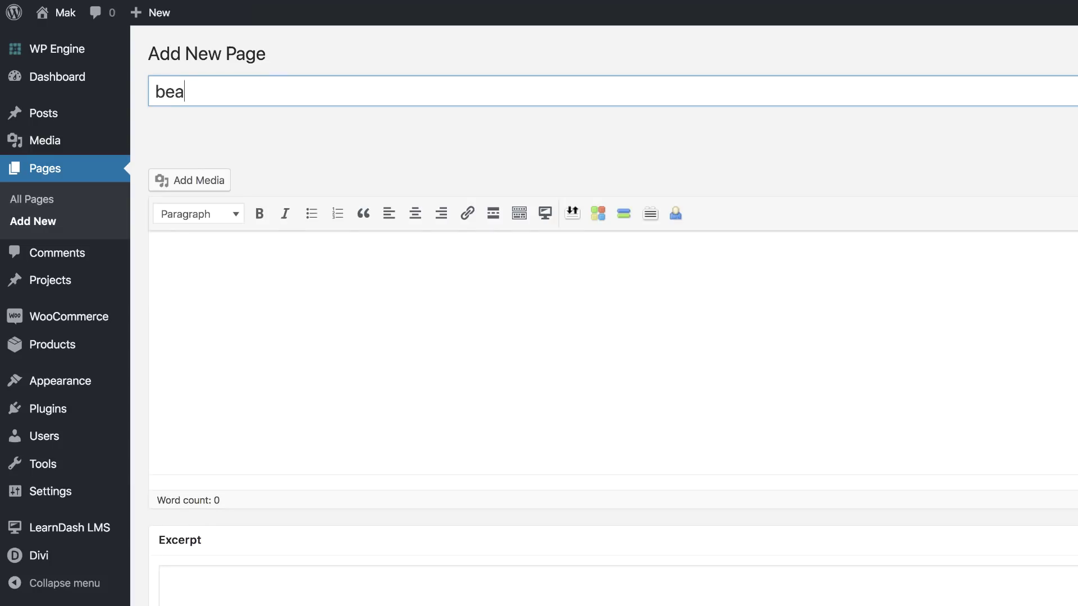
Step: Title the new page "beats remake" and open it in the Divi Builder
text(remake)
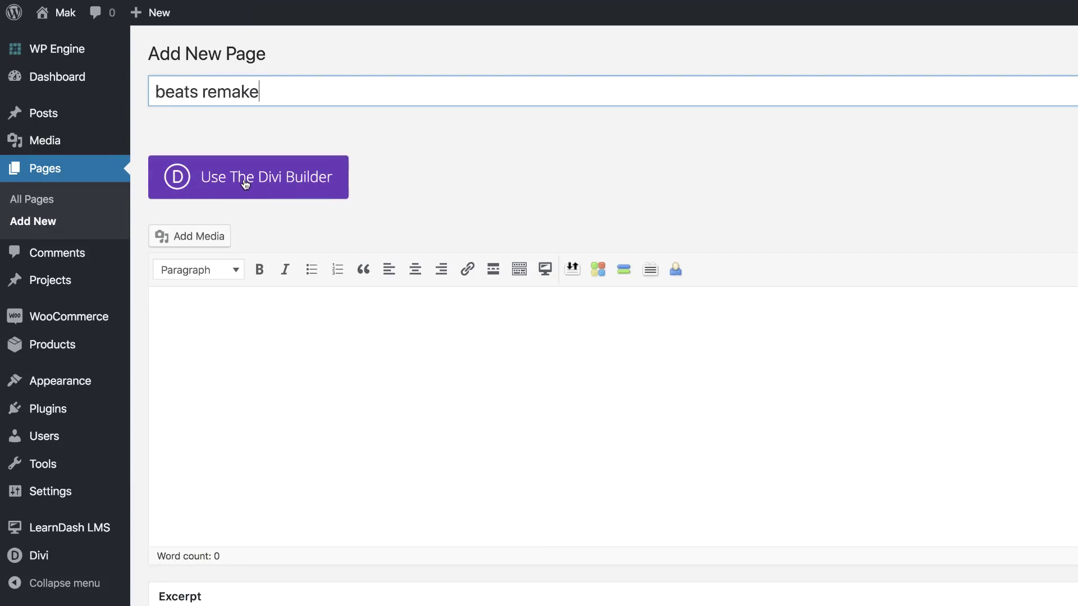
click(245, 184)
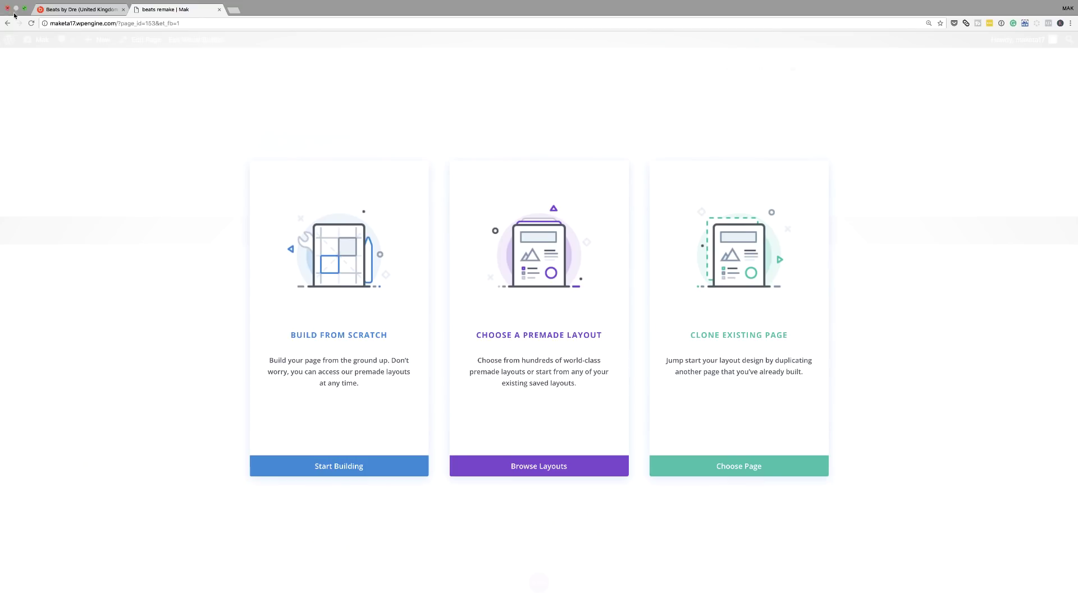
Step: Switch to Photoshop with main image.psd open and enlarge its window to fill the screen
click(27, 12)
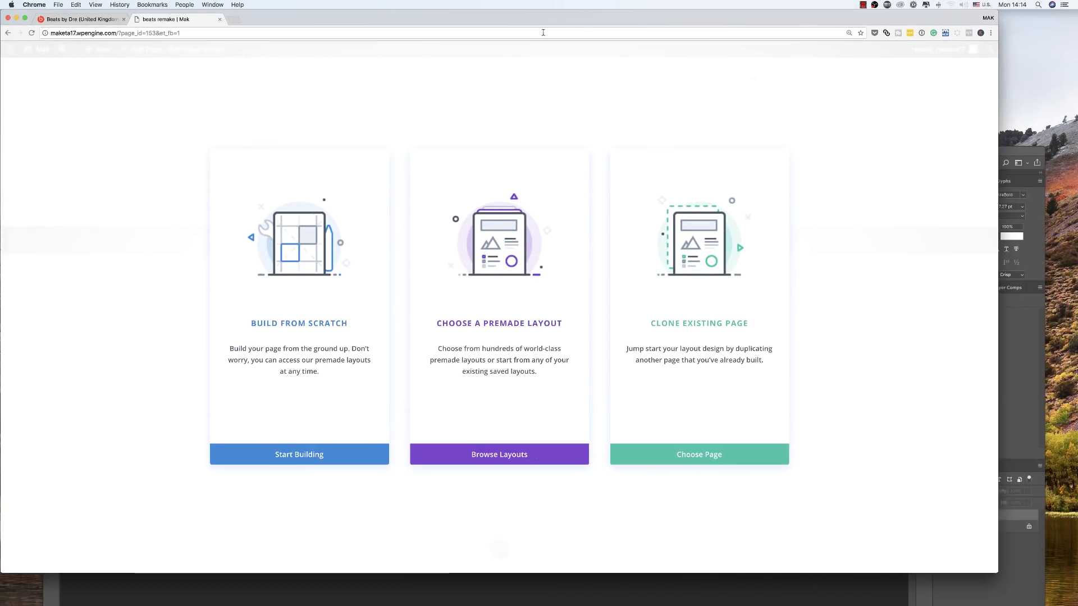
click(1038, 264)
drag(654, 155, 616, 10)
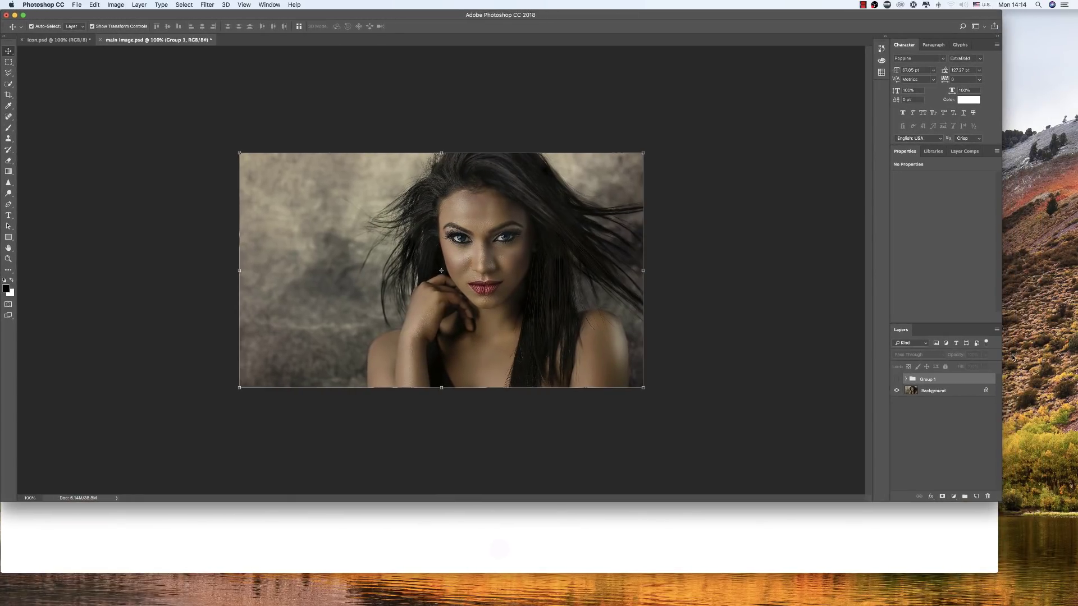
drag(1003, 501, 1073, 604)
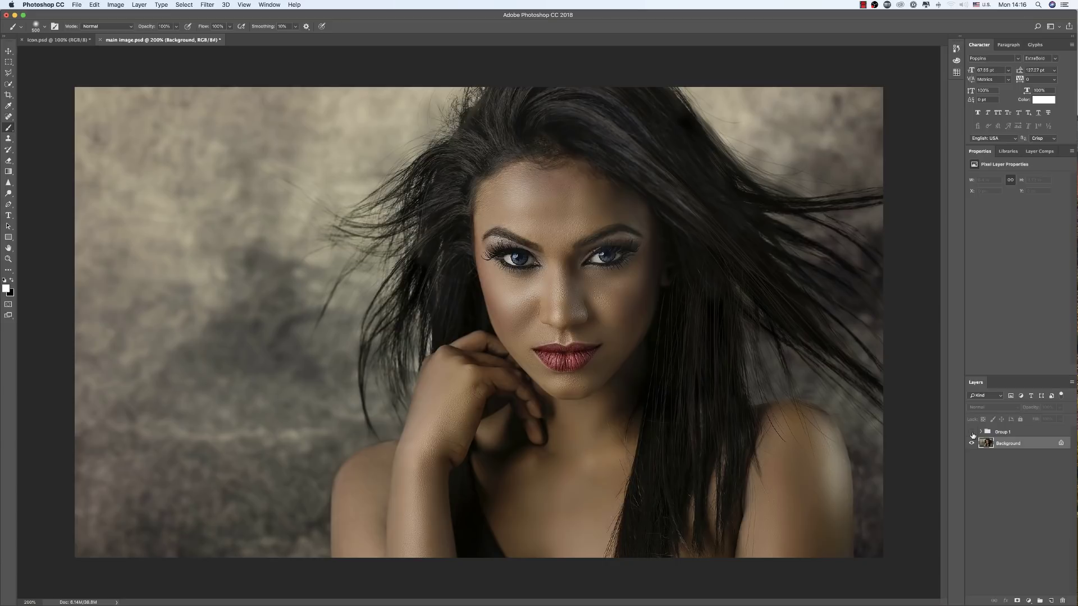
Step: Preview the effect stored in Group 1 over the portrait and hide the group again
click(972, 432)
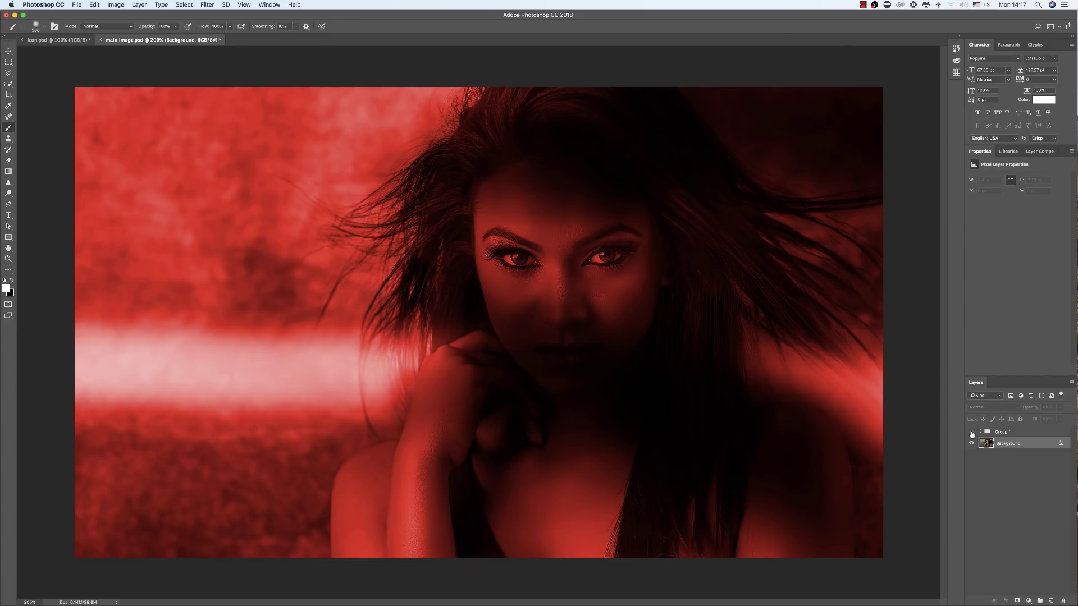
click(972, 432)
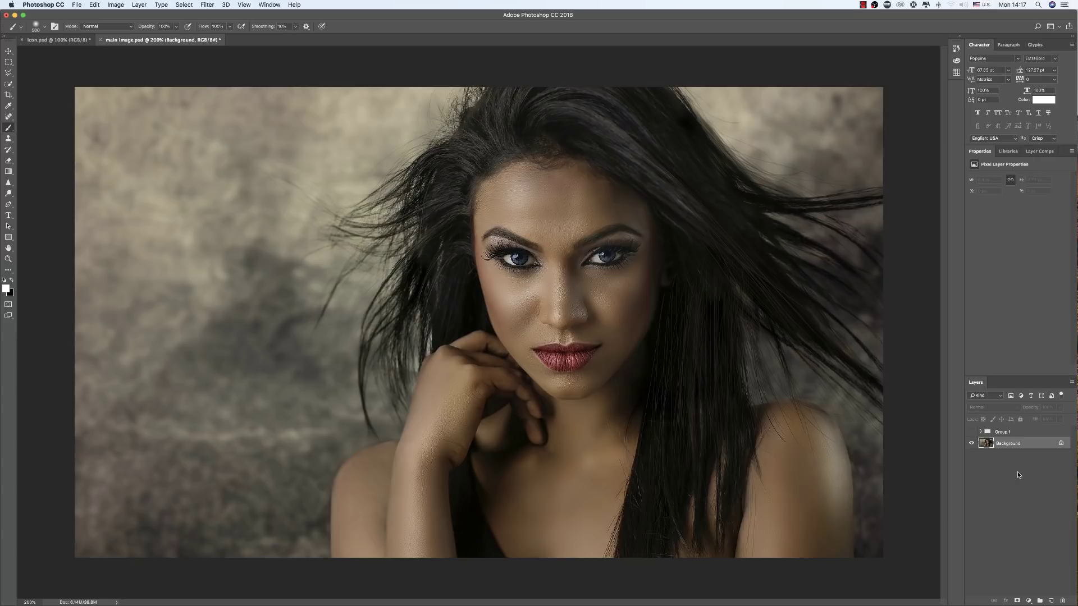
Step: Duplicate the Background layer and add a new empty layer above the copy
key(super+j)
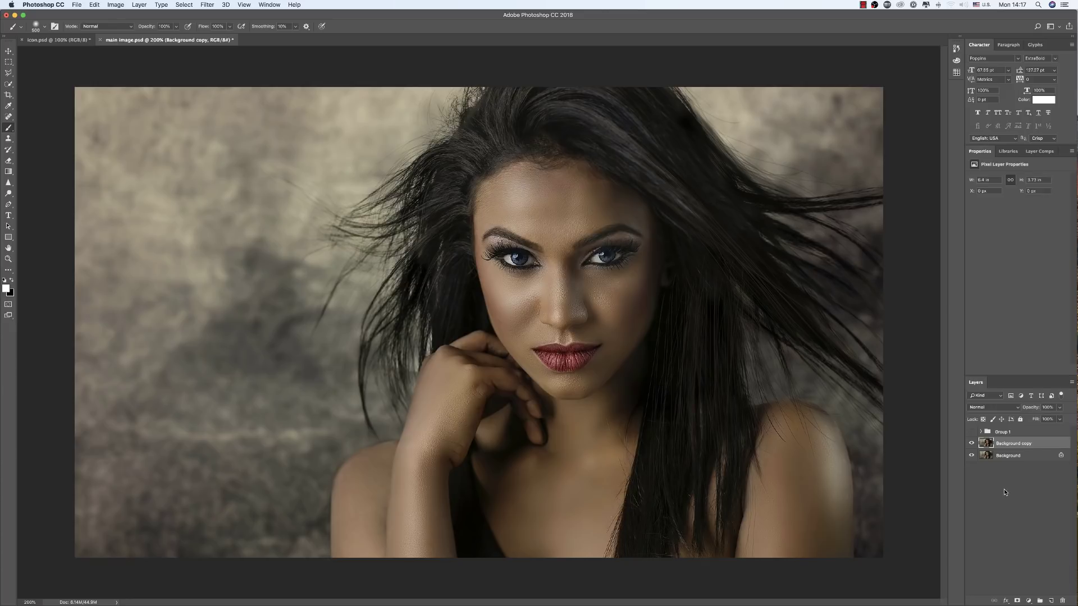
click(1051, 601)
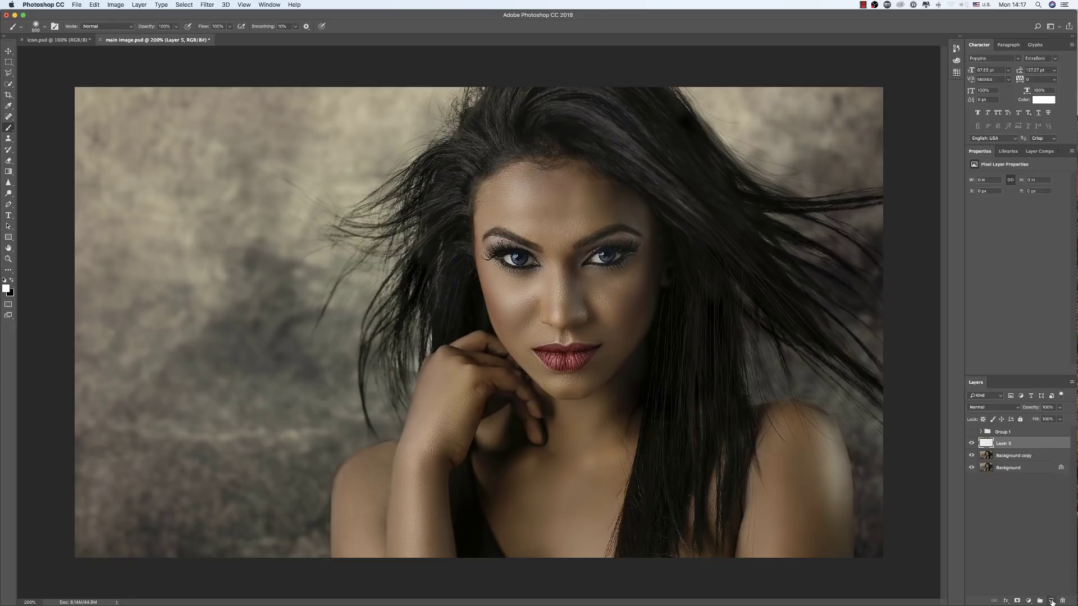
Step: Paint soft black strokes with a 400 px brush across the upper hair and below the face on the empty layer
key(x)
key(bracketleft)
key(bracketleft)
key(bracketleft)
key(bracketleft)
key(bracketright)
drag(393, 336, 849, 409)
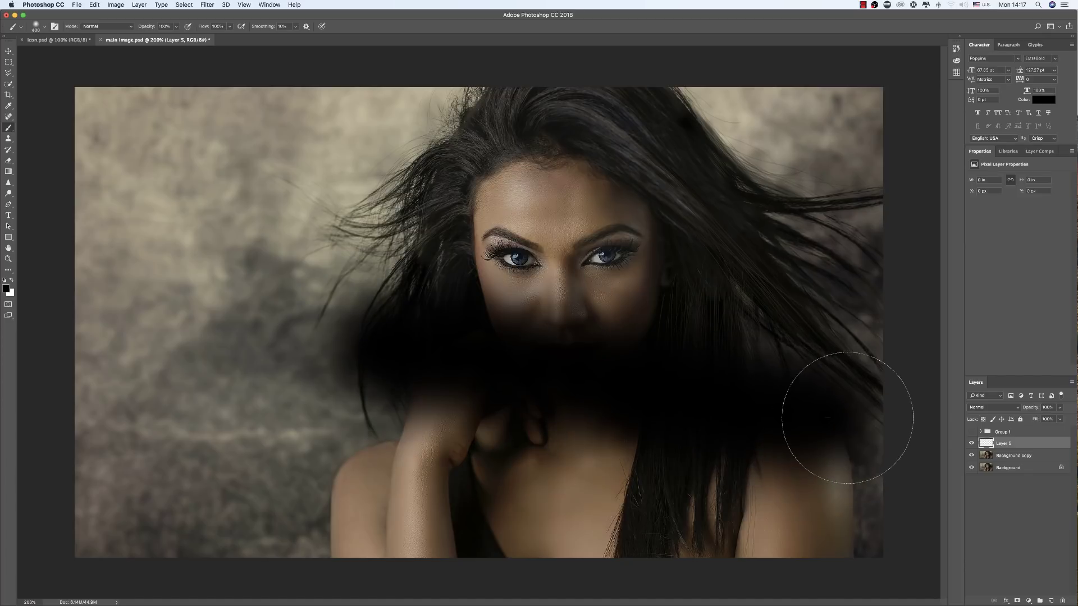
mouse_move(449, 152)
mouse_down()
mouse_move(825, 180)
mouse_move(854, 192)
mouse_up()
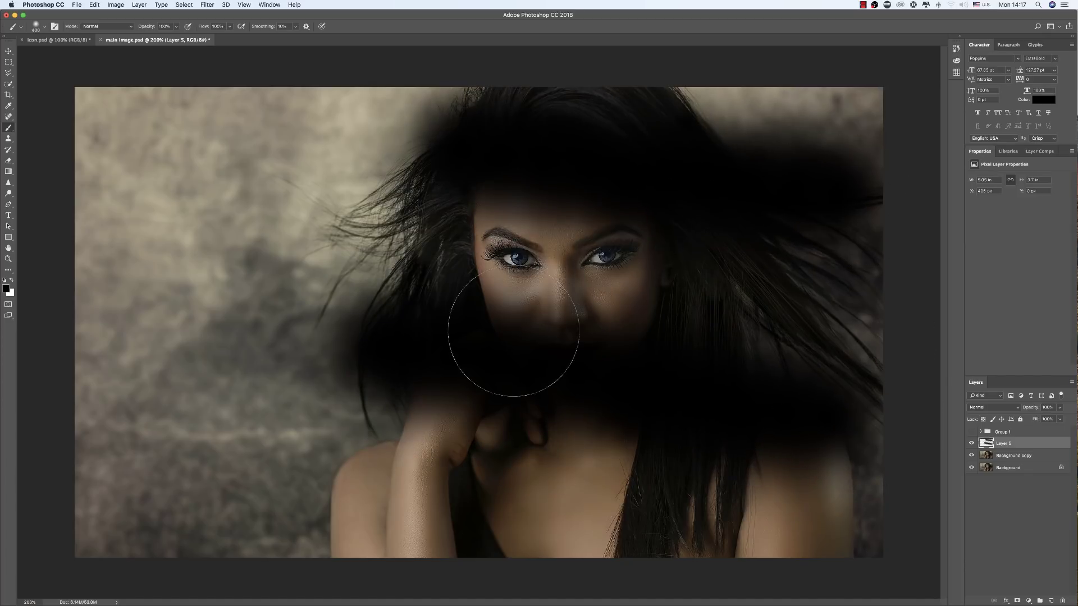
click(319, 355)
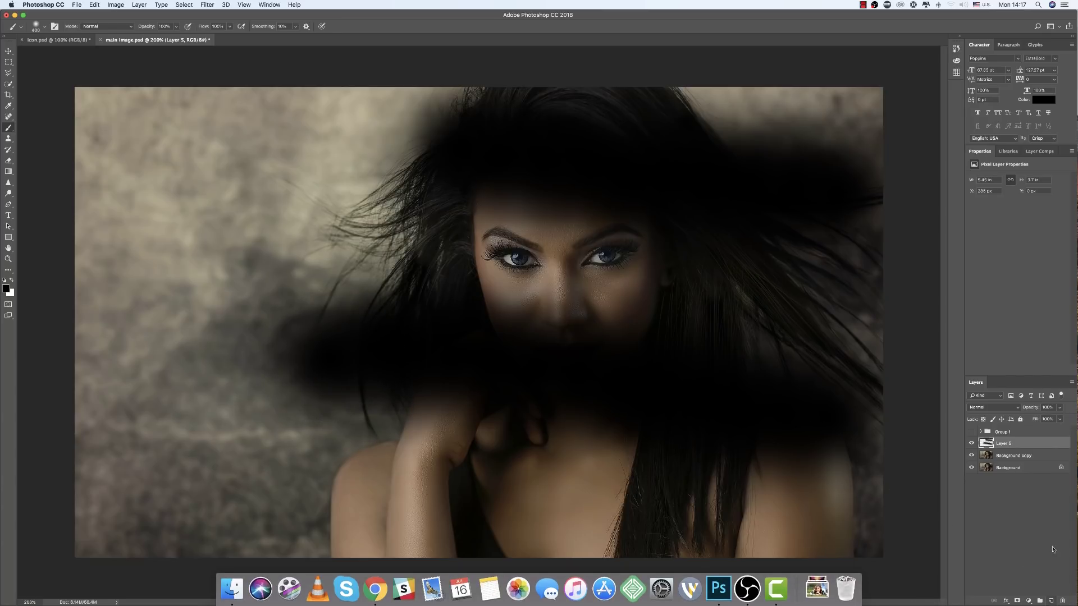
Step: Add another layer and paint a soft white horizontal band across the full image with a 200 px brush
click(1051, 600)
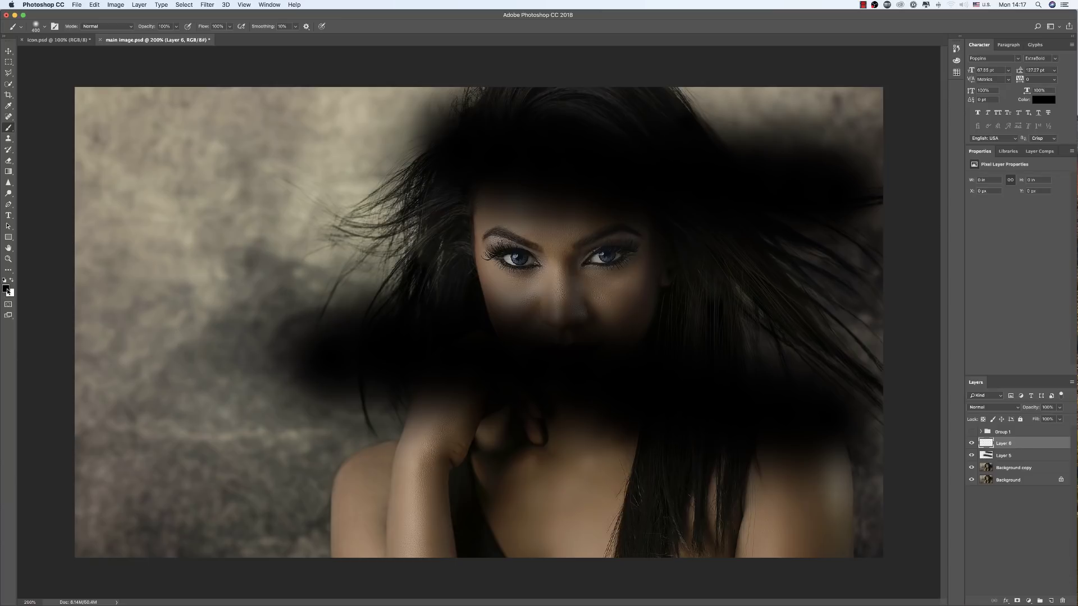
key(x)
key(bracketleft)
key(bracketleft)
key(bracketleft)
mouse_move(39, 287)
mouse_down()
mouse_move(902, 348)
mouse_move(929, 334)
mouse_up()
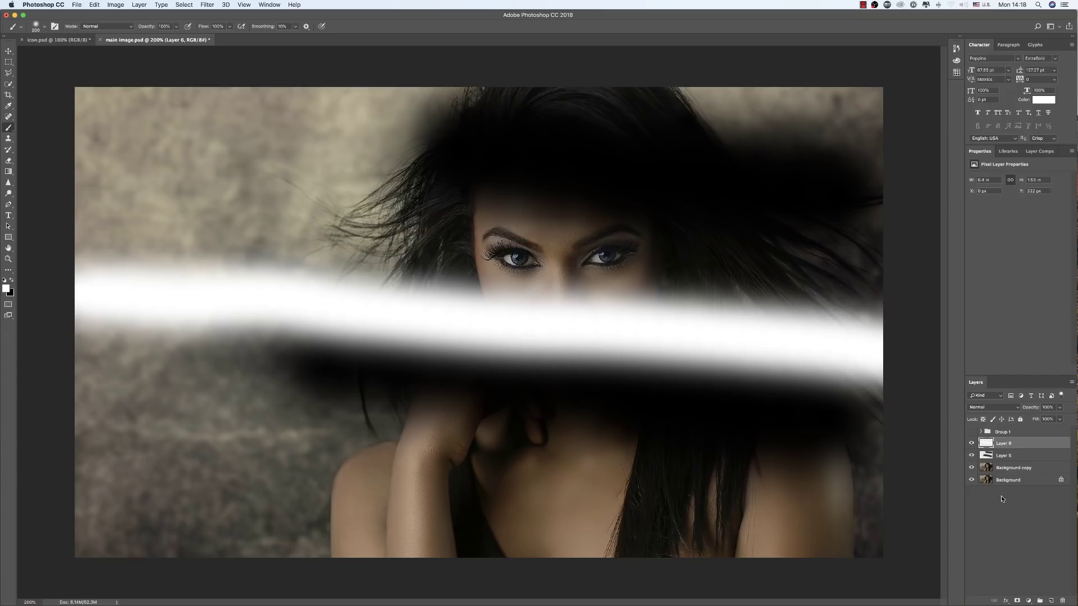
Step: Add a layer mask to the white band's layer and mask the band off the woman with a 700 px black brush
click(1017, 600)
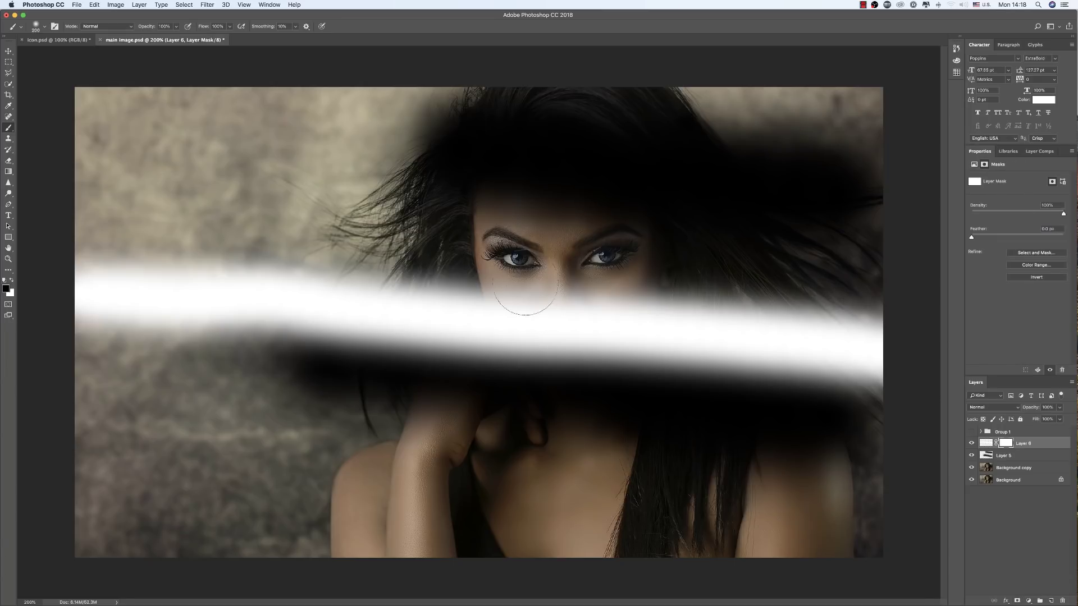
drag(541, 313, 545, 308)
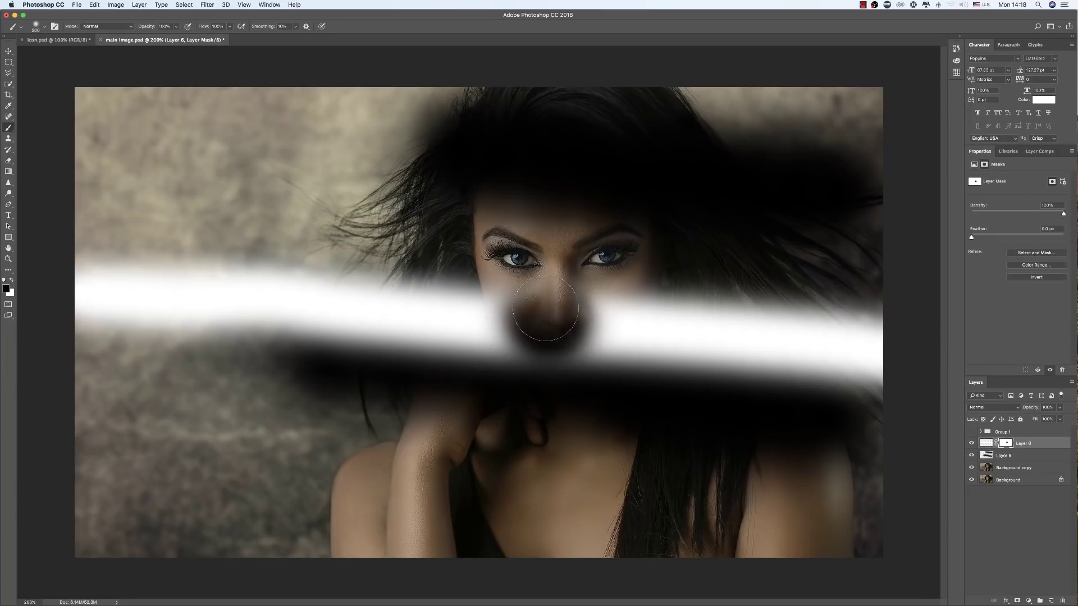
key(bracketright)
key(bracketright)
key(bracketright)
key(bracketright)
key(bracketright)
click(547, 316)
click(556, 315)
click(560, 311)
mouse_move(583, 328)
mouse_down()
mouse_move(674, 337)
mouse_move(493, 336)
mouse_move(520, 306)
mouse_move(685, 356)
mouse_up()
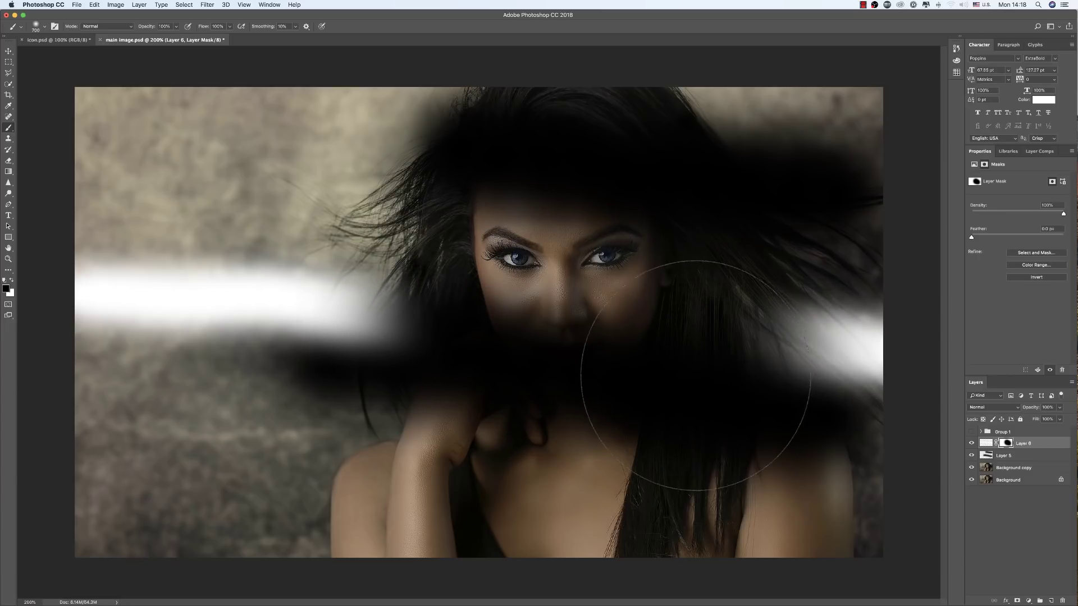
mouse_move(863, 488)
mouse_down()
mouse_move(781, 481)
mouse_move(818, 445)
mouse_move(433, 361)
mouse_up()
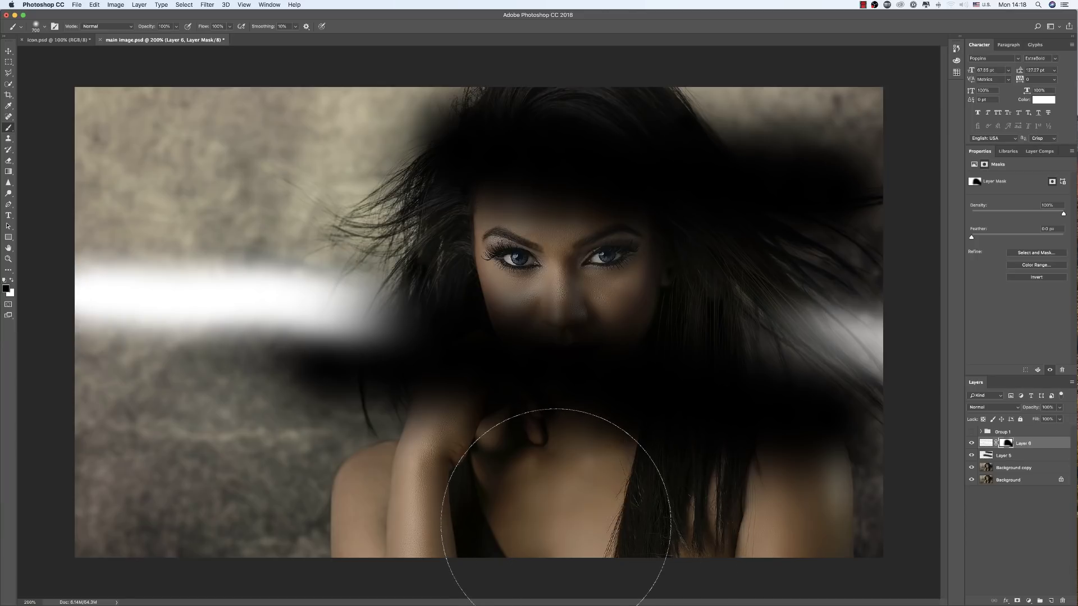
Step: Transform the white band to make it slightly thinner vertically, and return to the Brush tool
key(super+t)
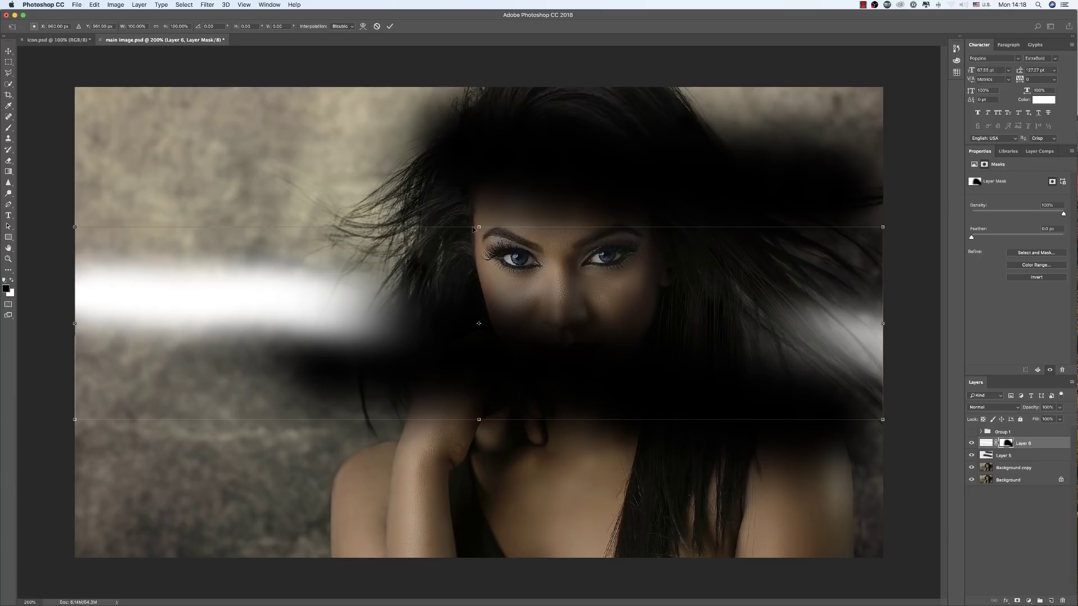
drag(478, 227, 479, 244)
drag(479, 419, 478, 407)
key(Return)
key(b)
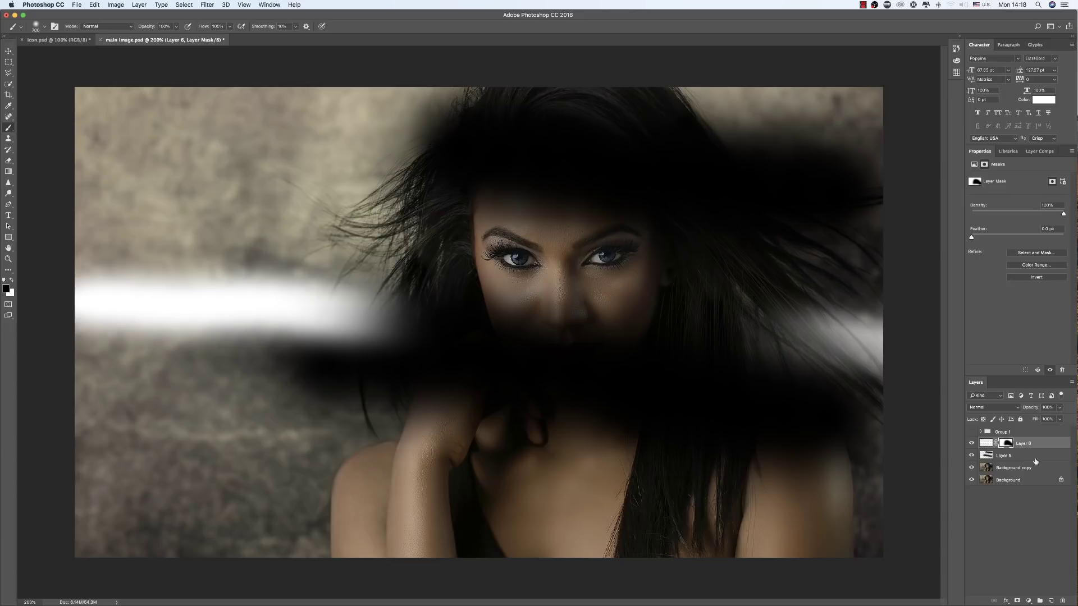
Step: Add a mask to the black shading layer and mask out the shading spilling onto the background, arm and chest, finishing with a 400 px brush
click(1035, 456)
key(x)
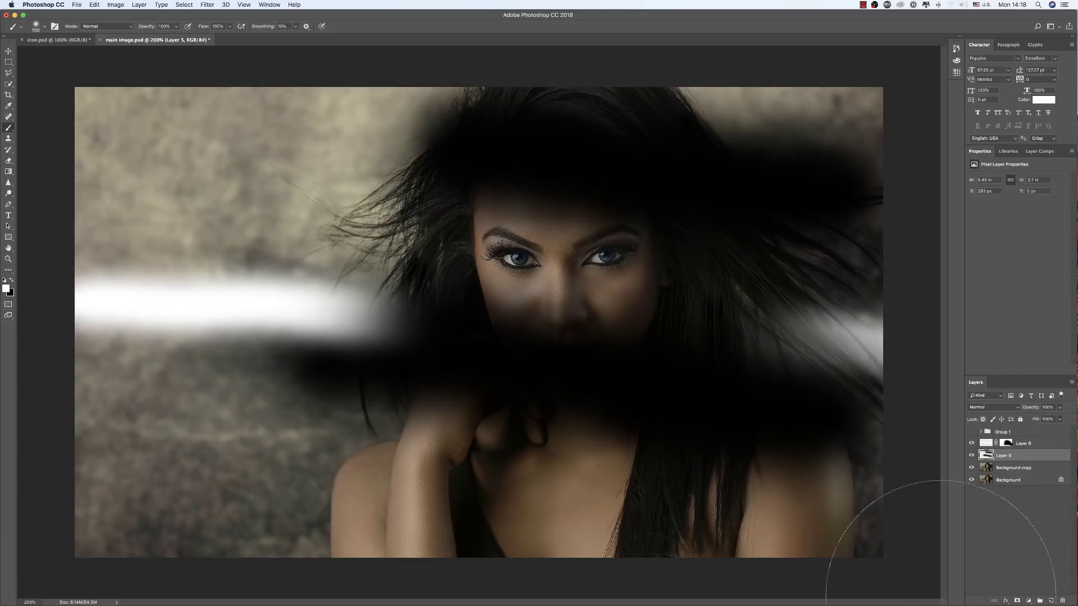
click(1018, 601)
key(x)
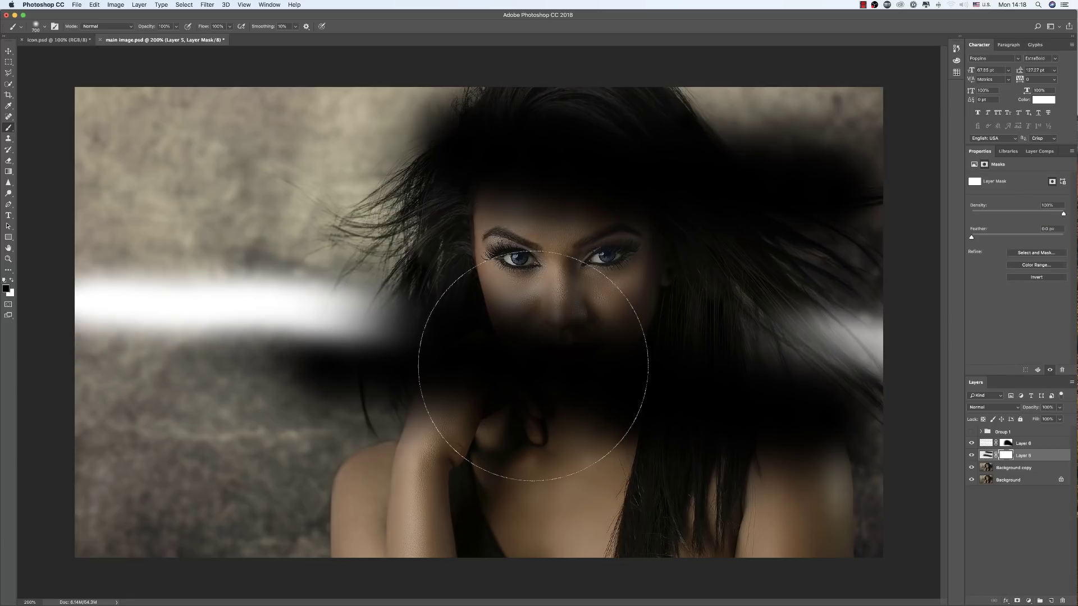
click(280, 366)
click(295, 368)
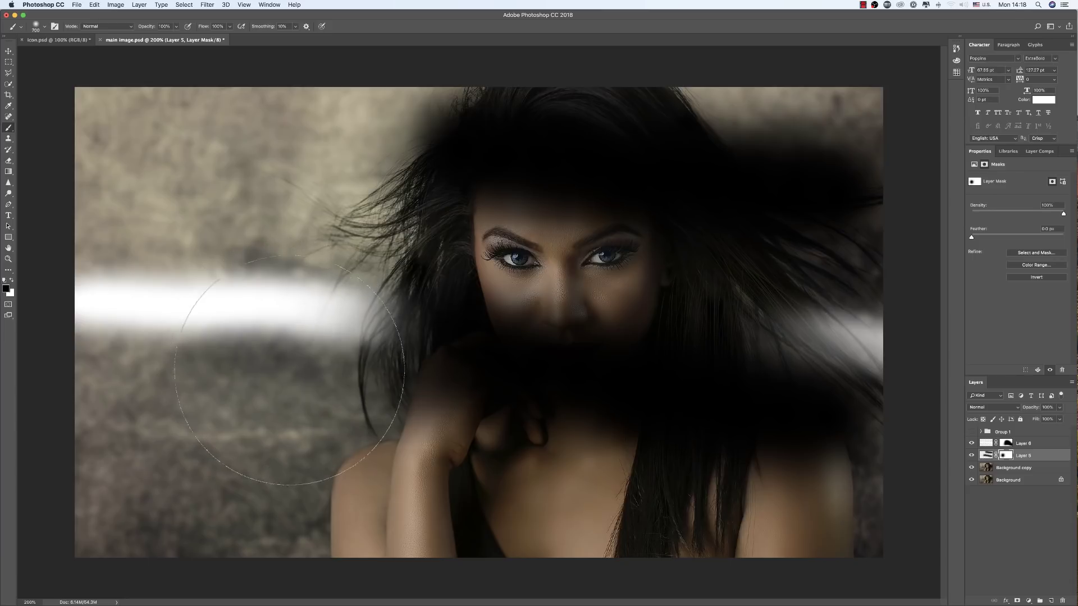
click(866, 135)
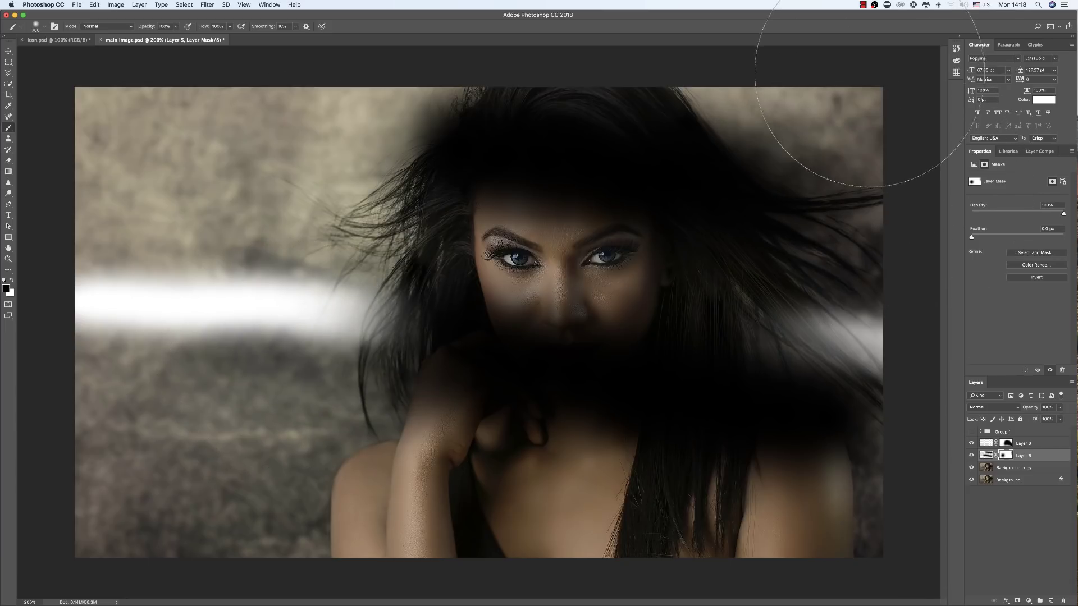
click(449, 118)
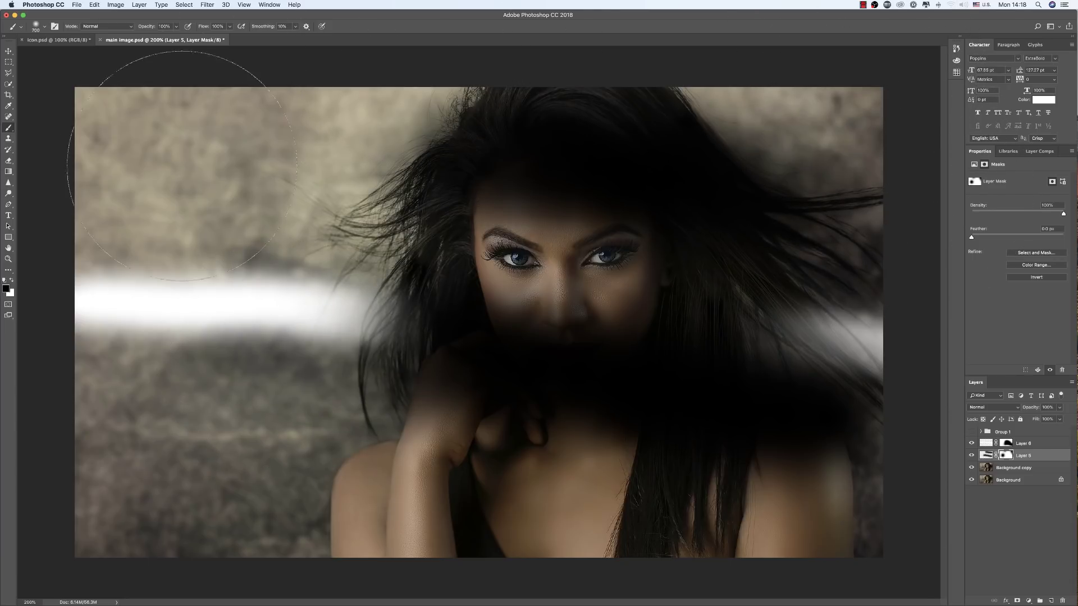
click(774, 514)
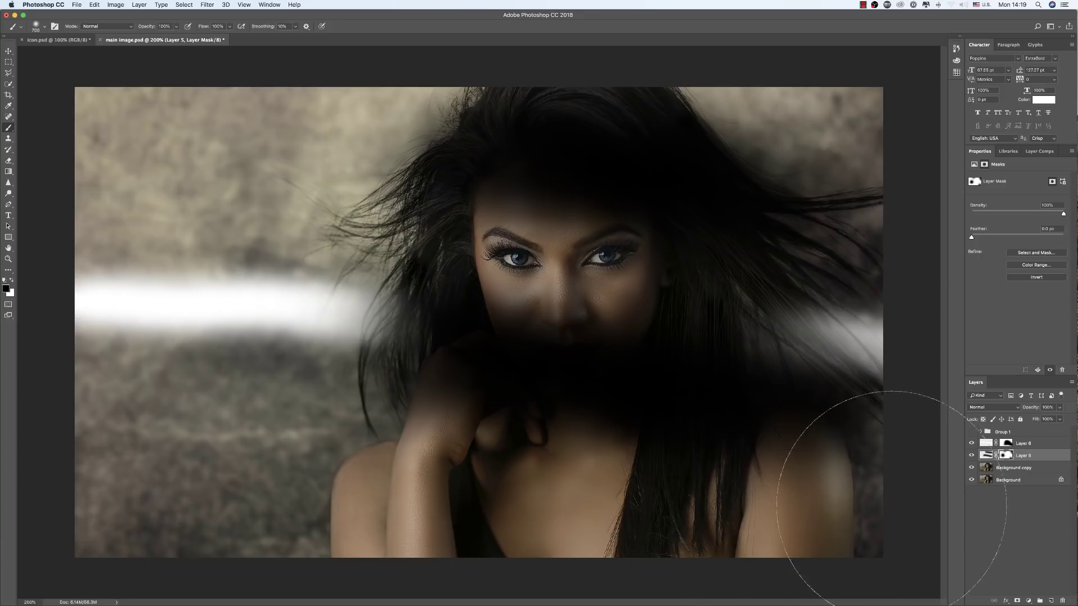
click(672, 524)
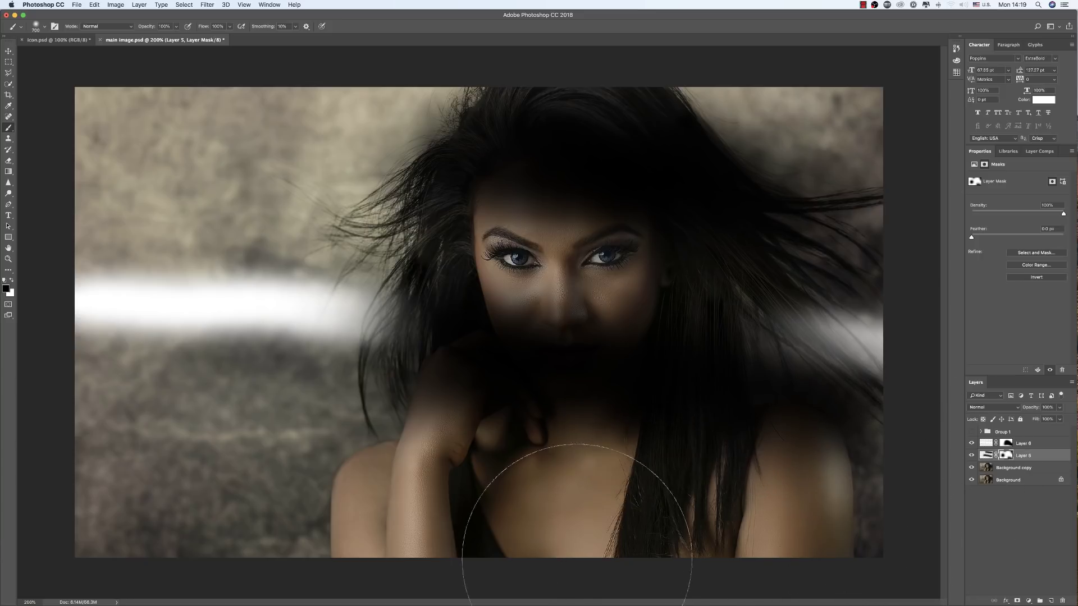
click(517, 533)
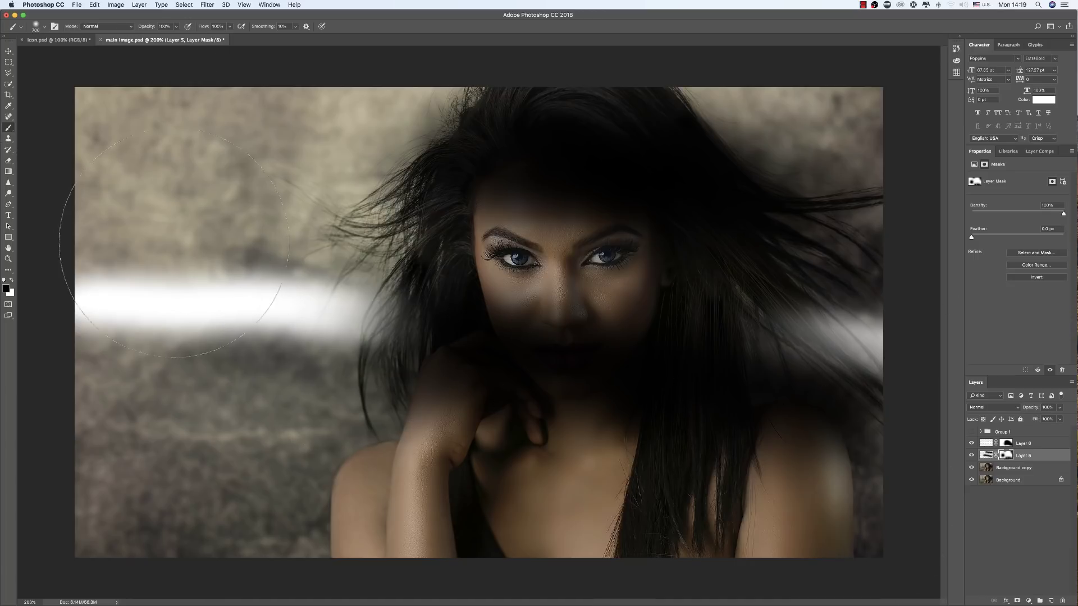
key(bracketleft)
key(bracketleft)
key(bracketleft)
Step: Toggle the black shading layer's mask to check it, and merge both painted layers and the background copy into the Background
click(1008, 469)
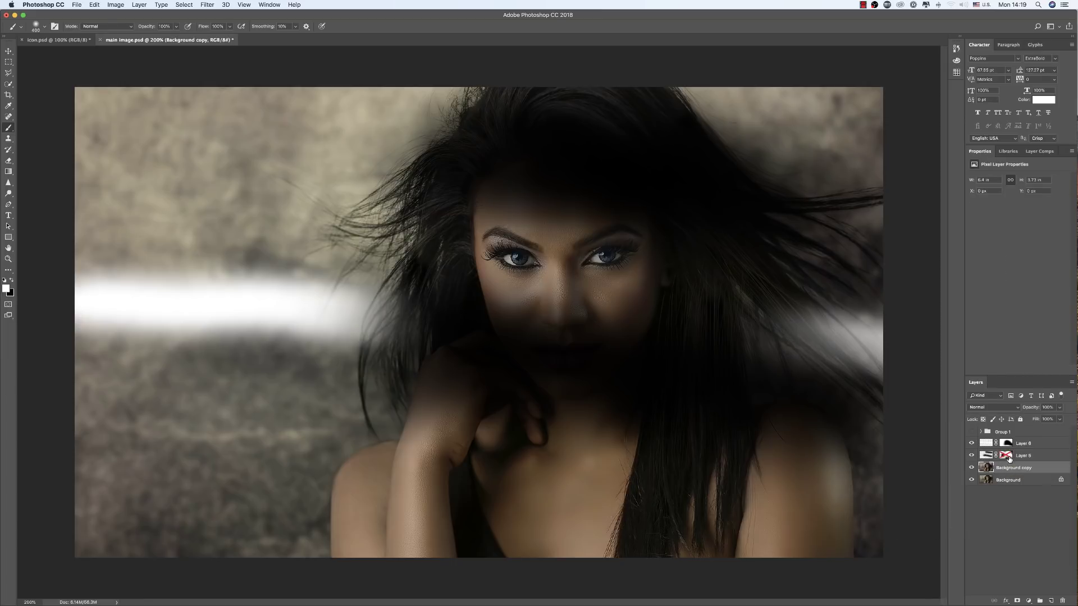
shift+click(1005, 455)
shift+click(1005, 456)
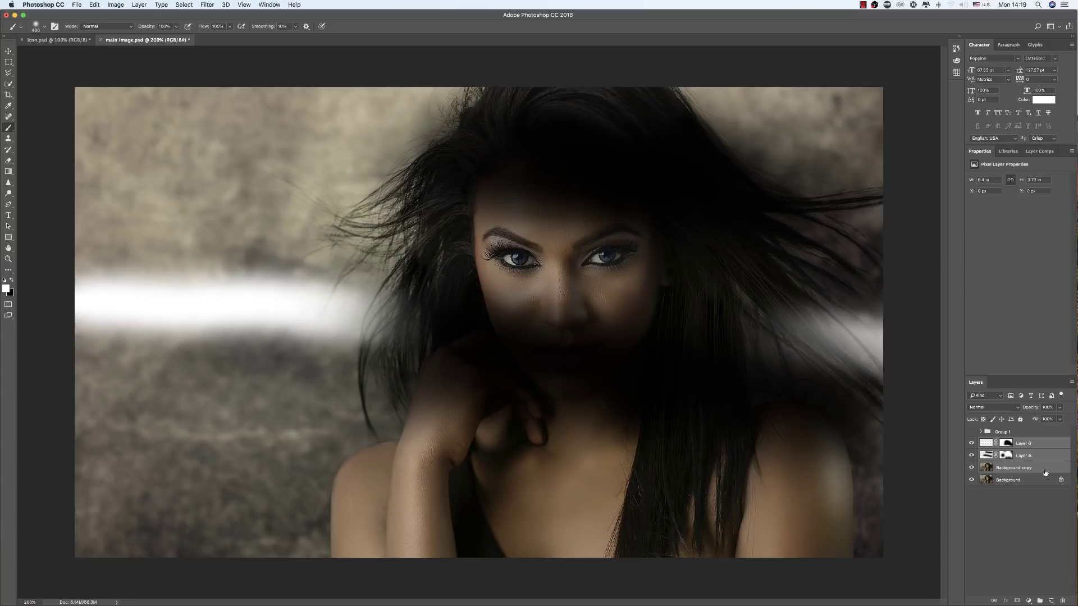
key(super+shift+e)
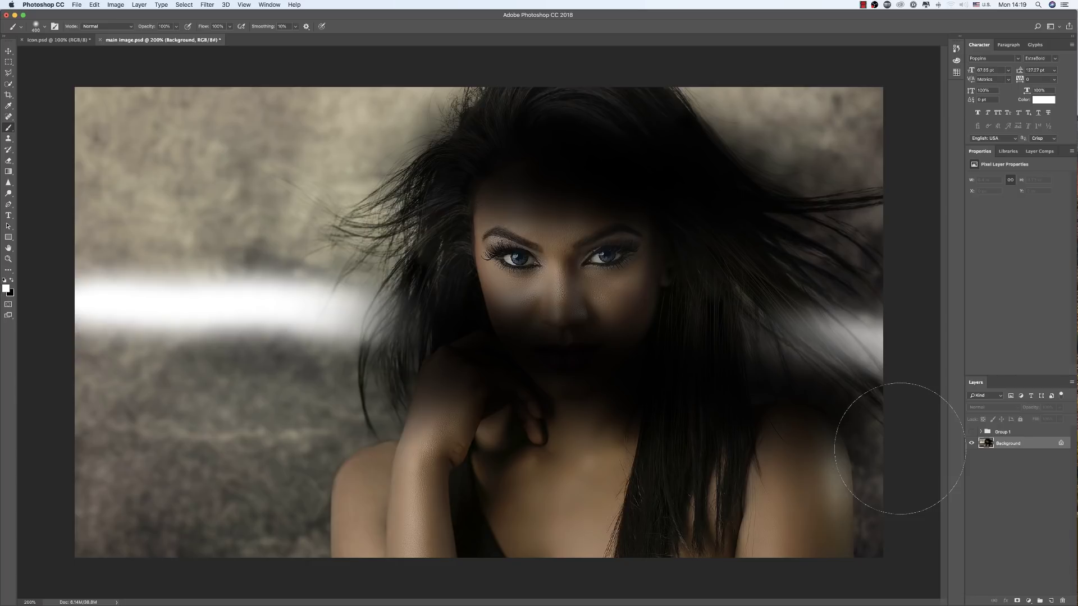
Step: Desaturate the merged Background layer to black and white and duplicate it
key(shift+super+u)
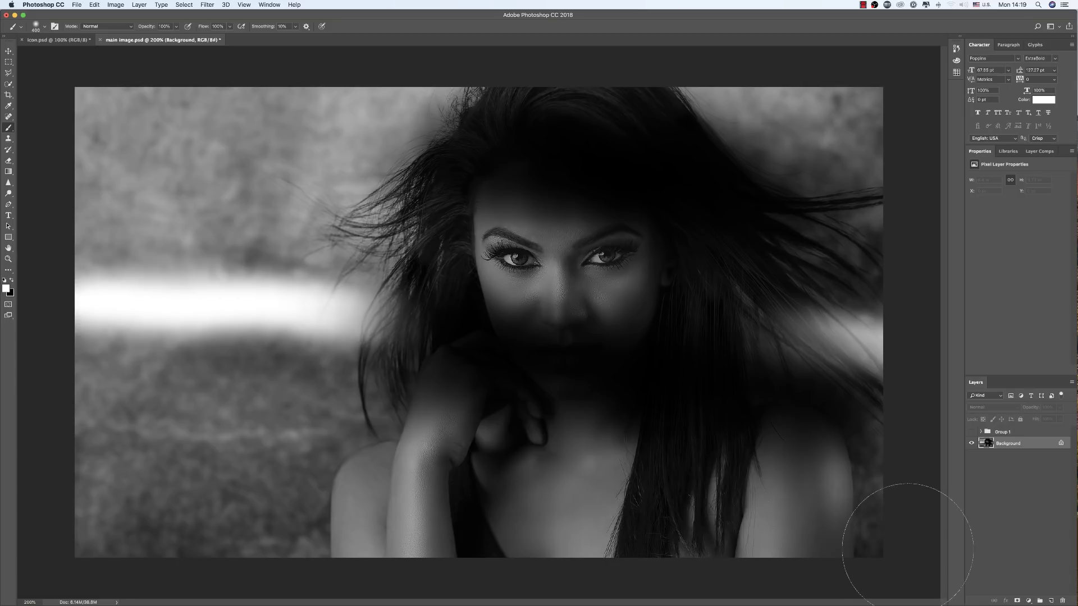
key(super+j)
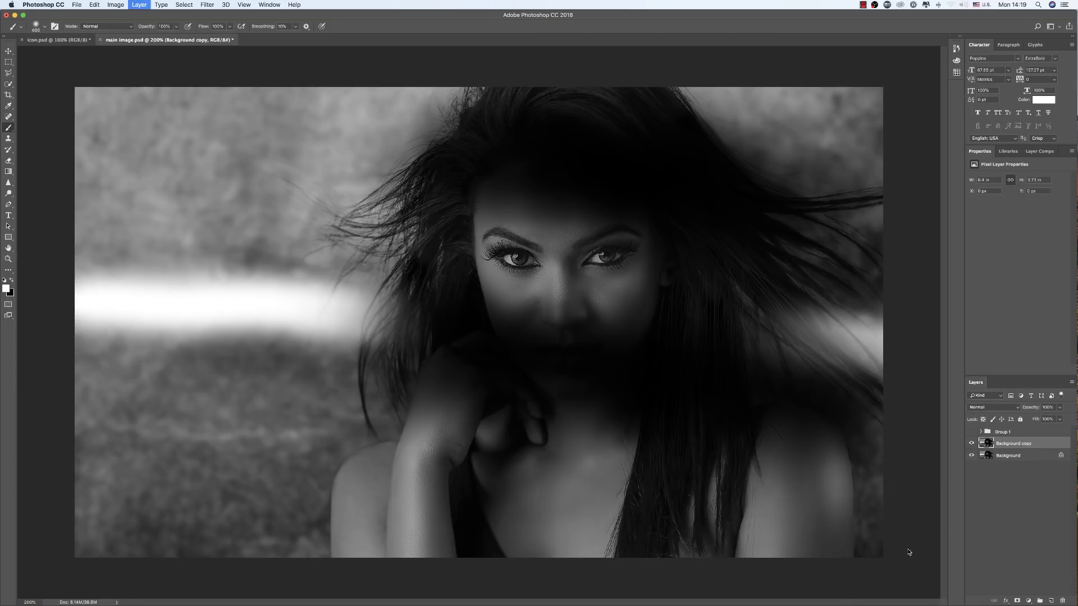
Step: Colorize the Background copy layer red with Hue/Saturation, using hue 0 and saturation 67, and deselect the layer
key(v)
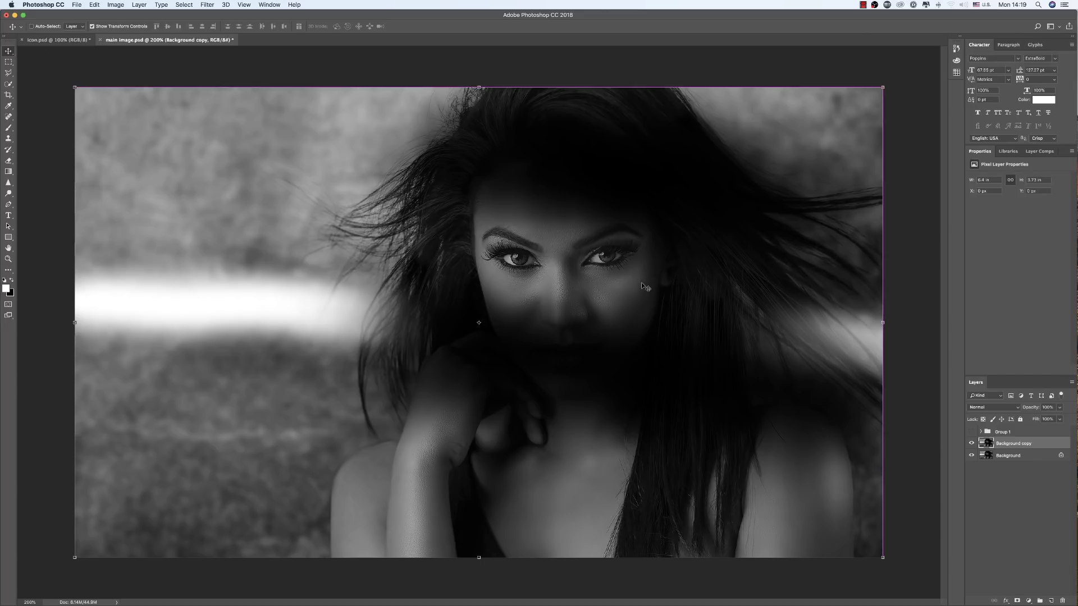
key(super+u)
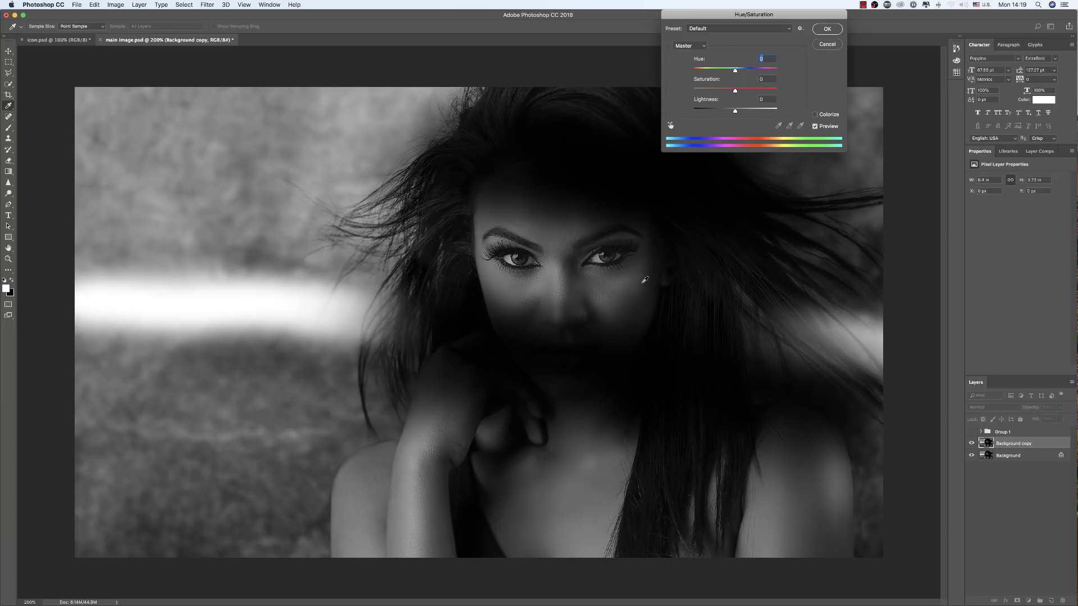
click(815, 115)
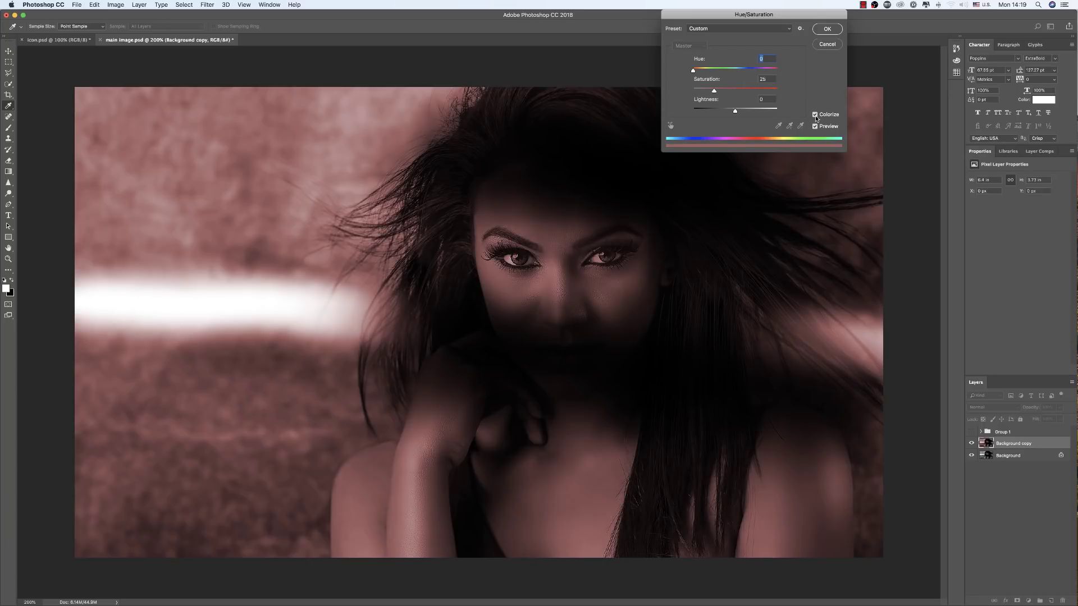
drag(797, 14, 829, 210)
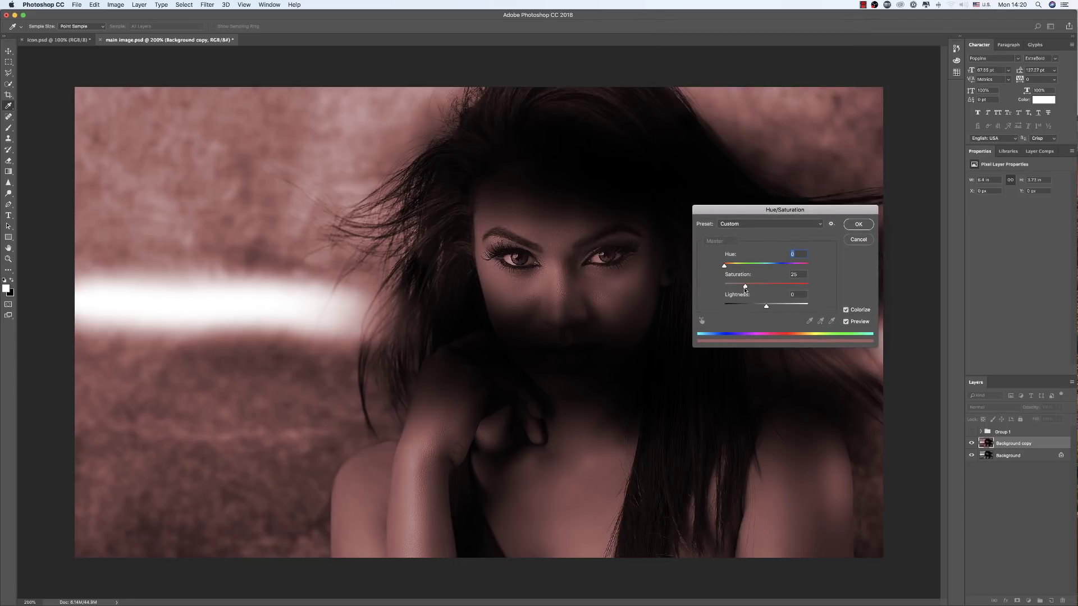
drag(746, 288, 781, 288)
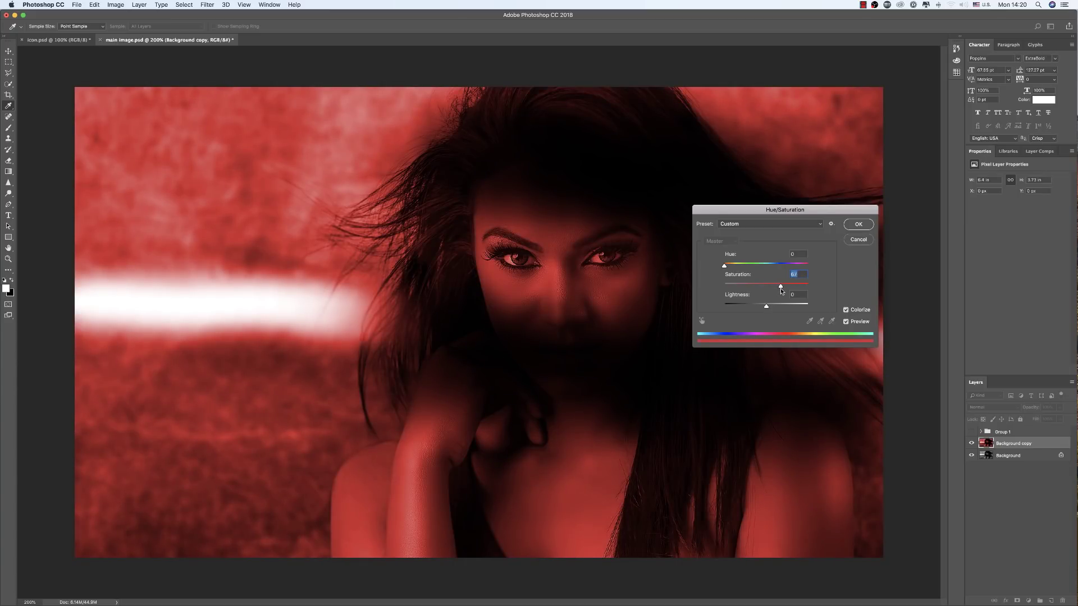
click(858, 226)
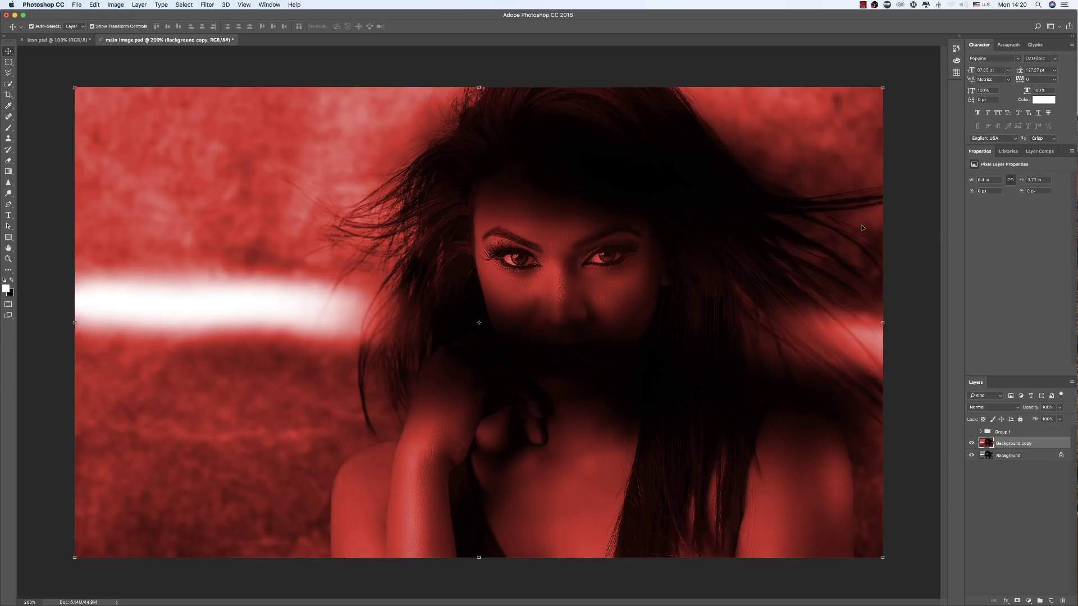
click(914, 215)
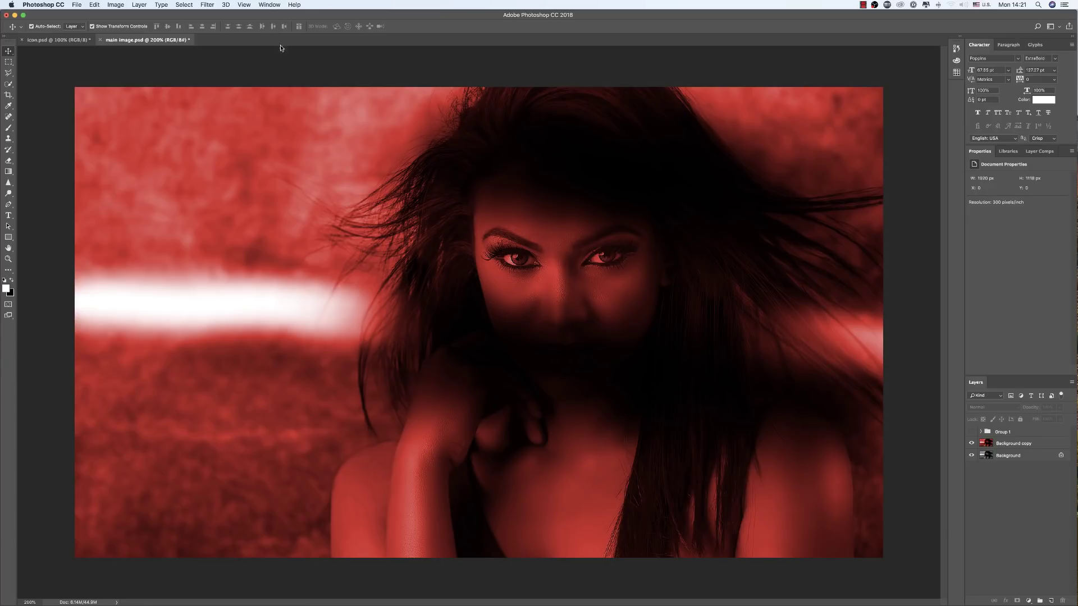
Step: Try a Save for Web export of the image as a JPEG at quality 80, and cancel it
key(super+alt+shift+s)
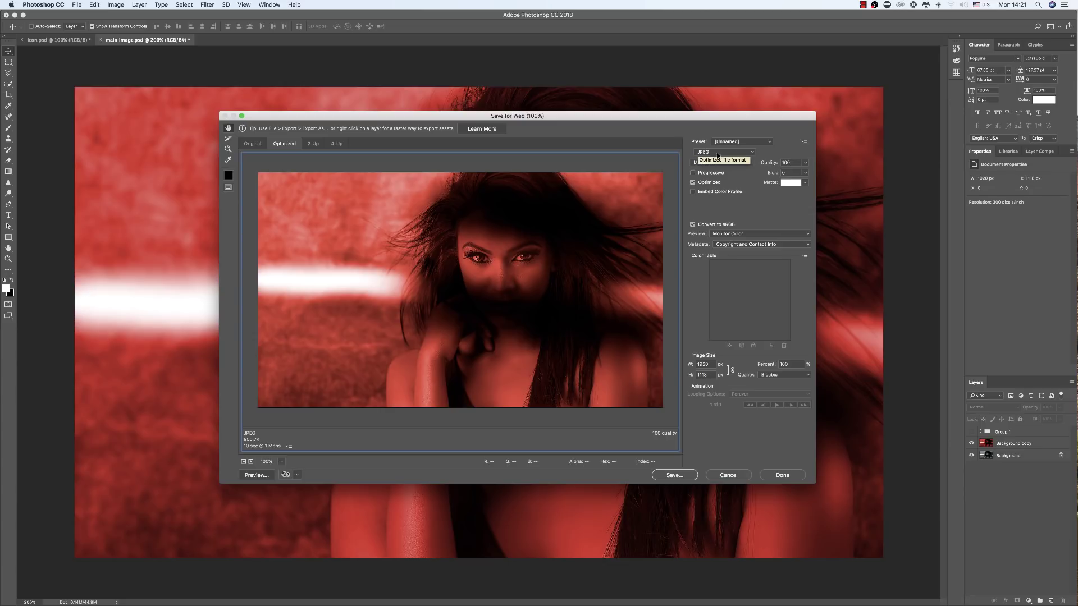
click(769, 163)
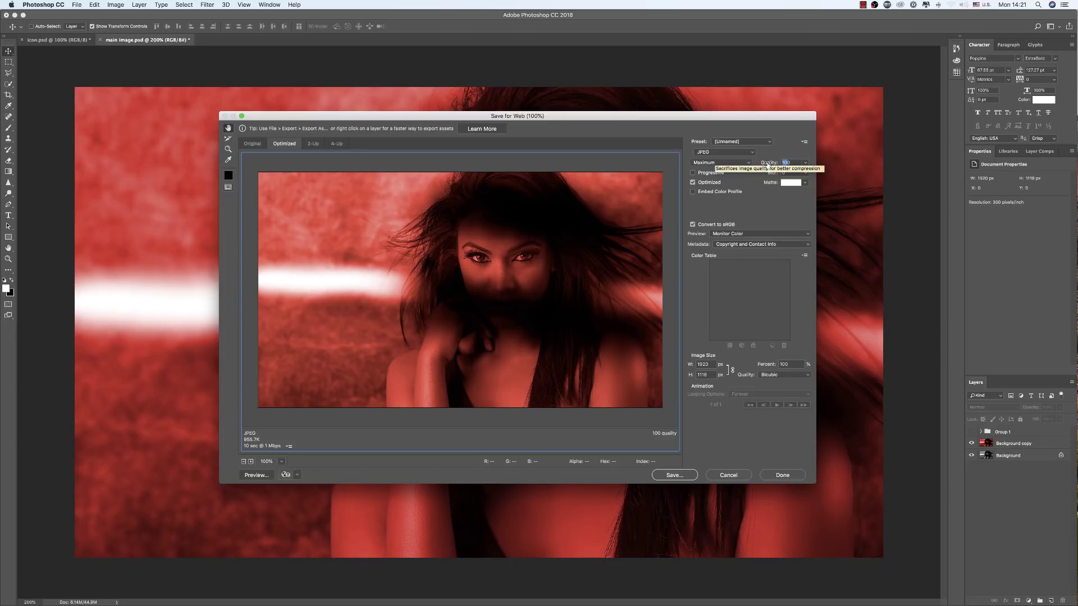
text(80)
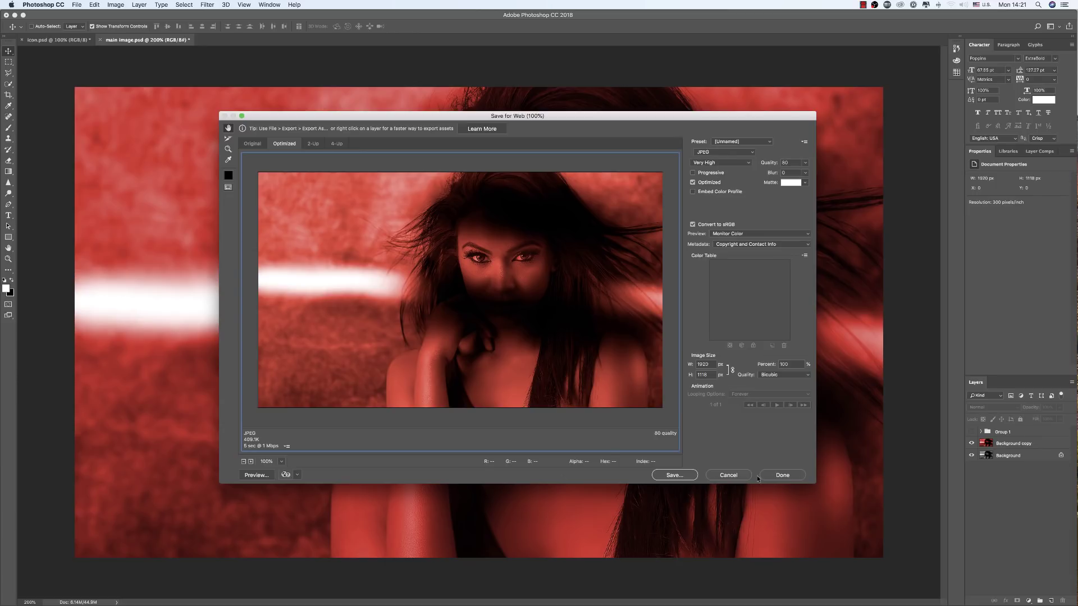
click(729, 476)
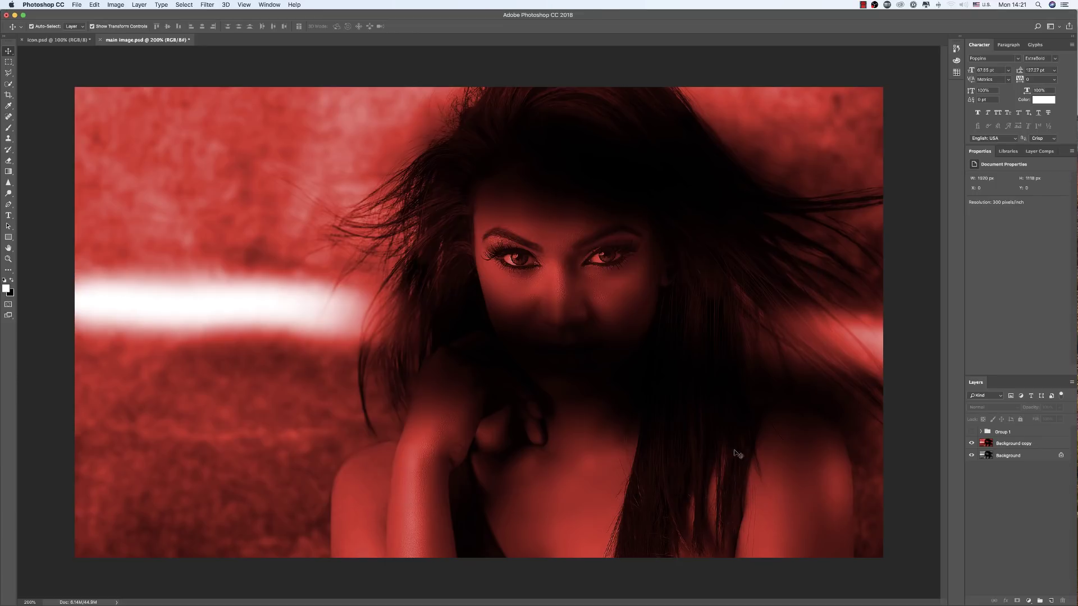
Step: Switch to the beats remake page in Chrome, start building it from scratch, and dismiss the row insertion
click(15, 16)
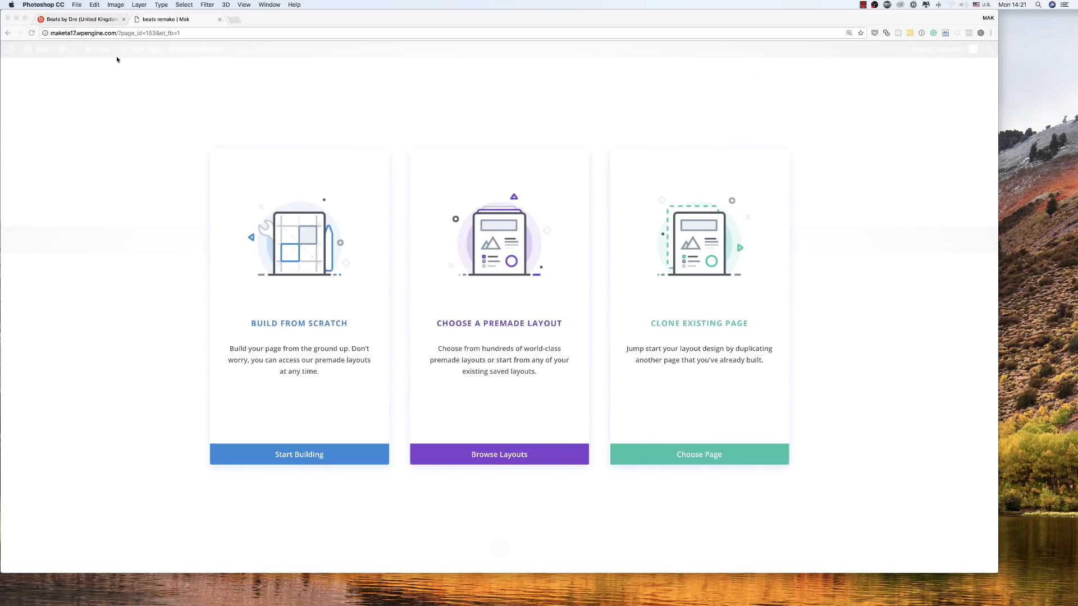
click(25, 19)
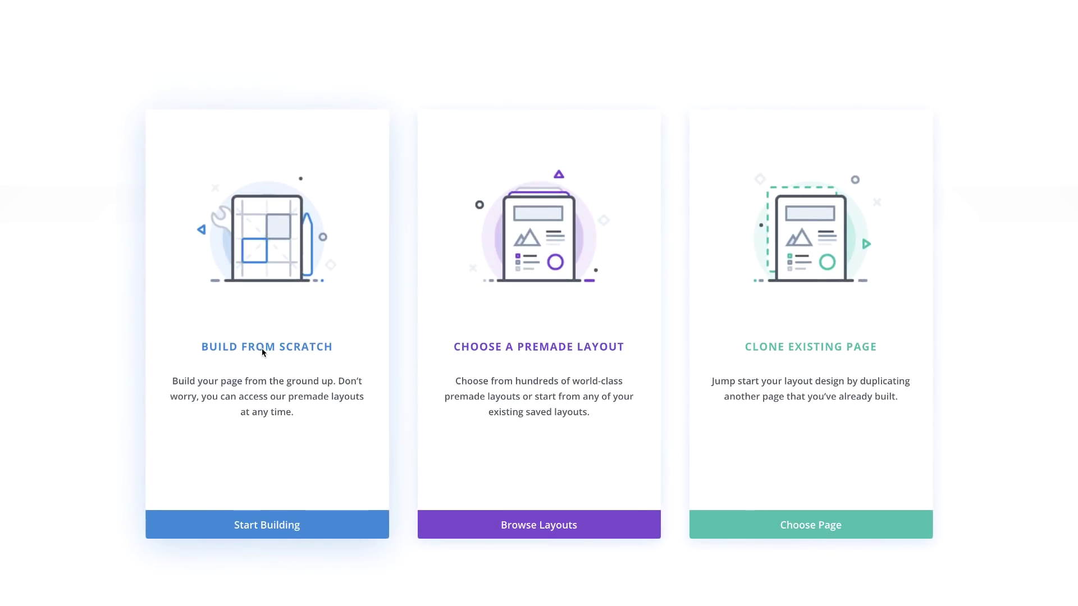
click(266, 346)
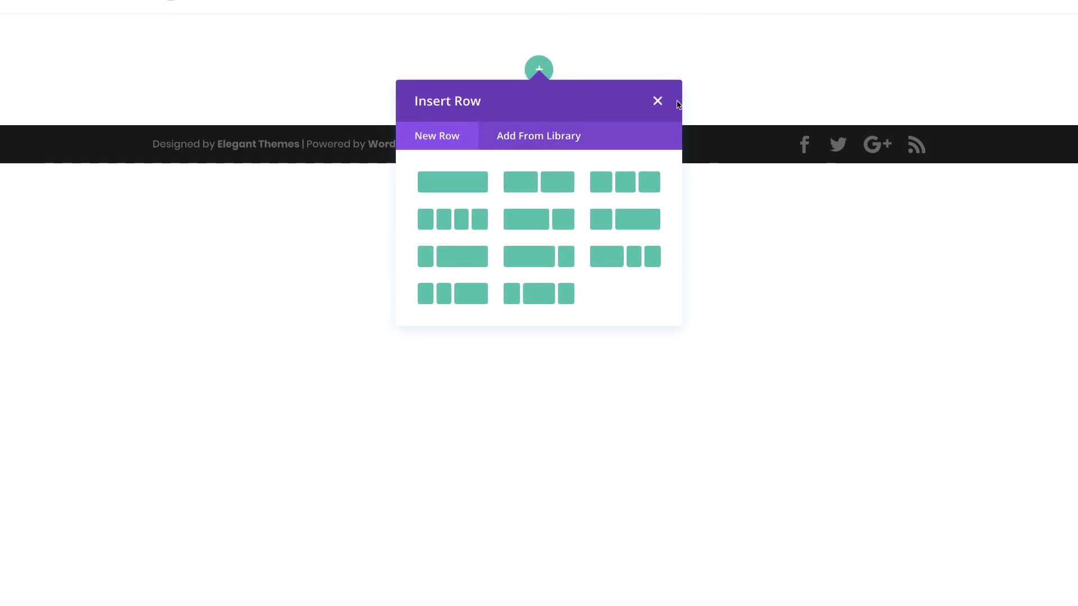
click(657, 101)
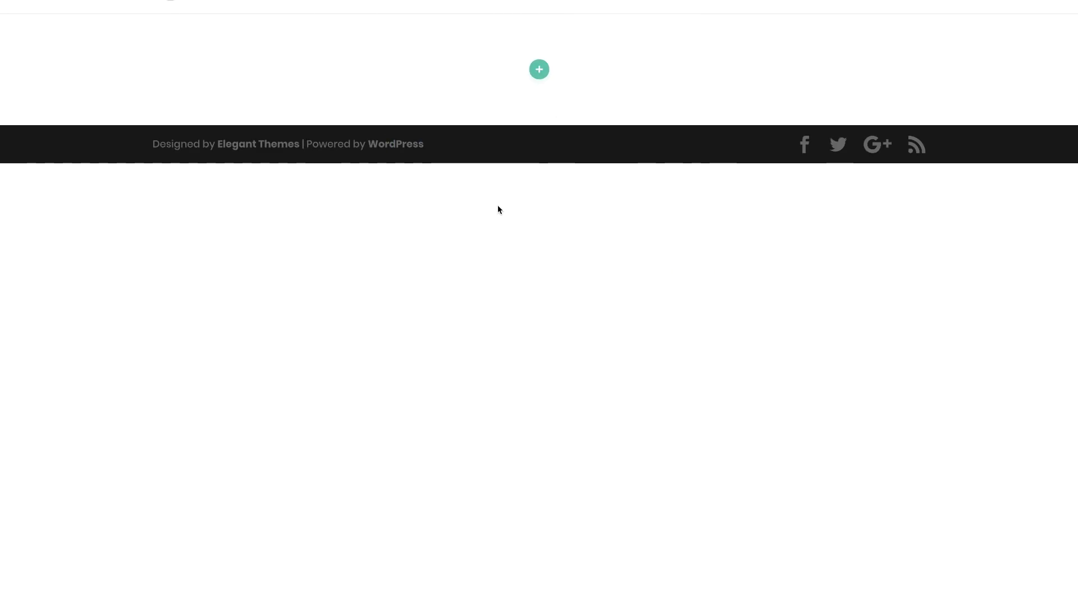
Step: Add a fullwidth section below the empty one and insert a Fullwidth Header module in it
mouse_move(516, 81)
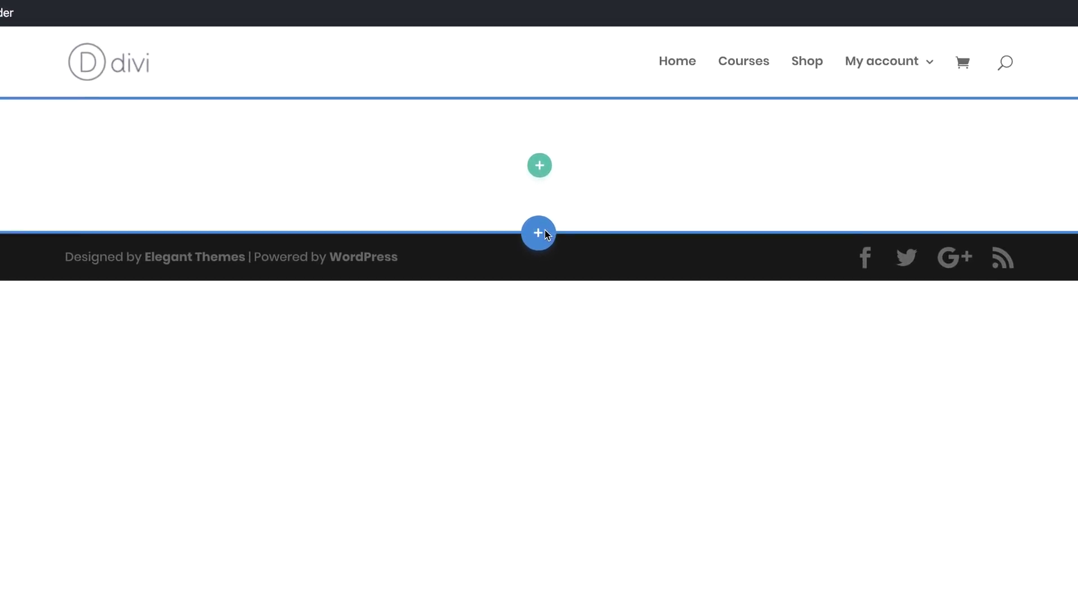
click(539, 168)
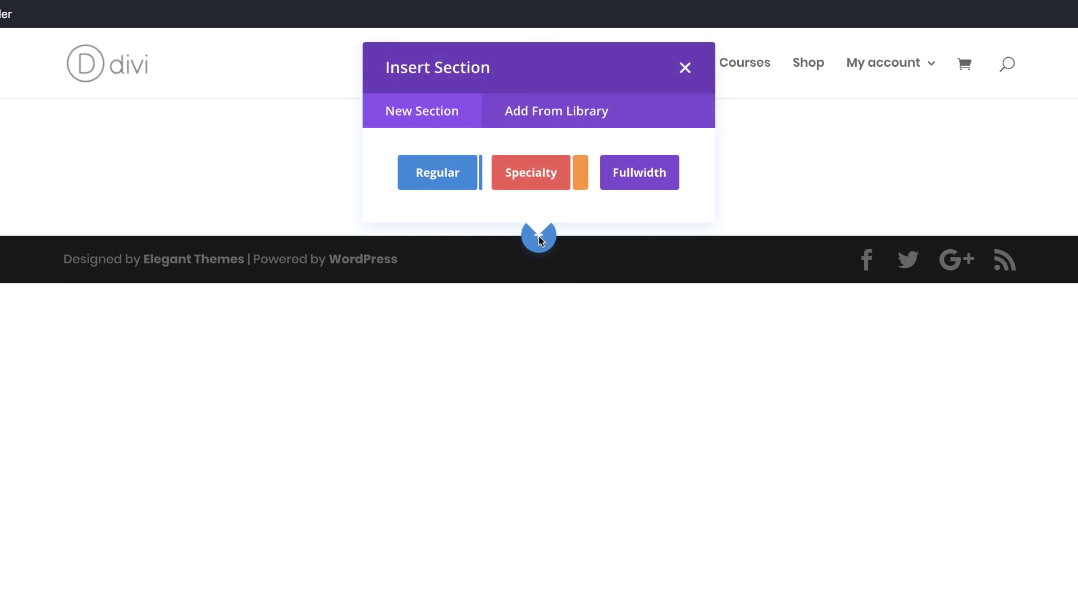
click(644, 174)
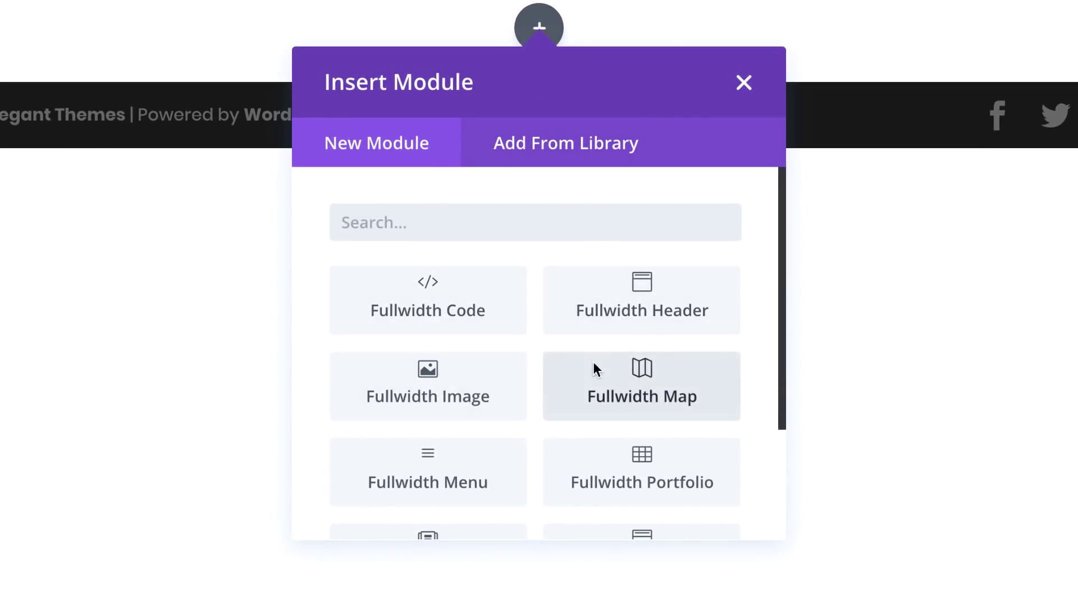
click(682, 308)
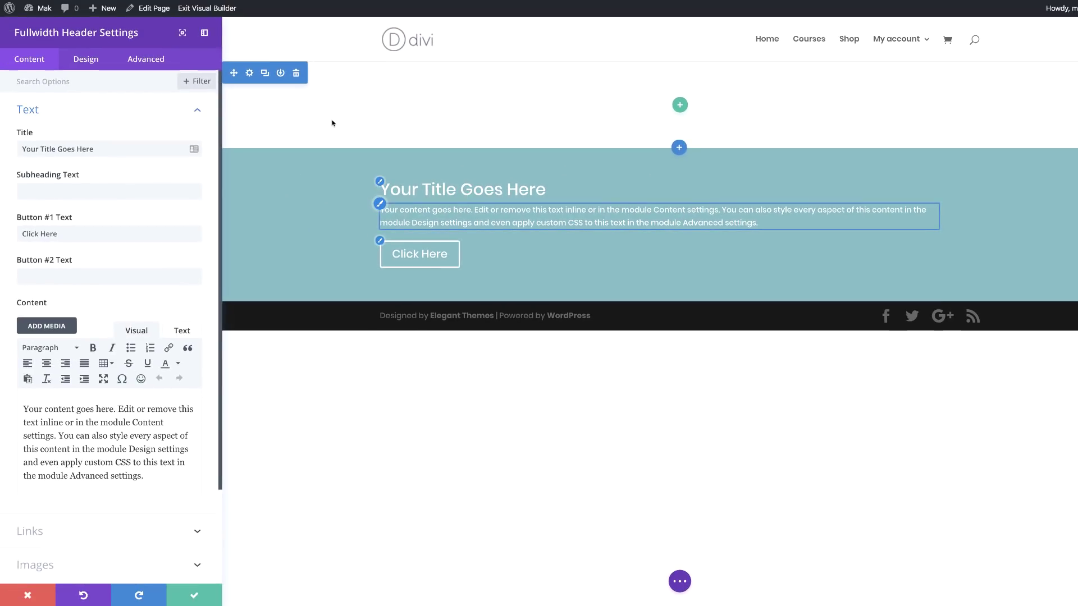
Step: Set the header's title to "Mak Headphones" and its subheading to "Made to last"
click(104, 149)
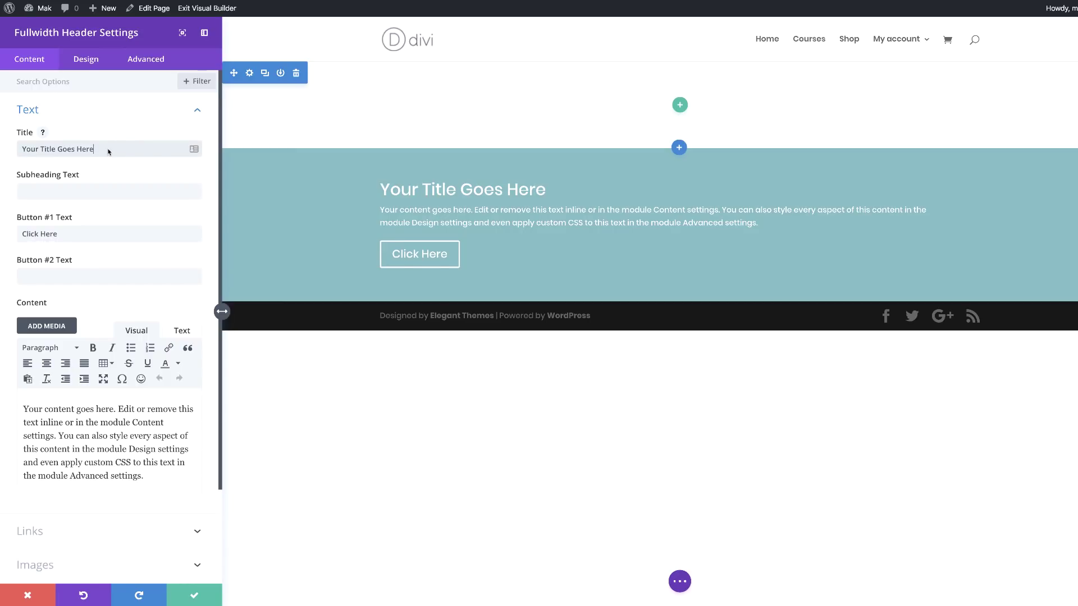
key(alt+shift+Left)
key(alt+shift+Left)
key(alt+shift+Left)
key(alt+shift+Left)
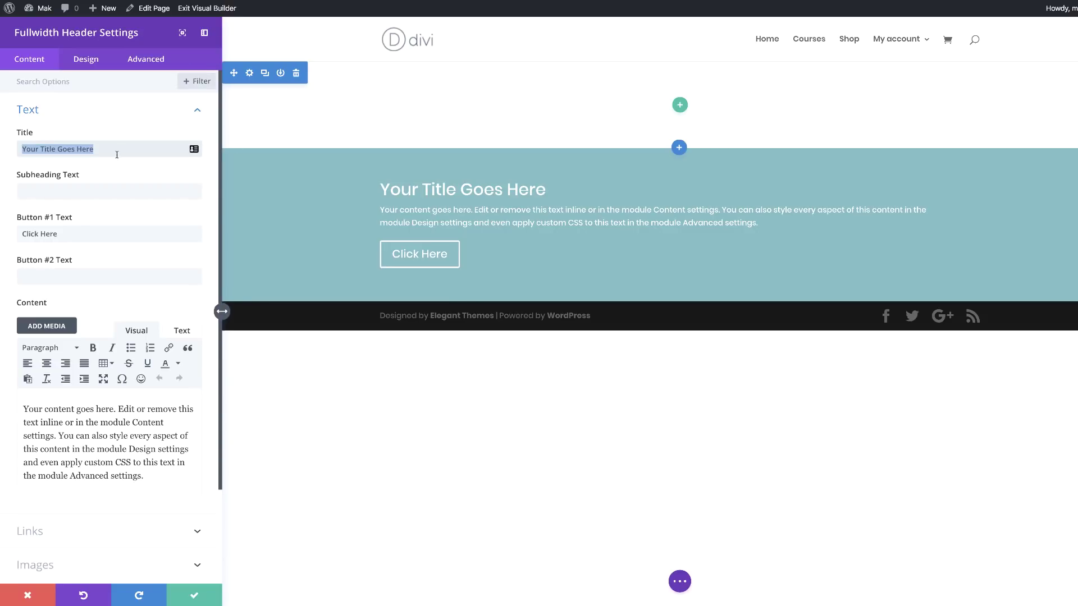
text(MAK)
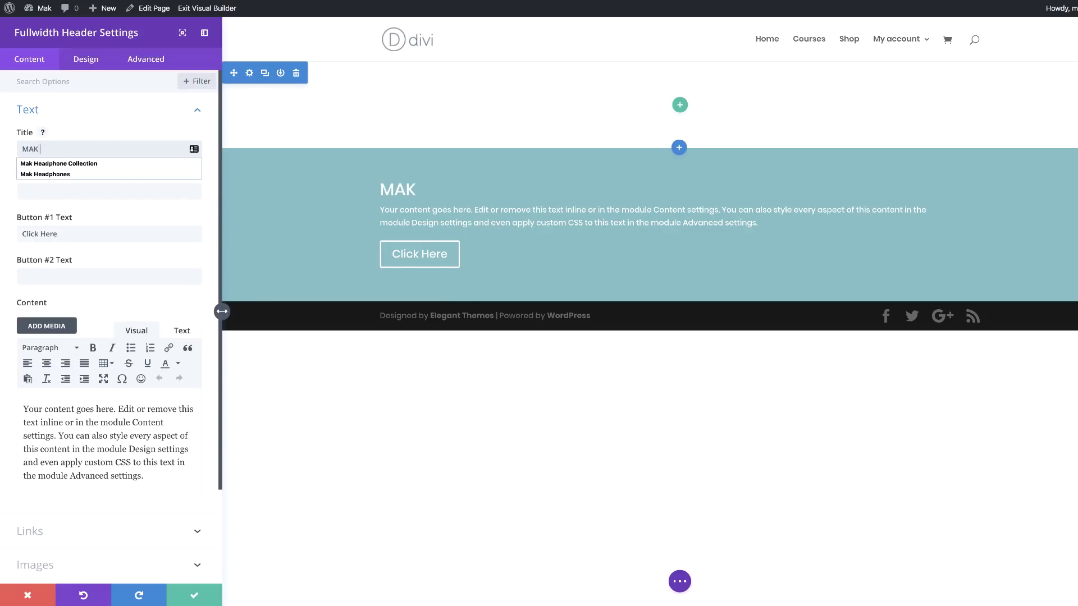
key(Down)
key(Down)
key(Return)
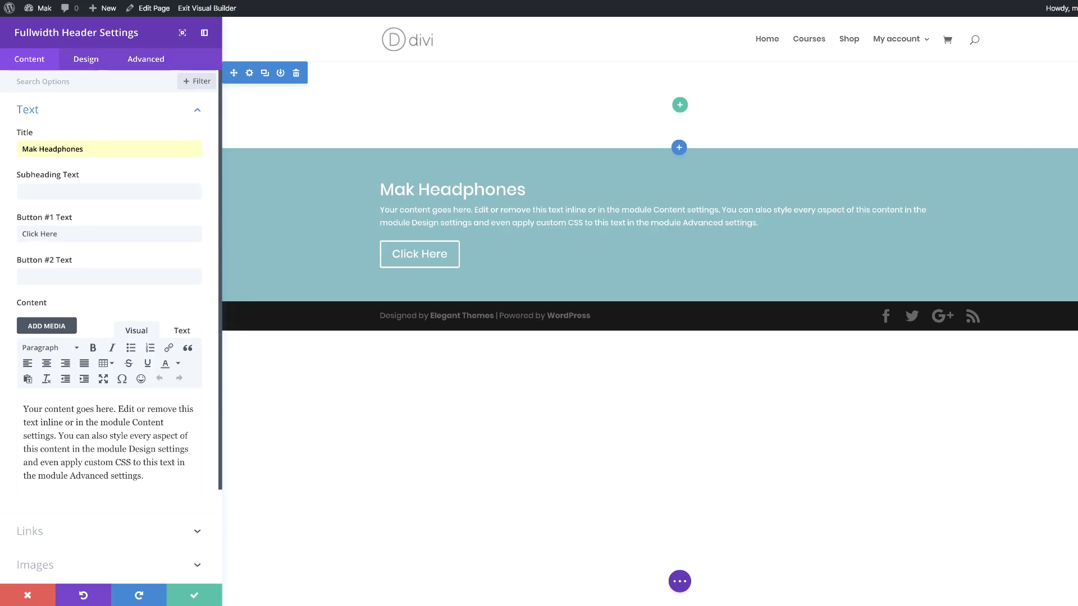
click(48, 197)
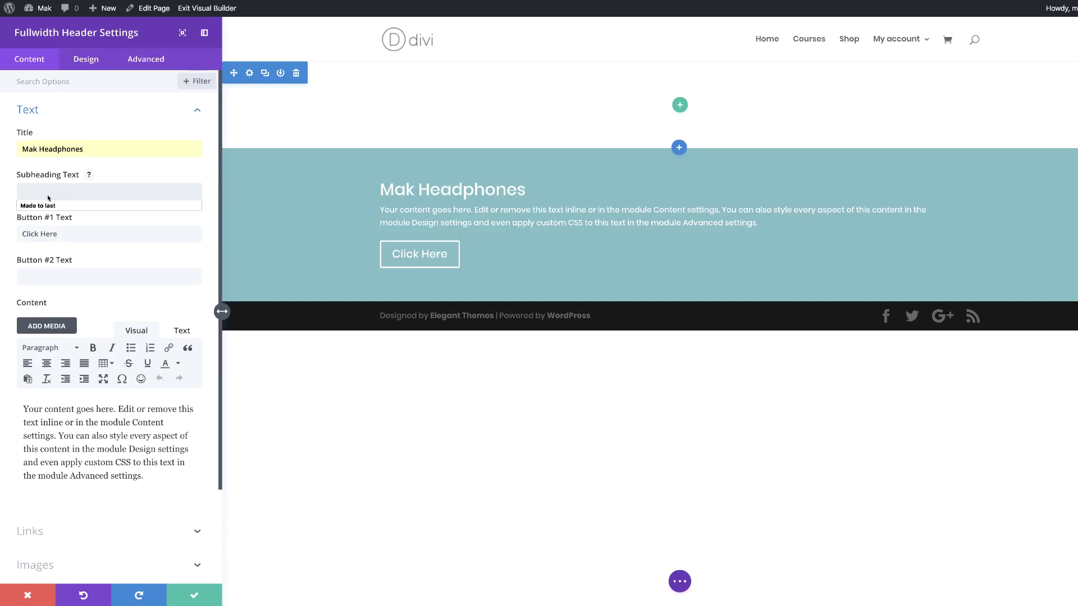
click(49, 206)
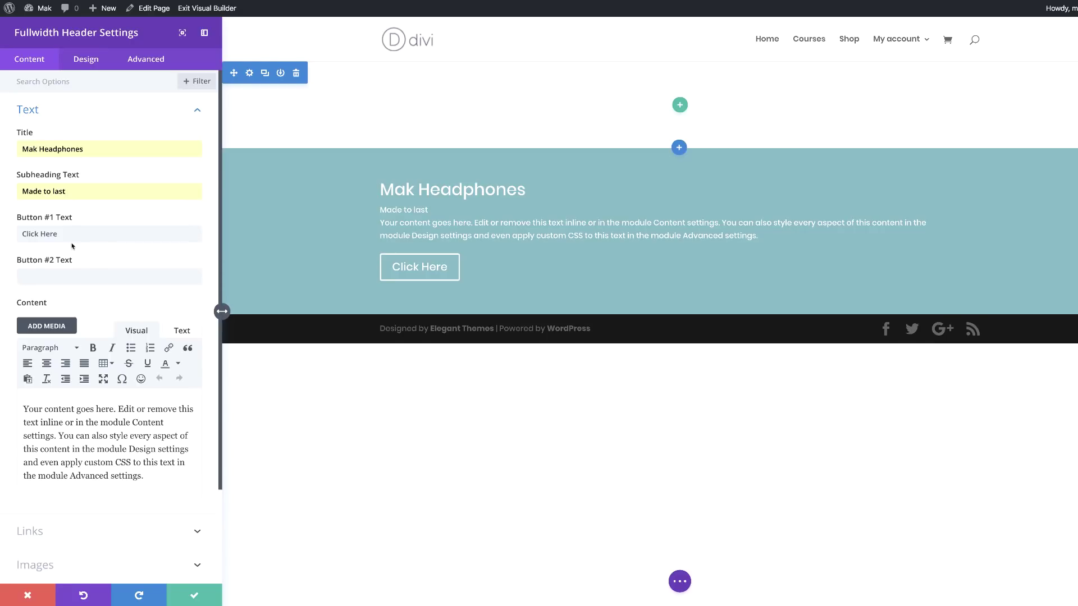
Step: Label the header's first button "Explore" and its second button "Buy now"
triple_click(69, 235)
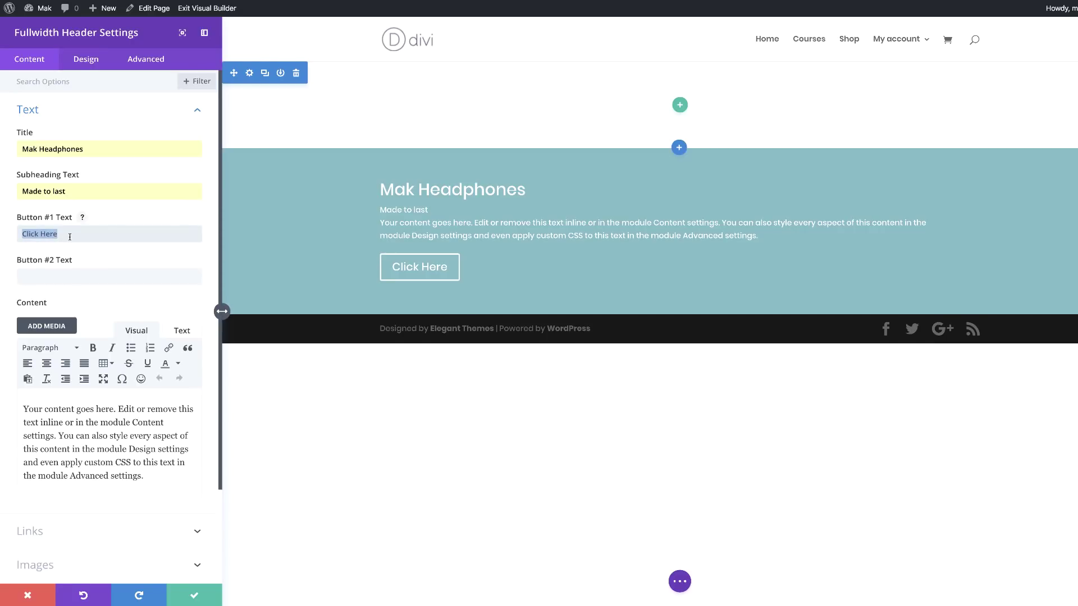
text(Explore)
click(53, 278)
click(34, 290)
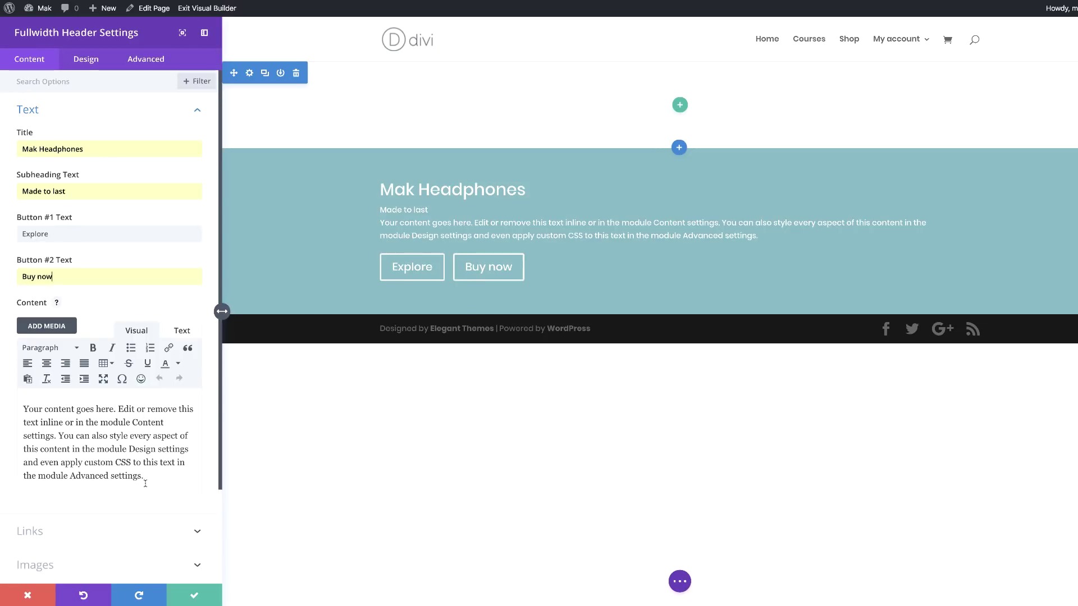
Step: Delete the placeholder body text from the header's content
drag(145, 483, 21, 395)
key(BackSpace)
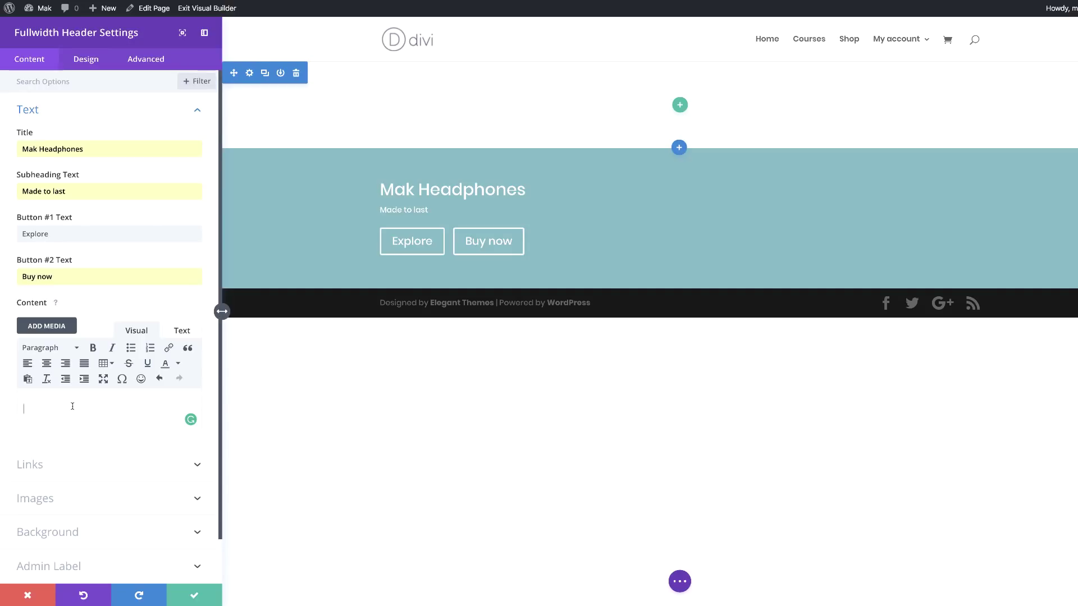
key(ctrl+v)
key(ctrl+z)
Step: Open lorem2.com in a new browser tab and copy "Lorem ipsum dolor sit amet" from the first paragraph
key(ctrl+t)
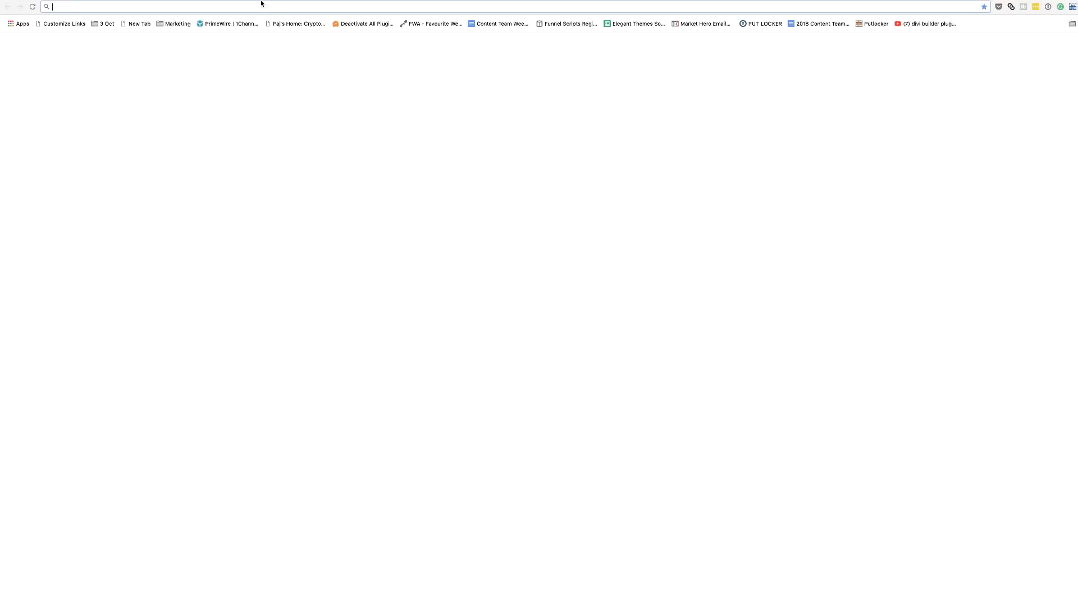
text(lorem)
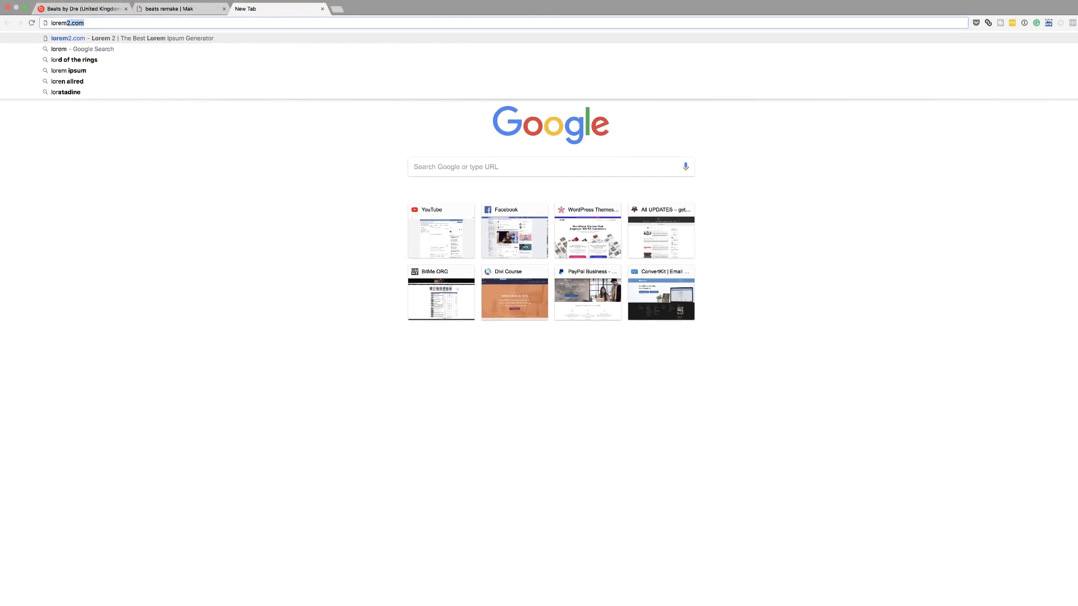
key(Return)
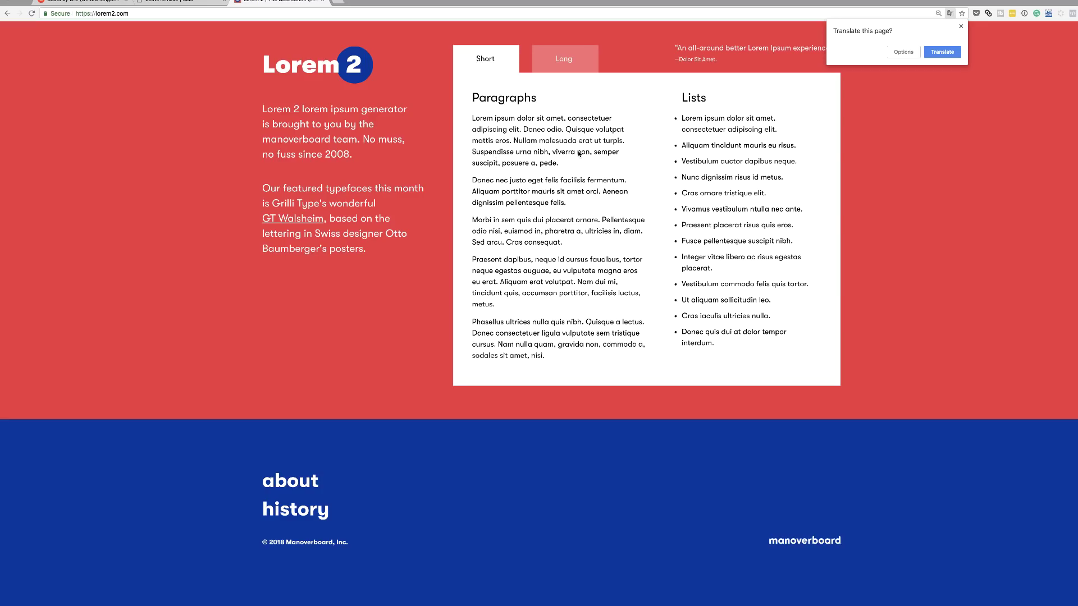
click(521, 121)
drag(472, 119, 564, 119)
key(super+c)
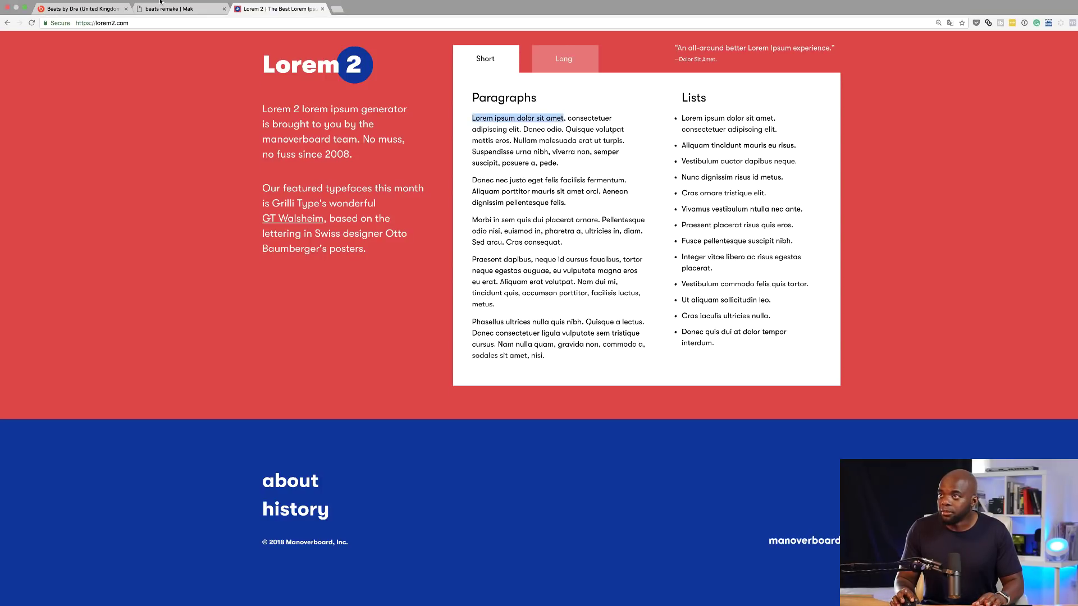
Step: Return to the beats remake page and paste "Lorem ipsum dolor sit amet" as the header's body text
click(163, 8)
click(53, 412)
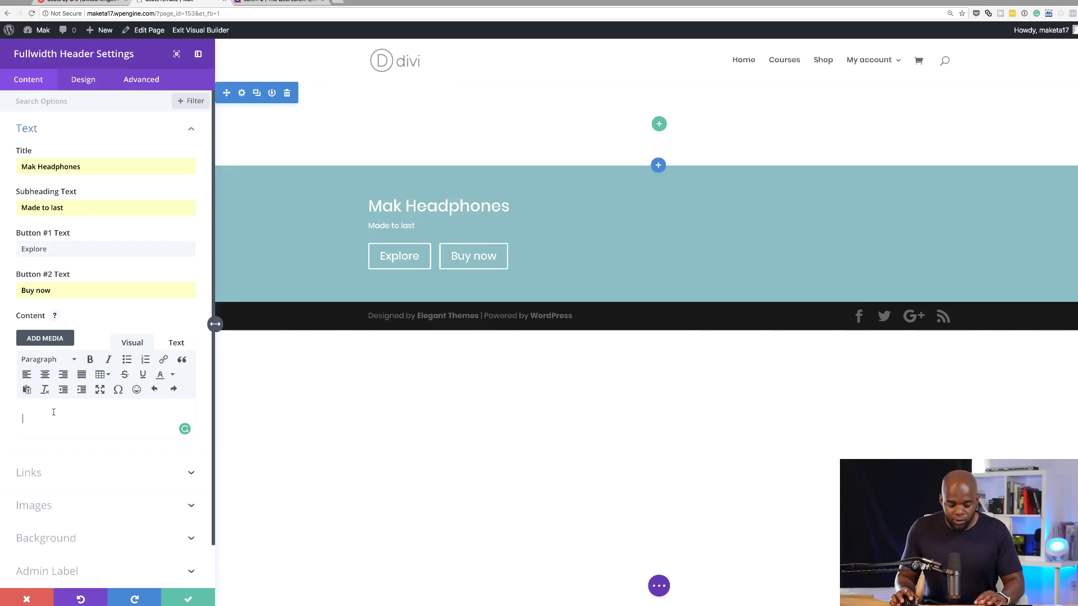
key(super+v)
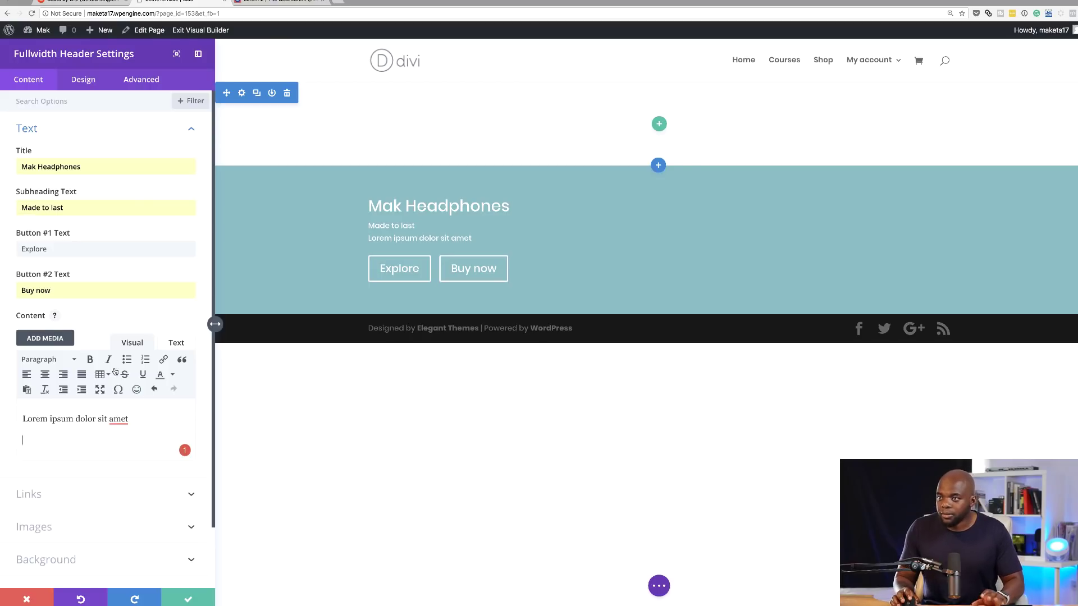
Step: Insert the guitarist photo landscape-nature-man-person.jpg from the media library into the header content below the lorem ipsum text
click(53, 339)
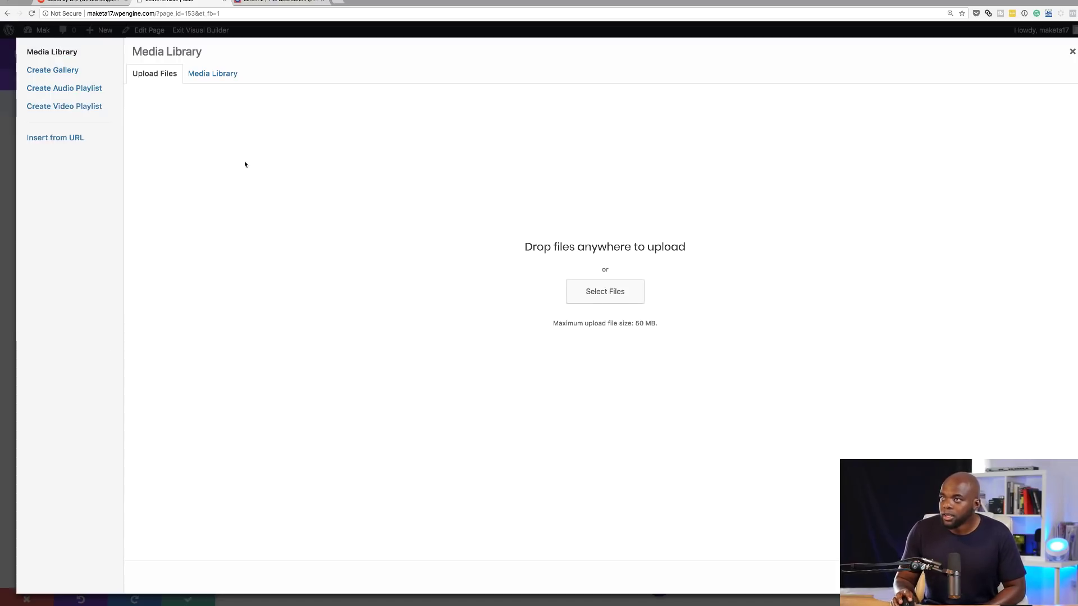
click(221, 73)
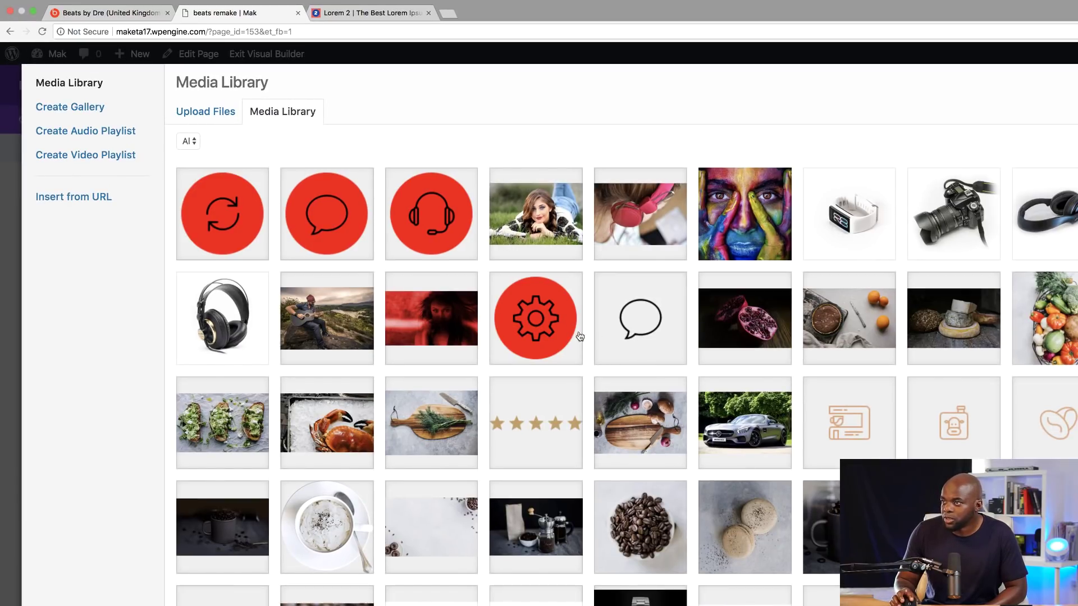
click(326, 325)
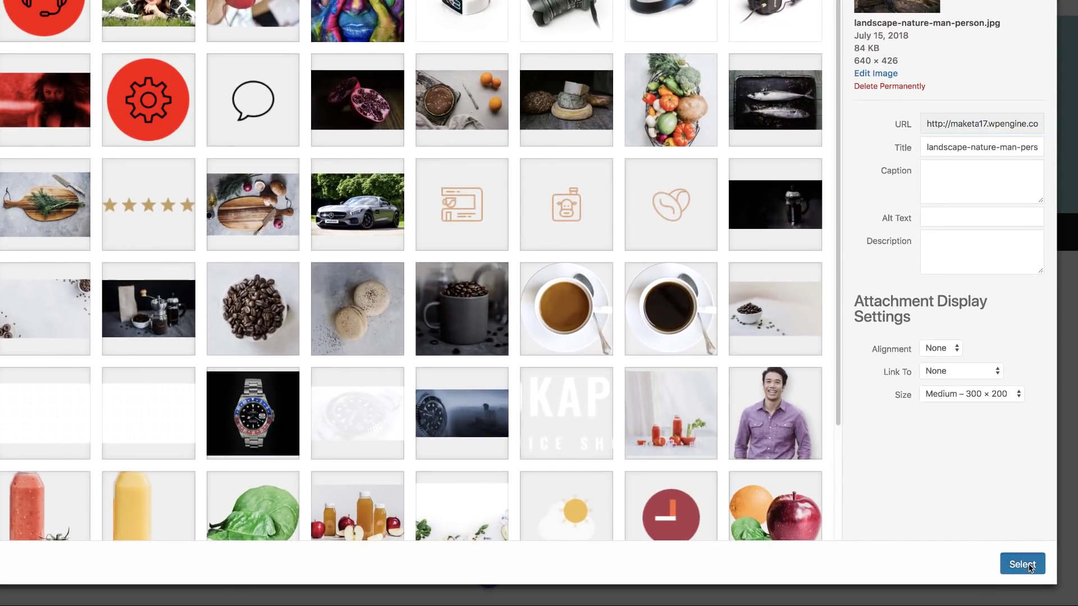
click(1022, 564)
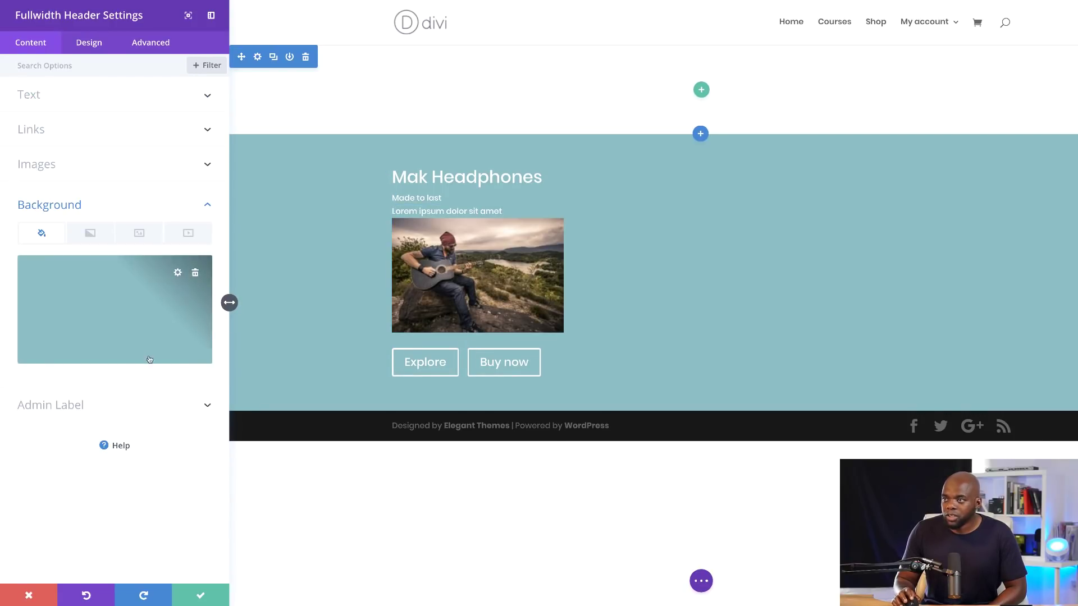
Step: Set the red-toned portrait from the media library as the header's background image and save the module settings
click(138, 235)
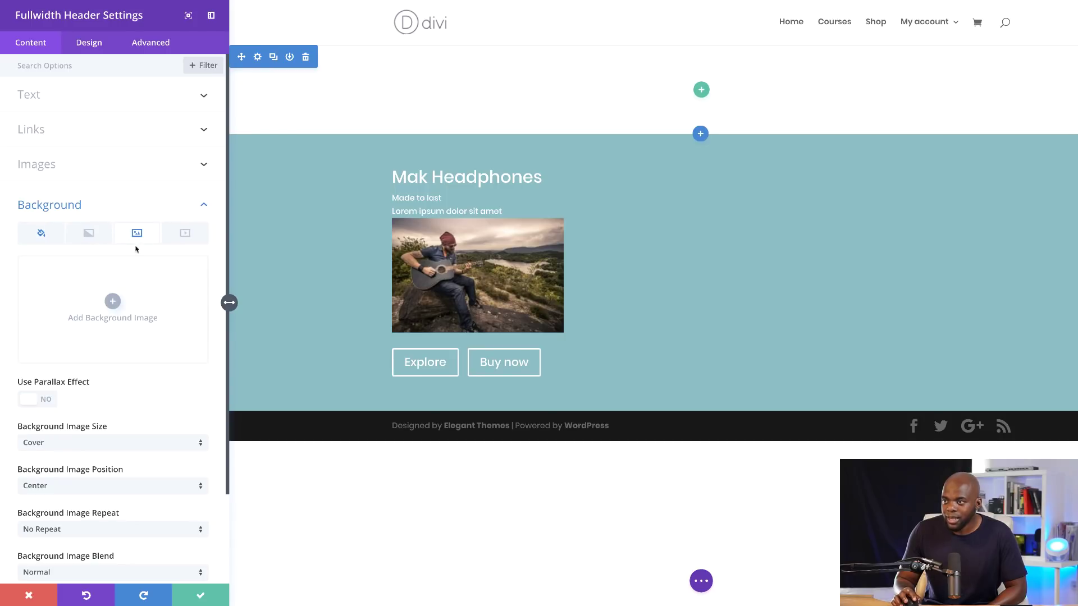
click(113, 301)
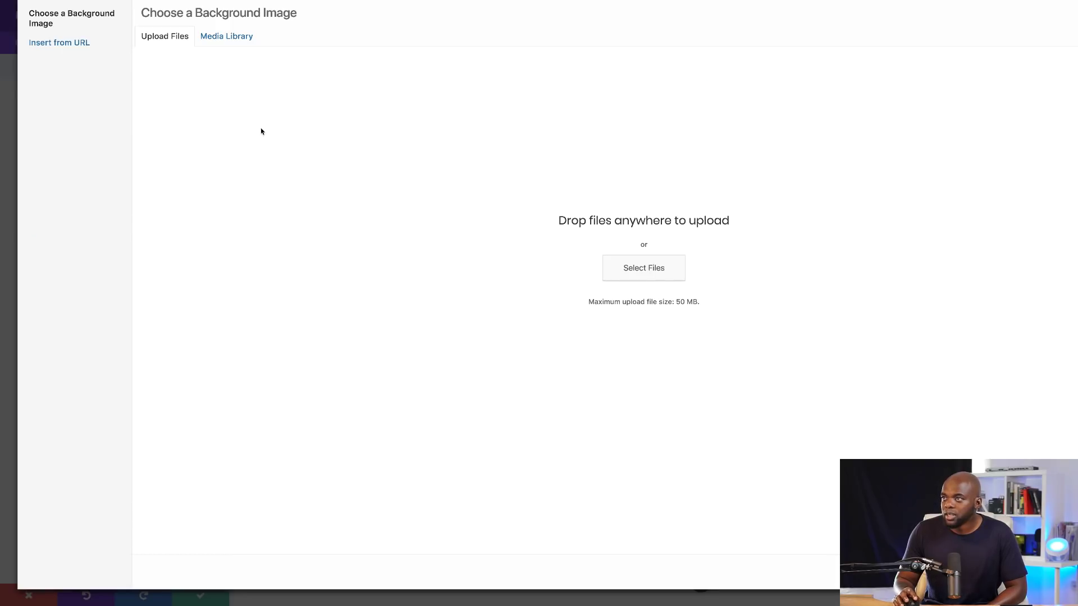
click(235, 38)
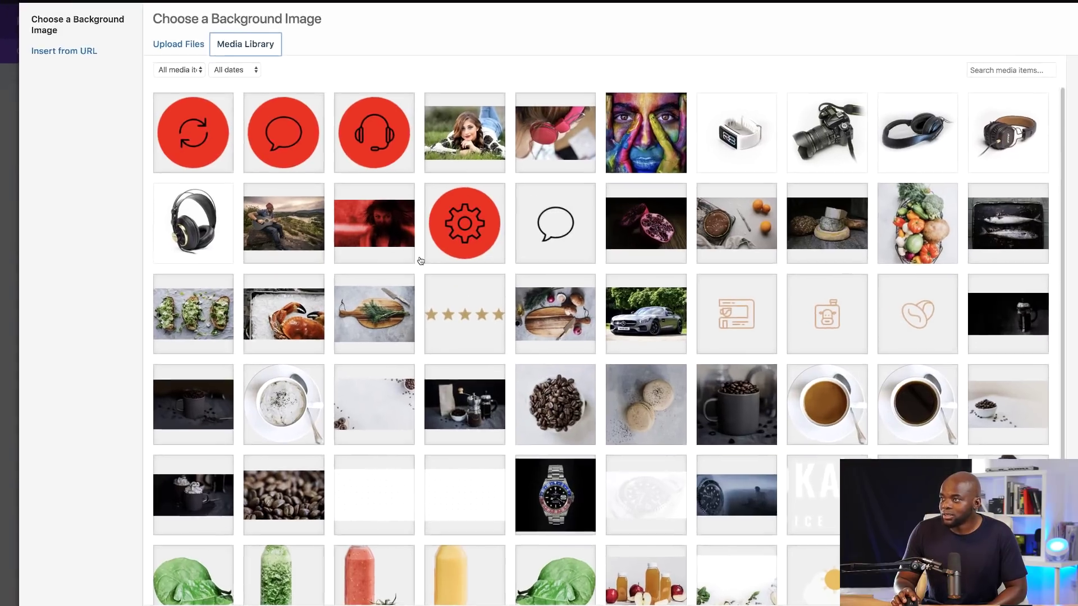
click(325, 200)
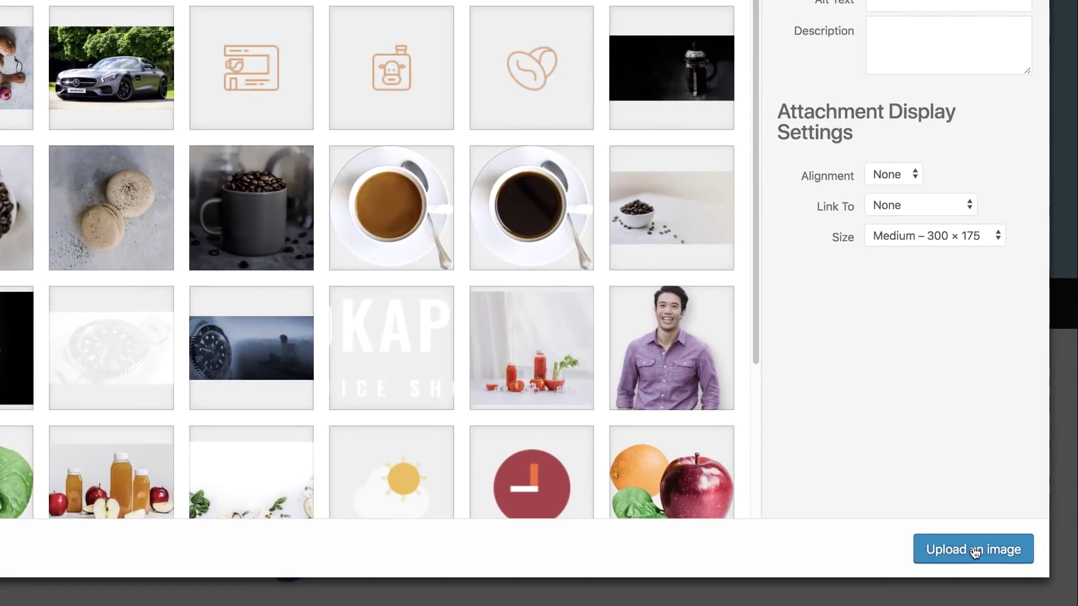
click(973, 549)
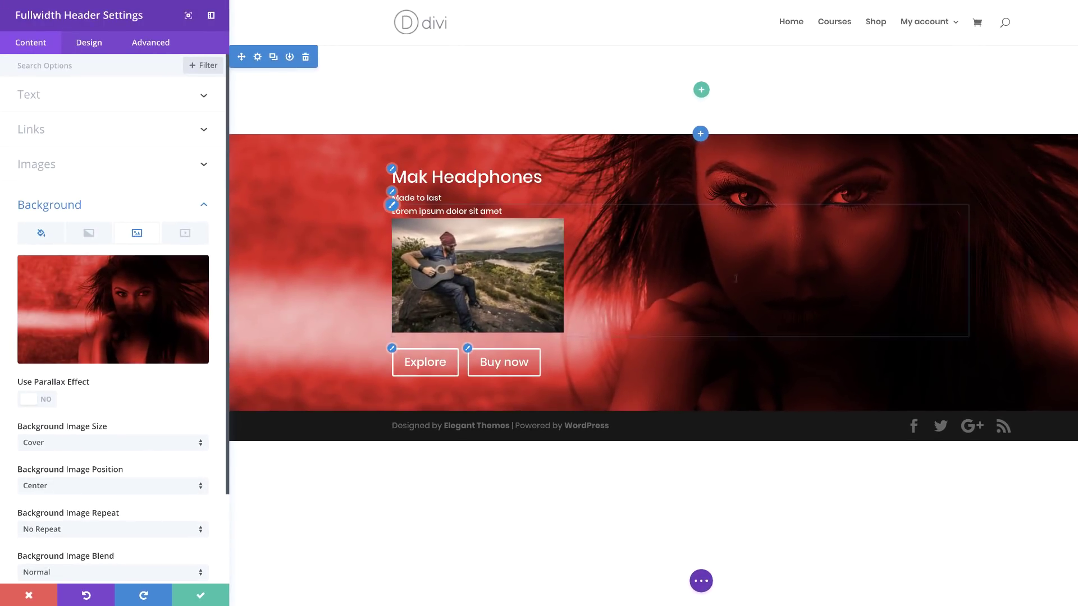
click(204, 596)
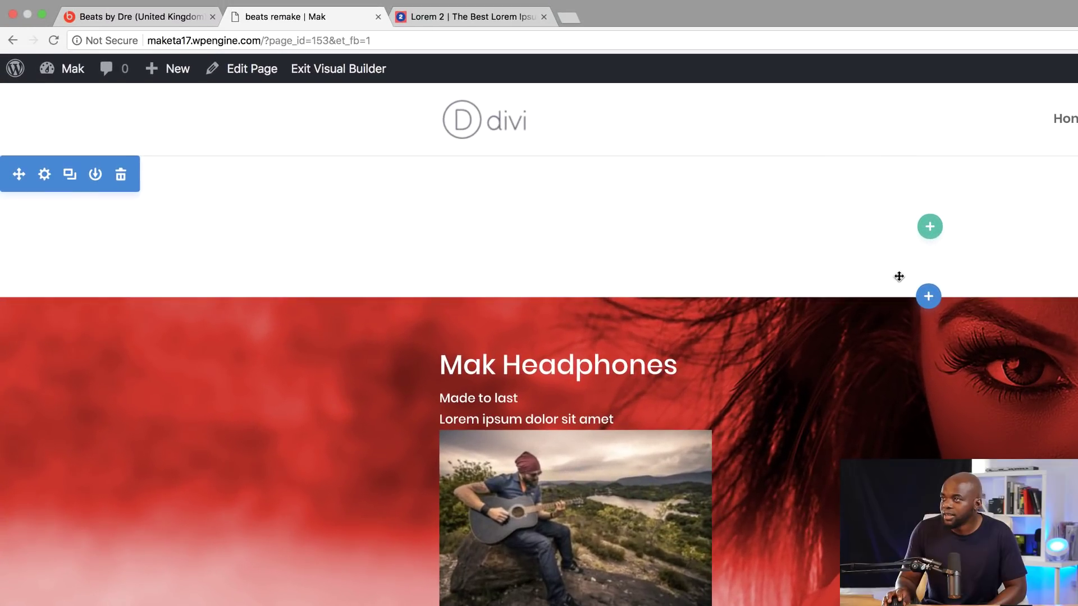
Step: Delete the empty section above the header and make the fullwidth header fullscreen
click(122, 175)
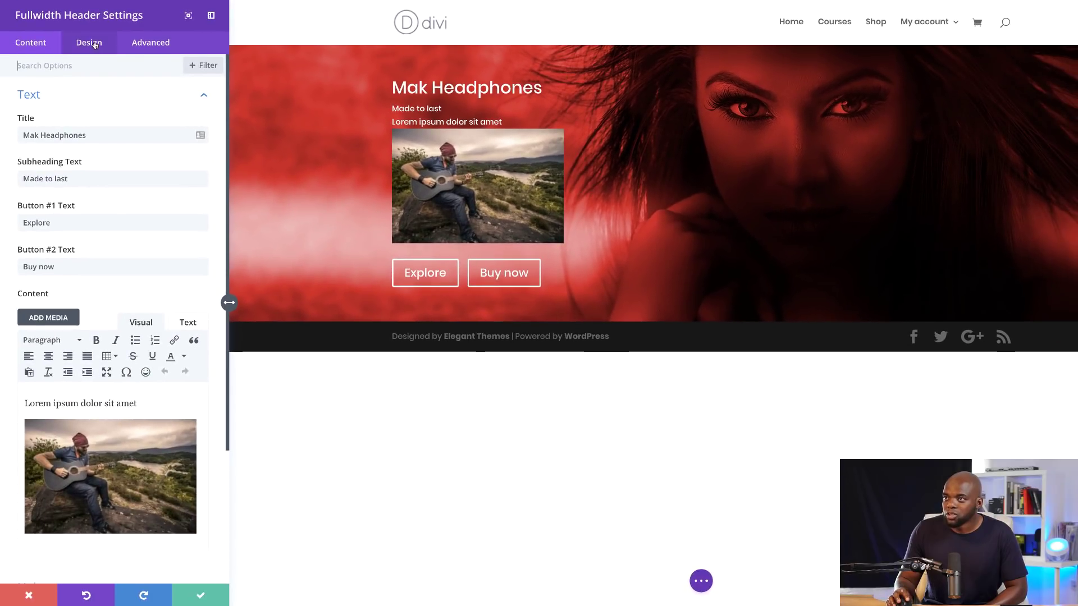
click(95, 45)
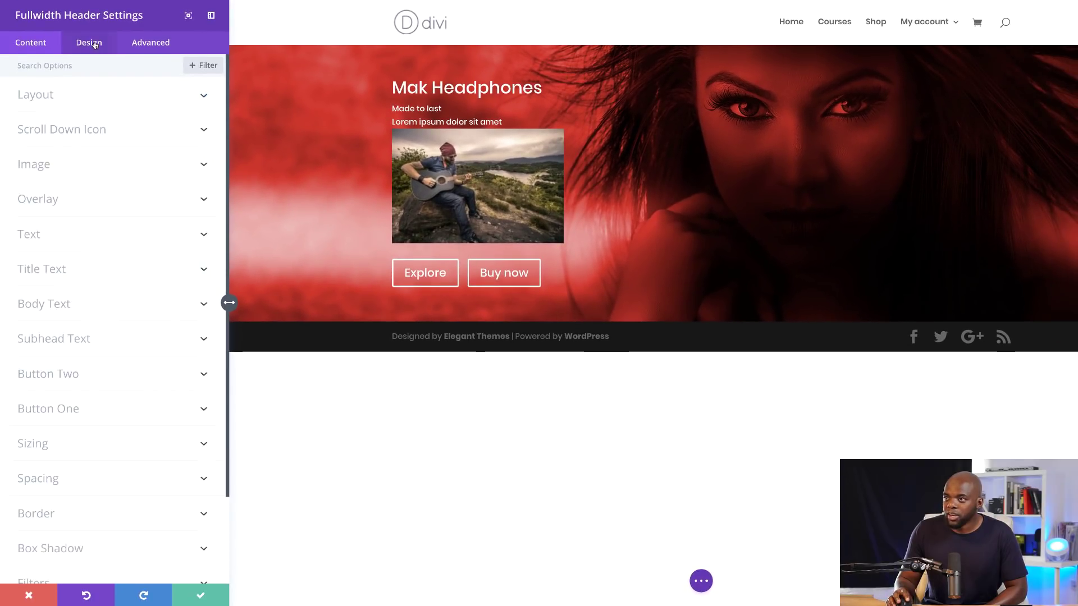
click(53, 99)
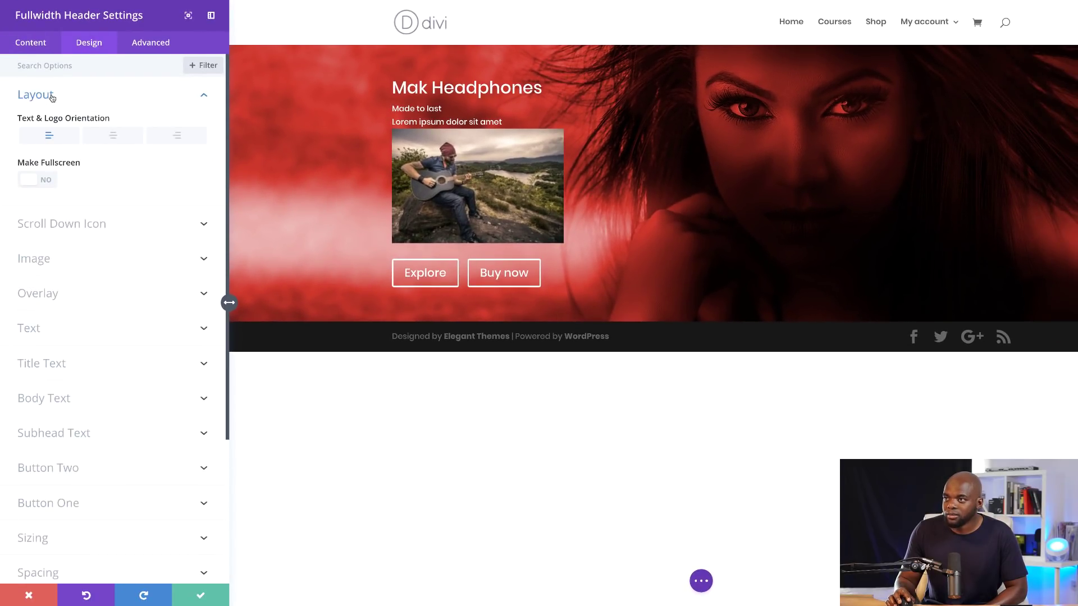
click(47, 182)
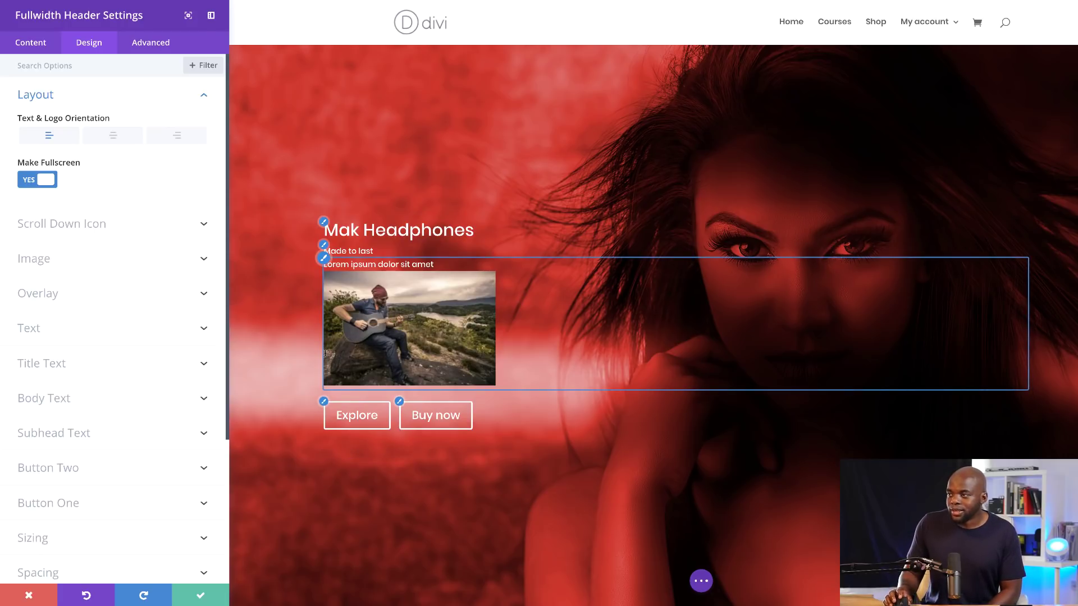
Step: Style the header's title text with a size of 50px, Ultra Bold weight and uppercase letters
click(324, 223)
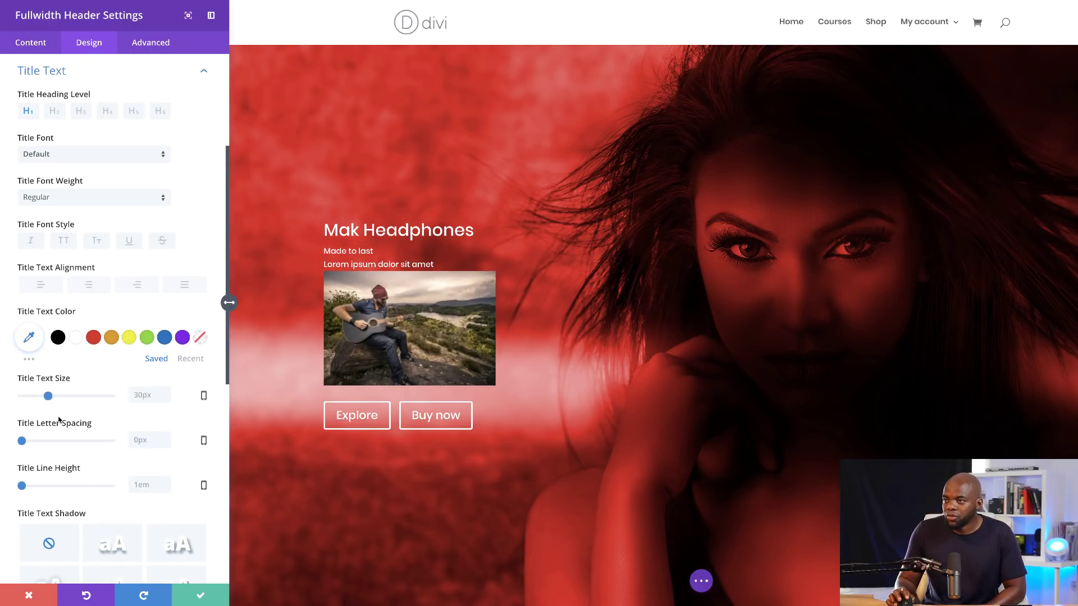
drag(49, 397, 66, 401)
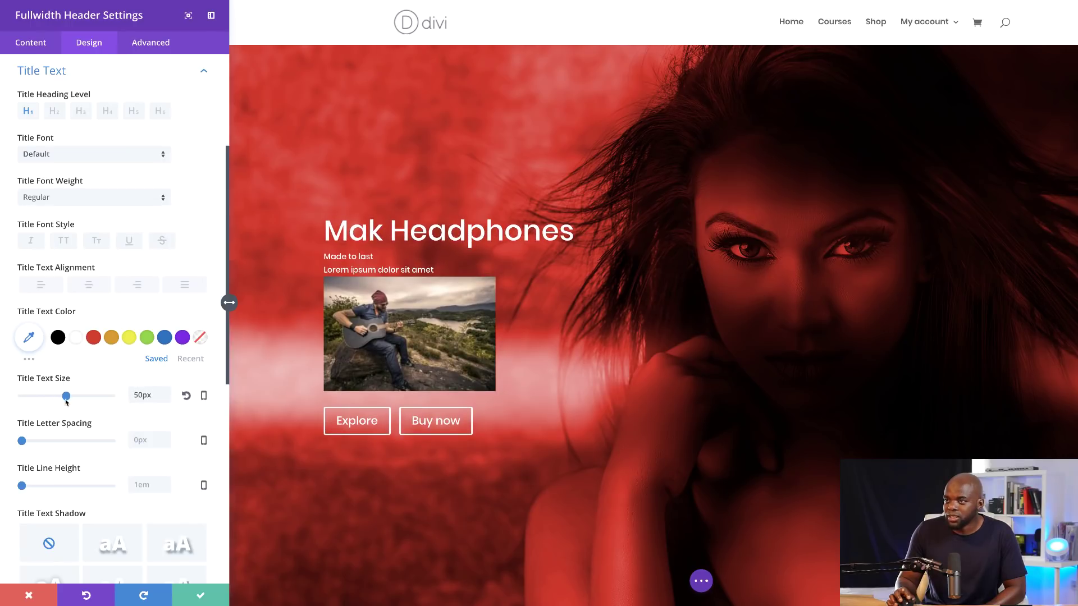
click(90, 197)
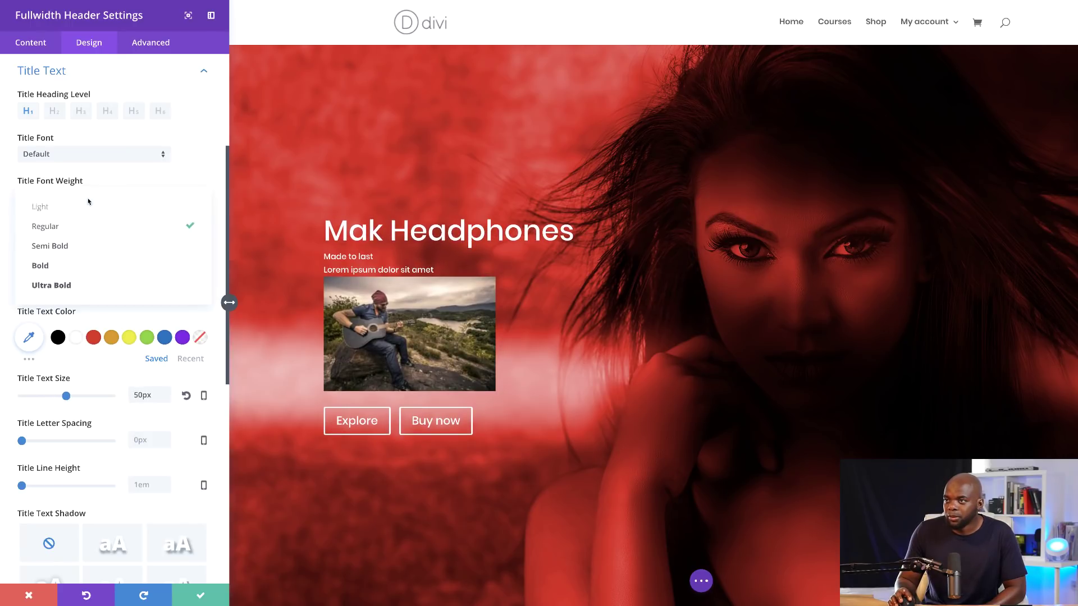
click(77, 284)
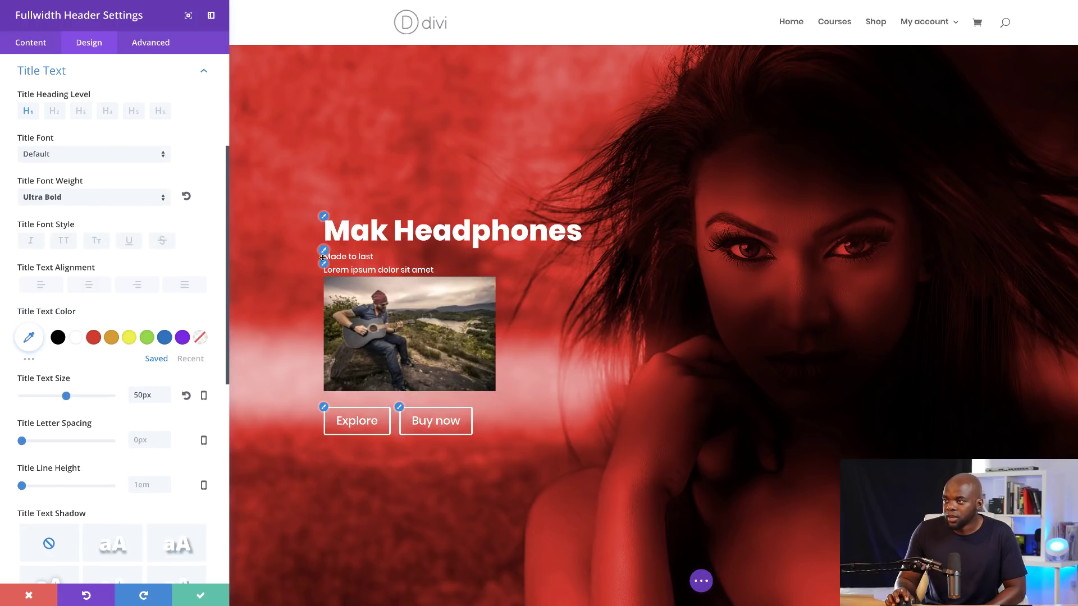
click(325, 252)
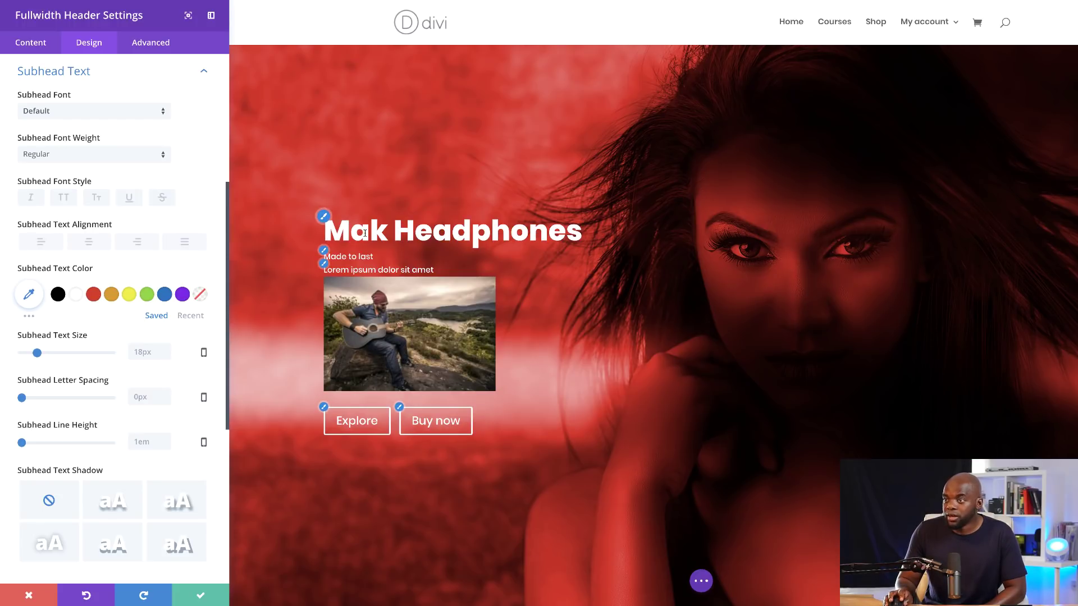
click(323, 217)
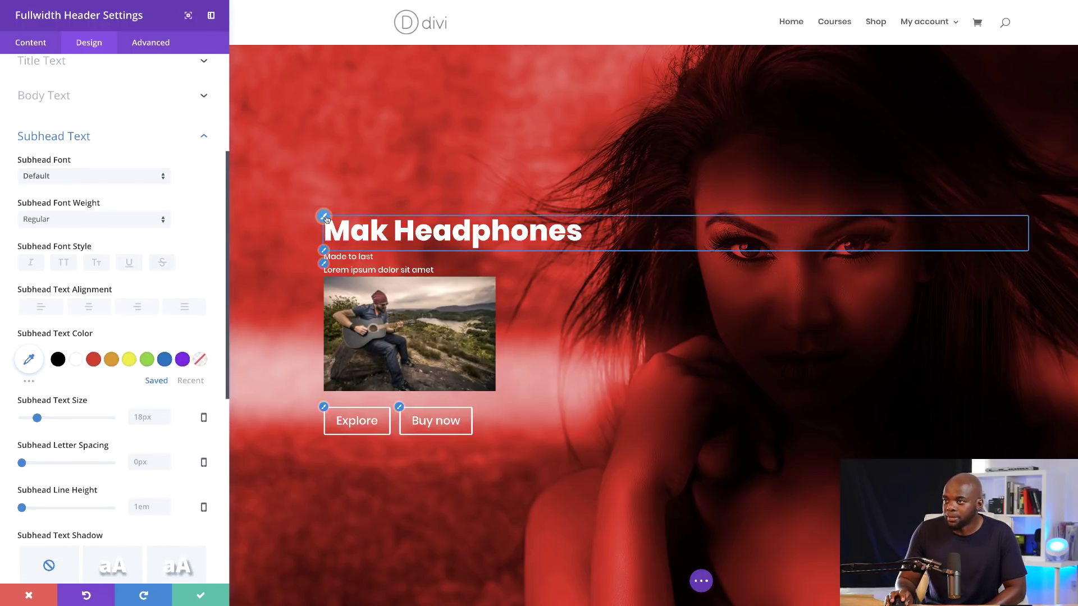
click(64, 240)
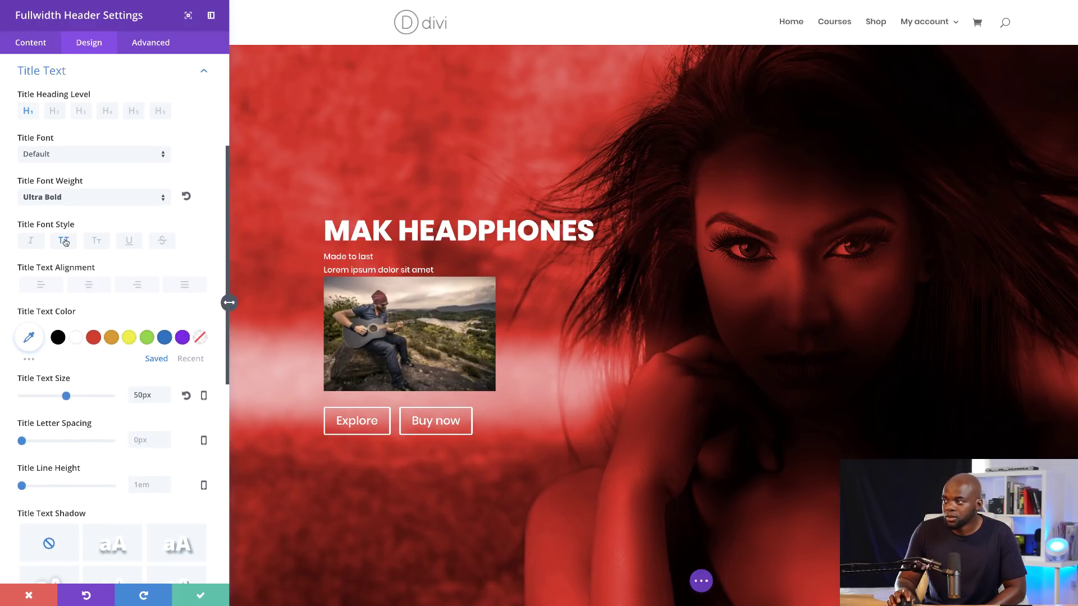
Step: Style the "Made to last" subhead in uppercase Bold with a text size of 22px and a line height of 1.8em
click(323, 251)
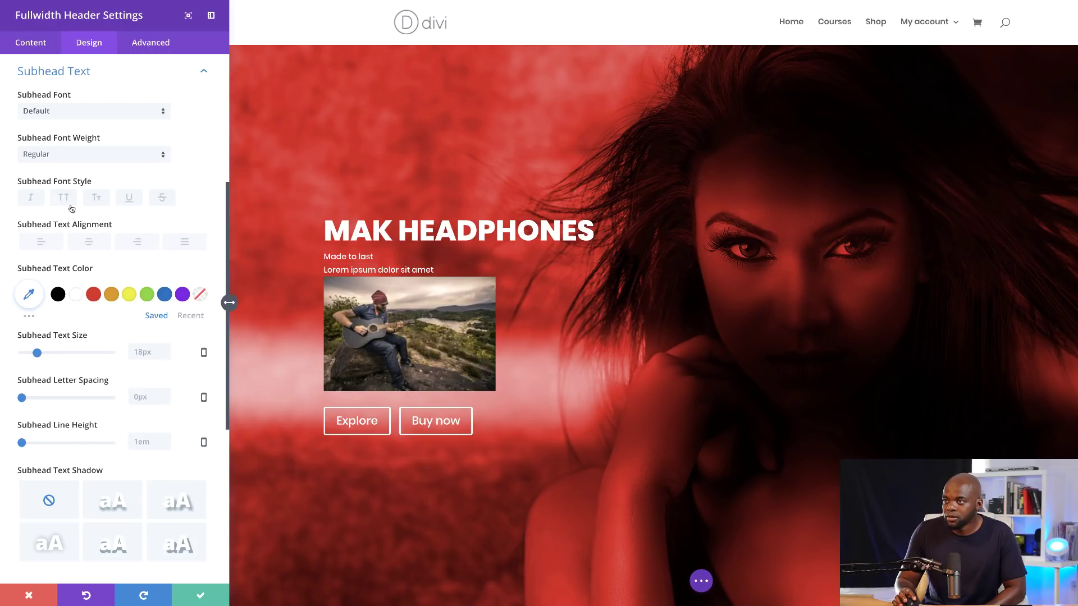
click(64, 197)
drag(37, 352, 41, 354)
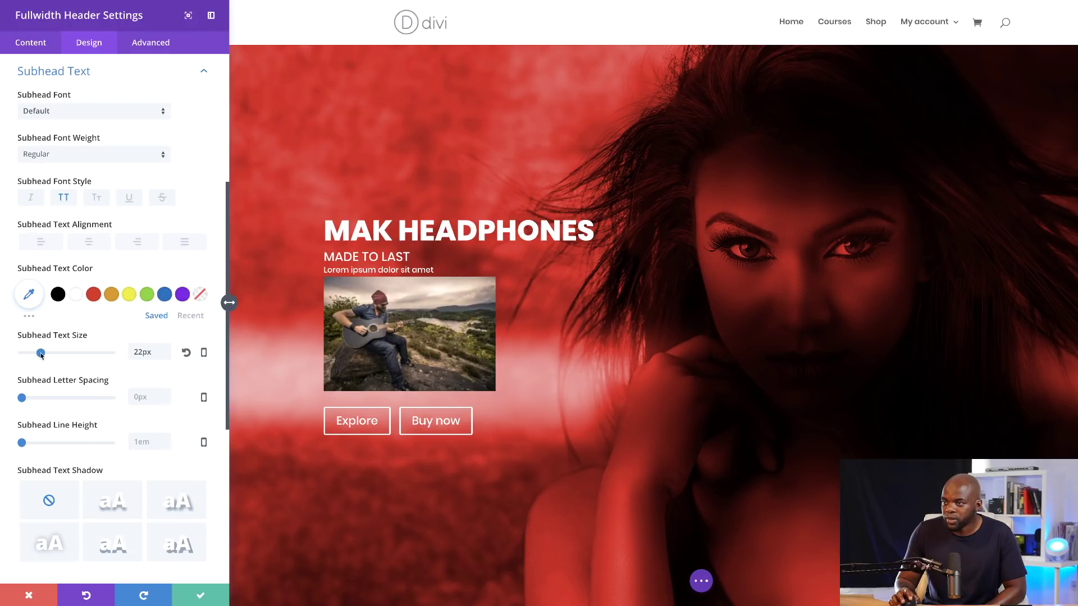
drag(26, 447, 52, 447)
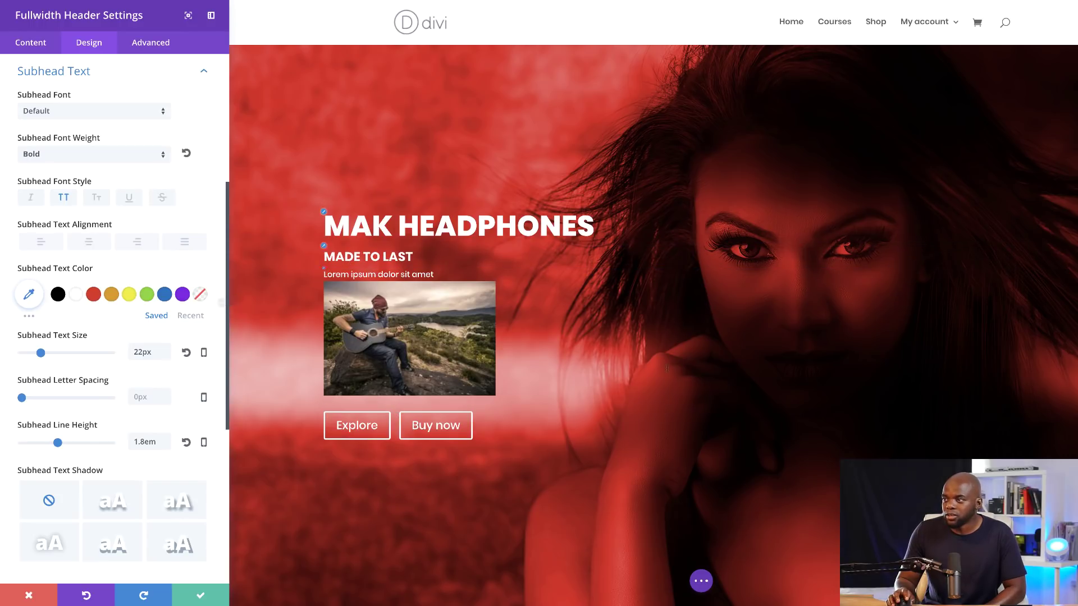
Step: Set the header's body text size to 13px and its line height to 2.7em
click(323, 268)
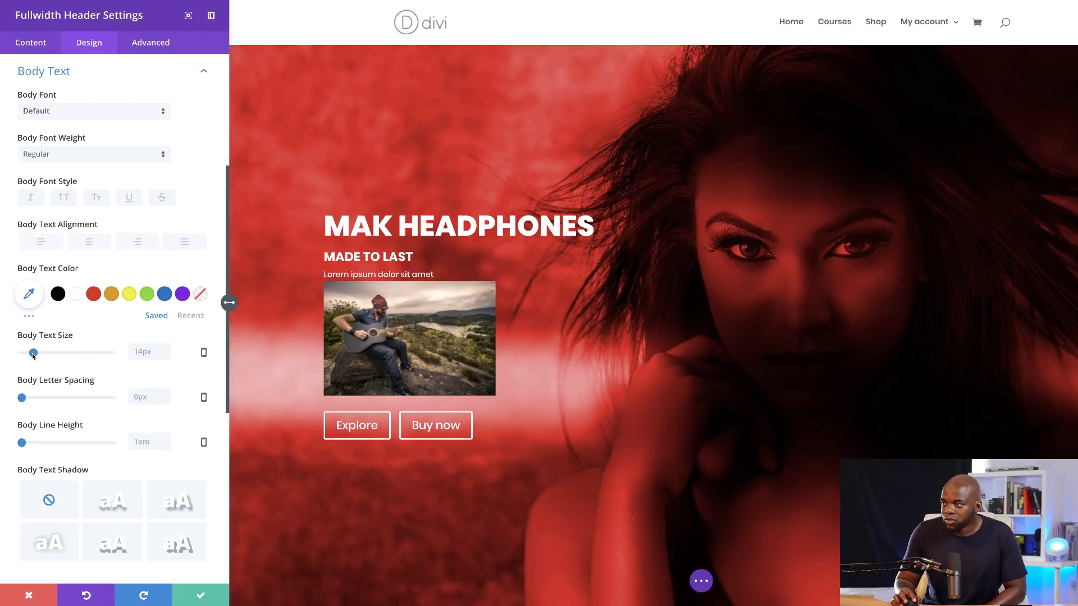
drag(33, 356, 34, 355)
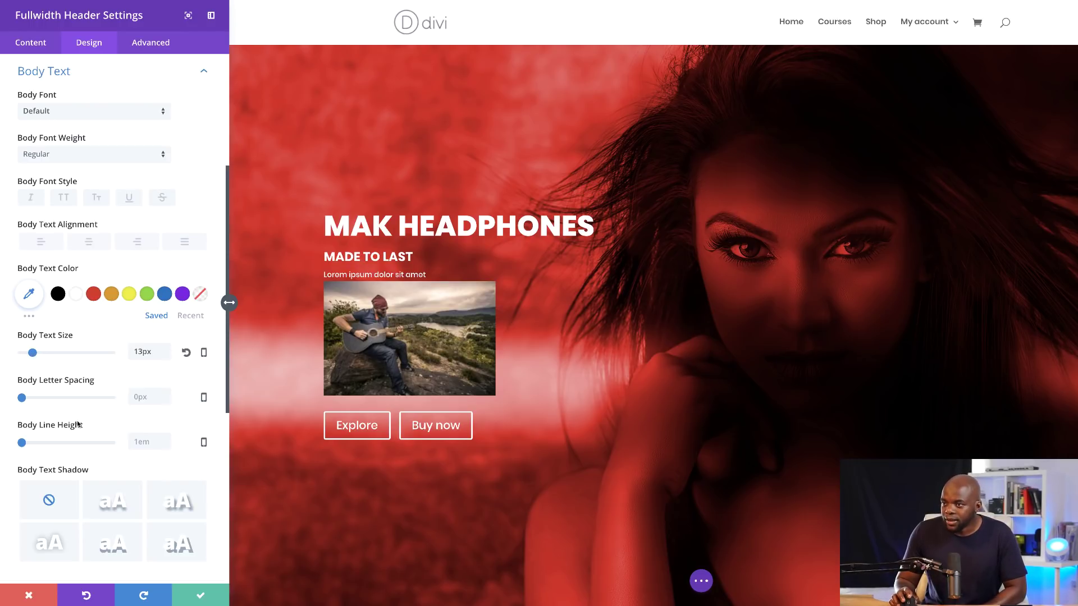
drag(23, 445, 97, 452)
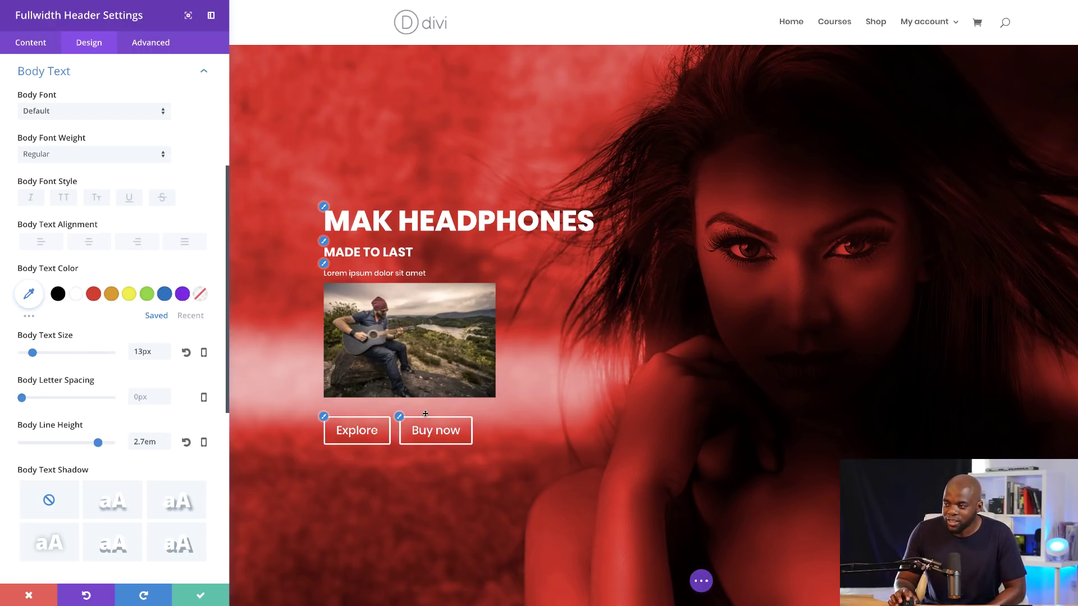
Step: Enable custom styles for the Explore button and set its text size to 16px
click(325, 418)
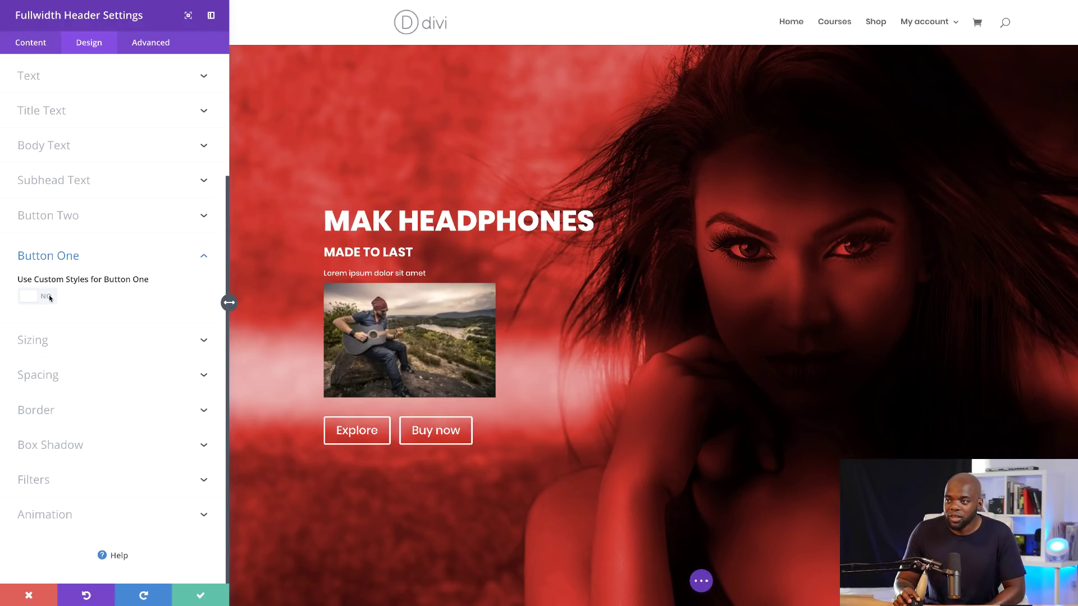
click(48, 297)
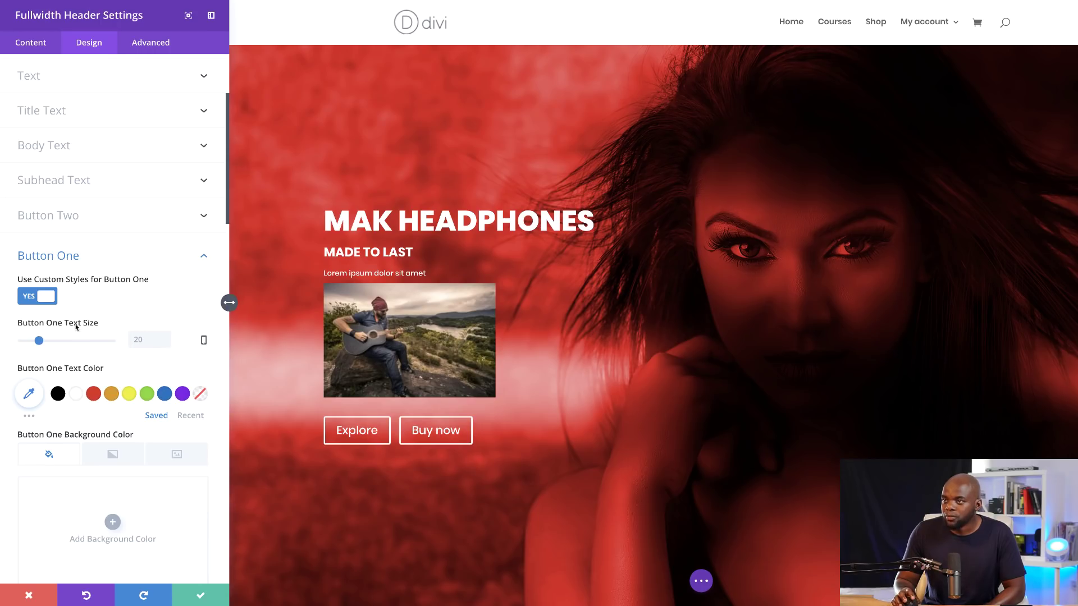
scroll(76, 327, down, 1)
drag(39, 324, 35, 324)
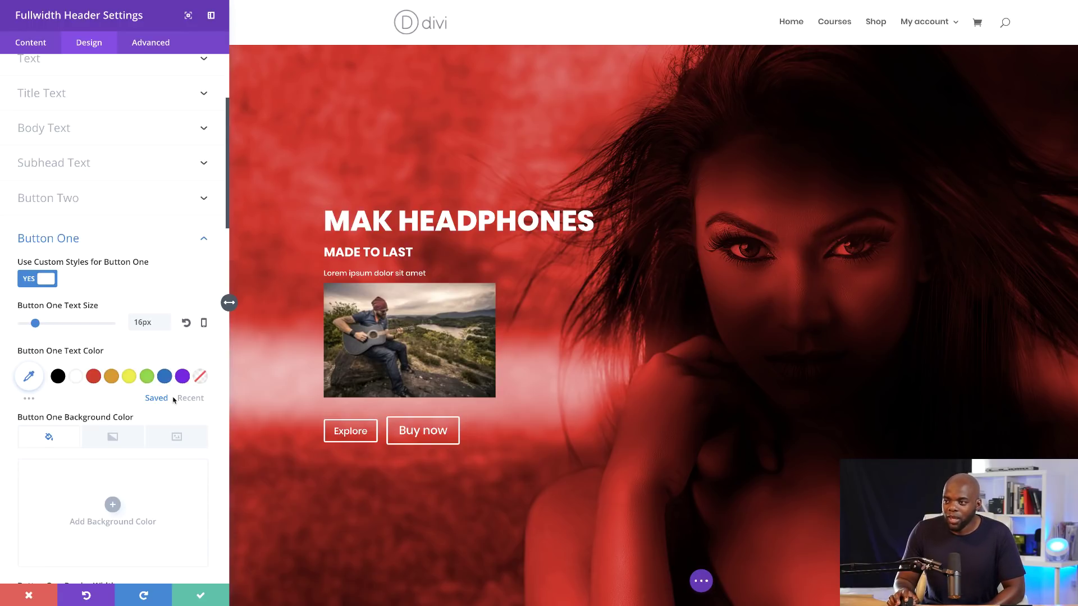
Step: Set the Explore button's border width to 1px
scroll(194, 425, down, 5)
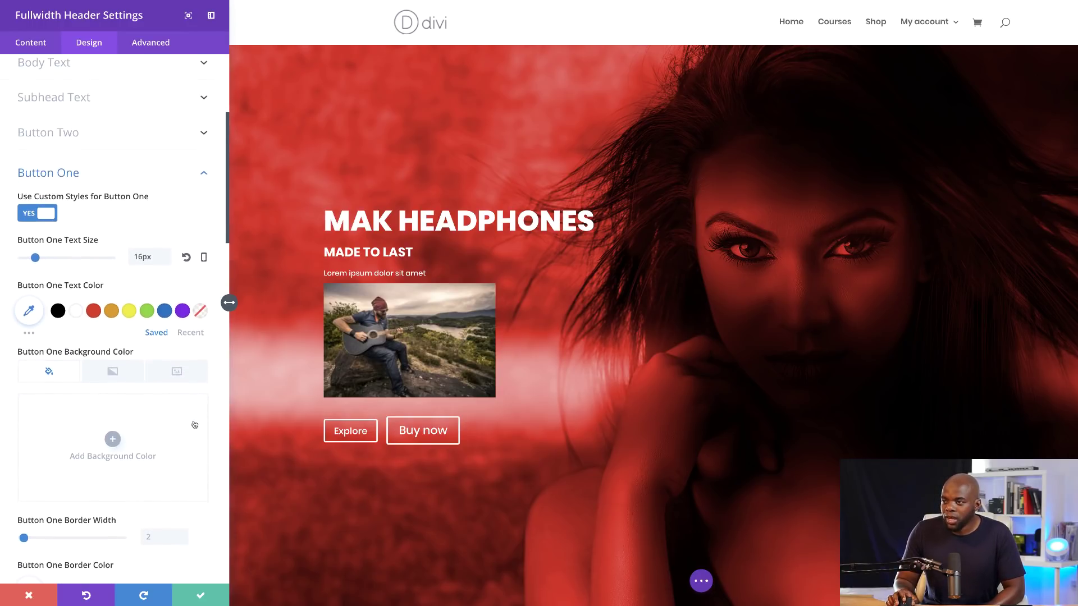
scroll(194, 424, down, 4)
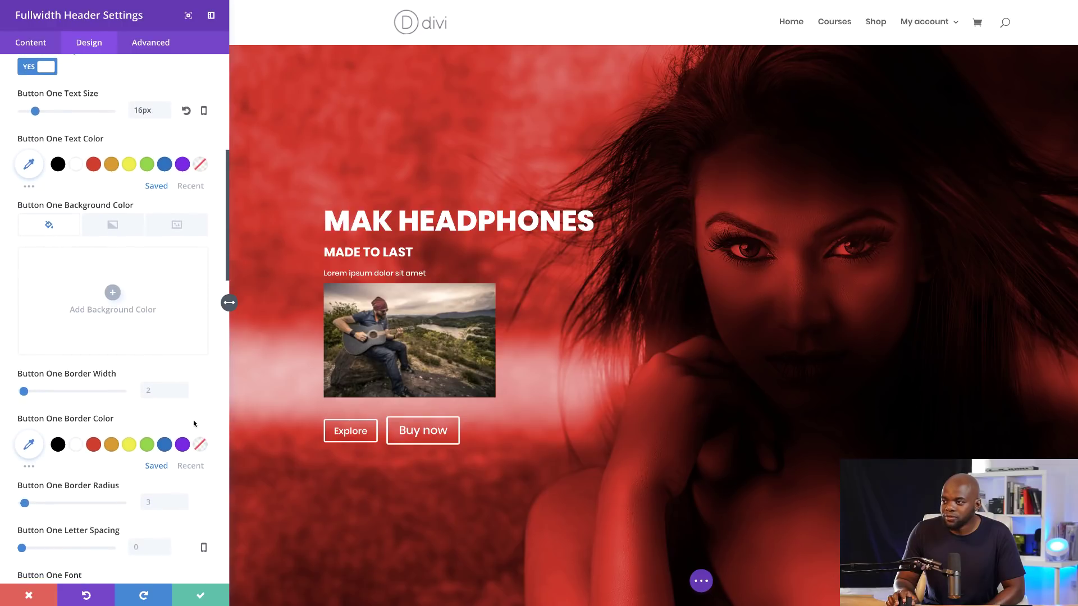
click(153, 367)
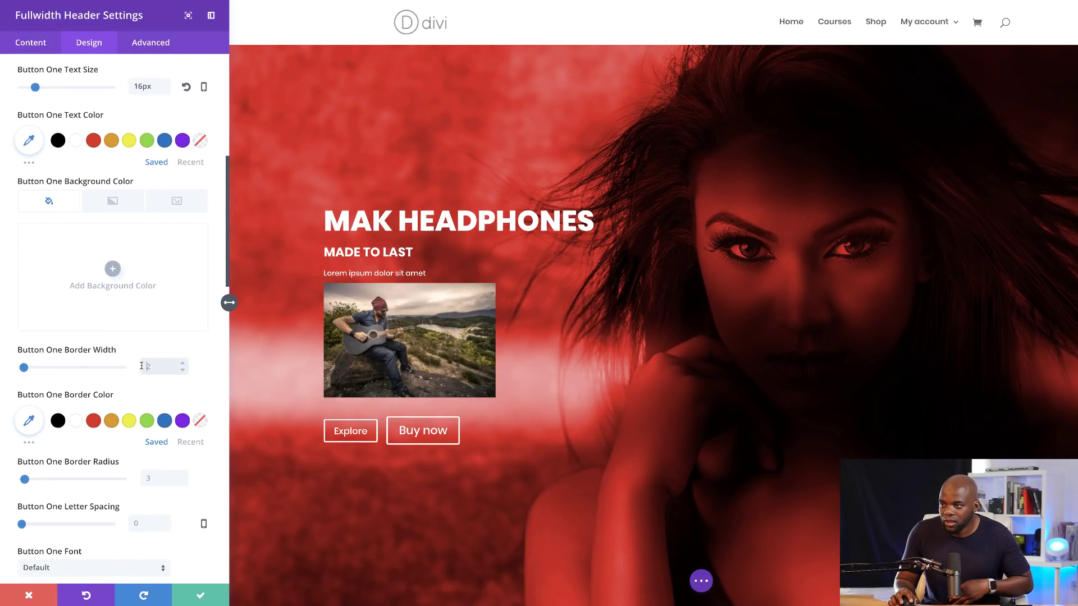
text(1px)
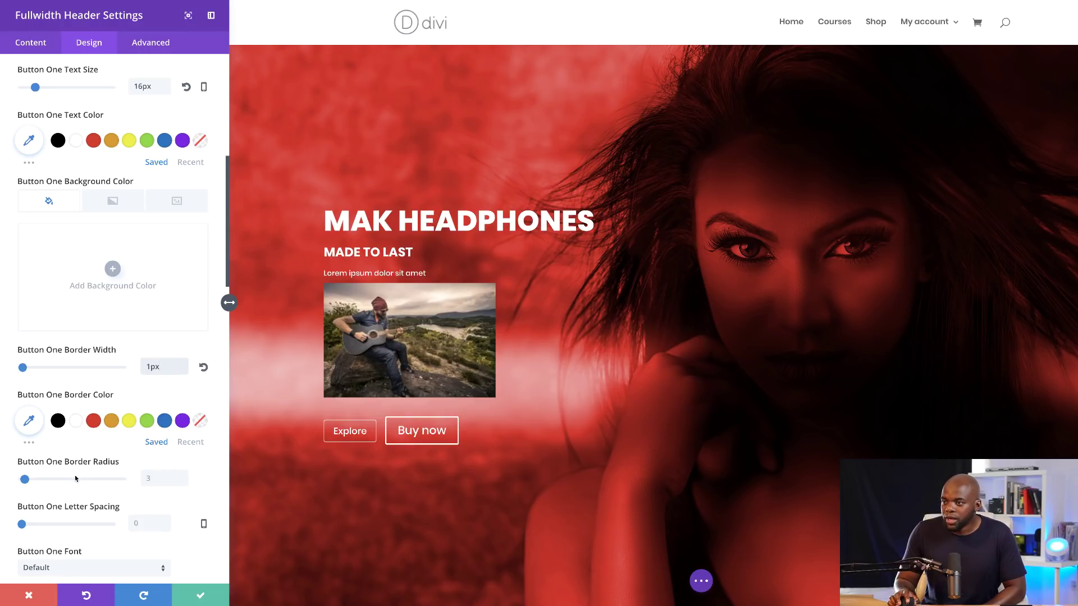
scroll(76, 478, down, 1)
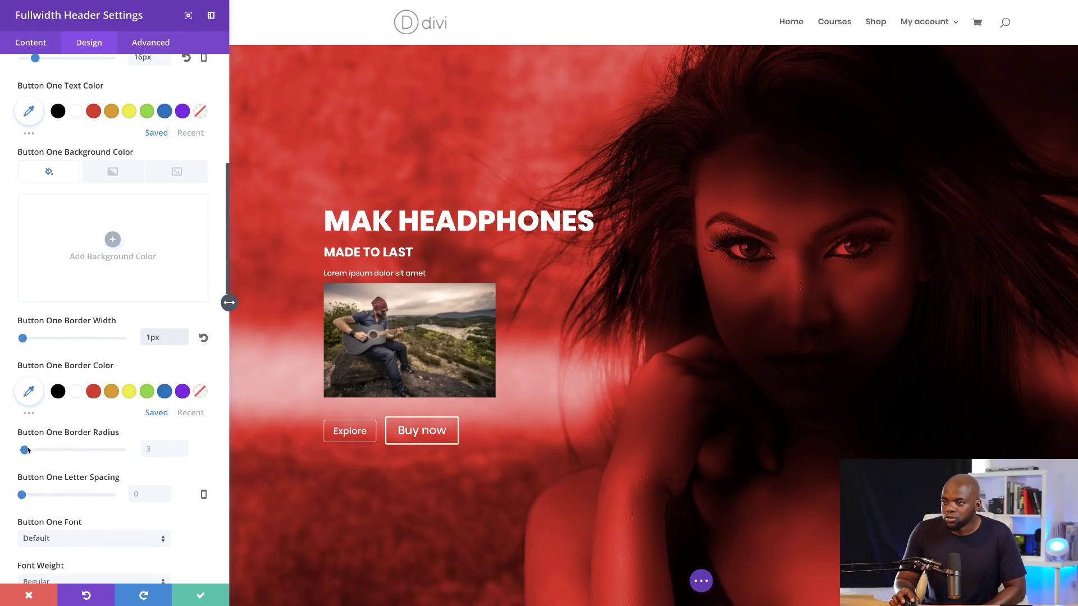
Step: Set the Explore button's border radius to 50px
drag(33, 454, 69, 451)
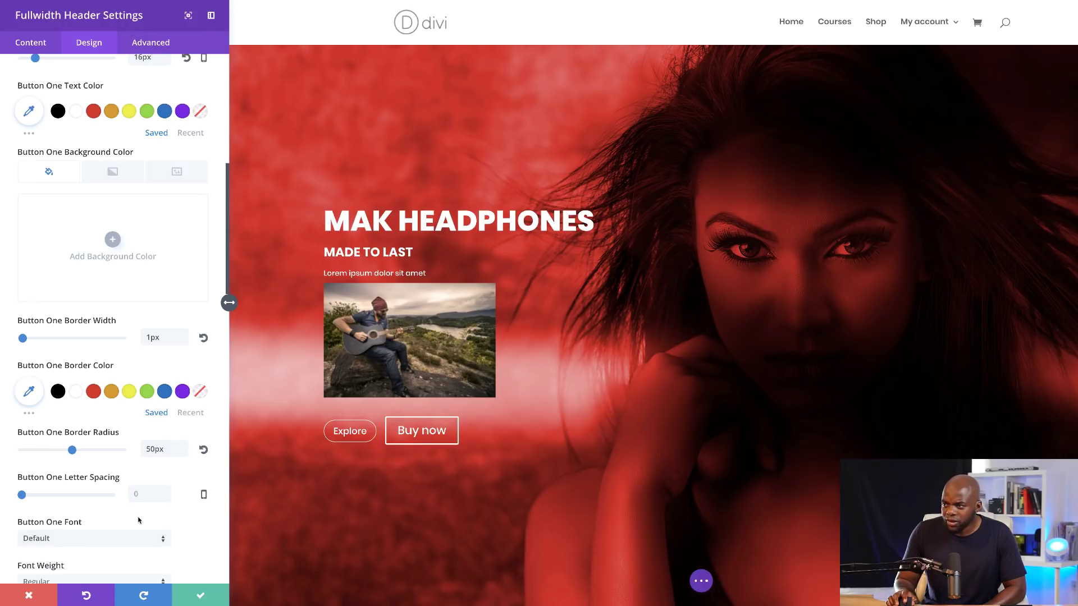
scroll(166, 495, down, 15)
scroll(166, 495, up, 15)
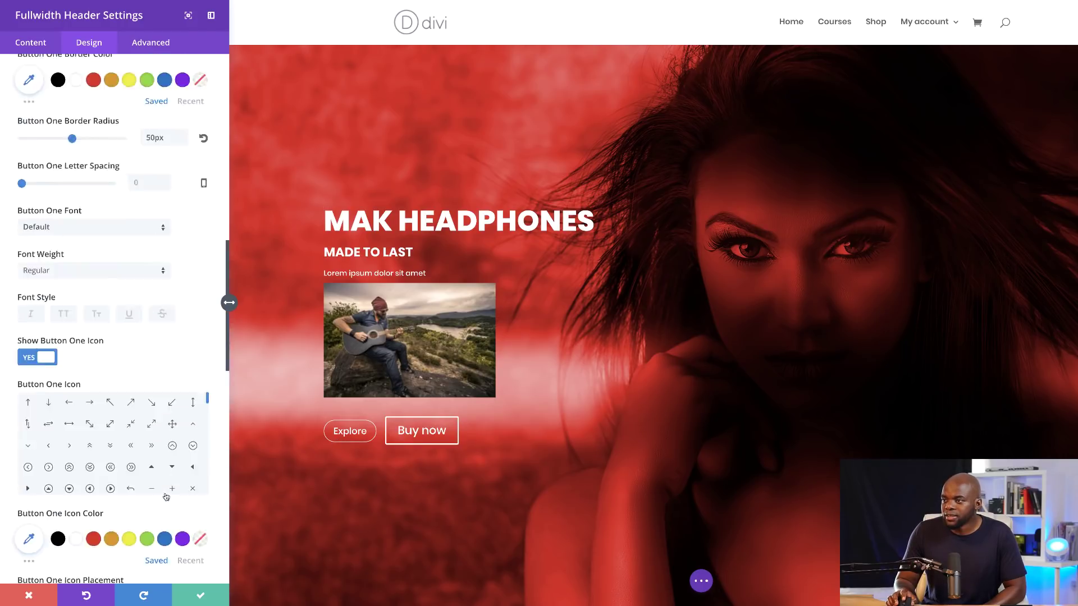
Step: Copy the Button One styles, enable custom styles for Button Two, and paste them onto the Buy now button
scroll(166, 496, up, 8)
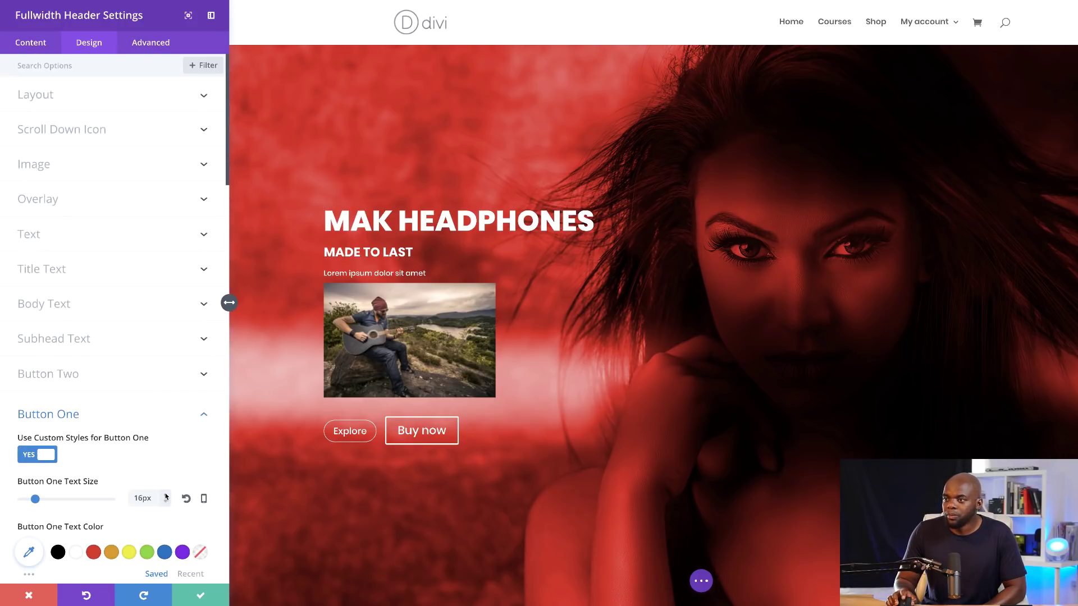
right_click(93, 408)
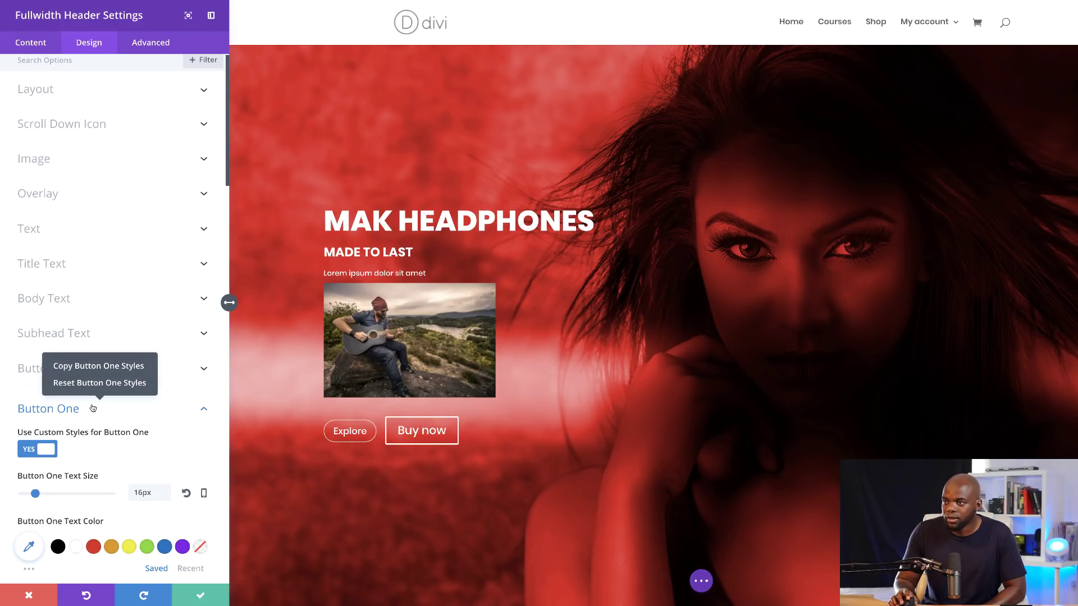
click(99, 366)
click(205, 409)
click(137, 369)
scroll(137, 369, down, 3)
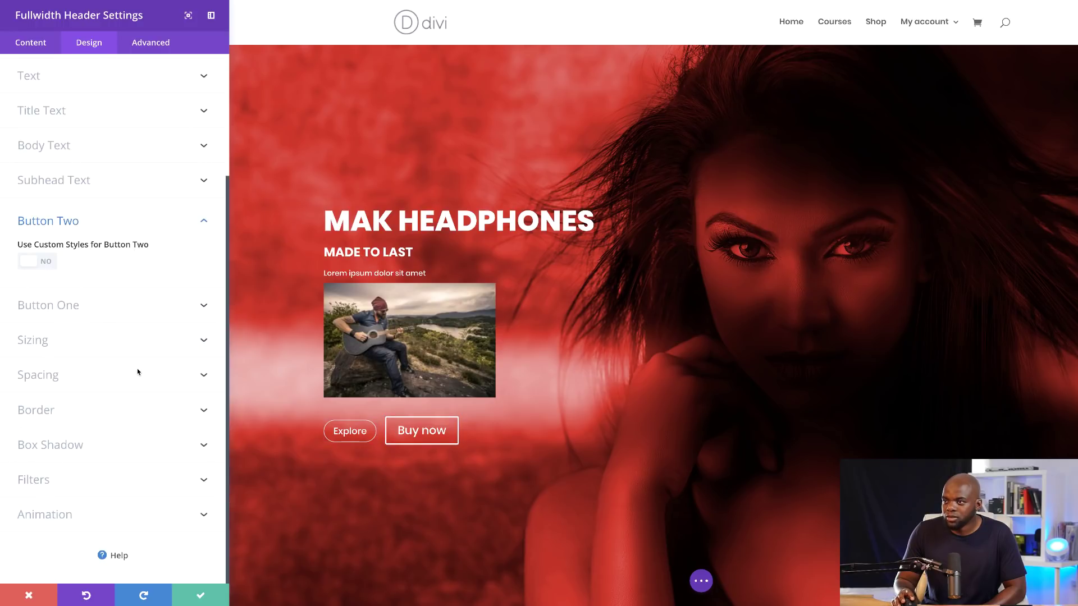
click(47, 264)
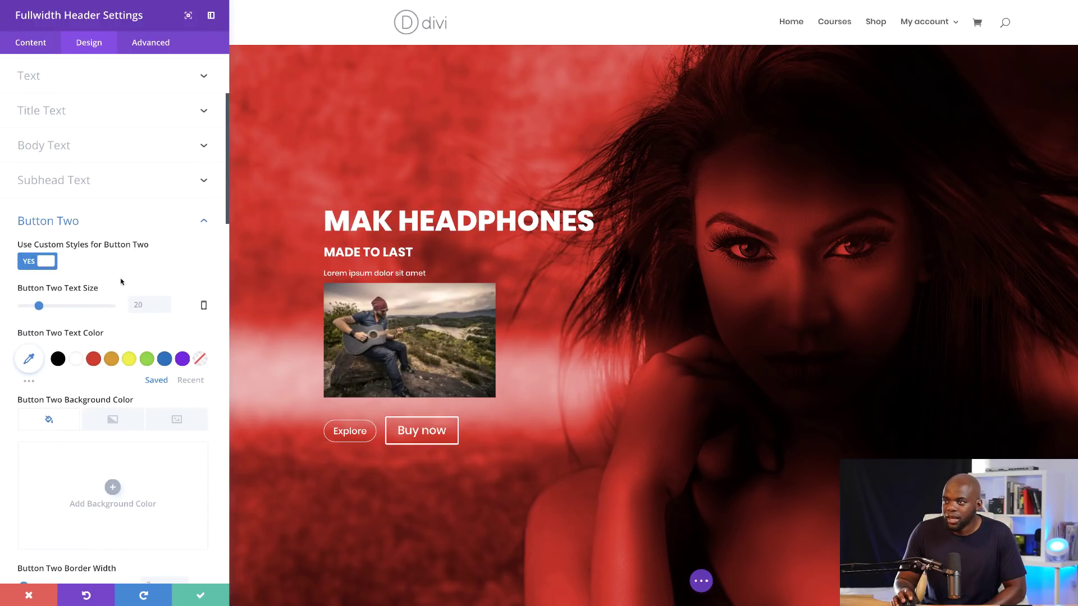
right_click(108, 218)
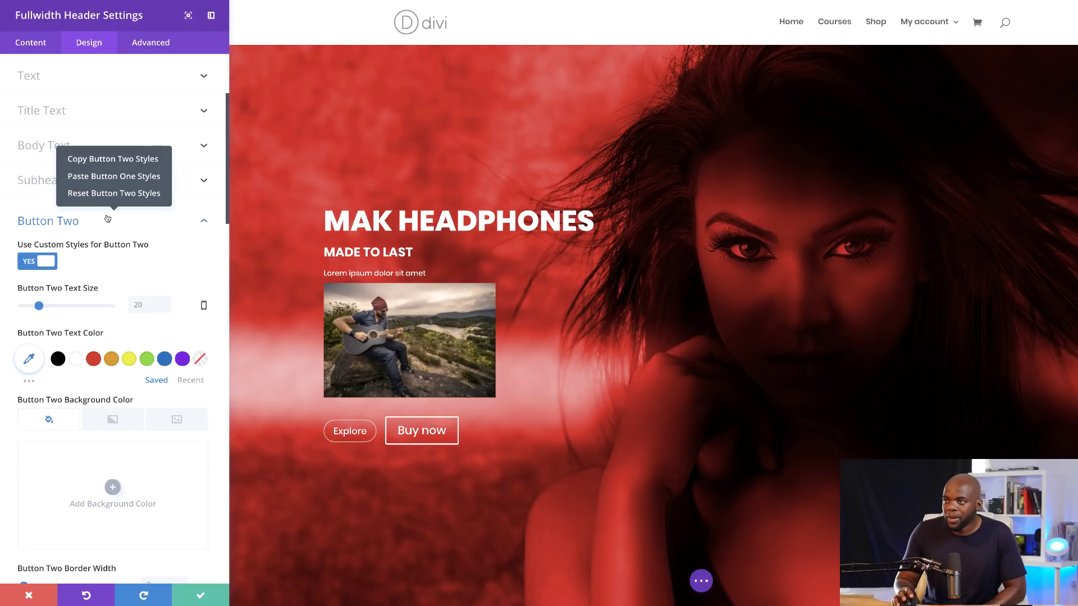
click(116, 178)
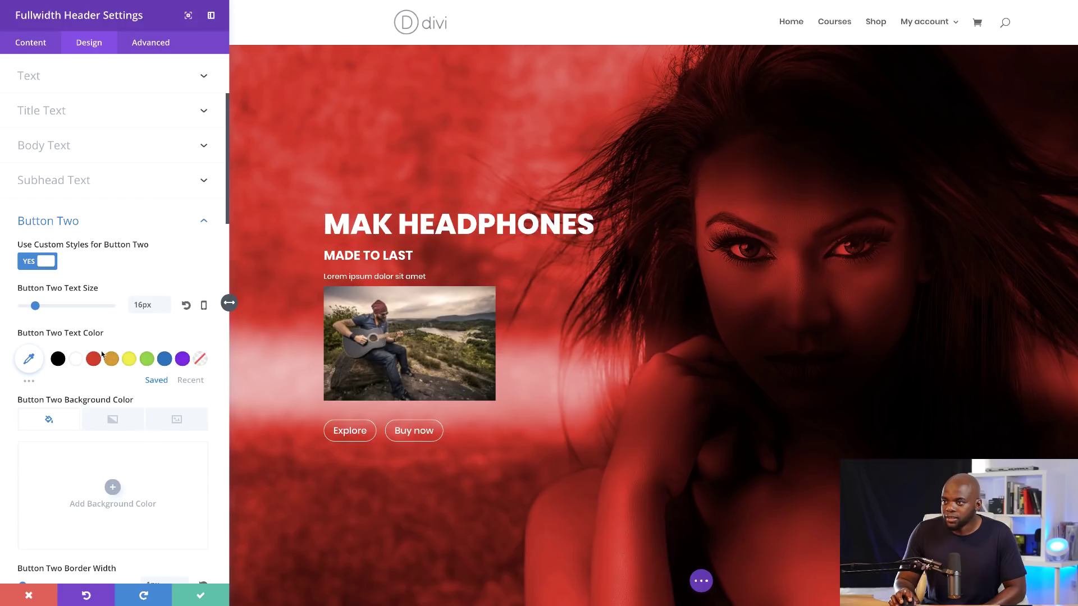
Step: Give the Buy now button a dark red background color, #a51717
click(112, 486)
click(82, 555)
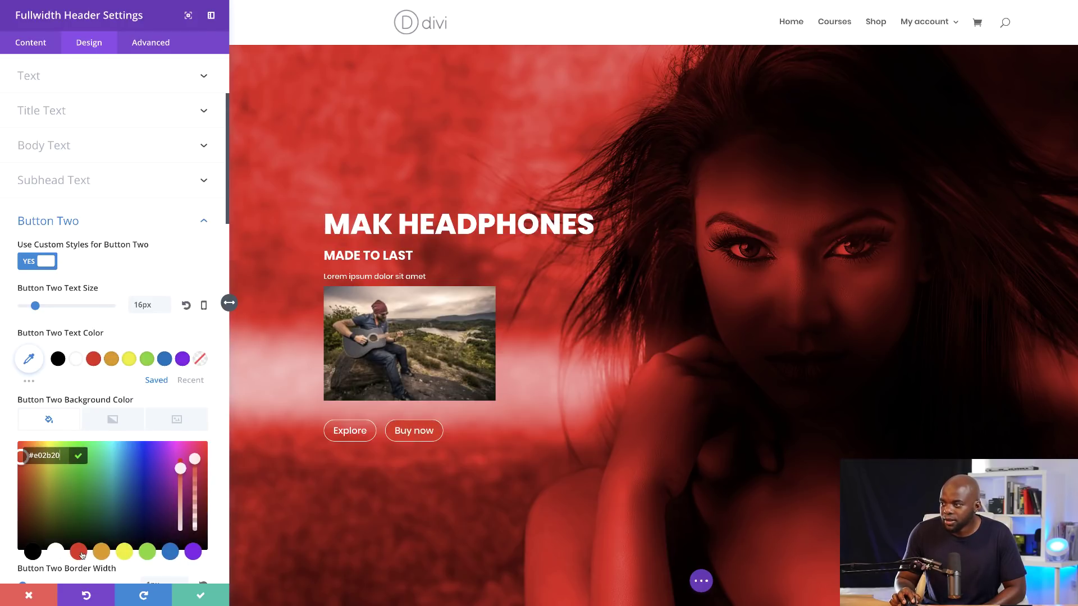
drag(21, 457, 17, 486)
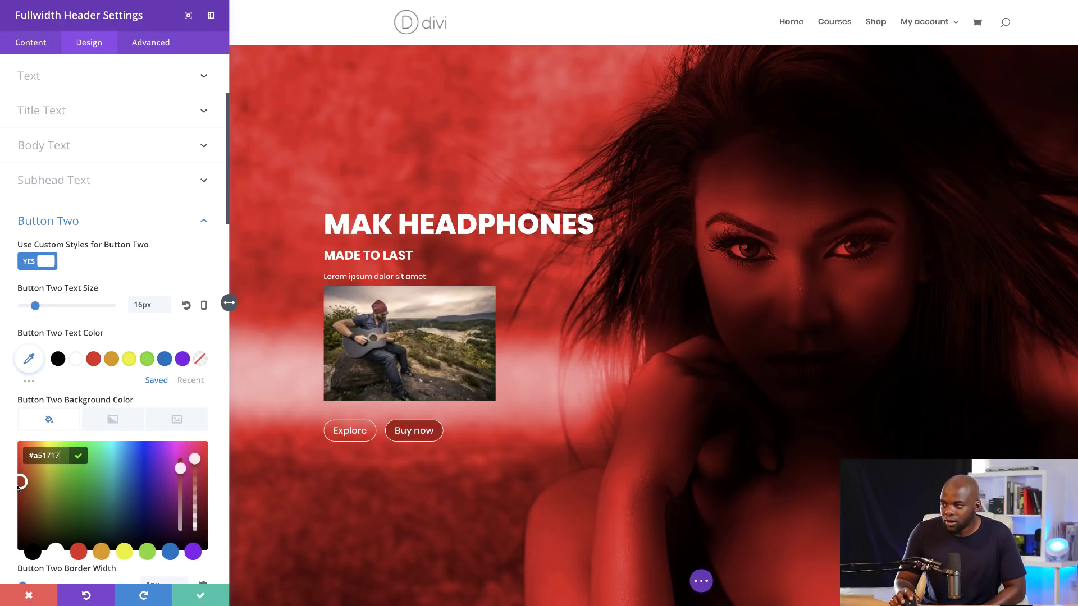
scroll(442, 452, down, 1)
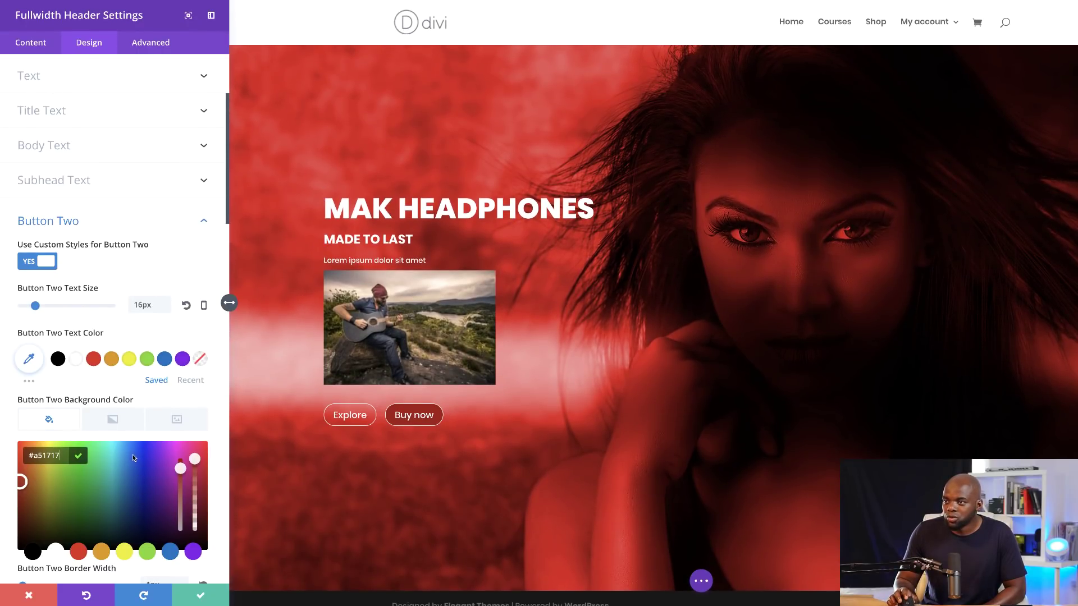
Step: Set the Buy now button's border color to #a51717 and save the fullwidth header settings
scroll(140, 458, down, 2)
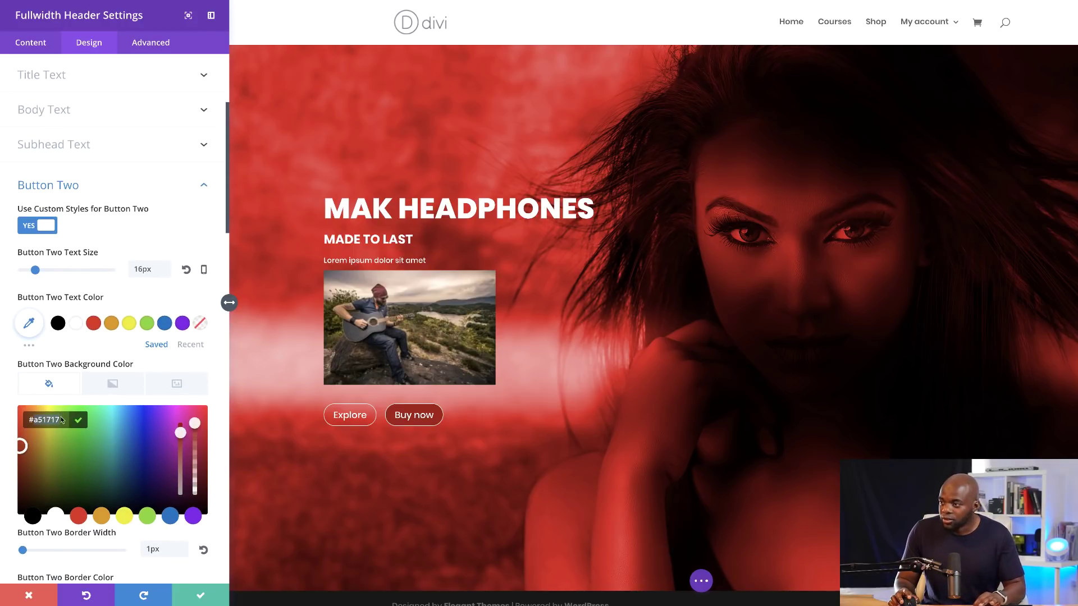
scroll(112, 444, down, 5)
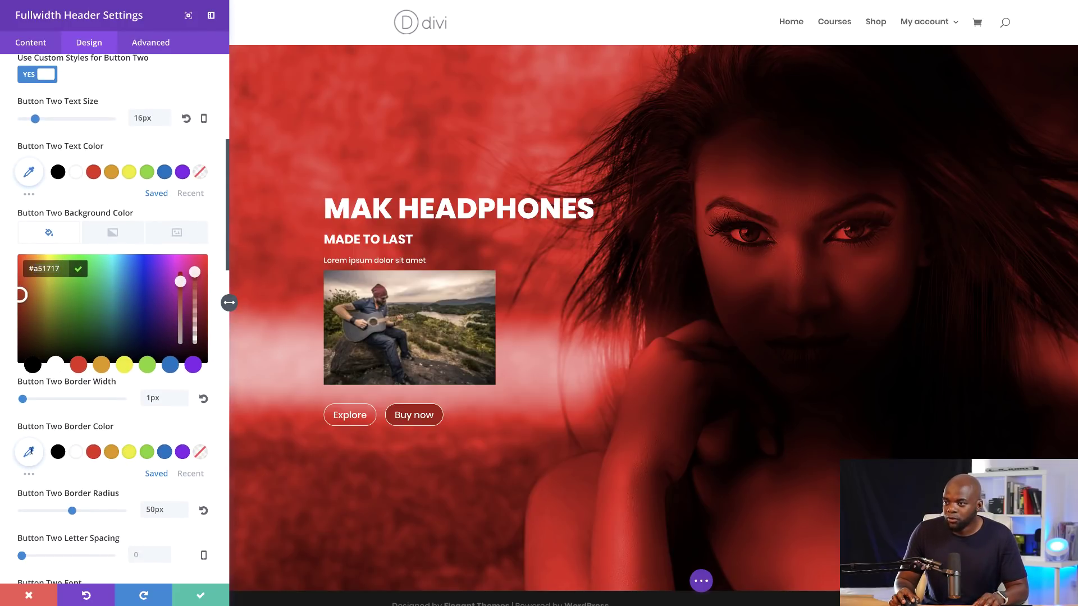
click(28, 450)
key(ctrl+v)
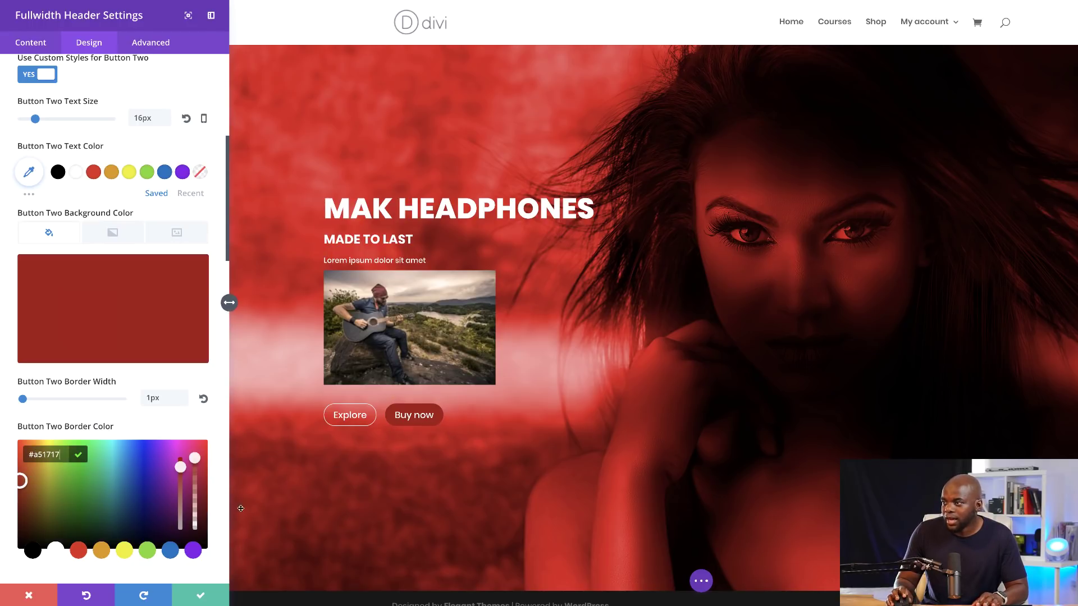
click(203, 596)
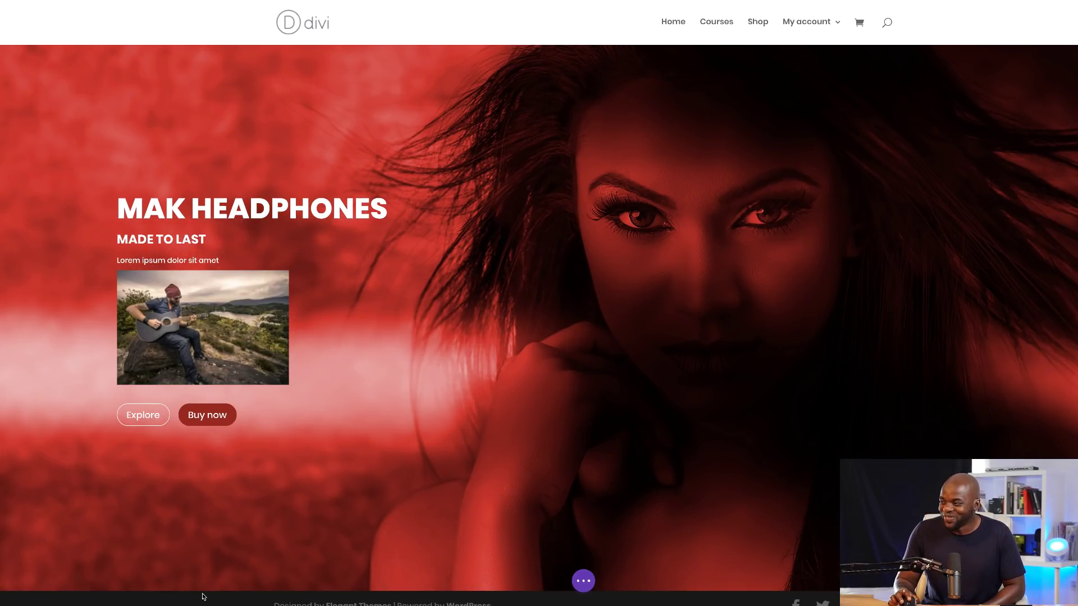
Step: Compare the header with the reference Beats page and examine the layout of its Featured Products section
scroll(490, 431, up, 1)
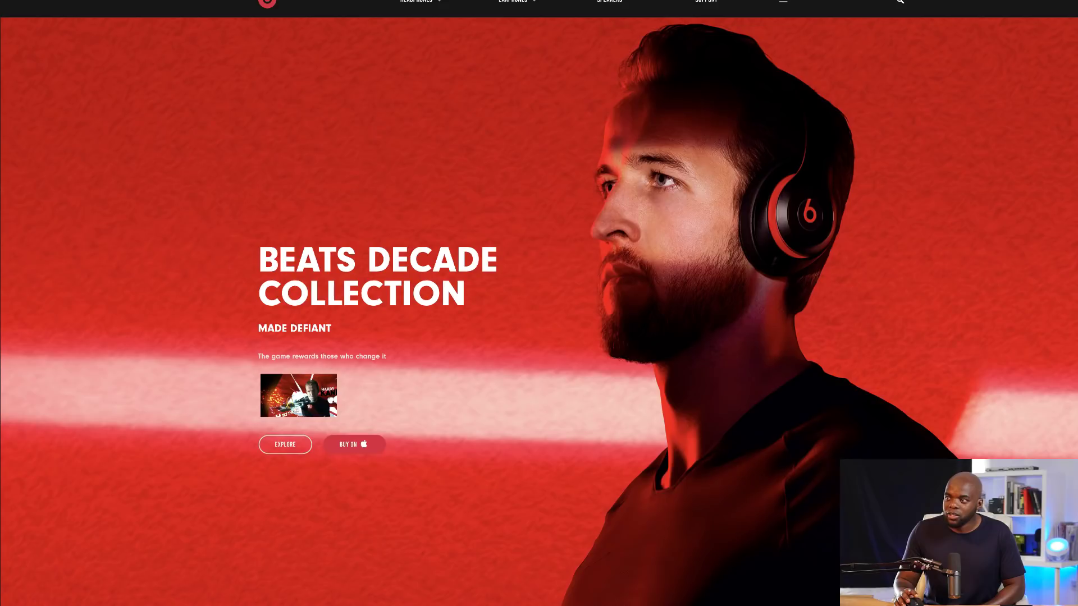
scroll(168, 305, down, 1)
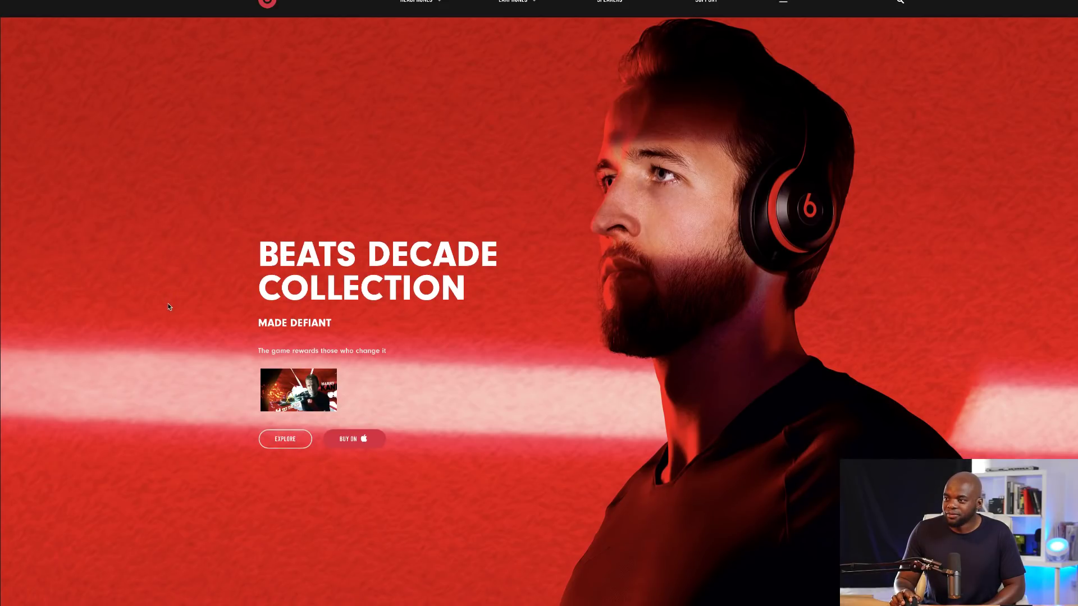
scroll(168, 307, up, 1)
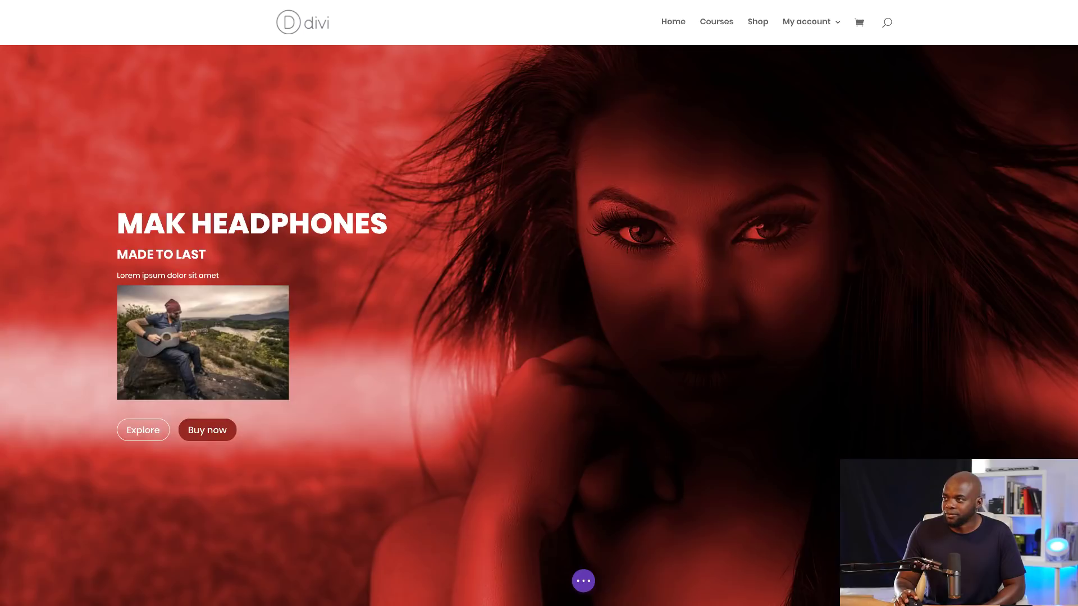
scroll(163, 303, down, 1)
scroll(163, 303, up, 1)
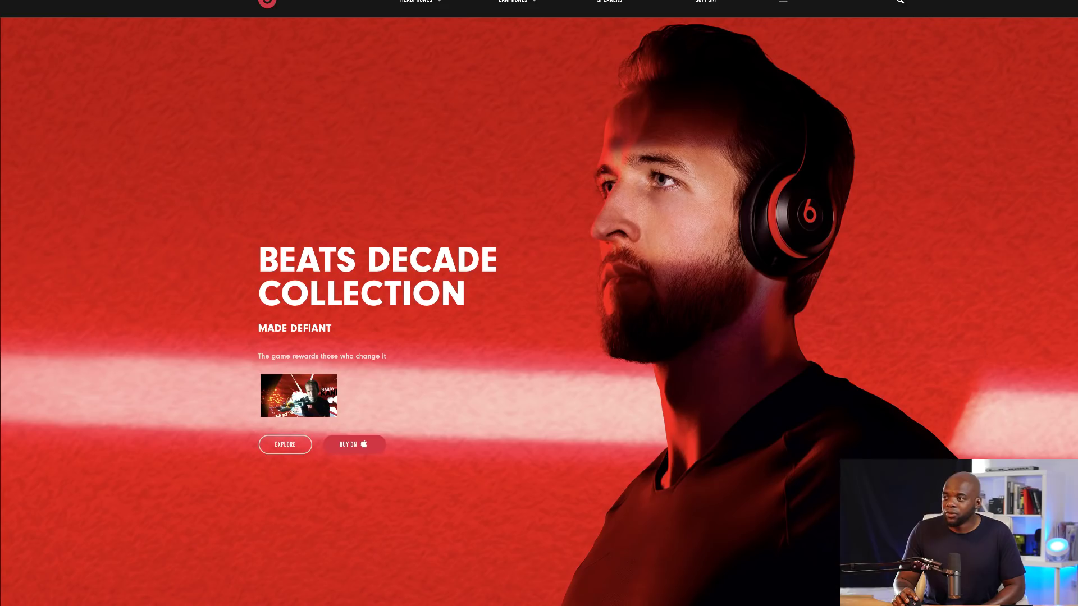
scroll(238, 257, down, 10)
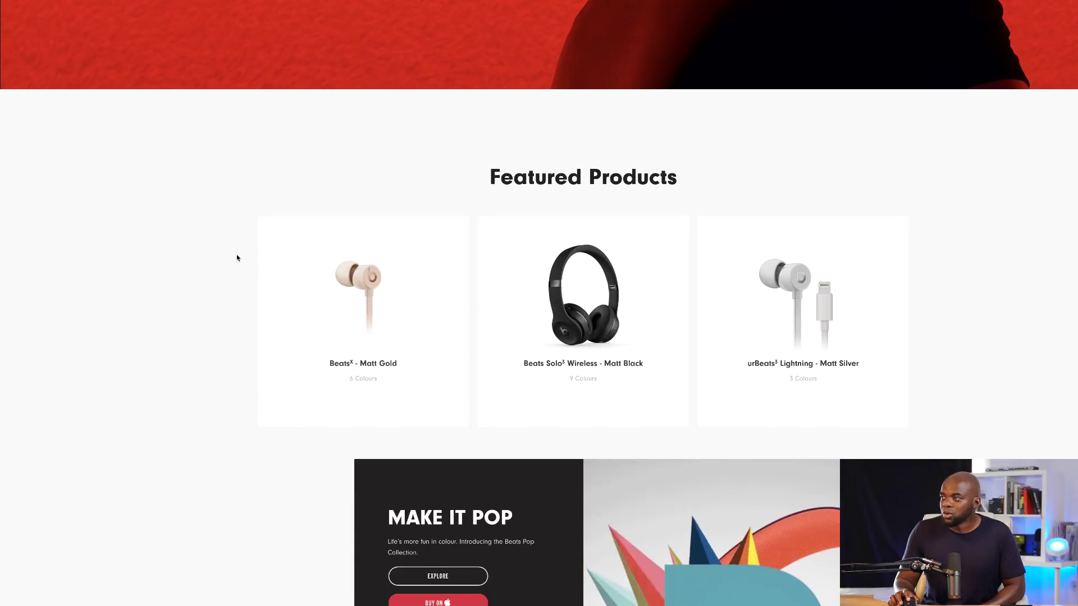
scroll(237, 258, down, 2)
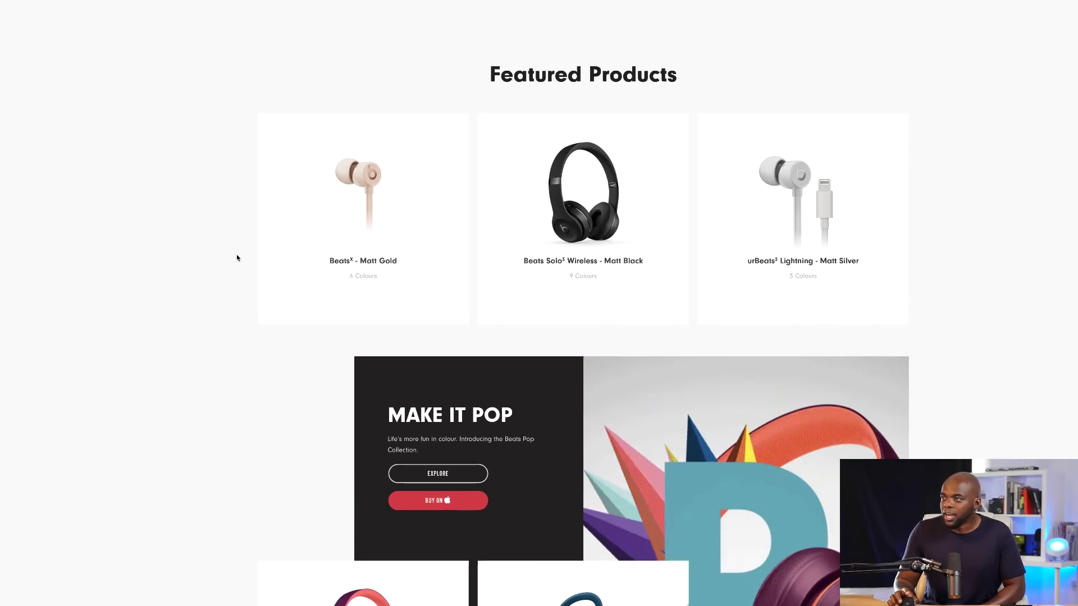
mouse_move(816, 239)
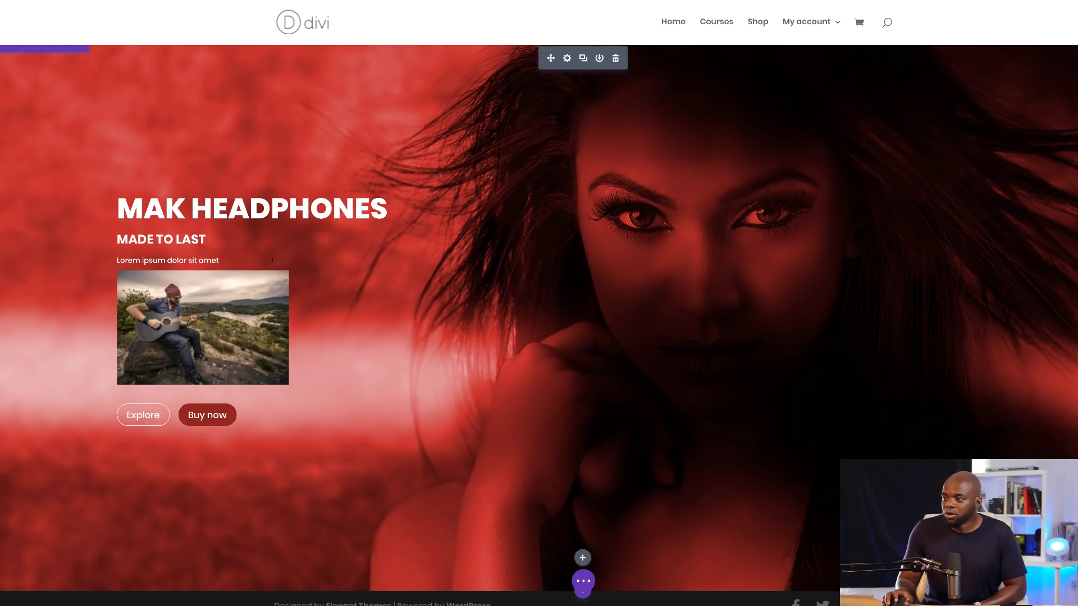
Step: Add a regular section below the header and insert a row with three equal columns
scroll(584, 555, down, 1)
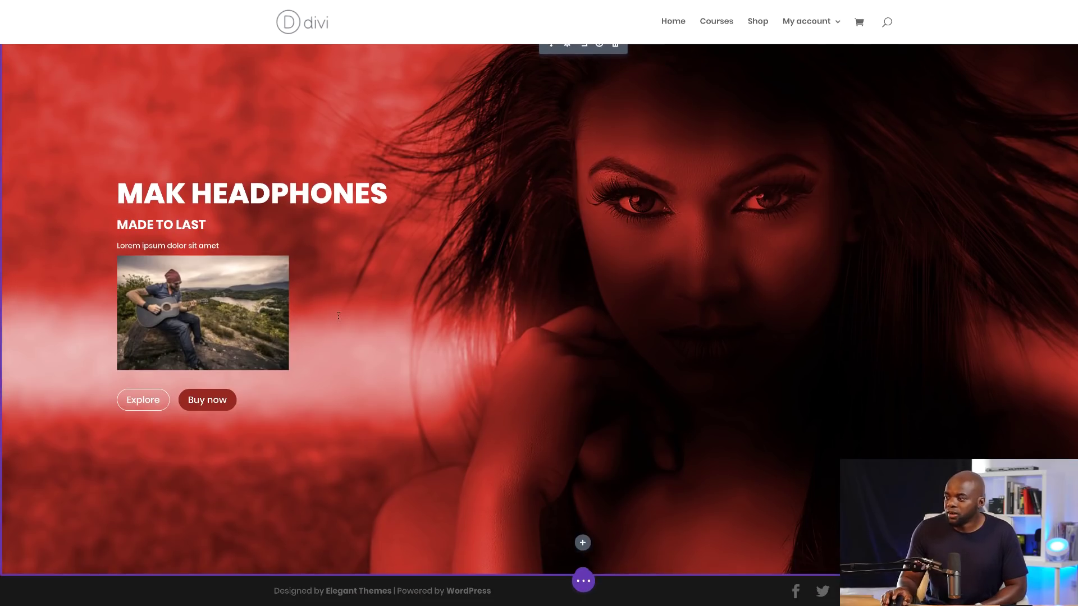
scroll(594, 562, up, 1)
scroll(650, 578, up, 1)
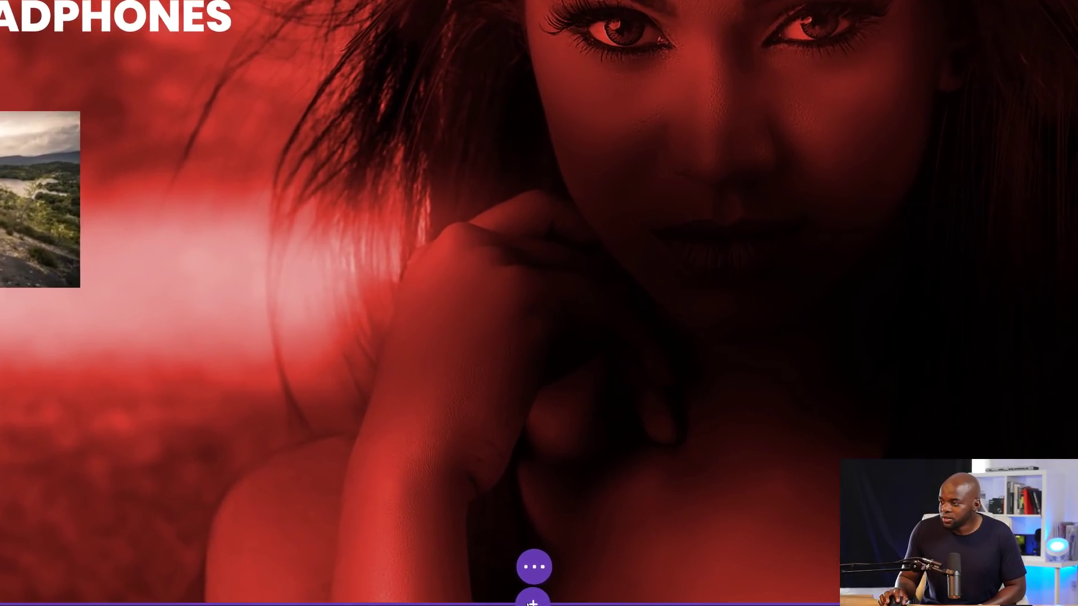
click(558, 602)
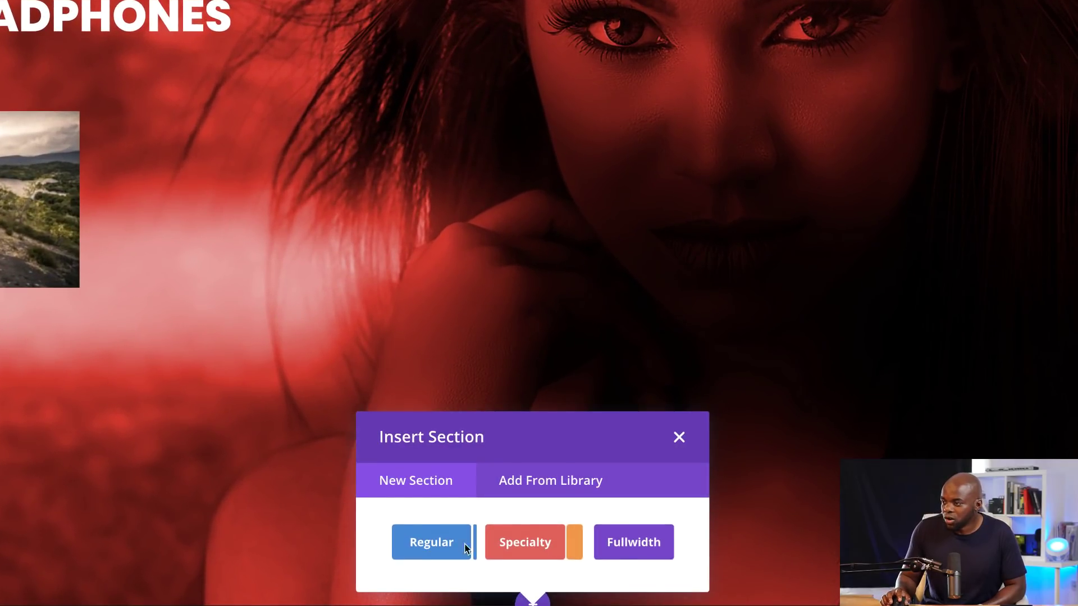
click(427, 542)
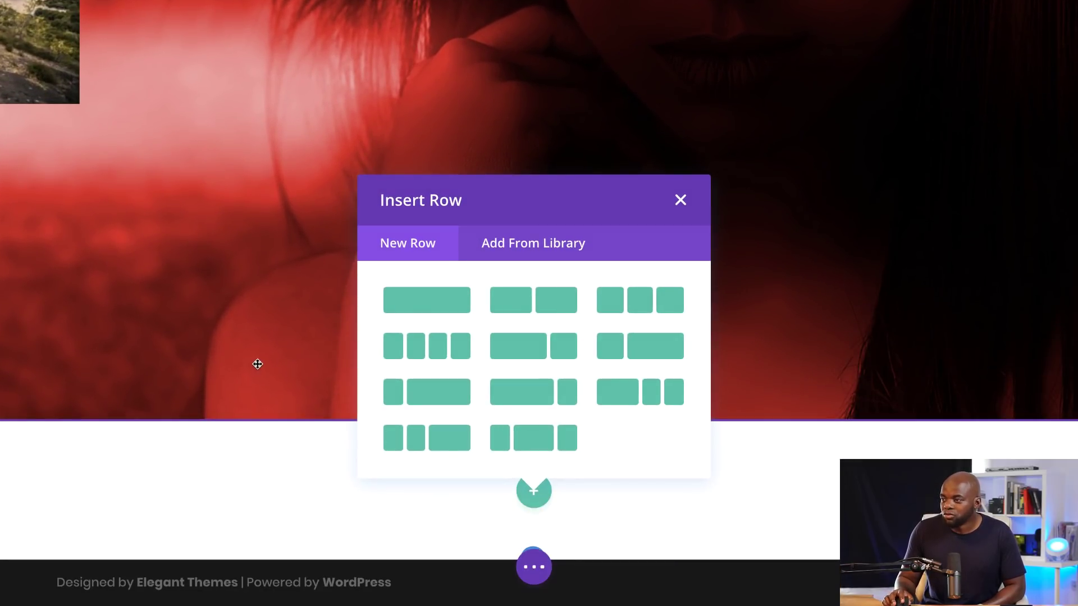
click(638, 306)
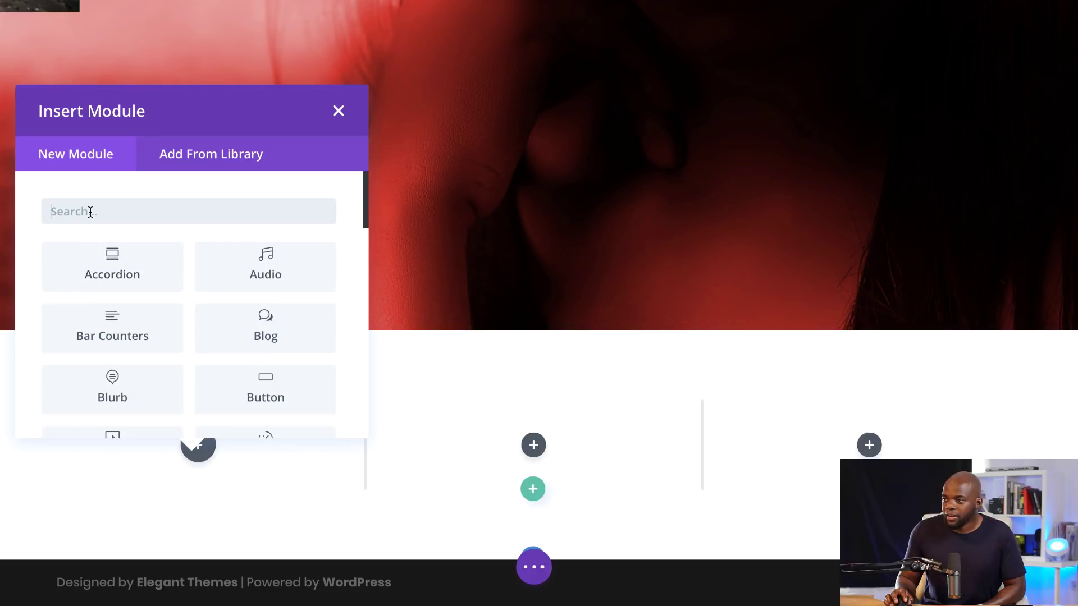
Step: Insert a Blurb module in the first column and title it "Product One"
click(132, 391)
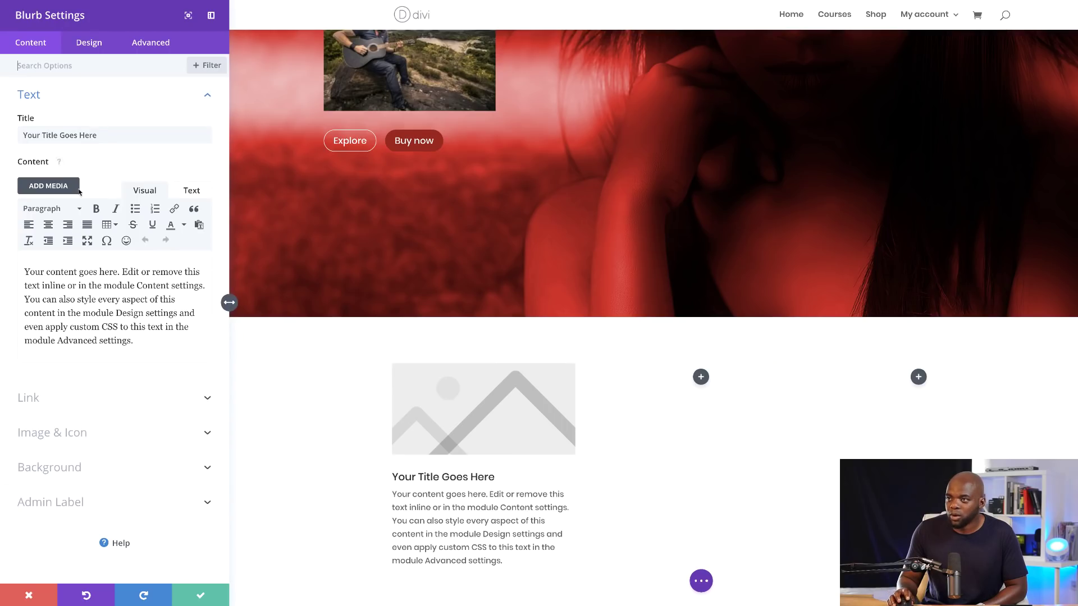
triple_click(104, 134)
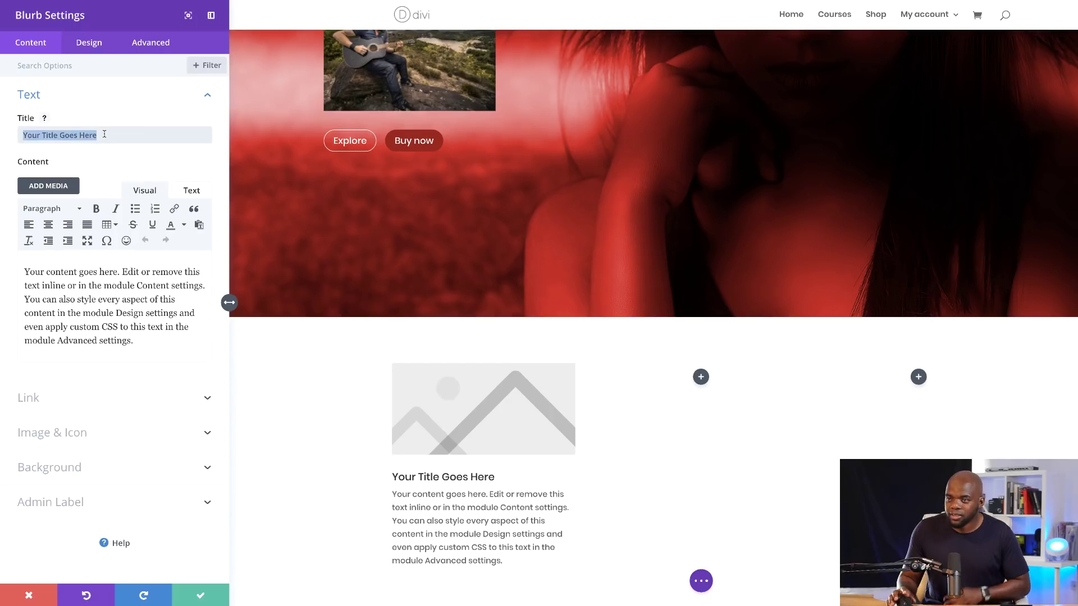
text(Pro)
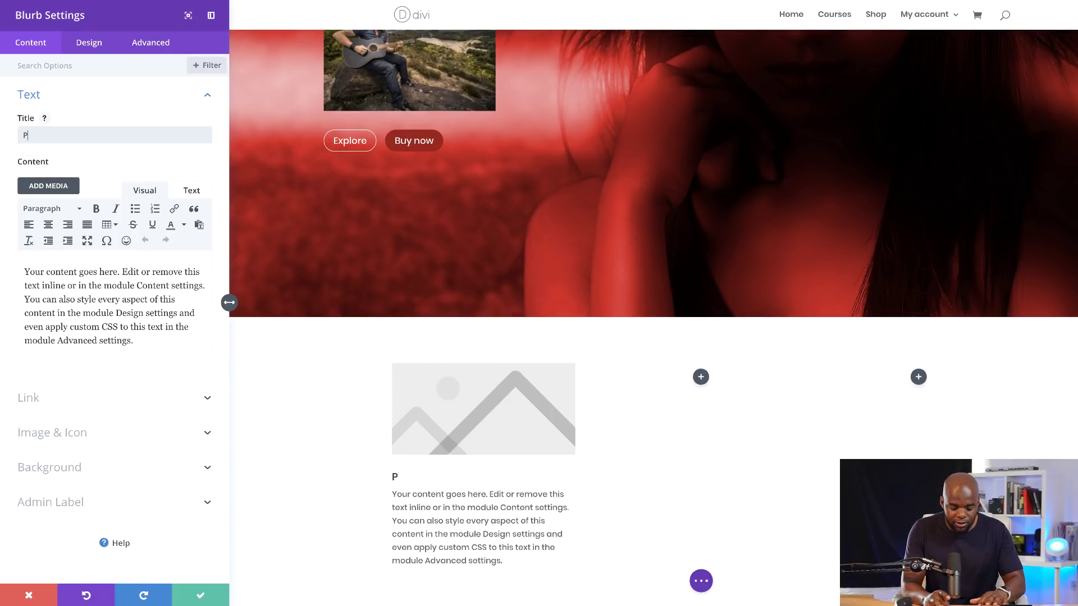
text(duct One)
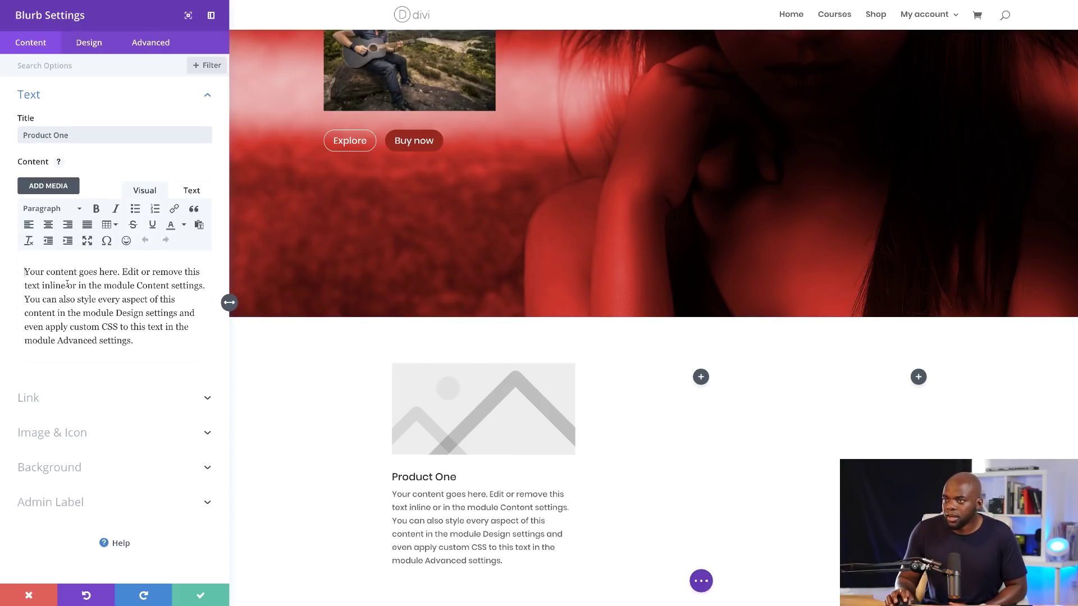
Step: Replace the blurb's placeholder content with "SIX COLORS"
drag(24, 272, 175, 348)
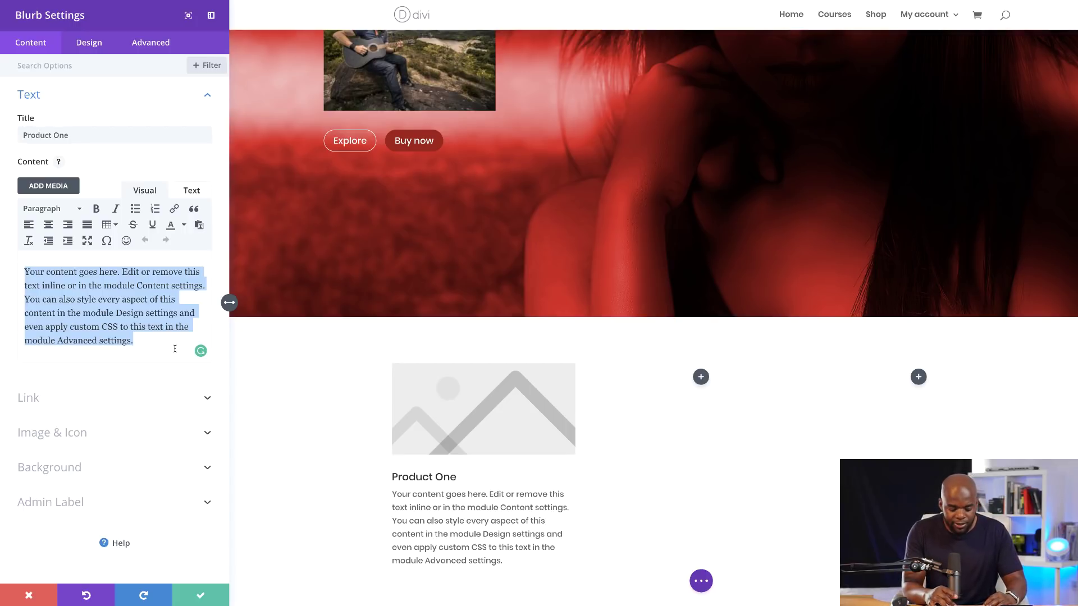
key(BackSpace)
text(SIX COLORS)
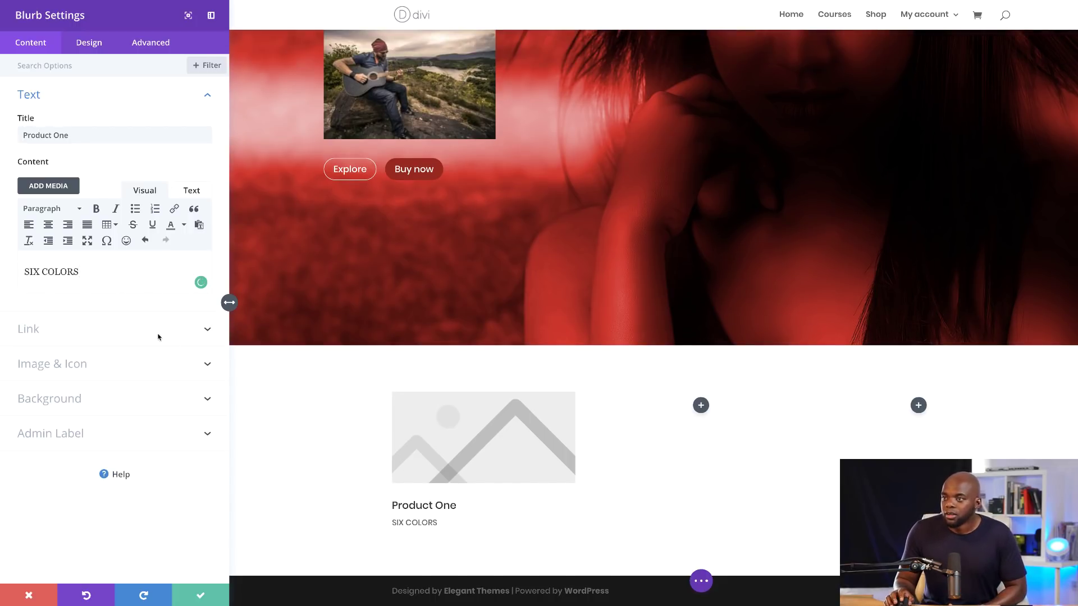
Step: Replace the blurb's placeholder image with the media library picture of black Marshall headphones with a brown headband
click(70, 365)
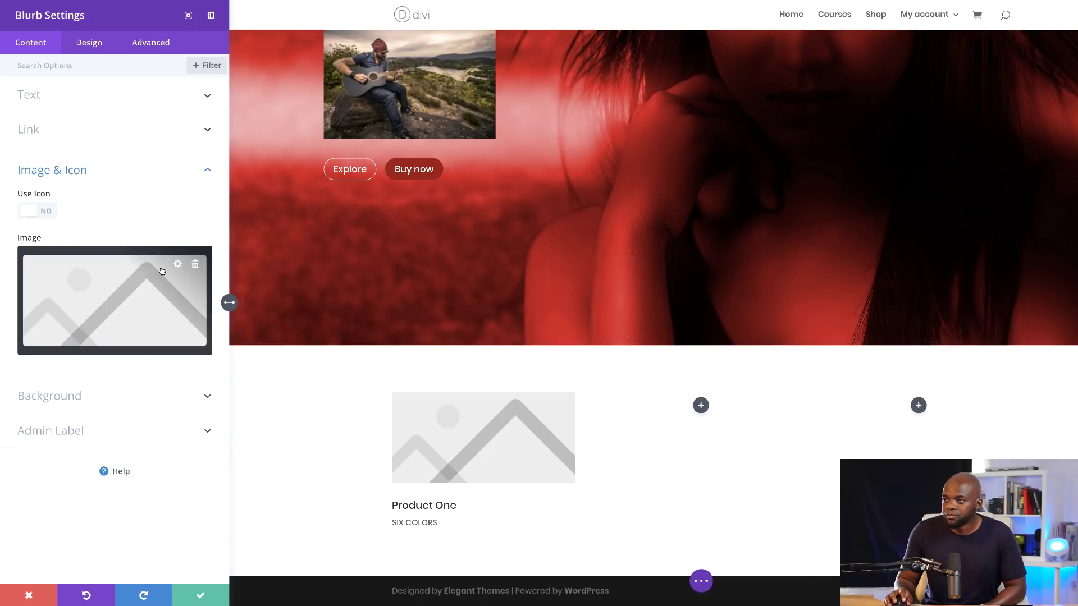
click(197, 267)
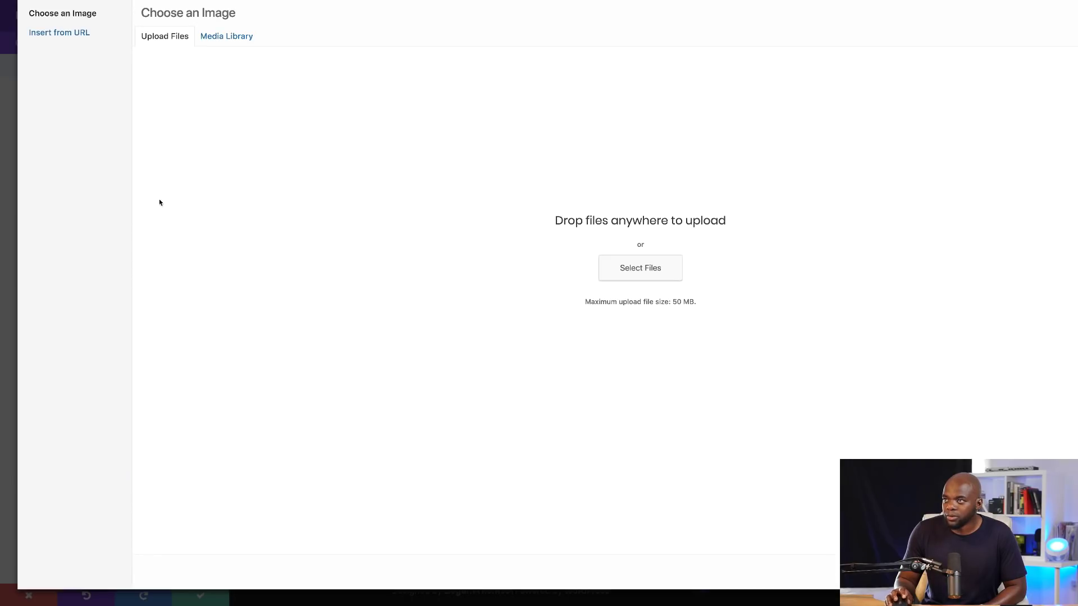
click(250, 36)
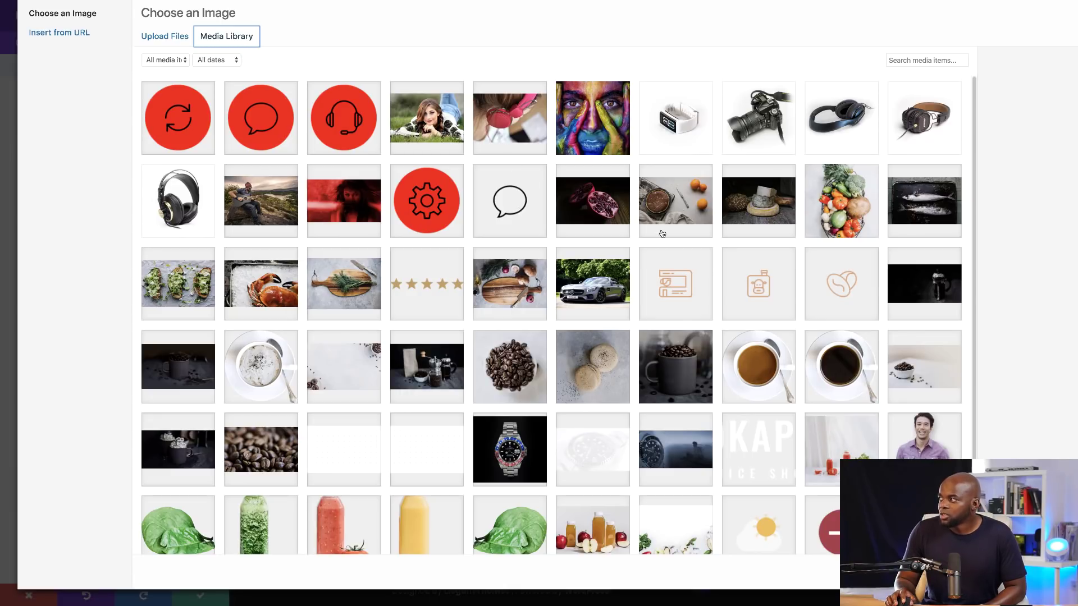
click(921, 135)
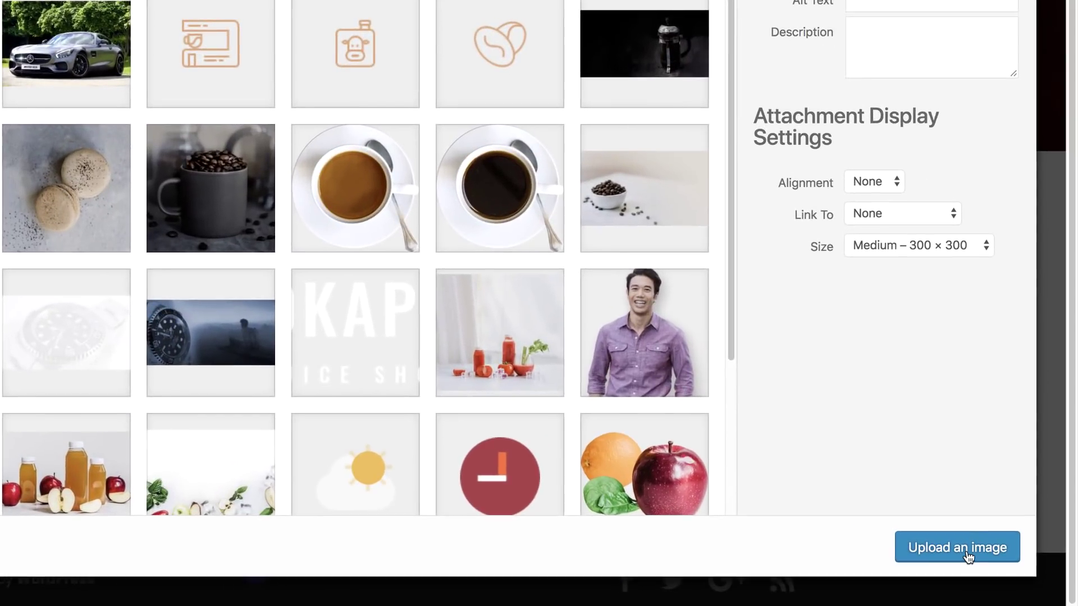
click(967, 555)
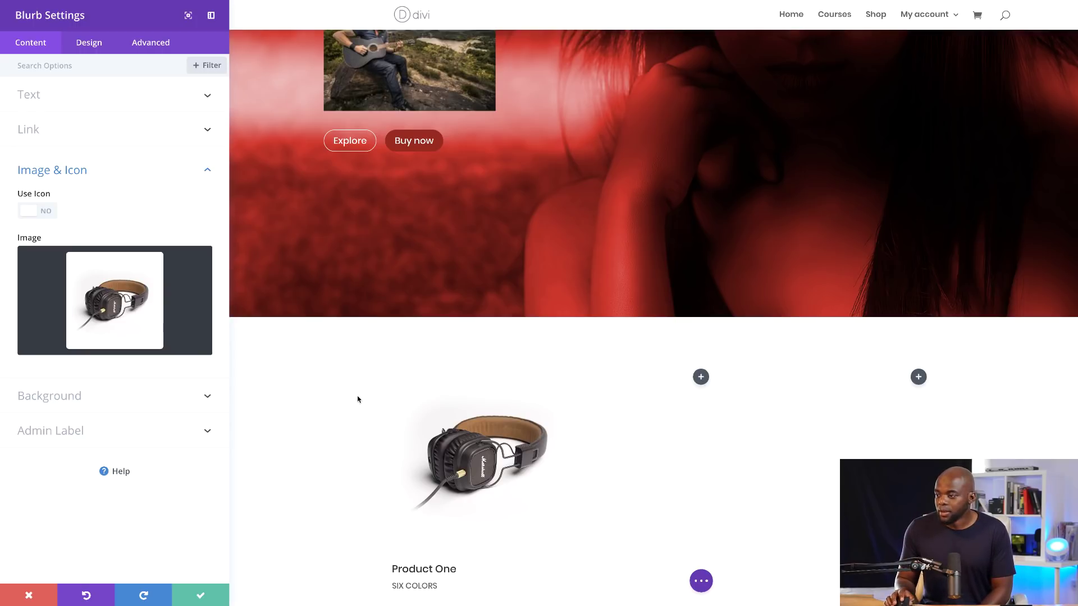
scroll(450, 472, down, 1)
scroll(450, 472, down, 1)
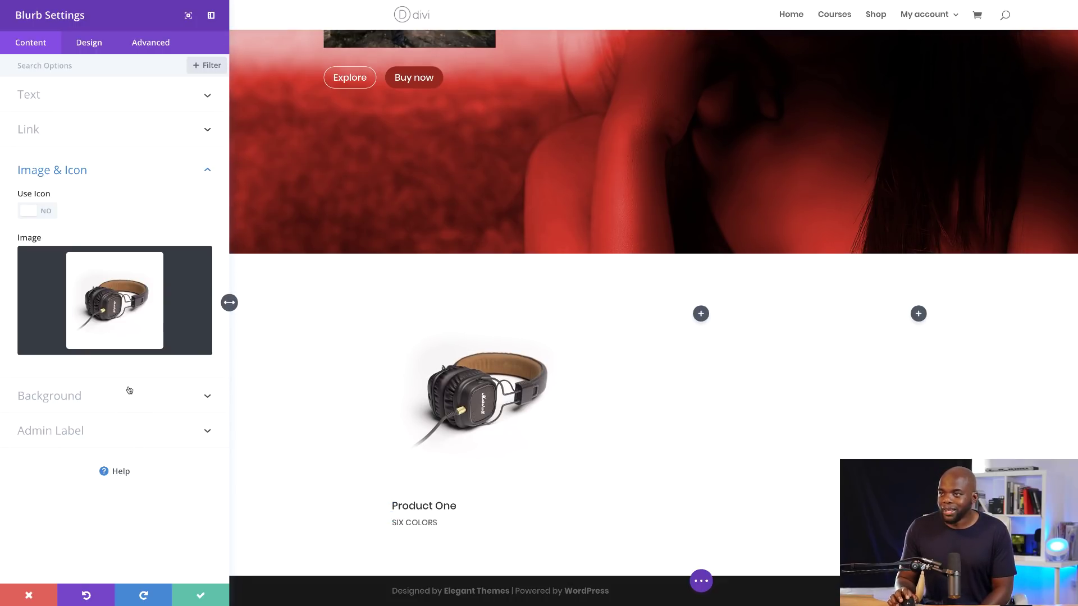
Step: Centre the blurb's text and set its body text size to 12px
click(84, 45)
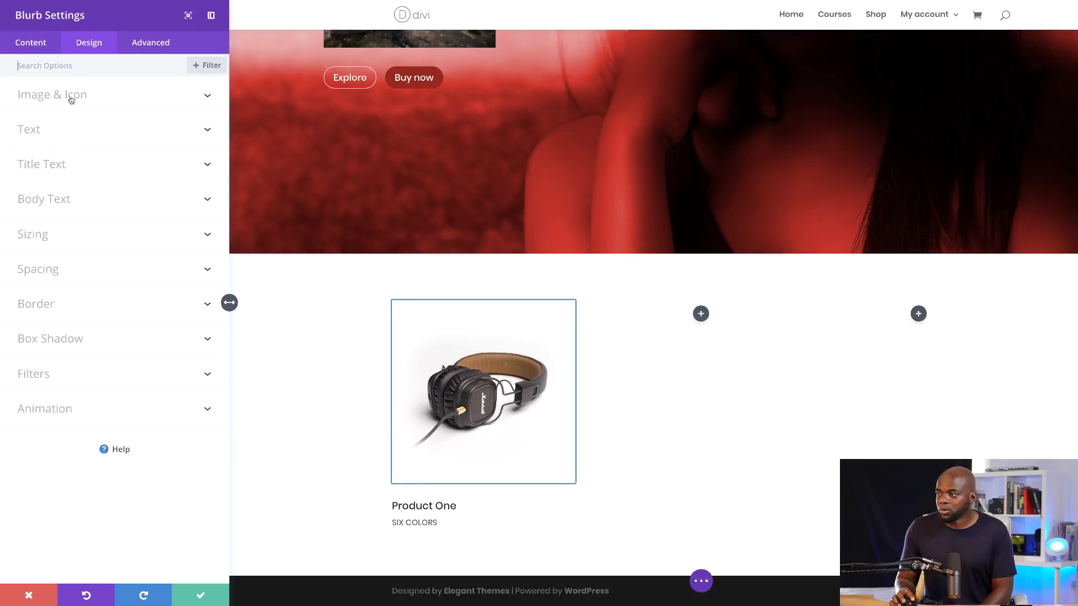
click(37, 133)
click(93, 118)
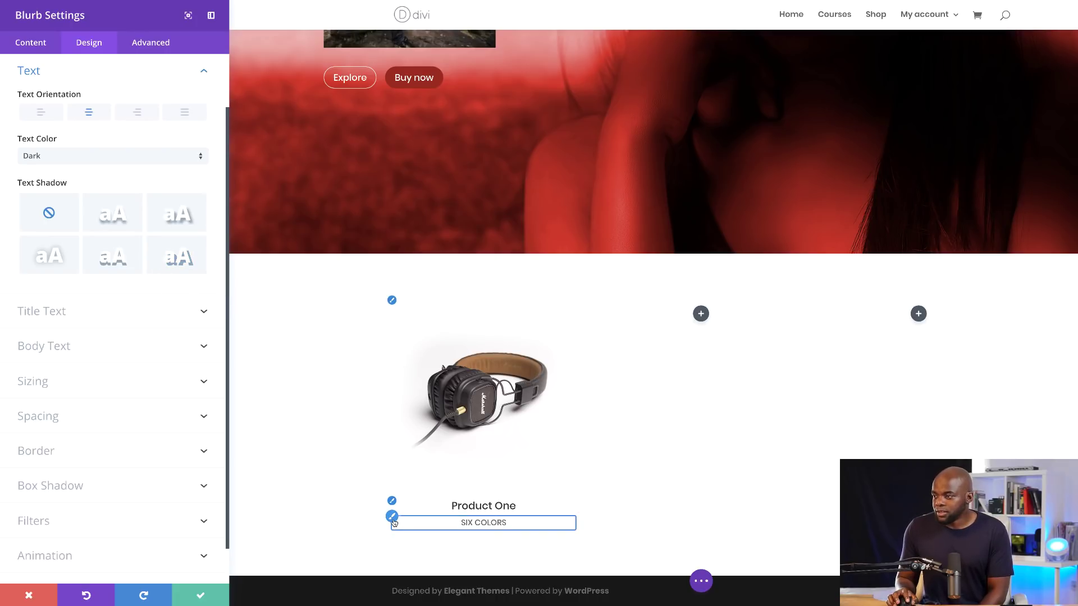
click(394, 522)
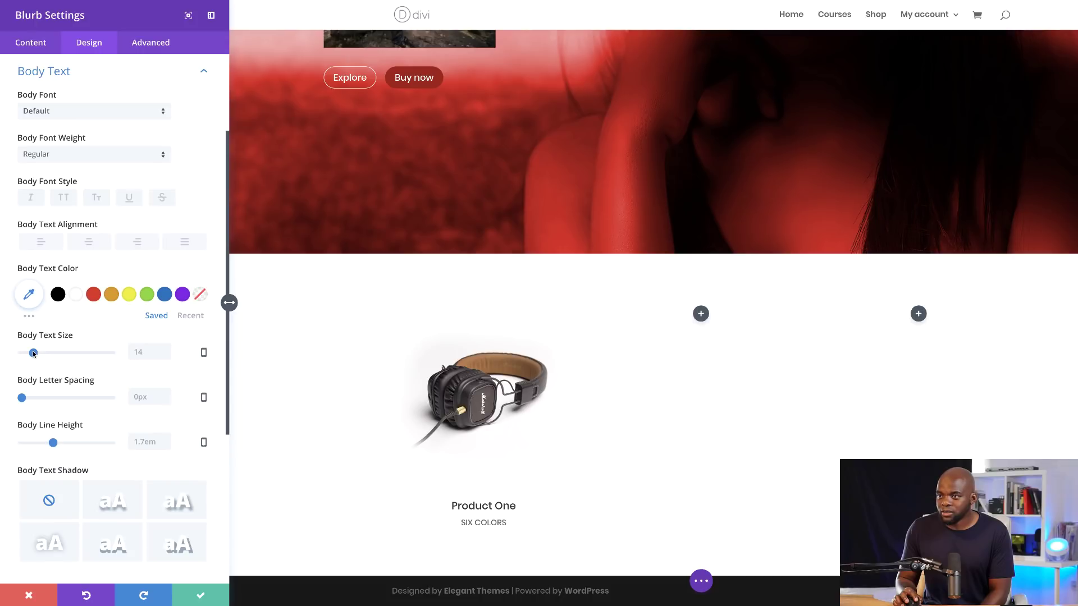
drag(32, 353, 32, 353)
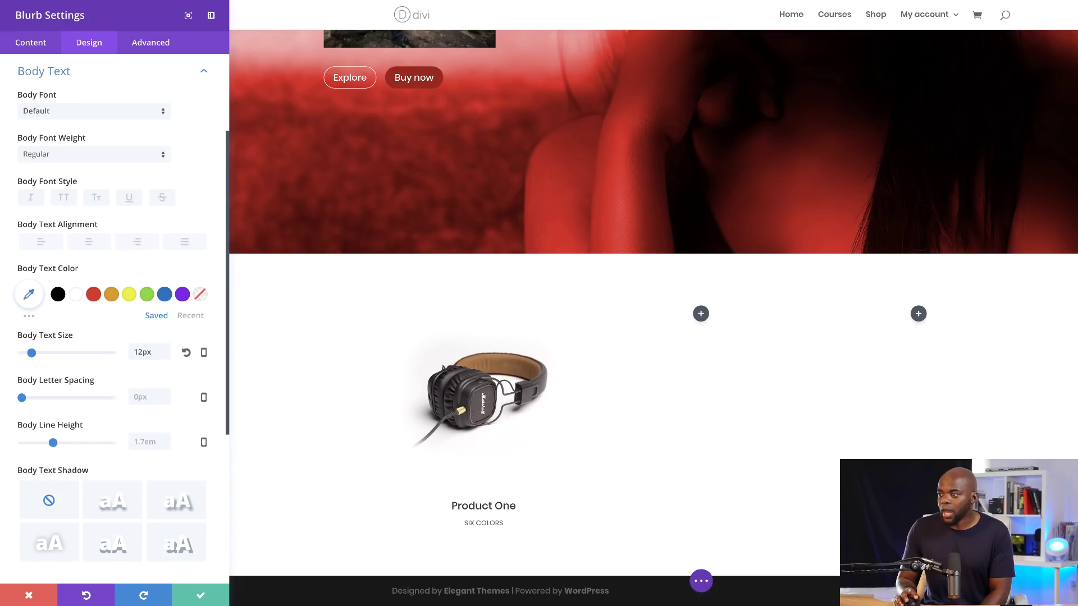
Step: Change the blurb's body content to "Six Colours" and save the module
click(38, 45)
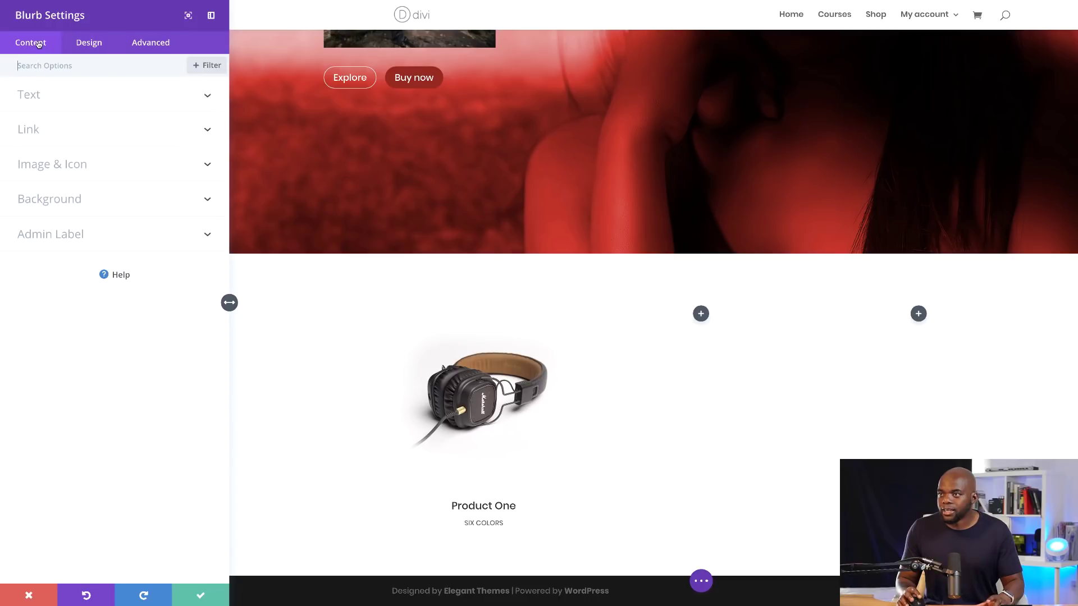
click(39, 98)
drag(78, 271, 24, 271)
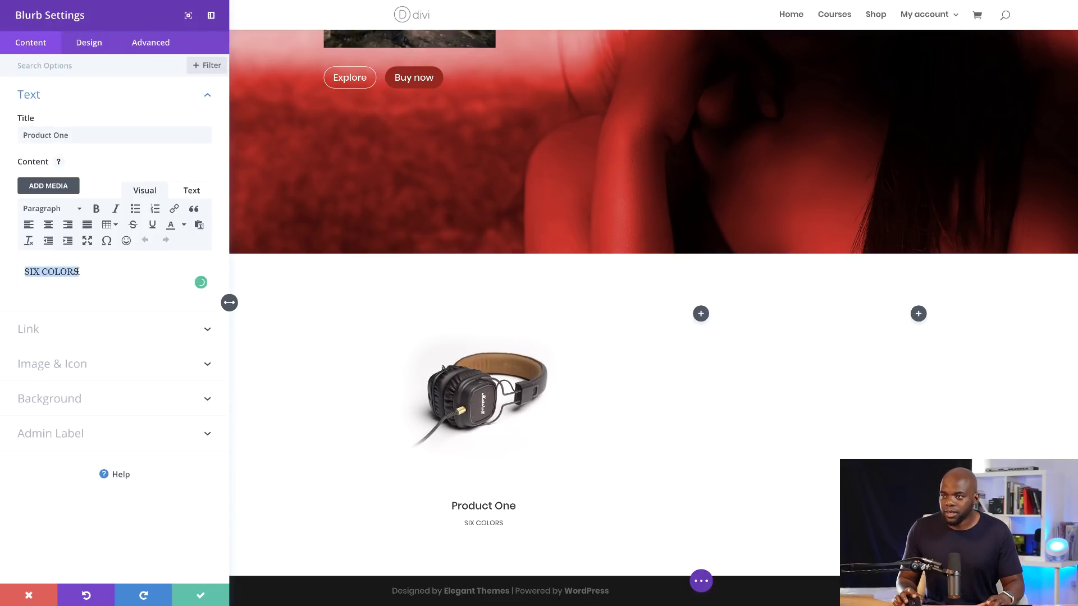
text(Six Clor)
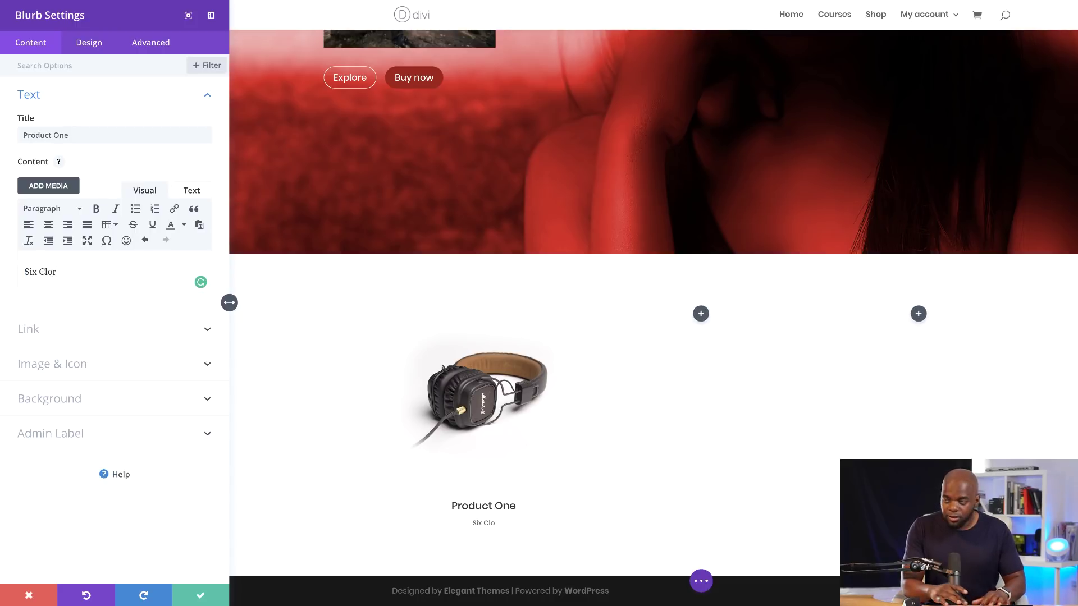
key(BackSpace)
key(BackSpace)
key(BackSpace)
text(olours)
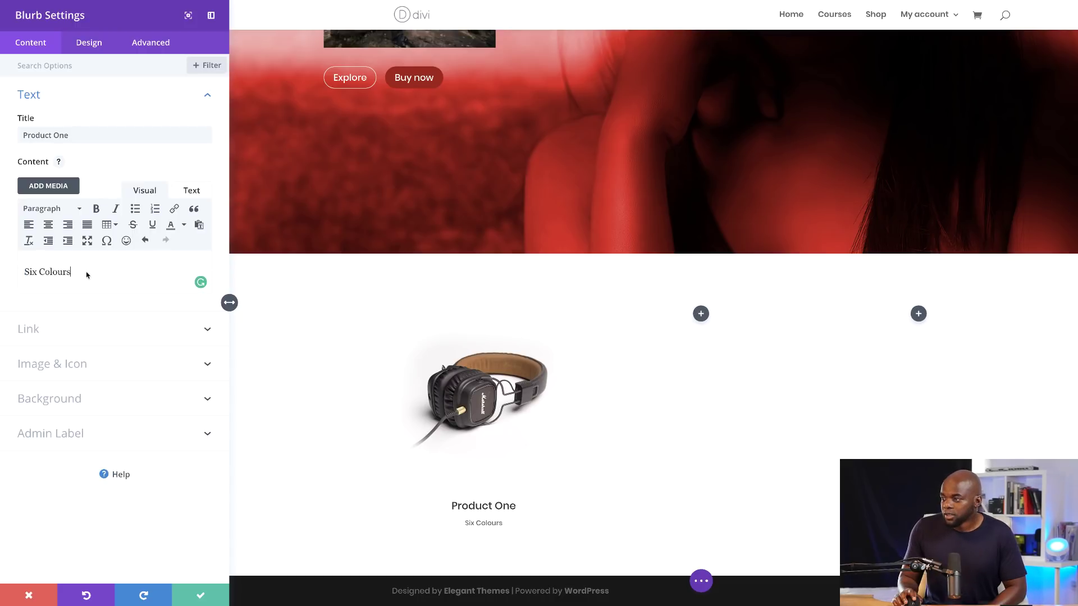
click(201, 595)
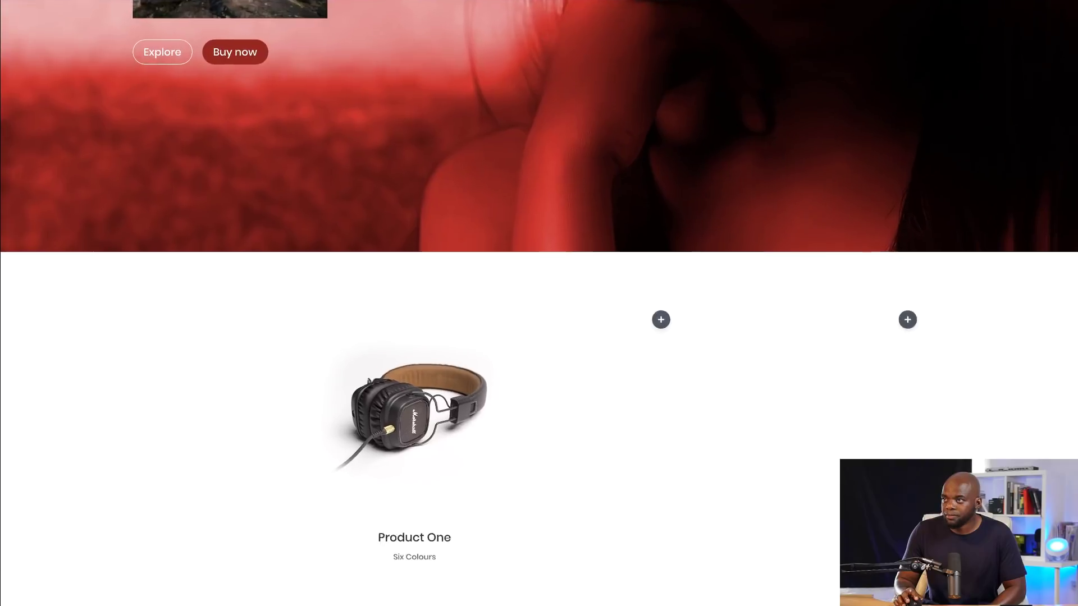
Step: Give the products section a light grey #f4f4f4 background colour and save the section settings
mouse_move(237, 289)
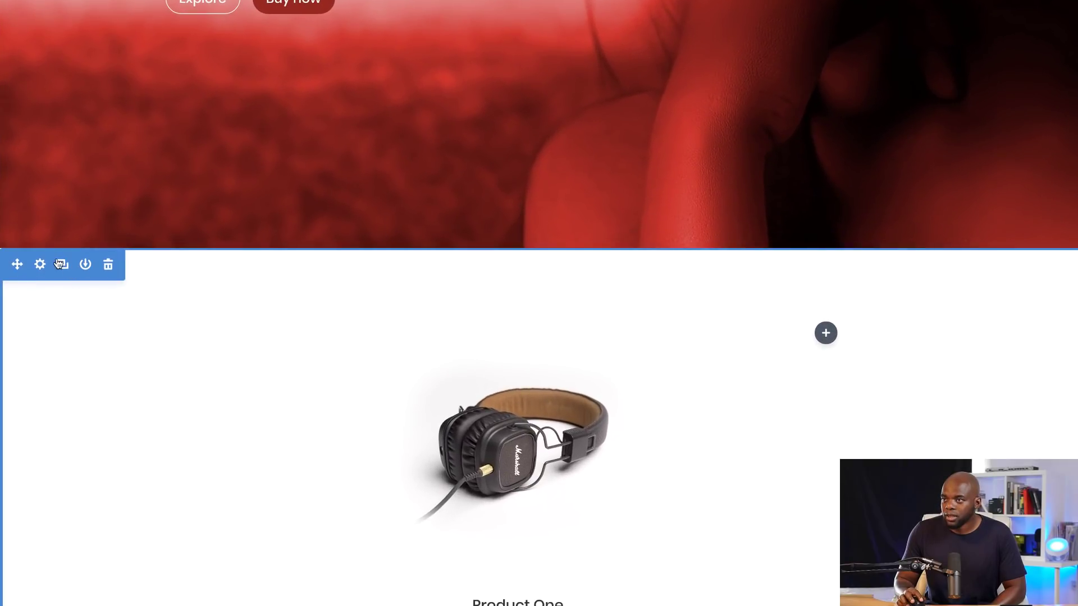
click(40, 265)
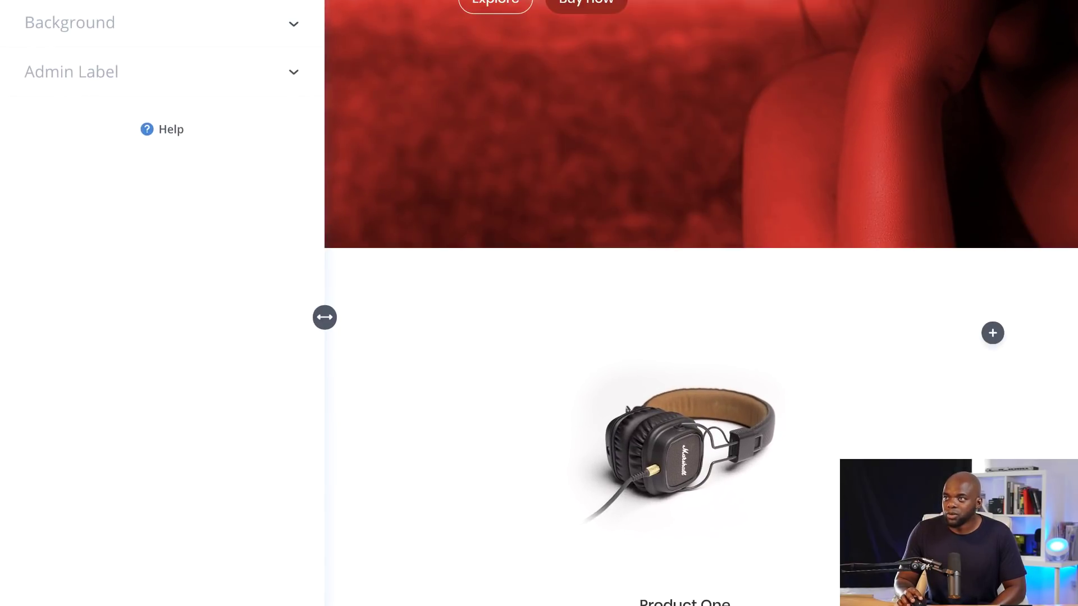
click(72, 94)
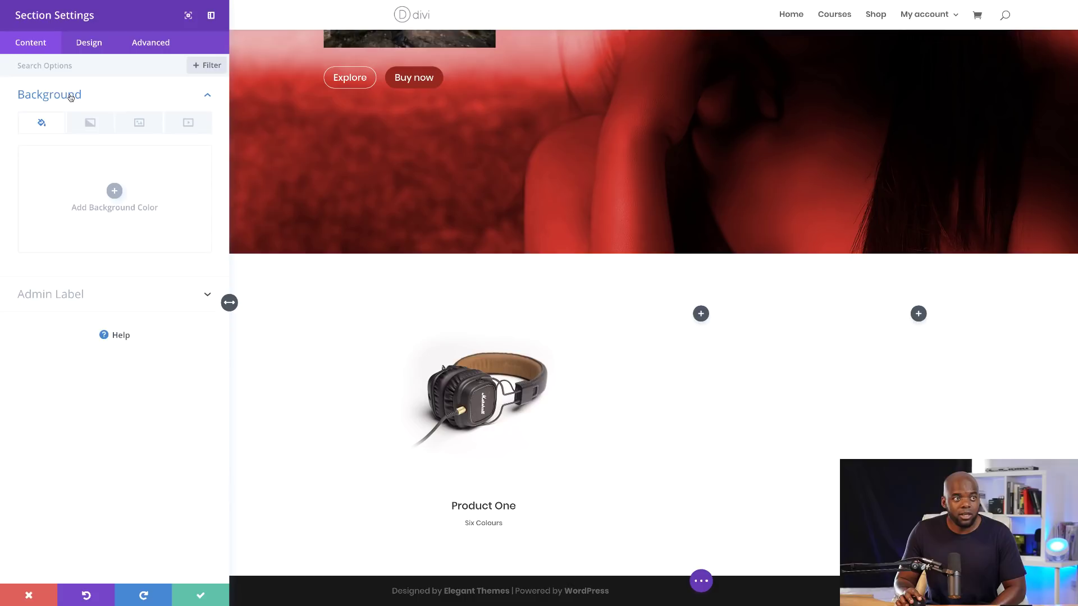
click(115, 192)
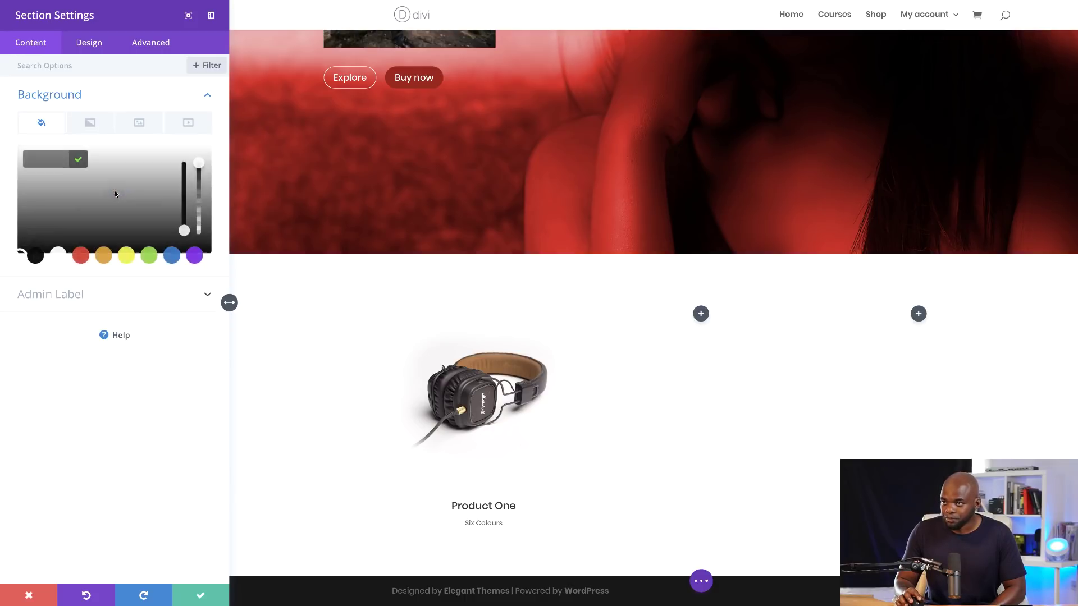
click(40, 184)
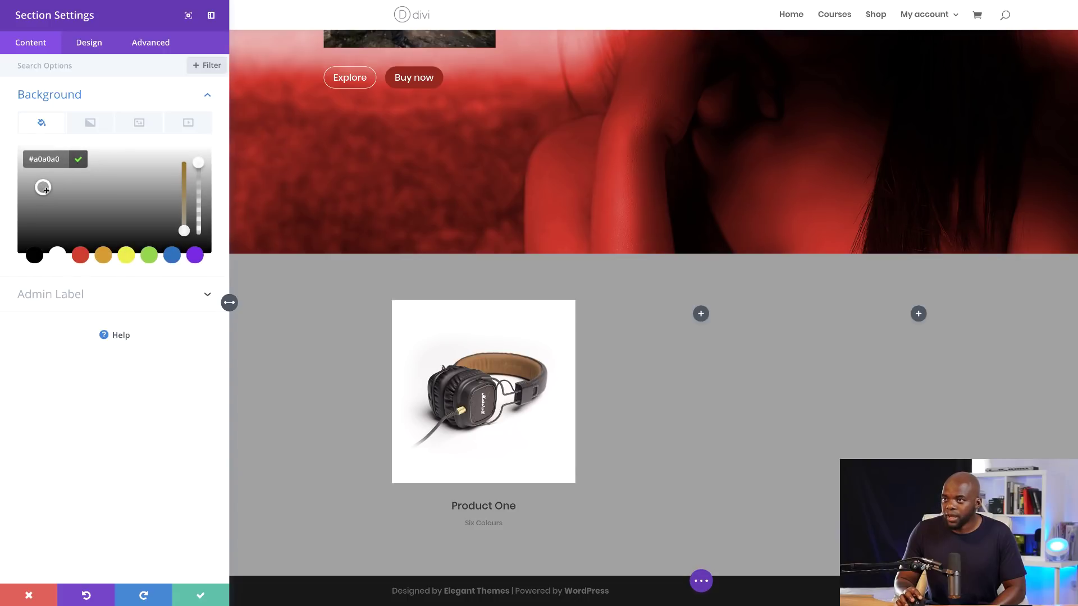
drag(43, 188, 14, 153)
click(14, 154)
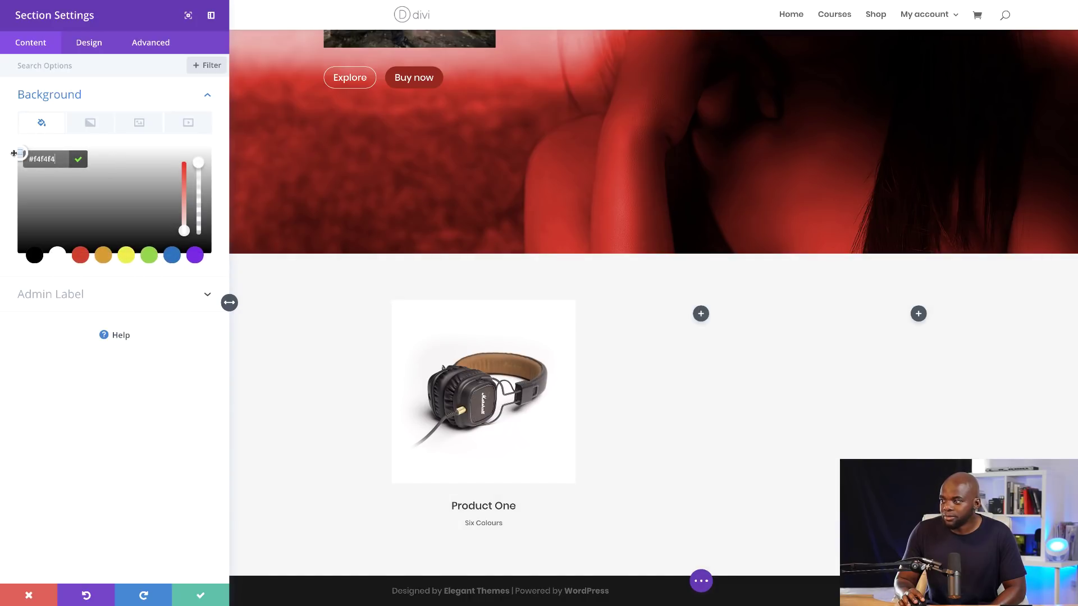
click(199, 596)
Step: Give the Product One blurb a white #ffffff background colour
mouse_move(291, 328)
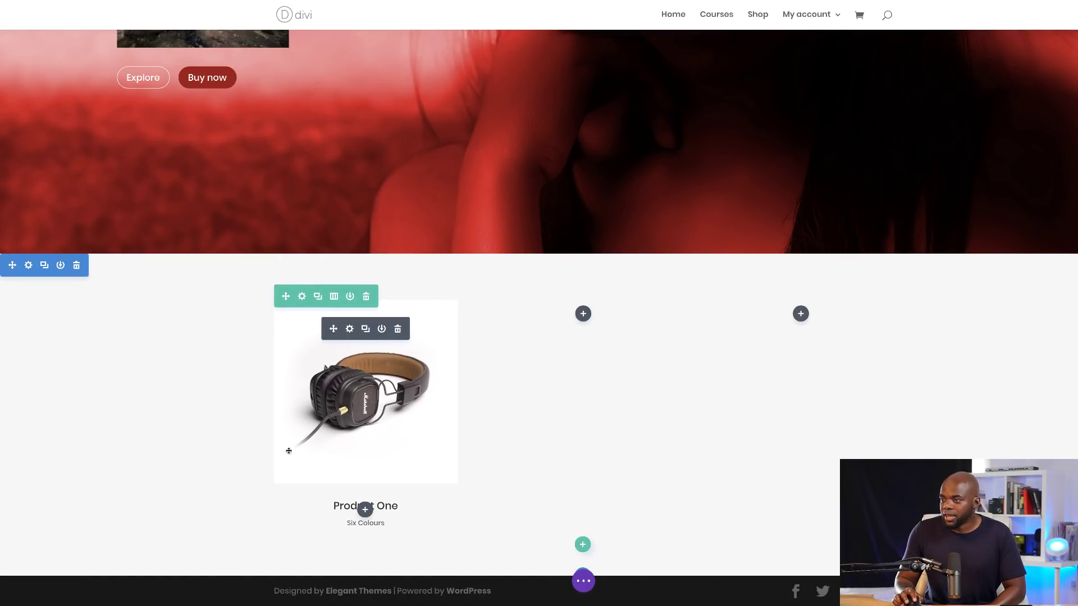
click(349, 329)
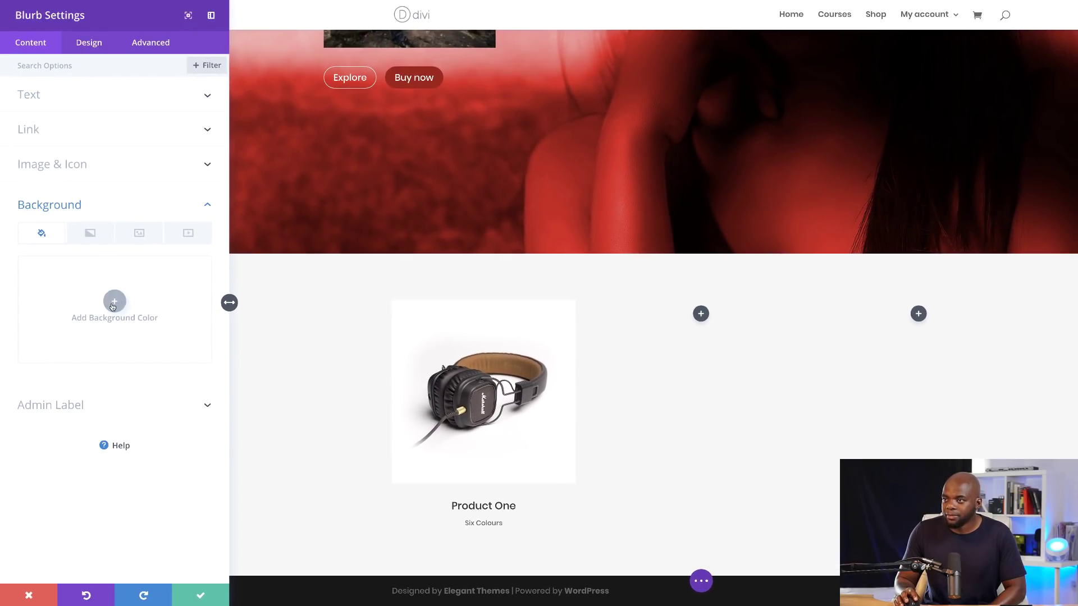
click(113, 302)
click(60, 365)
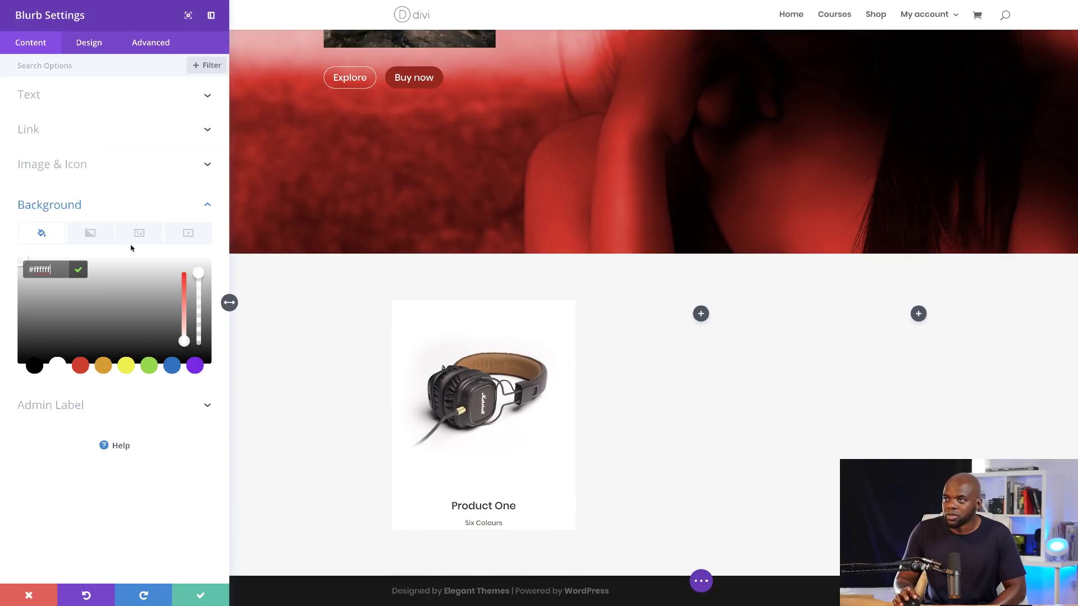
Step: Set the Product One blurb's bottom padding to 60px and save the module
click(77, 65)
text(Padd)
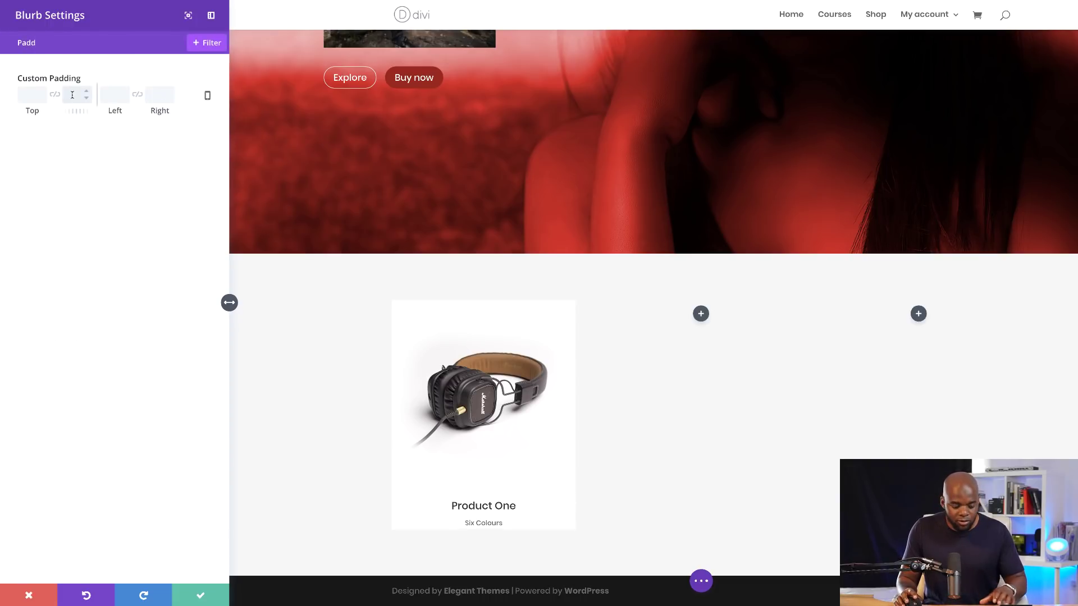
text(40)
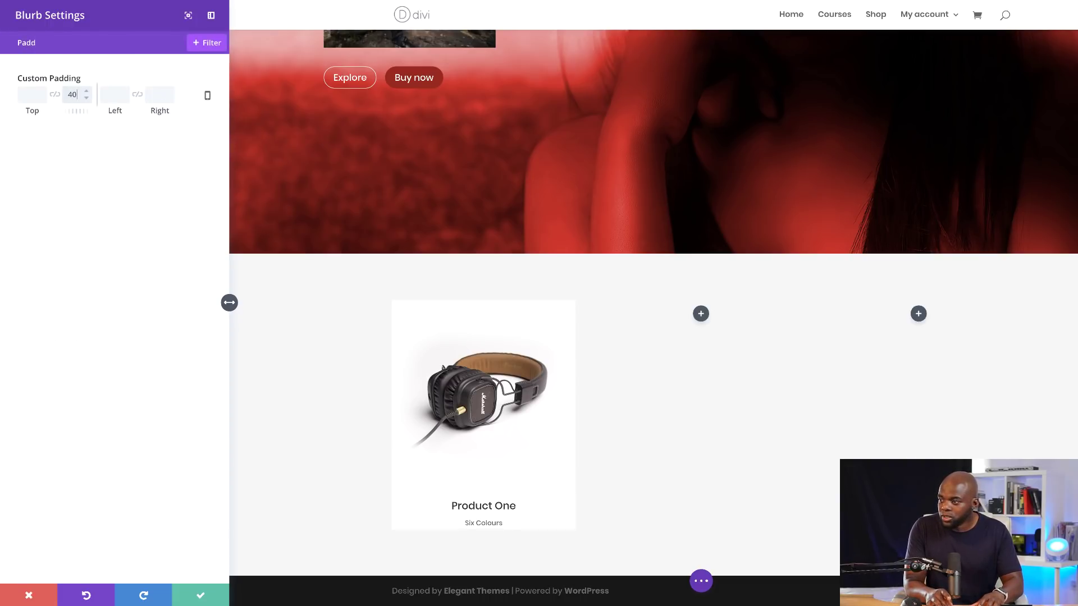
text(p)
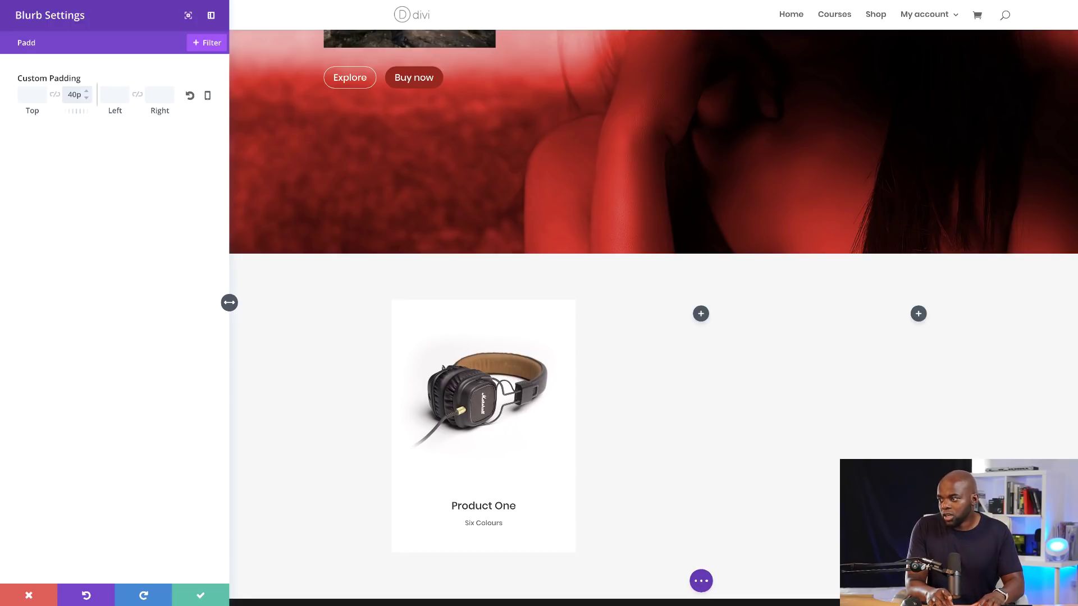
text(x)
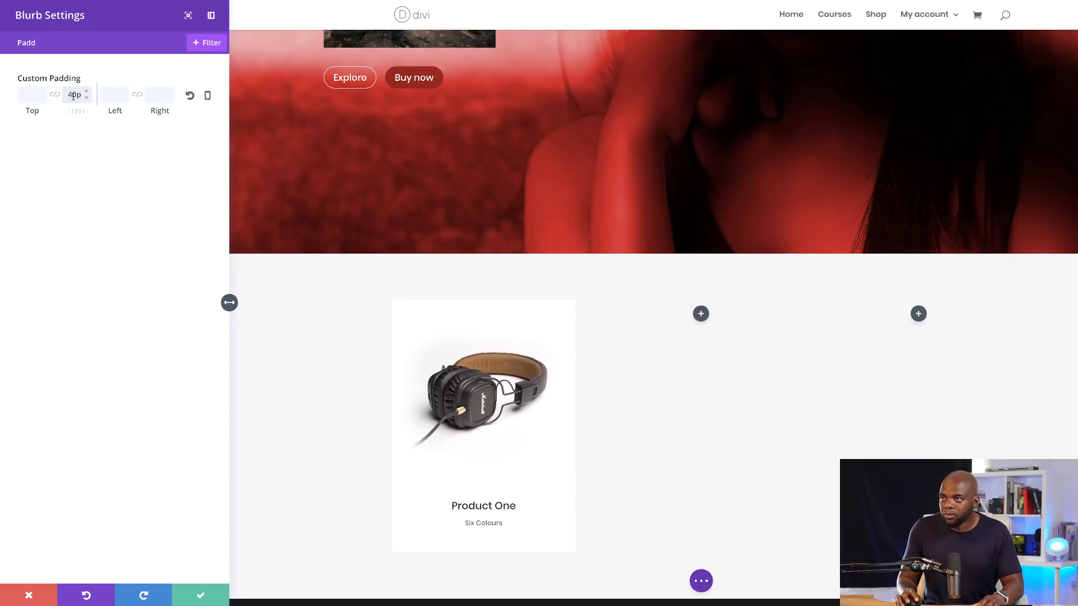
text(60)
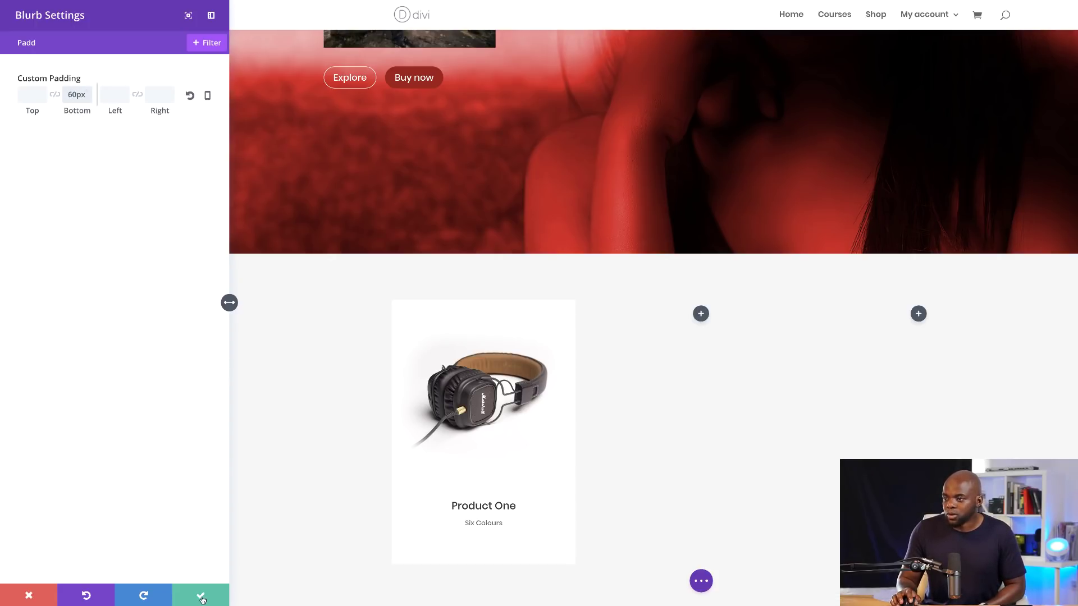
click(202, 599)
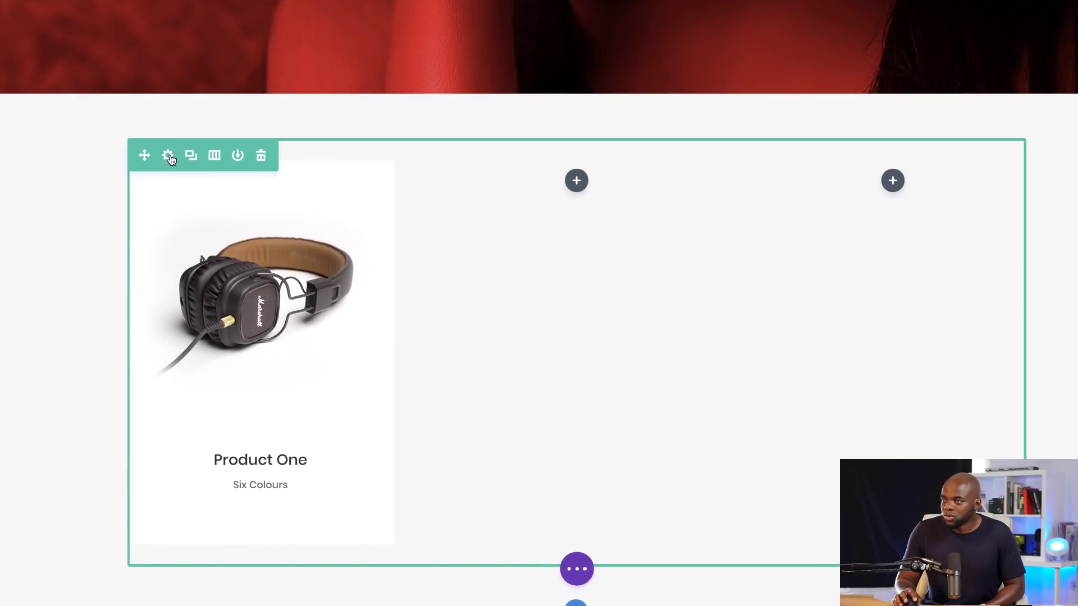
Step: Enable a custom width for the three-column product row and switch its unit to percent, at 80%
click(168, 156)
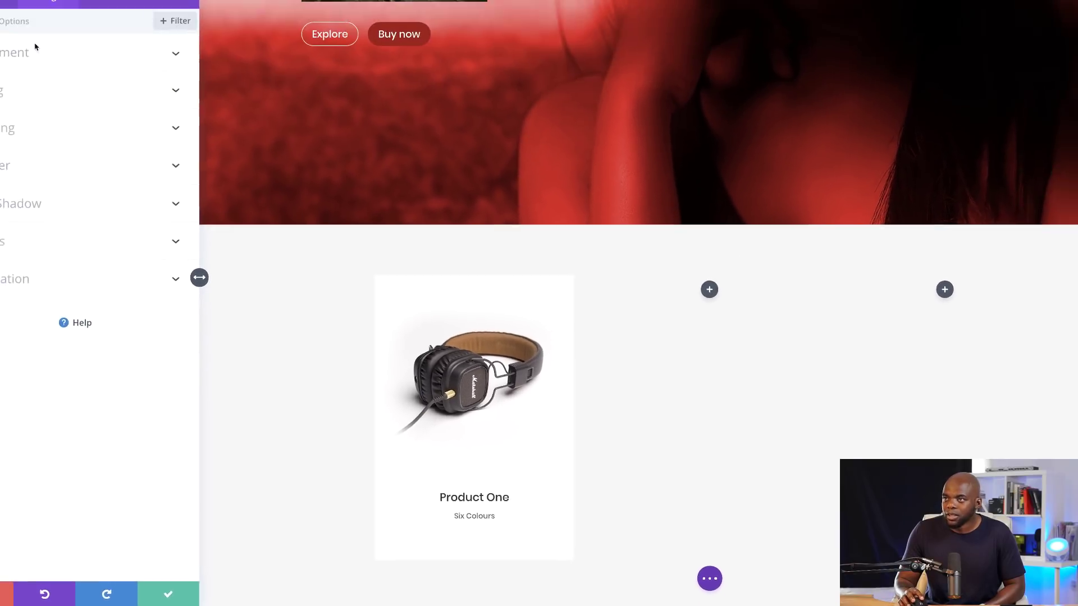
click(45, 133)
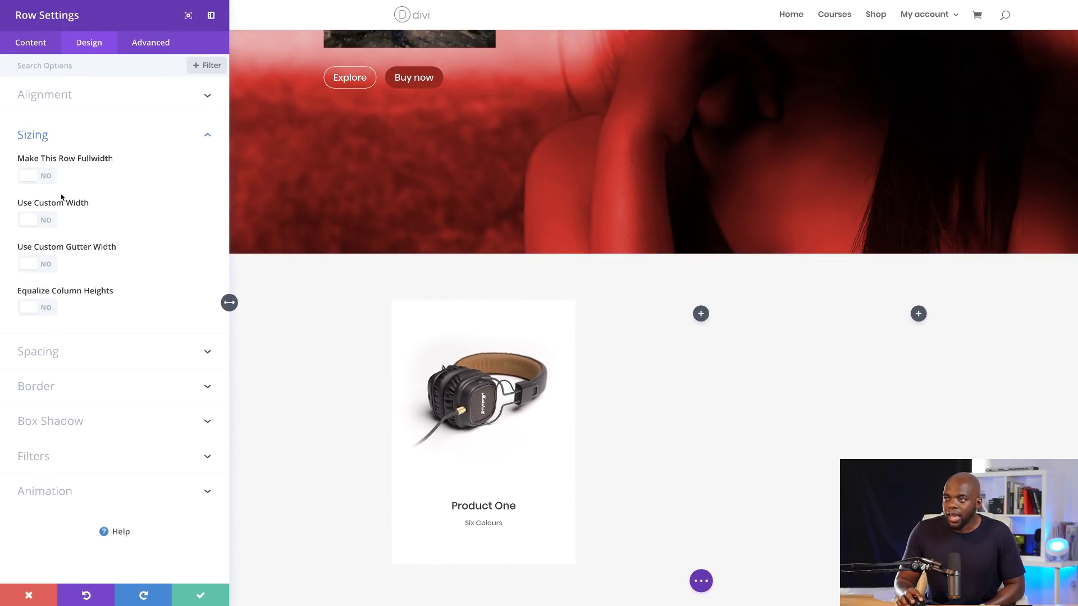
click(50, 224)
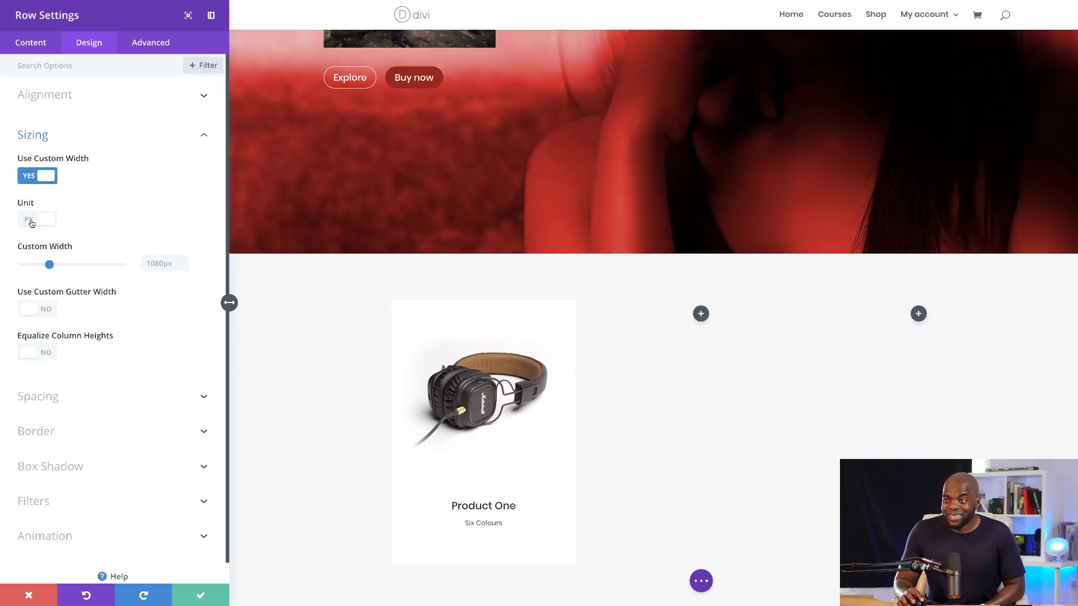
click(30, 224)
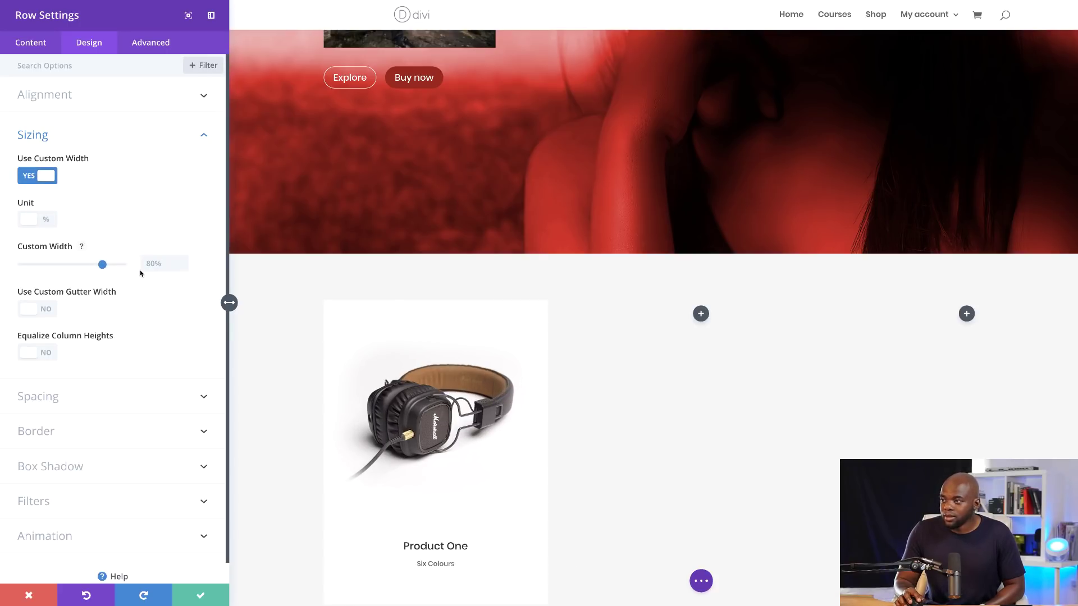
scroll(564, 430, down, 1)
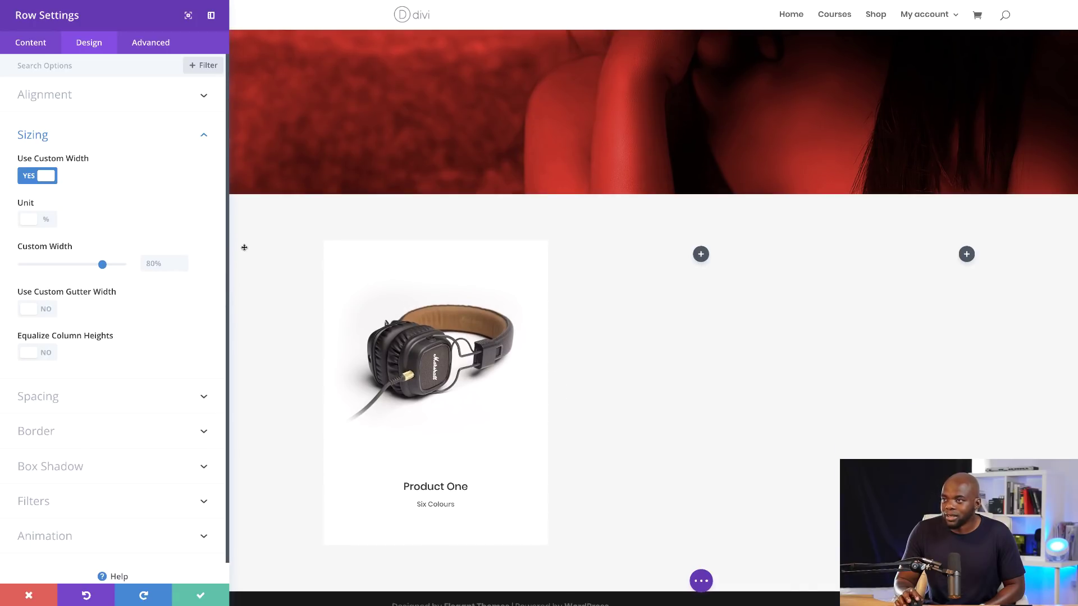
Step: Set the three-column product row's custom width to 70% and turn on equalized column heights
click(154, 264)
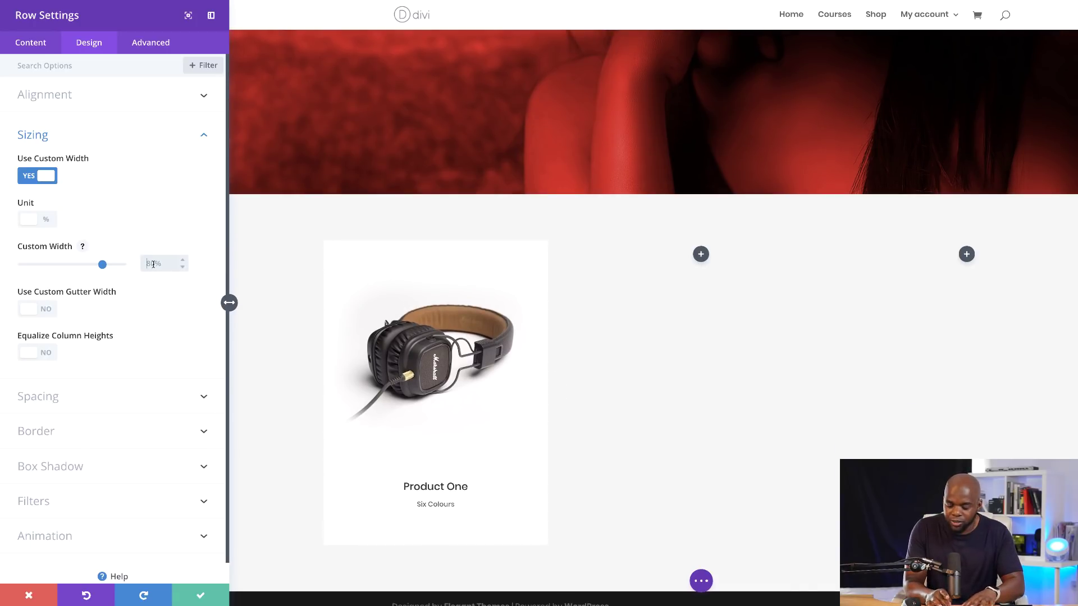
text(70%)
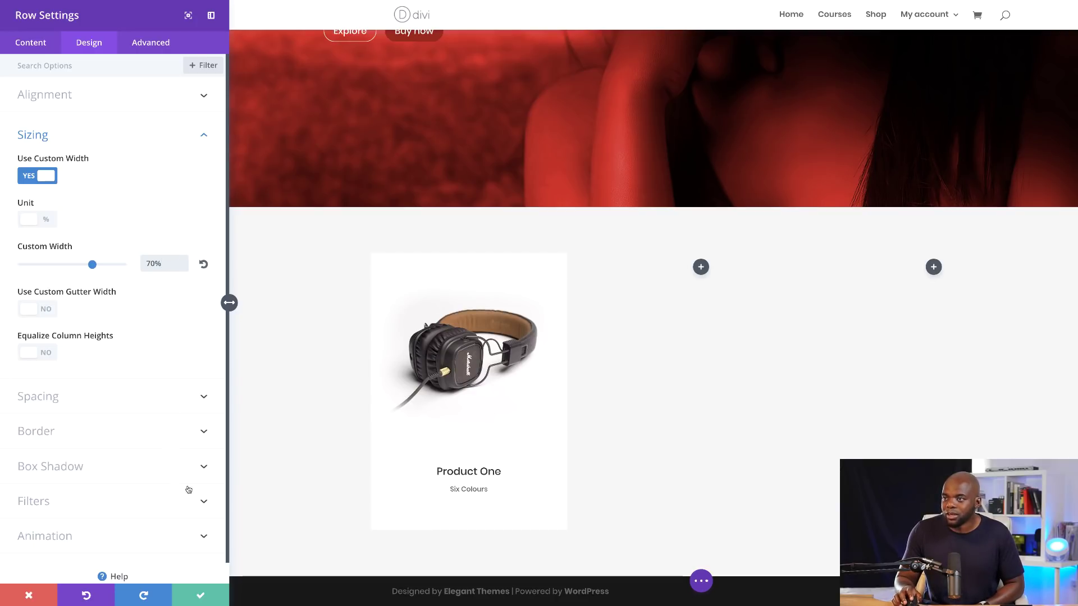
click(49, 354)
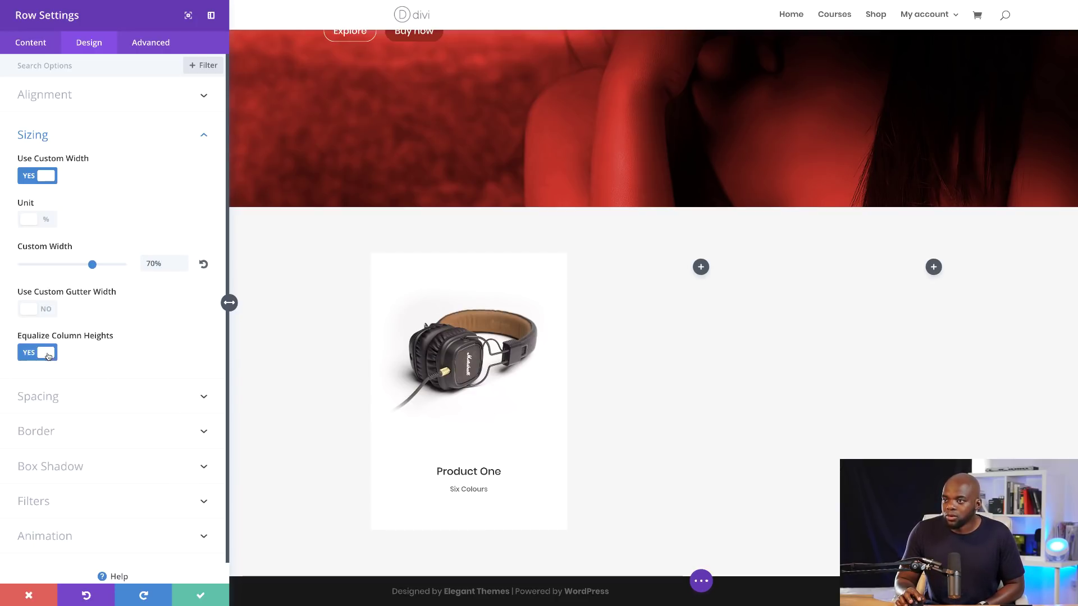
Step: Enable a custom gutter width of 2 for the product row and save the row settings
click(47, 310)
drag(89, 354, 55, 355)
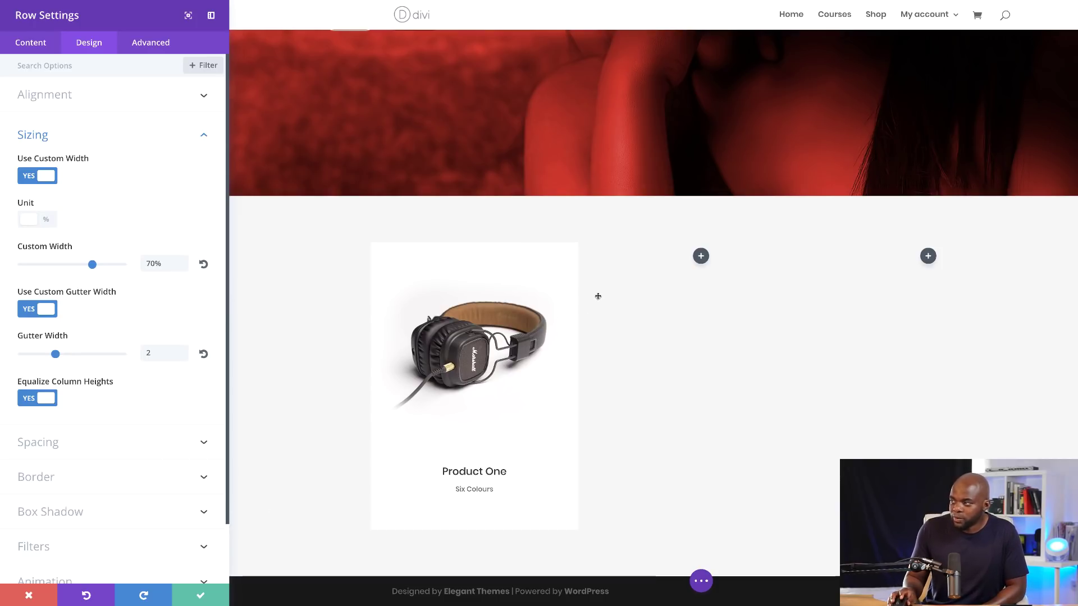
click(199, 596)
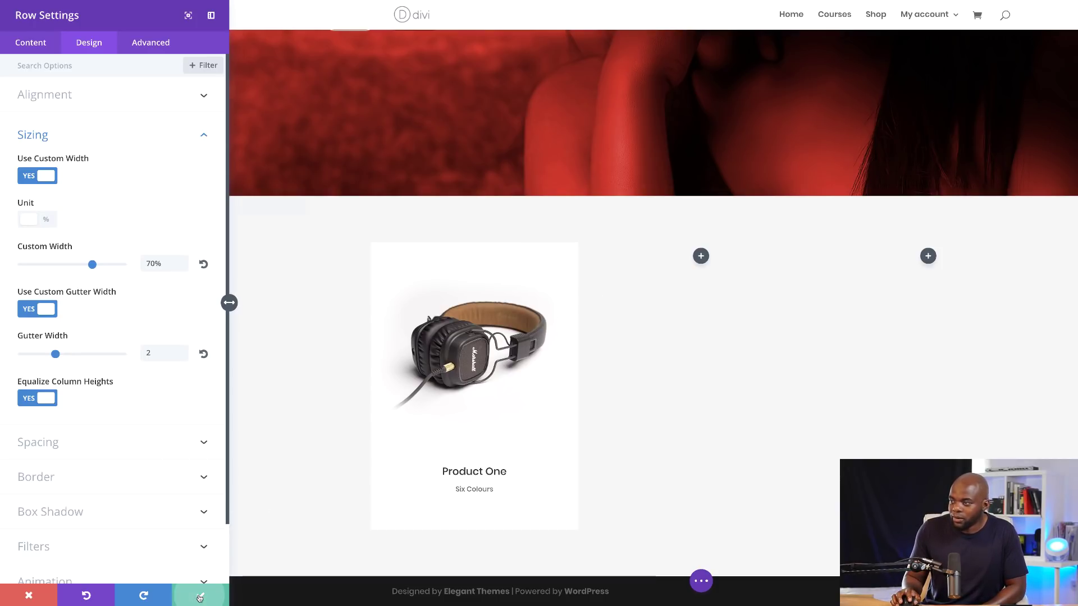
Step: Paste the copied Product One blurb into the empty second and third columns of the product row
scroll(45, 354, down, 1)
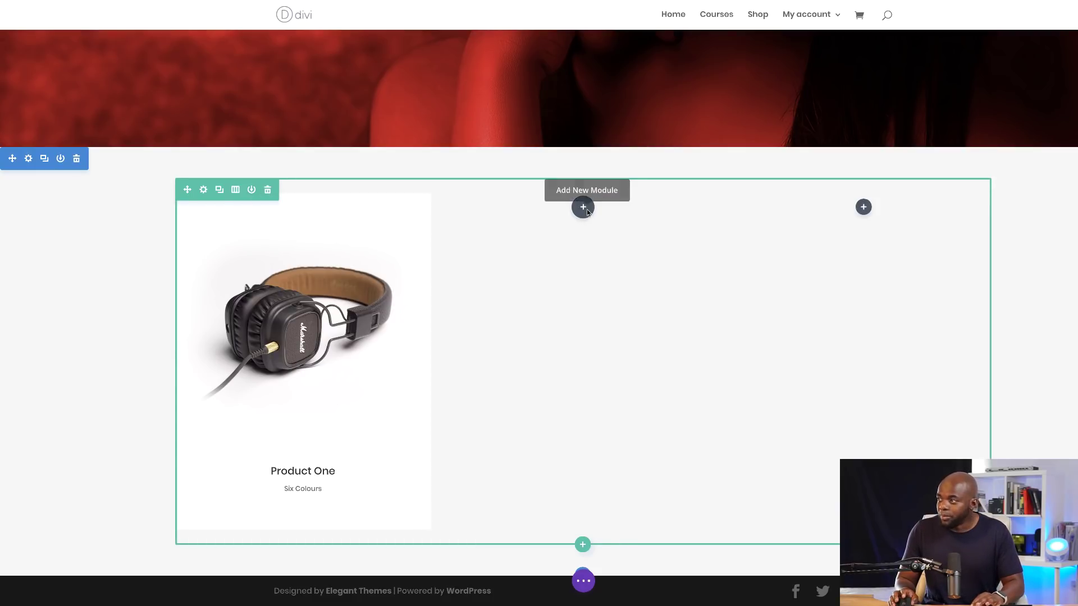
key(ctrl+v)
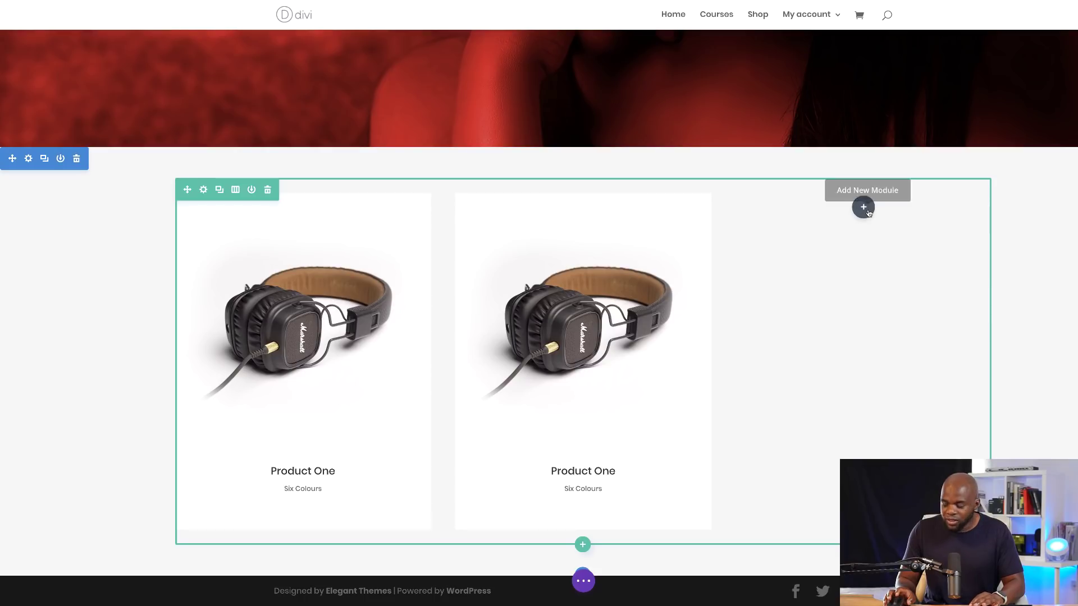
key(ctrl+v)
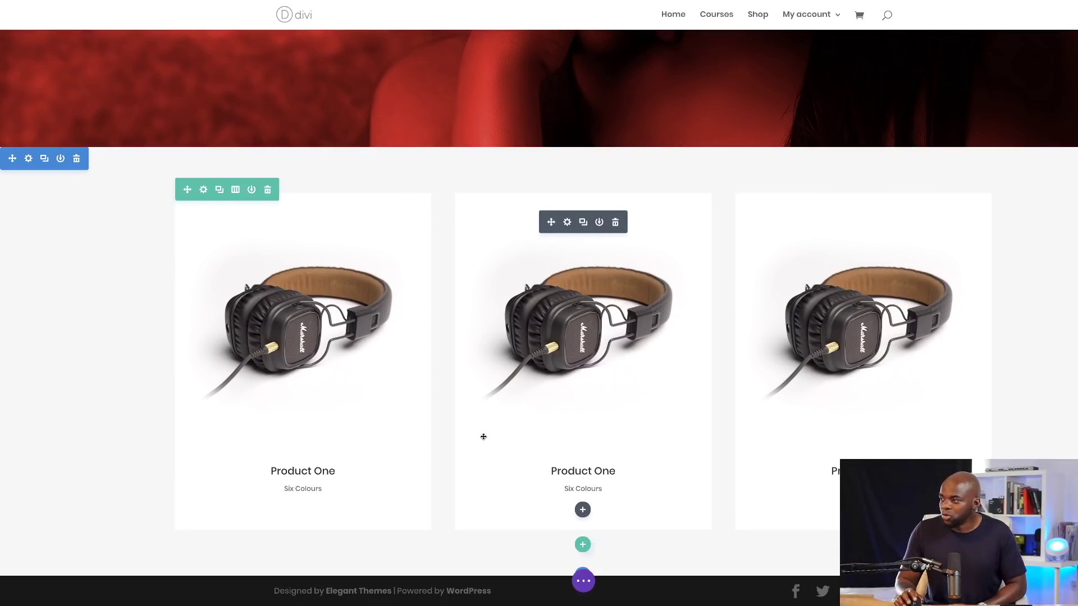
Step: Retitle the second column's blurb Product Two and the third column's blurb Product Three
double_click(594, 471)
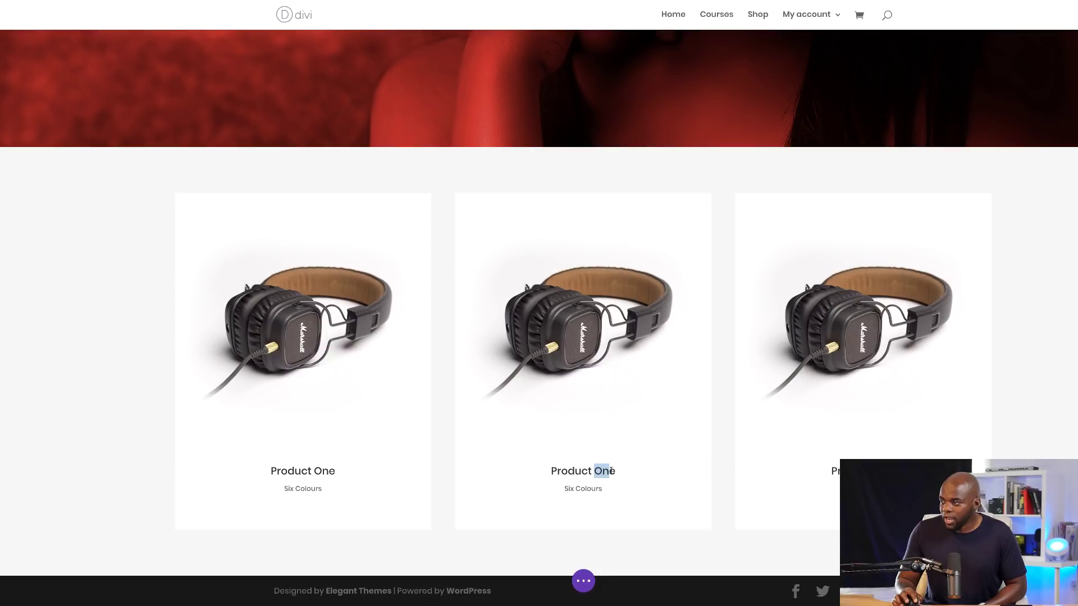
text(Two)
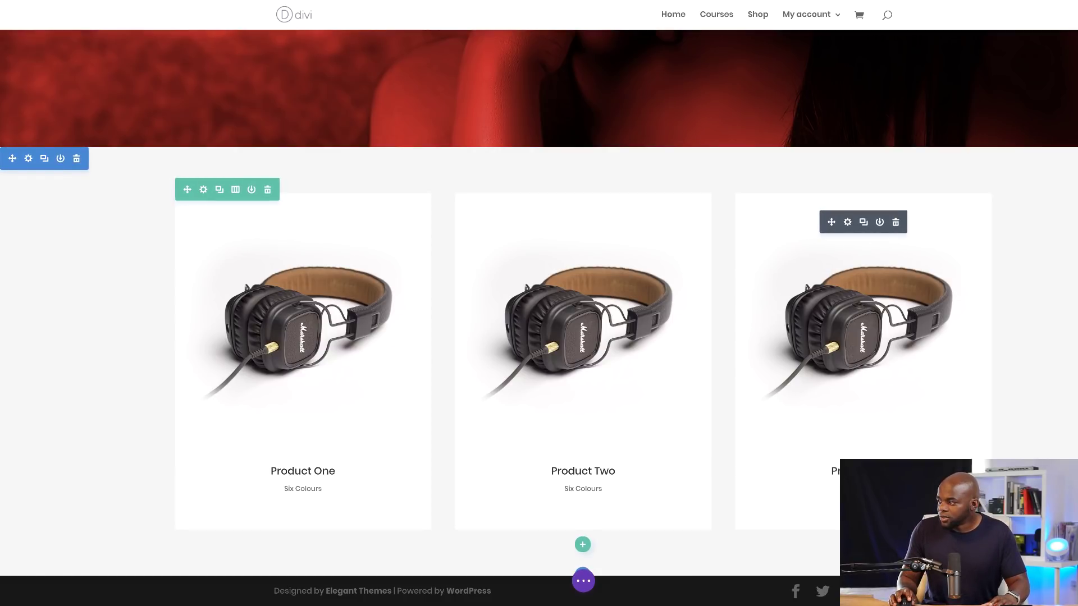
double_click(894, 472)
text(P)
text(hree)
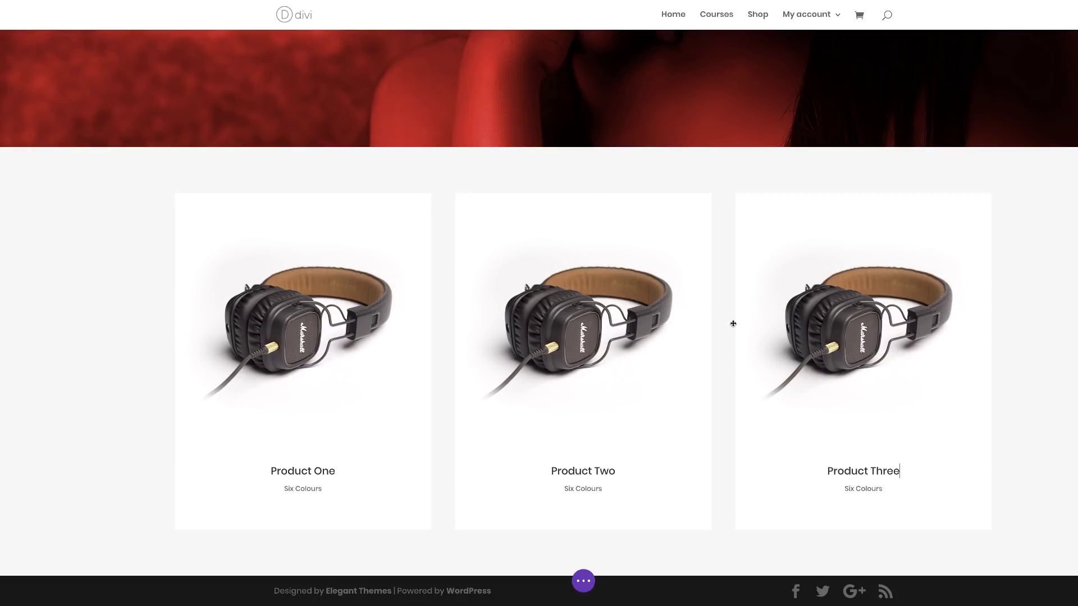
click(733, 324)
Step: Replace the Product Two blurb's image with the upright black and gold headphones from the media library and save the module
click(567, 222)
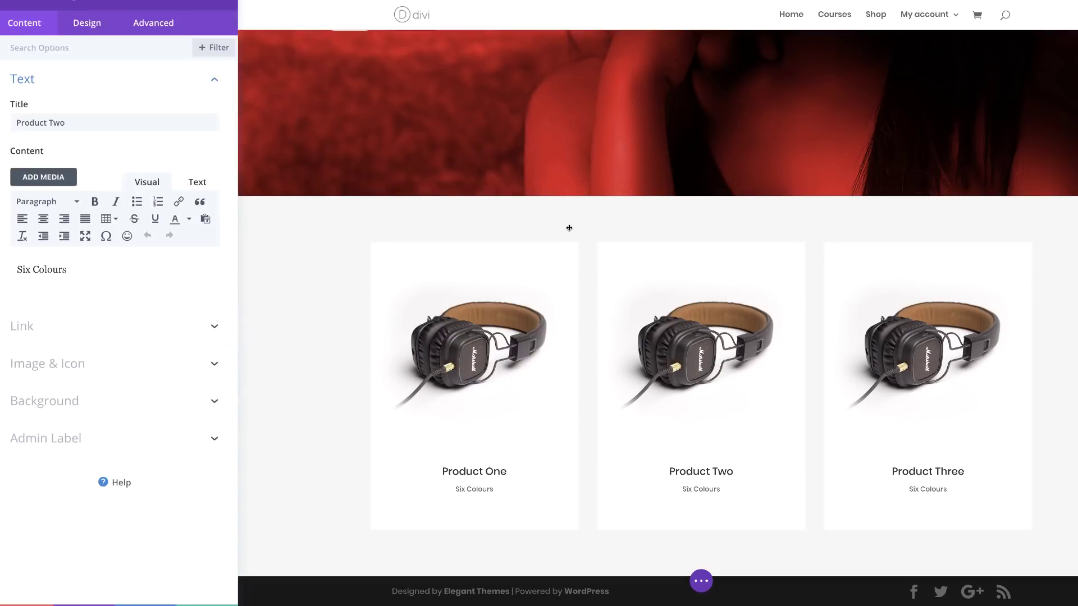
click(89, 357)
mouse_move(192, 264)
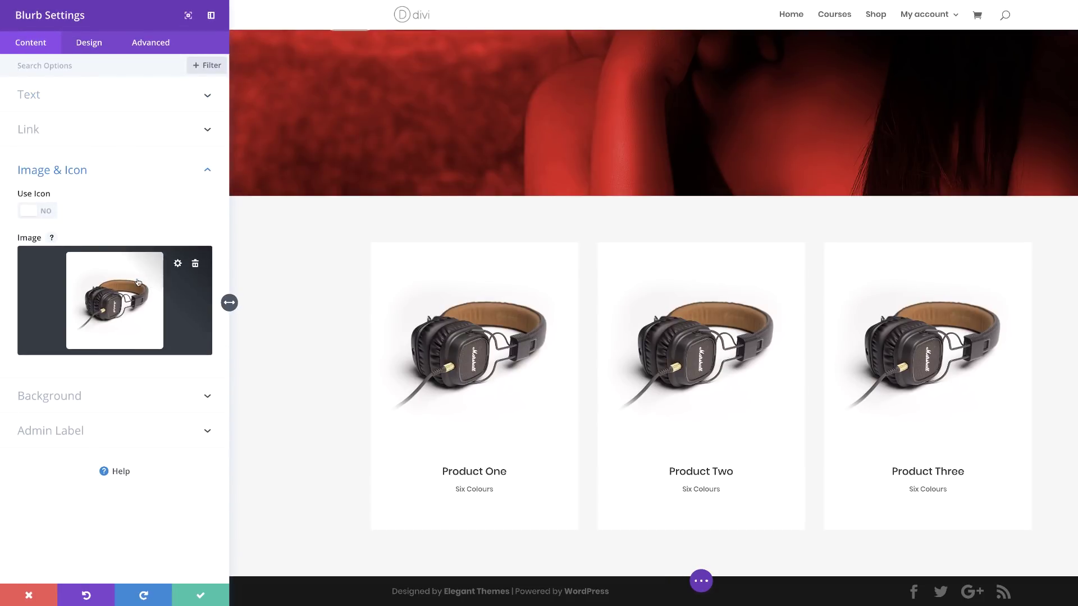
click(138, 282)
click(226, 36)
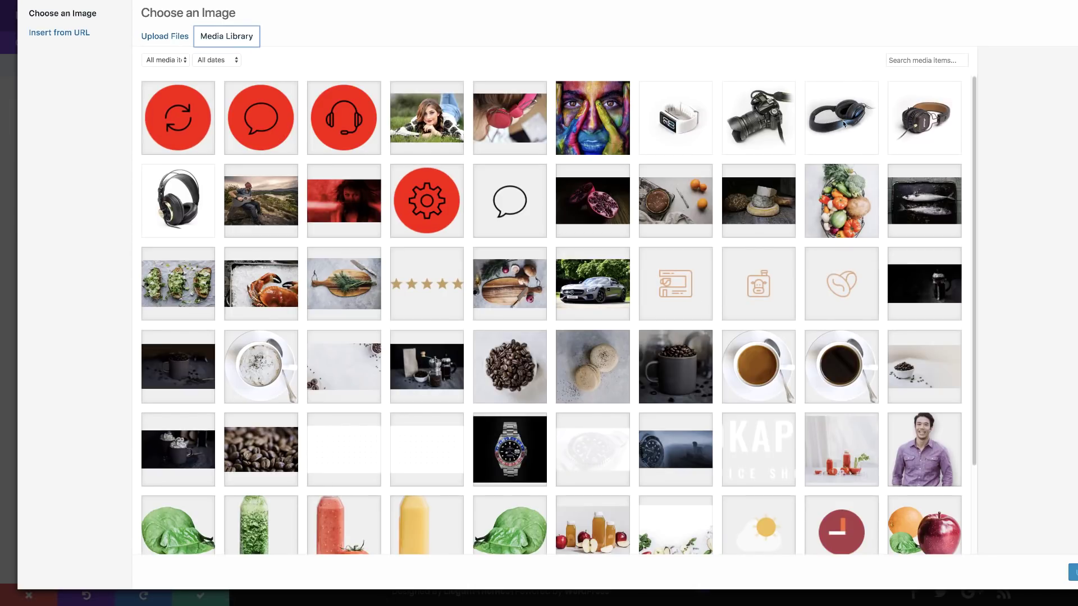
click(194, 207)
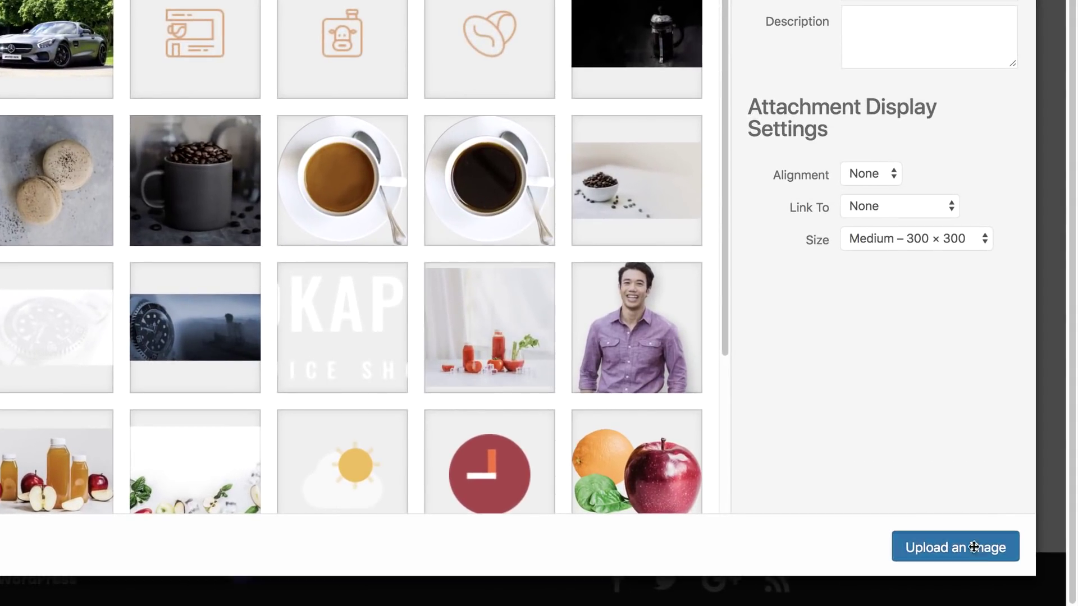
click(974, 547)
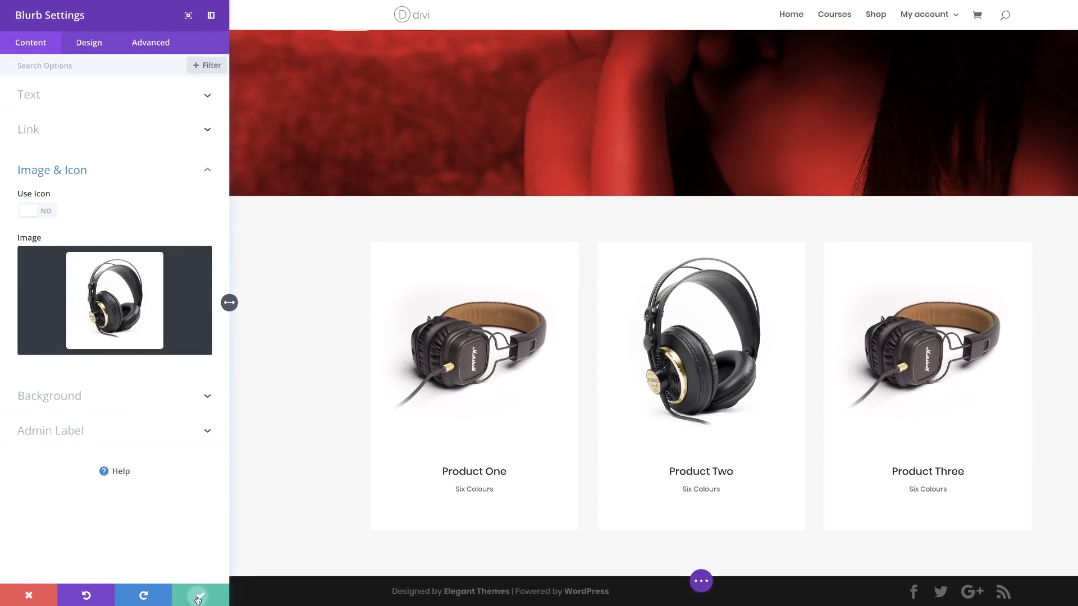
click(198, 599)
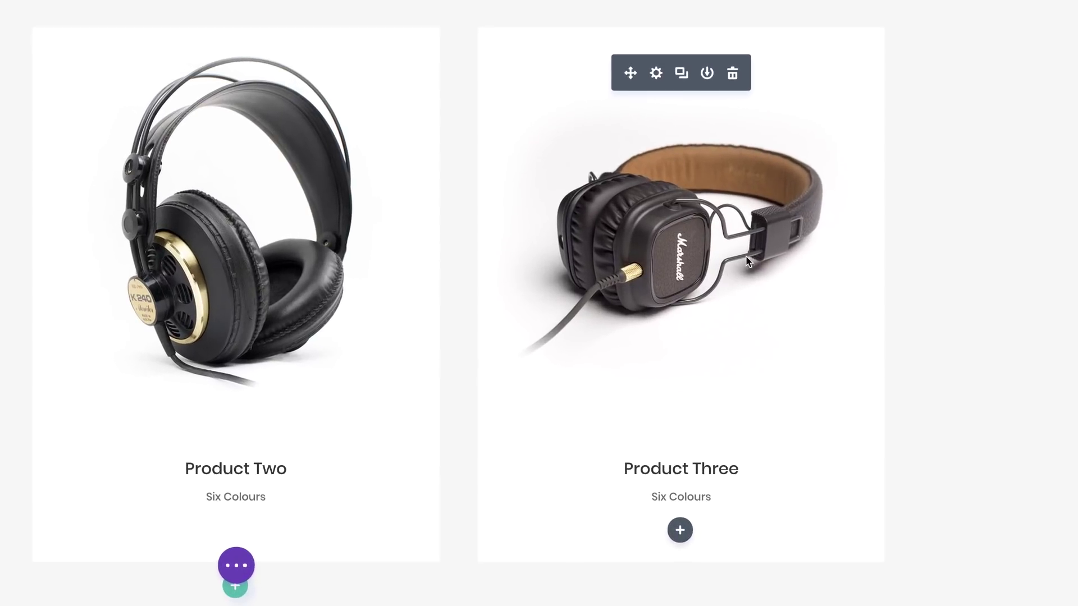
Step: Replace the Product Three blurb's image with the blue-black headphones lying on their side from the media library and save the module
click(656, 73)
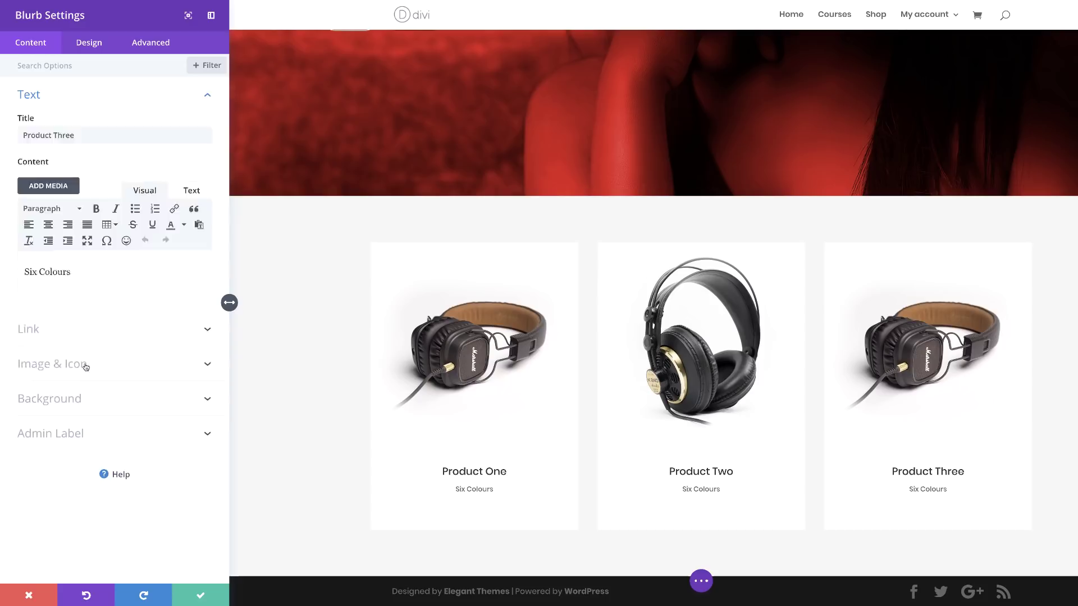
click(86, 366)
click(148, 297)
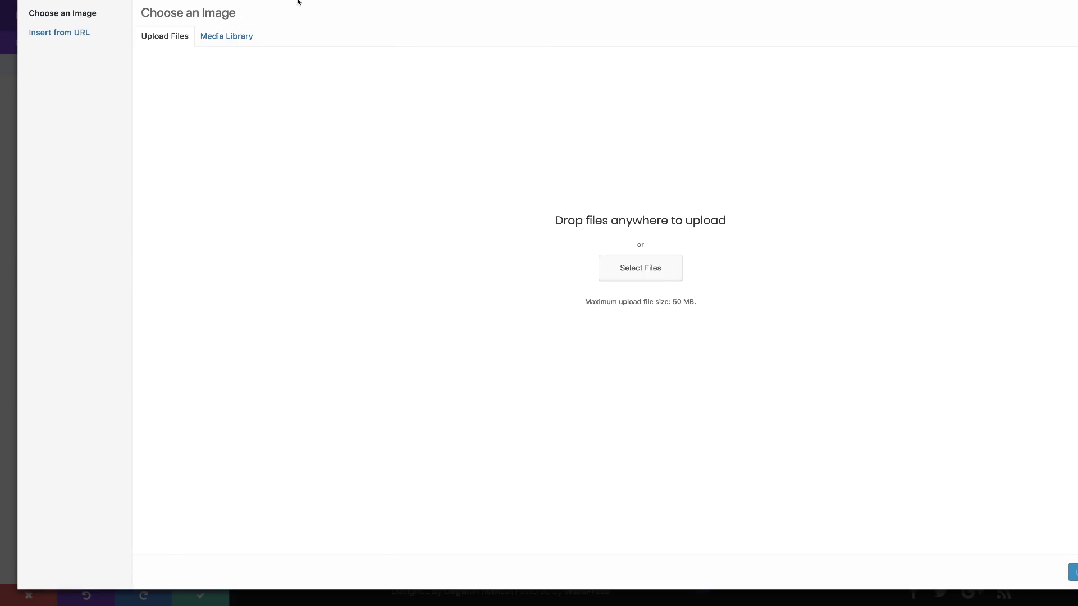
click(235, 37)
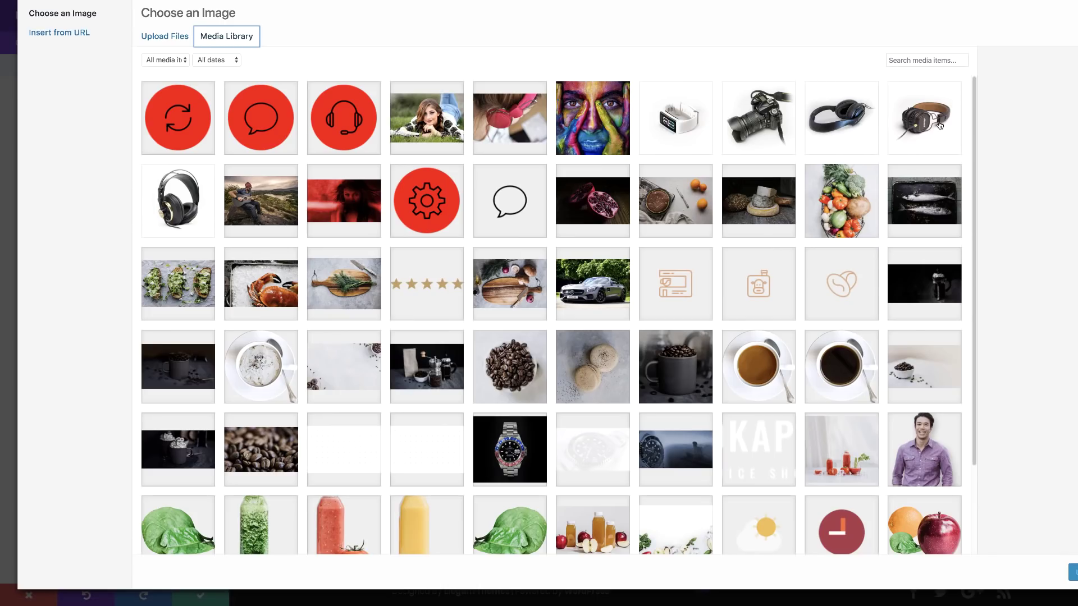
click(840, 116)
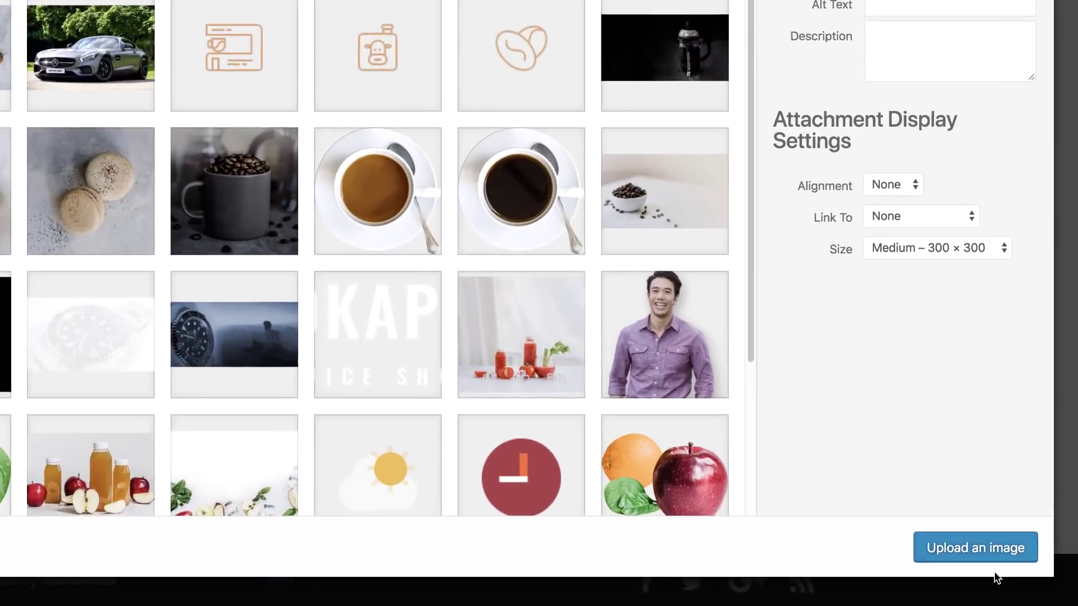
click(947, 556)
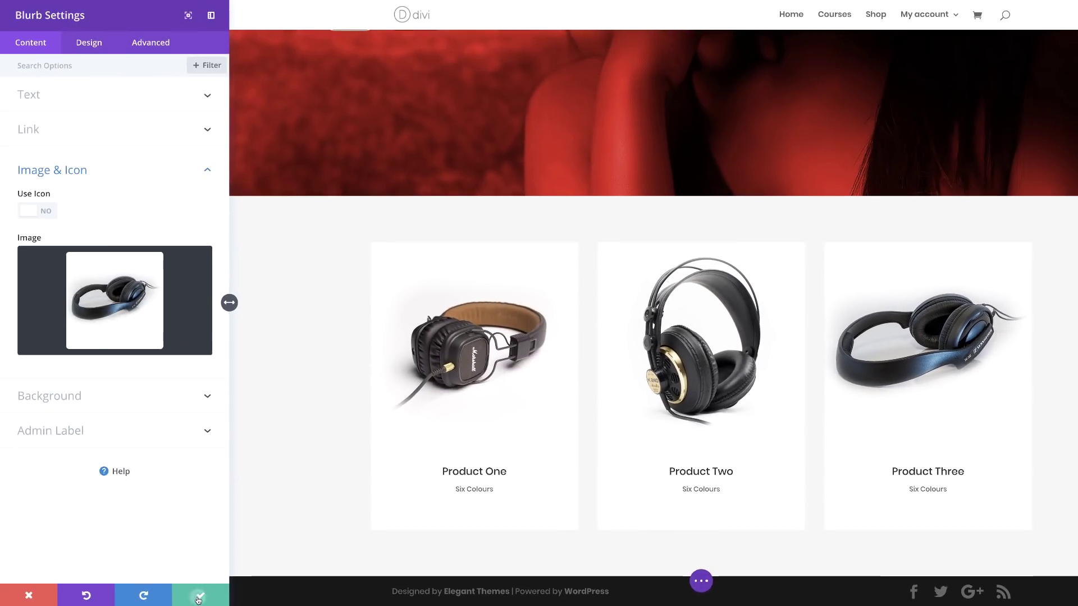
click(198, 598)
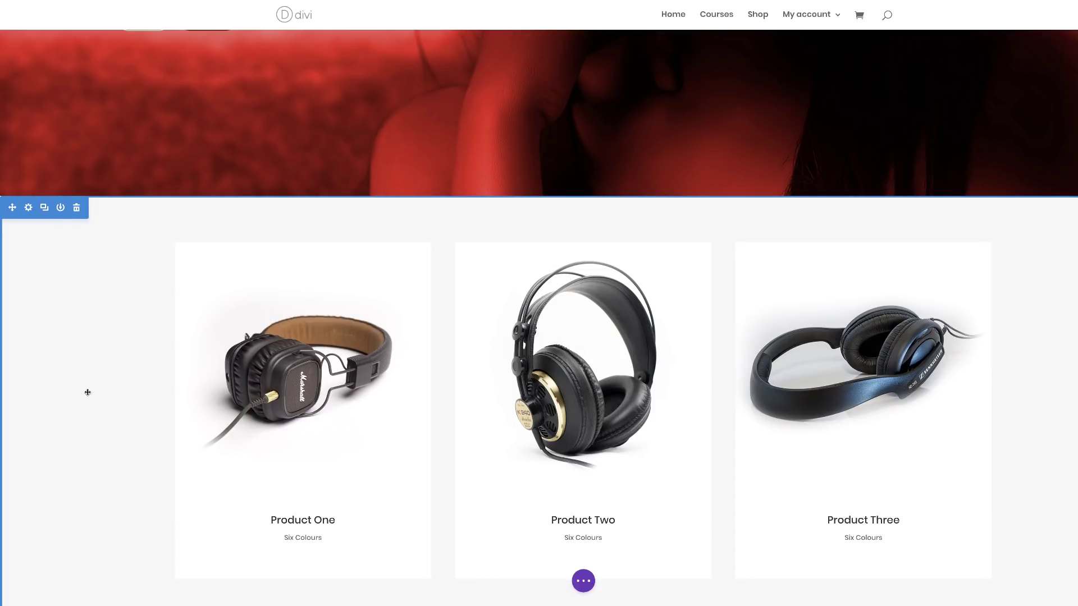
Step: Add a single-column row below the product cards and insert a Text module in it
scroll(88, 393, down, 2)
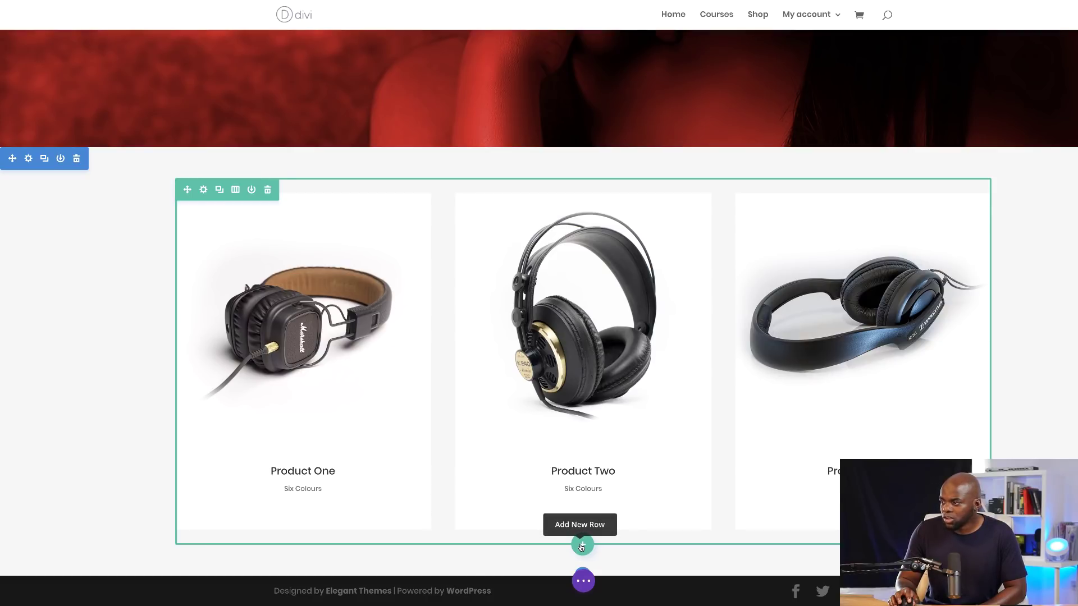
click(582, 544)
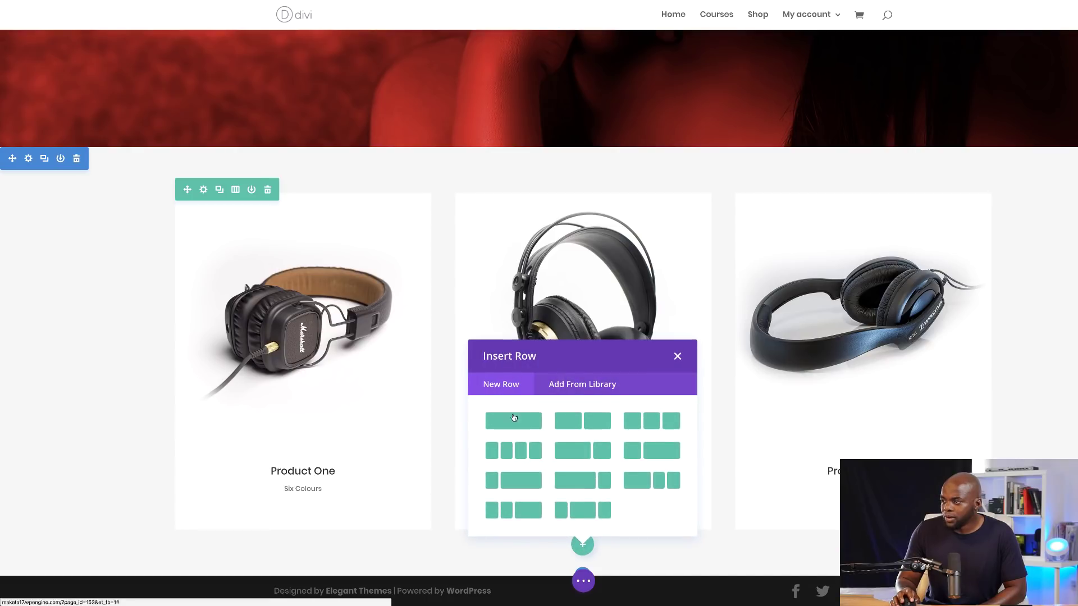
key(Escape)
click(523, 444)
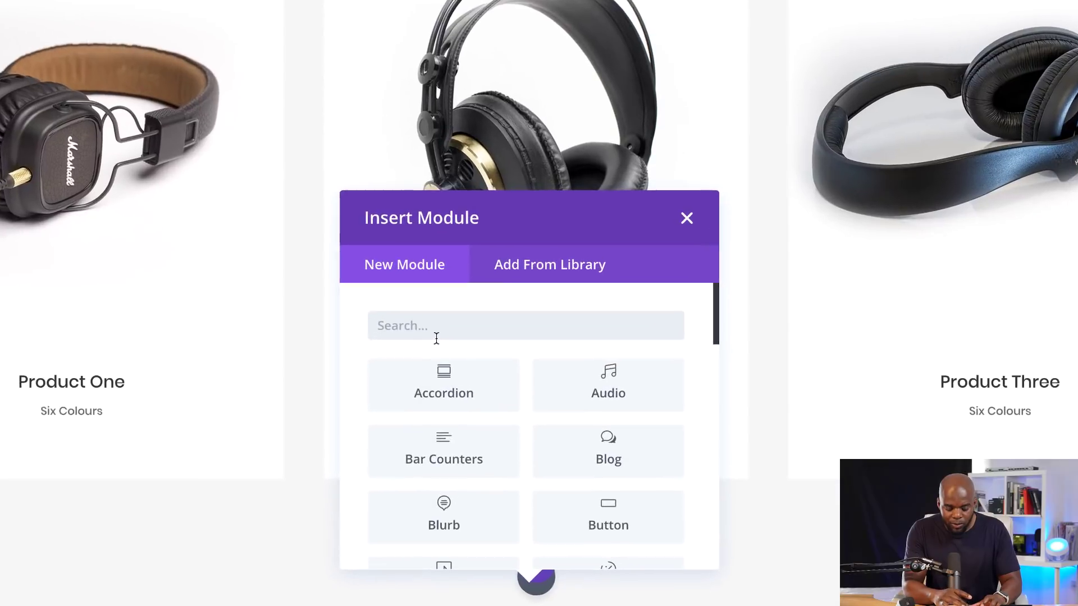
text(tex)
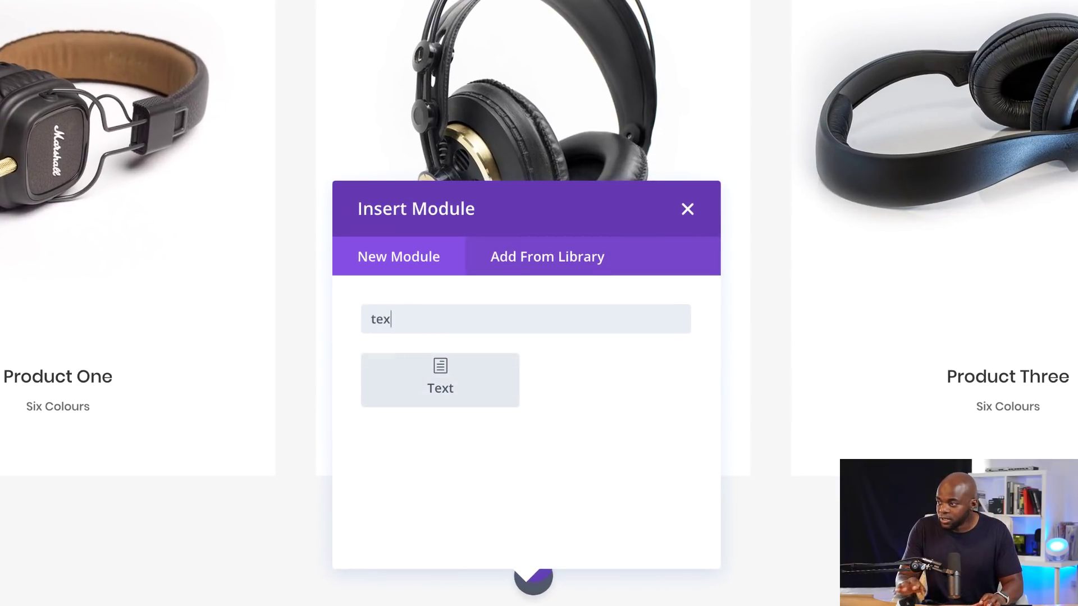
click(476, 390)
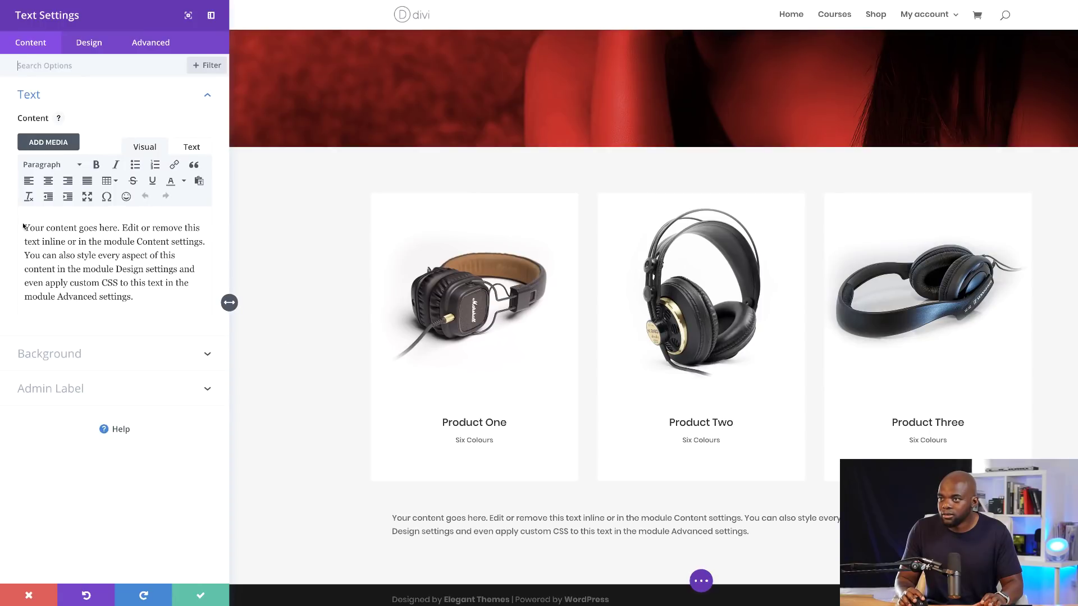
Step: Replace the Text module's placeholder content with "Featured Products" wrapped in <h2> tags
key(ctrl+a)
text(Featured Products)
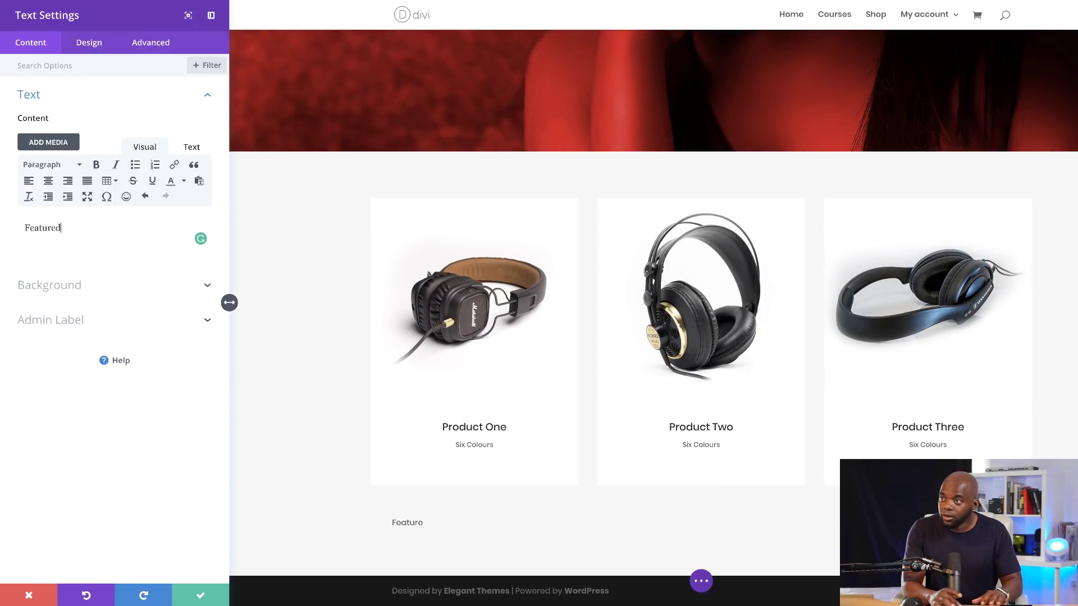
click(192, 147)
click(93, 188)
text(</h2>)
key(Home)
text(<h2>)
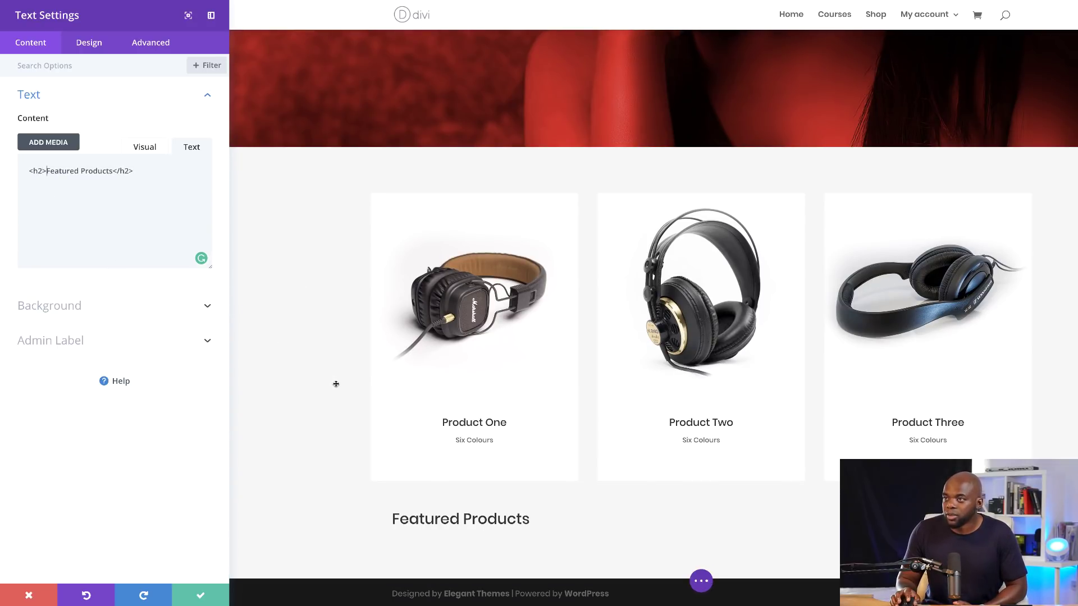
Step: Style the Featured Products H2 heading with bold weight, 38px text size and centre alignment, and save the module
click(96, 46)
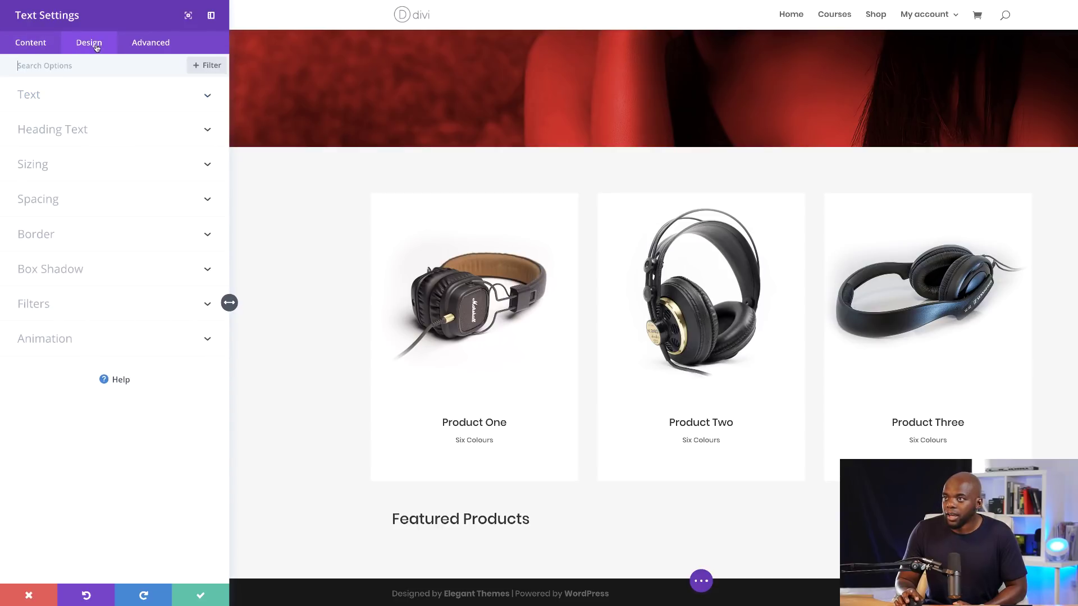
click(51, 99)
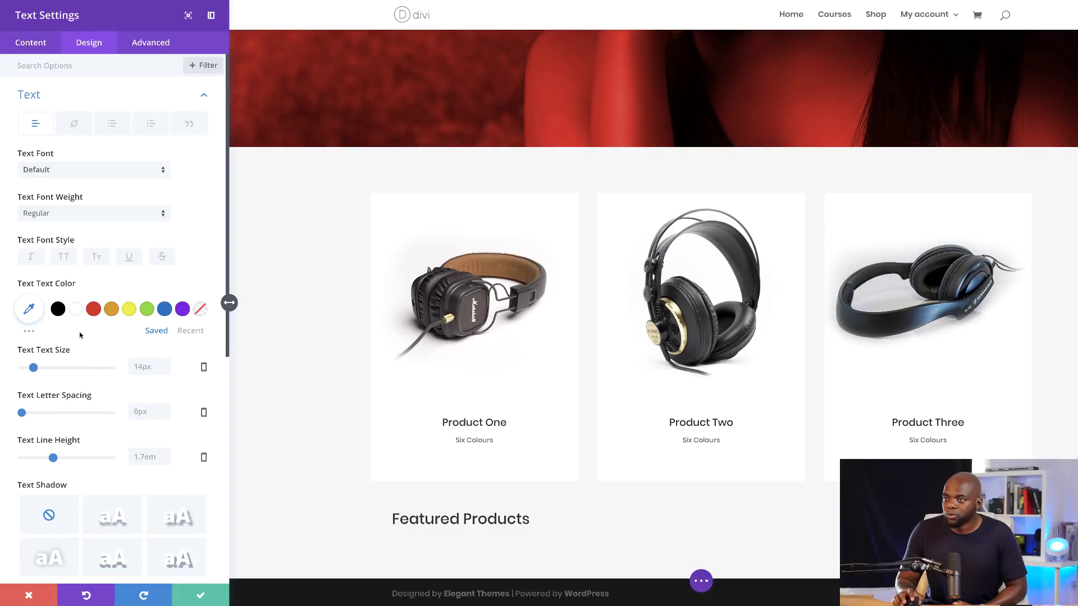
click(203, 95)
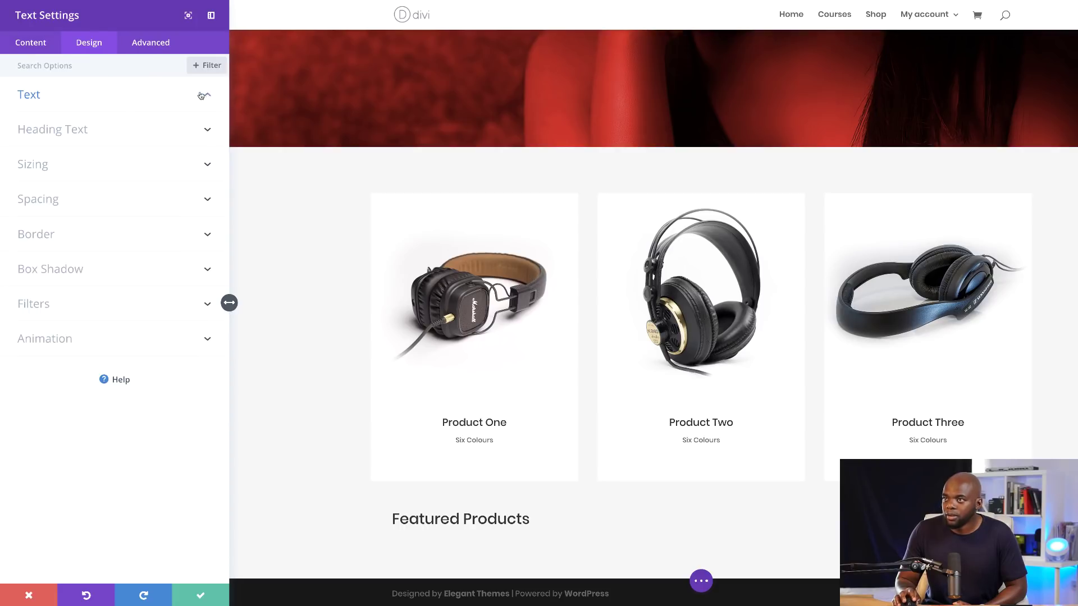
click(83, 137)
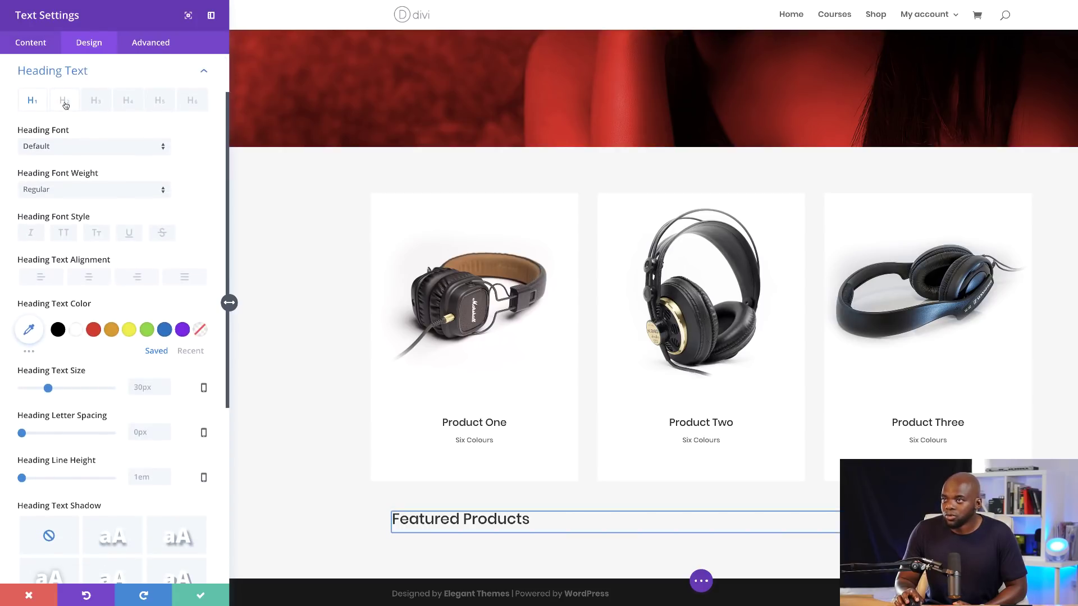
click(65, 105)
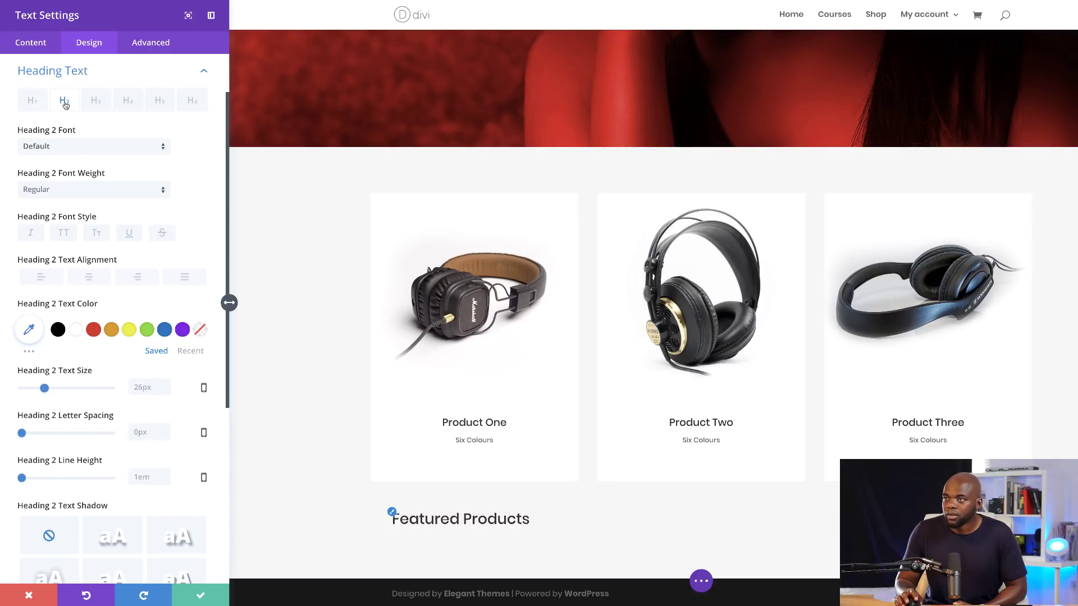
click(52, 192)
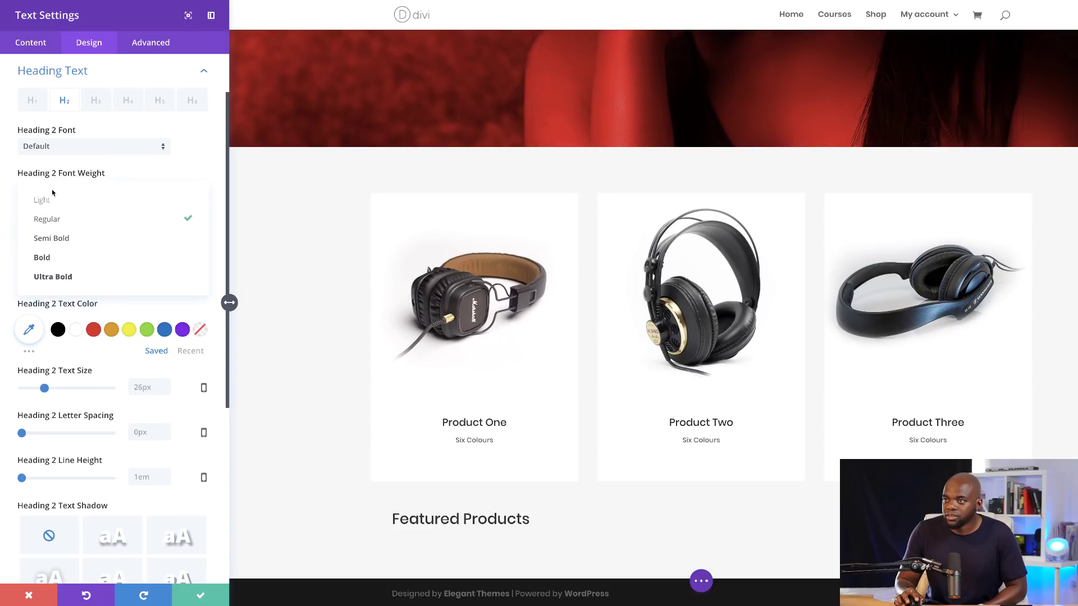
click(63, 260)
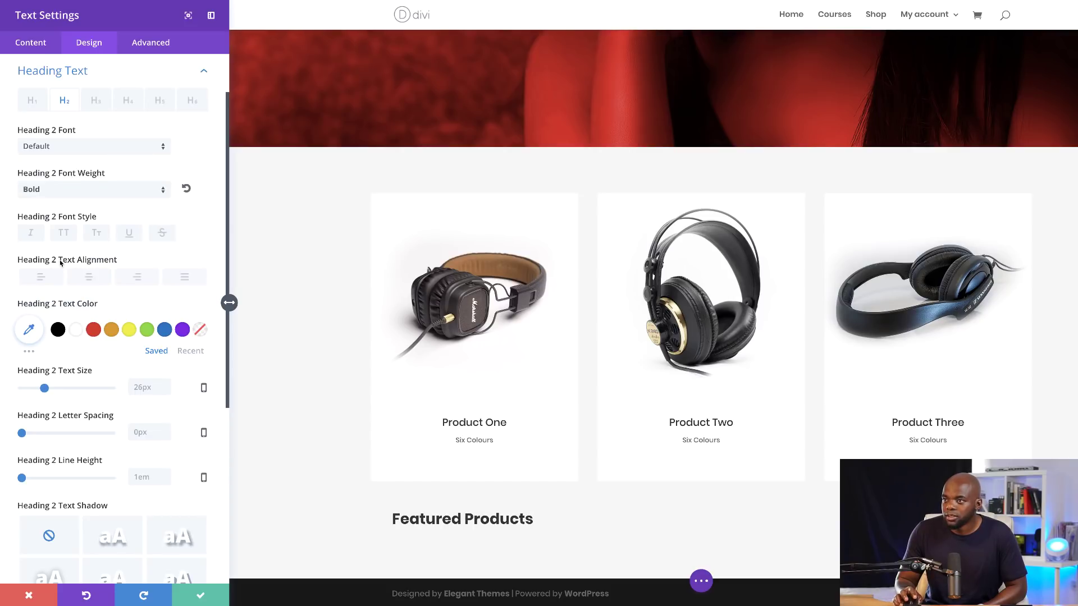
drag(51, 391, 55, 393)
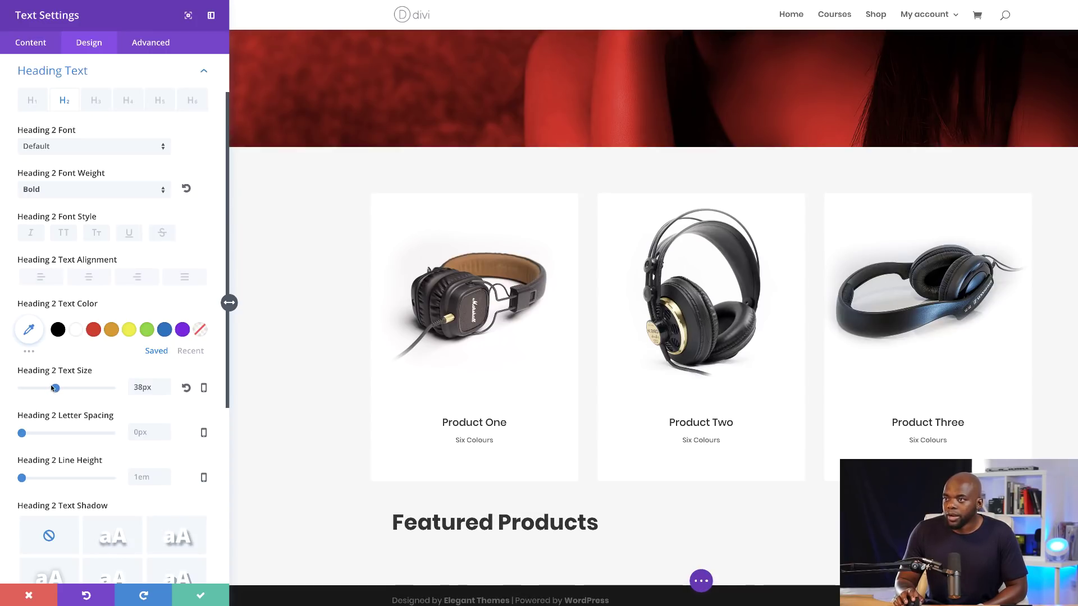
click(87, 278)
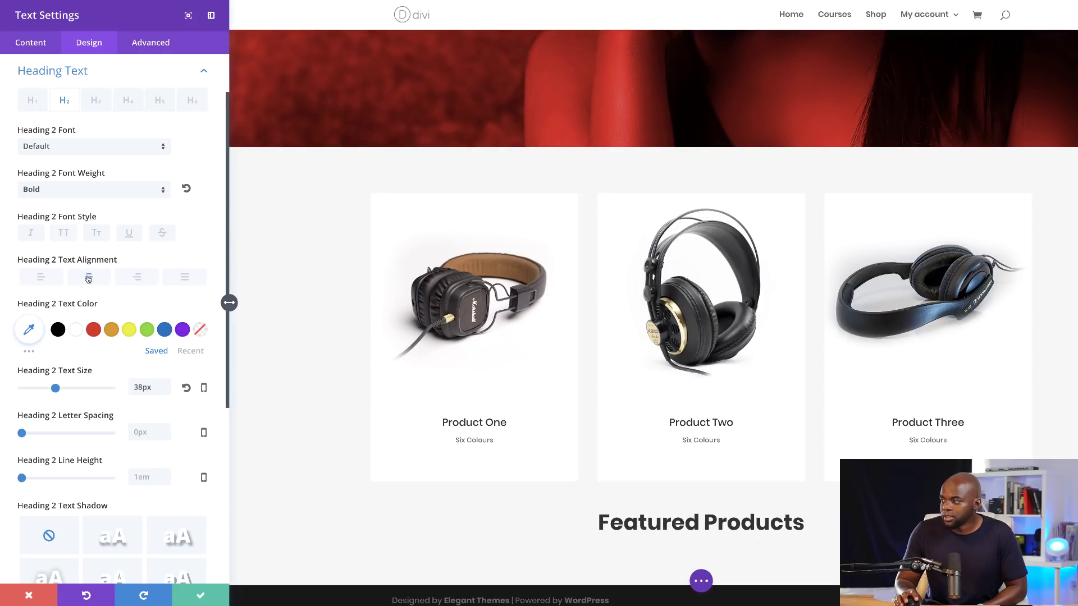
click(198, 597)
Step: Move the Featured Products heading row above the product cards and increase the section's top padding
scroll(481, 414, down, 1)
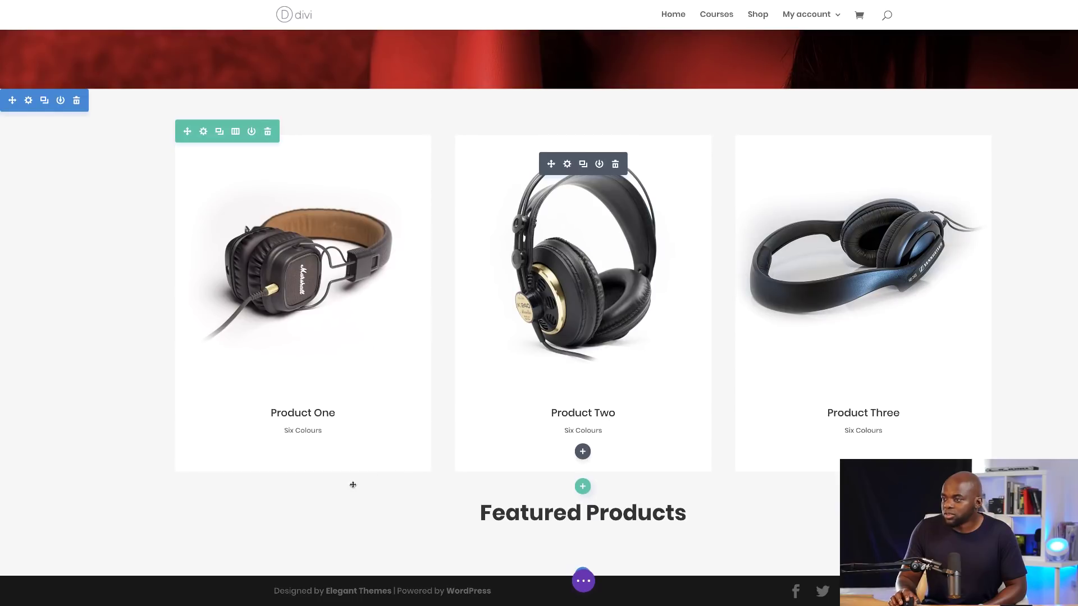
drag(287, 476, 327, 177)
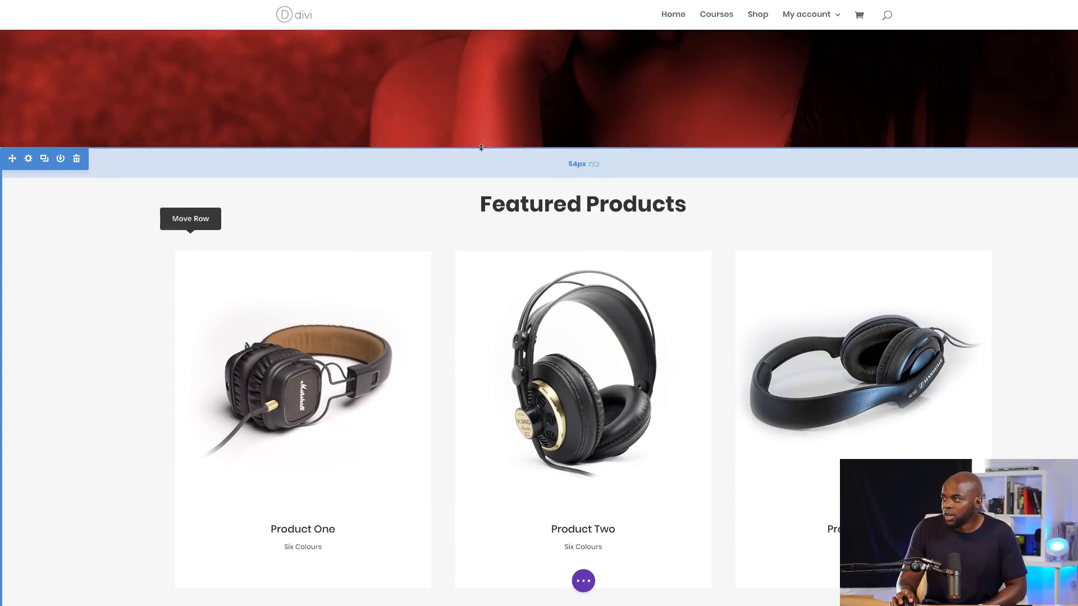
drag(481, 148, 479, 175)
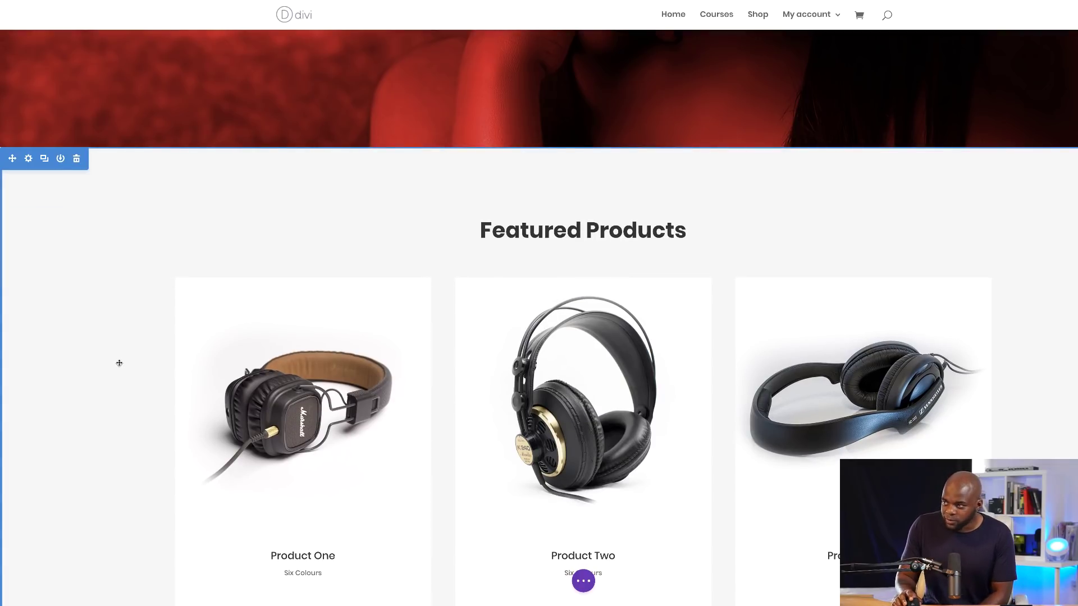
Step: Check the Make It Pop block on the Beats by Dre page and add a regular section with a quarter-quarter-half row below the products
scroll(66, 420, down, 2)
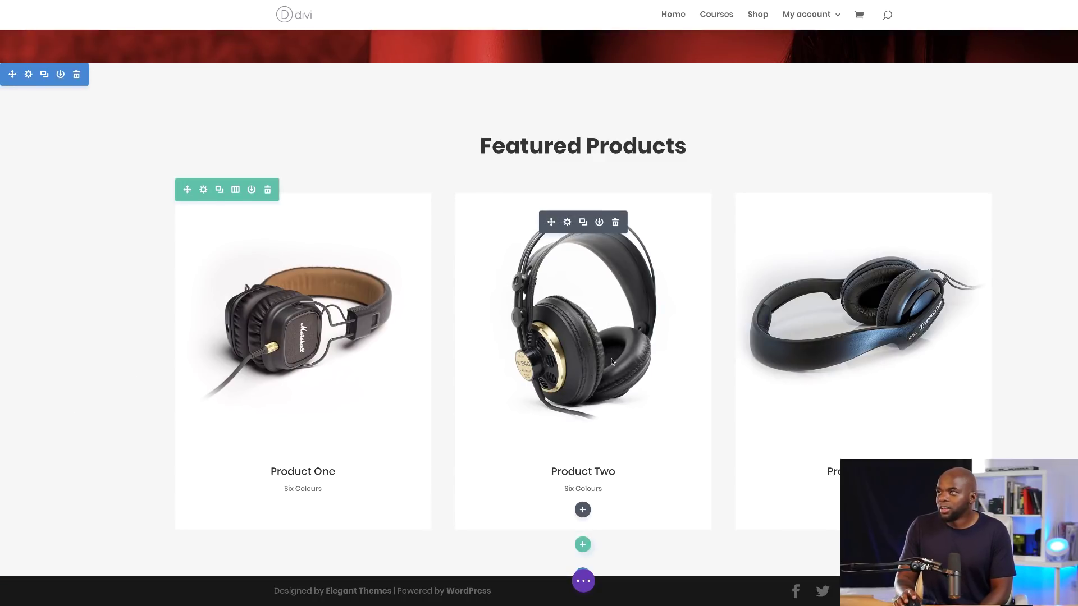
click(92, 10)
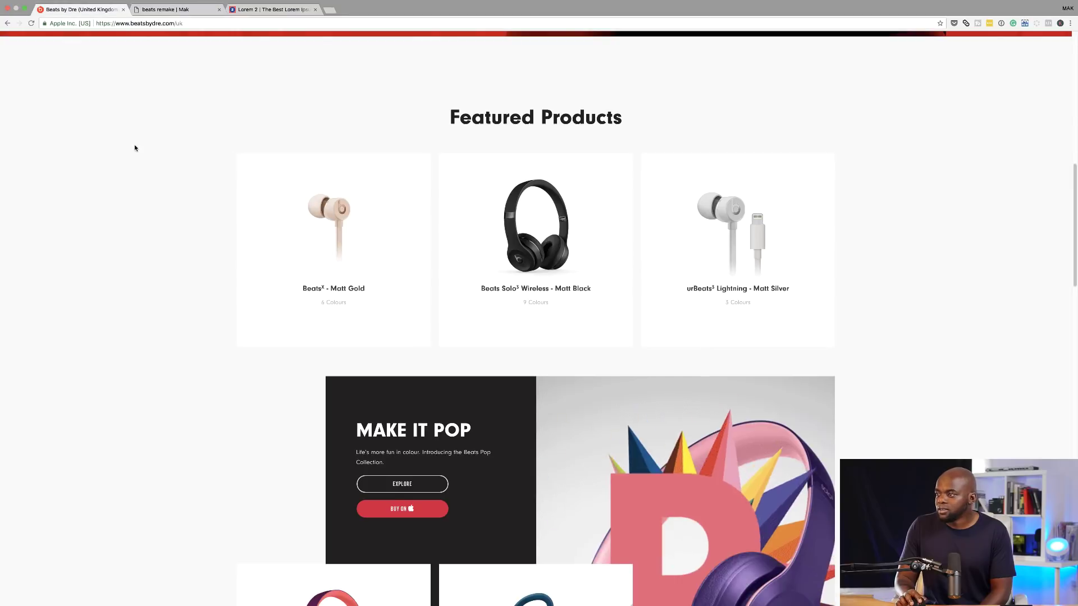
scroll(207, 335, down, 5)
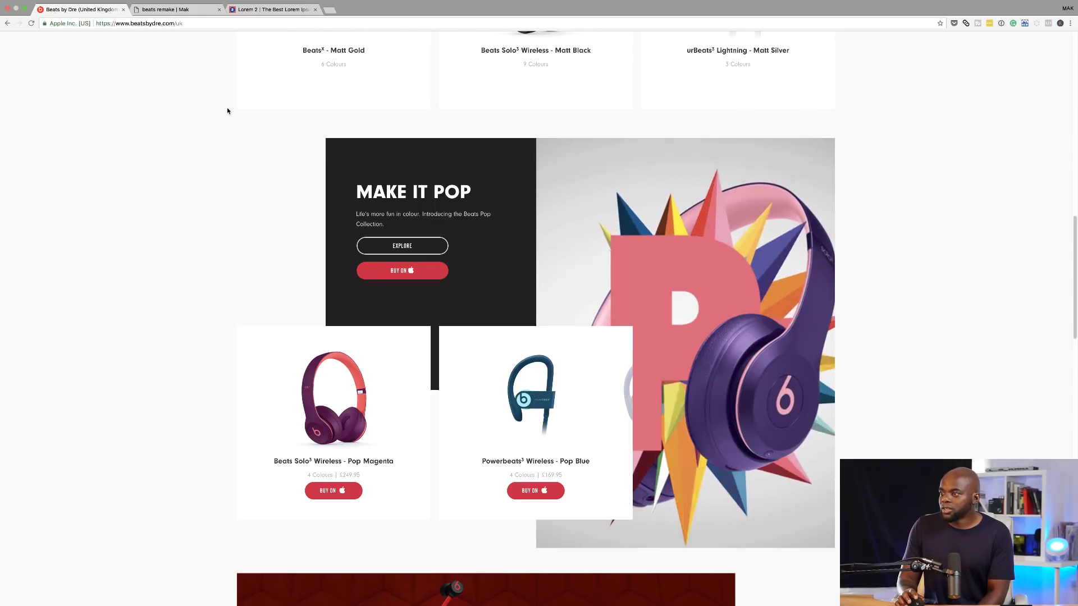
click(169, 9)
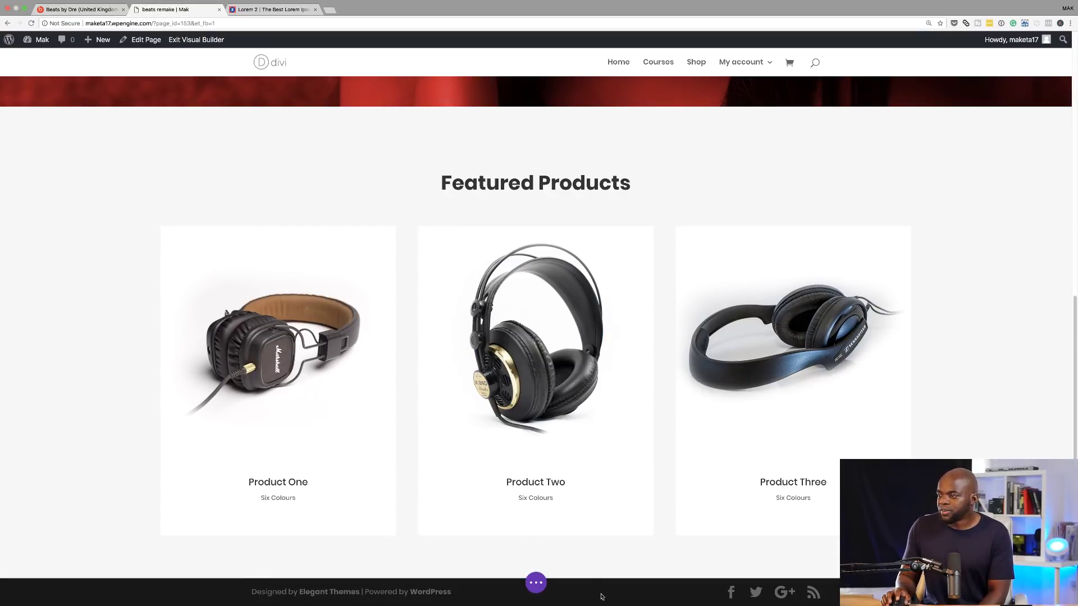
scroll(584, 483, up, 2)
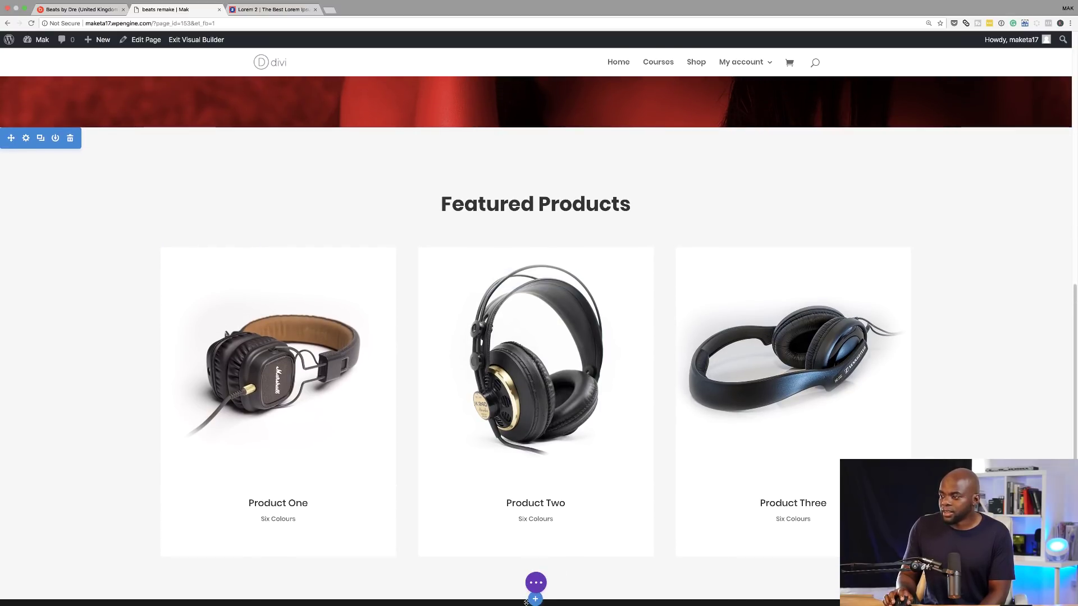
click(535, 600)
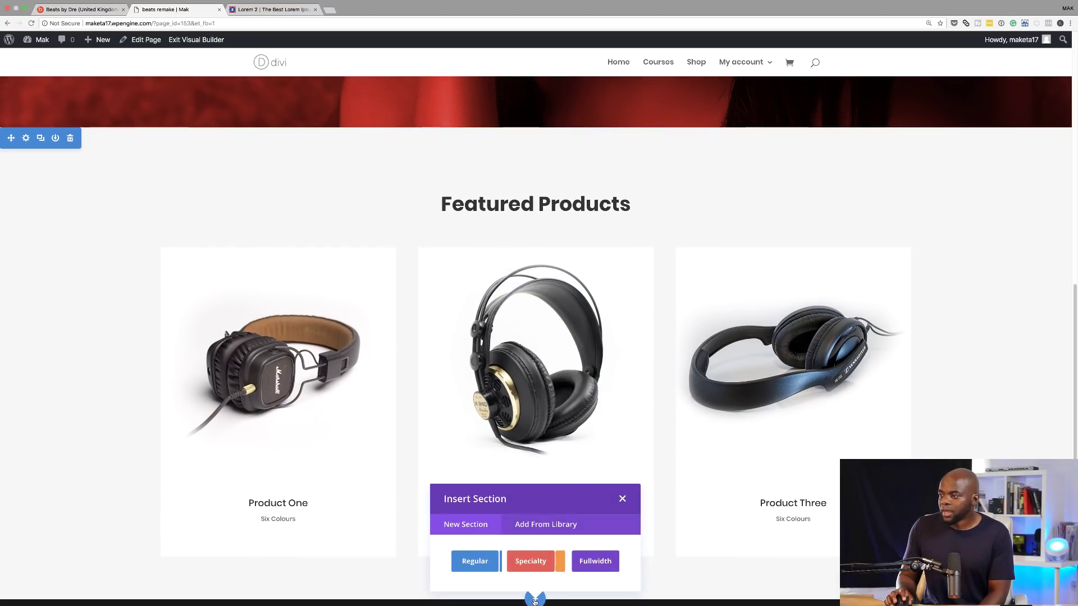
click(475, 561)
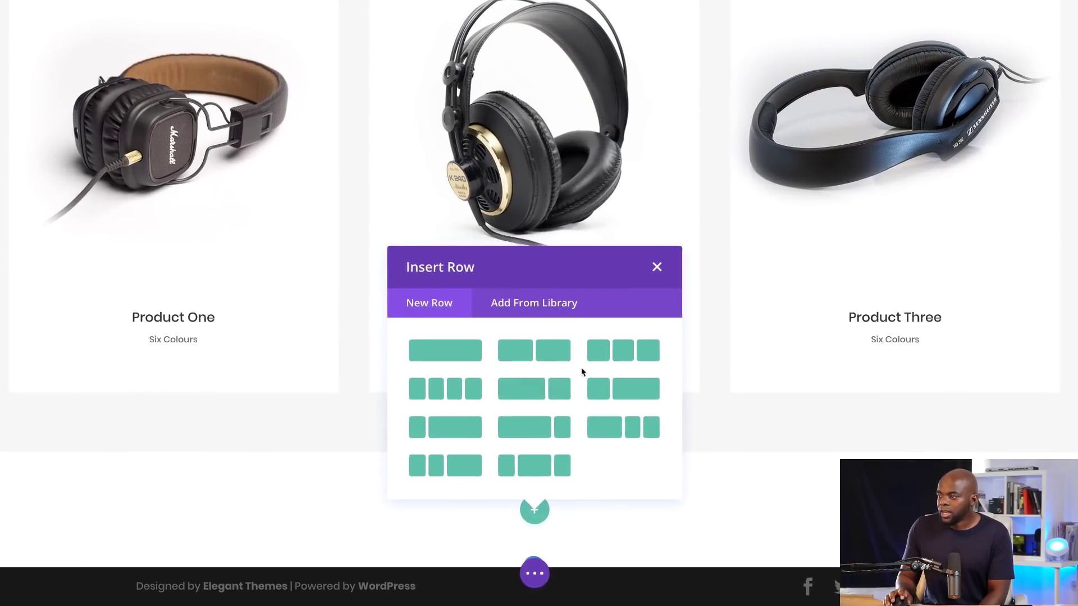
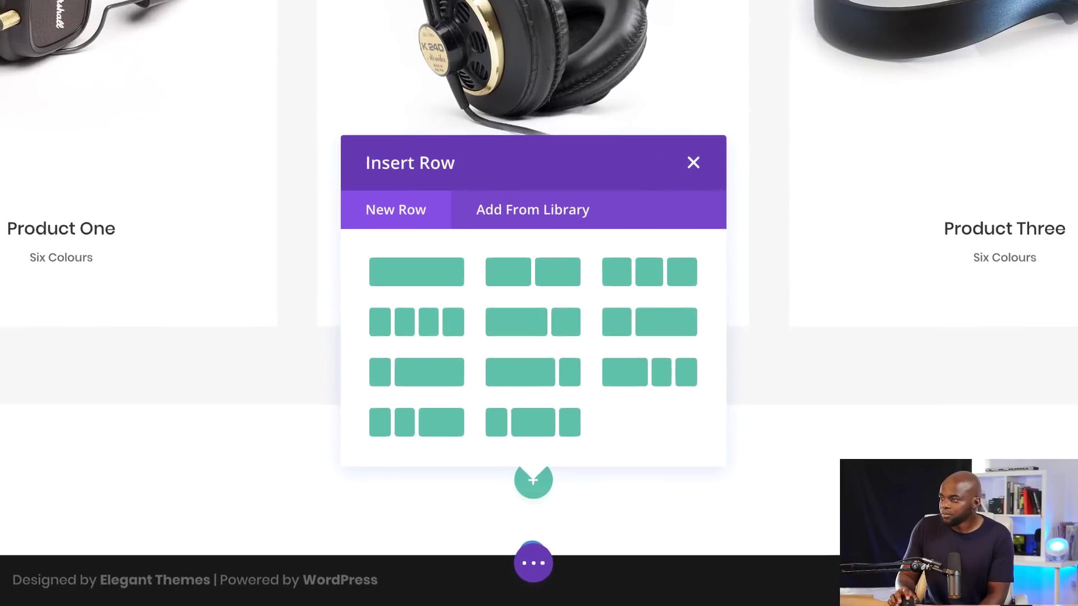
click(444, 426)
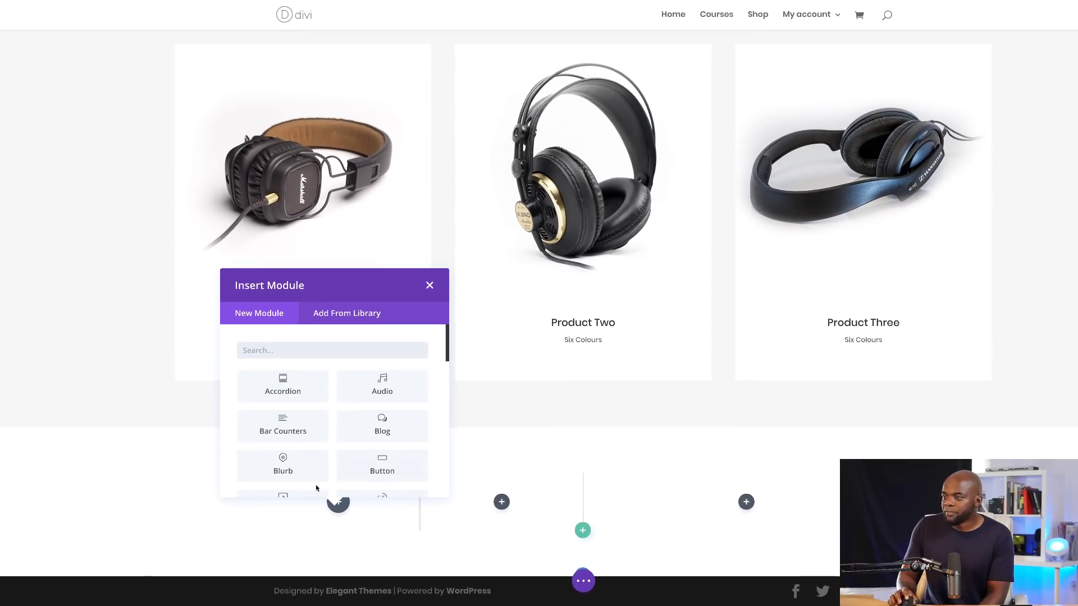
click(429, 287)
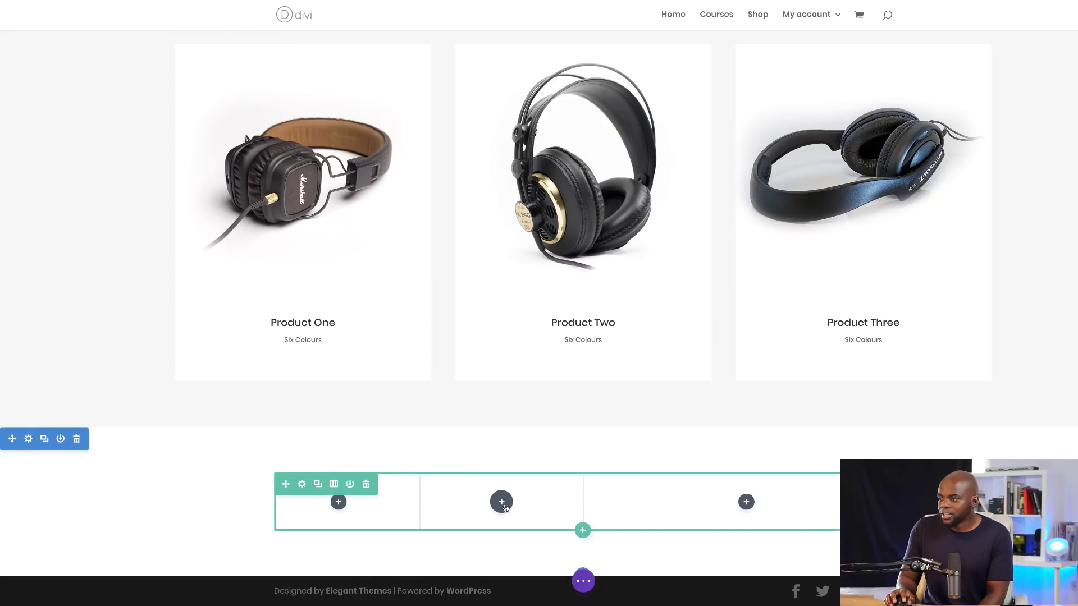
Step: Insert a Text module in the middle column of the new row
click(502, 504)
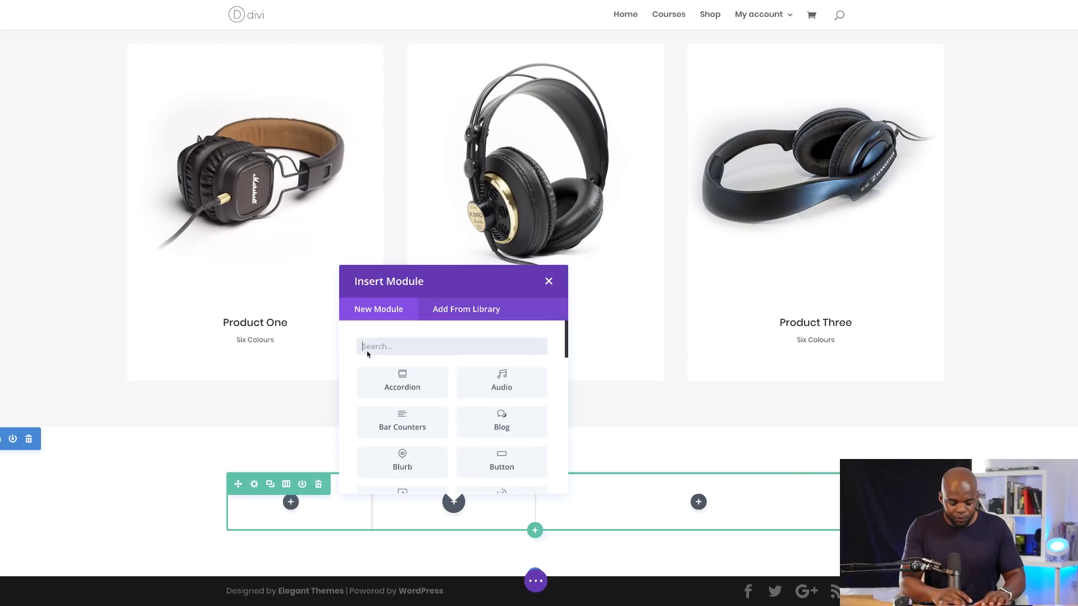
text(text)
click(403, 382)
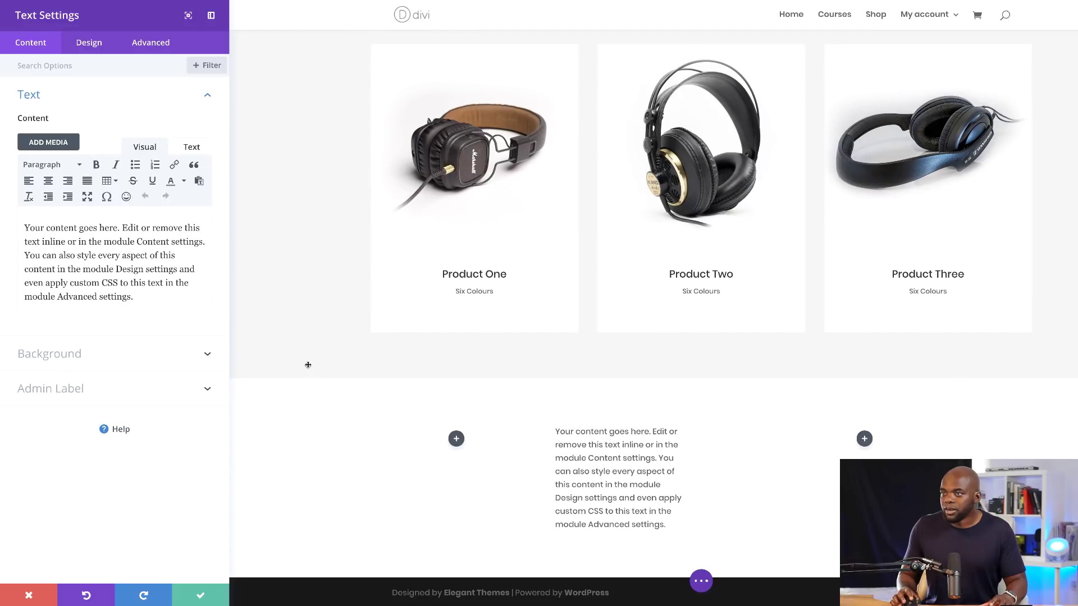
Step: Replace the placeholder's first sentence with "Make It Pop." on its own line and shorten the remaining text to its first sentence
drag(120, 229, 24, 227)
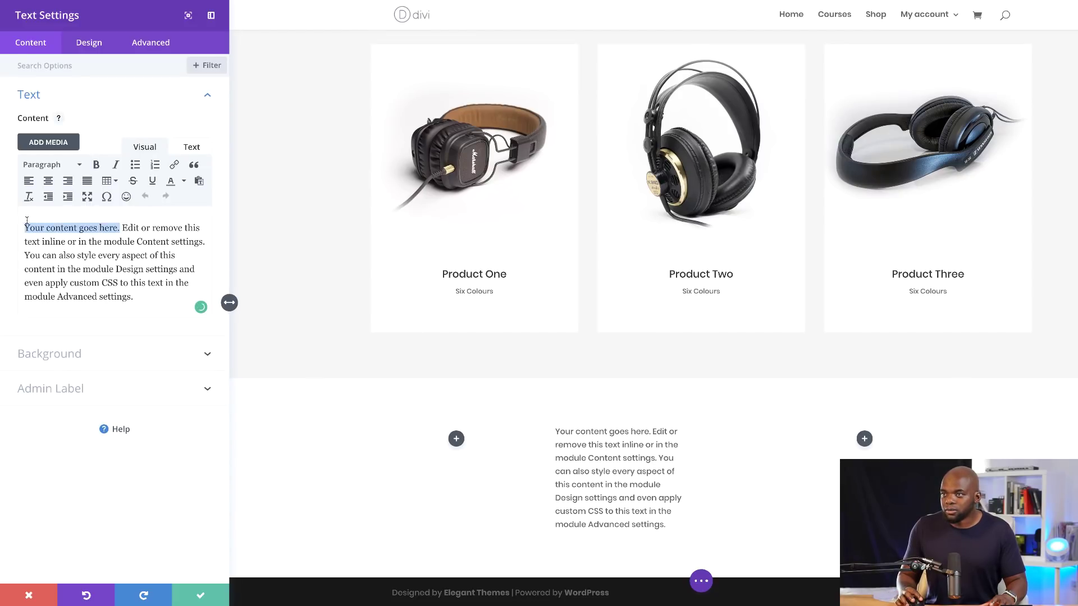
text(Make It Pop.)
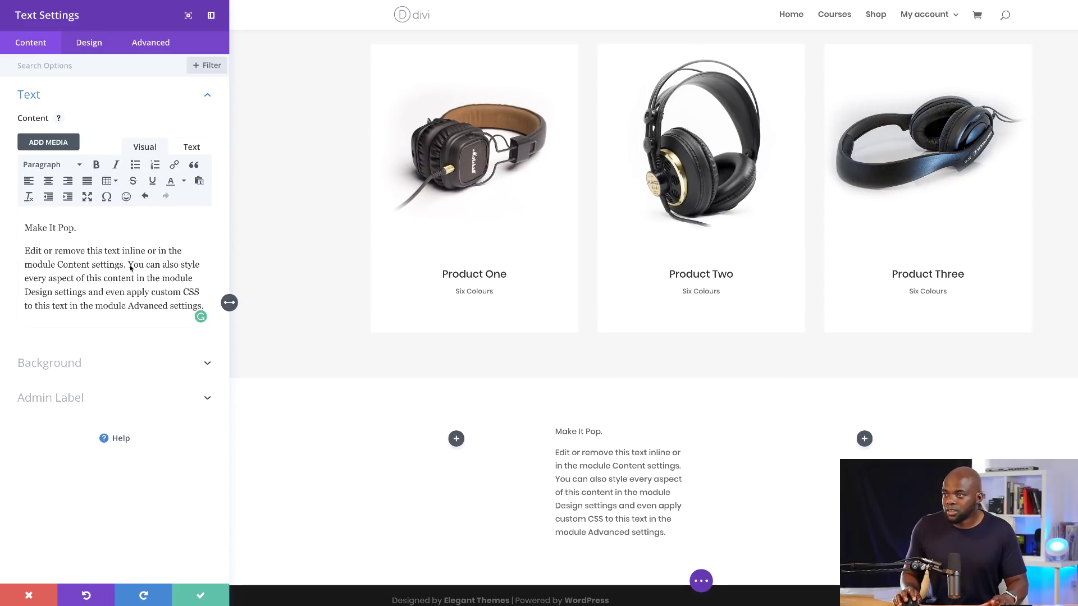
drag(130, 268, 186, 315)
key(BackSpace)
click(84, 228)
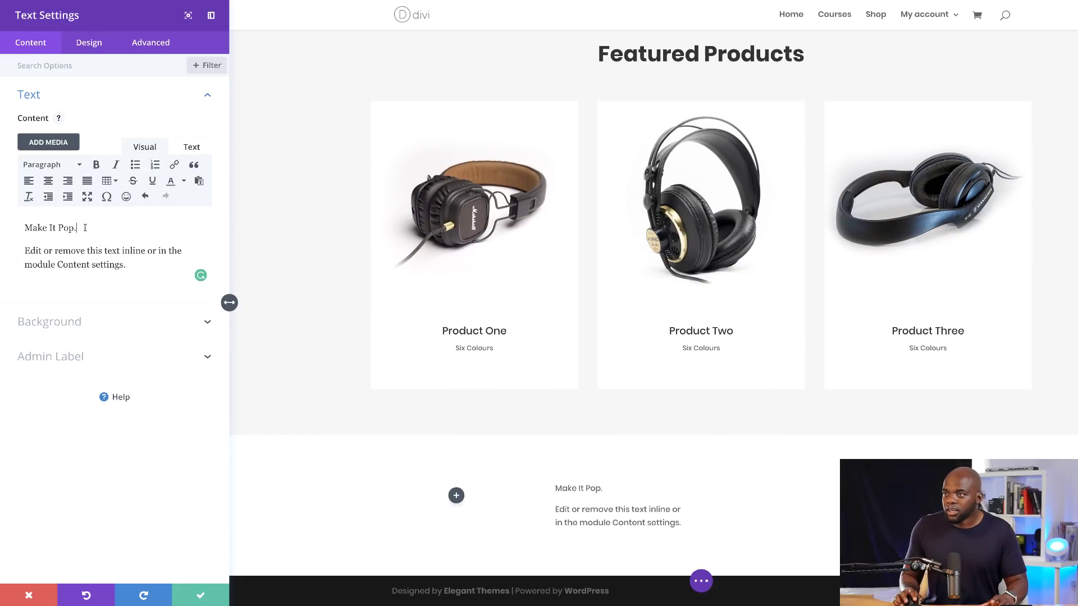
Step: Wrap "Make It Pop." in <h3> tags in the module's HTML content
click(192, 146)
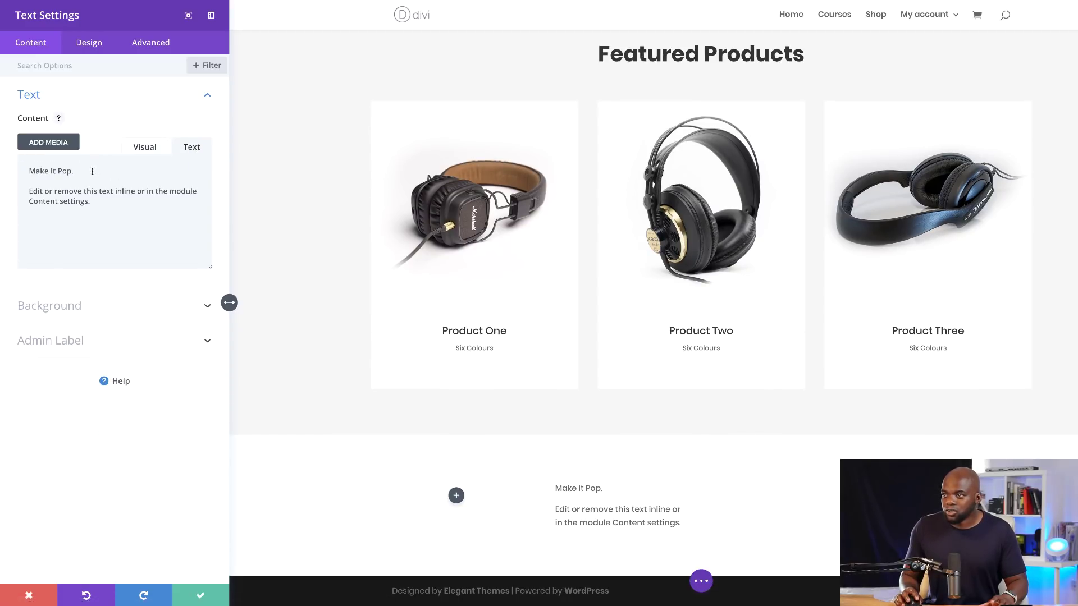
text(</h3>)
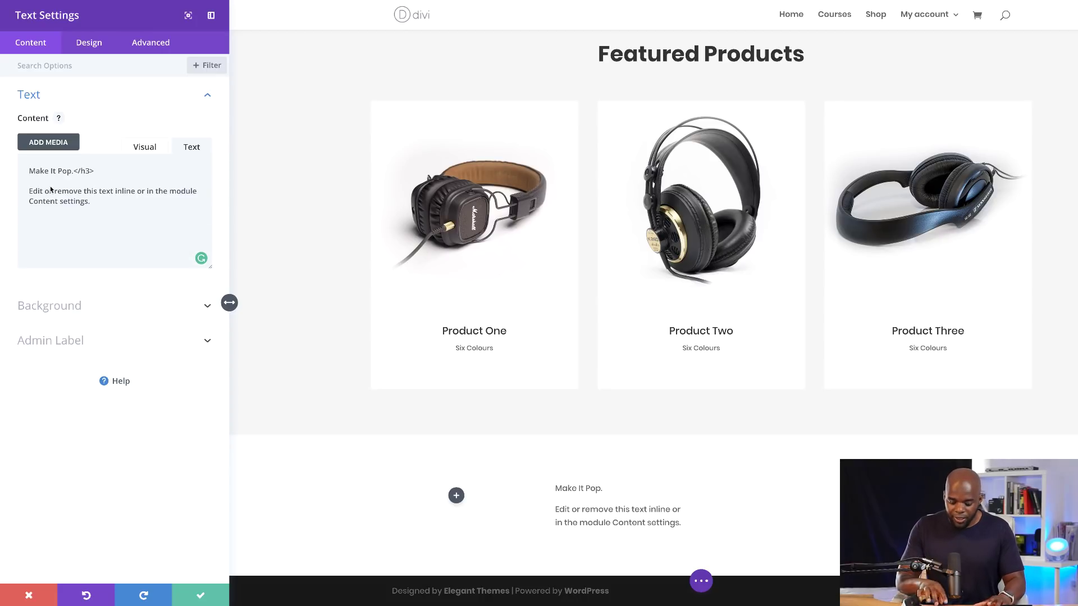
key(Home)
text(<h3>)
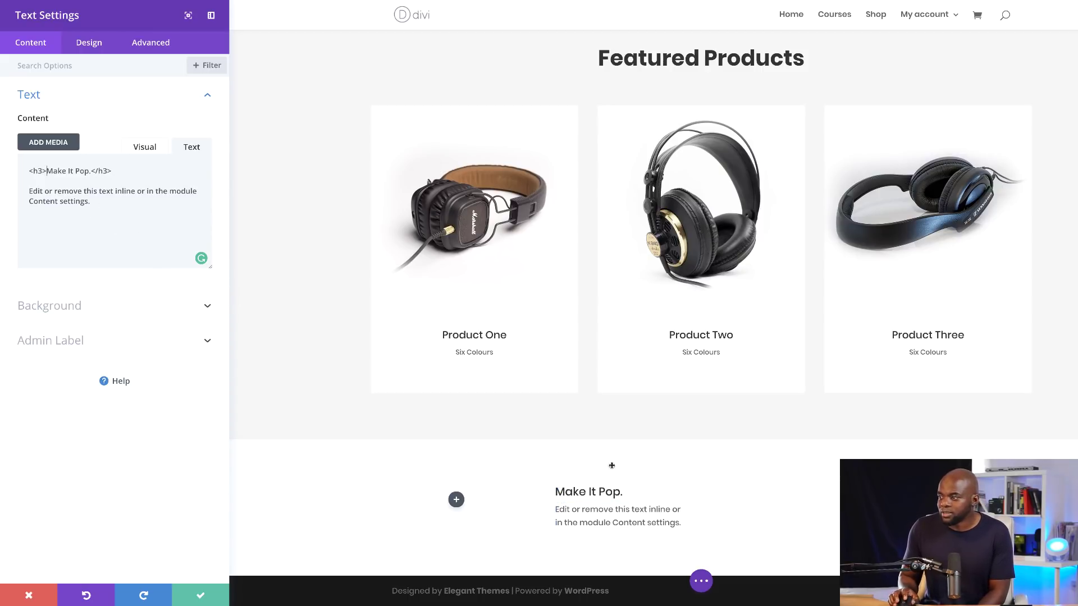
Step: Style the Make It Pop H3 heading with bold weight, all-uppercase letters and 32px text size
click(100, 44)
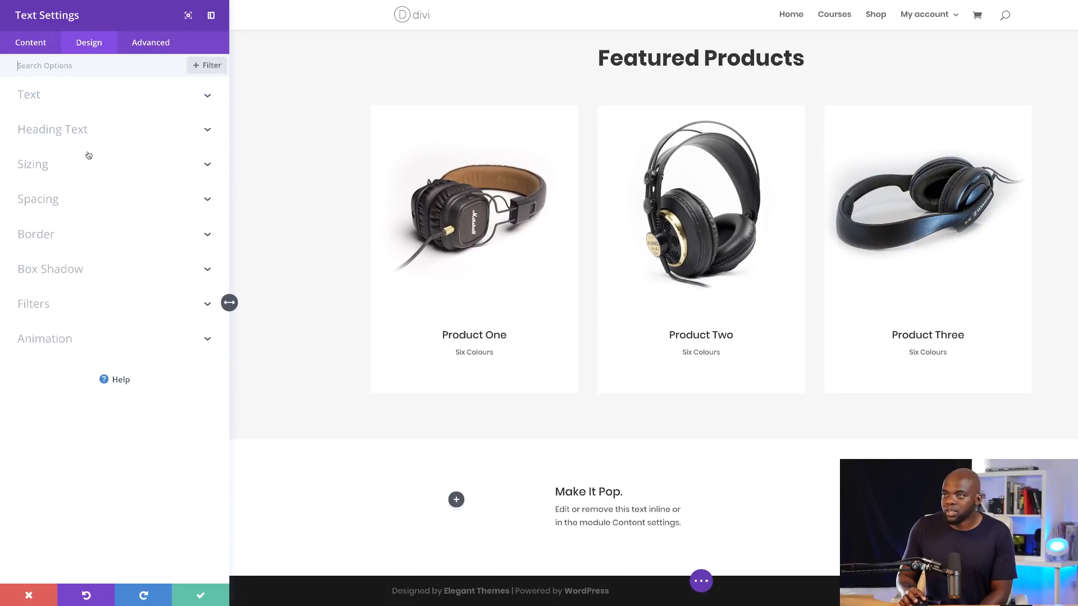
click(74, 133)
click(94, 104)
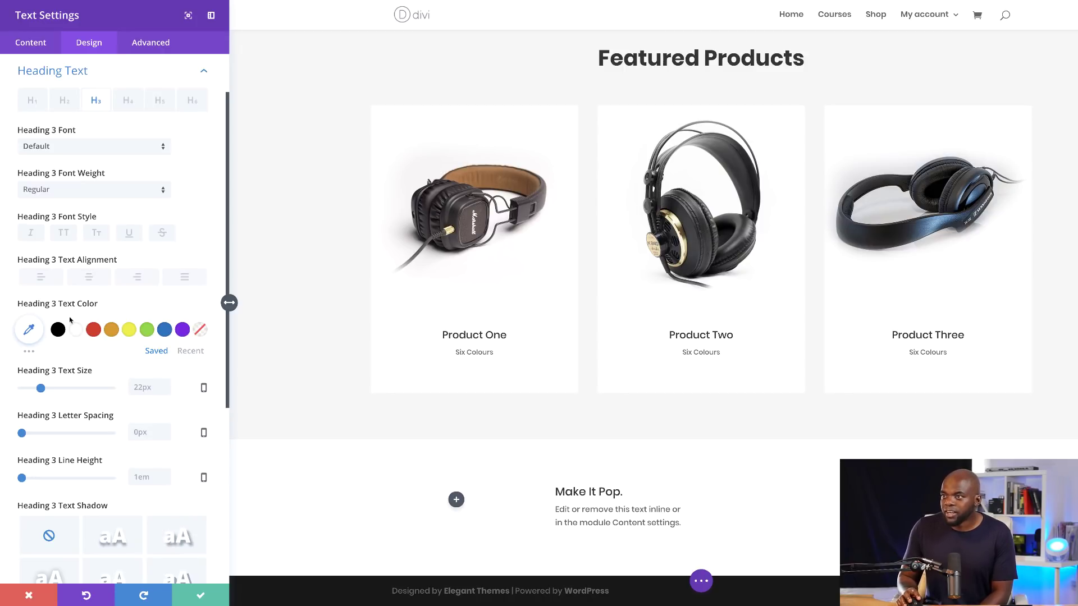
click(108, 213)
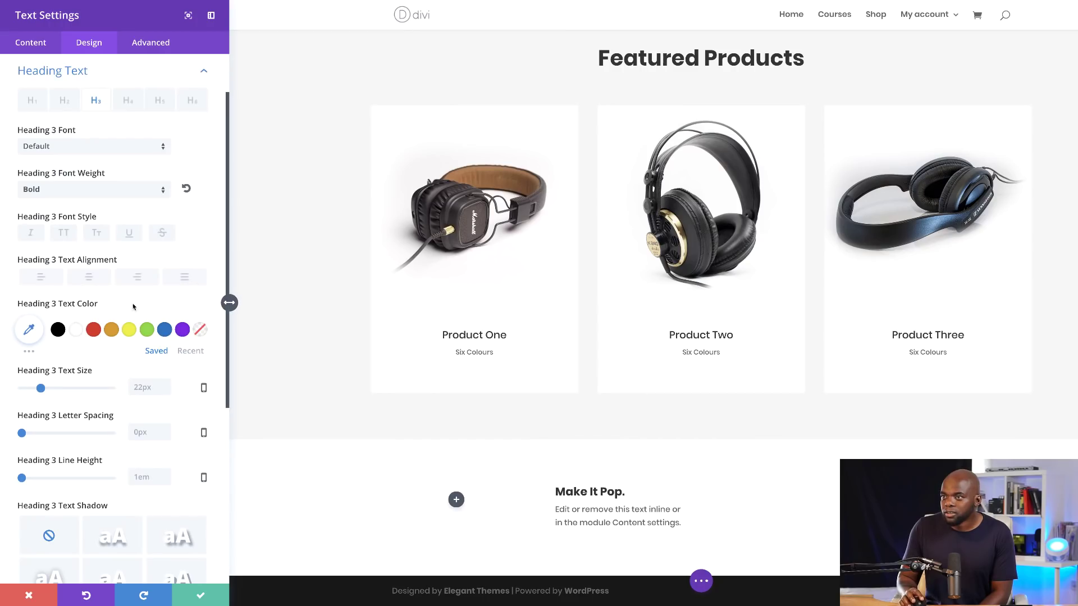
click(64, 233)
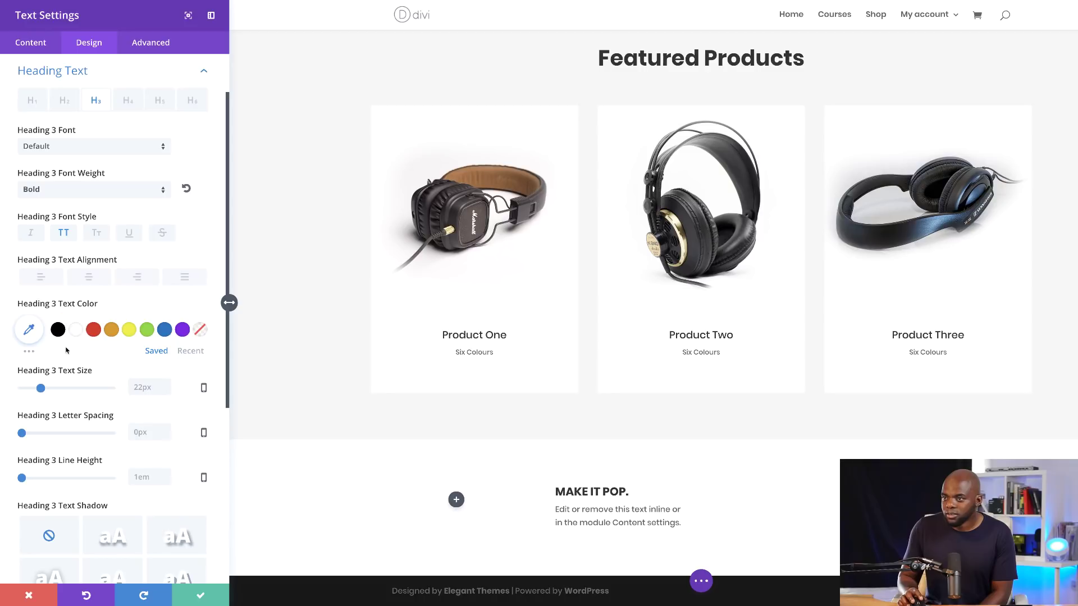
drag(44, 392, 50, 391)
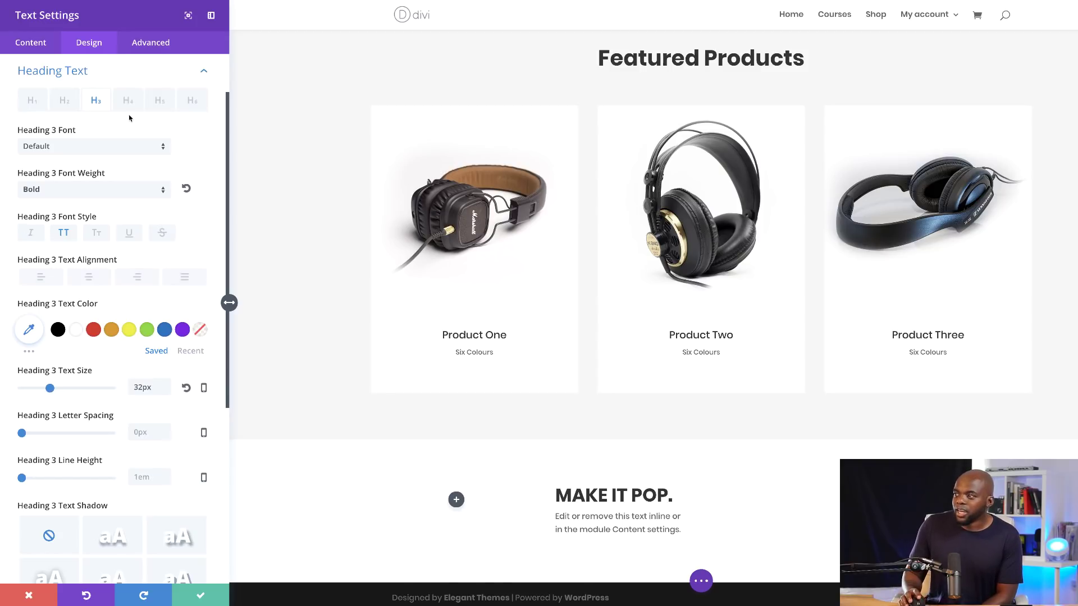
Step: Save the Make It Pop text settings and copy the Featured Products section's styles onto the section containing Make It Pop
click(201, 596)
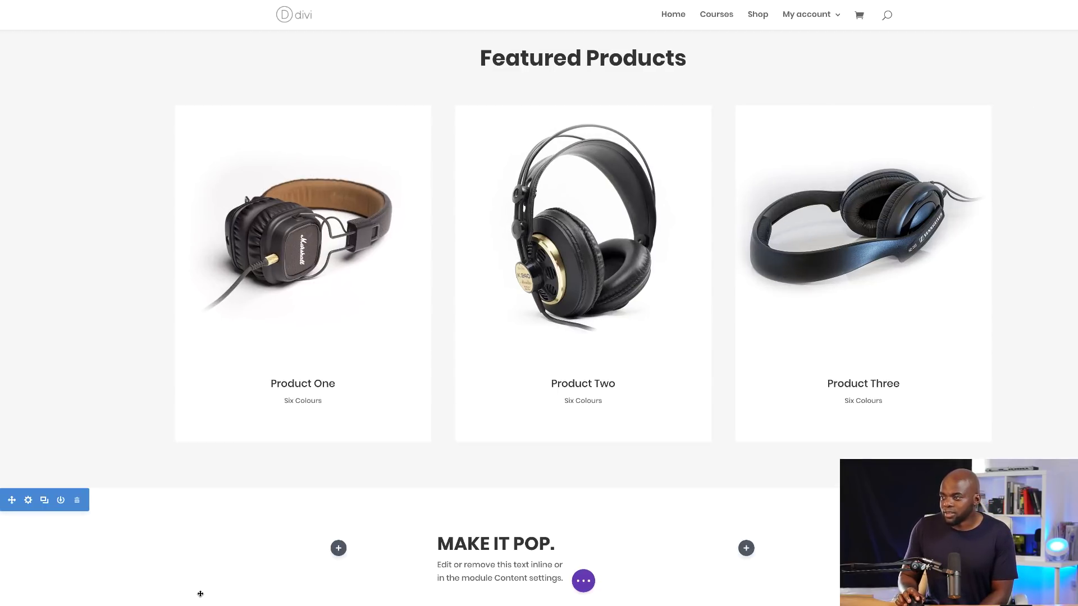
scroll(140, 532, down, 1)
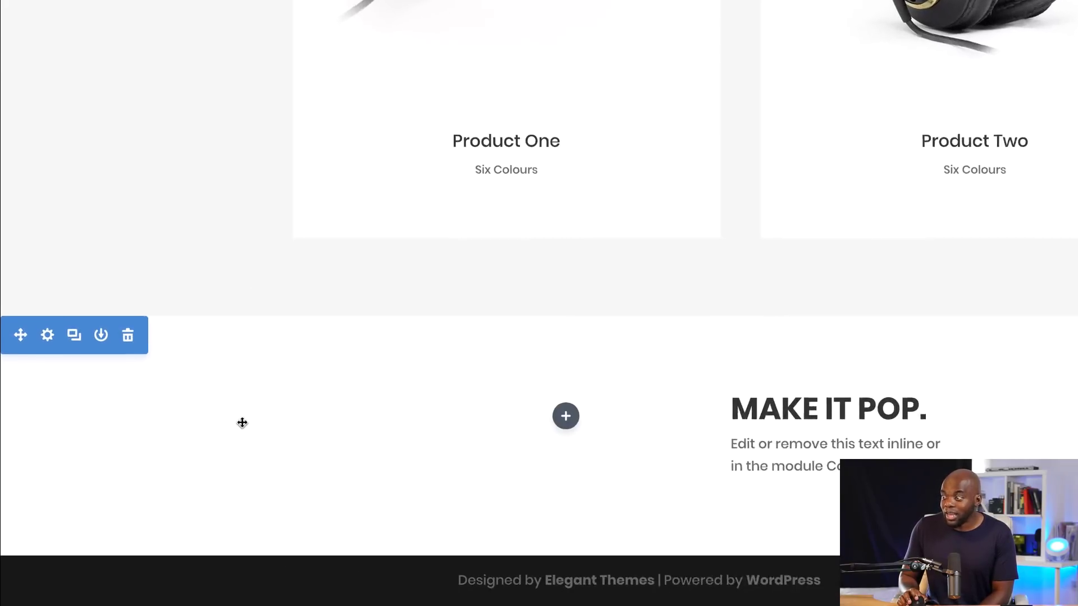
scroll(268, 397, up, 12)
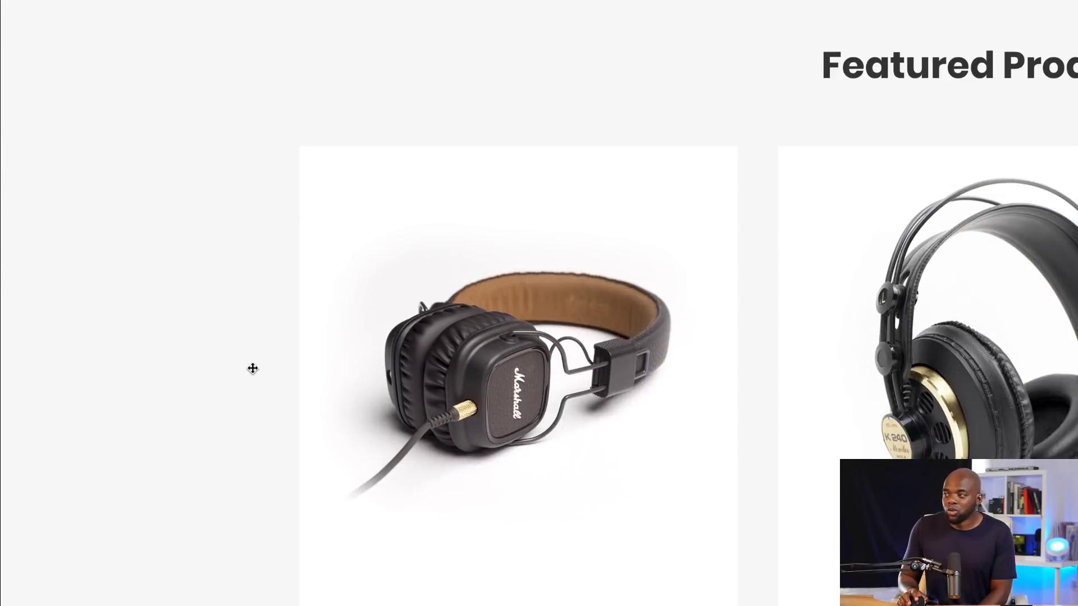
scroll(101, 442, down, 6)
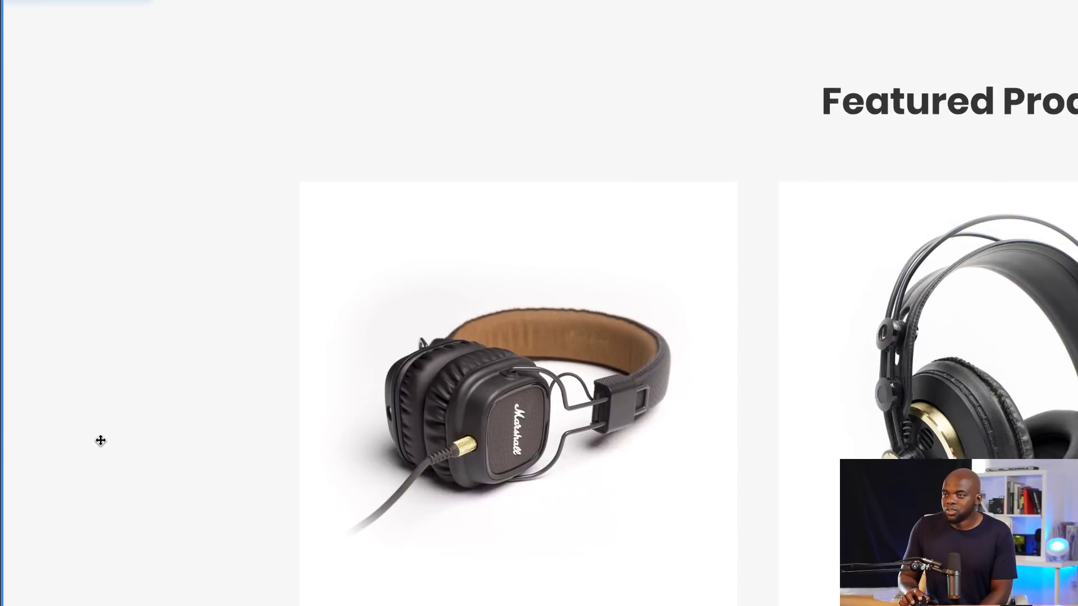
scroll(101, 437, up, 3)
right_click(106, 104)
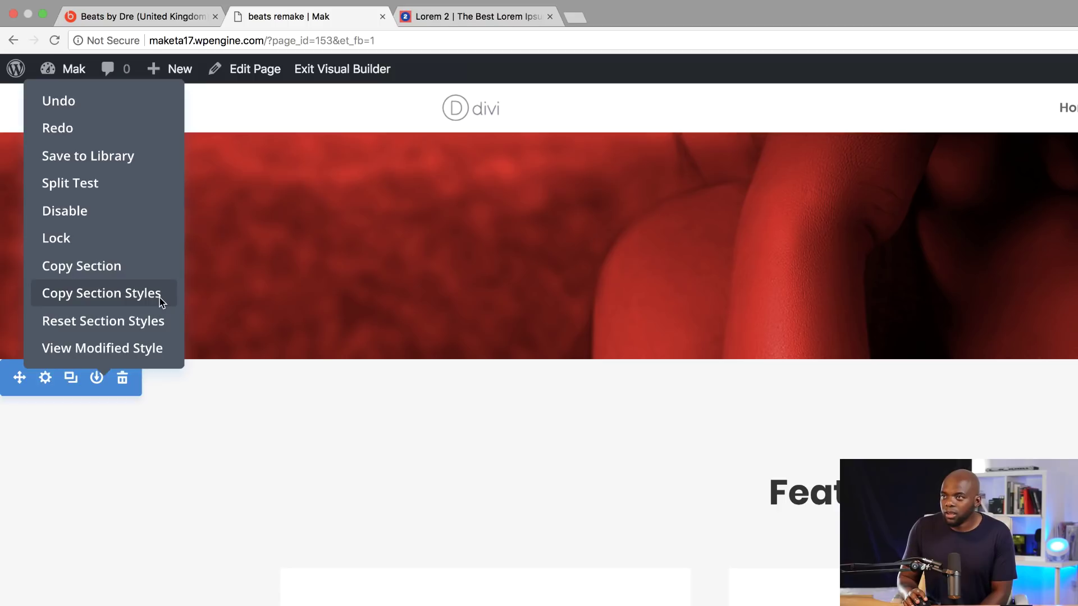
click(159, 298)
scroll(159, 298, down, 6)
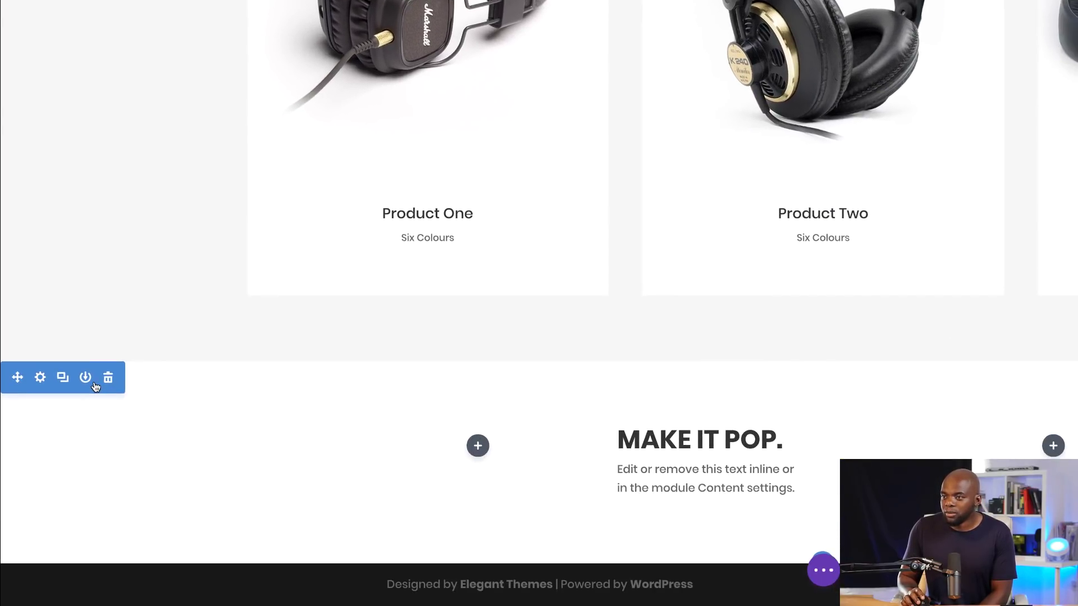
right_click(94, 384)
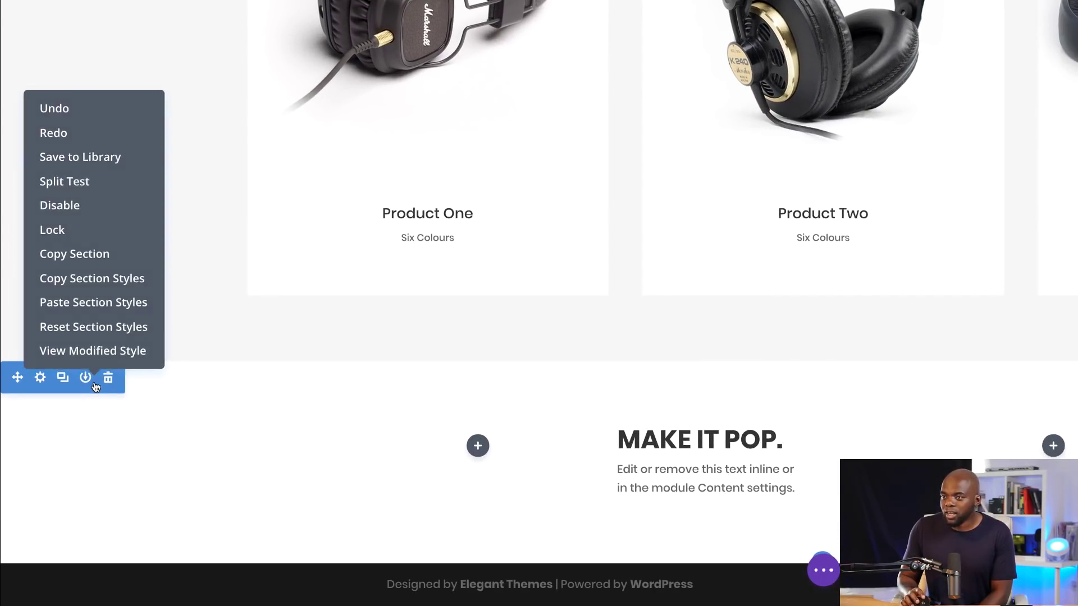
click(103, 302)
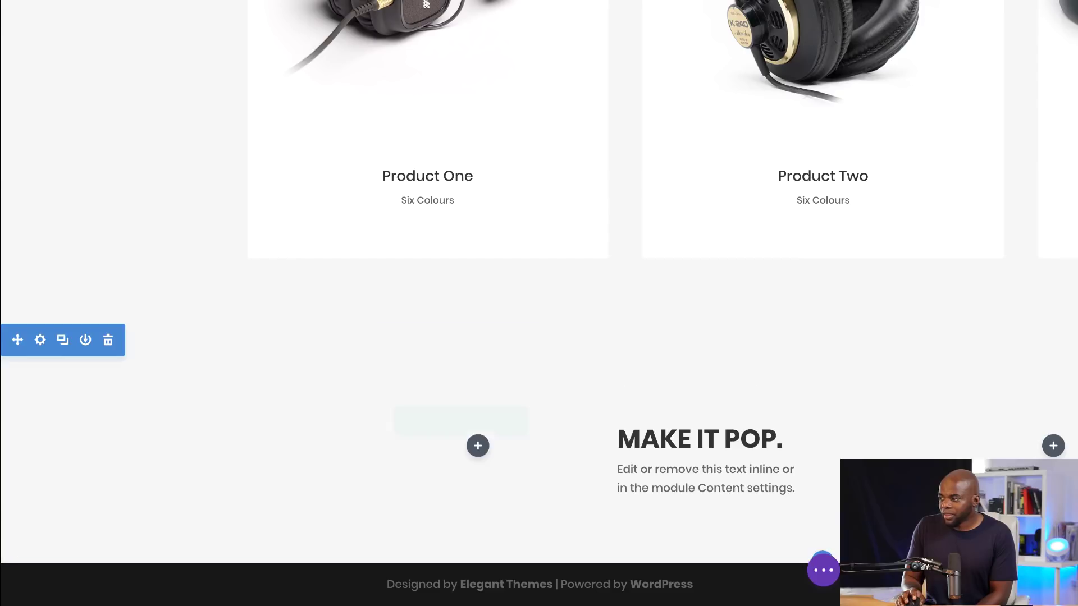
Step: Insert an Image module in the Make It Pop row's third column, using the painted-face photo from the media library, and save it
click(1053, 445)
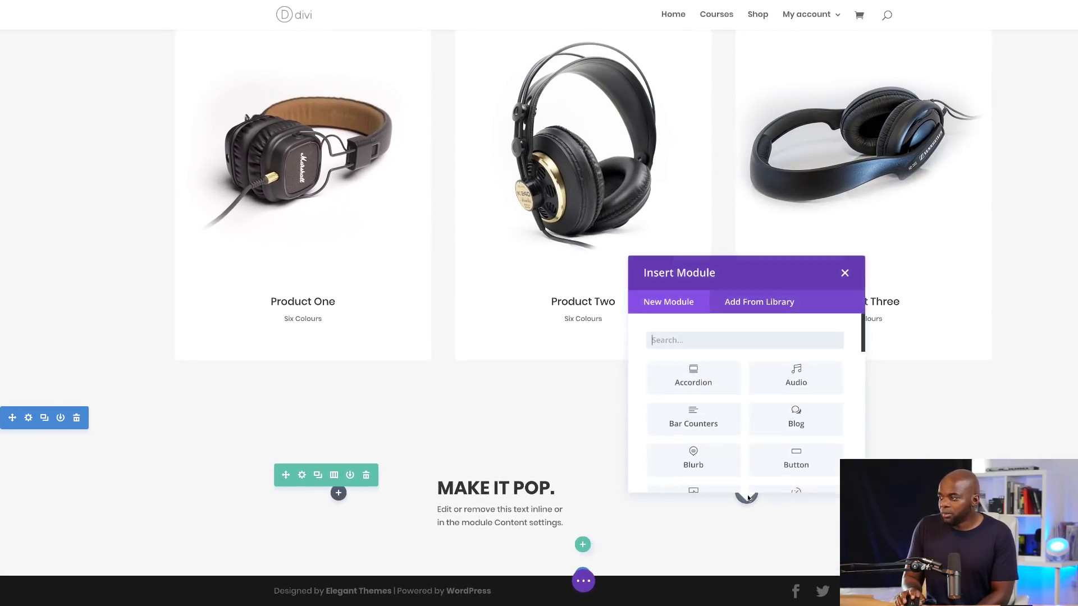
text(image)
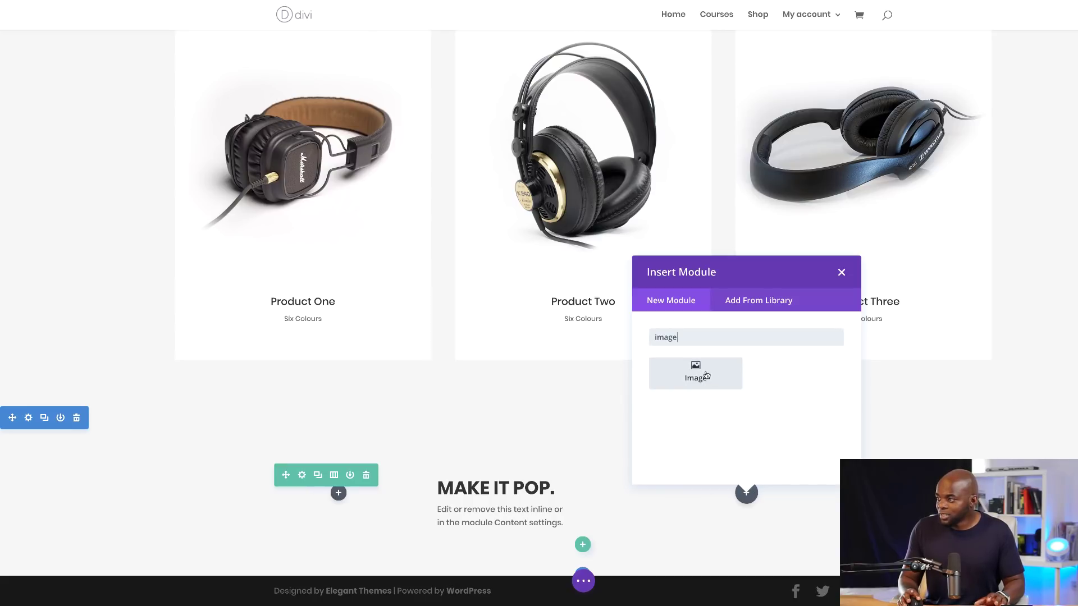
click(706, 376)
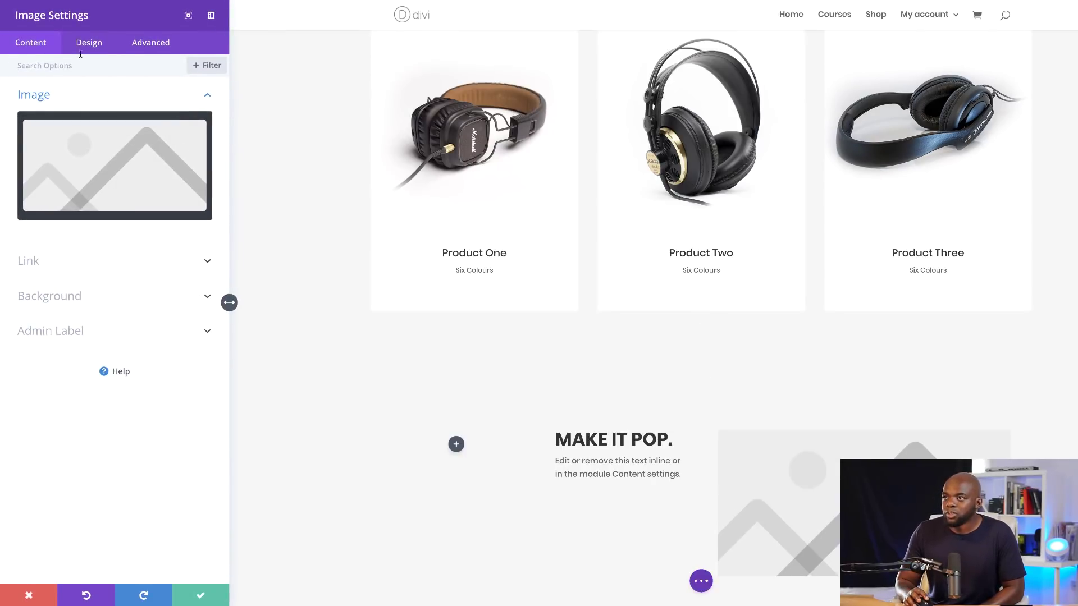
click(111, 150)
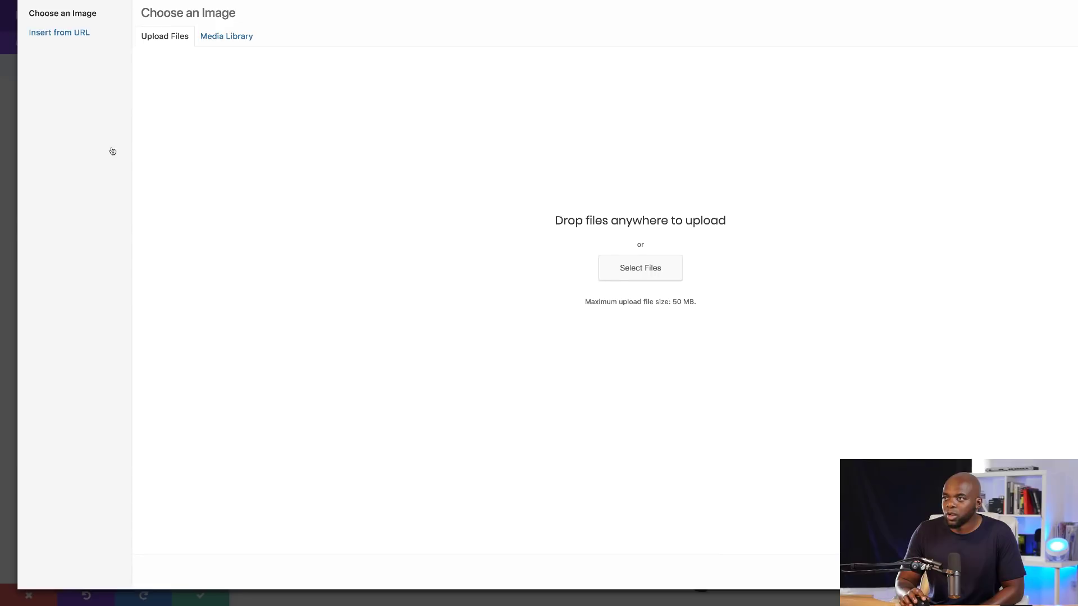
click(214, 39)
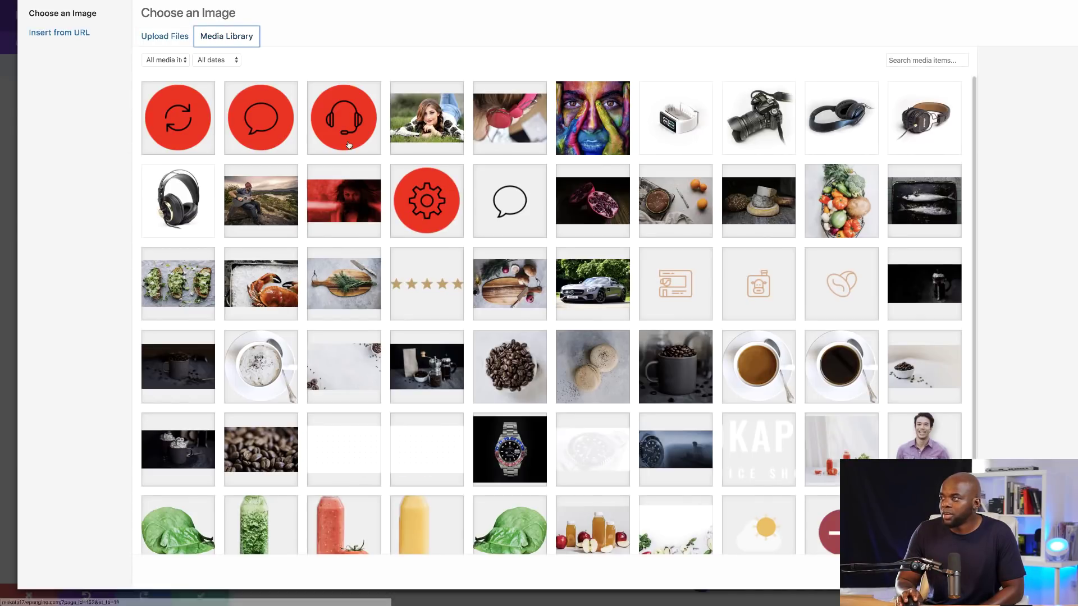
click(575, 125)
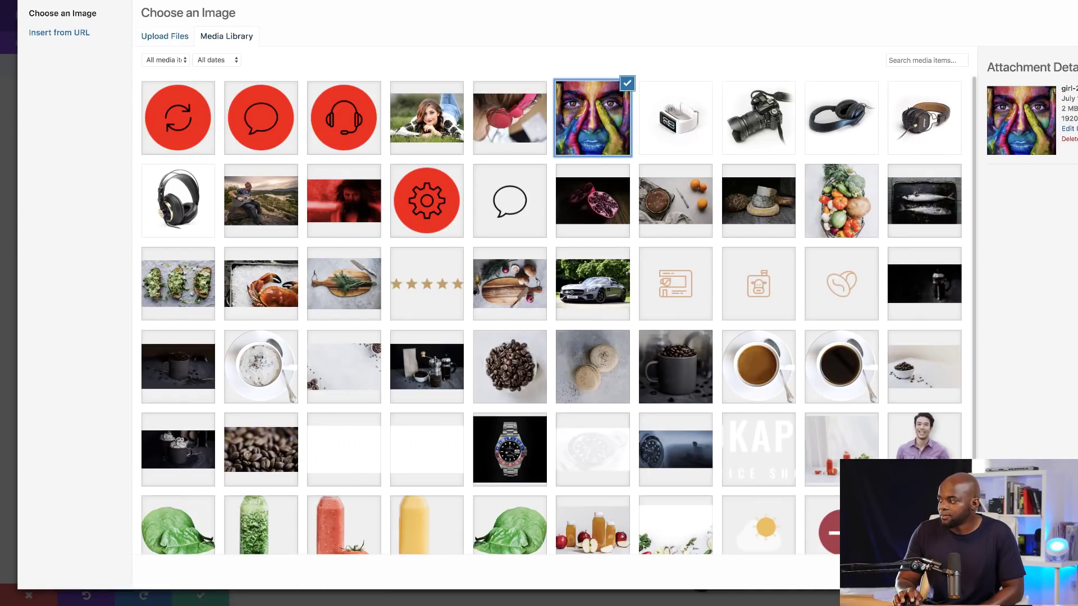
click(1066, 572)
scroll(654, 303, down, 3)
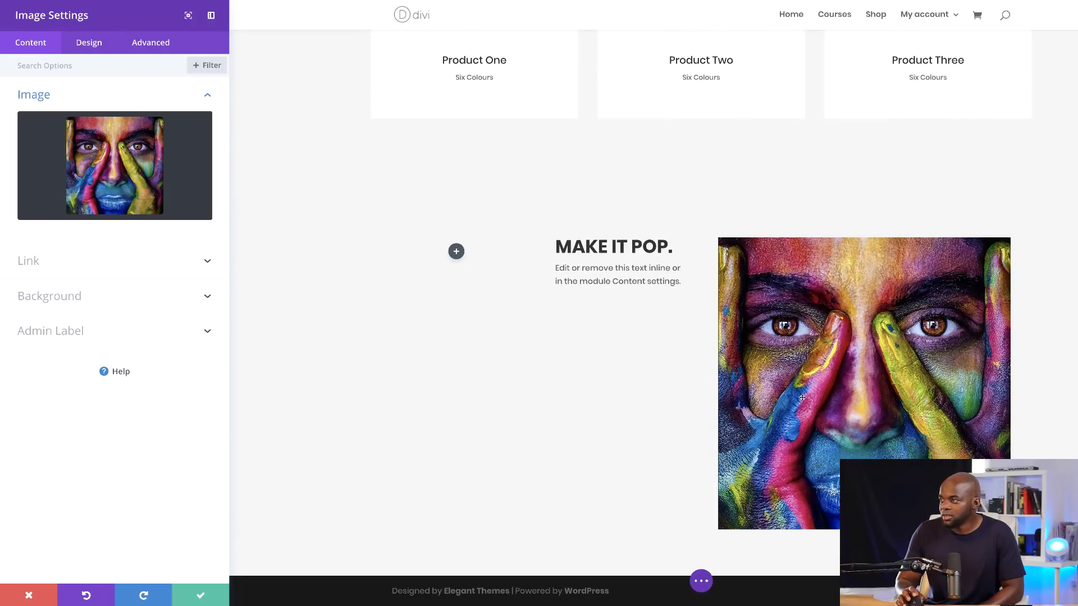
click(201, 597)
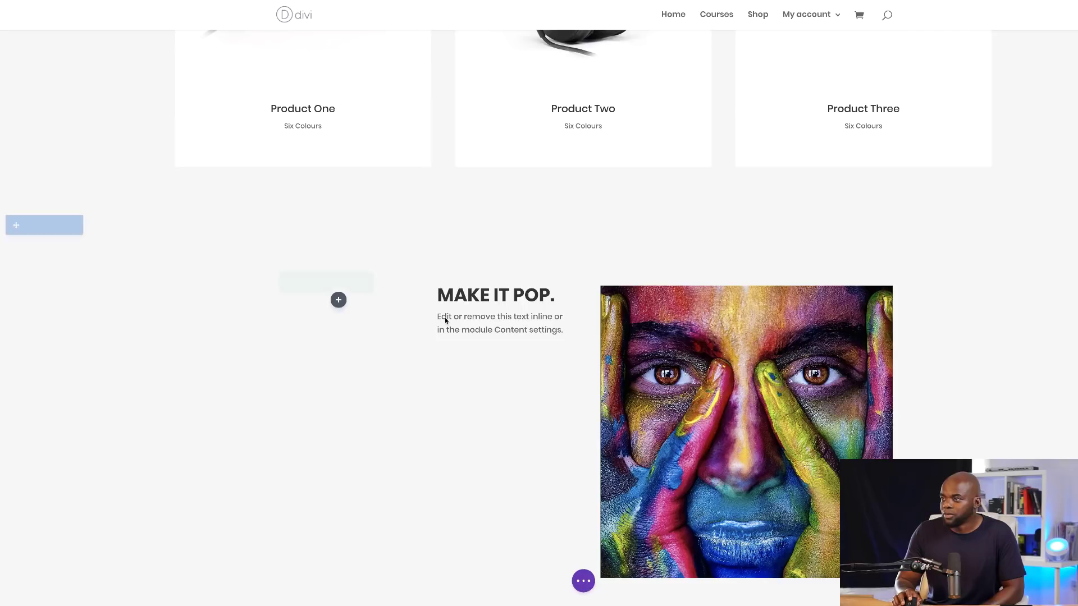
Step: Copy the row styles from the three-product row and paste them onto the Make It Pop row
scroll(423, 292, up, 5)
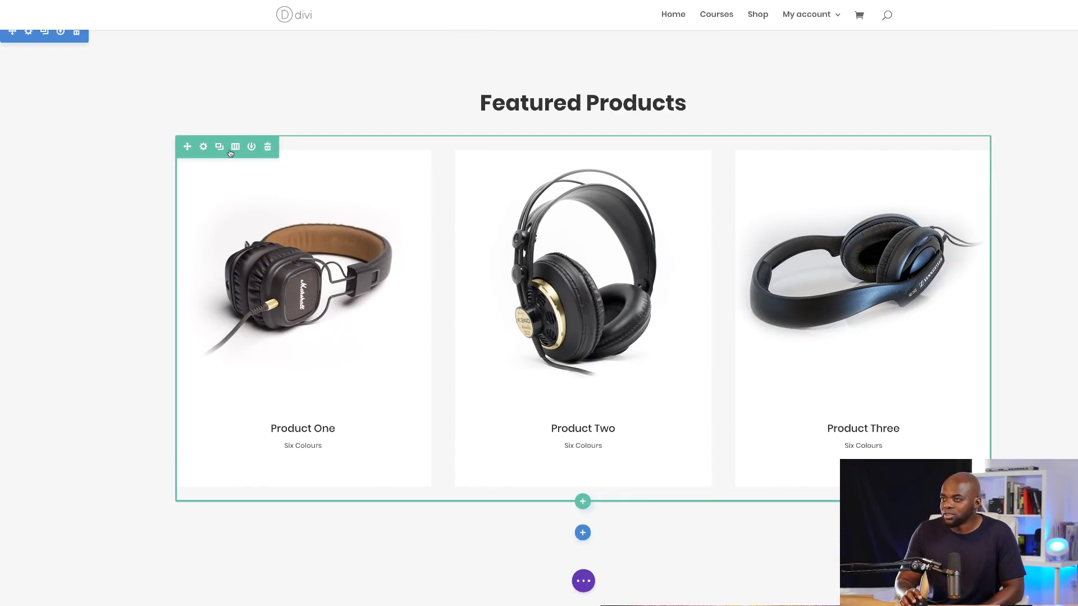
right_click(232, 156)
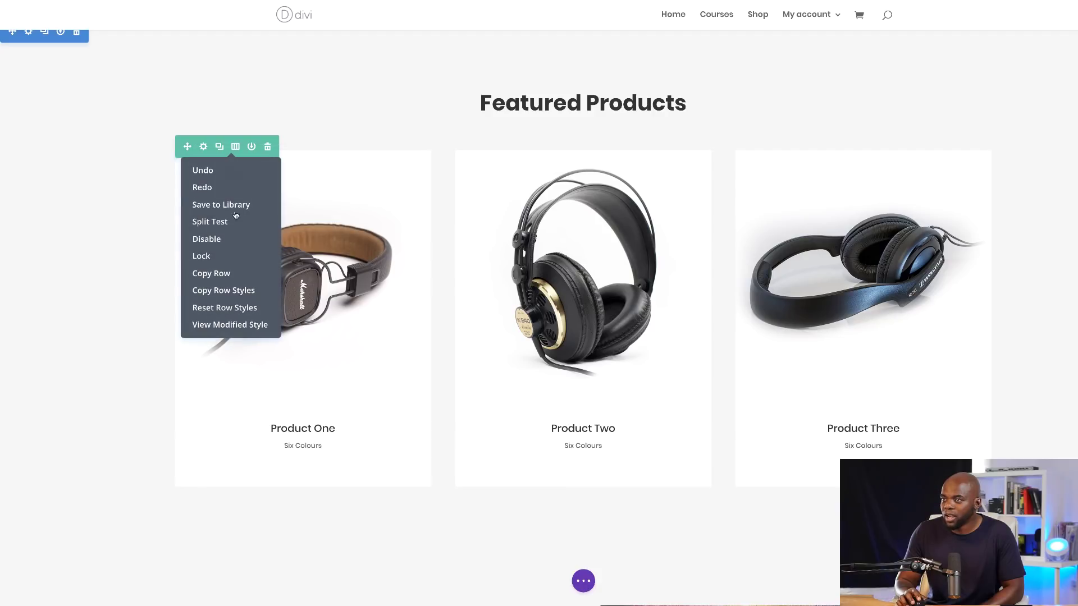
click(251, 294)
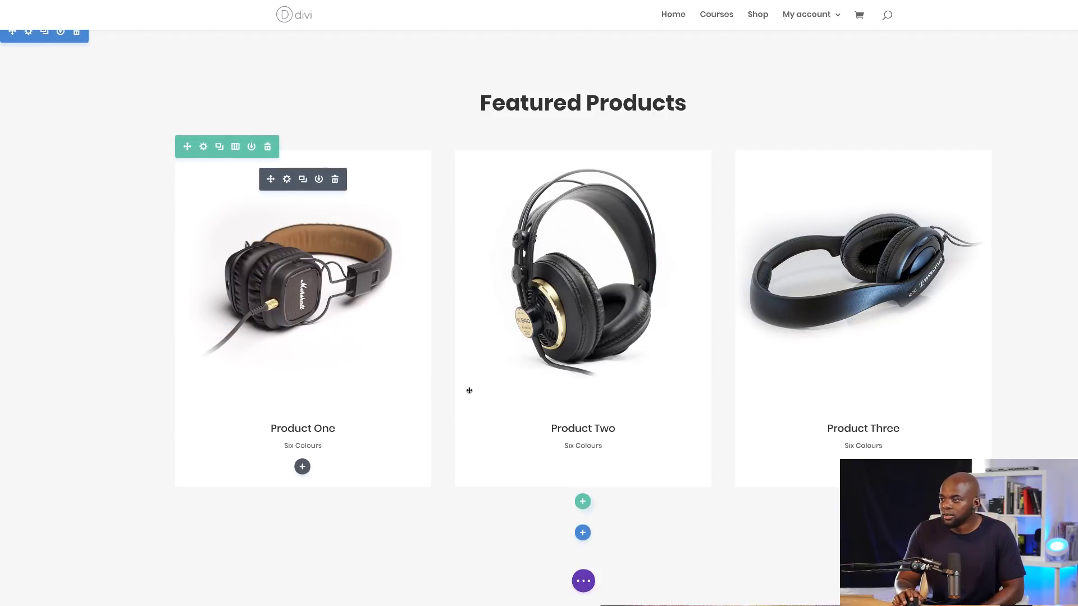
scroll(470, 386, down, 6)
right_click(343, 246)
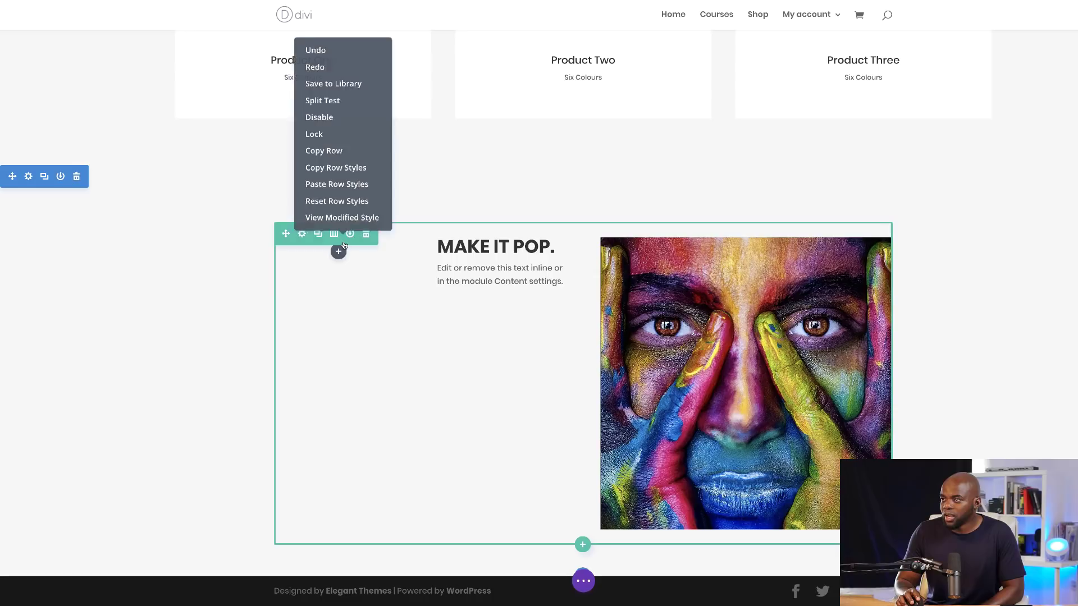
click(355, 187)
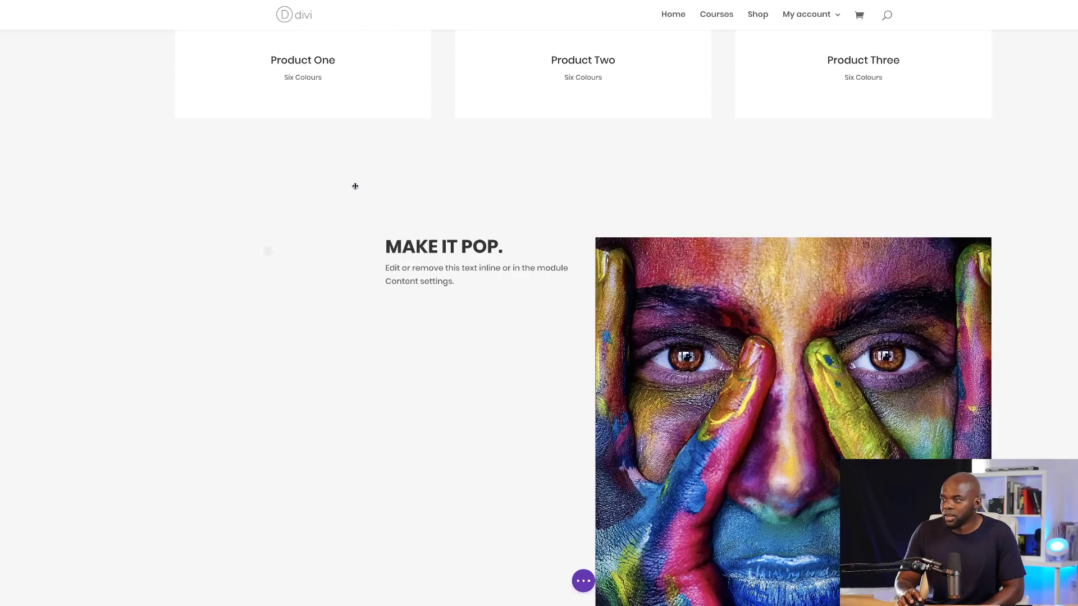
Step: Give the Make It Pop Text module a dark grey #212121 background color
scroll(481, 370, down, 2)
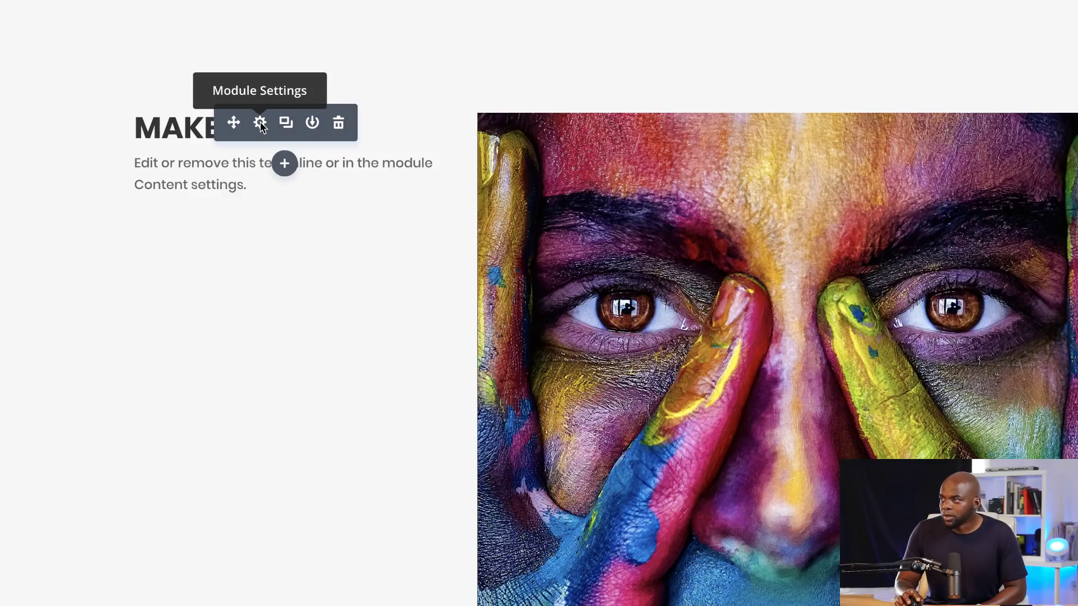
click(259, 123)
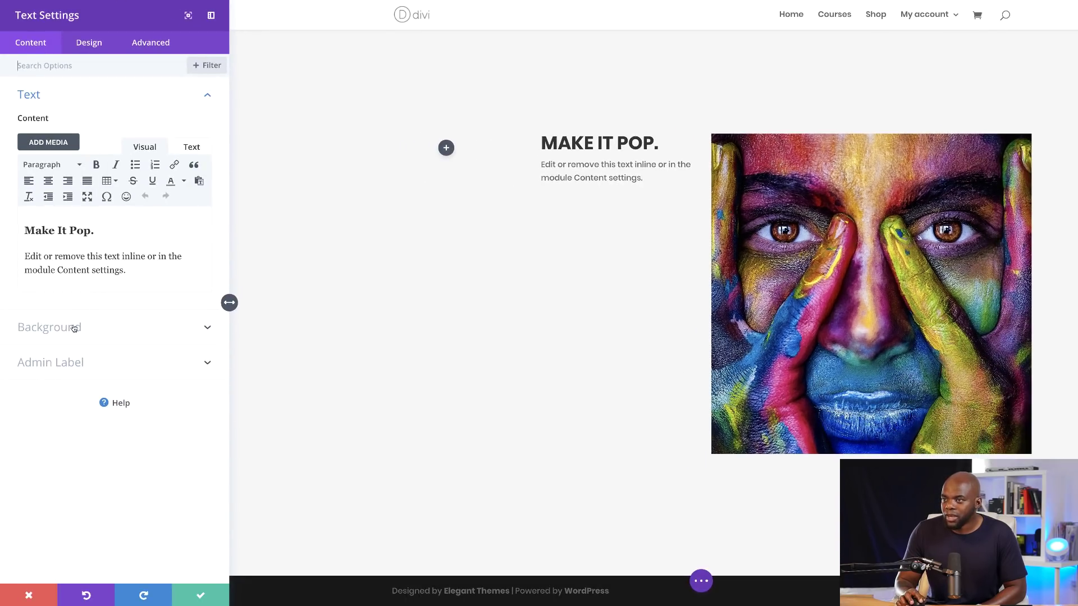
click(73, 328)
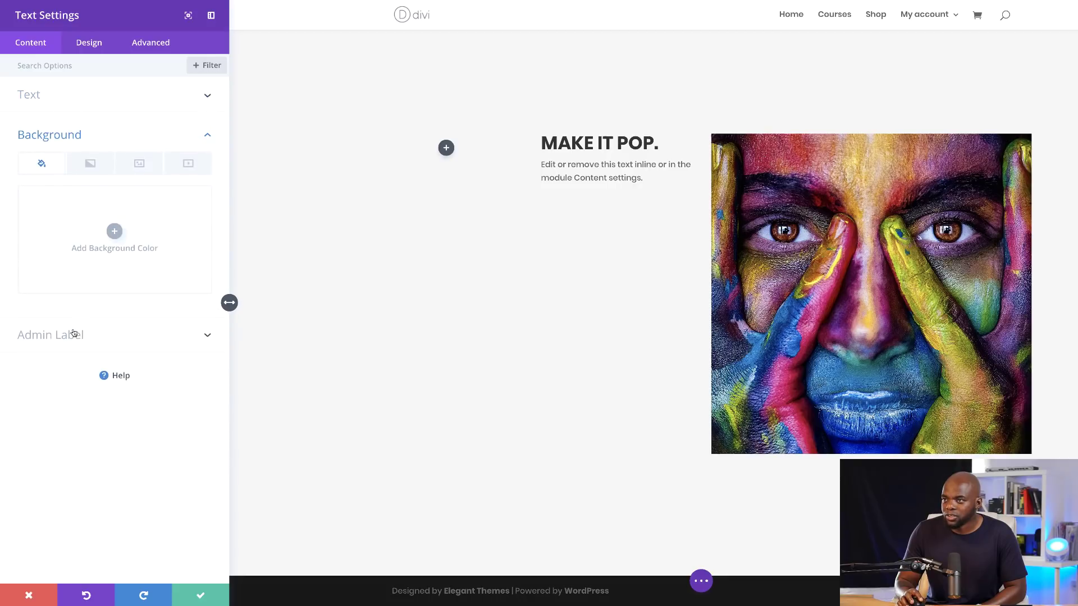
click(113, 230)
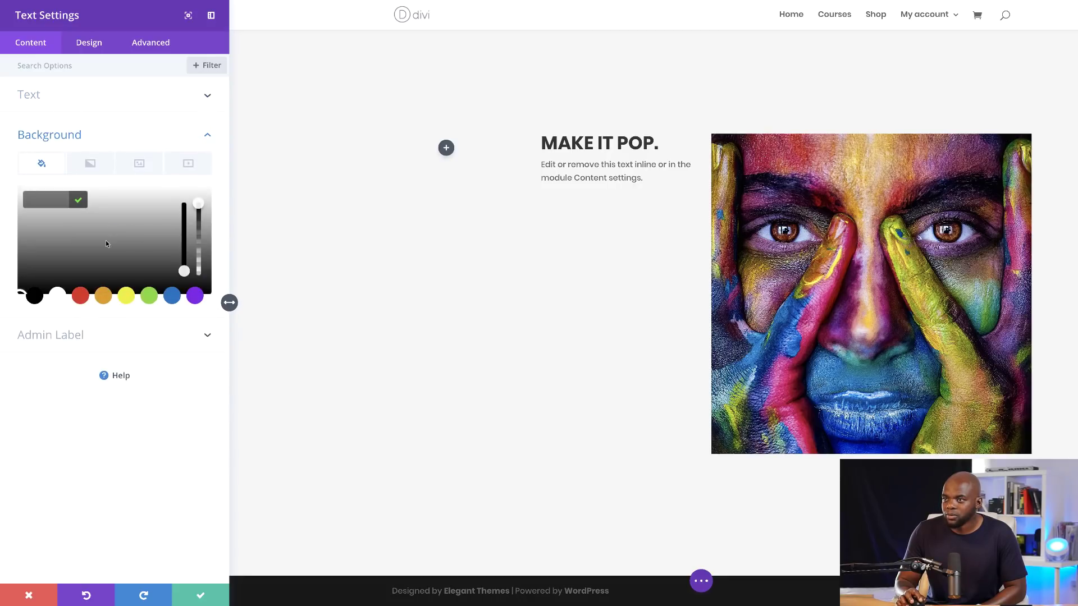
click(34, 296)
drag(29, 263, 13, 280)
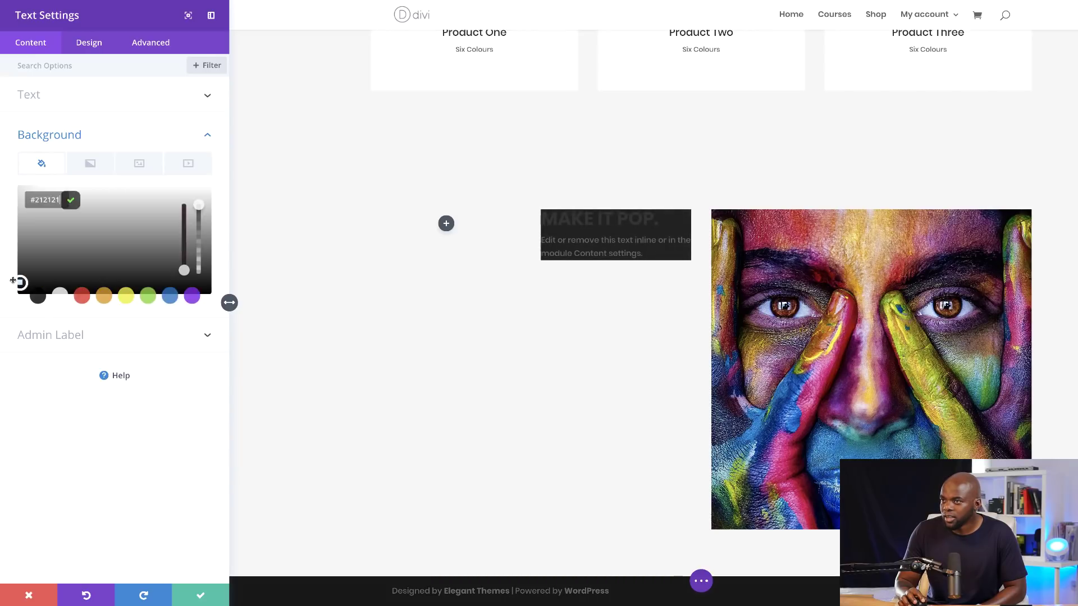
click(13, 280)
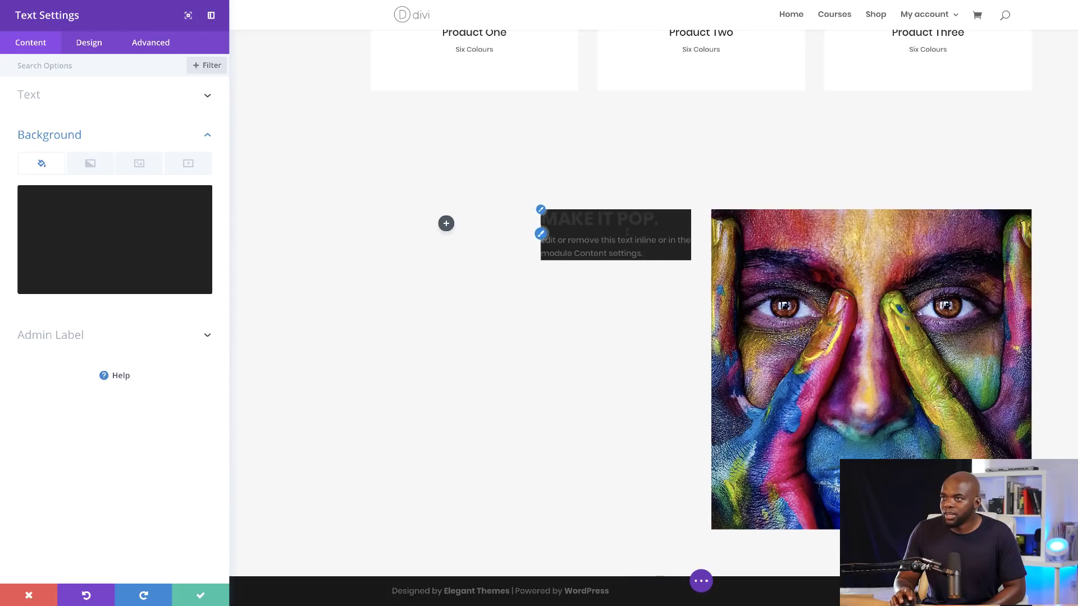
Step: Set the Make It Pop module's body text color to light grey from the saved color palette
click(97, 44)
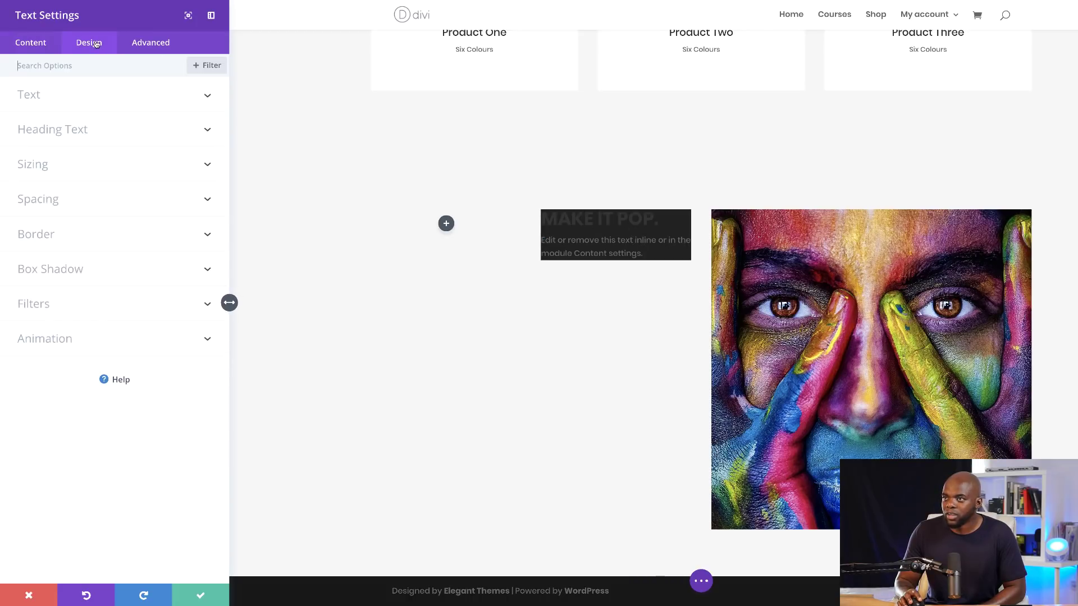
click(43, 99)
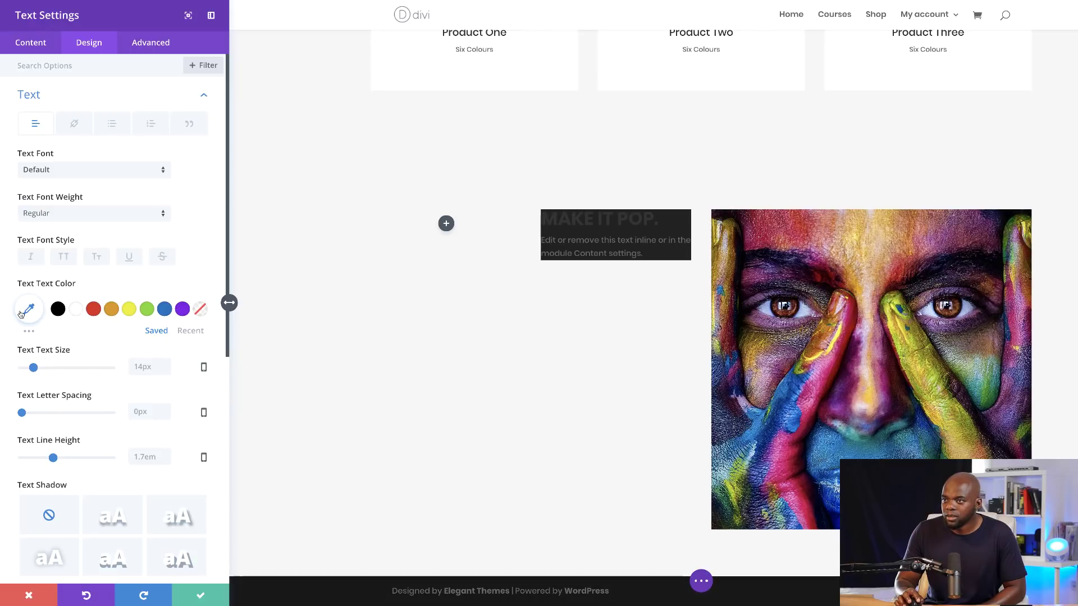
click(29, 332)
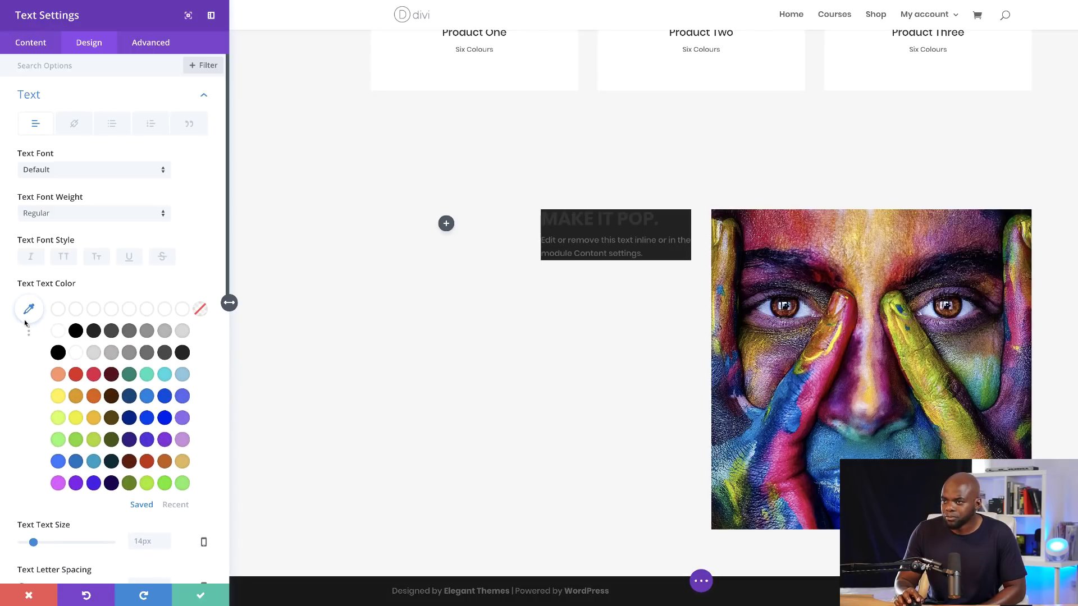
click(183, 331)
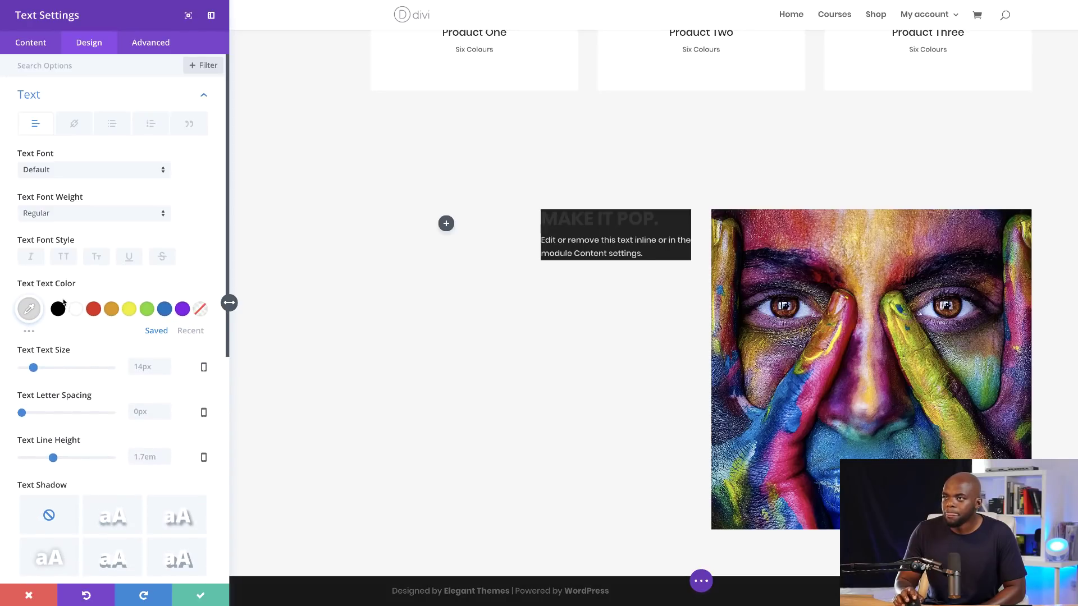
click(203, 100)
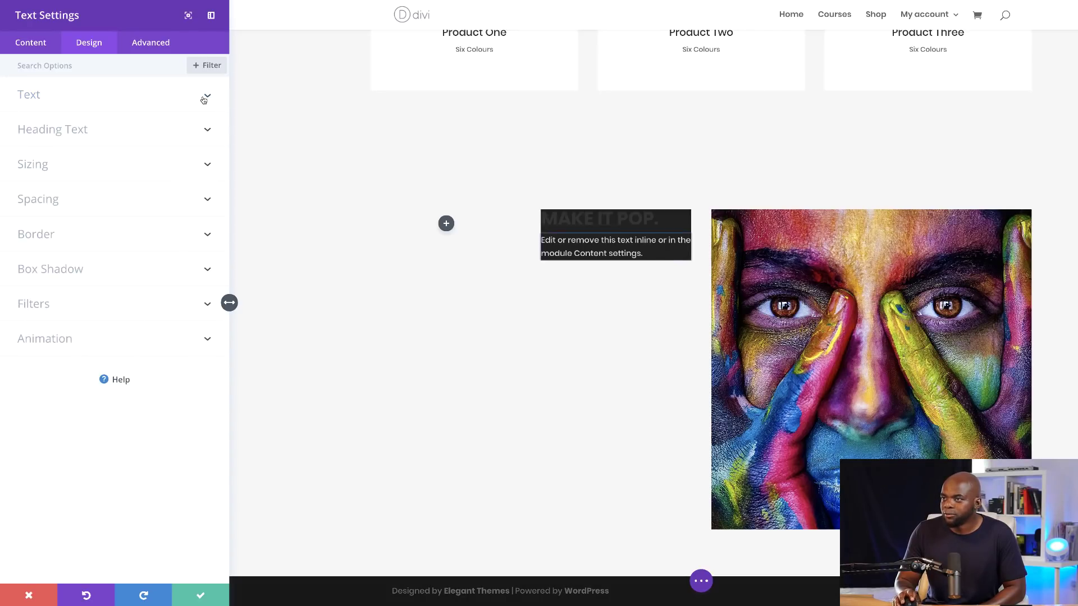
Step: Set the Make It Pop module's H1 heading text color to light grey from the saved color palette
click(73, 128)
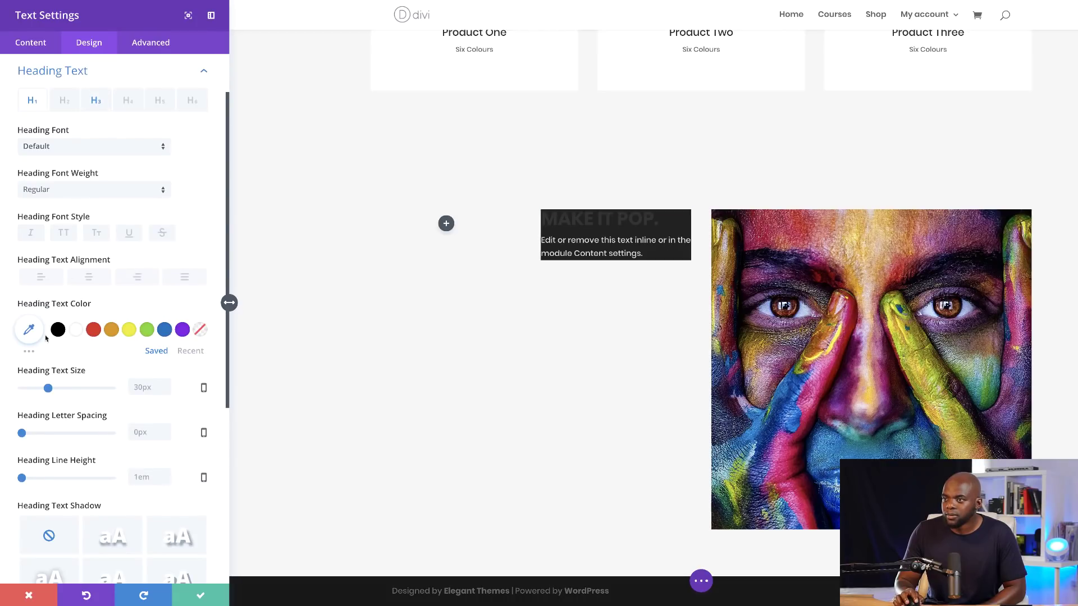
click(31, 354)
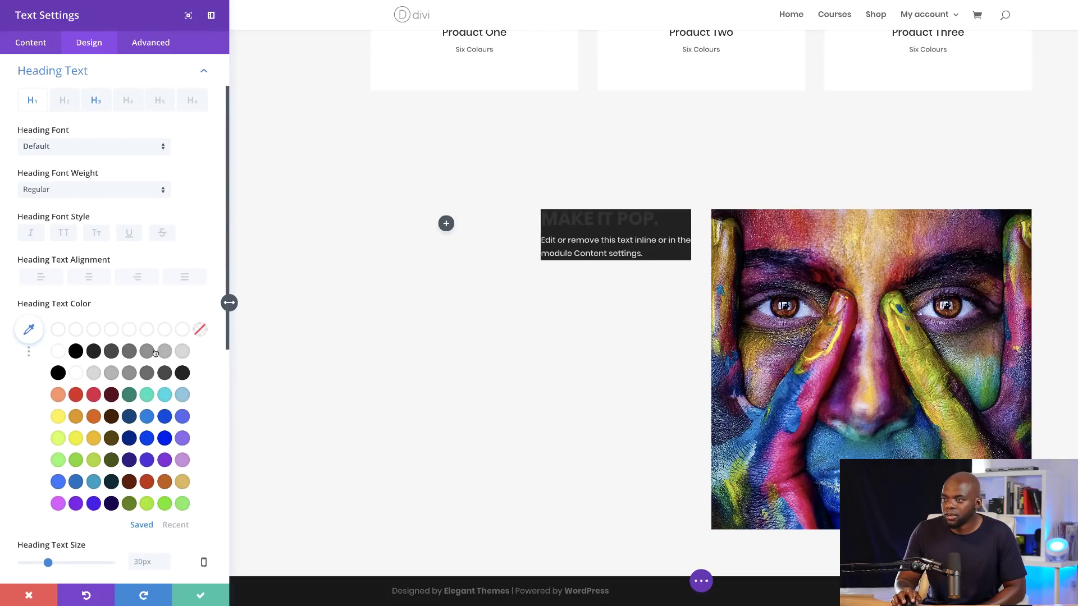
click(183, 349)
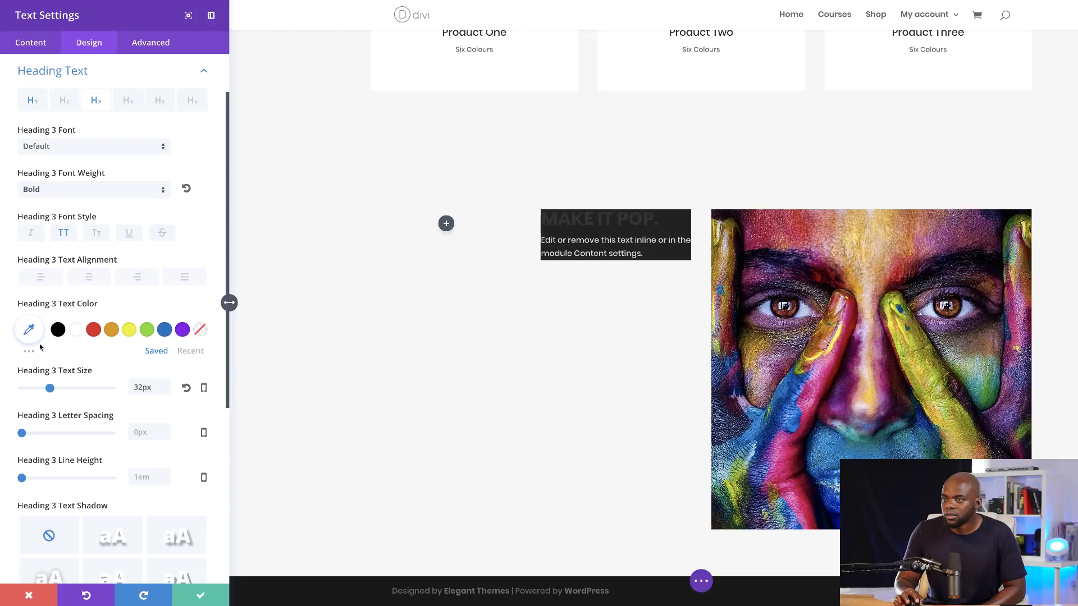
Step: Set the Make It Pop module's H3 heading text color to light grey from the saved color palette
click(28, 353)
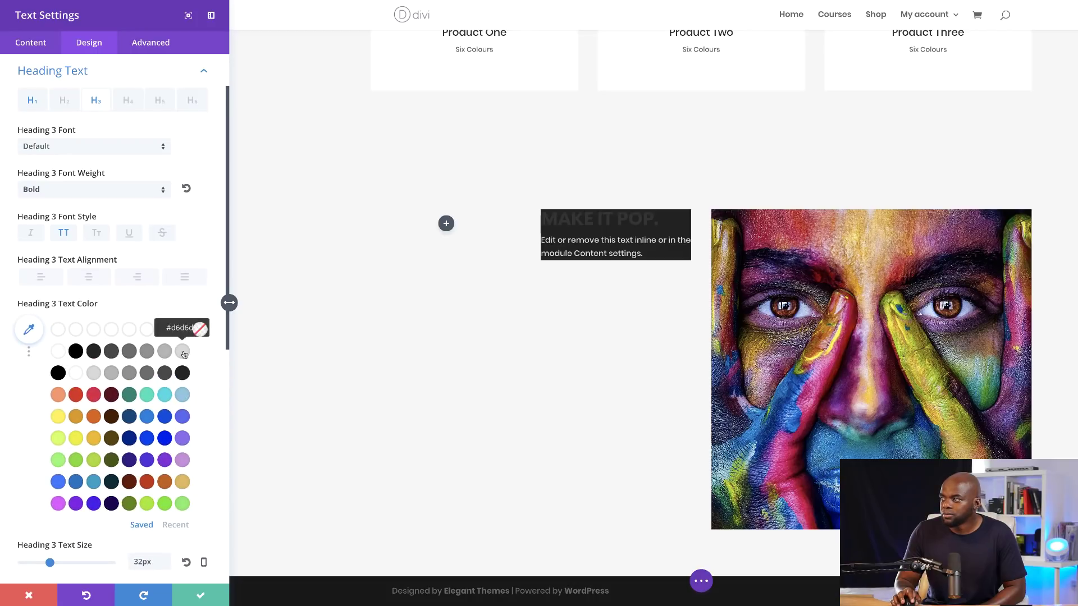
click(183, 352)
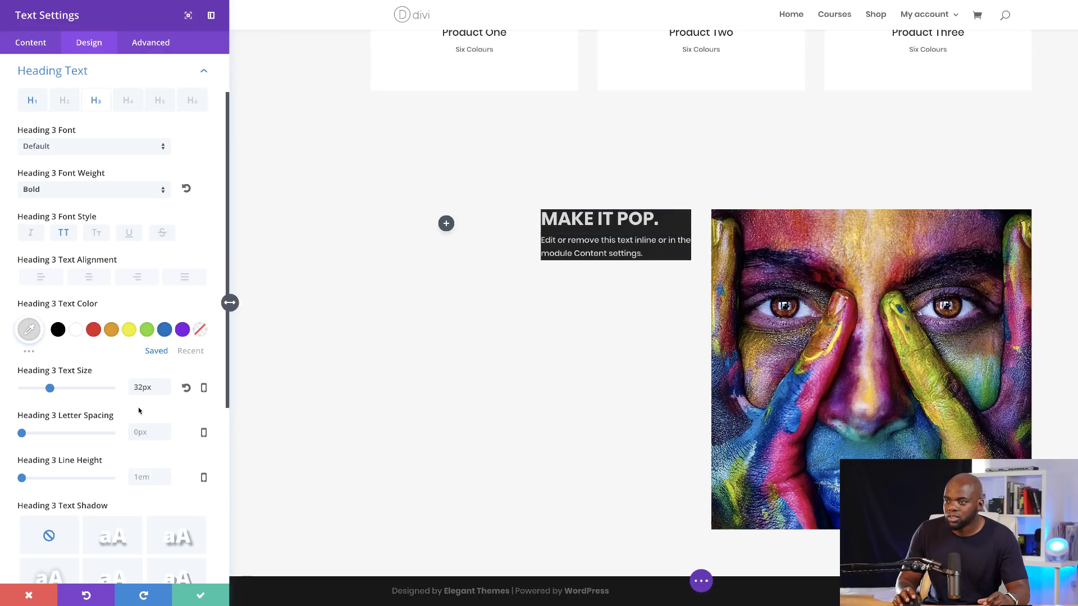
Step: Give the Make It Pop Text module 40px custom padding on all four sides and save the module settings
scroll(109, 158, up, 3)
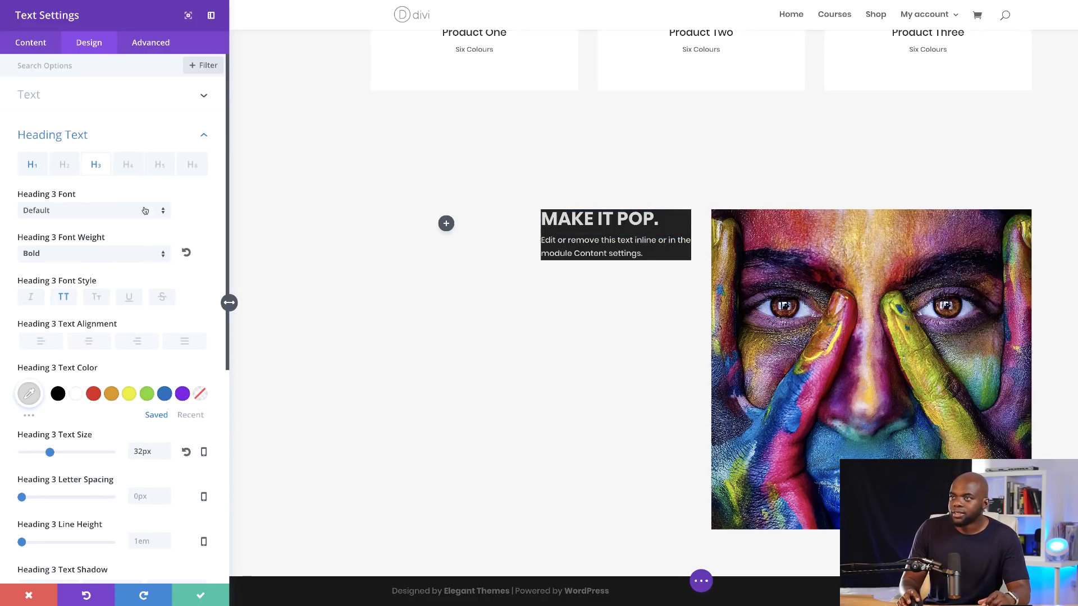
scroll(409, 253, down, 15)
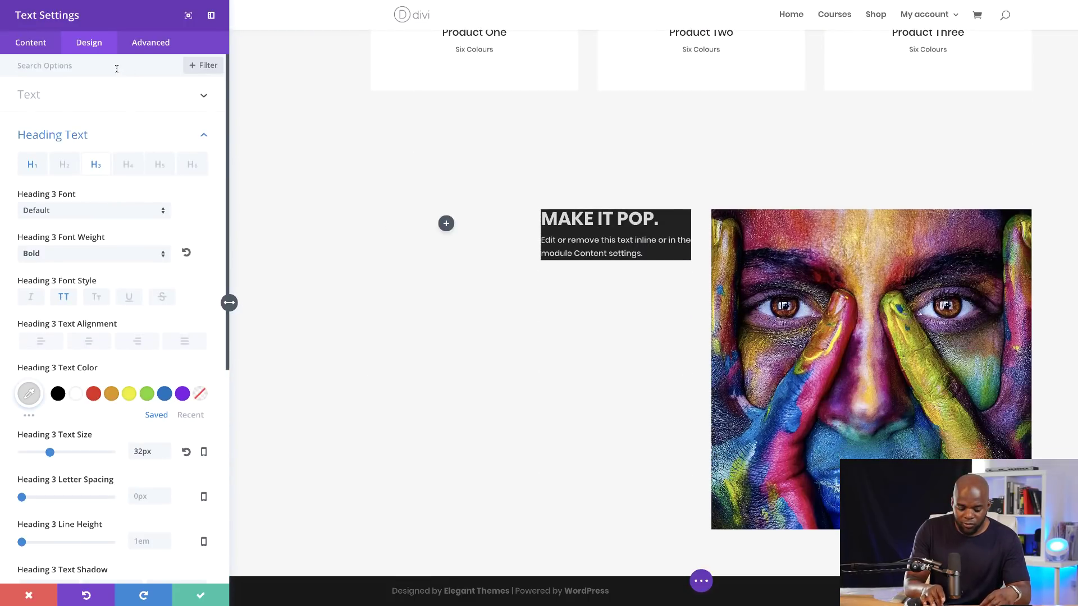
text(Padding)
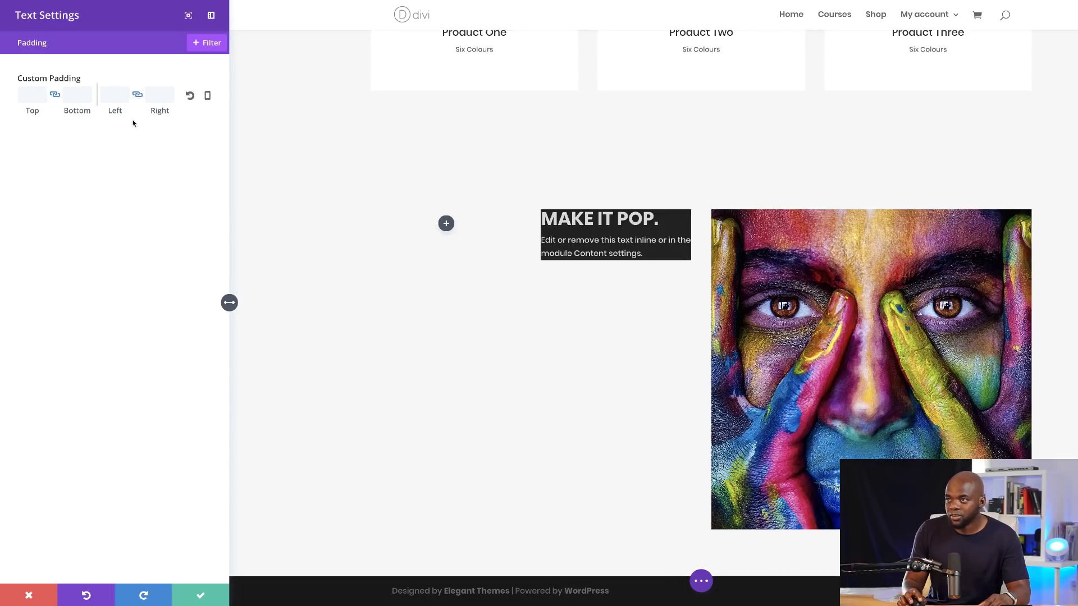
text(40px)
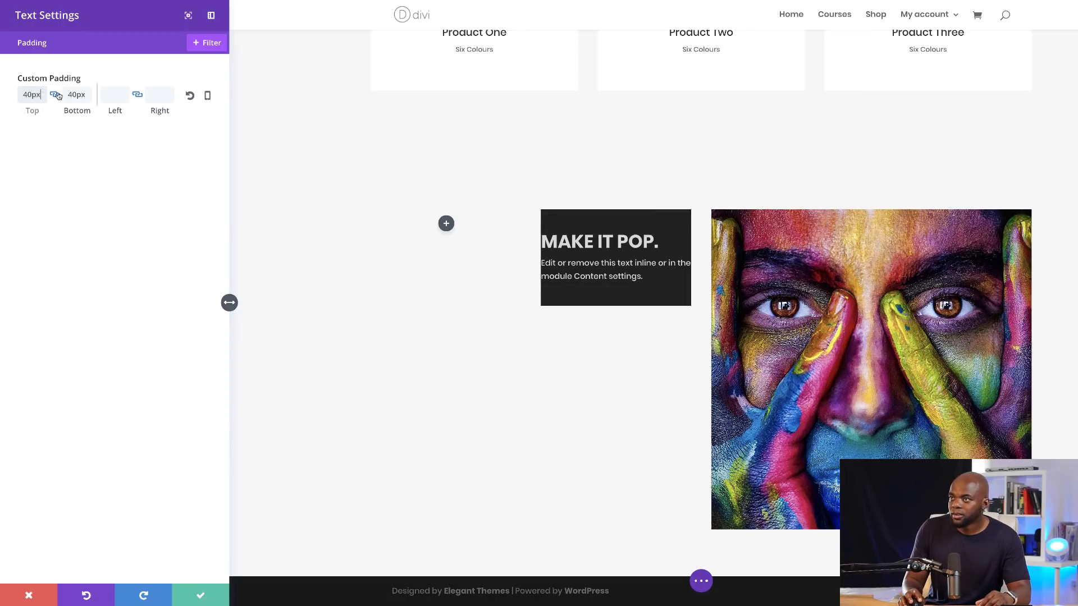
click(113, 95)
text(40px)
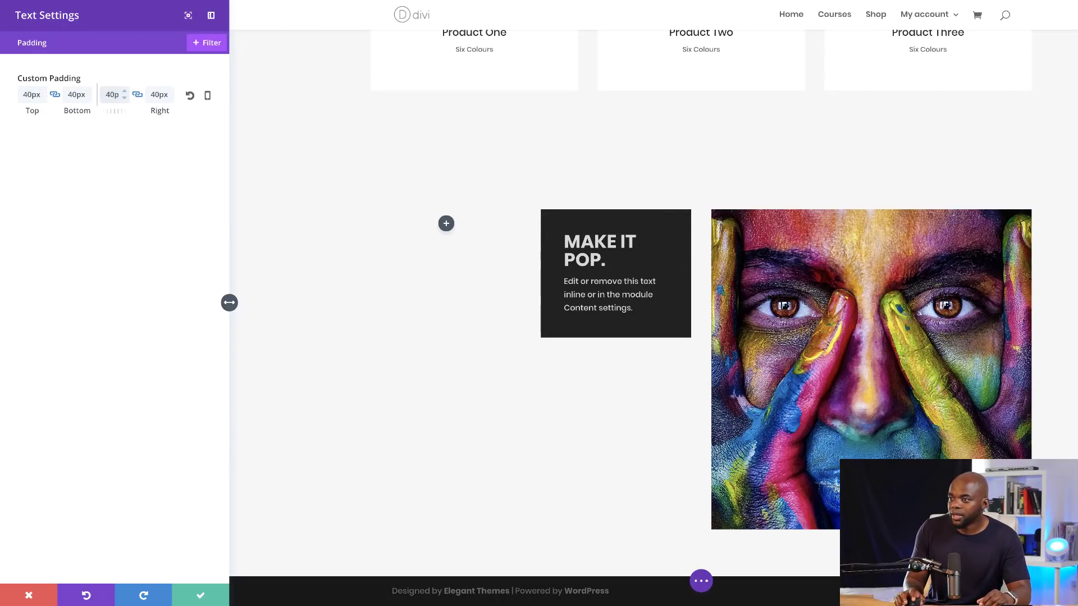
click(201, 600)
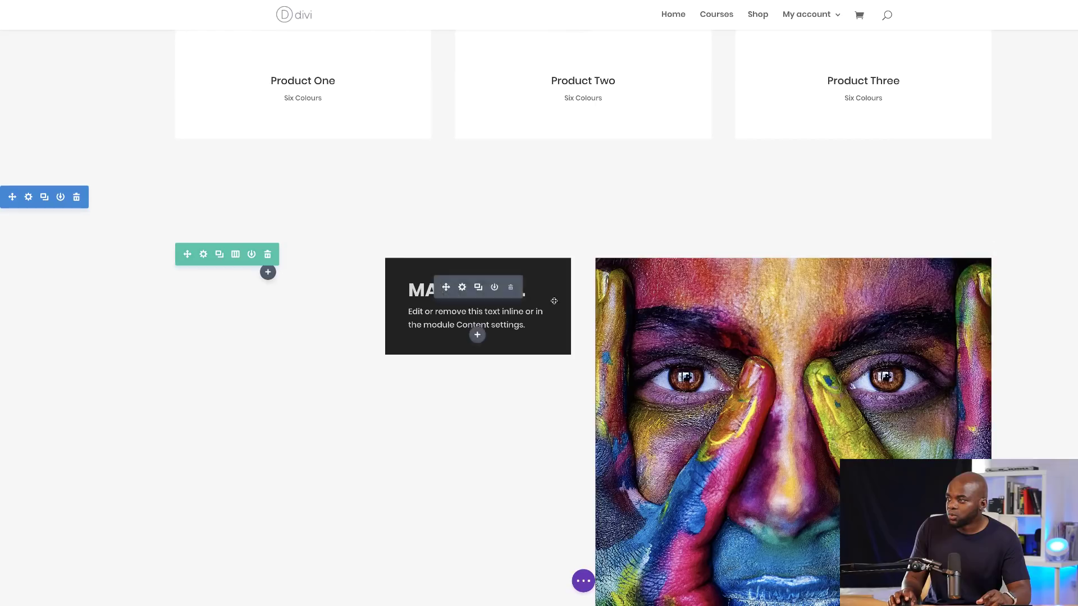
Step: Reduce the Make It Pop row's gutter width to 1 and save the row settings
click(204, 255)
click(89, 43)
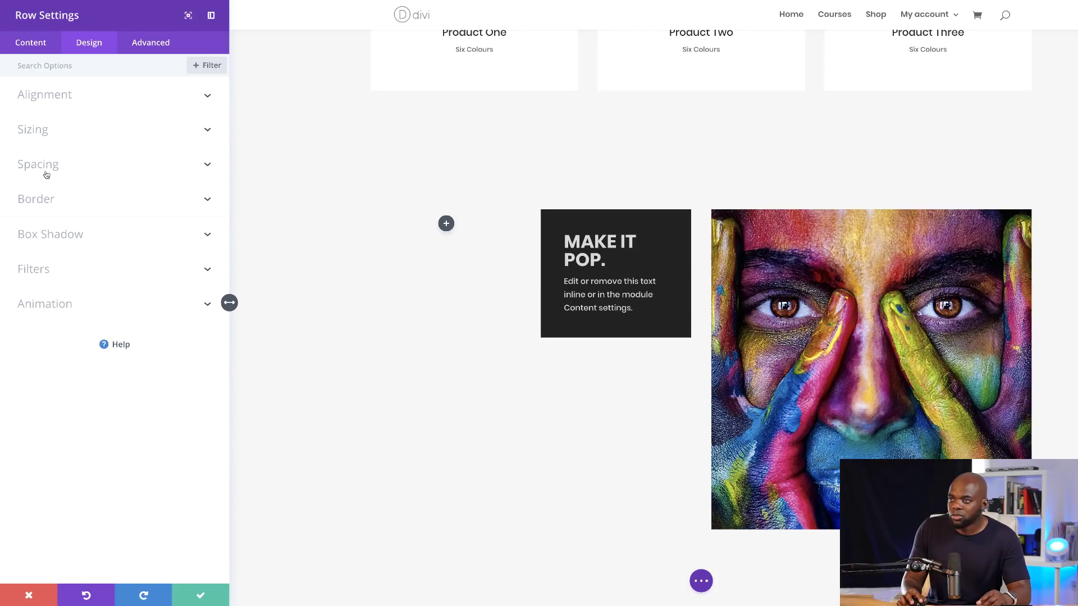
click(46, 135)
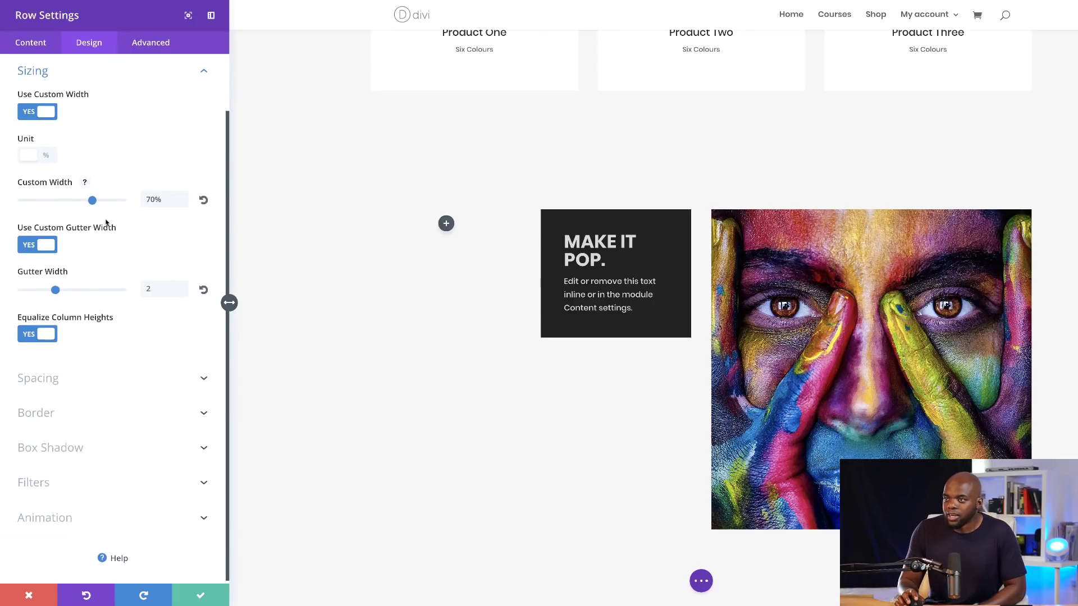
drag(55, 292, 12, 289)
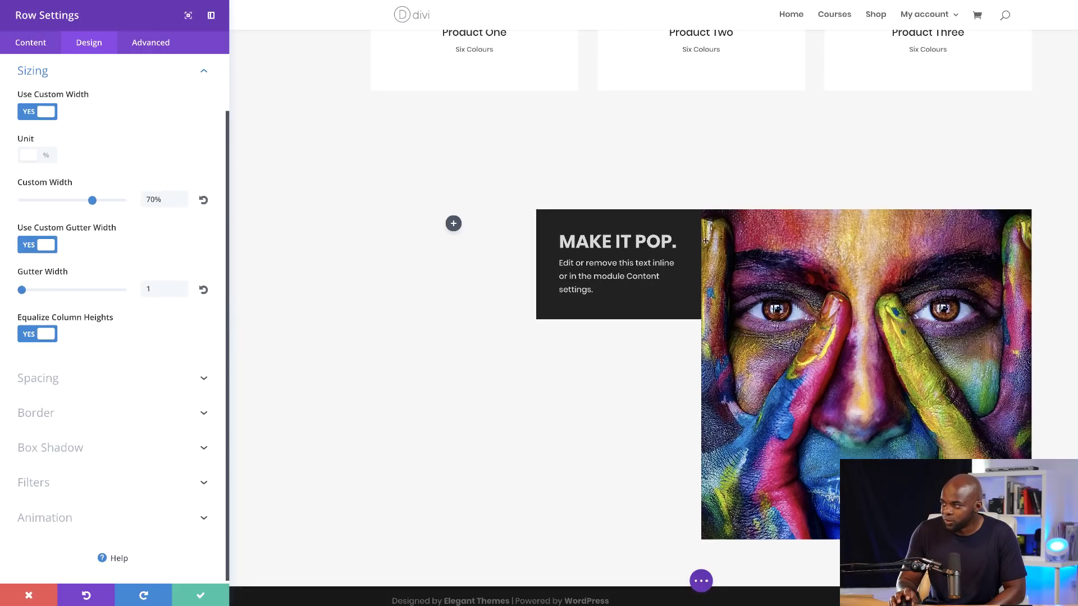
click(203, 596)
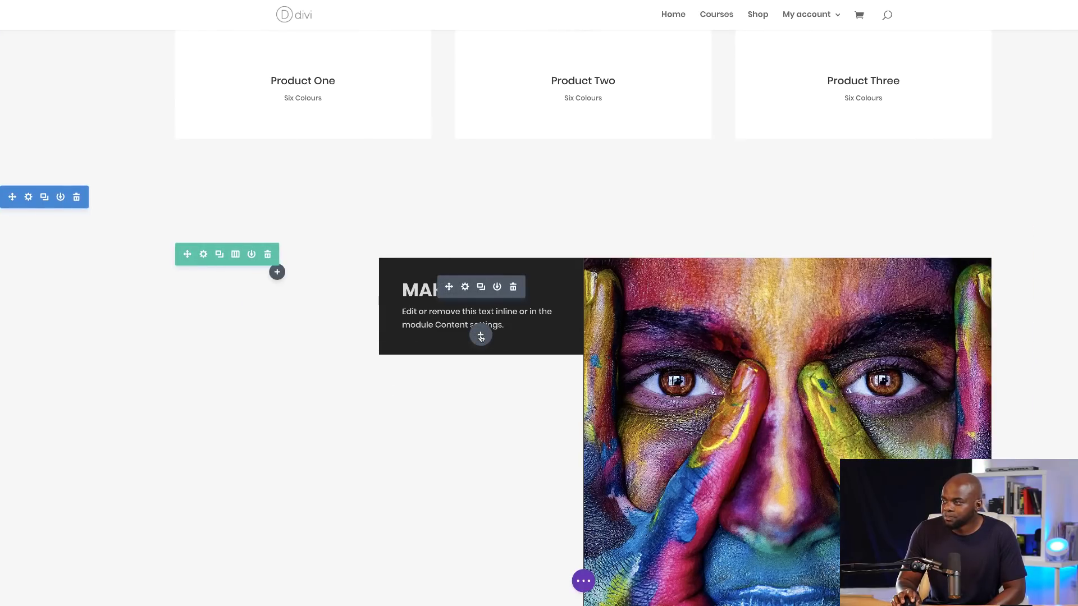
Step: Add a button module below the "MAKE IT POP." text and set its button text to "Explore"
click(481, 336)
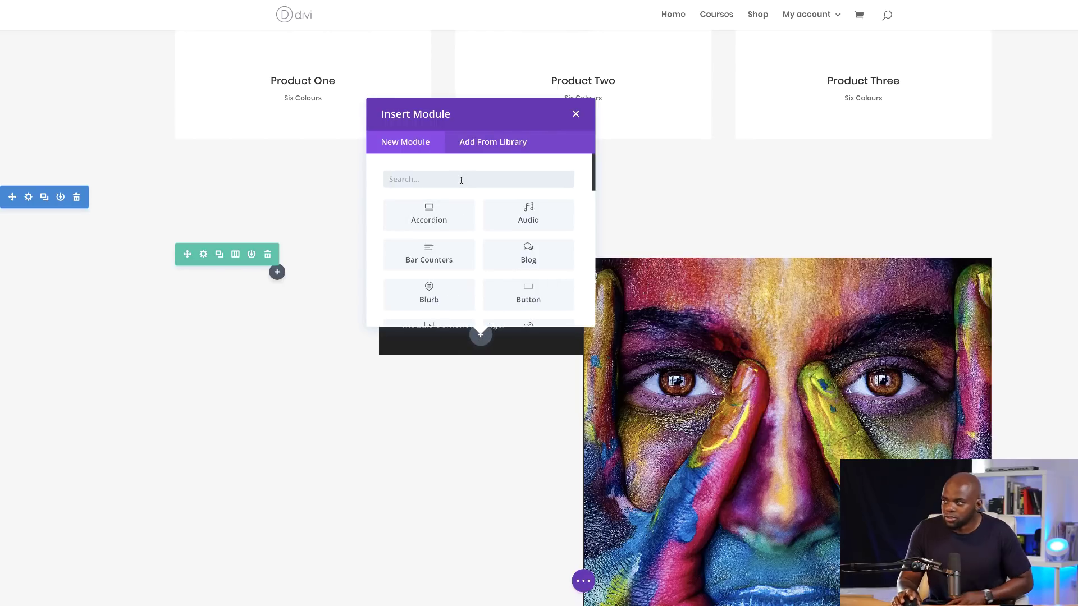
click(522, 295)
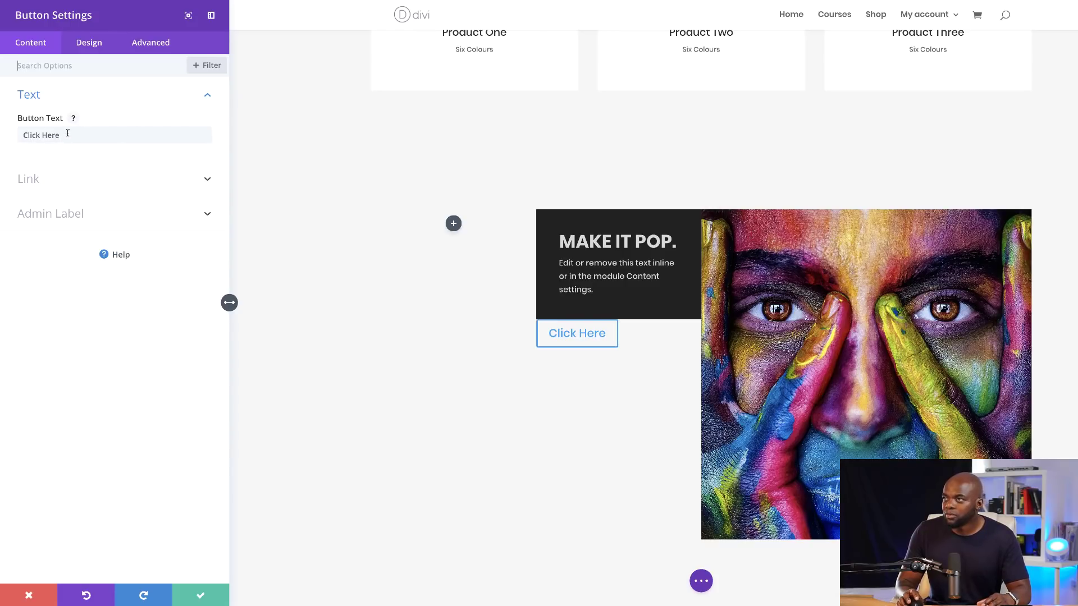
click(94, 6)
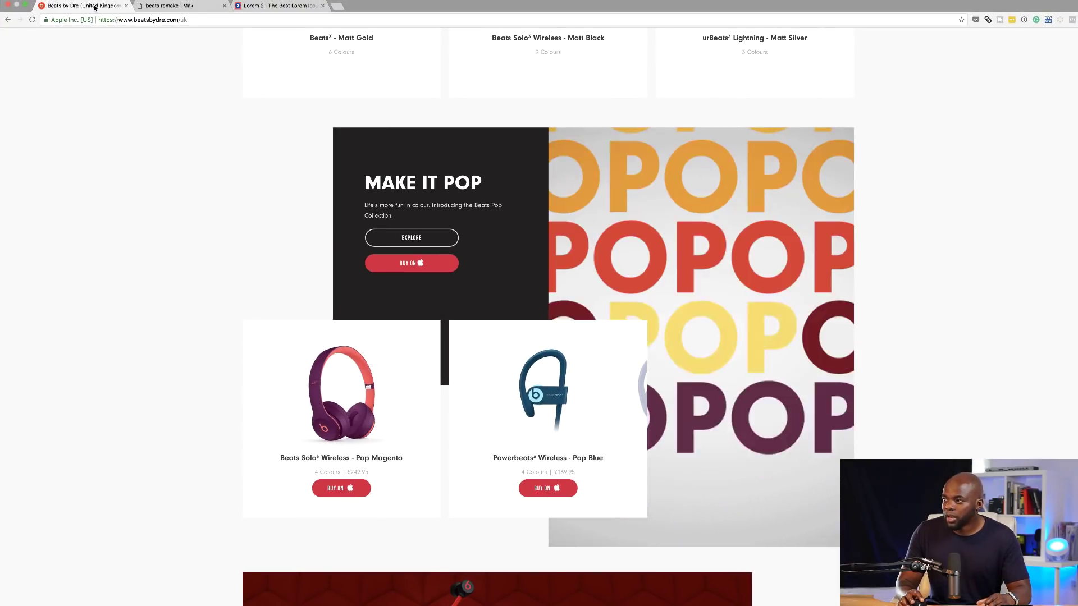
click(160, 6)
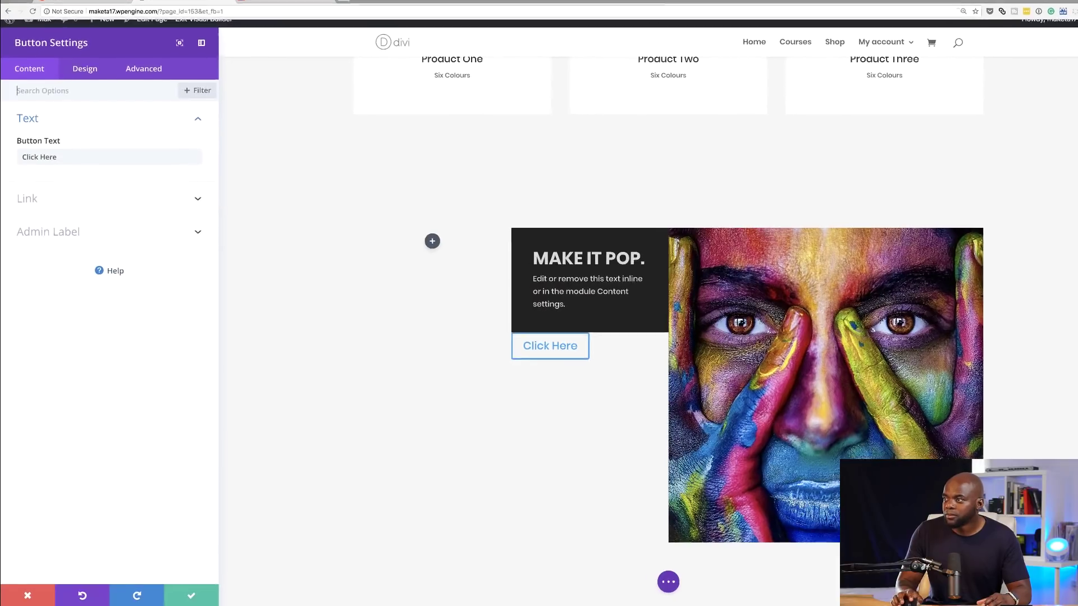
triple_click(70, 136)
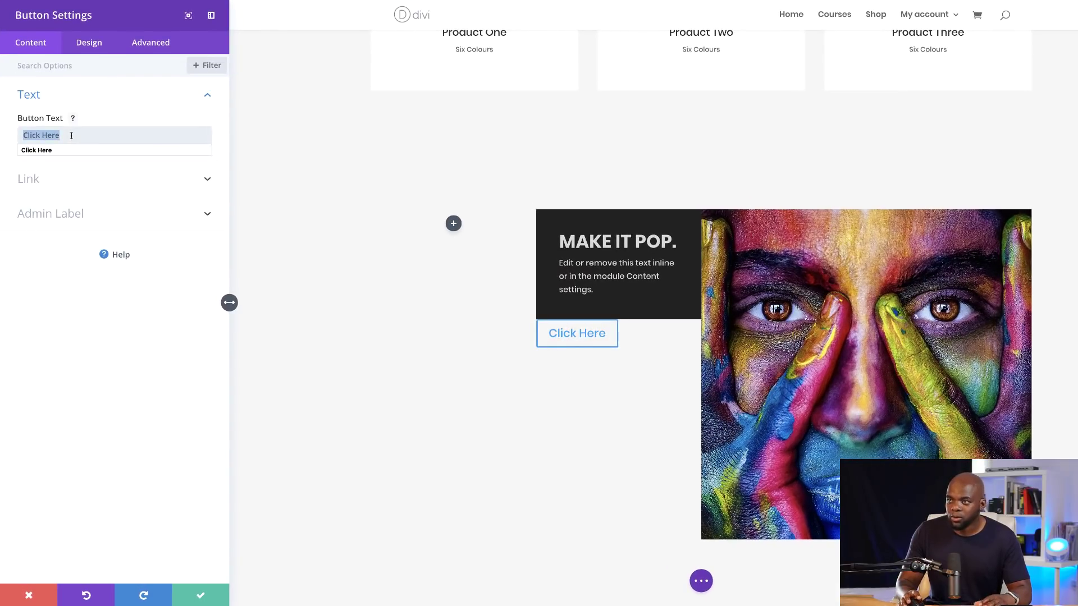
text(Explore)
Step: Set the Explore button's link URL to "#"
click(51, 178)
click(49, 175)
click(50, 189)
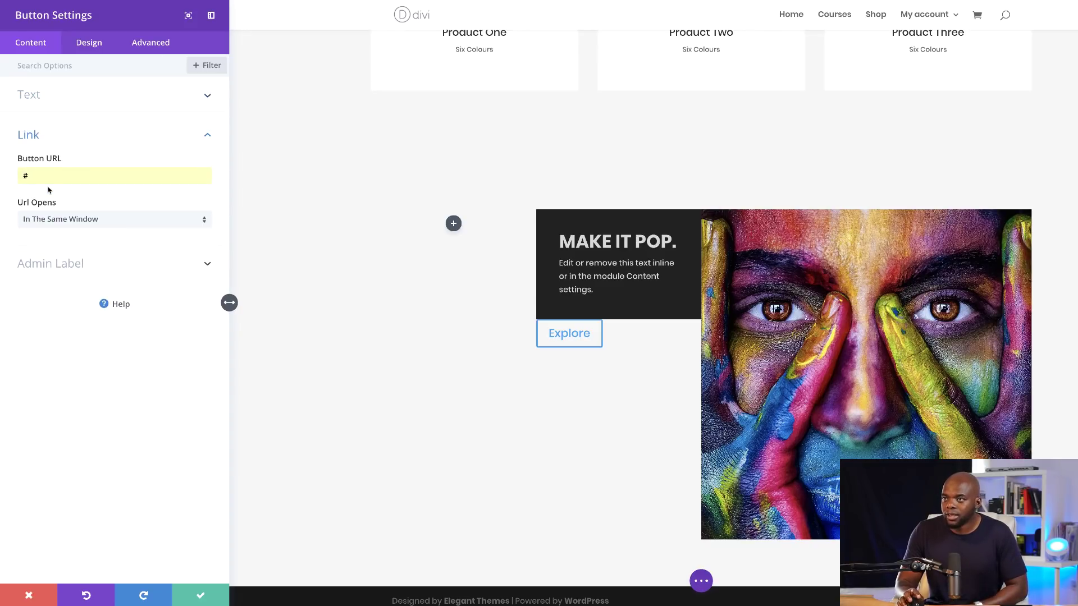
Step: Enable custom styles for the Explore button, set its text size to 18px and save the module
click(94, 48)
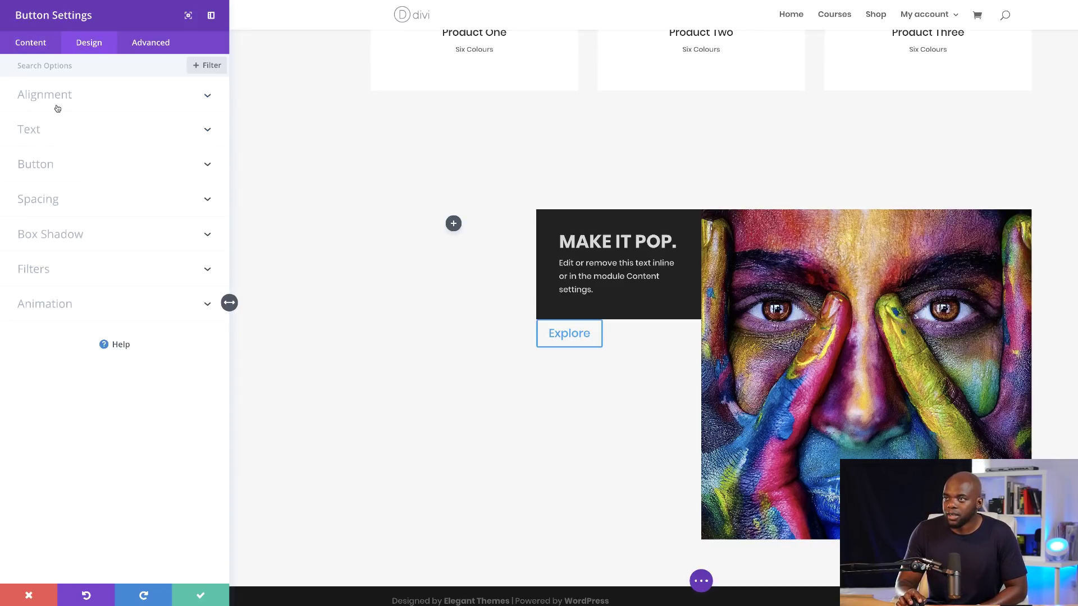
click(51, 165)
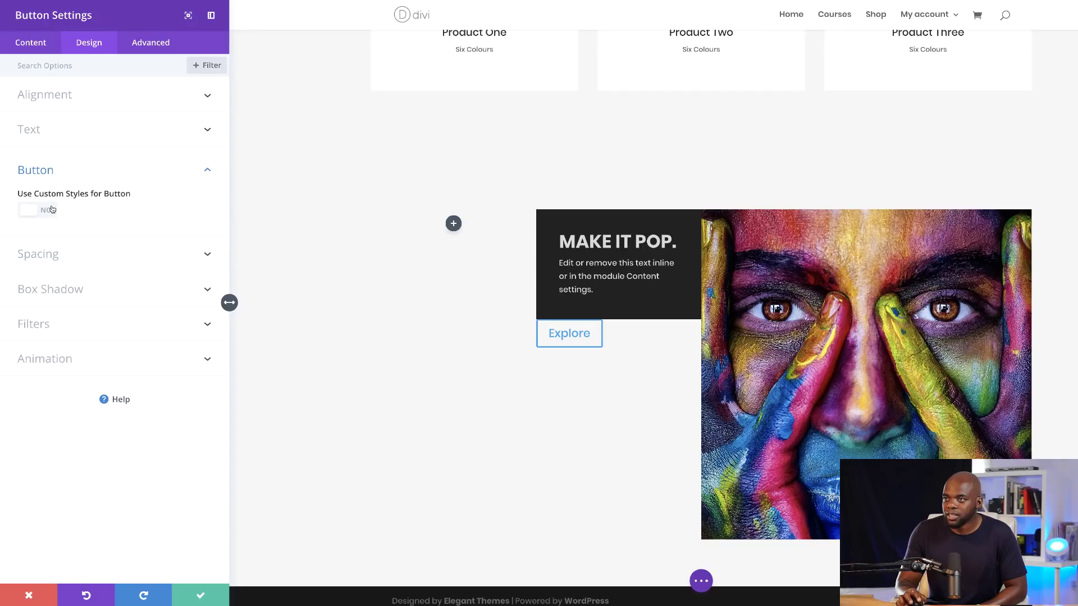
click(52, 209)
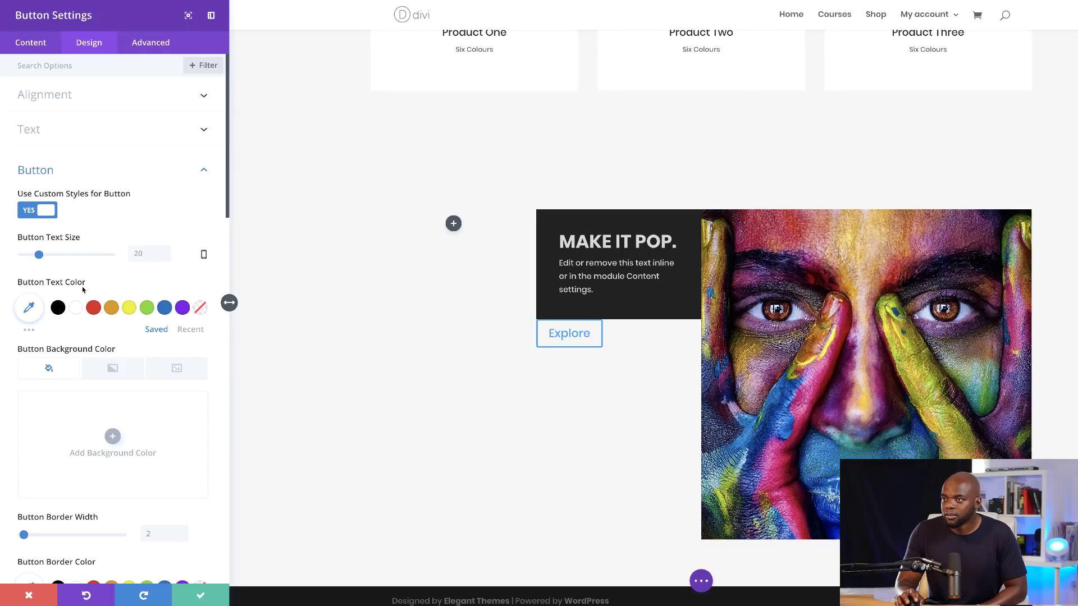
drag(37, 256, 36, 254)
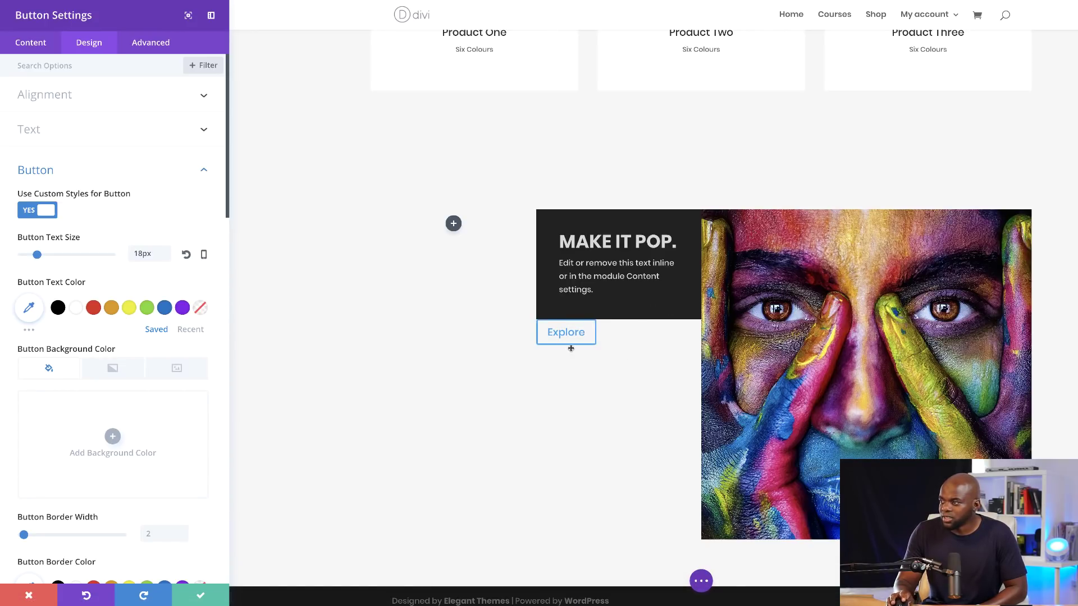
click(199, 597)
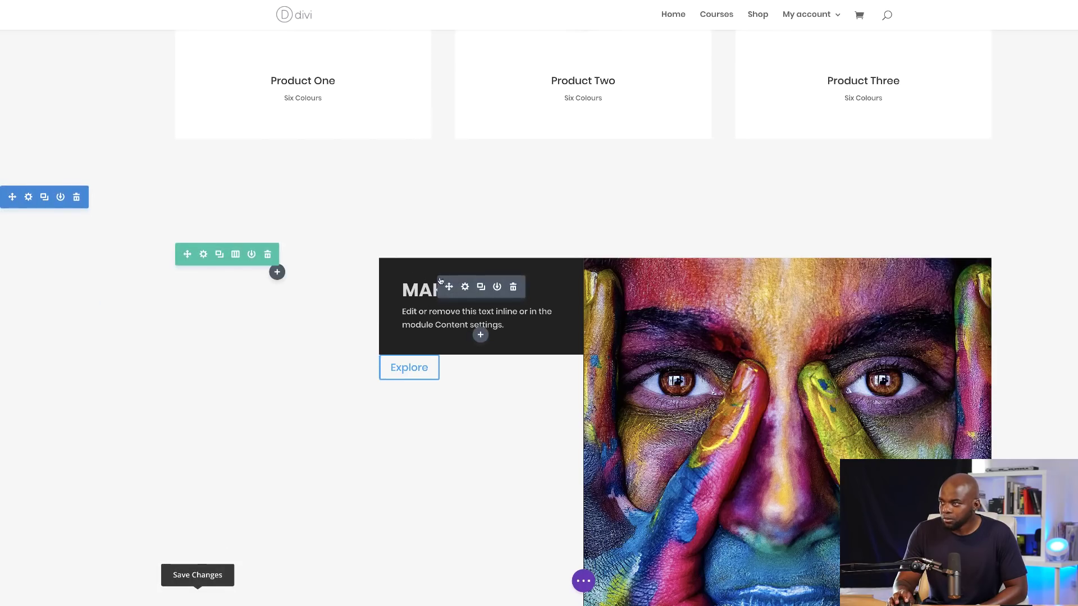
Step: Set the column 2 background of the "MAKE IT POP." row to #212121 and save the row
click(204, 254)
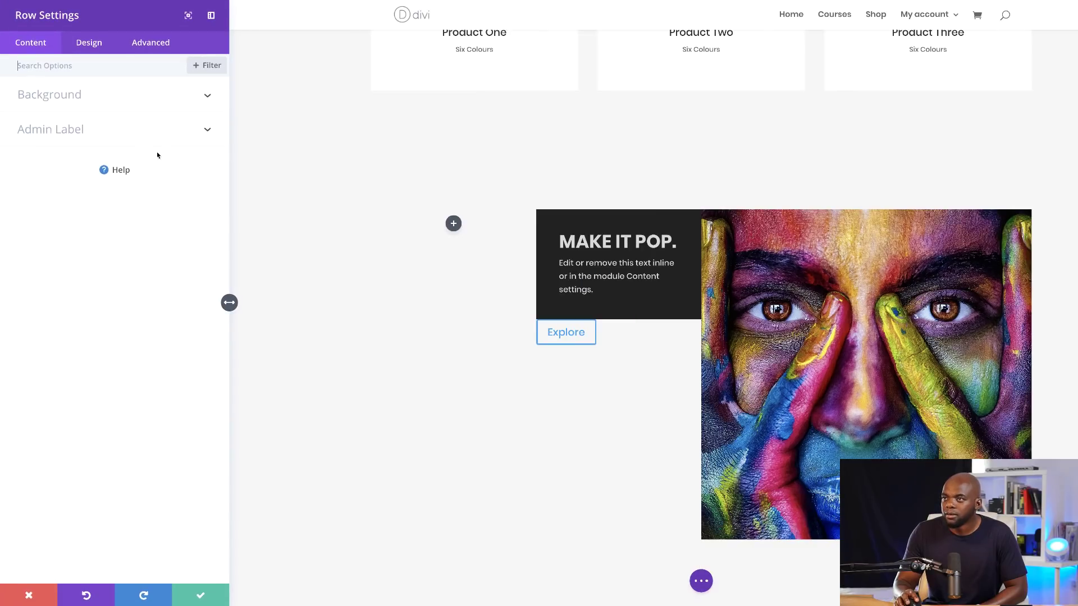
click(82, 95)
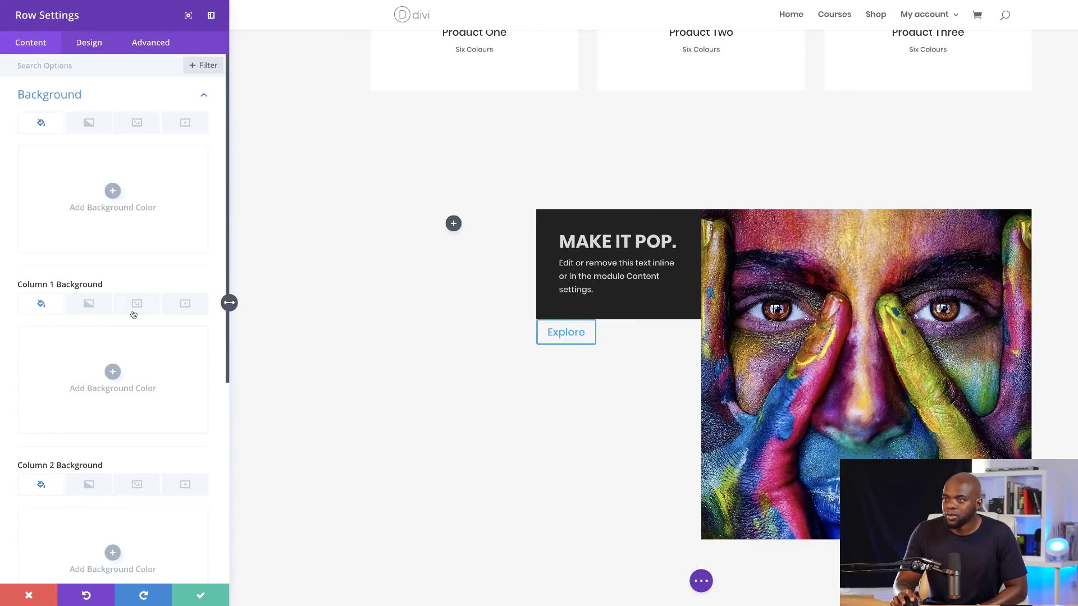
scroll(134, 399, down, 3)
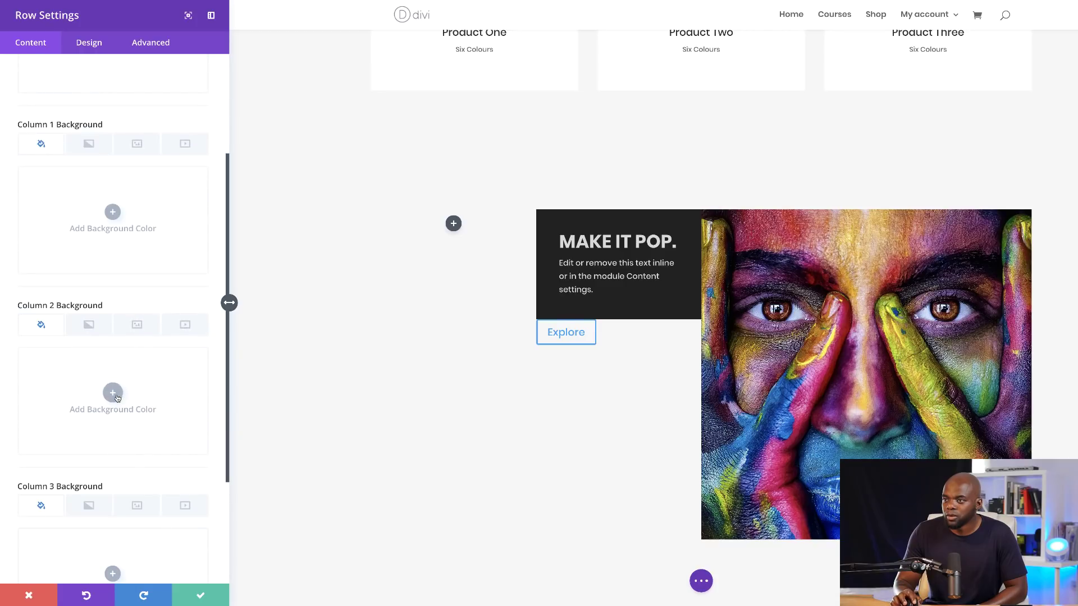
click(114, 394)
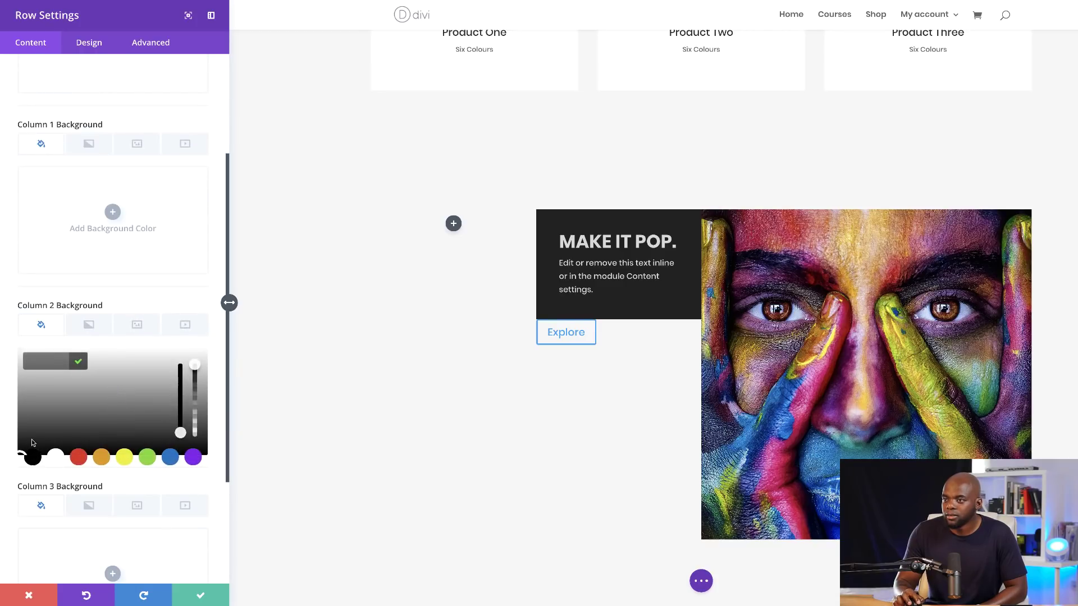
click(33, 455)
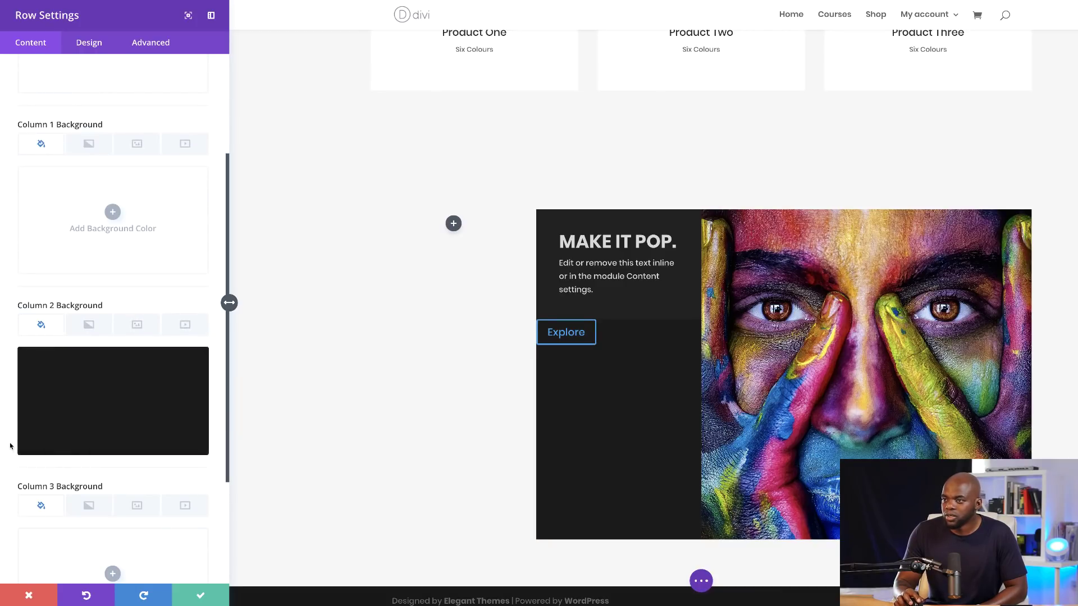
click(64, 370)
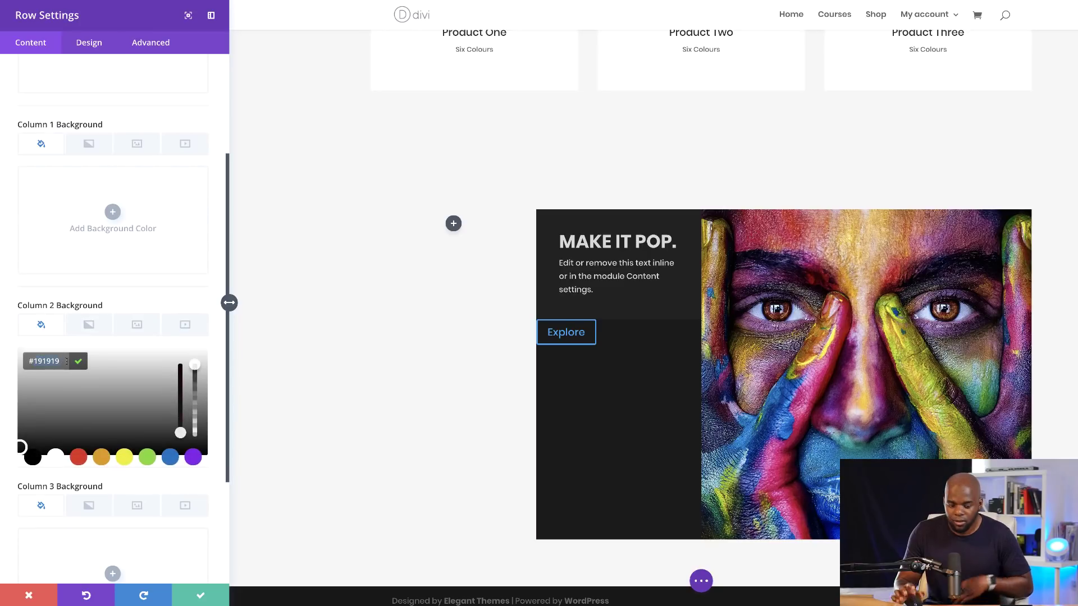
text(212121)
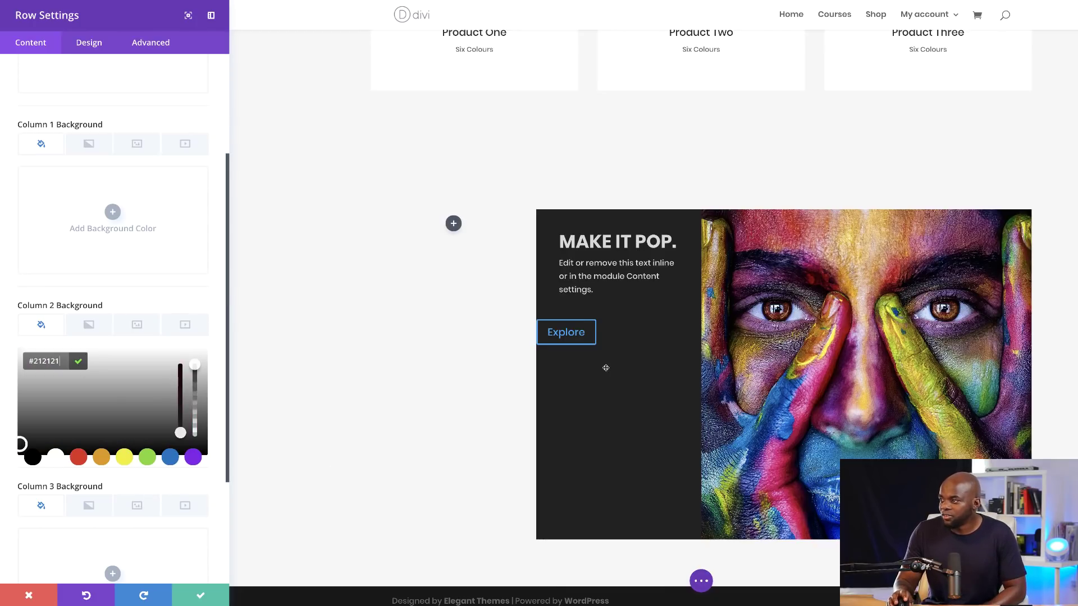
click(203, 597)
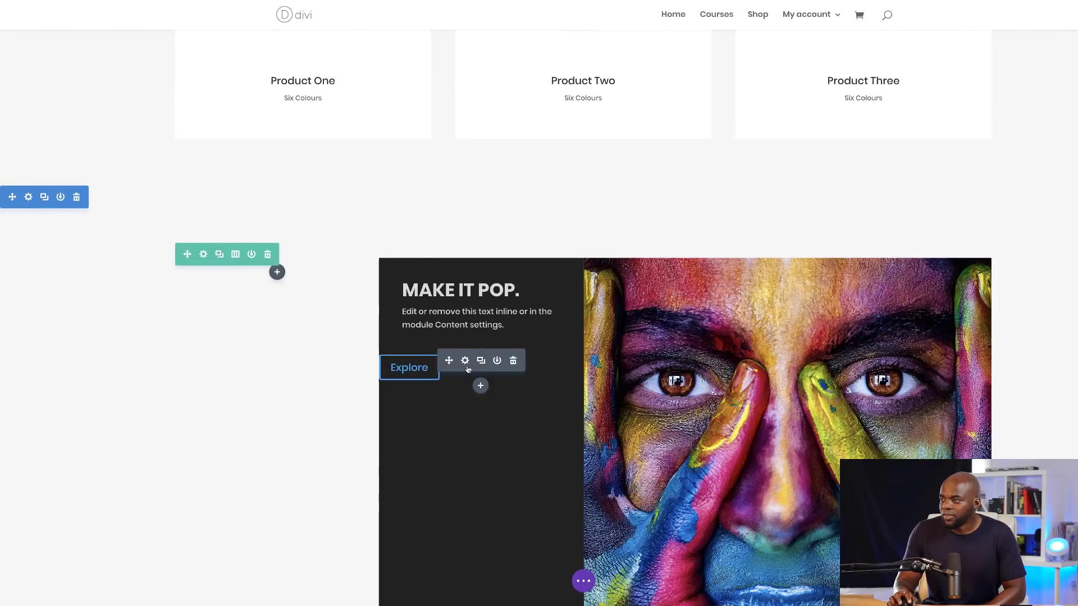
Step: Give the Explore button white text and a 1px border width
click(465, 361)
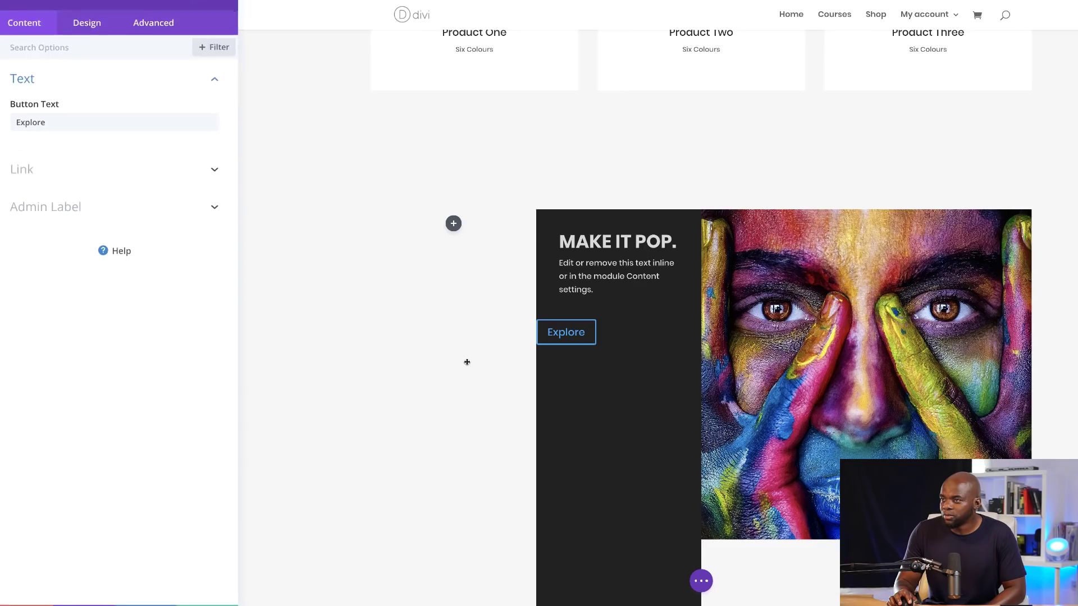
click(96, 47)
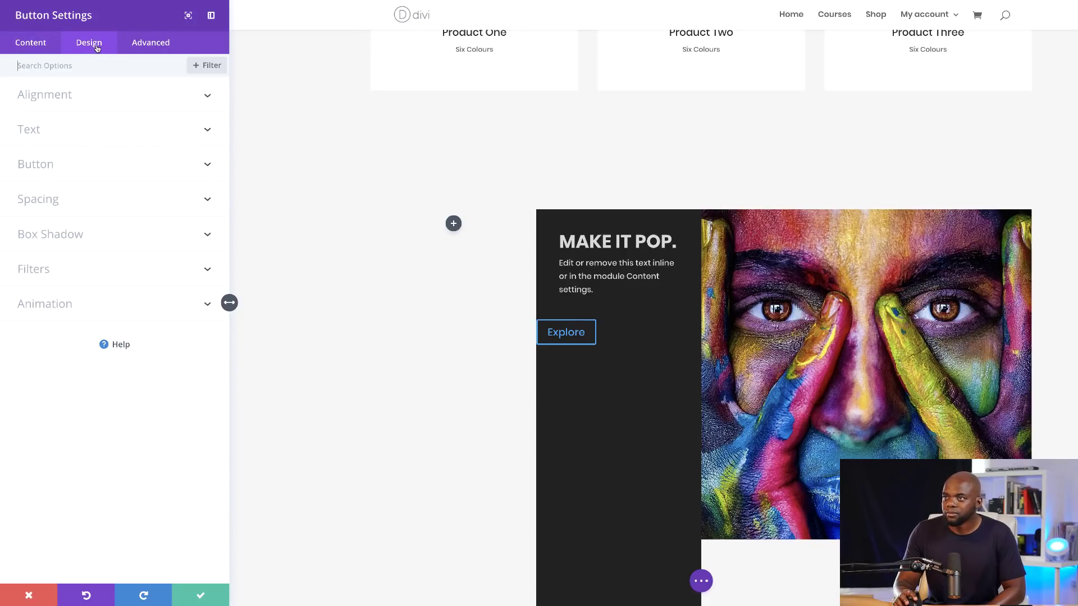
click(66, 167)
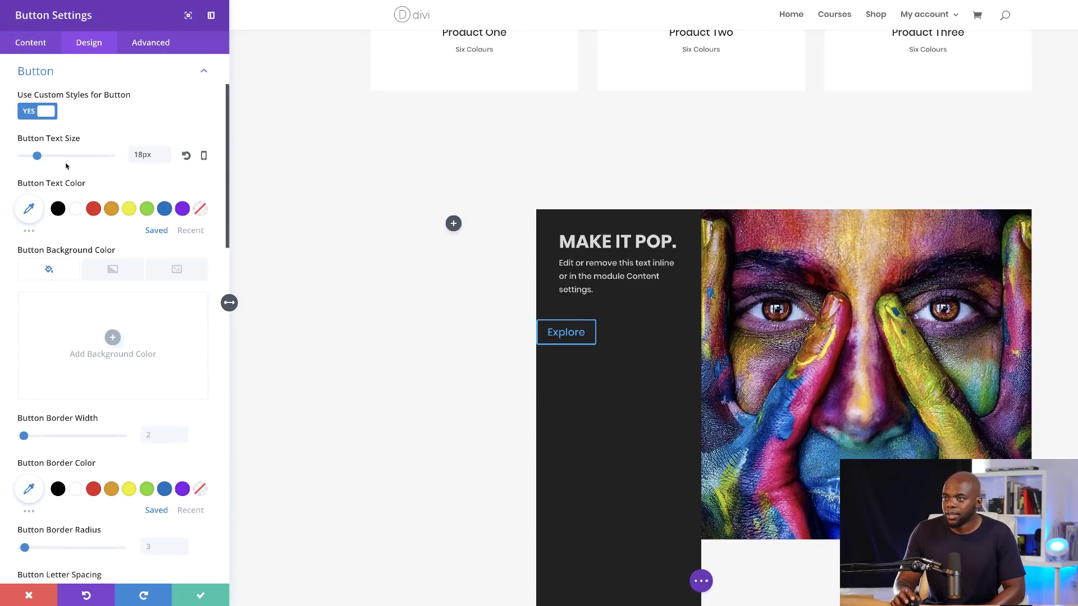
click(77, 210)
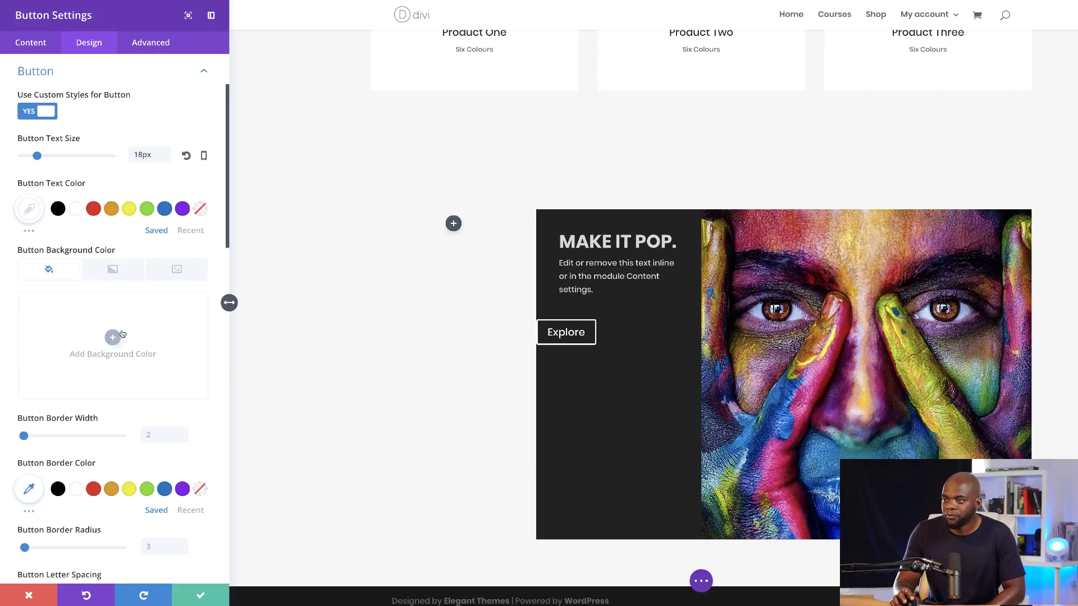
click(159, 437)
text(1)
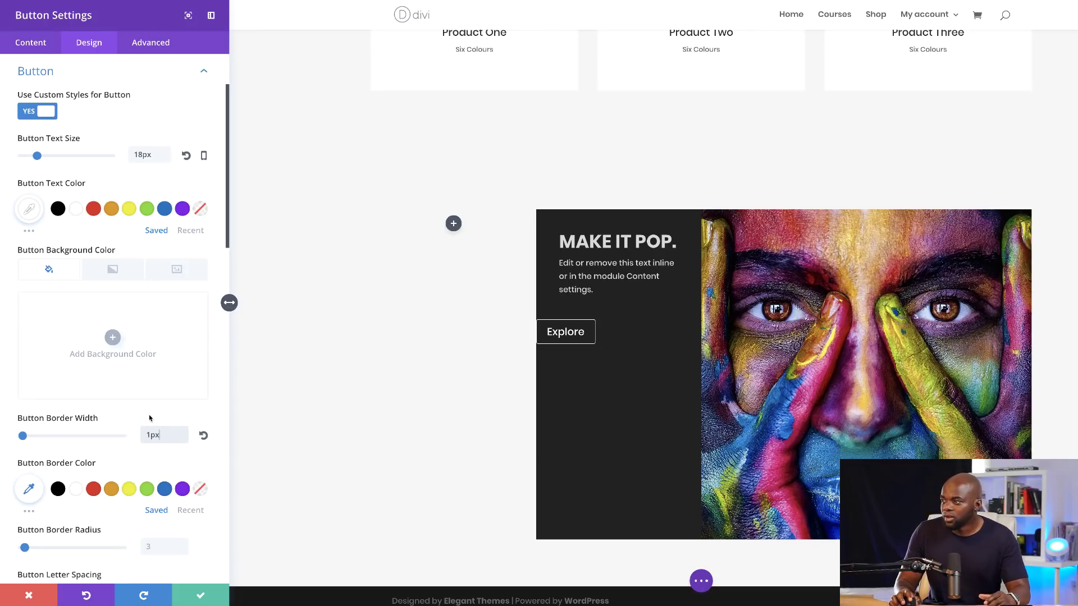
Step: Reduce the Explore button's text size to 17px
scroll(117, 460, down, 3)
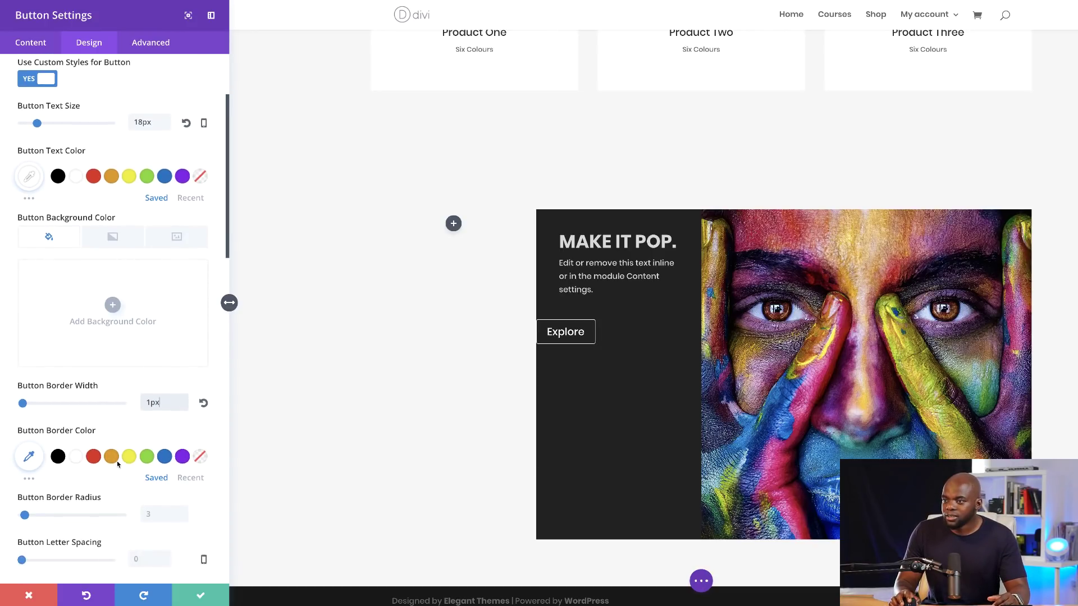
scroll(117, 460, down, 1)
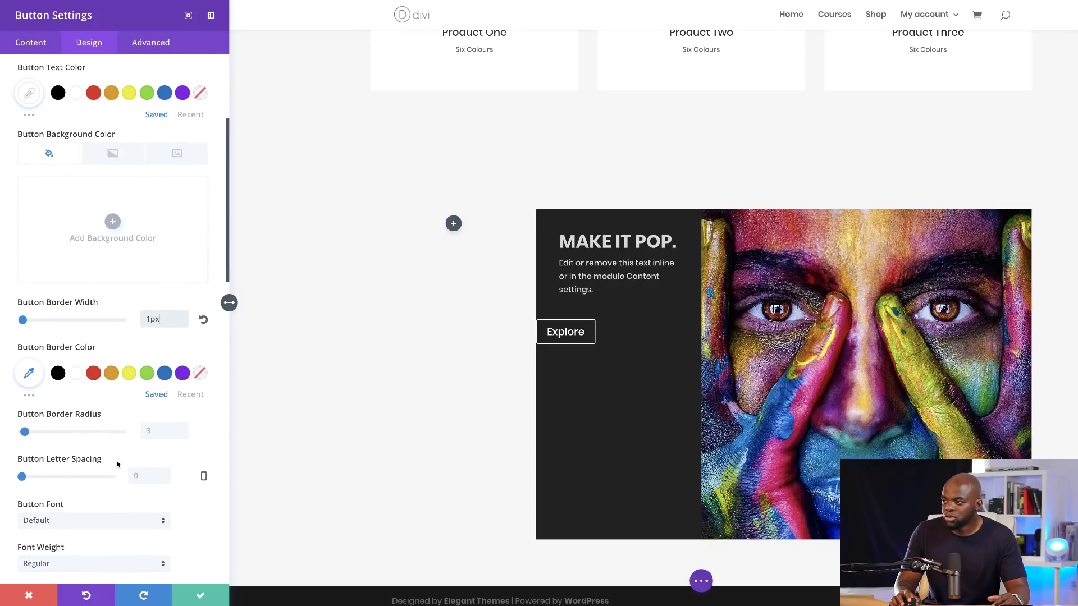
scroll(117, 460, down, 1)
scroll(117, 461, up, 5)
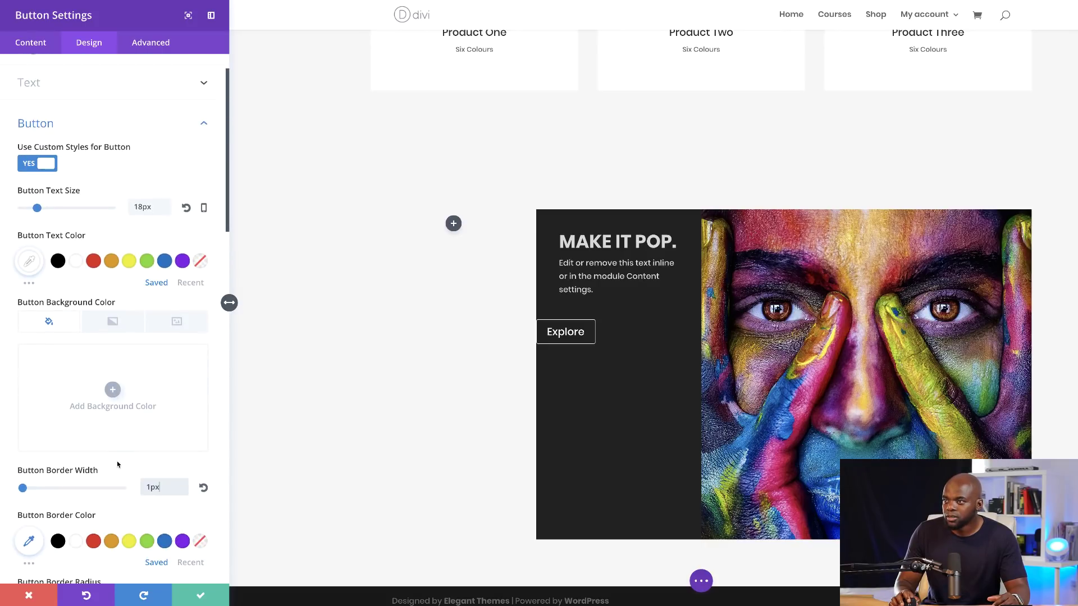
drag(37, 208, 36, 208)
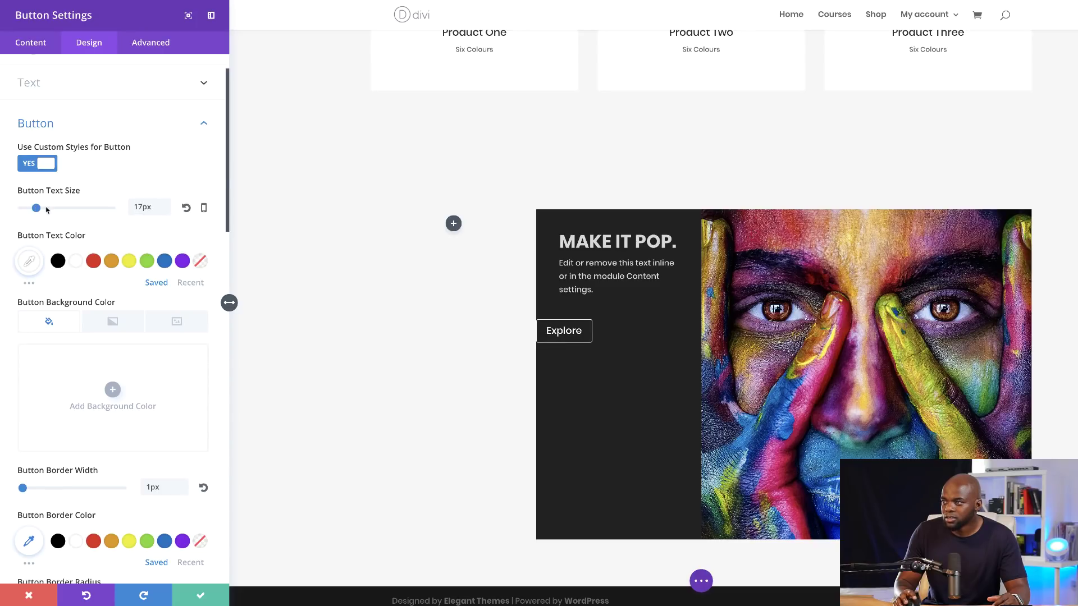
Step: Round the Explore button with a 55px border radius and set its letter spacing to 2px
scroll(122, 393, down, 4)
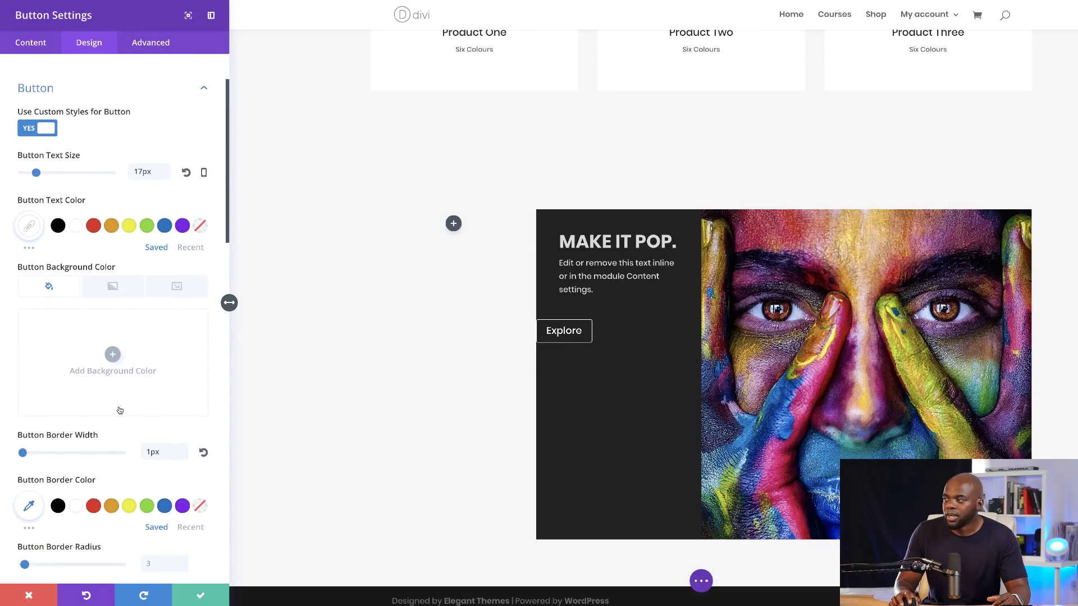
scroll(119, 409, down, 5)
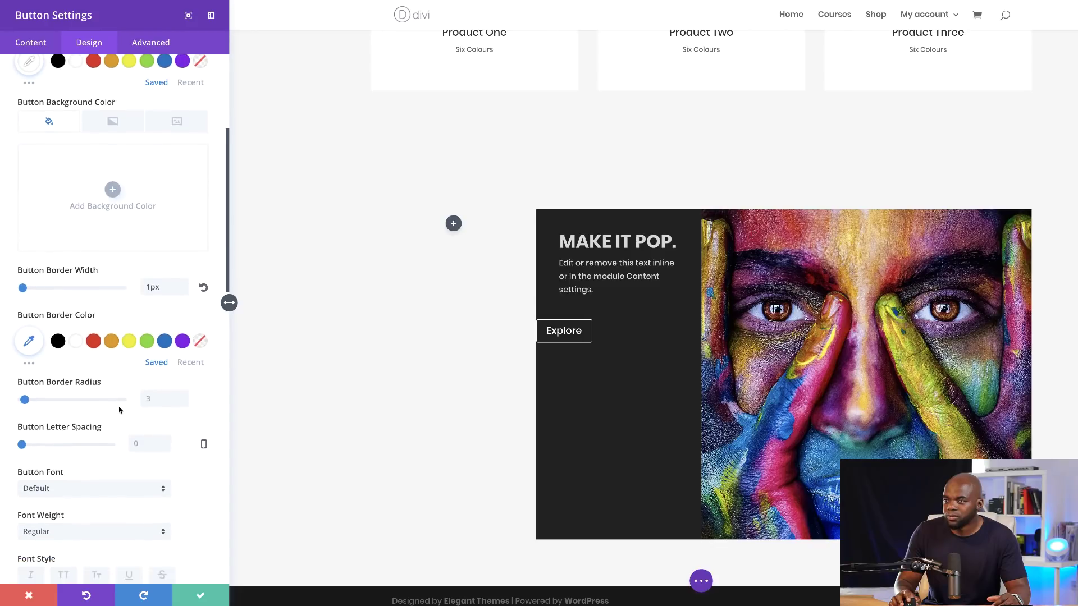
drag(24, 382, 78, 382)
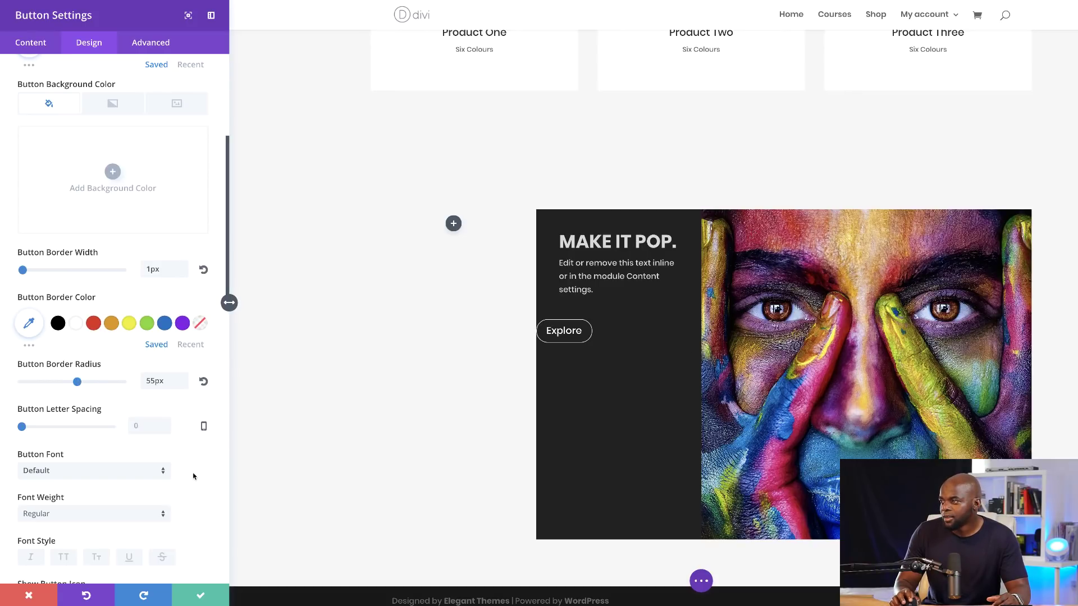
drag(22, 426, 24, 428)
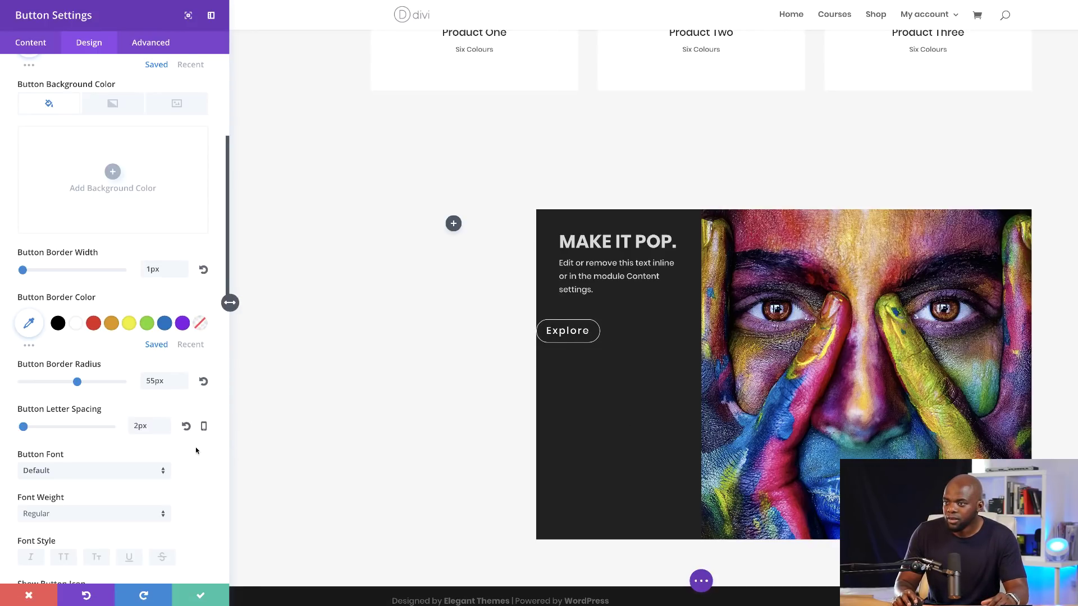
Step: Set the Explore button's hover border color to white and open its Spacing settings
scroll(195, 450, down, 5)
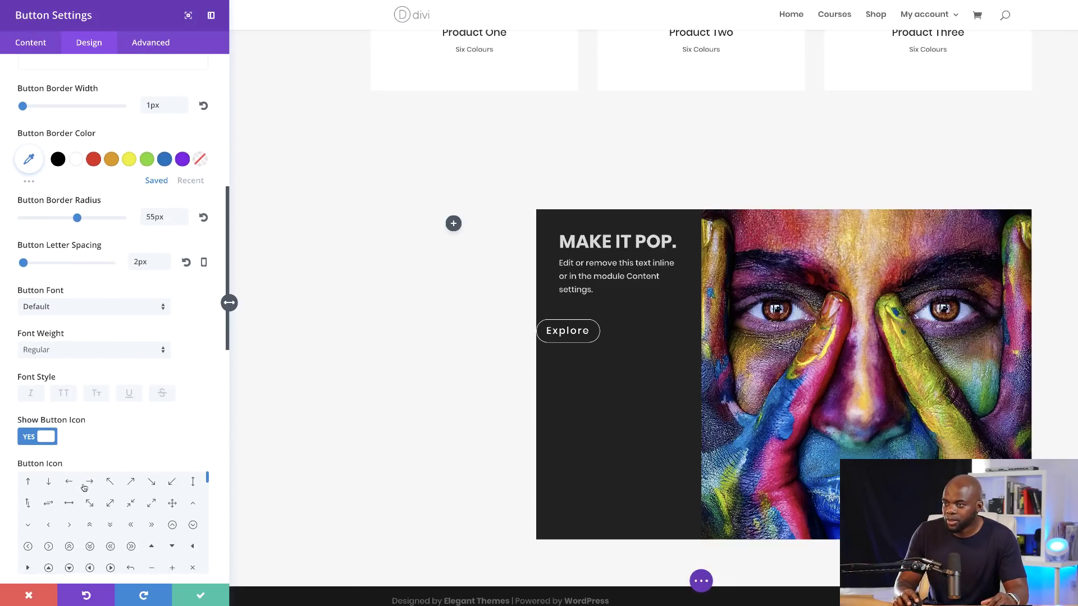
scroll(194, 494, down, 5)
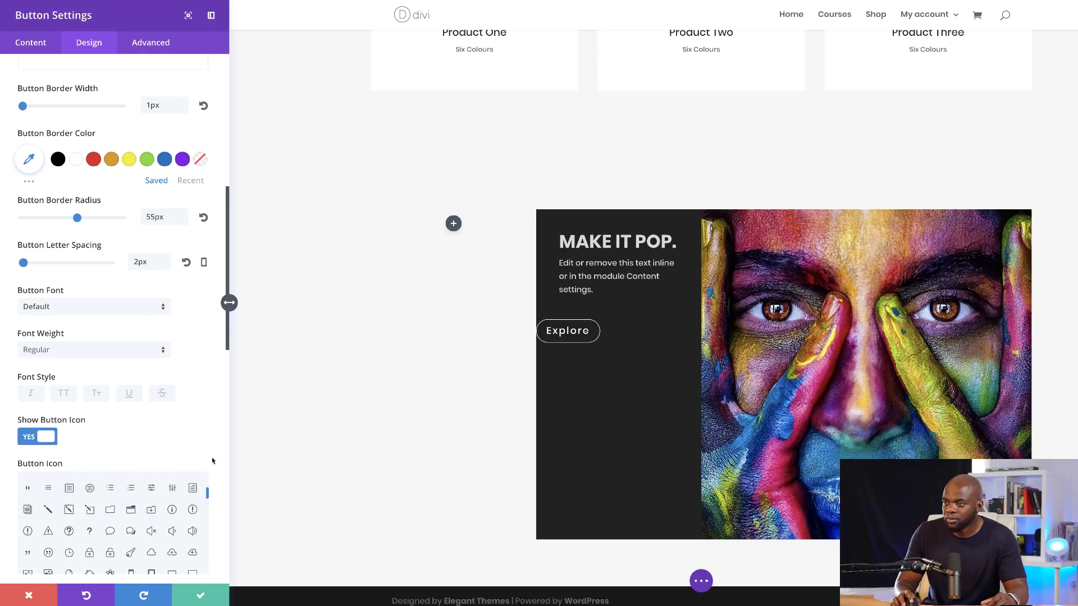
scroll(212, 461, down, 8)
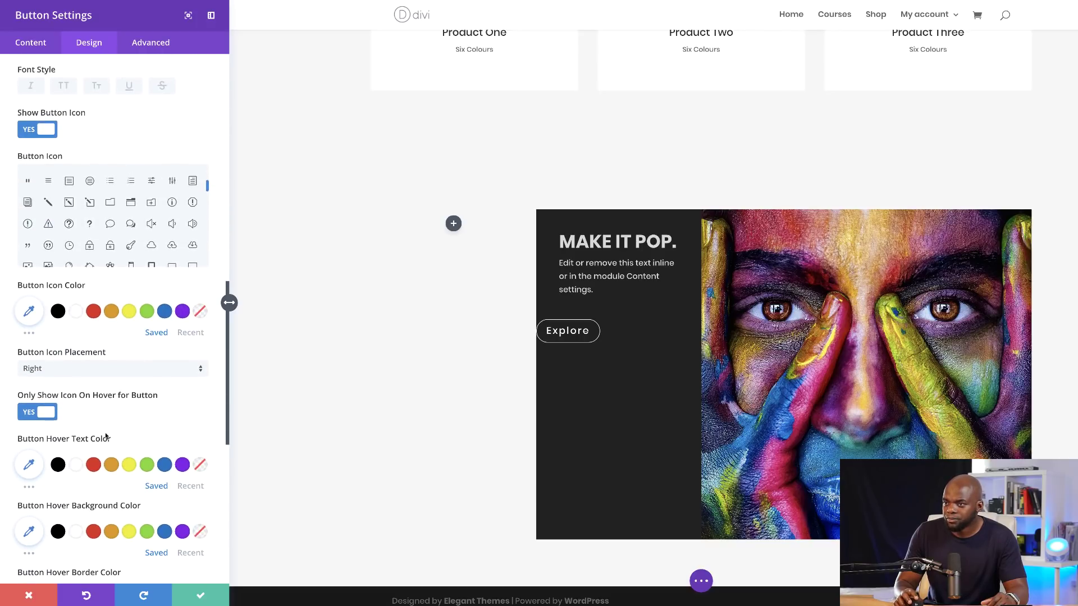
scroll(190, 497, down, 1)
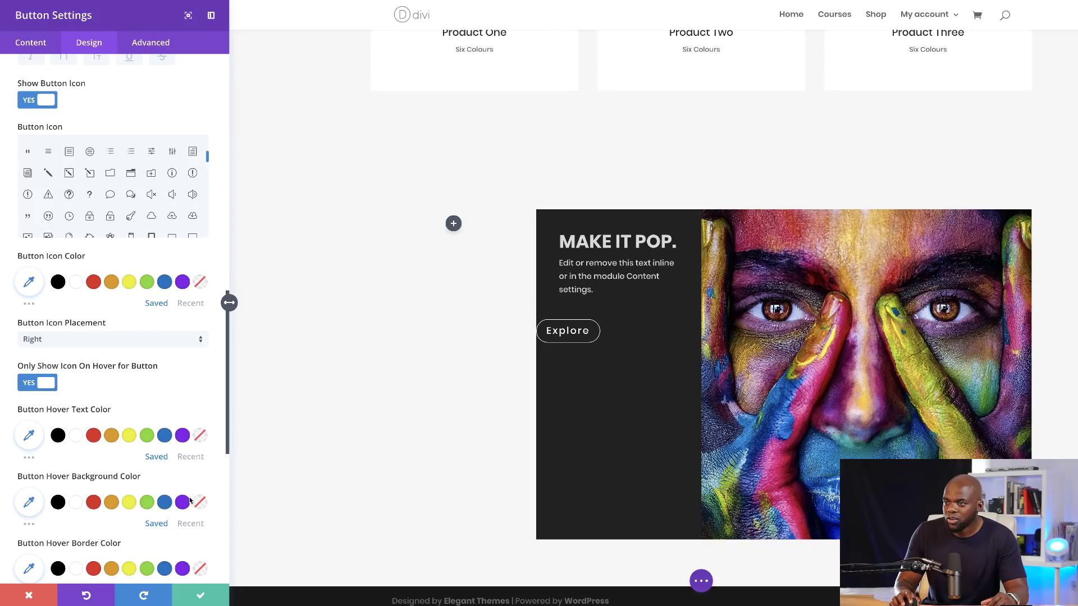
scroll(190, 497, down, 2)
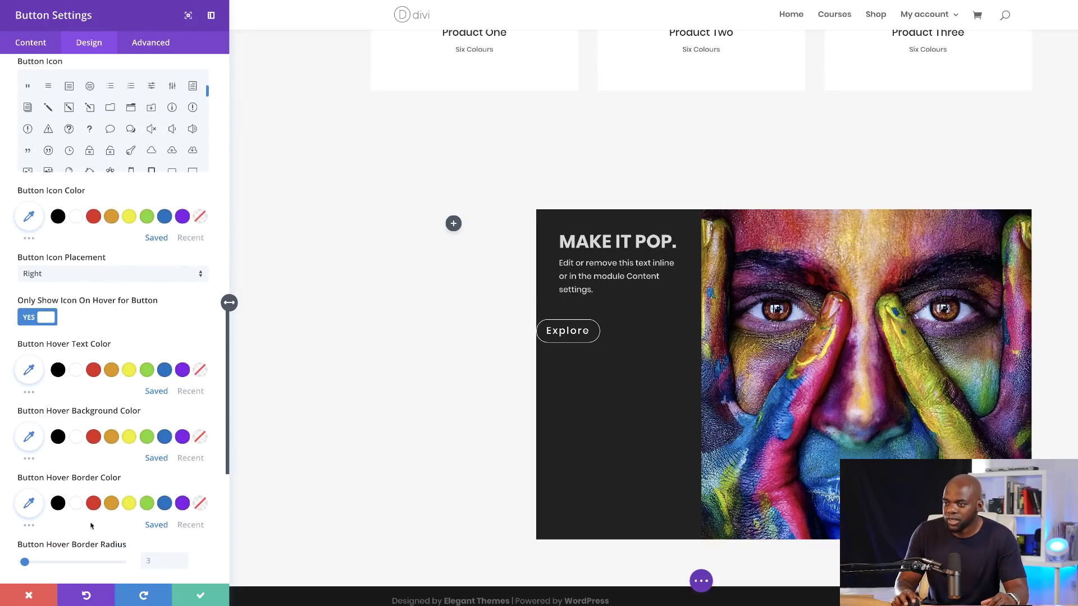
scroll(111, 532, down, 1)
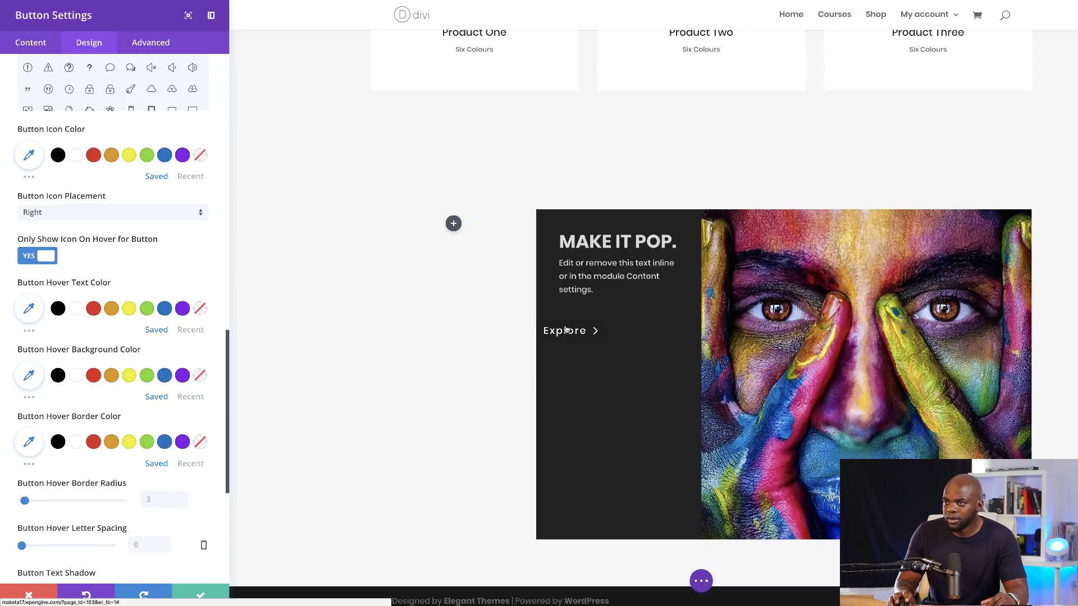
click(75, 444)
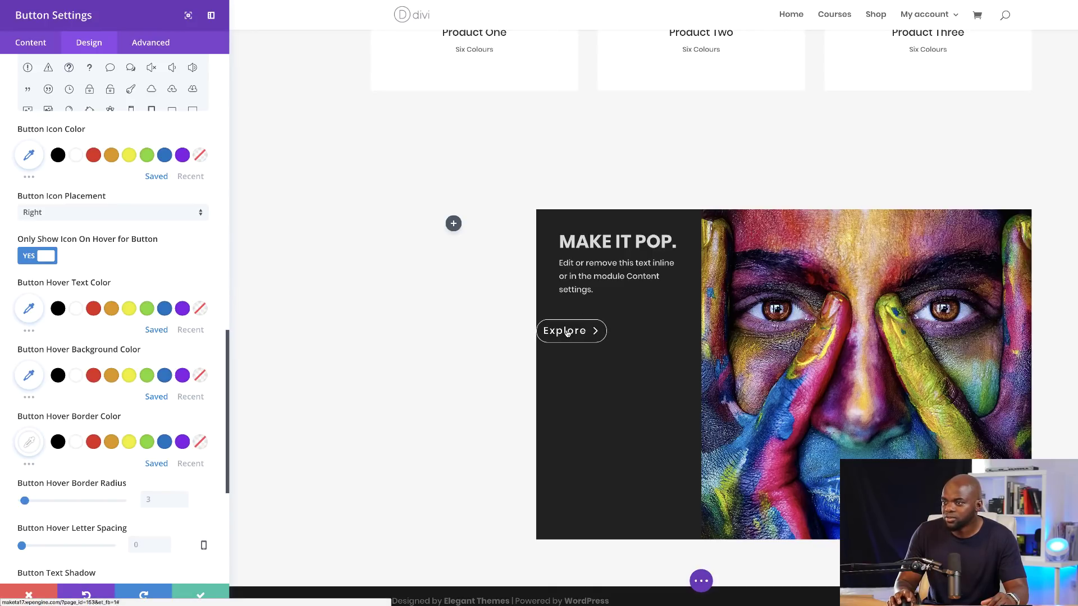
scroll(164, 549, down, 5)
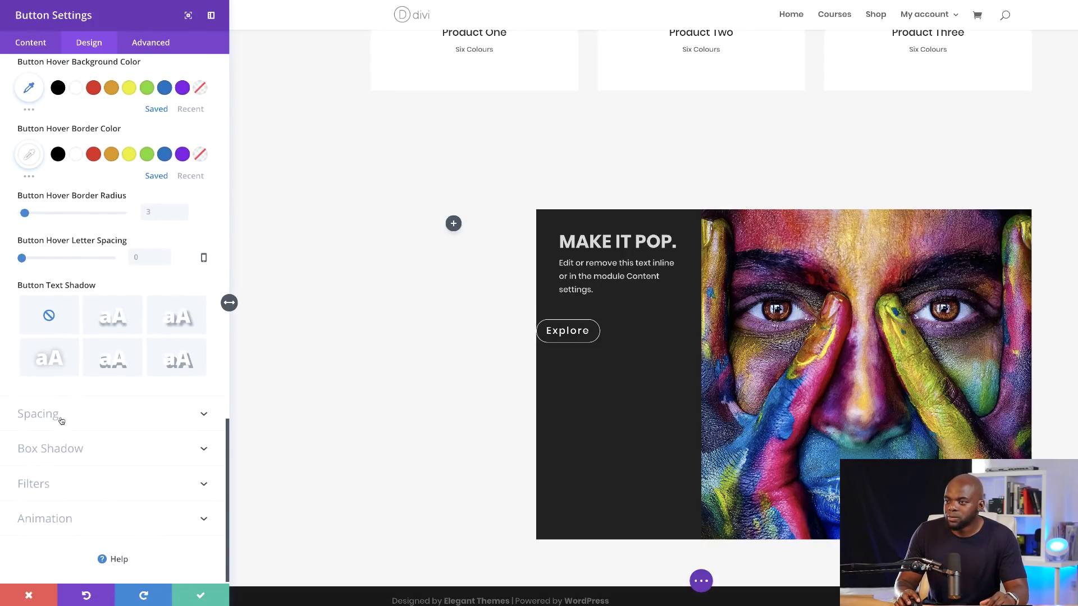
click(60, 418)
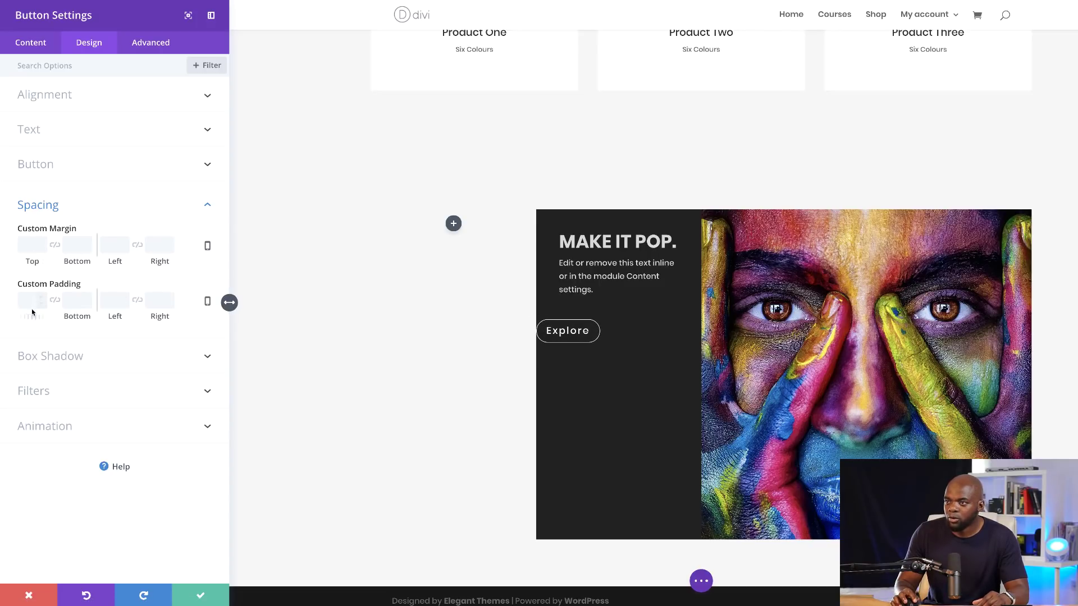
text(10px)
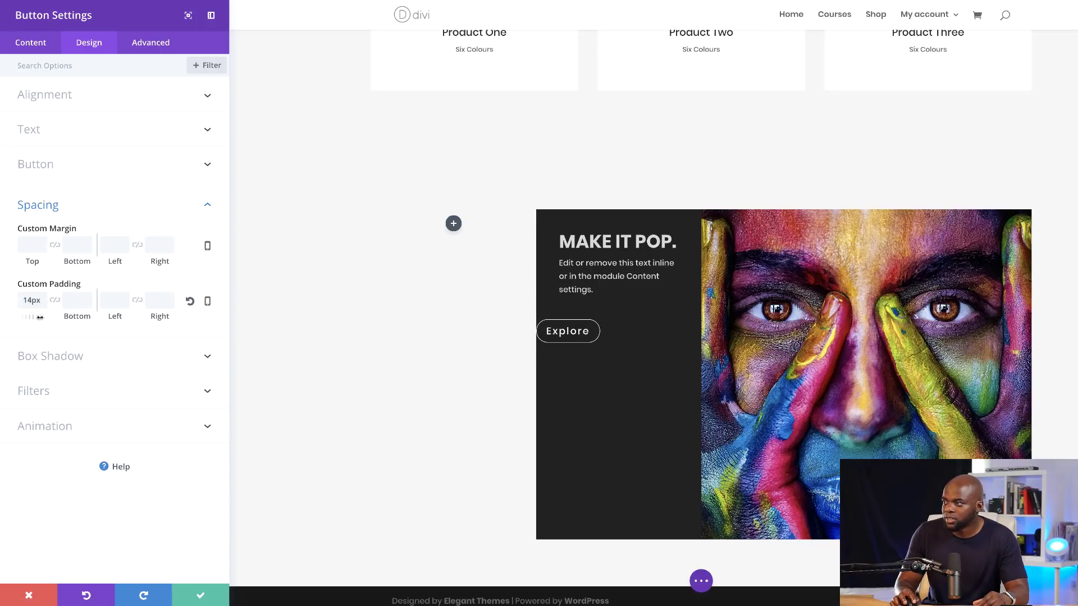
drag(37, 317, 32, 317)
click(192, 301)
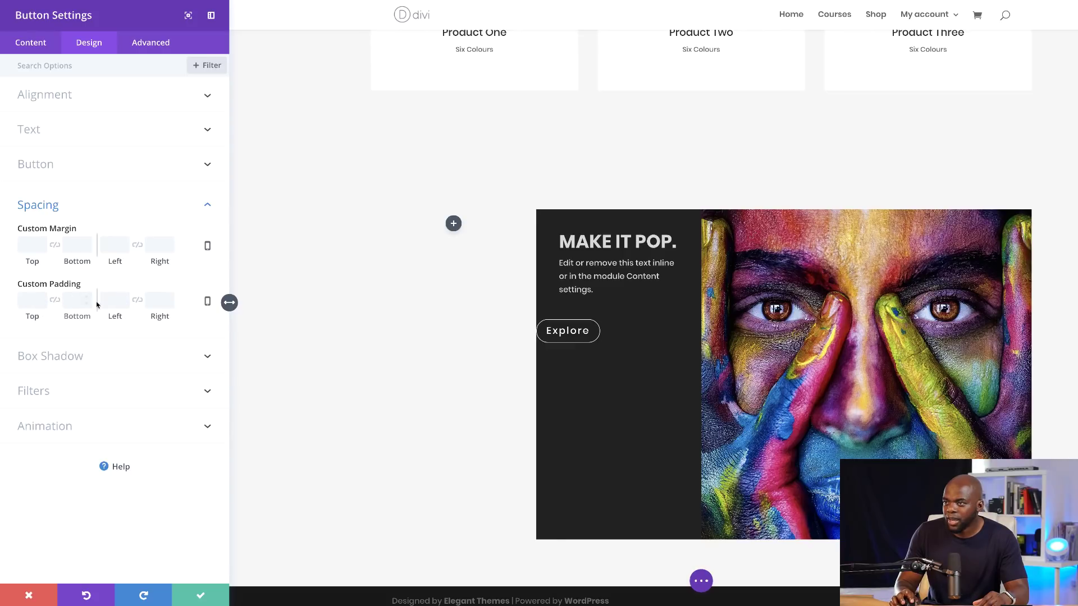
Step: Link the Explore button's left and right custom padding and set both to 30px
click(137, 300)
click(113, 301)
text(20px)
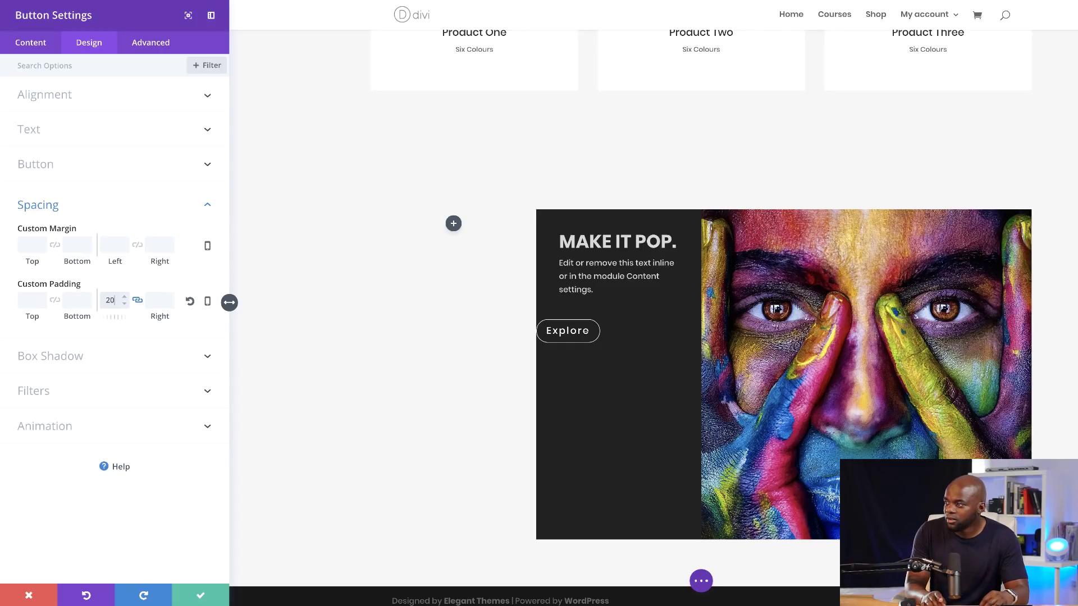
drag(110, 301, 105, 300)
text(30)
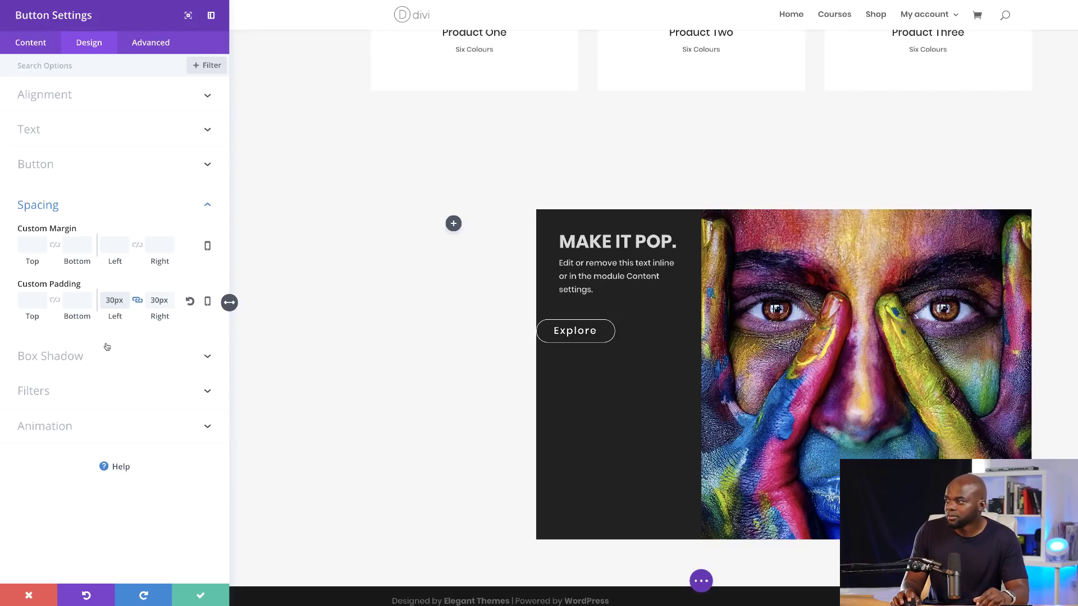
Step: Link the Explore button's top and bottom custom padding and set both to 4px
click(30, 301)
text(9px)
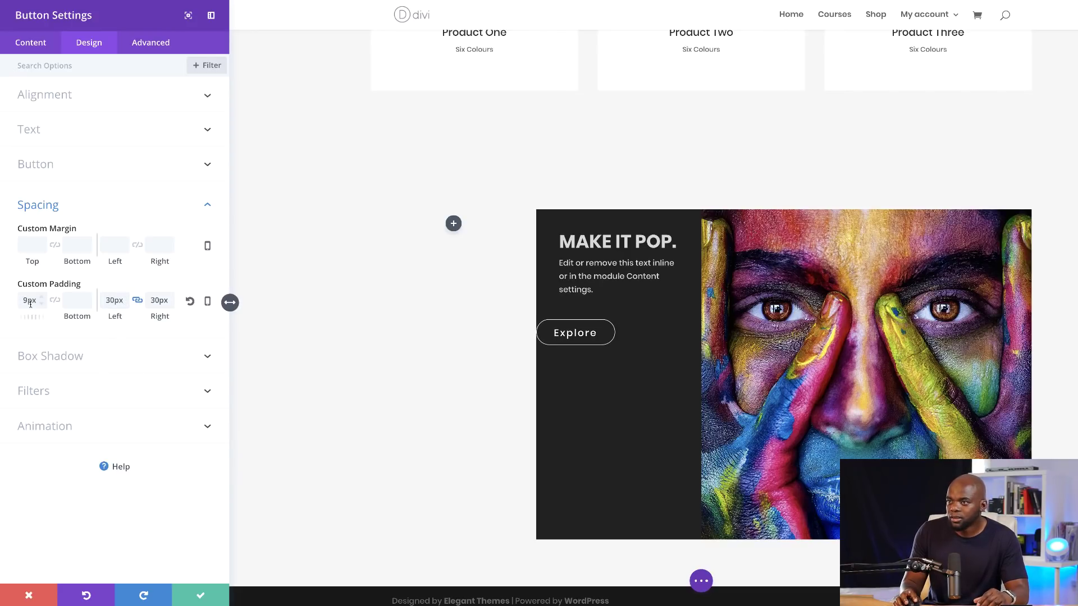
click(54, 301)
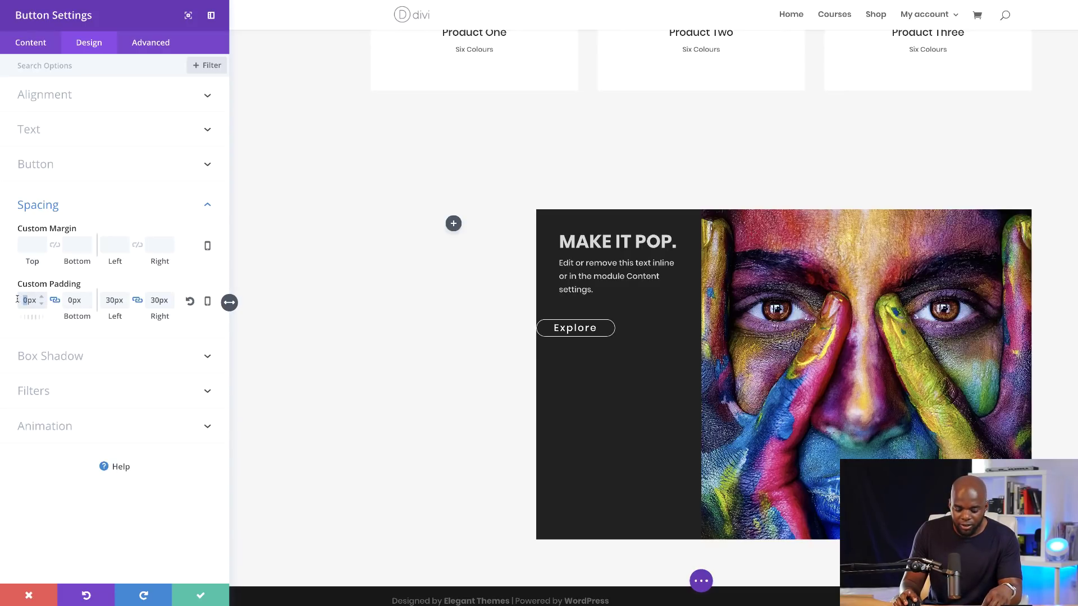
text(10)
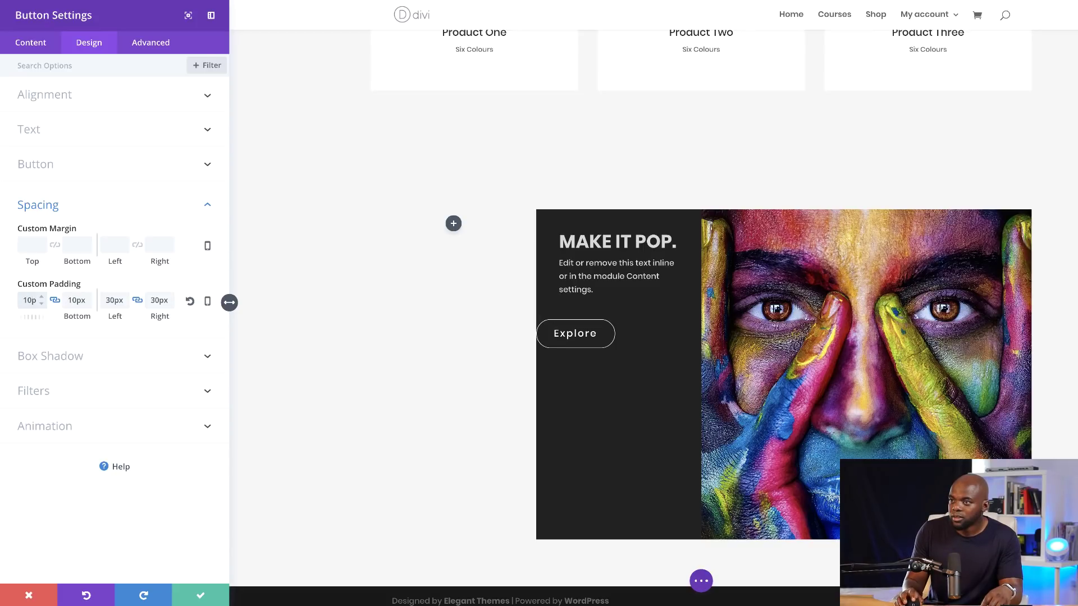
double_click(38, 301)
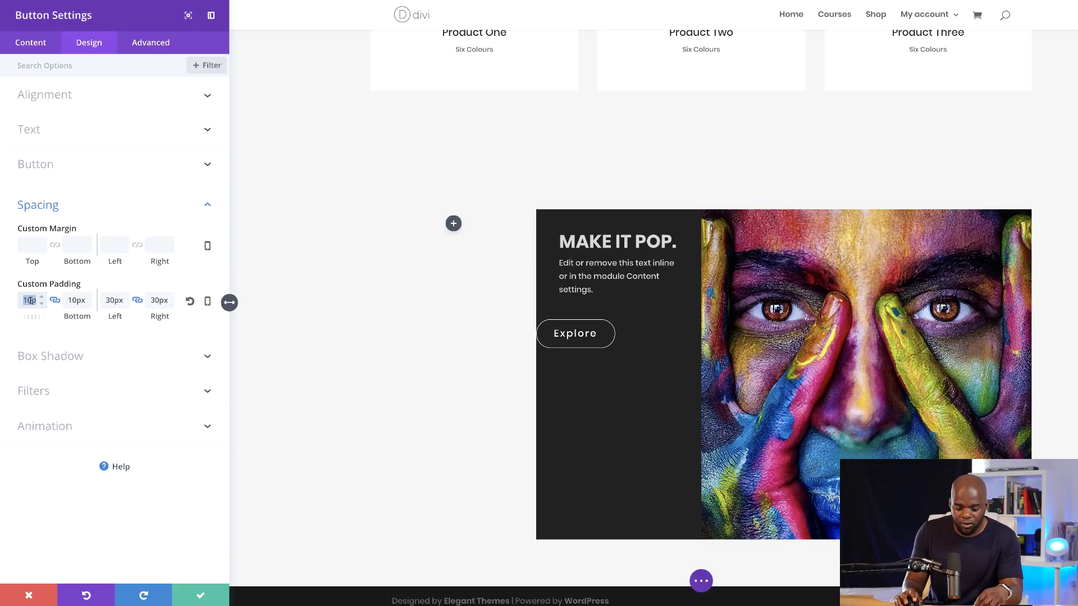
text(5)
double_click(33, 301)
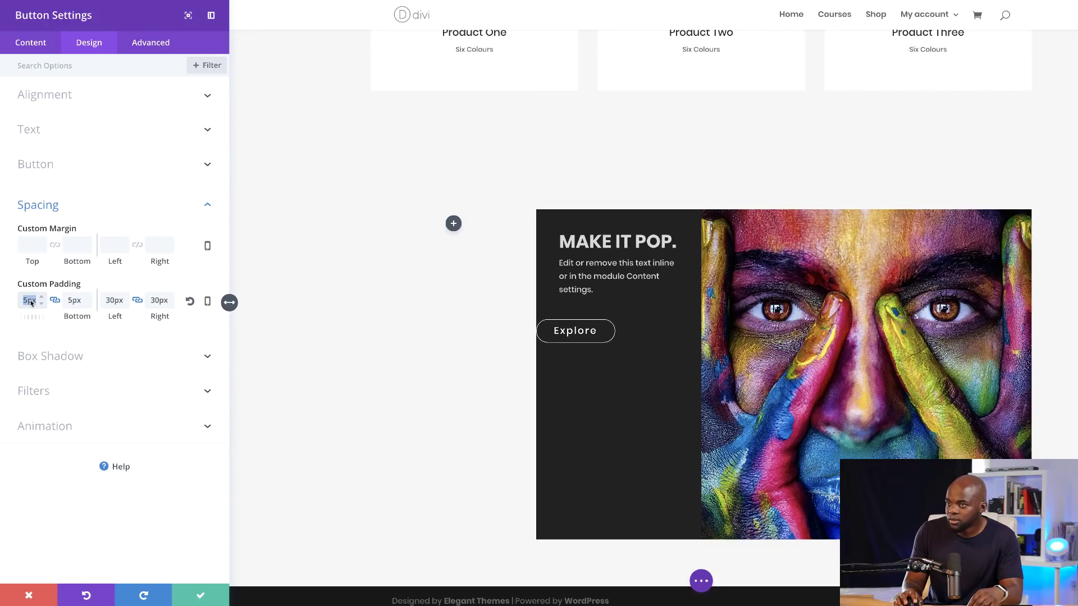
text(4)
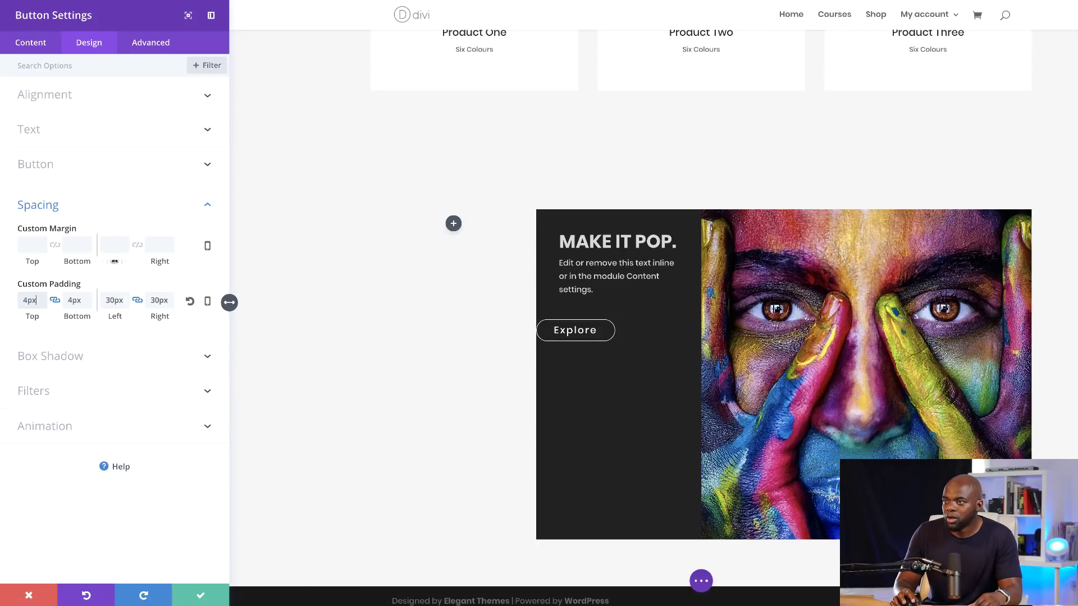
Step: Give the Explore button a 40px left margin and save its settings
drag(114, 262, 138, 267)
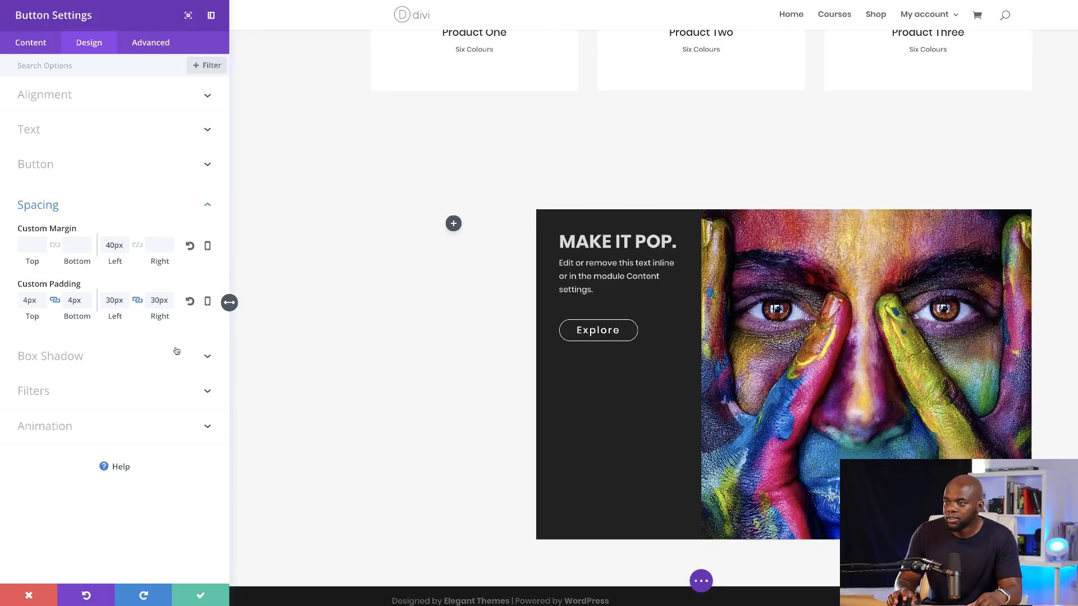
click(202, 596)
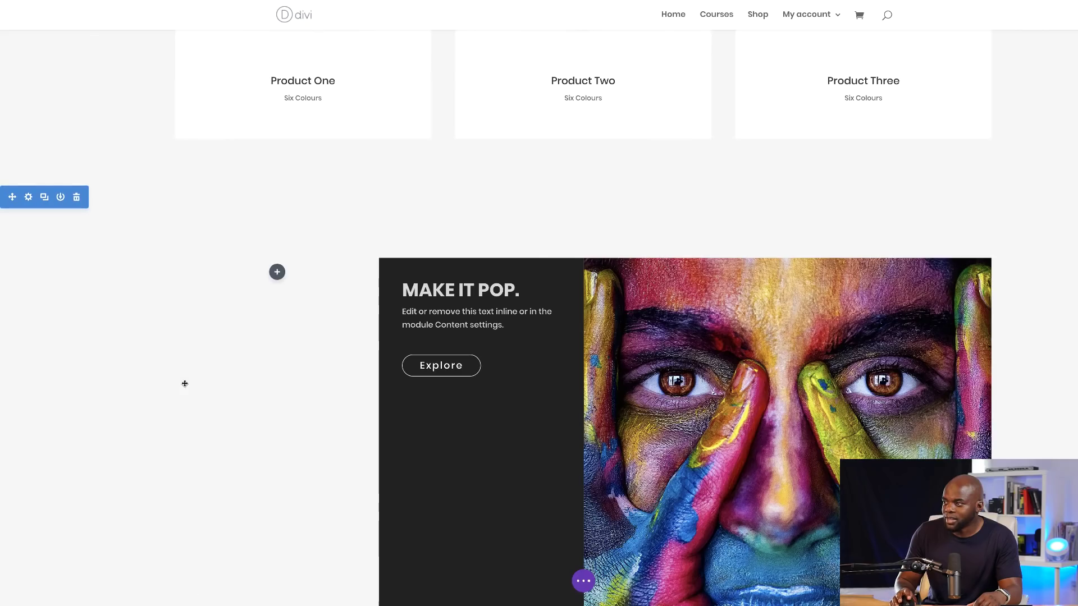
Step: Duplicate the Explore button and give the lower copy a 16px top margin
scroll(228, 385, down, 1)
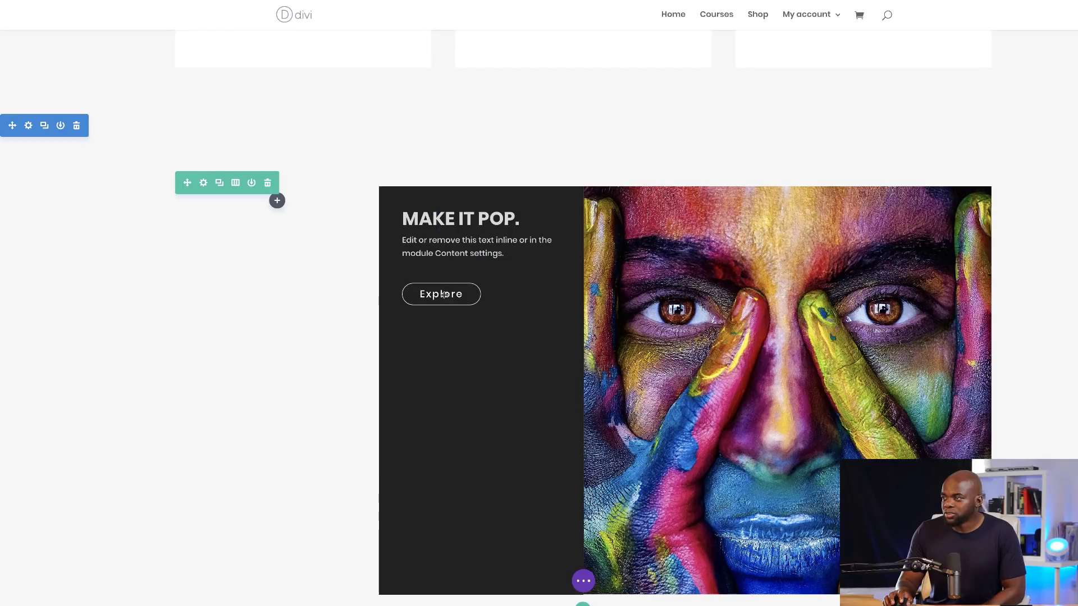
click(493, 290)
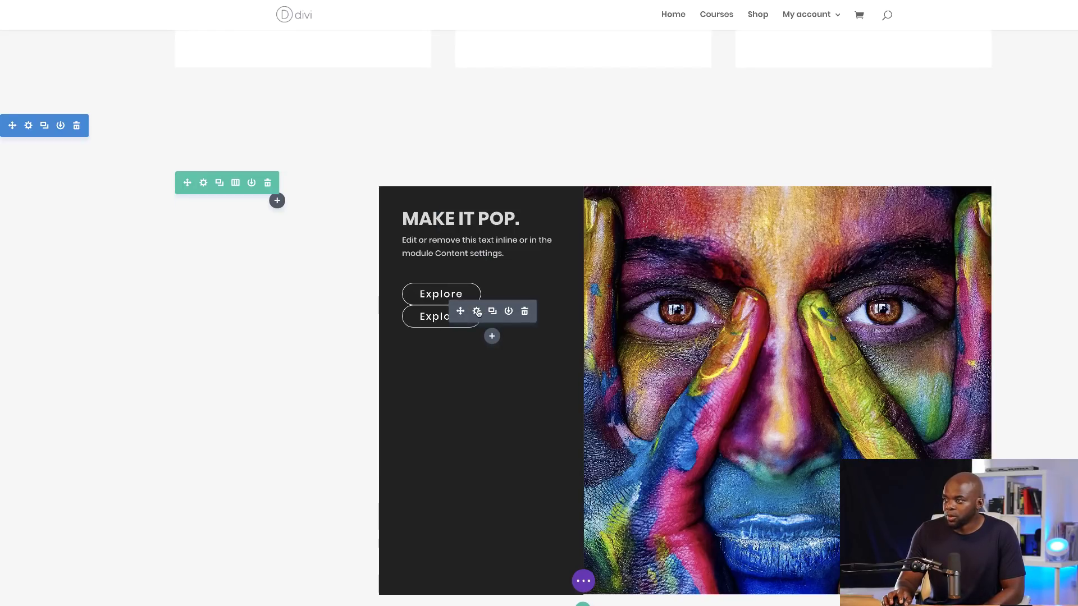
click(476, 311)
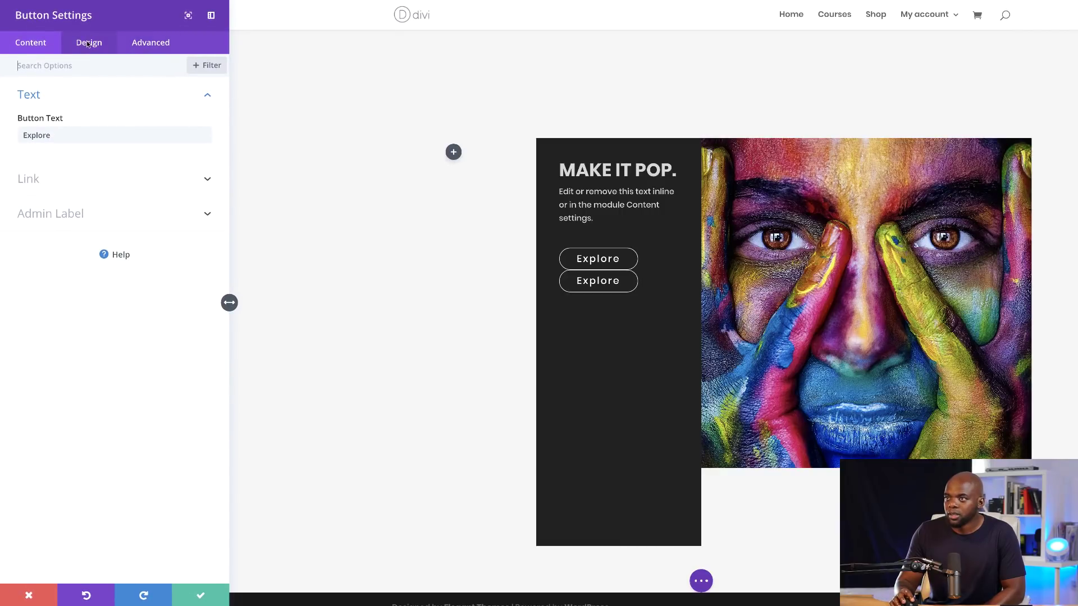
text(Mar)
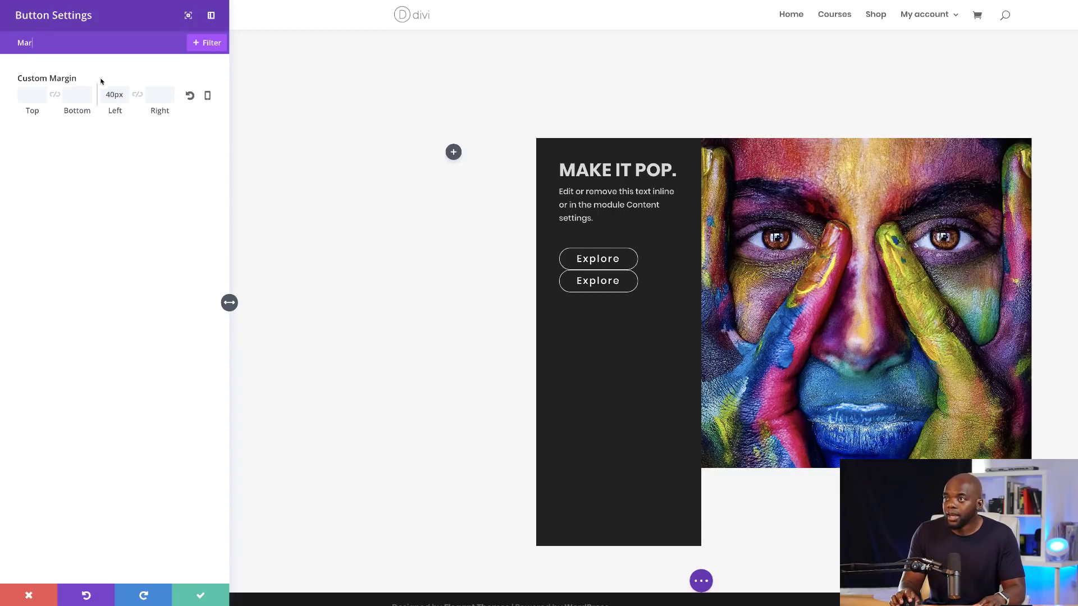
drag(28, 111, 38, 112)
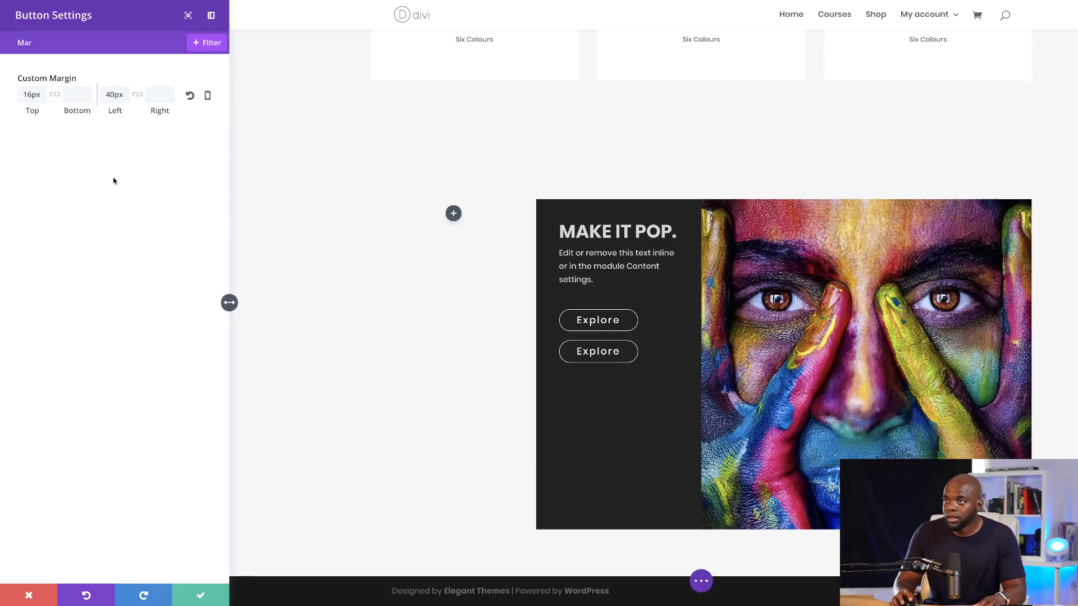
double_click(47, 48)
key(BackSpace)
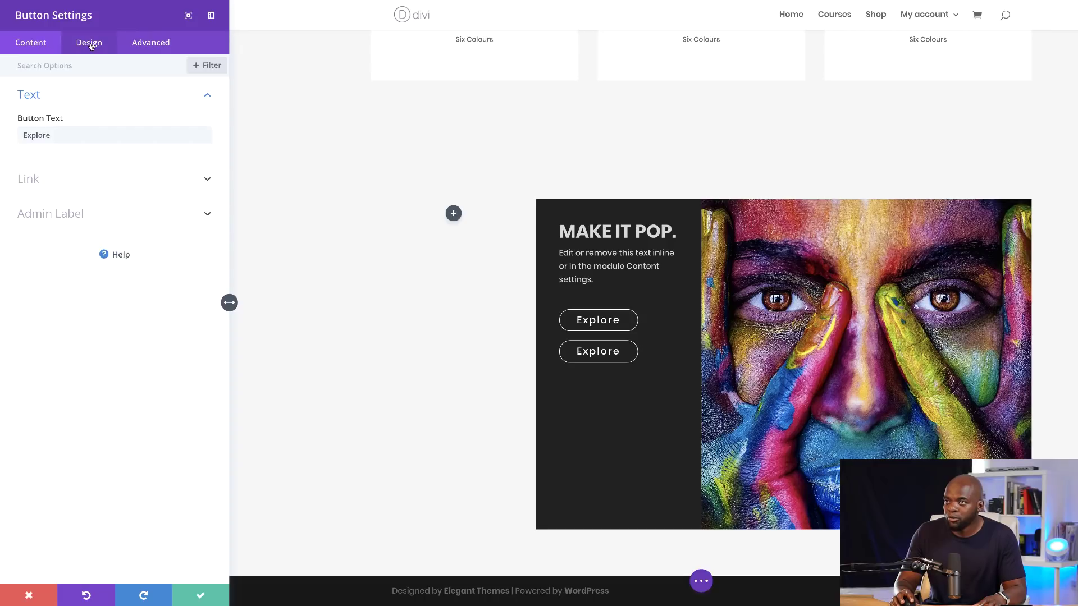
Step: Set the lower Explore button's background color to red #e02b20
click(89, 43)
click(45, 164)
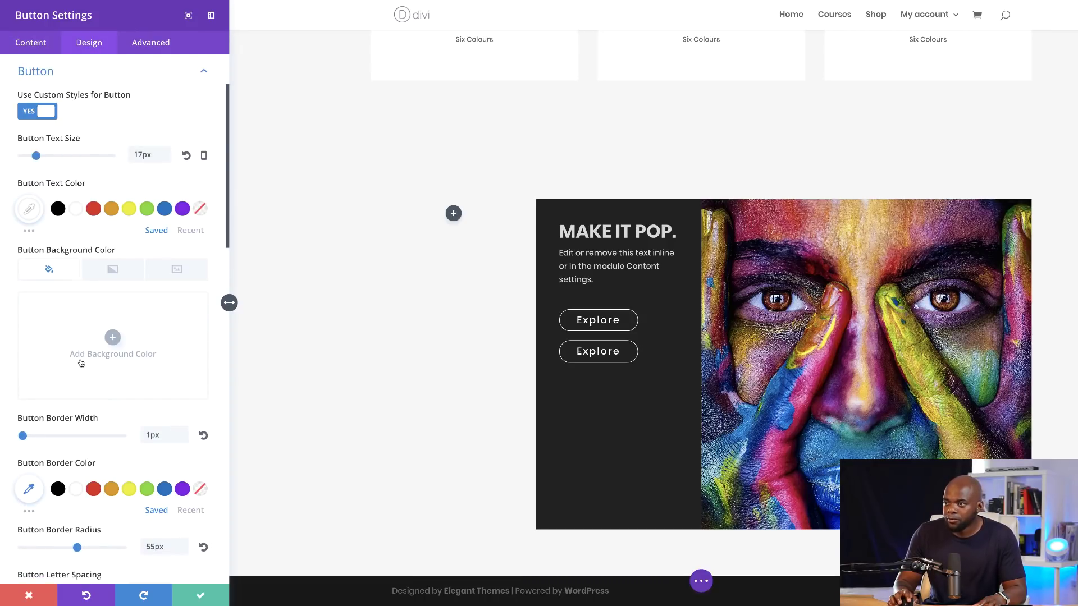
click(110, 340)
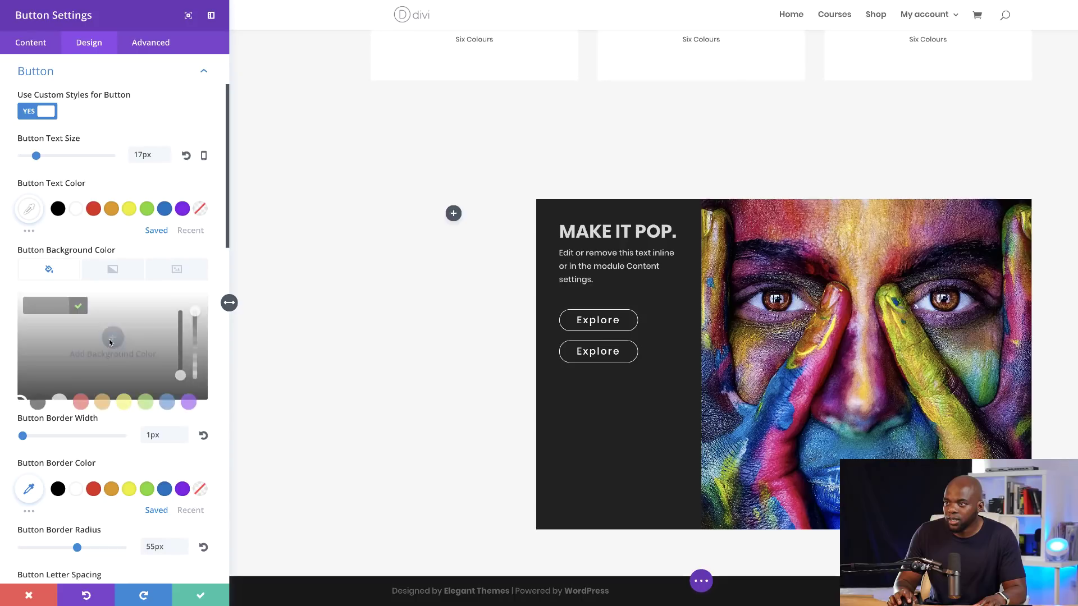
click(78, 401)
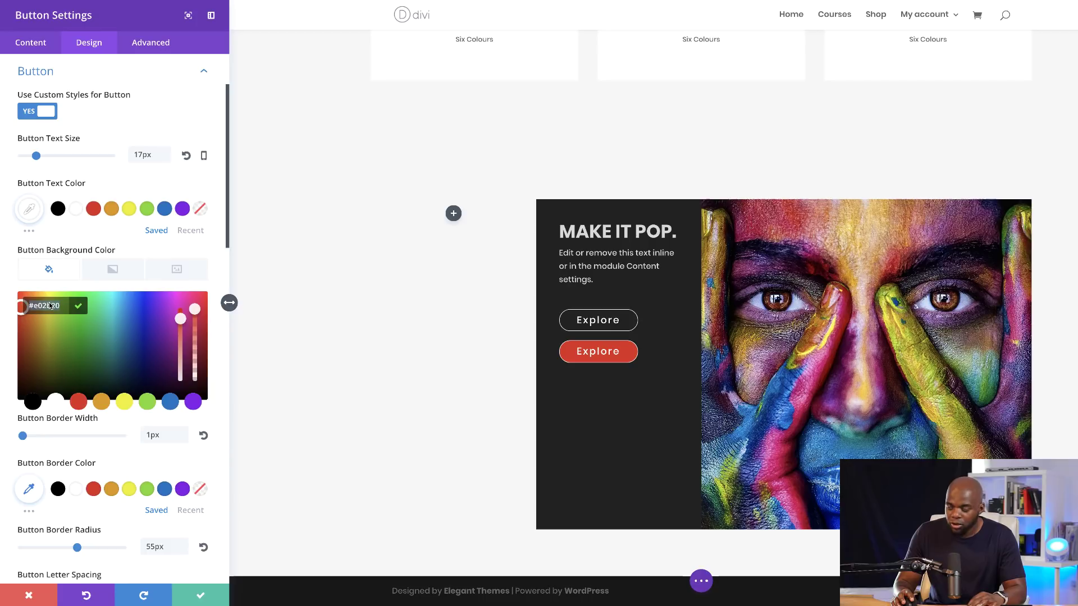
Step: Set both the border color and the hover border color of the lower Explore button to red
scroll(130, 493, down, 1)
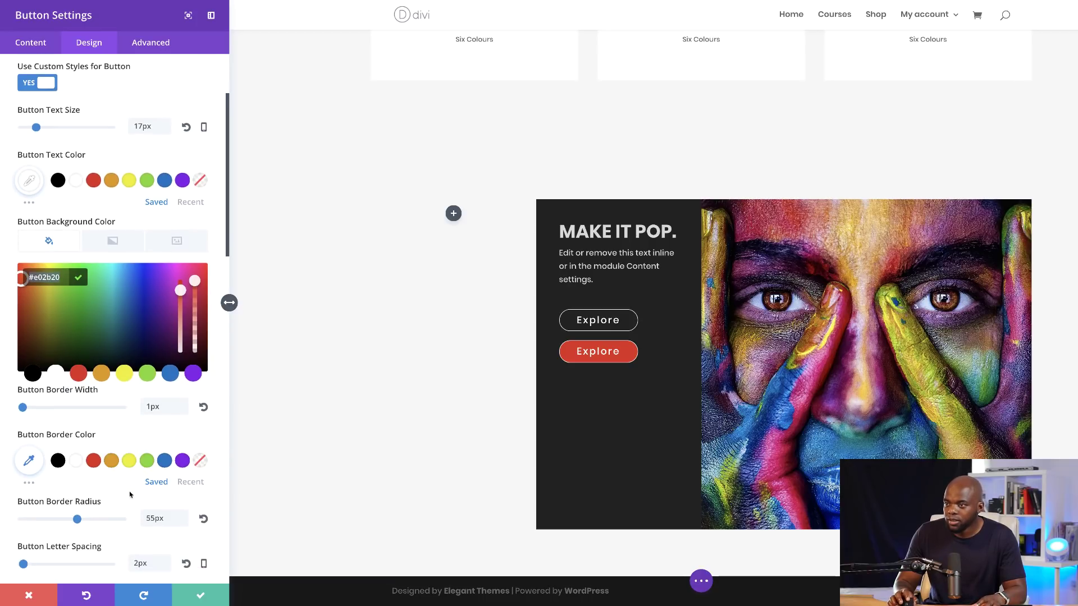
scroll(88, 505, down, 2)
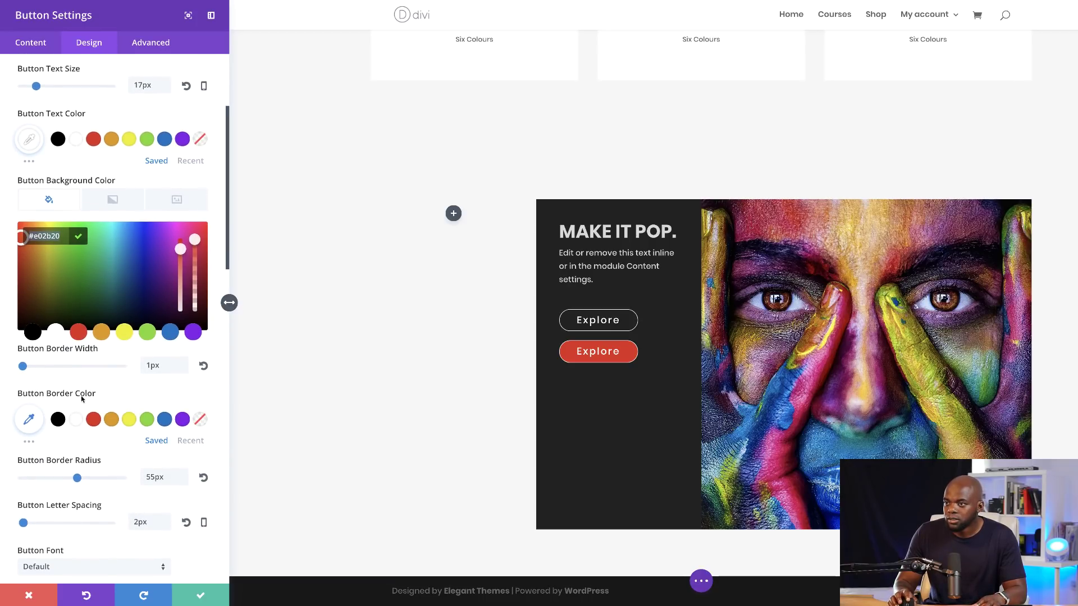
click(94, 420)
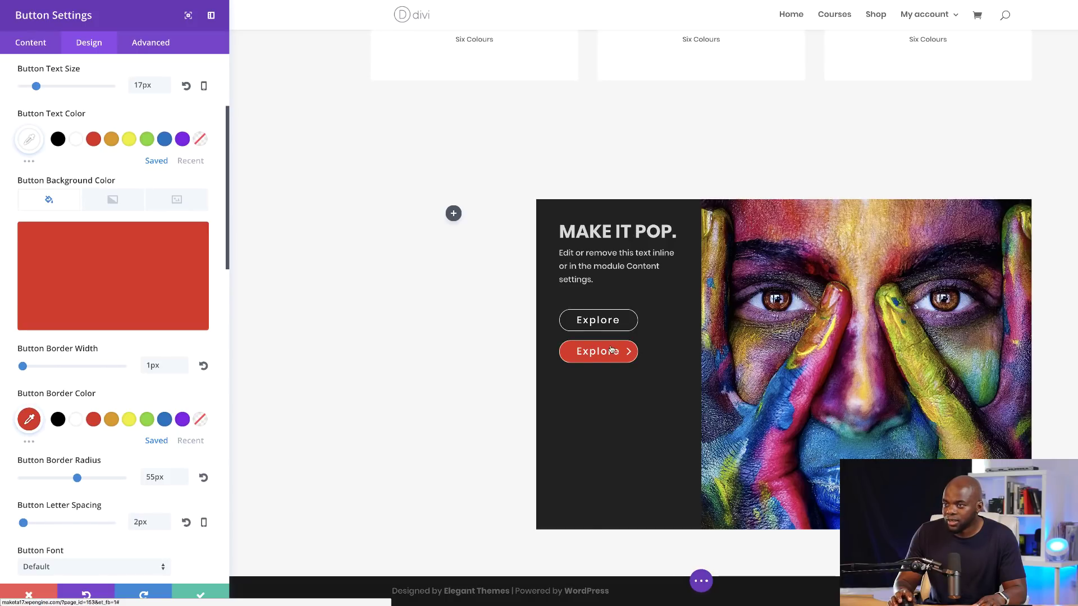
scroll(153, 507, down, 9)
scroll(153, 507, down, 3)
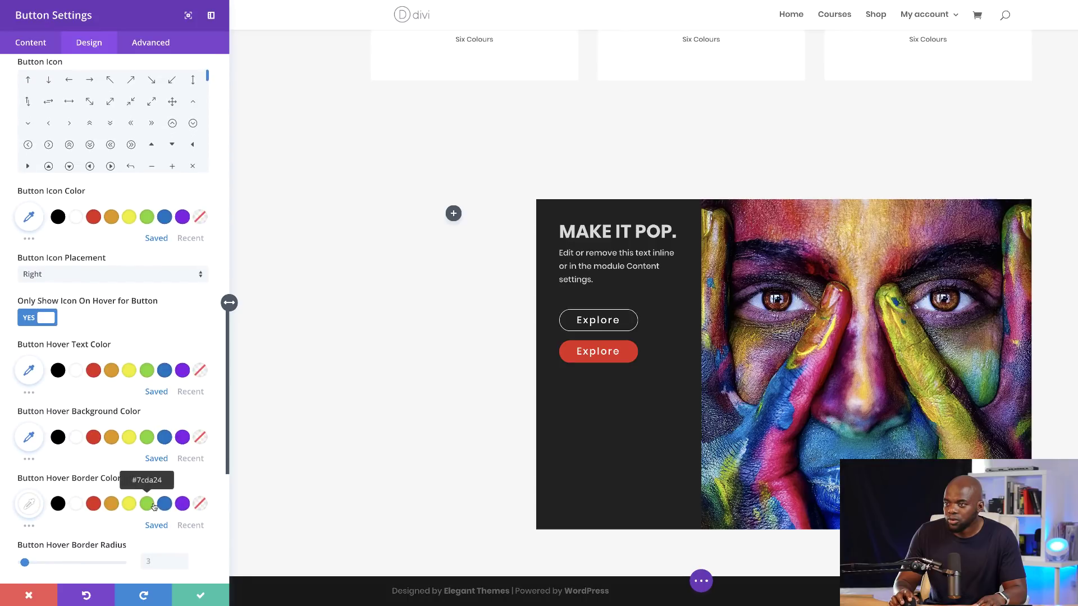
click(93, 503)
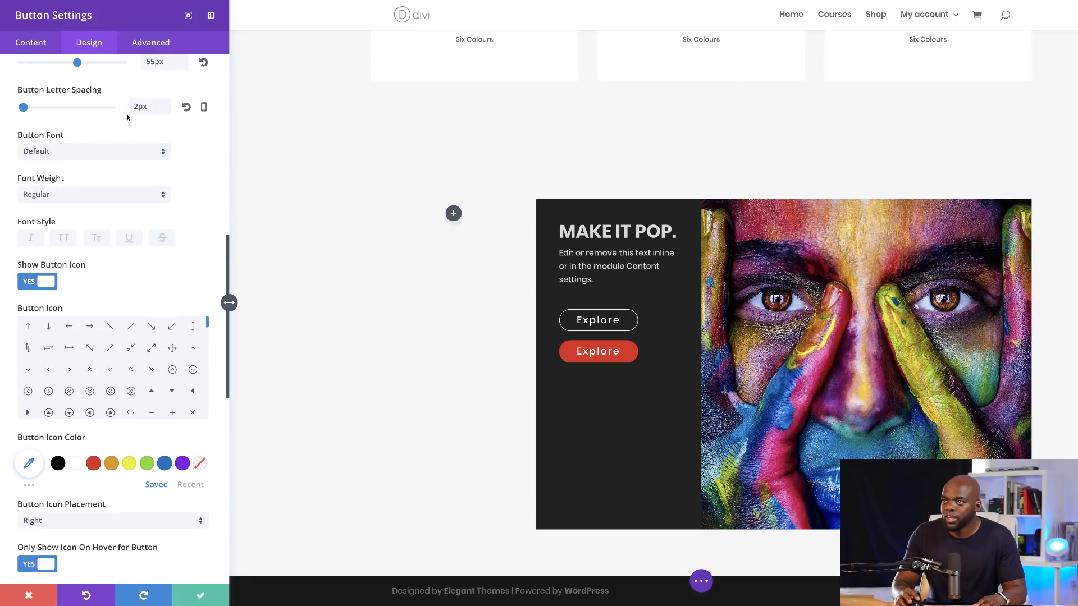
Step: Change the red button's text to "Buy Now" and save its settings
click(40, 49)
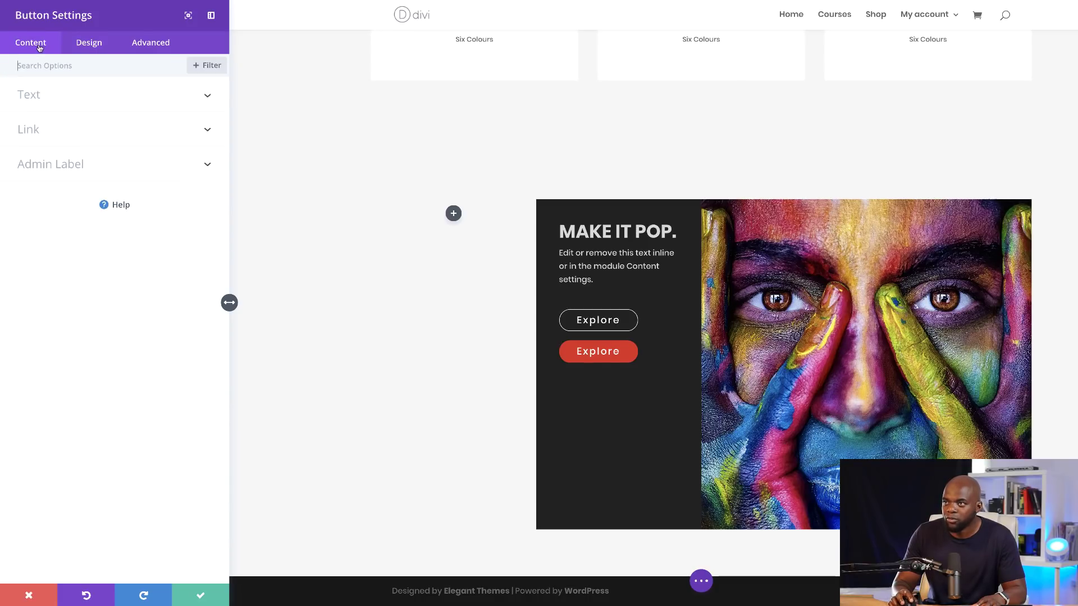
click(40, 99)
double_click(56, 137)
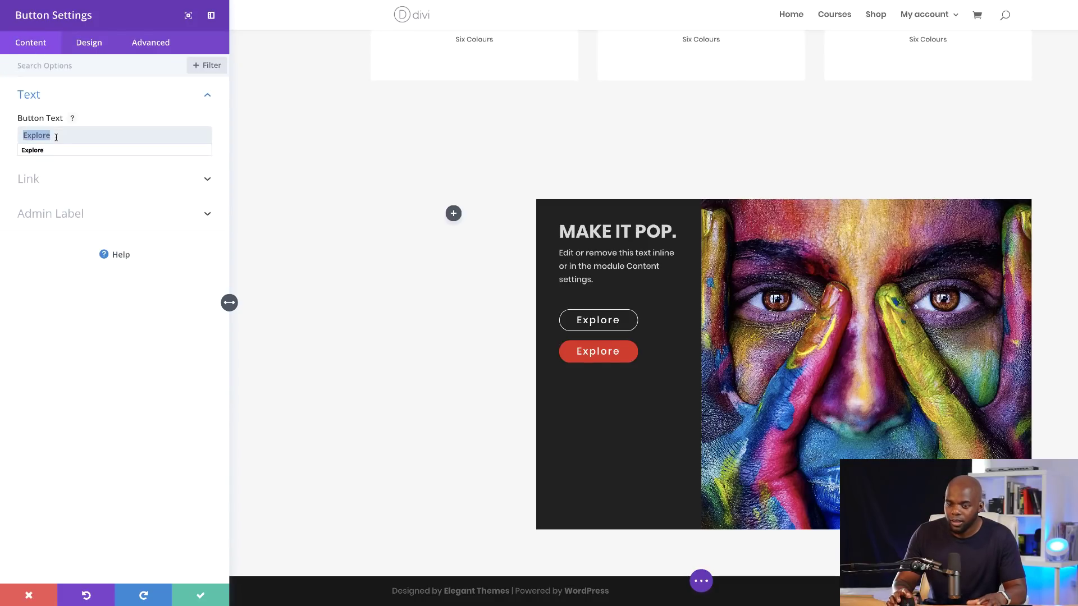
text(Buy)
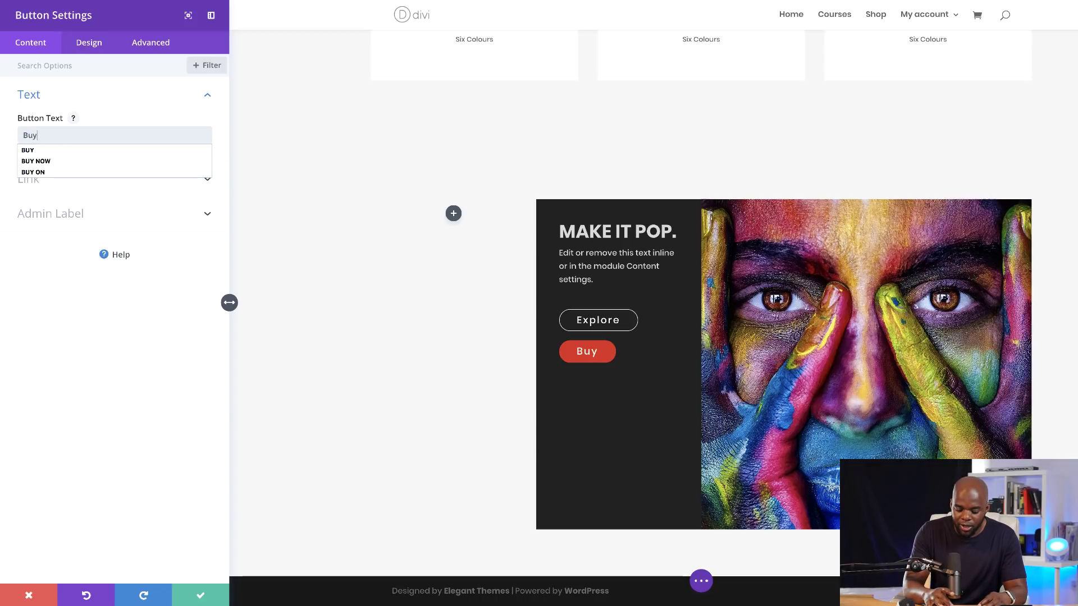
text( Now)
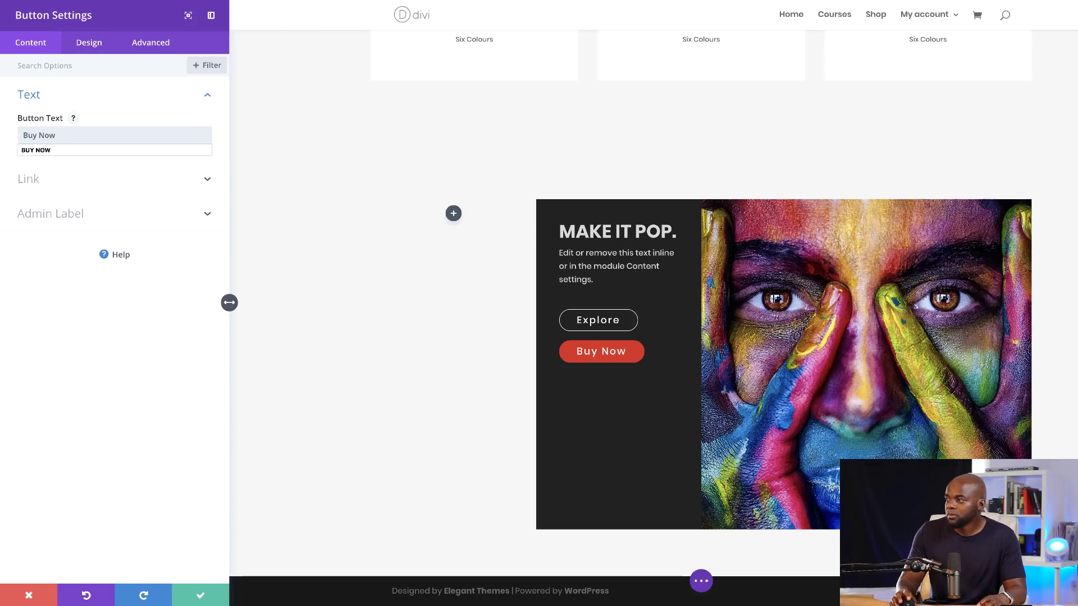
click(71, 337)
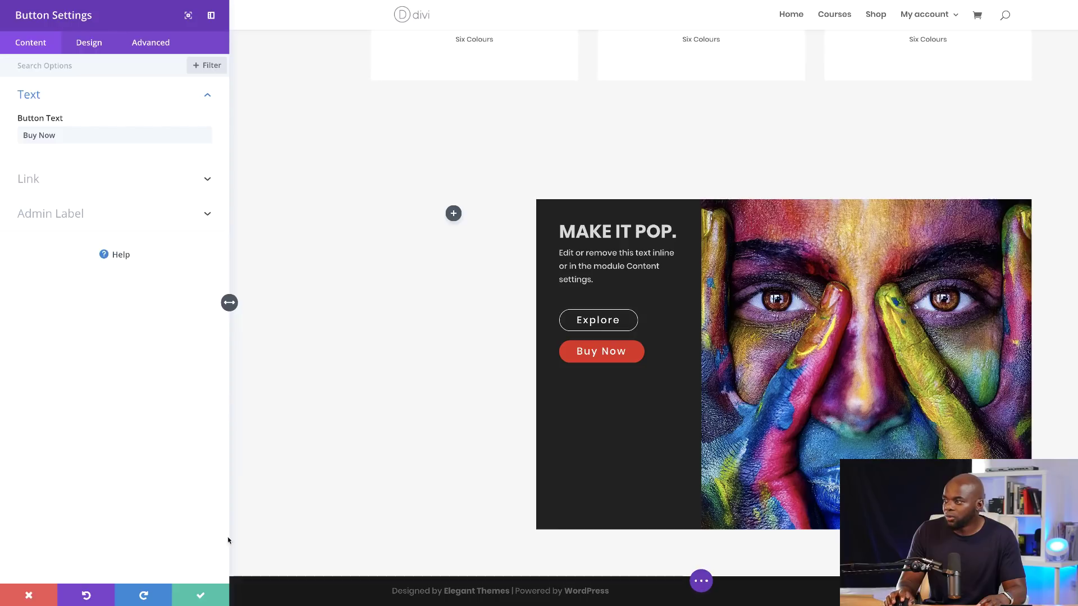
click(204, 593)
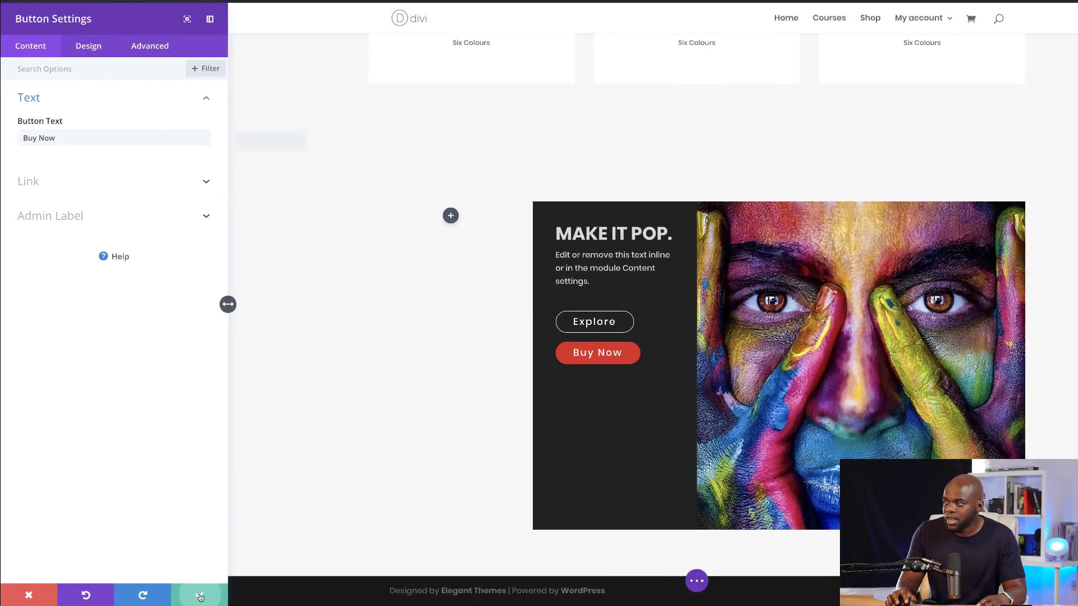
Step: Add a row with three equal columns below the "Make it pop" row, without inserting a module yet
scroll(262, 429, down, 2)
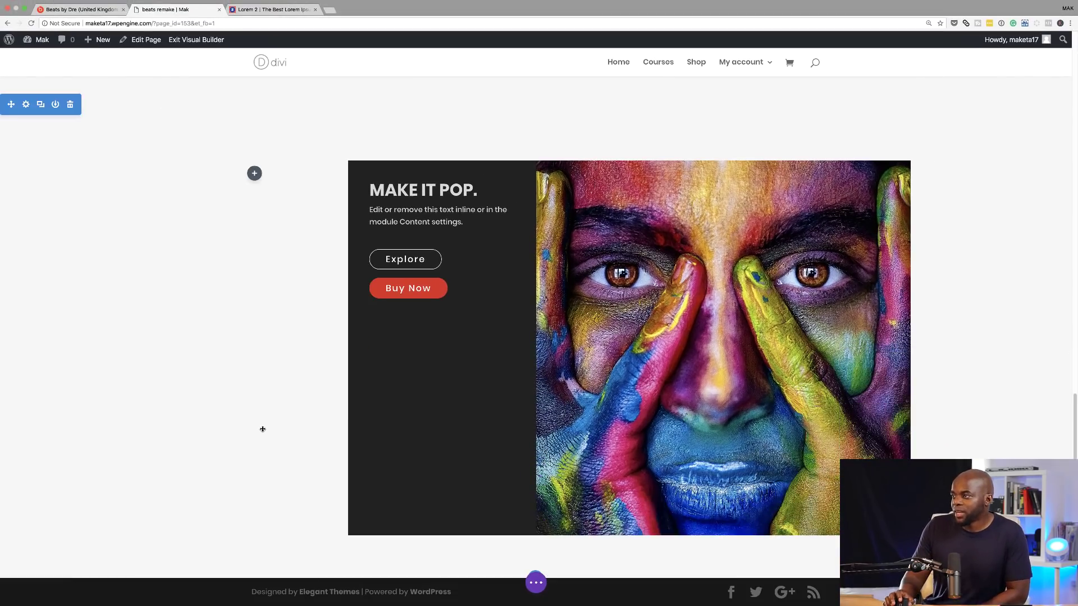
scroll(198, 322, up, 4)
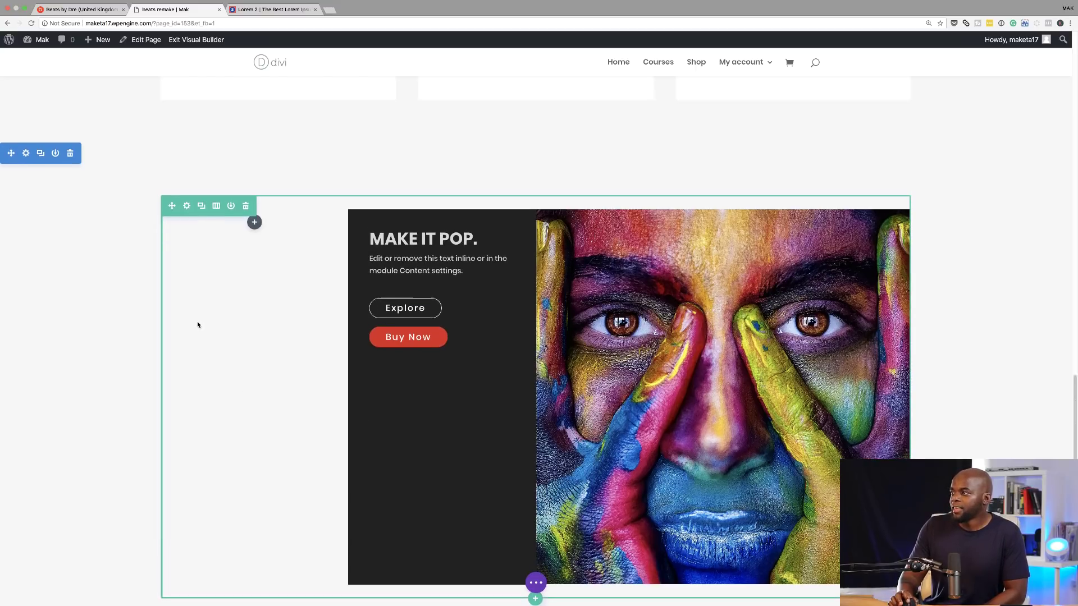
scroll(198, 322, up, 10)
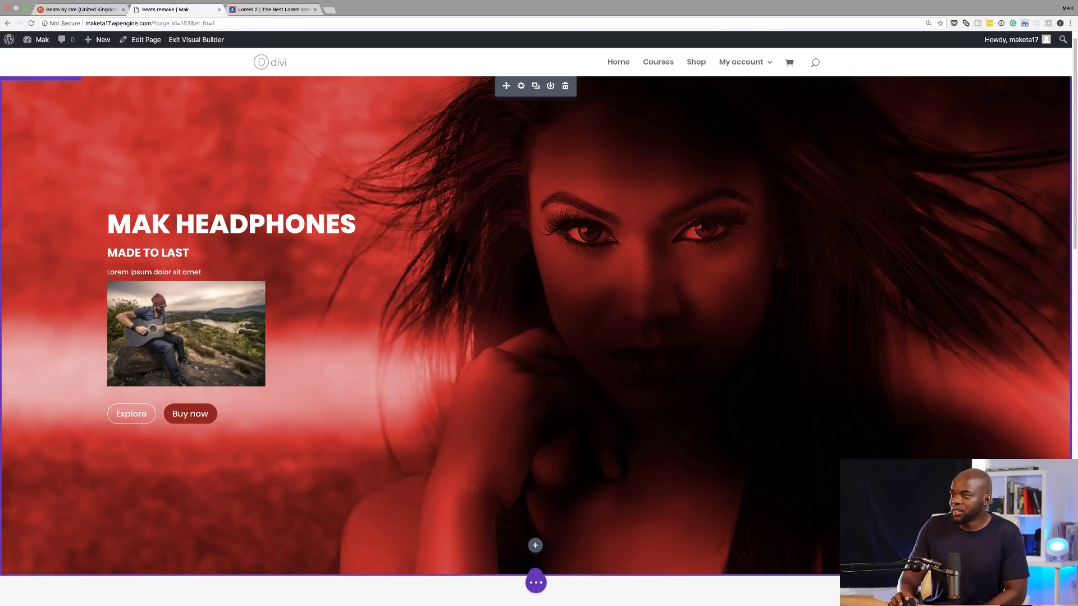
scroll(207, 337, down, 10)
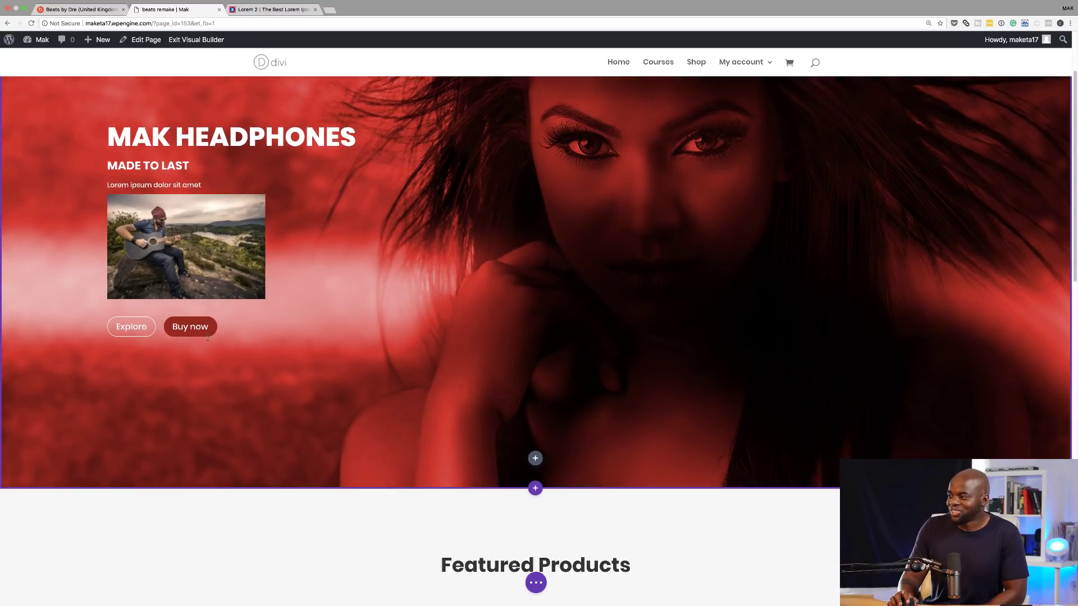
scroll(208, 338, down, 5)
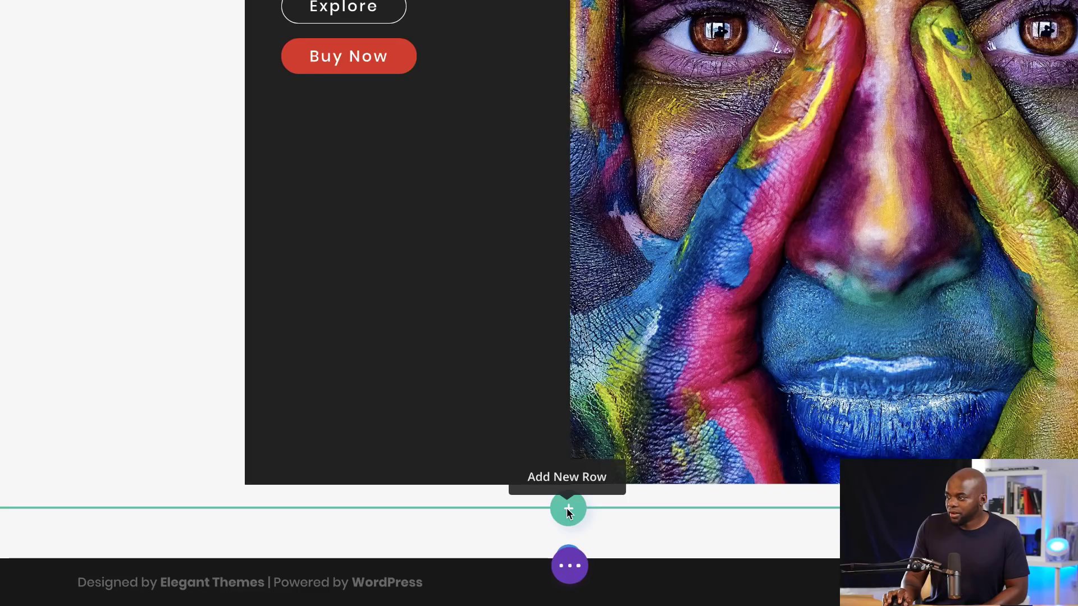
click(566, 510)
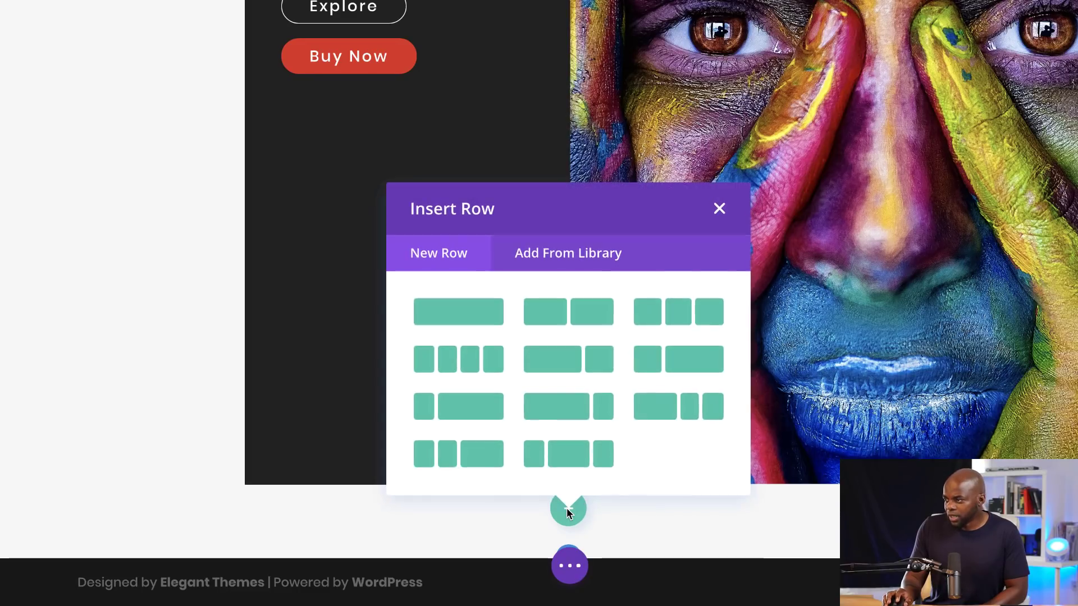
click(674, 311)
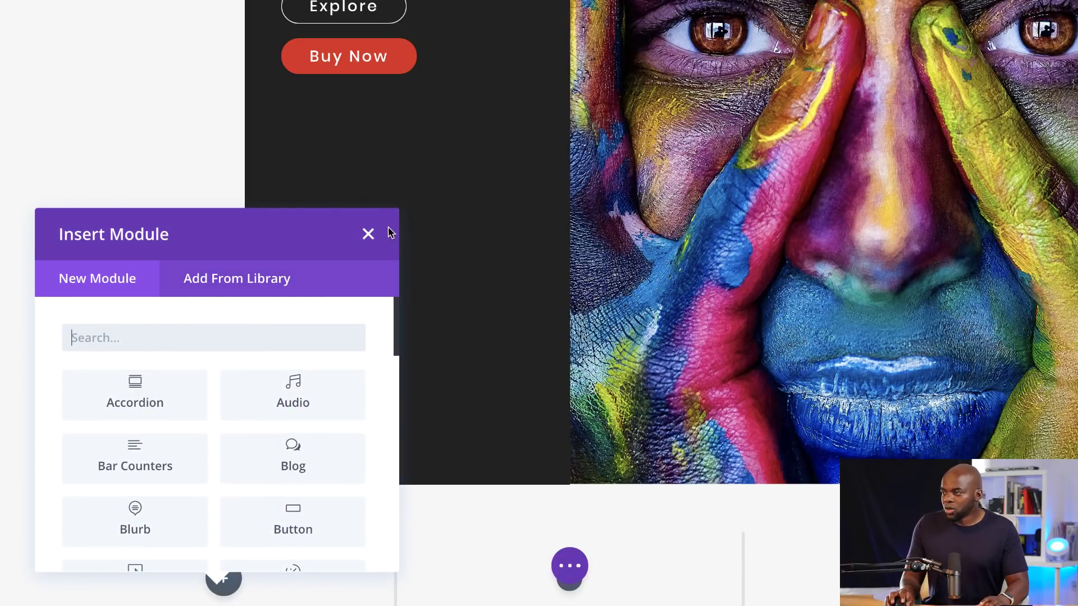
click(369, 235)
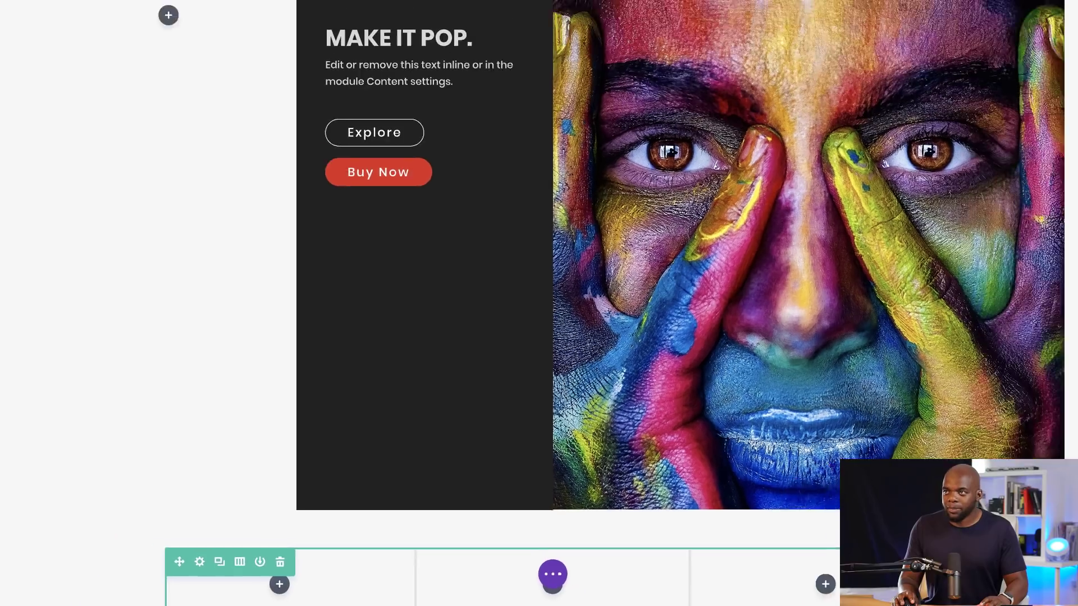
Step: Switch to the Beats by Dre page and examine how the product cards sit over the "Make it pop" section
click(78, 9)
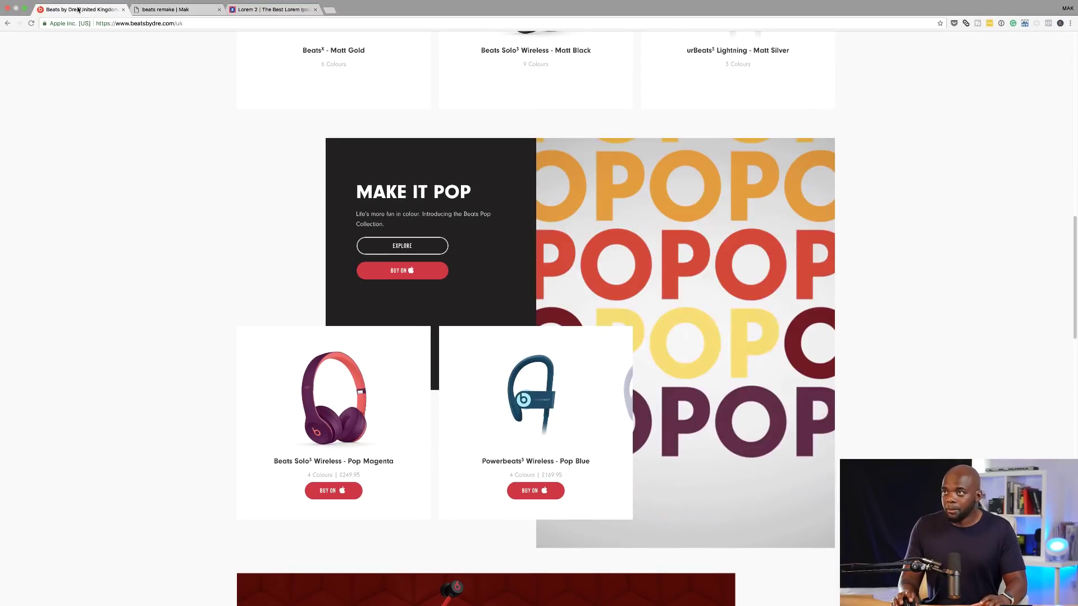
scroll(124, 257, down, 2)
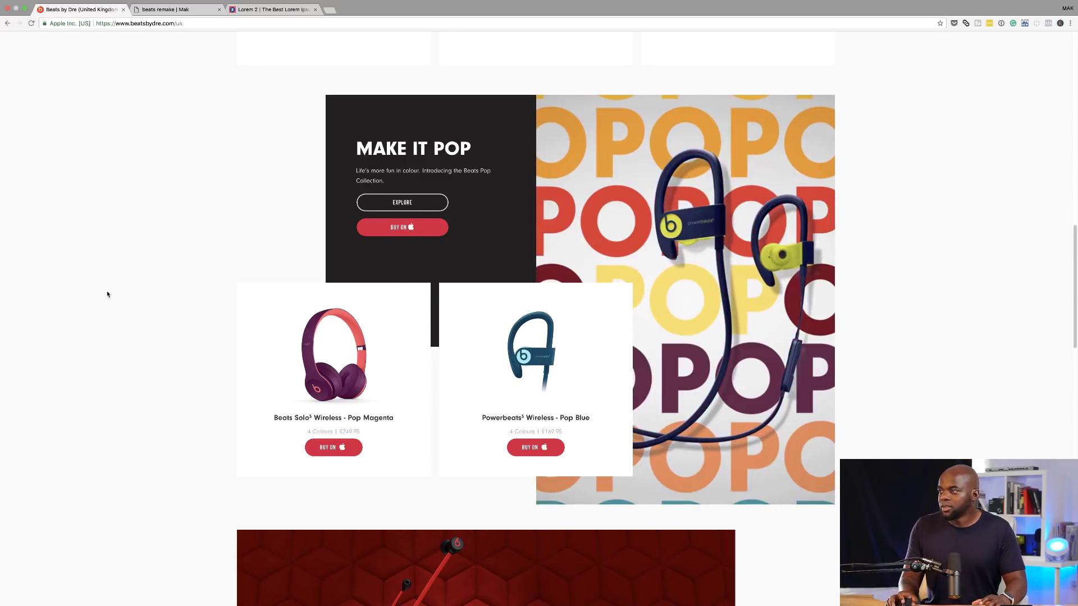
scroll(107, 294, up, 5)
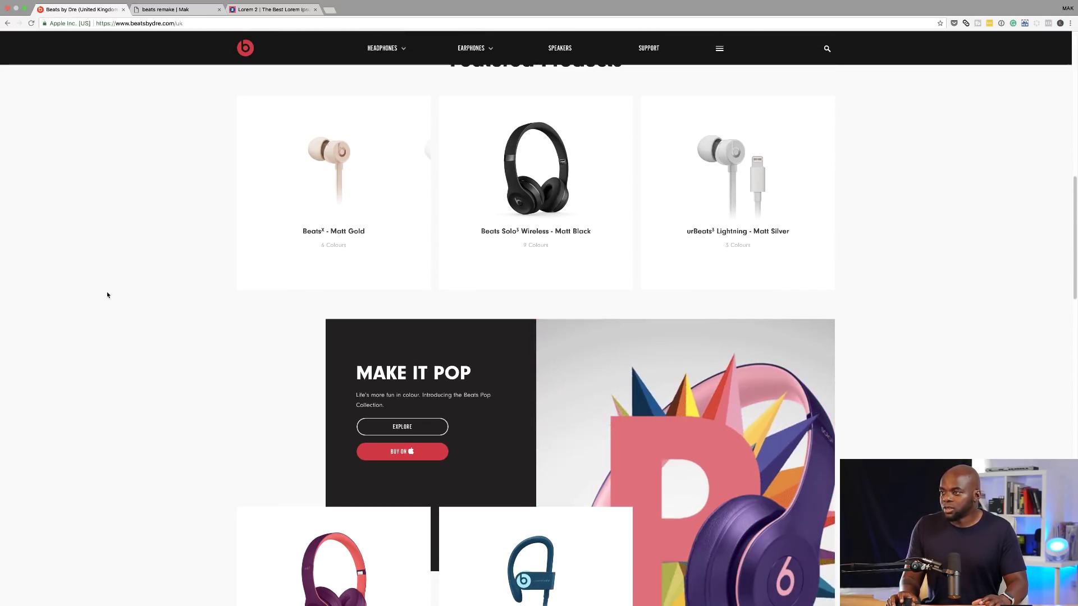
Step: Back on the beats remake page, copy the Product One module into the first and second columns of the new three-column row
click(191, 12)
scroll(185, 337, down, 5)
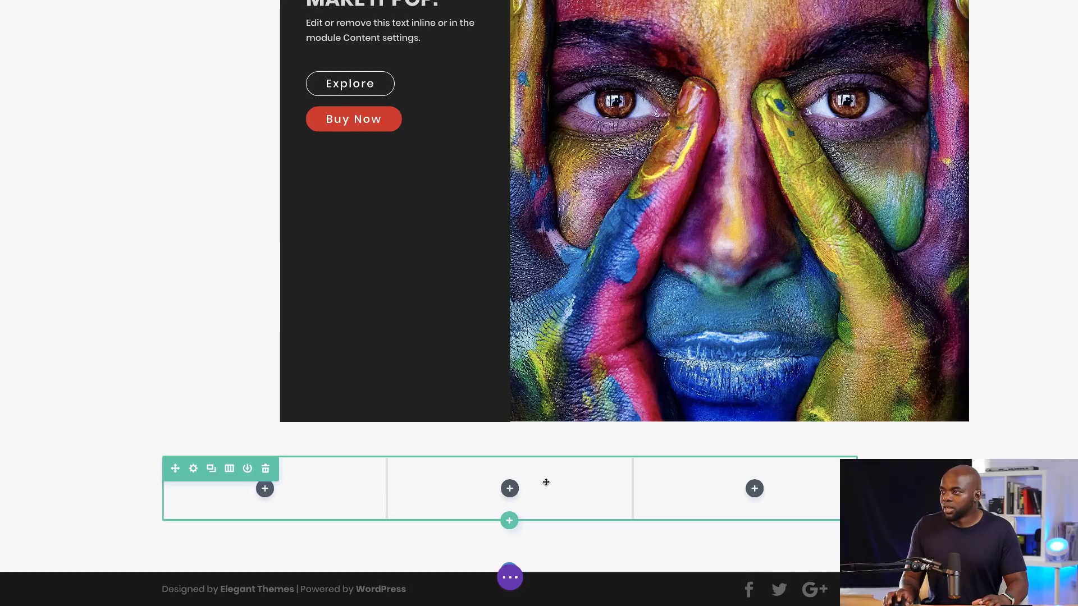
scroll(49, 206, up, 8)
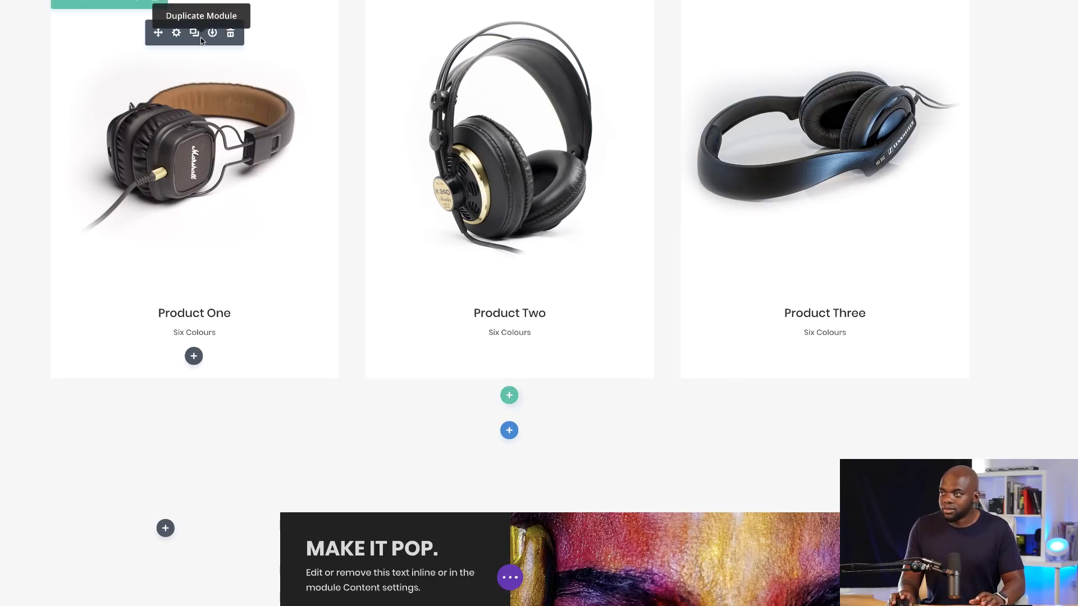
scroll(2, 306, down, 10)
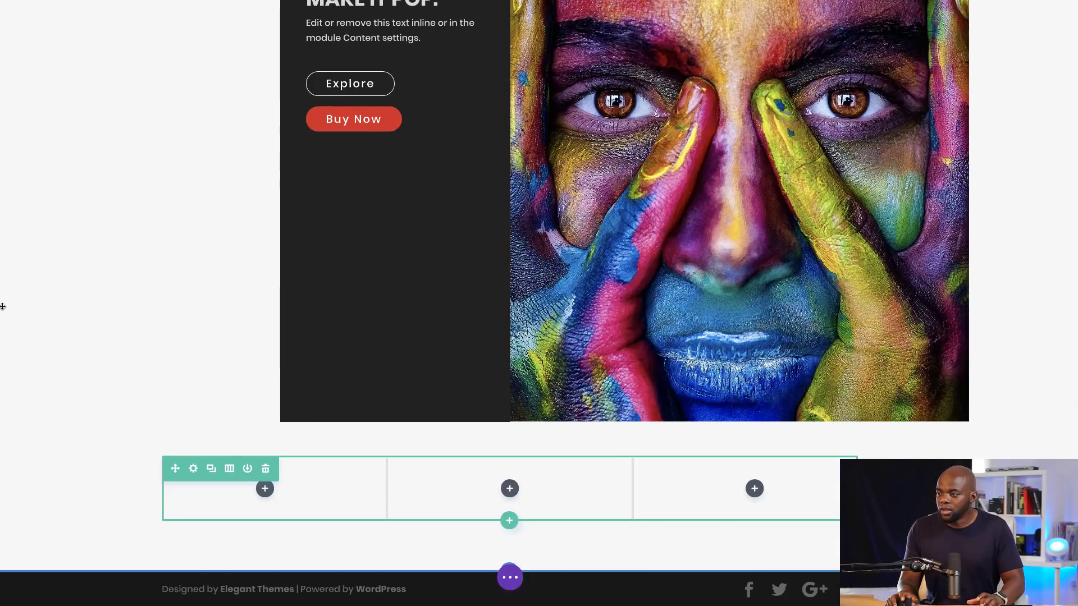
key(super+v)
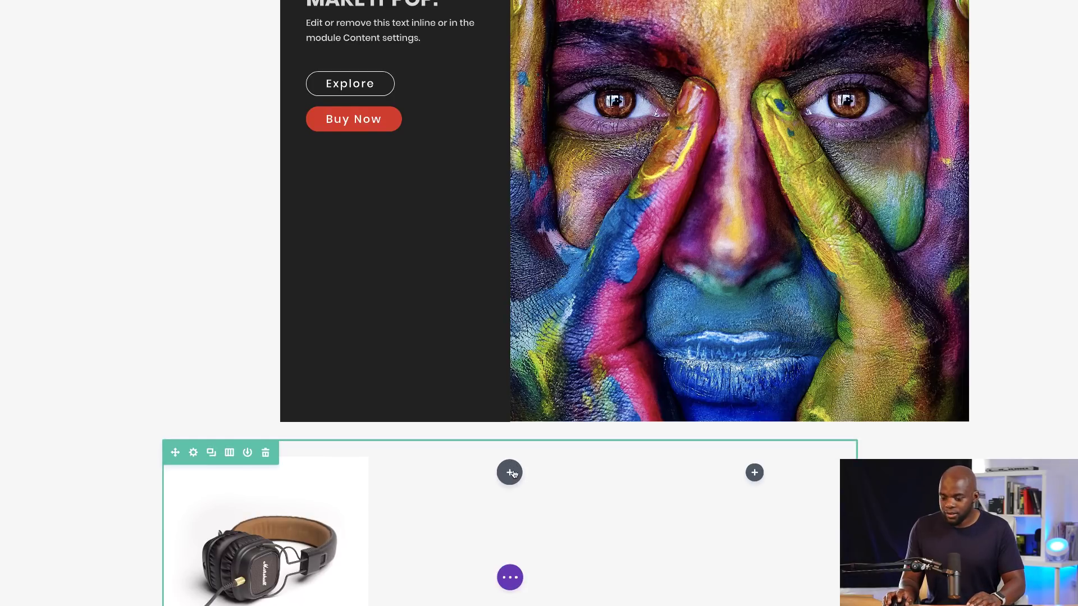
key(super+v)
scroll(174, 358, down, 4)
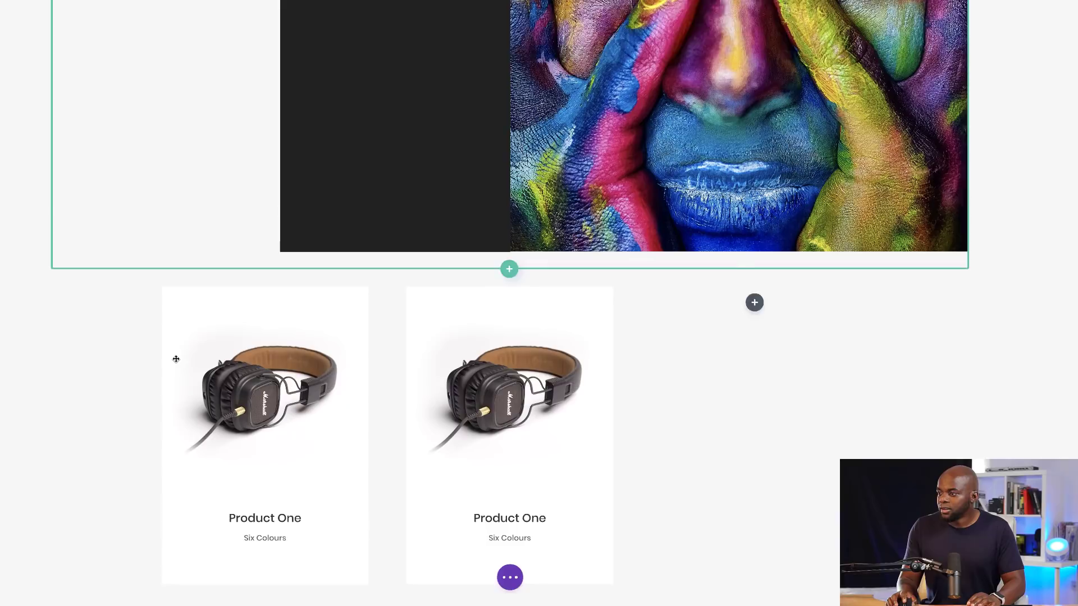
Step: Copy the row styles of the "Make it pop" row and paste them onto the new product row
scroll(175, 358, up, 10)
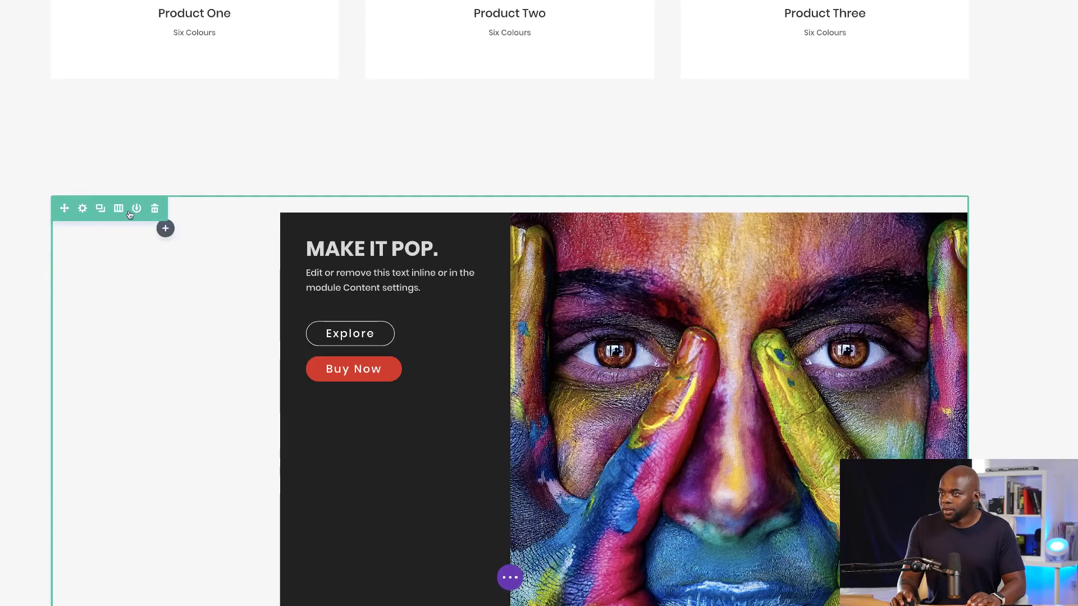
right_click(130, 214)
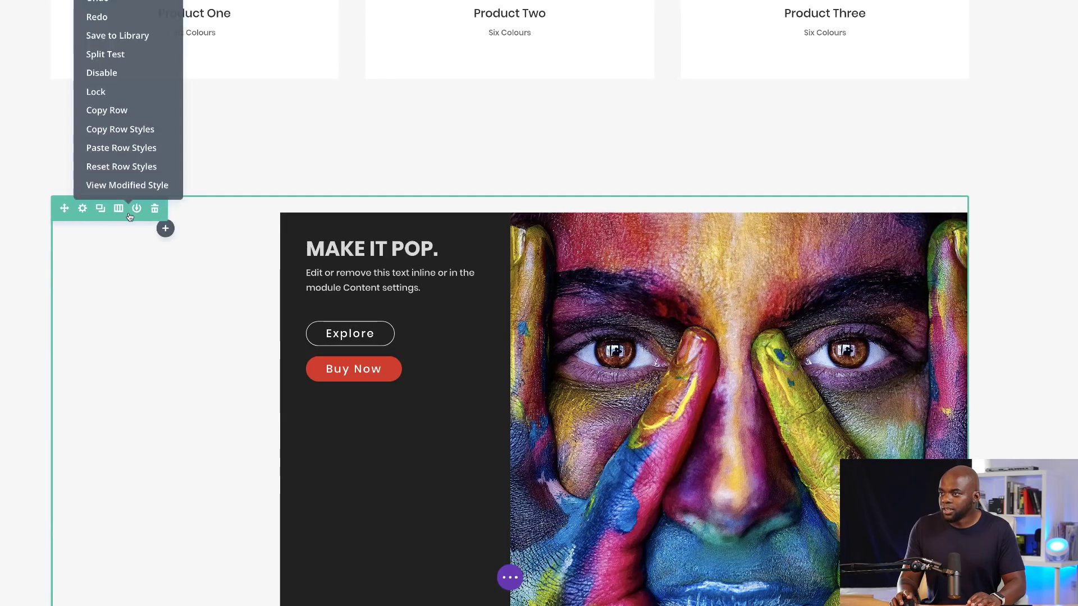
click(138, 131)
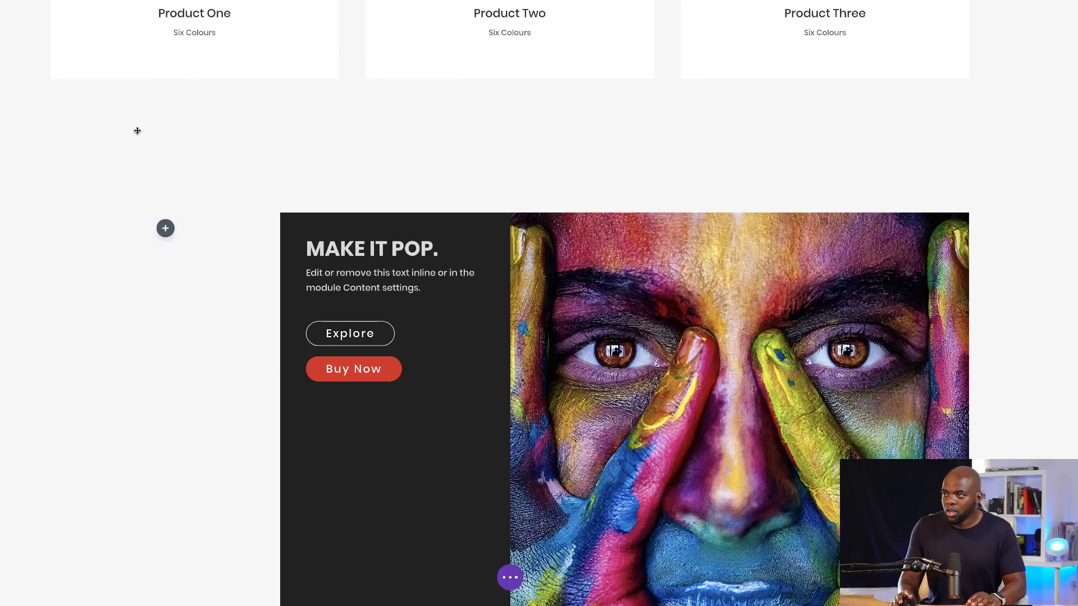
scroll(180, 455, down, 8)
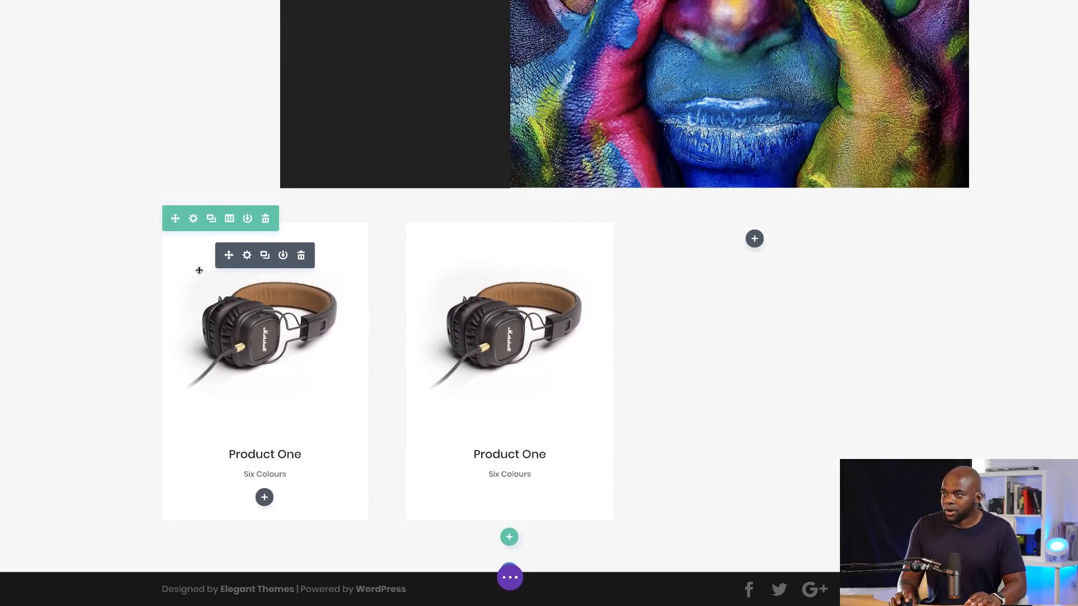
right_click(202, 224)
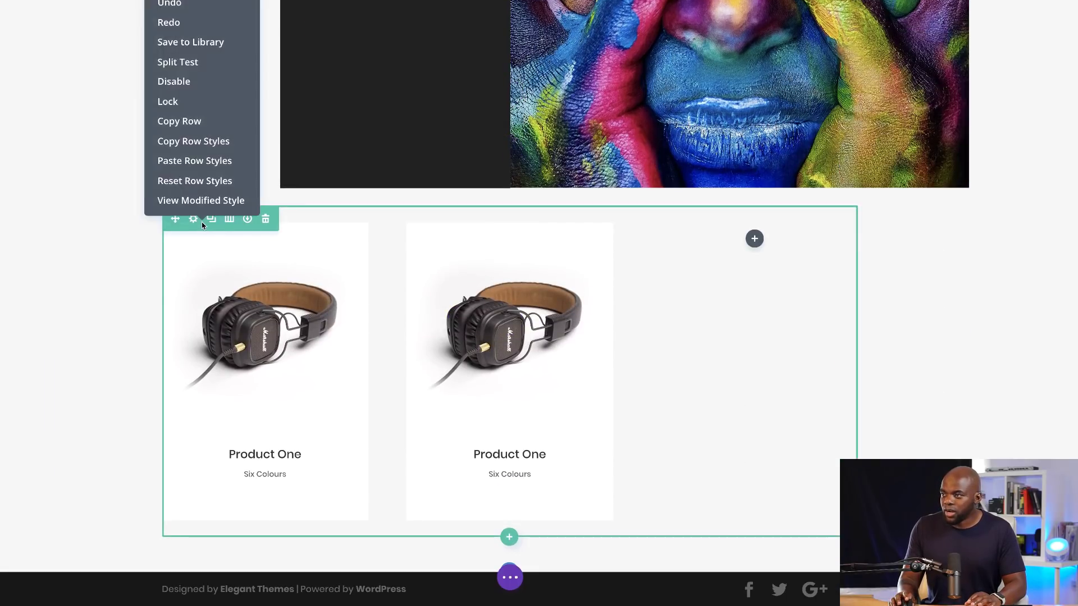
click(206, 161)
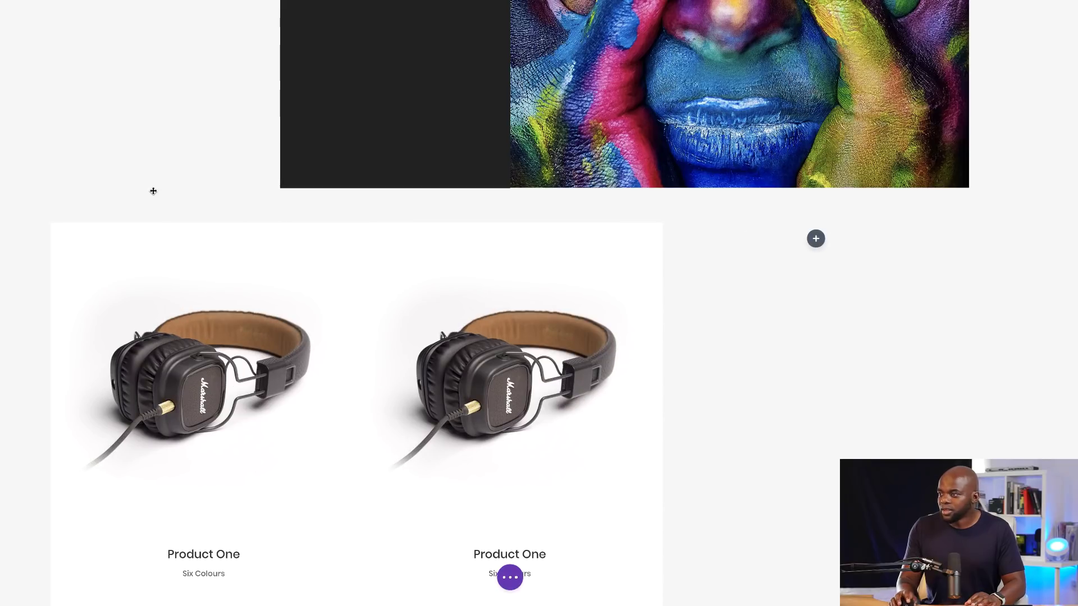
Step: Set the new product row's custom gutter width to 2 and save the row settings
scroll(326, 422, down, 2)
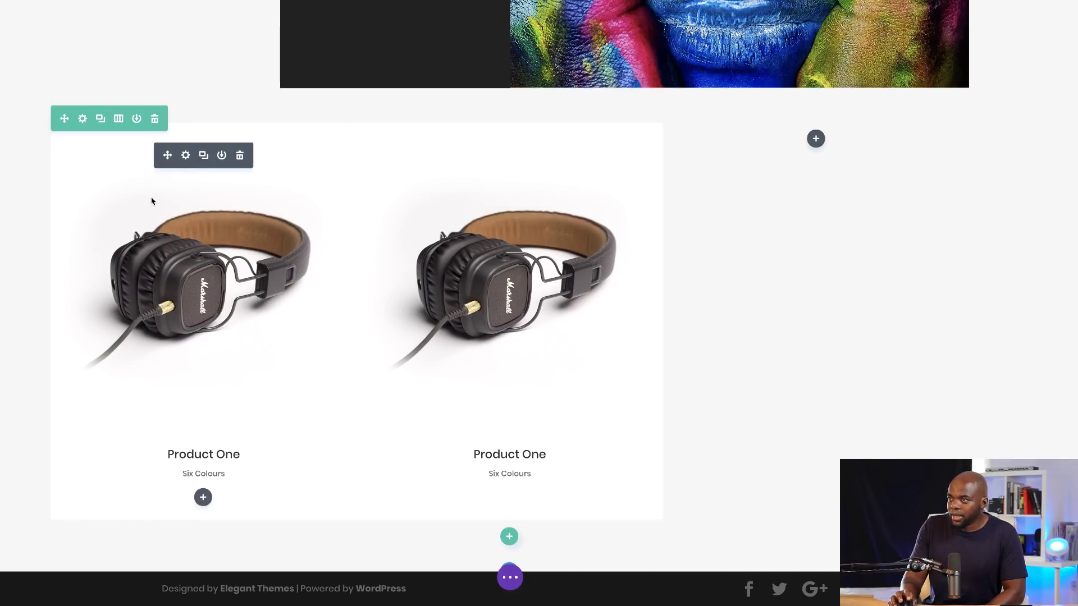
click(82, 119)
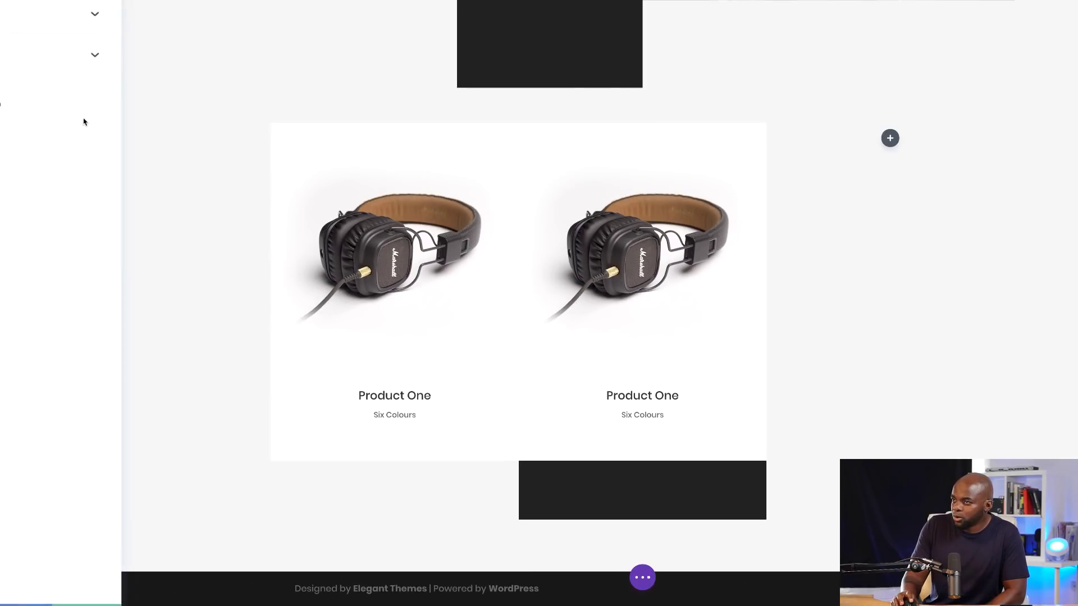
click(89, 46)
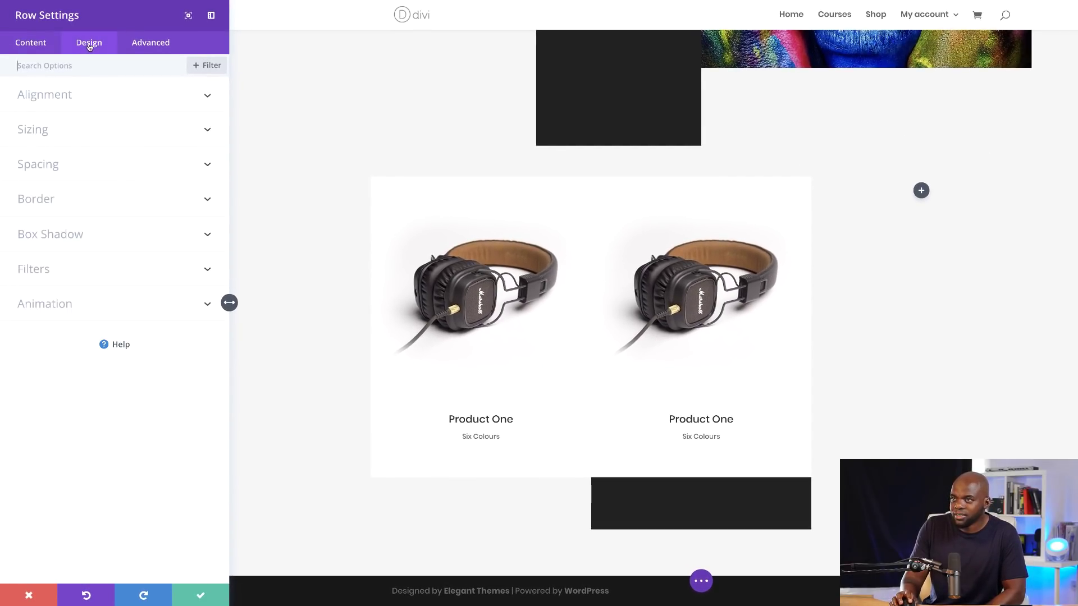
click(56, 68)
text(Gut)
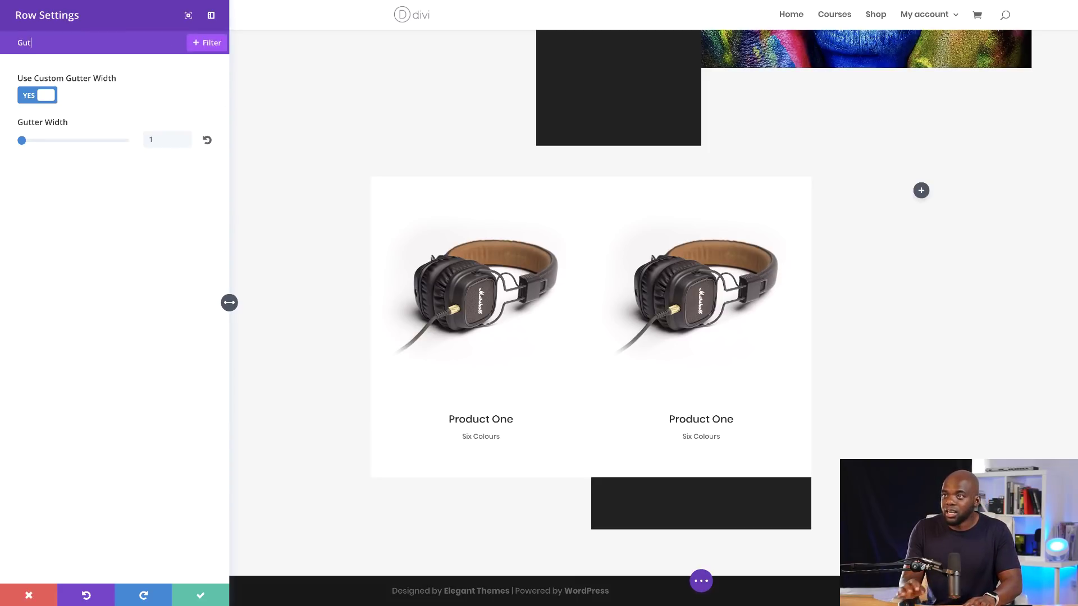
click(37, 141)
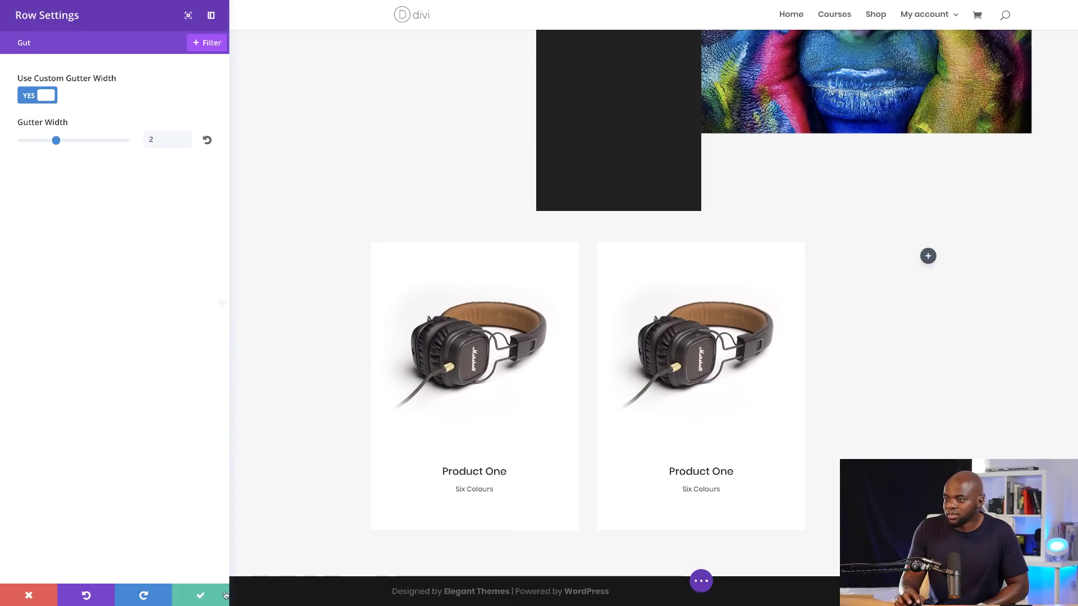
click(225, 595)
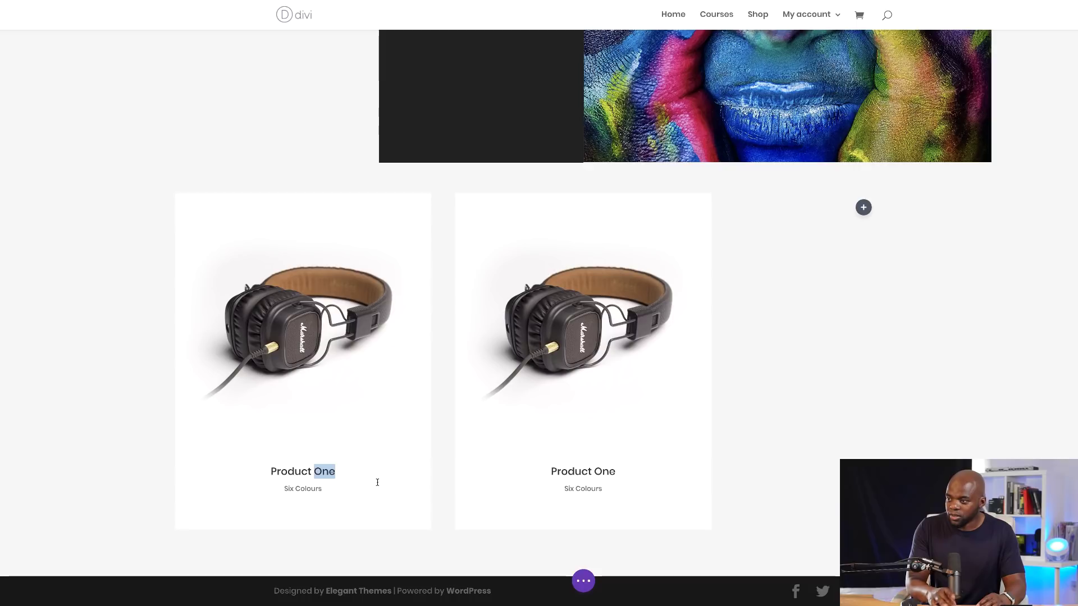
Step: Retitle the first product card "Product 7" and the second product card "Product 8"
text(7)
drag(594, 470, 618, 471)
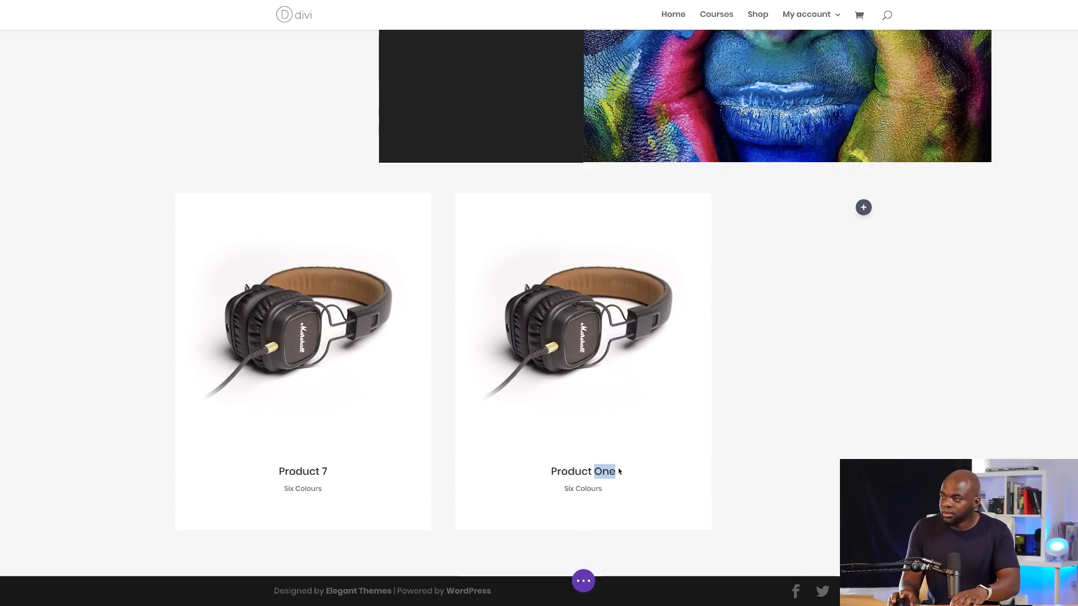
text(8)
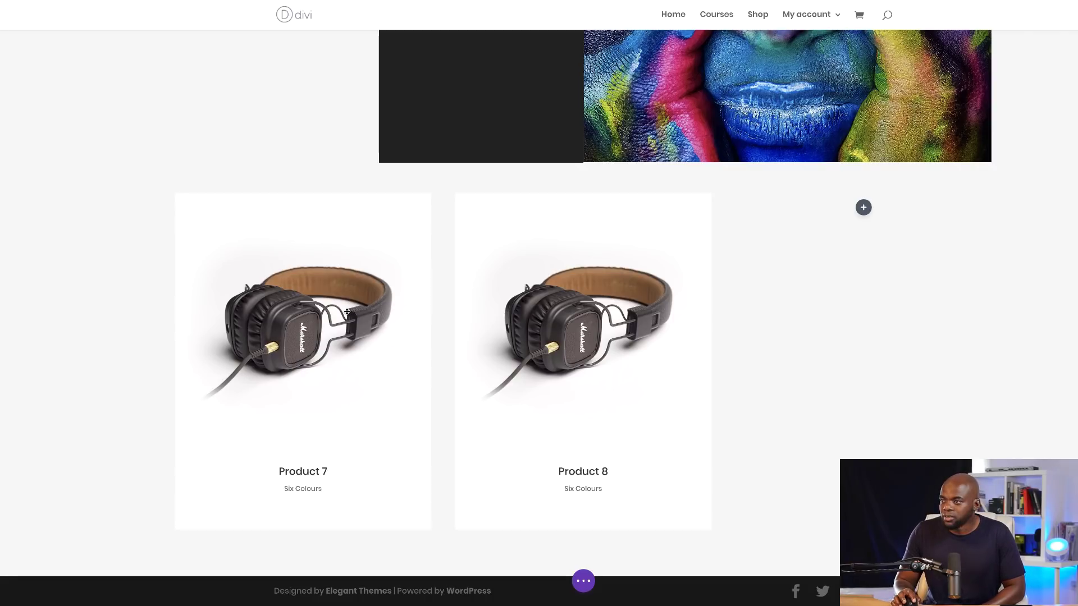
Step: Replace the Product 7 card's image with the white smartwatch photo from the media library and save the blurb settings
mouse_move(360, 238)
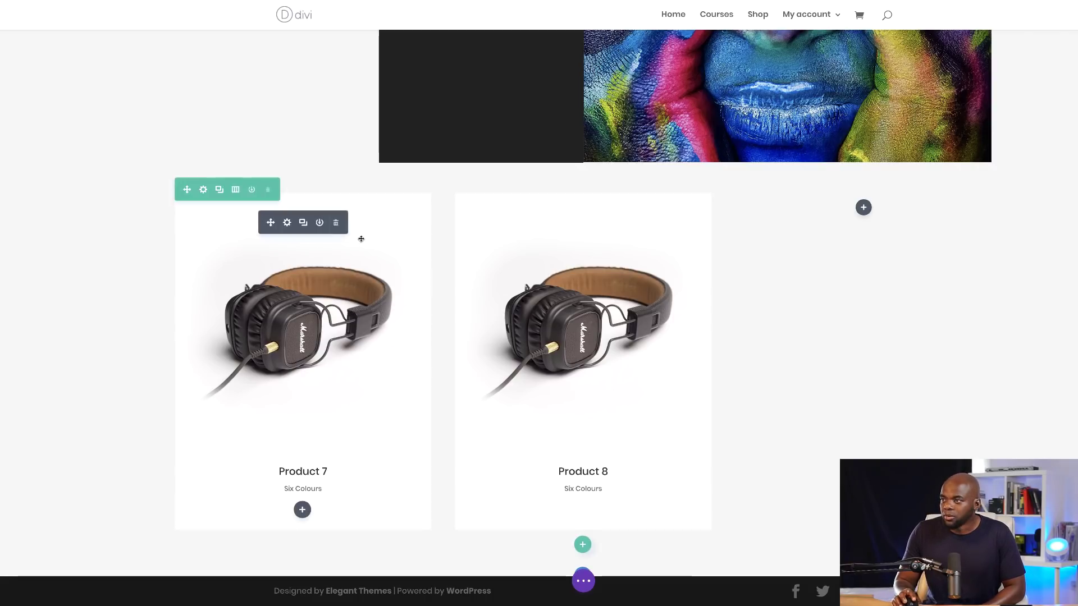
click(287, 223)
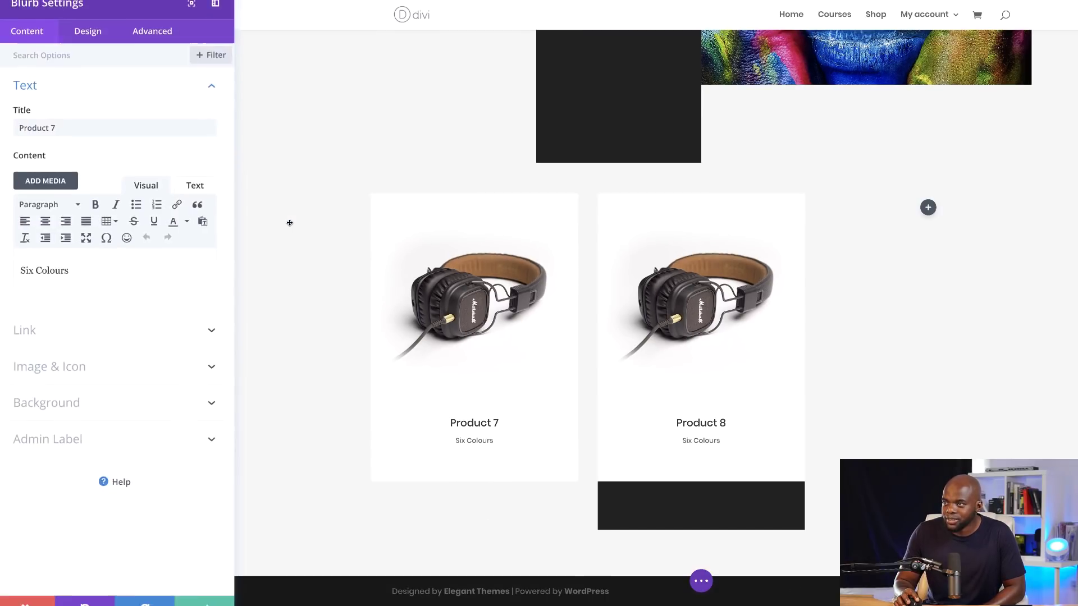
click(84, 364)
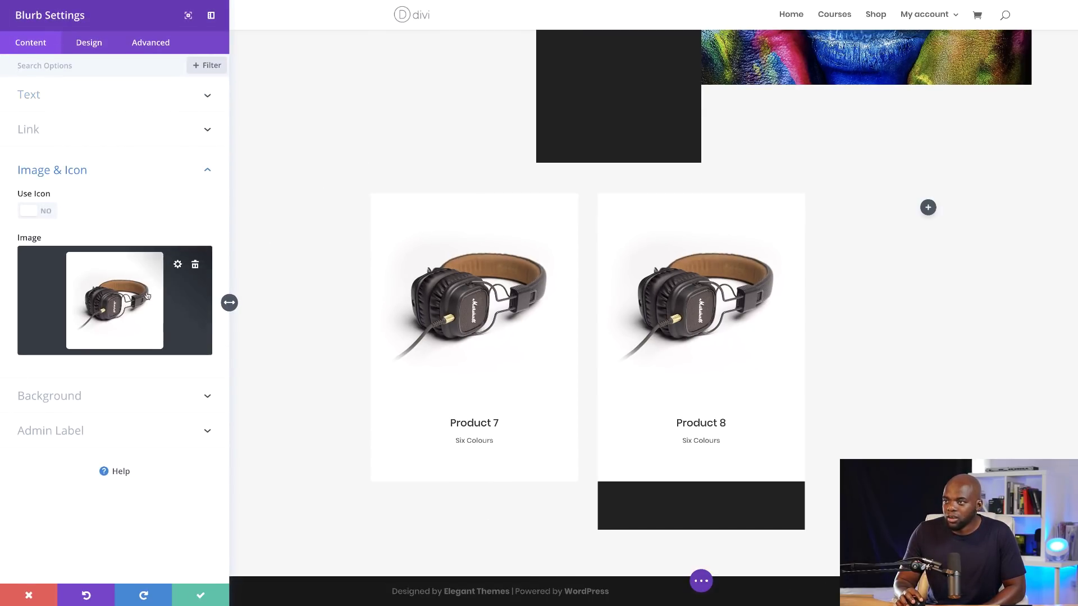
click(137, 293)
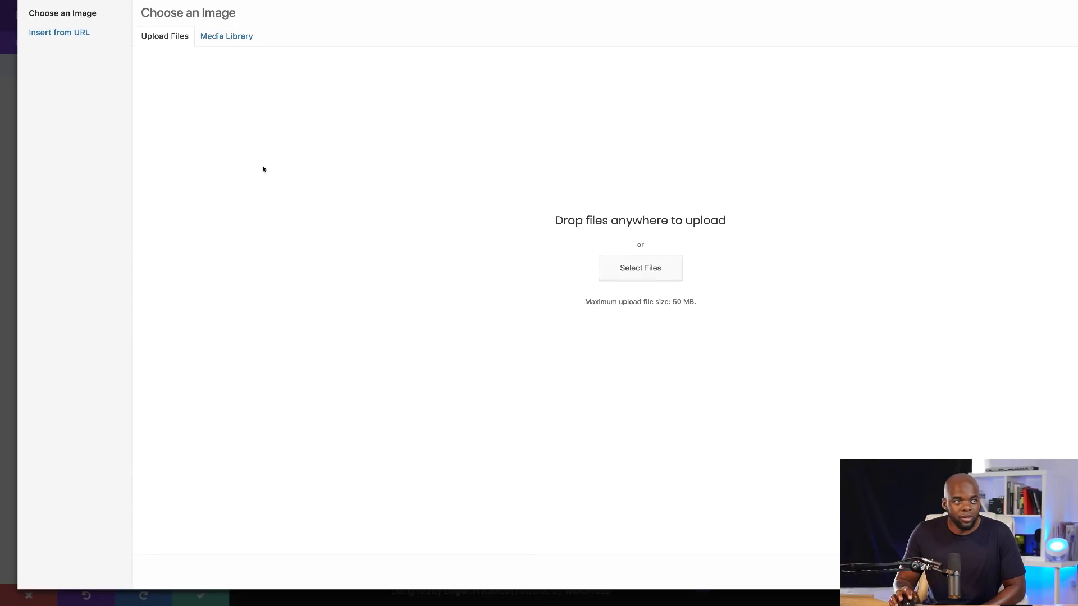
click(242, 37)
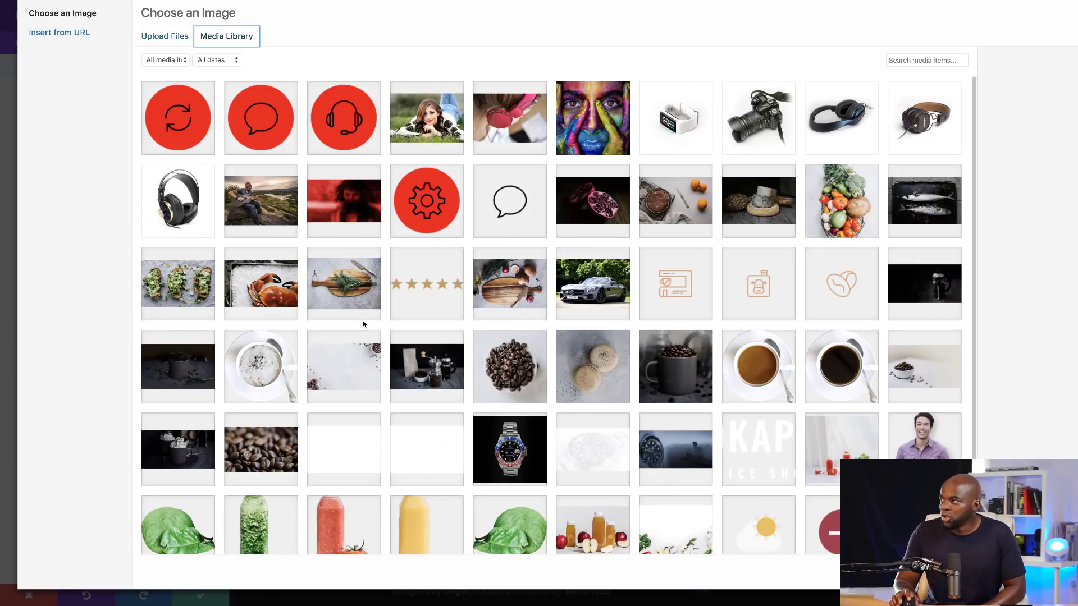
click(677, 123)
click(1071, 572)
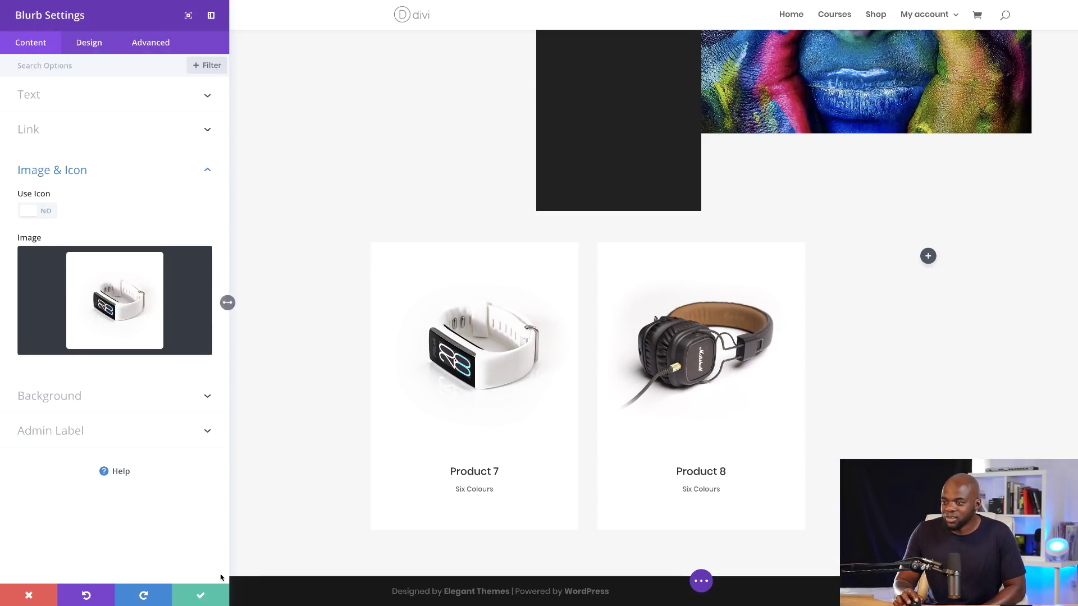
click(202, 596)
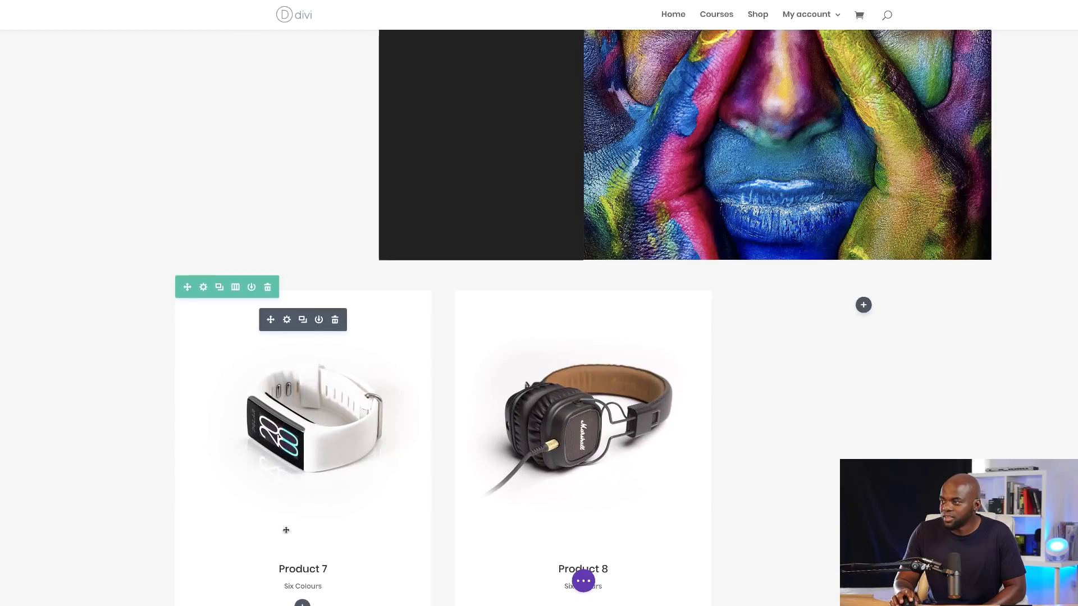
Step: Replace the Product 8 card's image with the camera photo from the media library and save the blurb settings
click(567, 320)
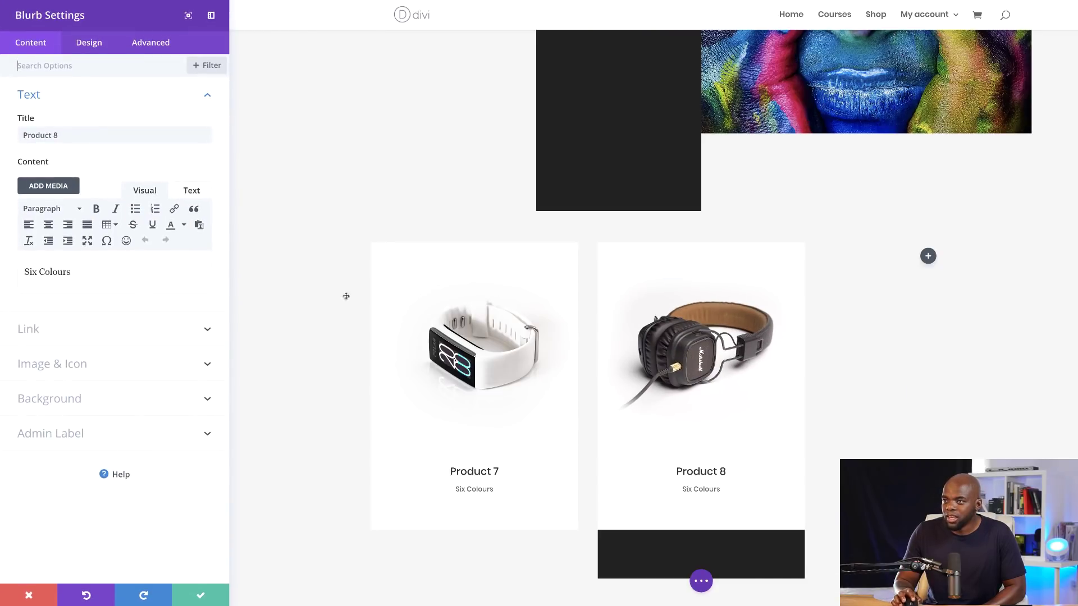
click(82, 365)
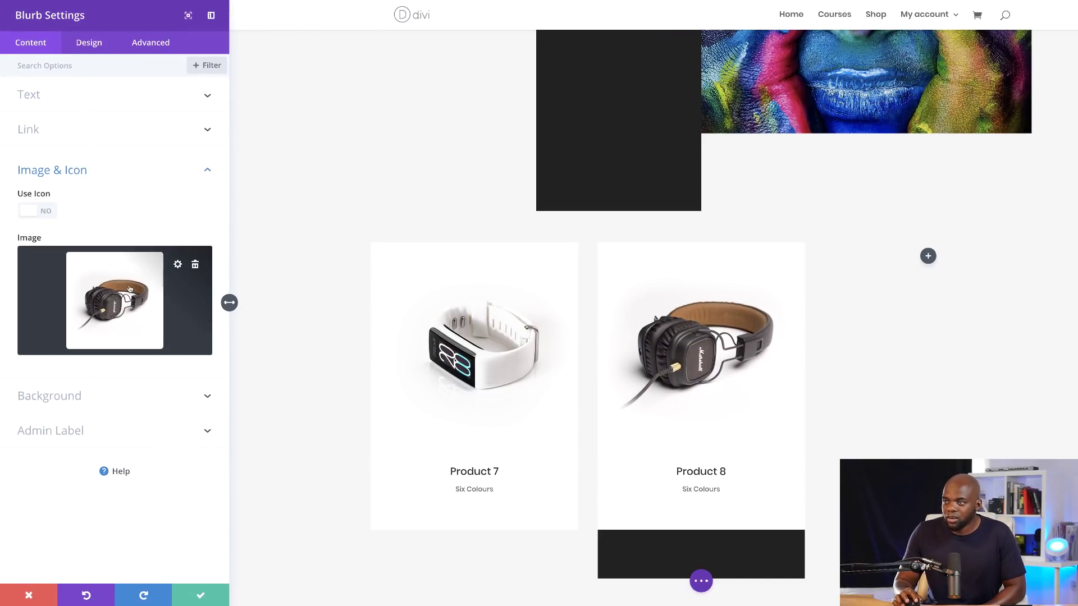
click(152, 291)
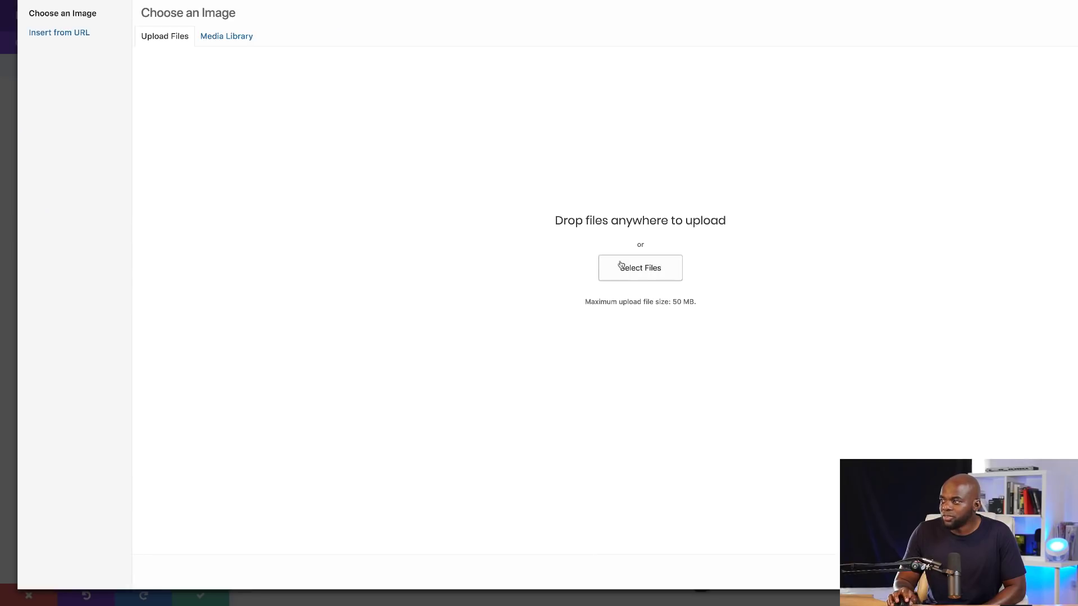
click(230, 34)
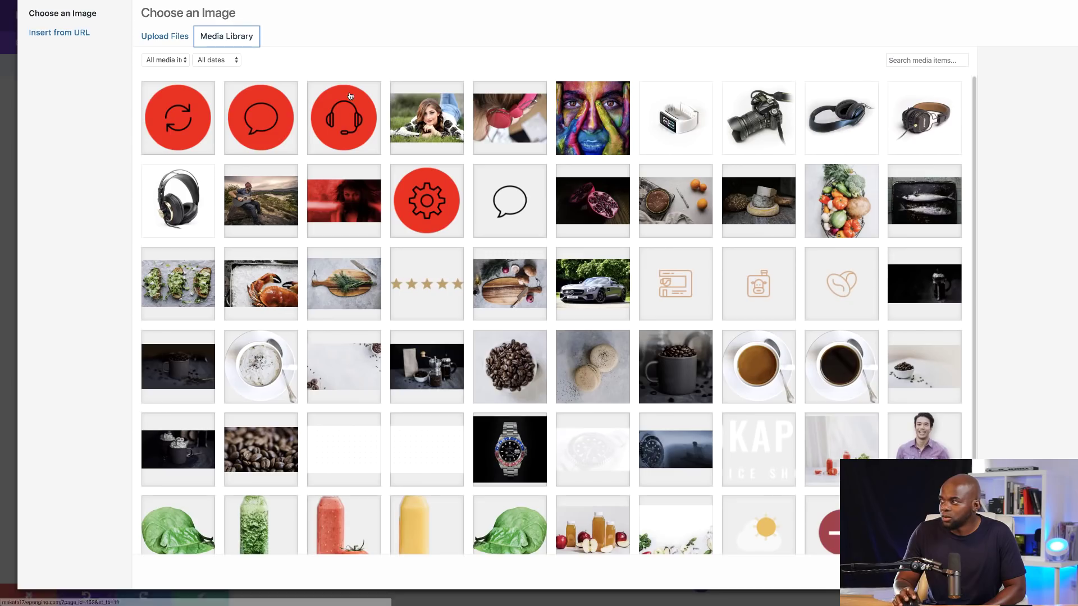
click(758, 120)
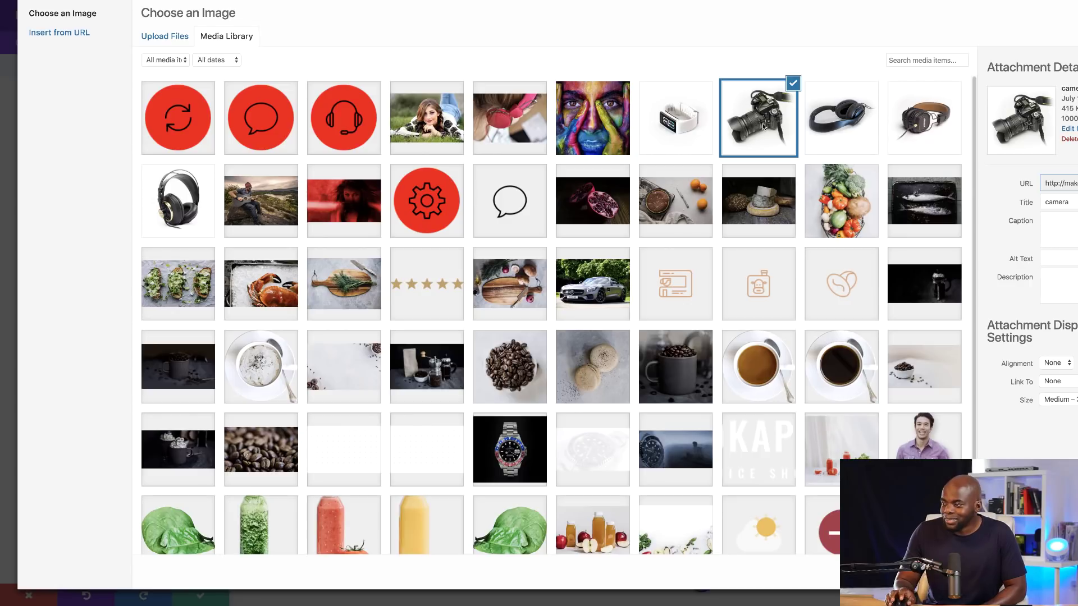
click(1072, 572)
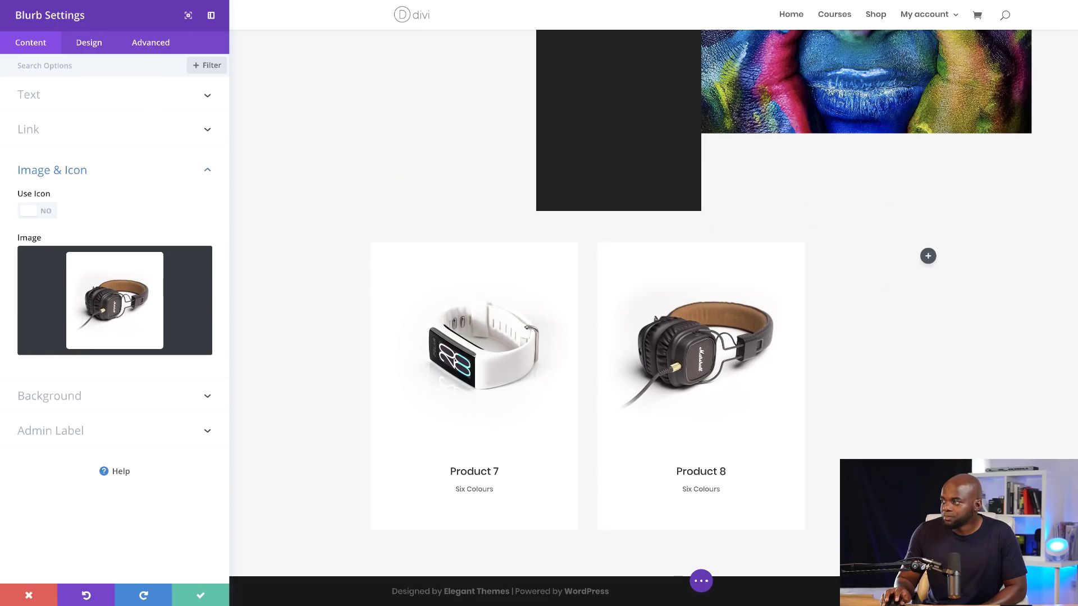
scroll(926, 419, up, 8)
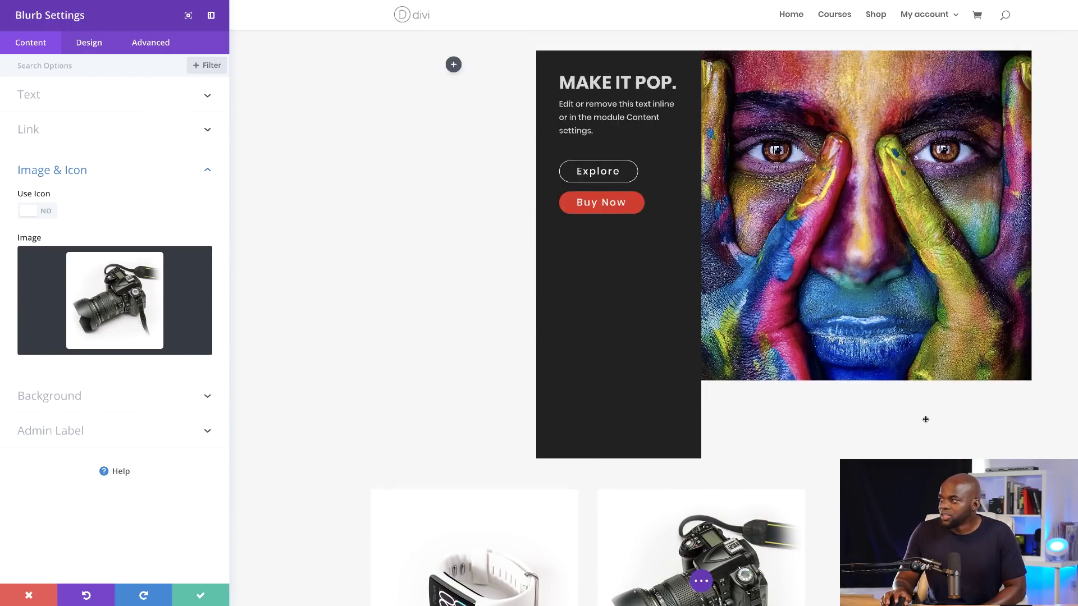
scroll(362, 416, down, 7)
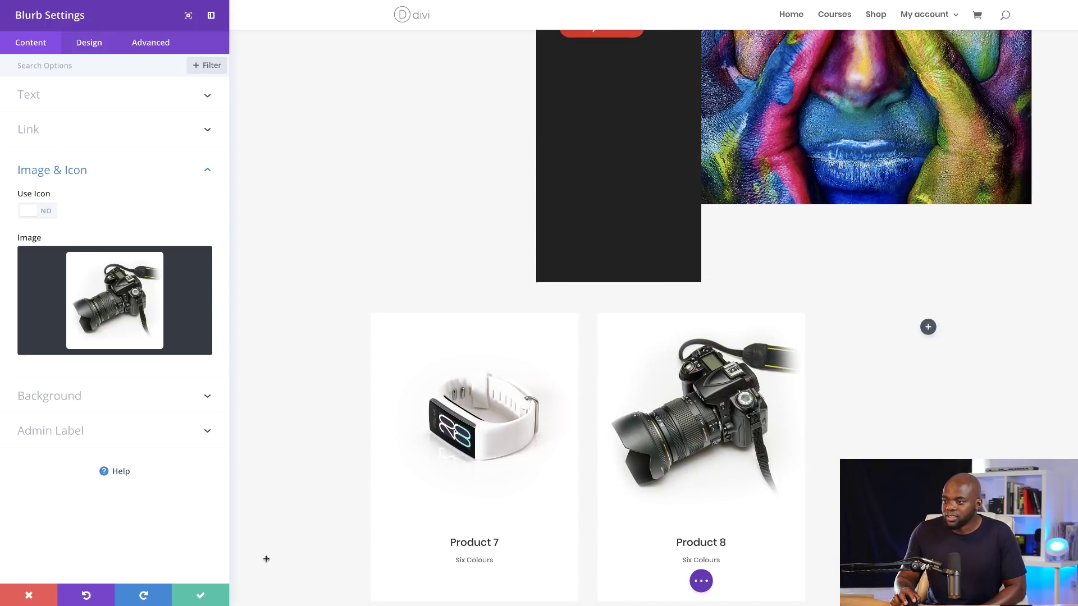
click(198, 596)
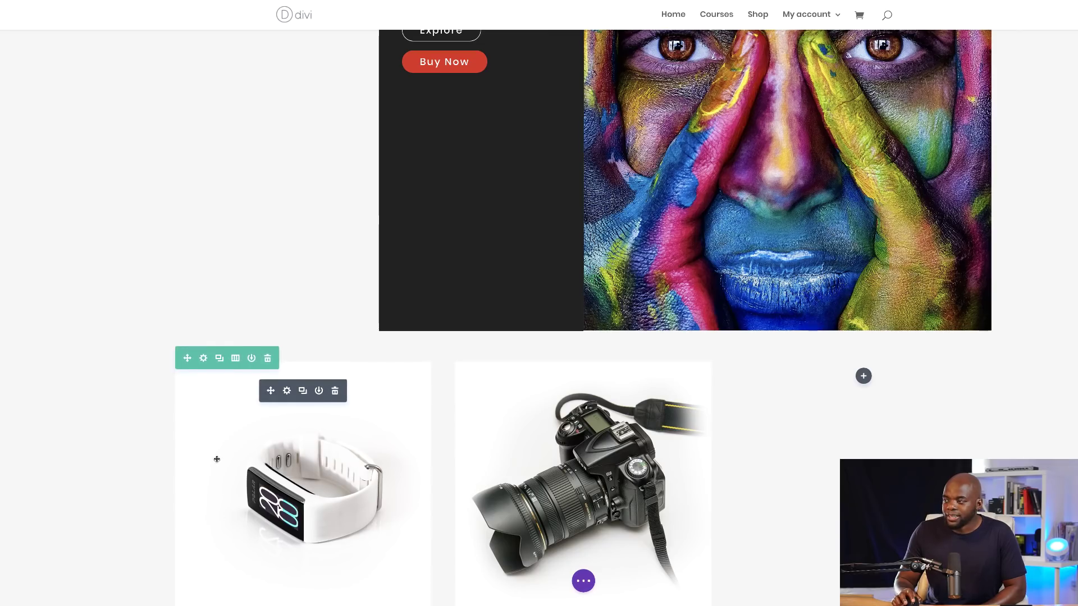
Step: Check the card overlap on the Beats by Dre page, return to the beats remake page and set the product row's top margin to -420px
scroll(216, 459, down, 1)
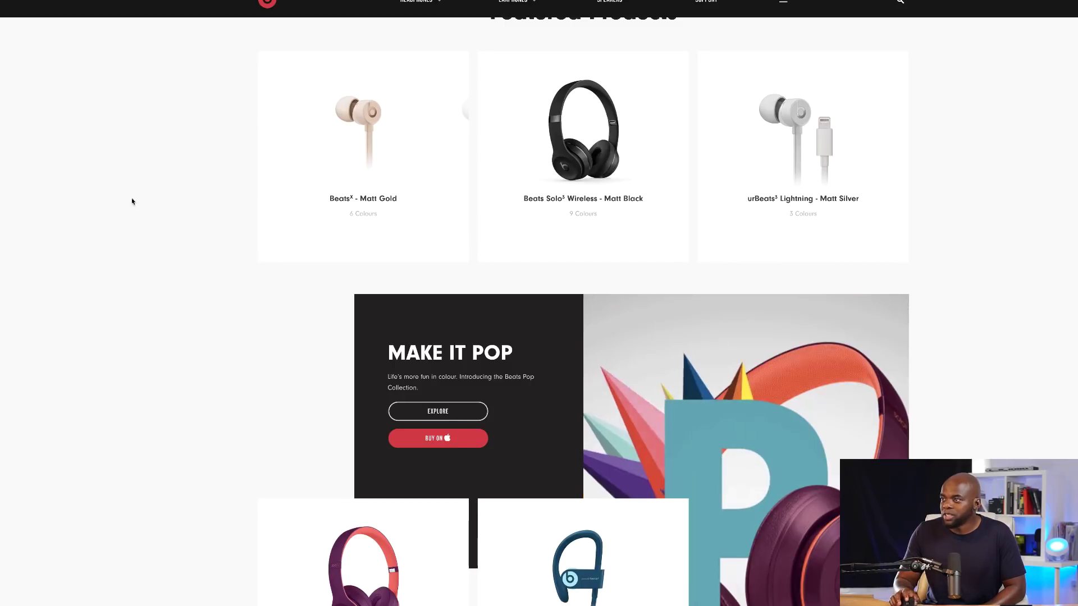
scroll(156, 277, down, 1)
scroll(156, 277, down, 5)
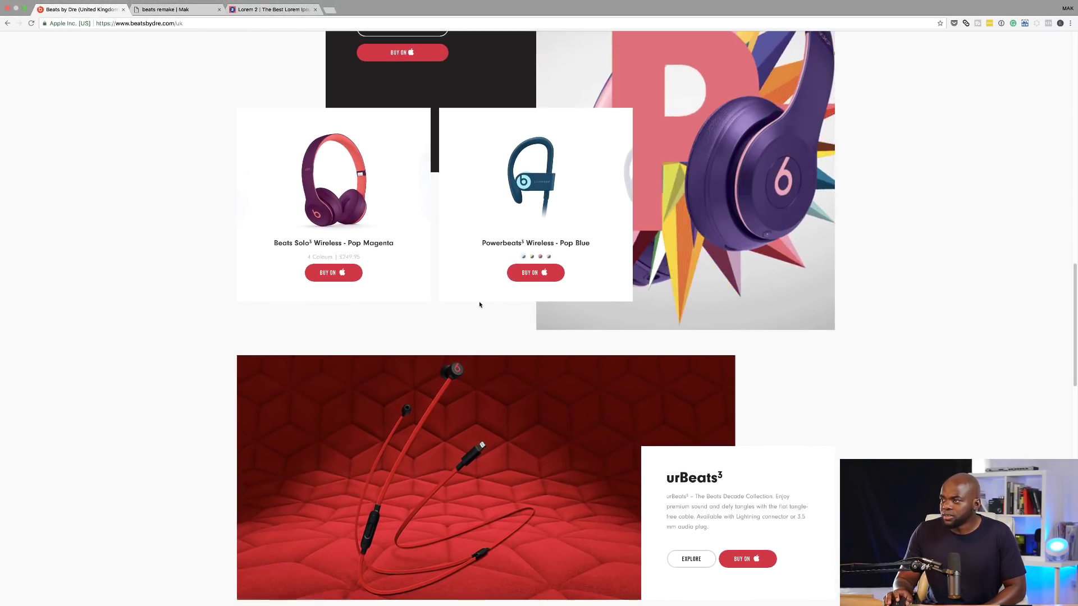
scroll(476, 319, up, 2)
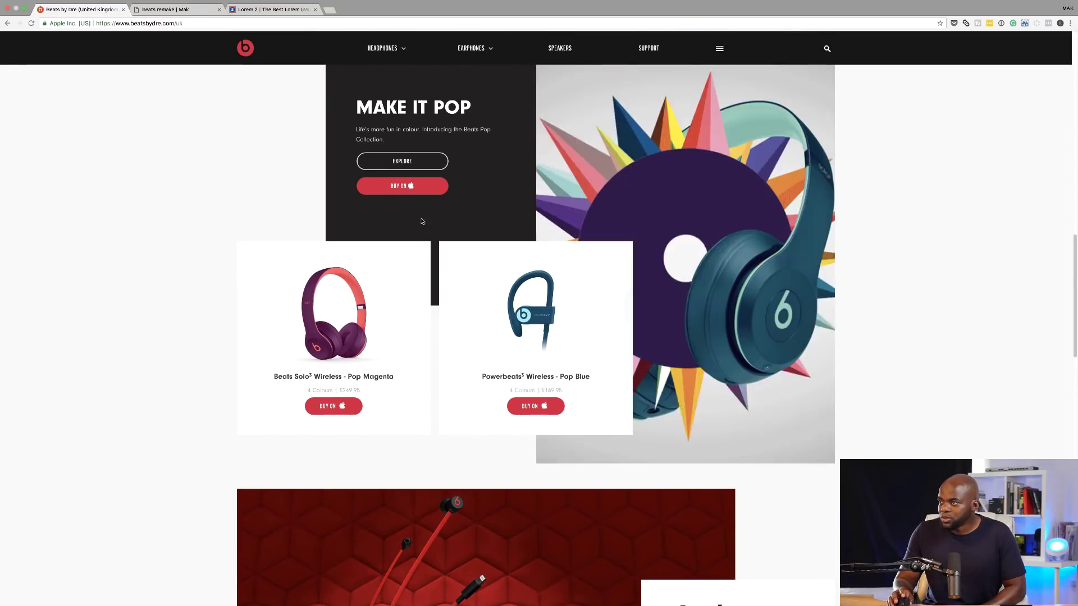
click(192, 12)
scroll(272, 364, down, 1)
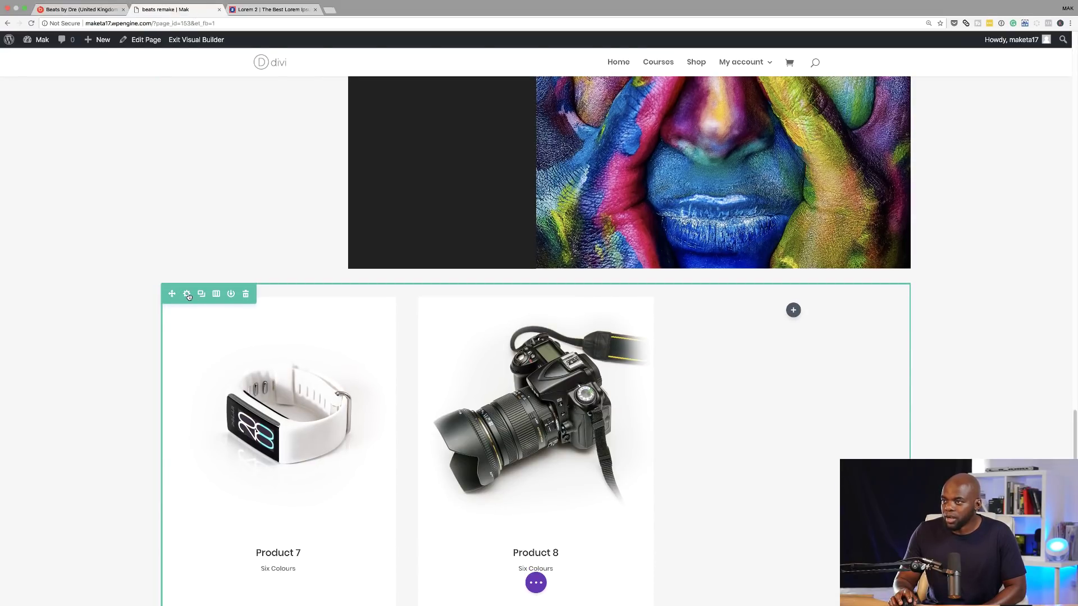
click(187, 294)
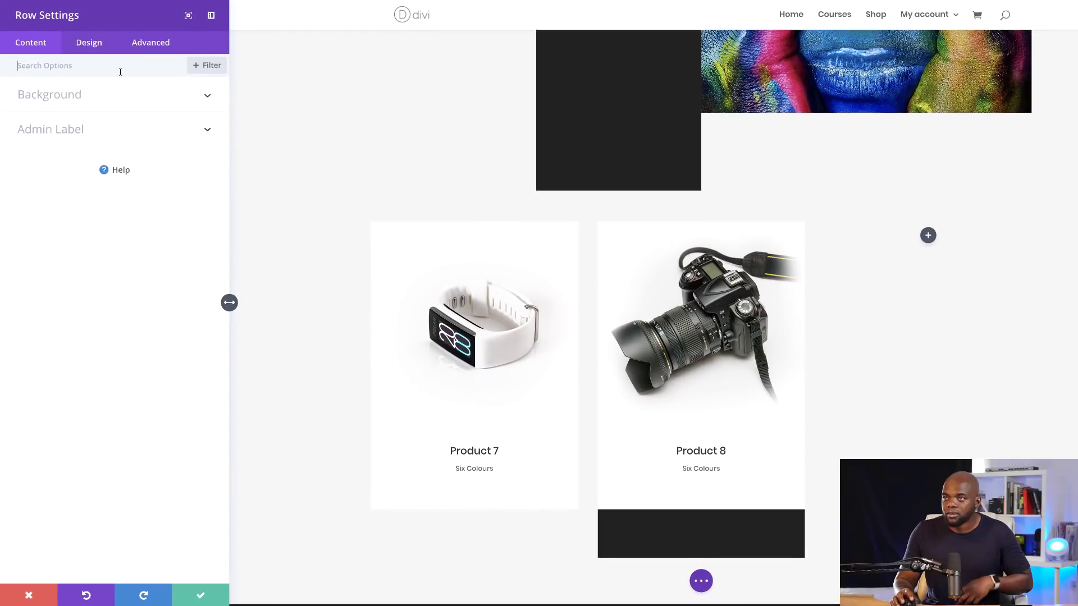
text(Mar)
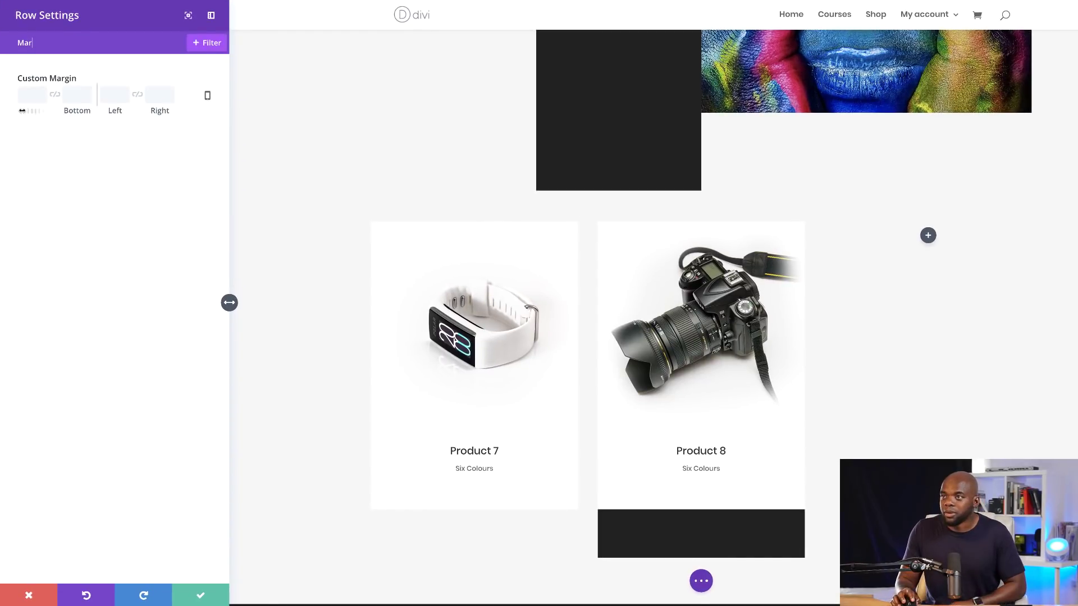
drag(31, 112, 2, 107)
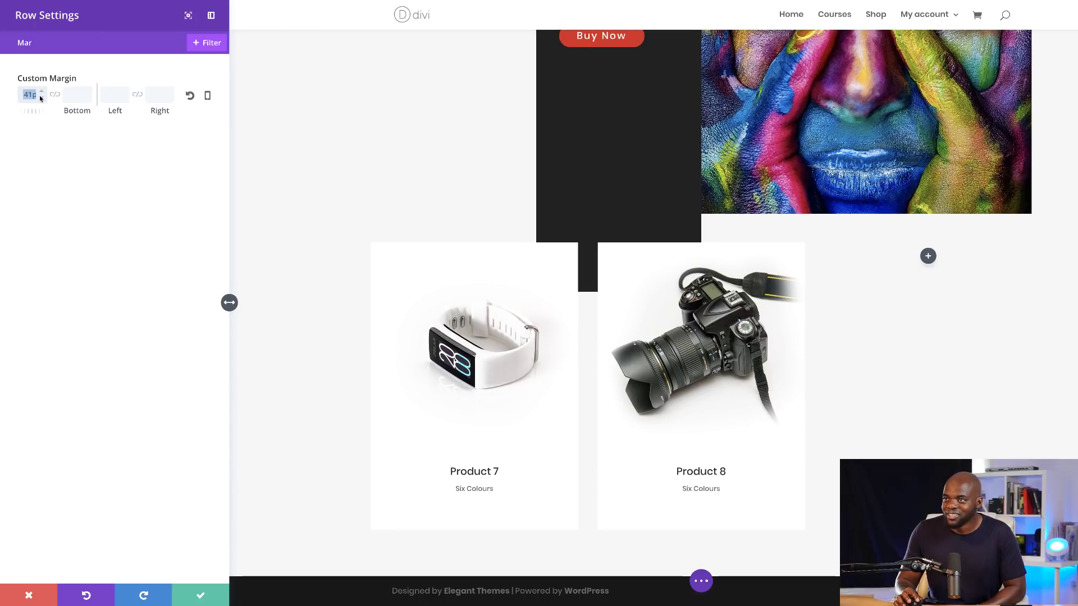
text(20p)
scroll(399, 228, down, 2)
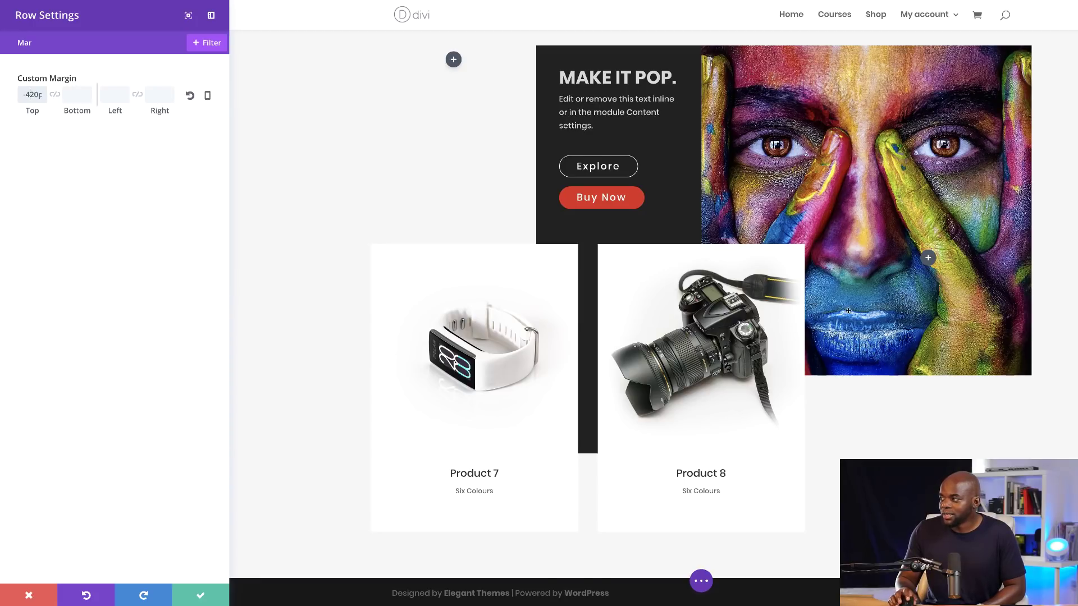
click(202, 598)
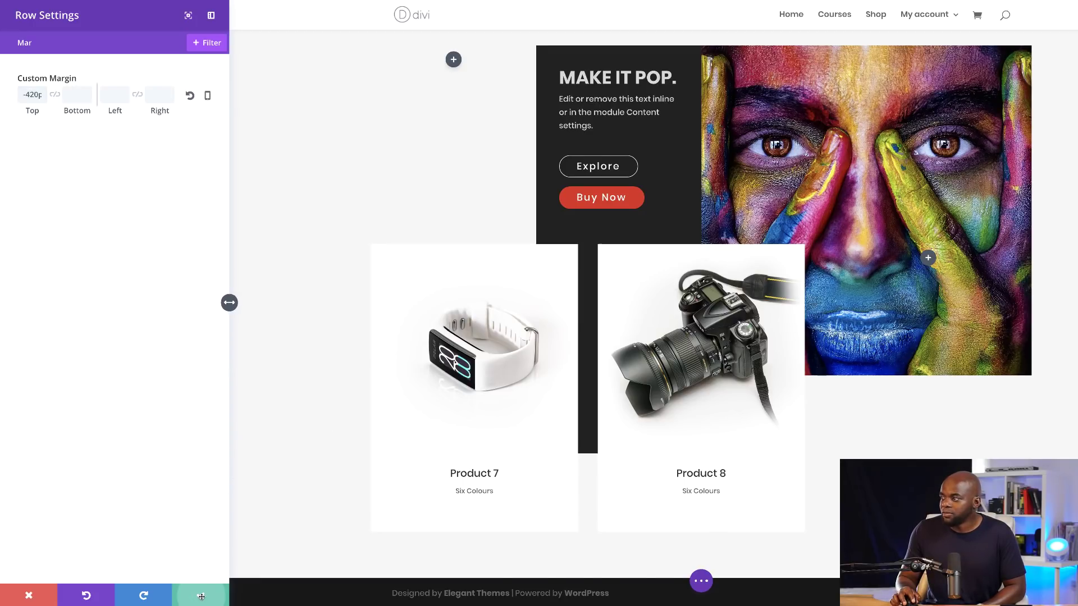
Step: Compare the overlapping product cards with the "Make it pop" section on the Beats by Dre page and return to the beats remake page
scroll(153, 362, down, 2)
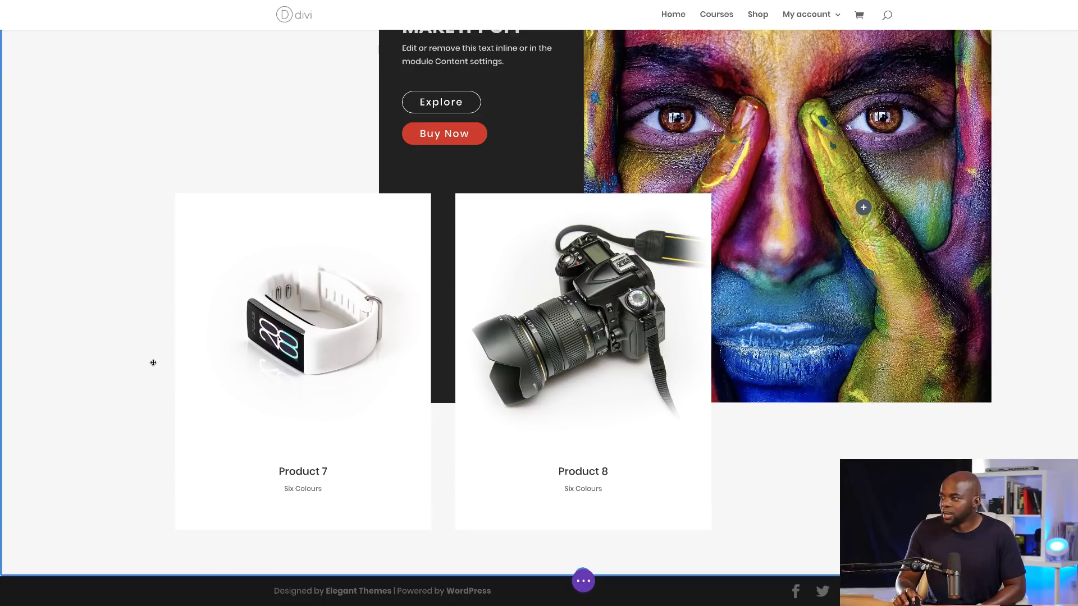
scroll(156, 363, up, 4)
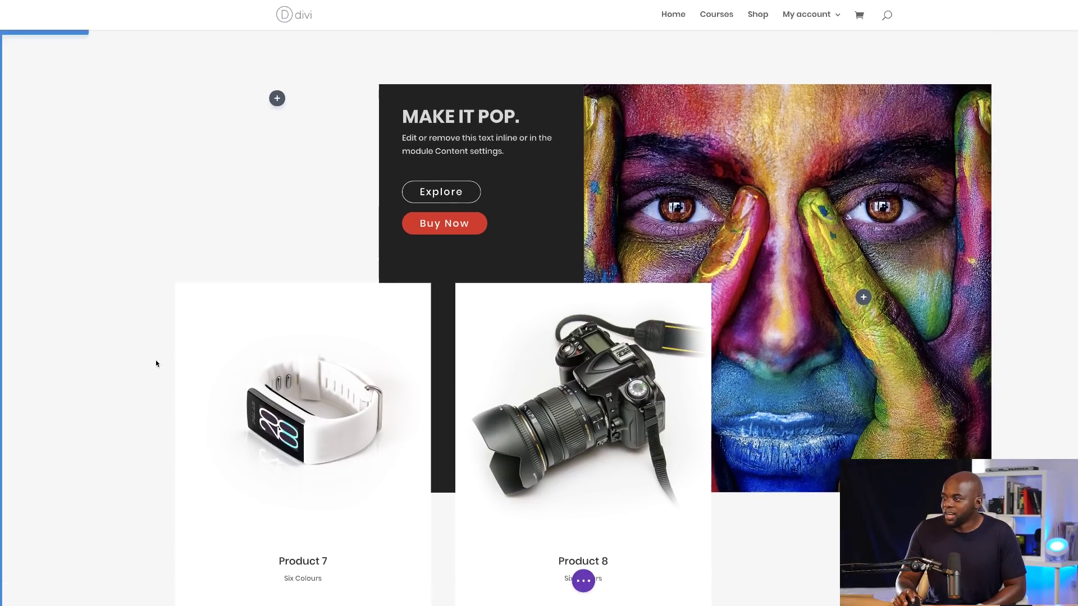
scroll(156, 364, down, 4)
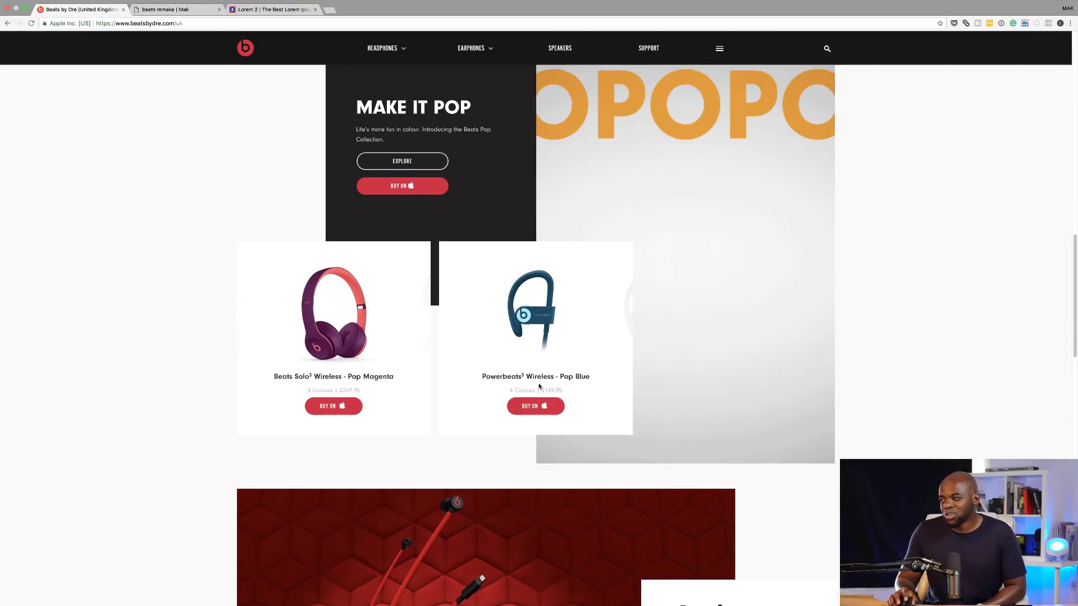
scroll(166, 397, down, 1)
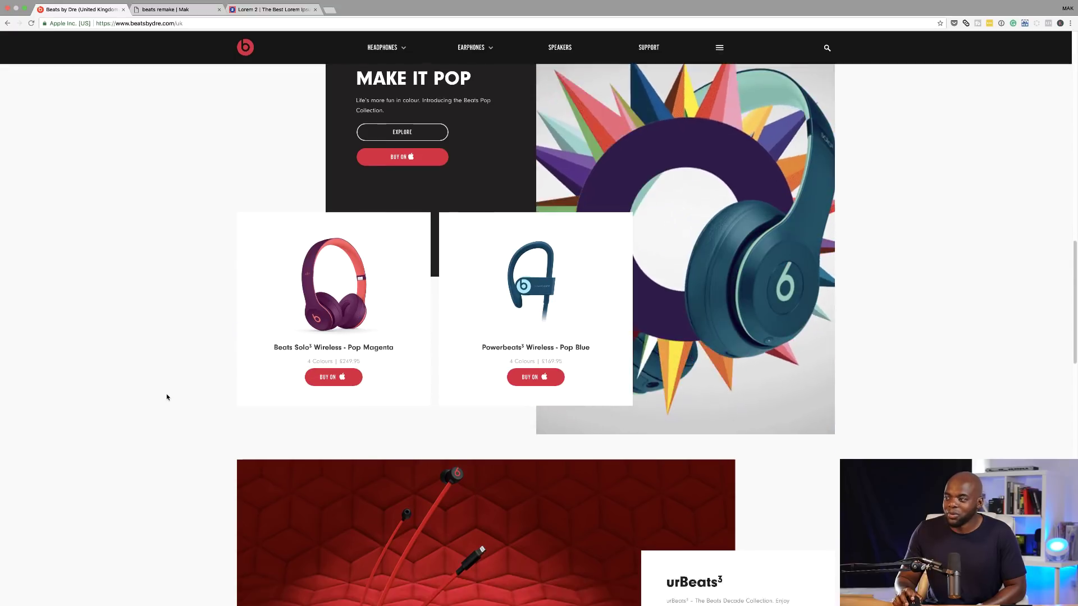
scroll(167, 397, down, 5)
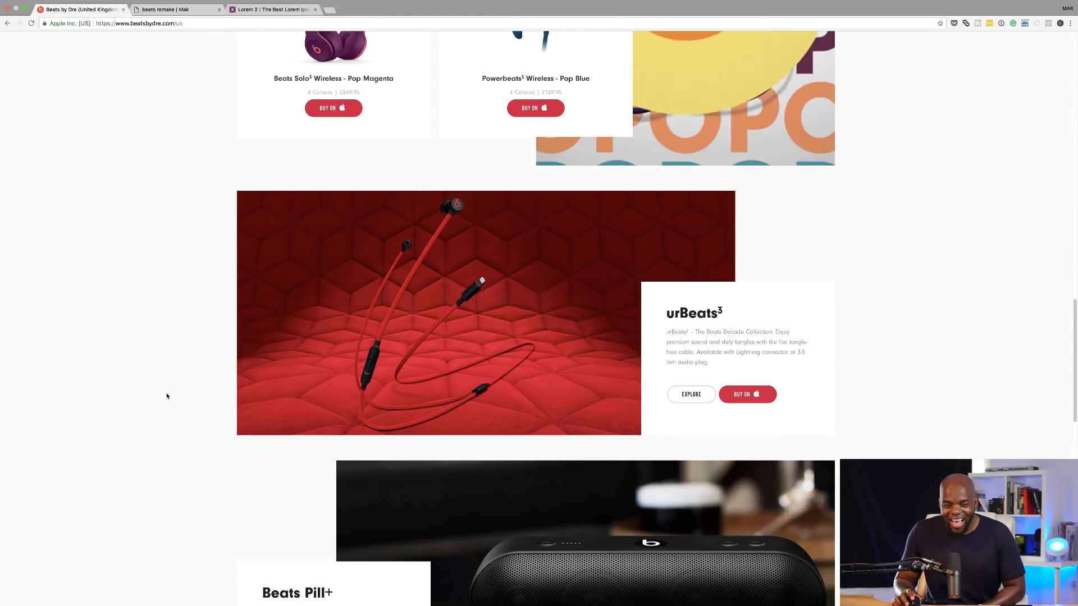
scroll(167, 396, up, 4)
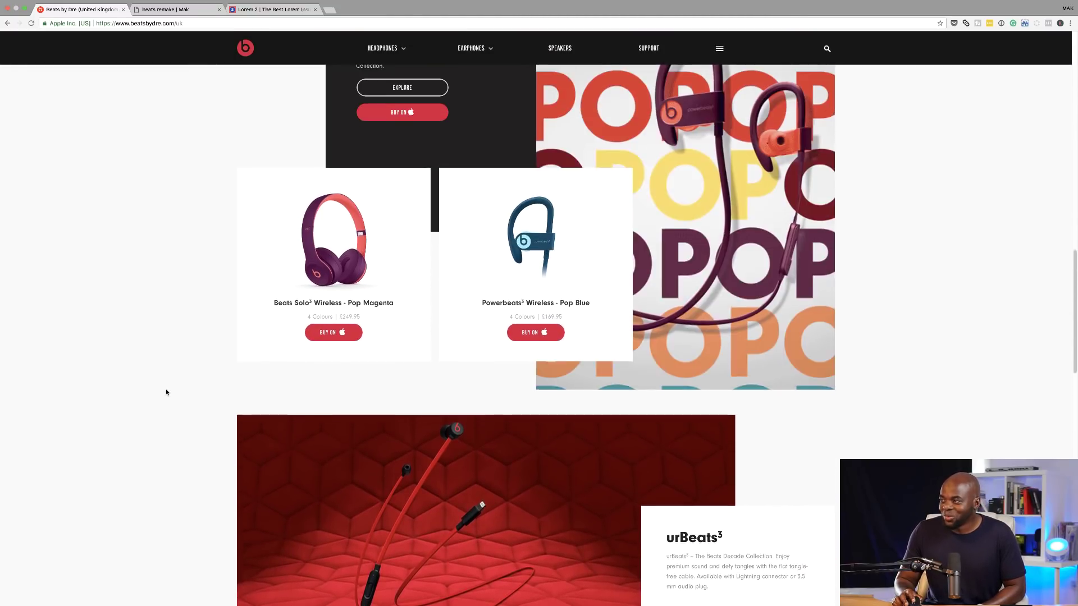
scroll(166, 392, up, 2)
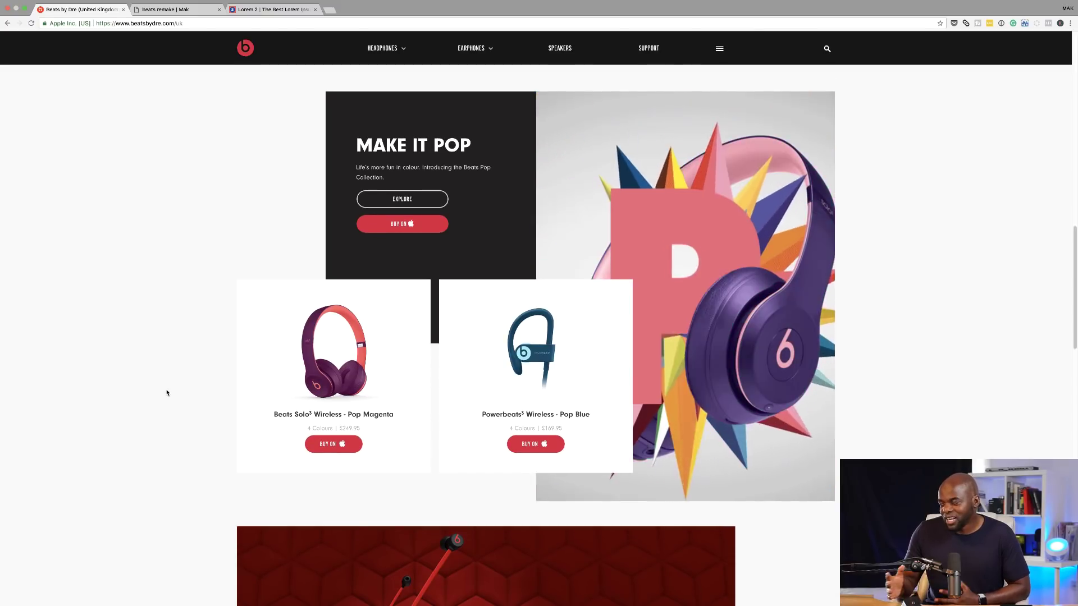
click(158, 9)
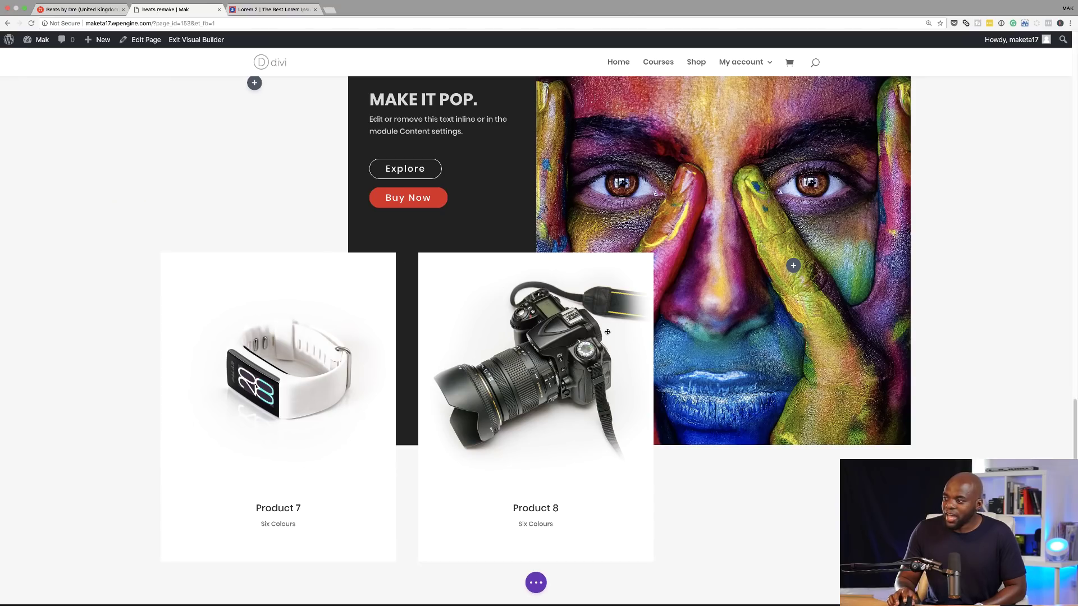
Step: Switch the builder to wireframe view and add an empty regular section below the "Make it pop" section, dismissing the row insertion
scroll(608, 332, down, 1)
scroll(643, 478, up, 2)
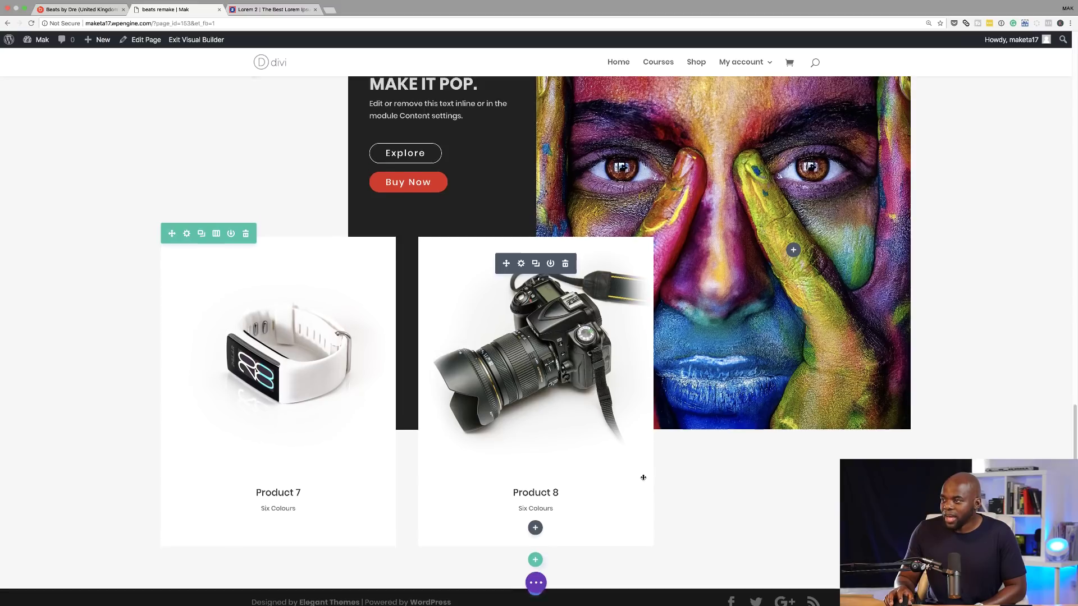
scroll(643, 477, down, 2)
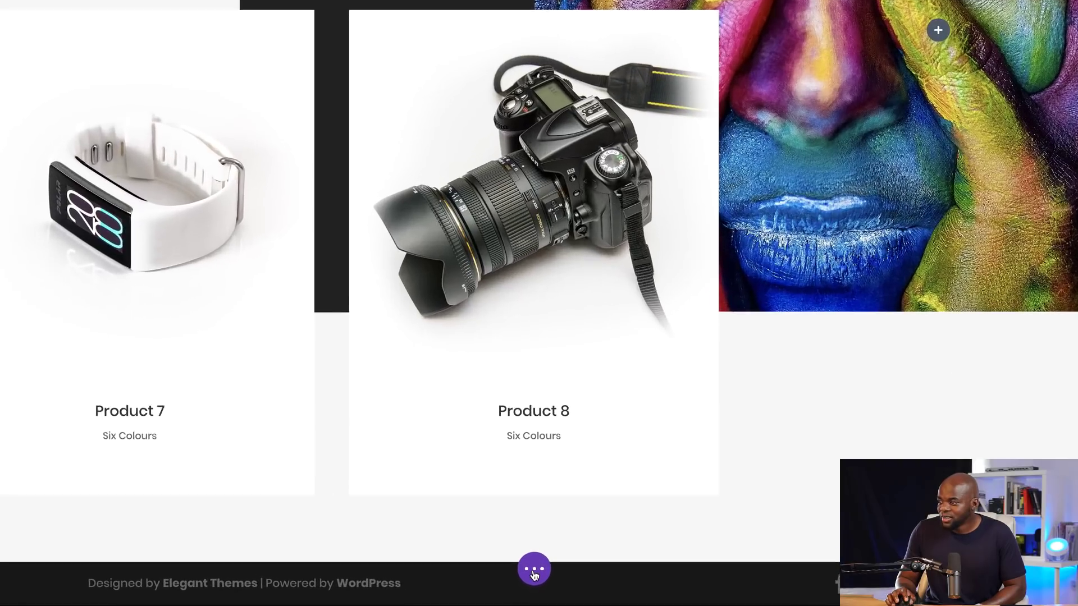
click(538, 578)
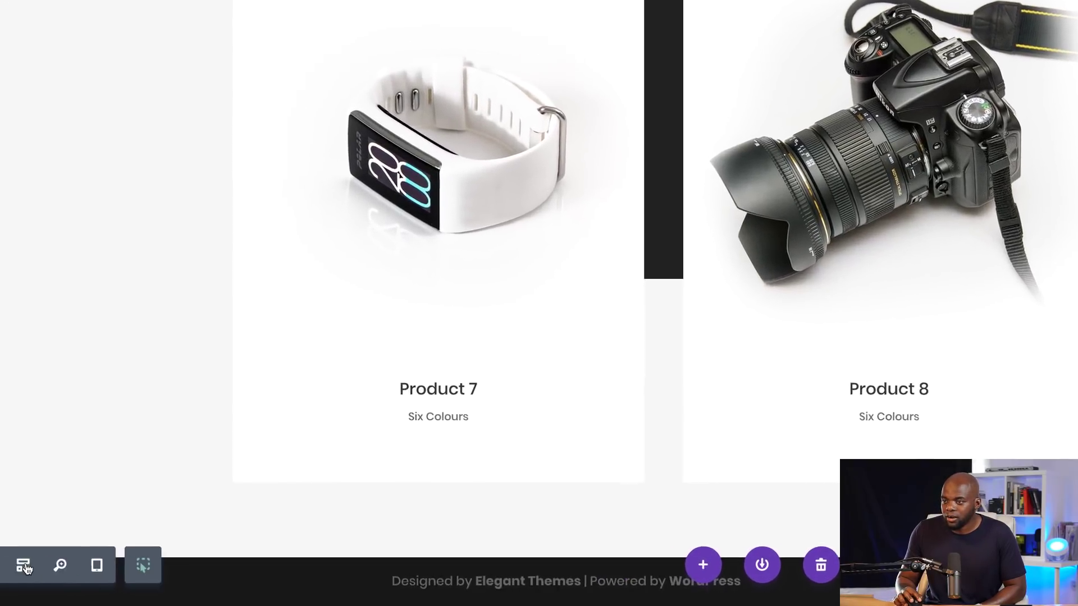
click(75, 567)
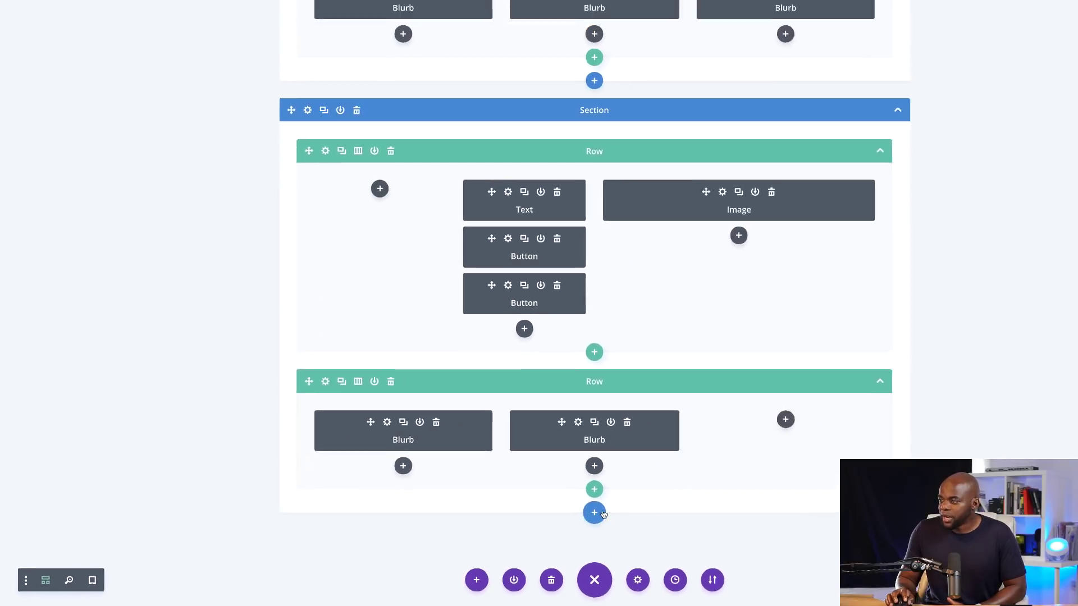
click(536, 523)
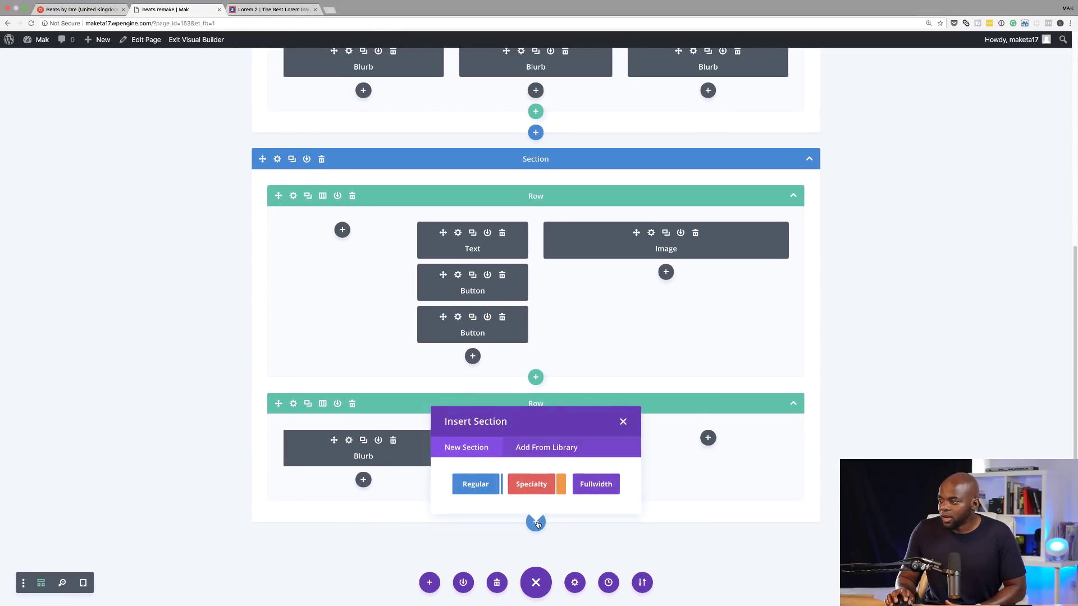
click(485, 489)
click(623, 416)
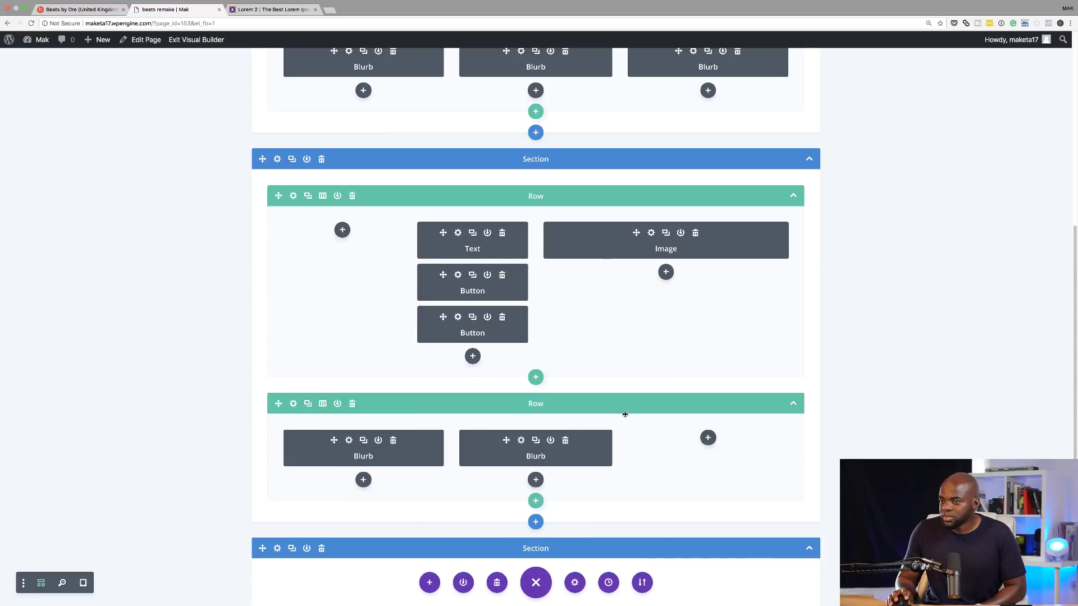
Step: Preview the page at tablet size, examine how the hero, featured products and "Make it pop" sections stack, and return to the desktop view
click(83, 584)
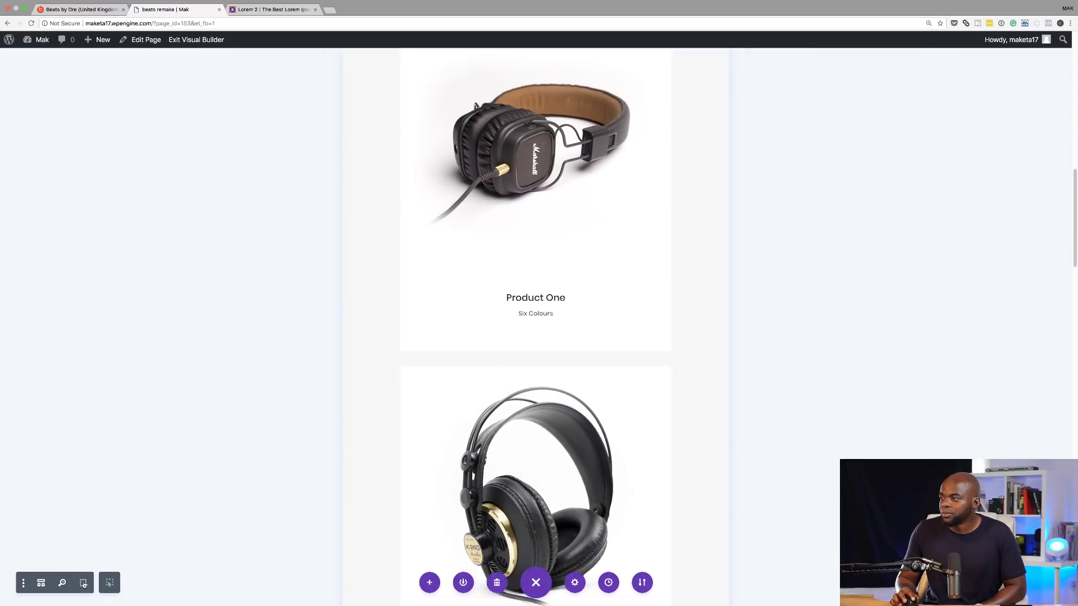
scroll(327, 365, up, 10)
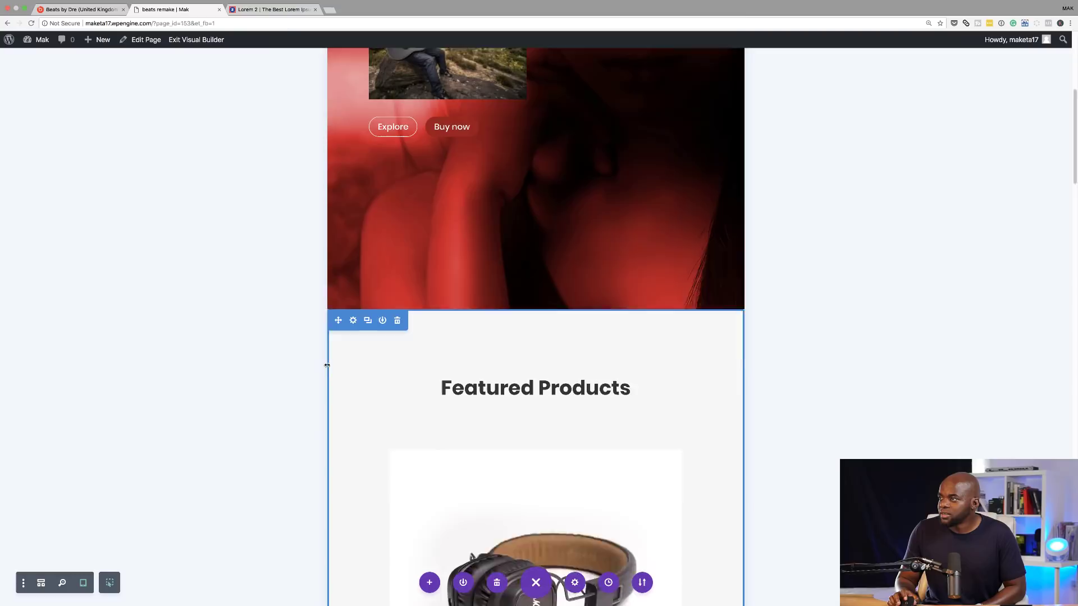
scroll(327, 367, up, 3)
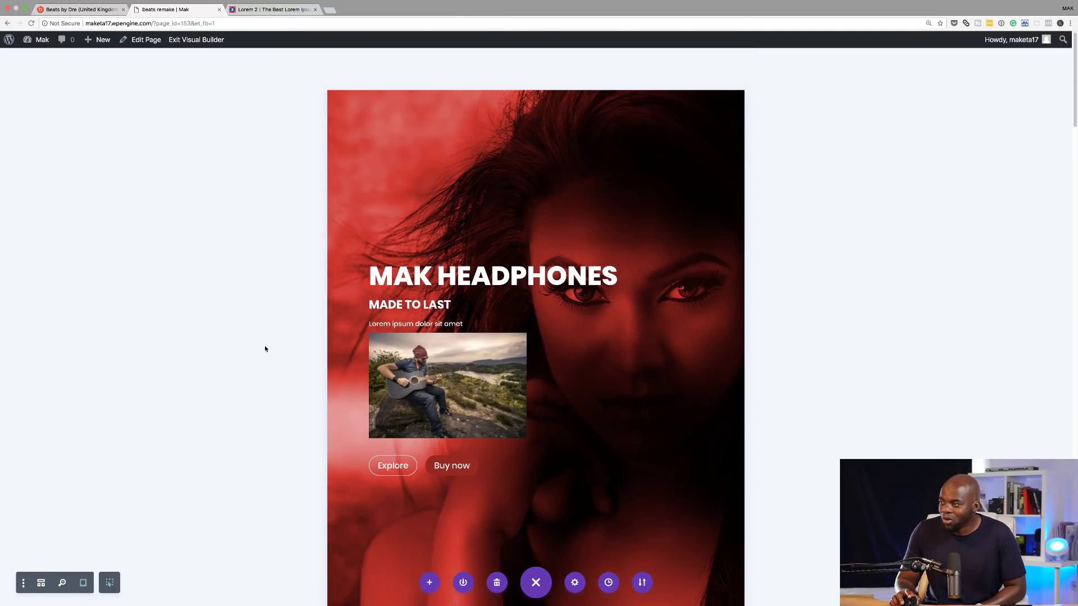
scroll(244, 352, down, 3)
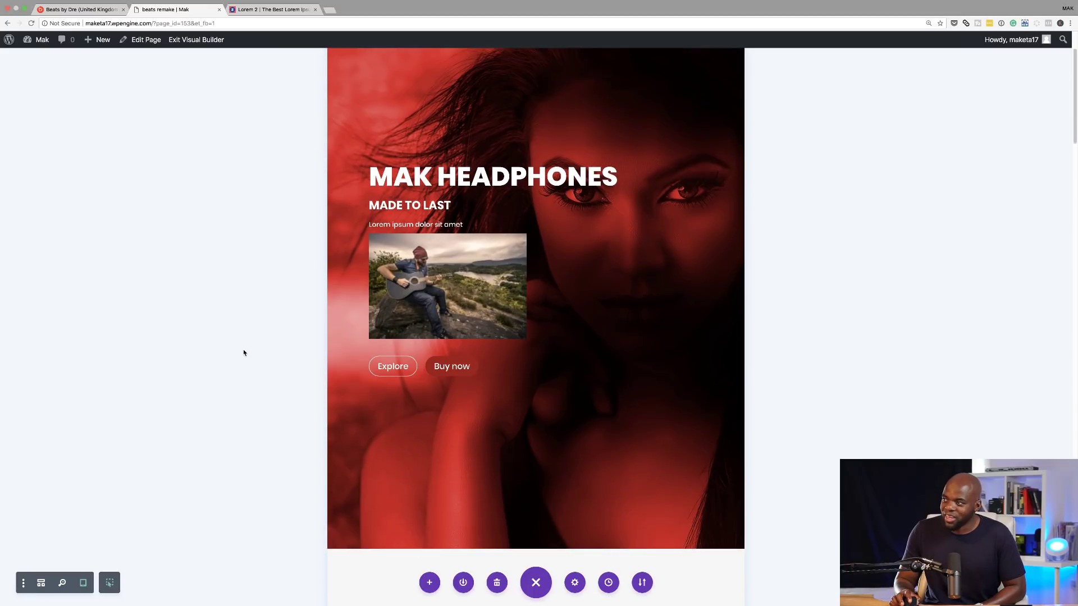
scroll(244, 353, down, 8)
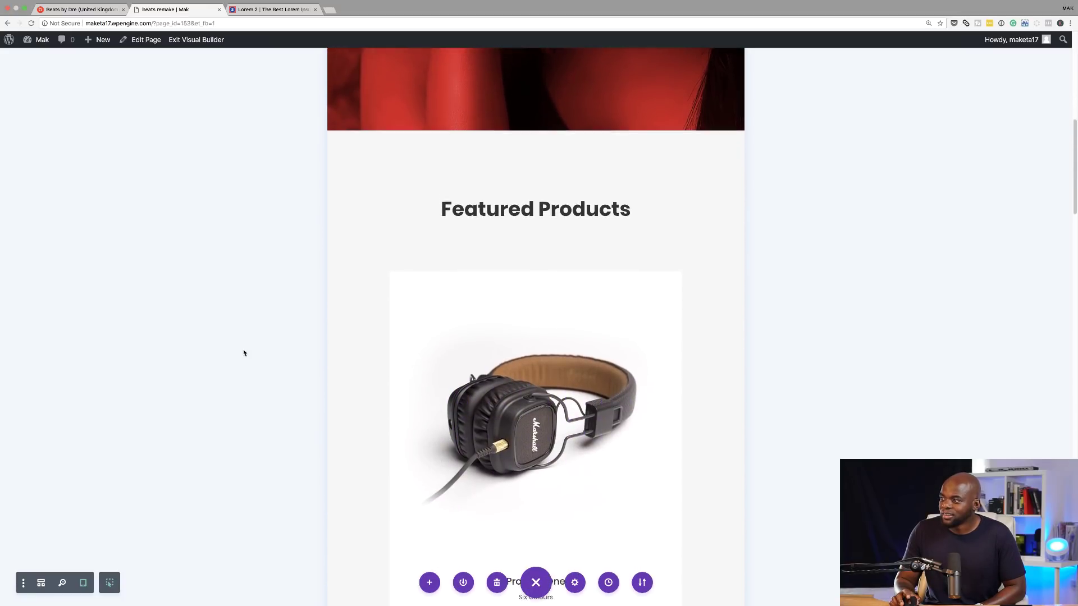
scroll(244, 352, down, 15)
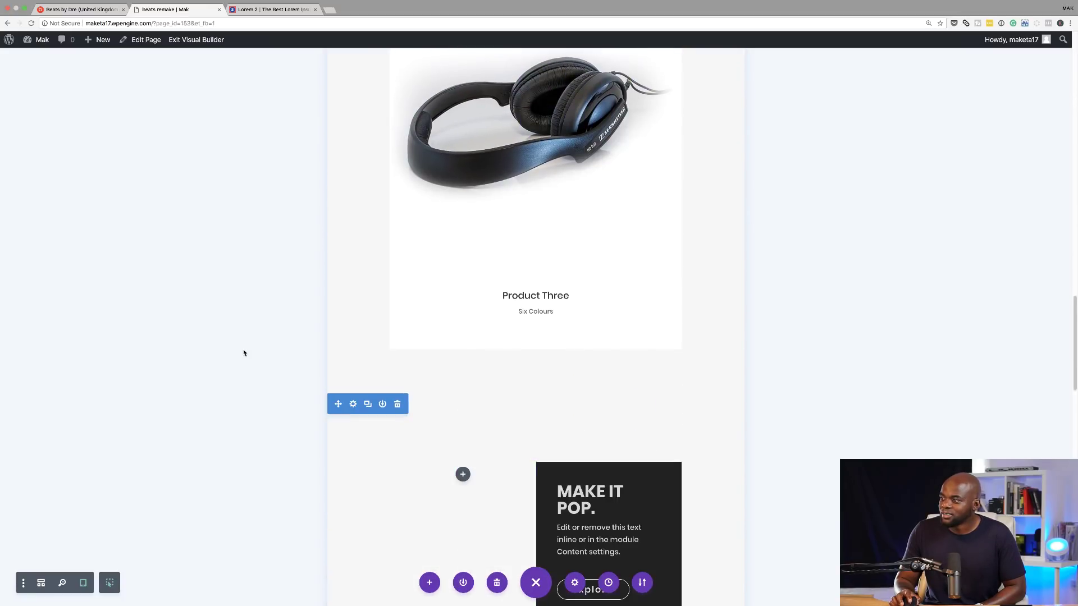
scroll(243, 352, down, 10)
scroll(243, 352, up, 7)
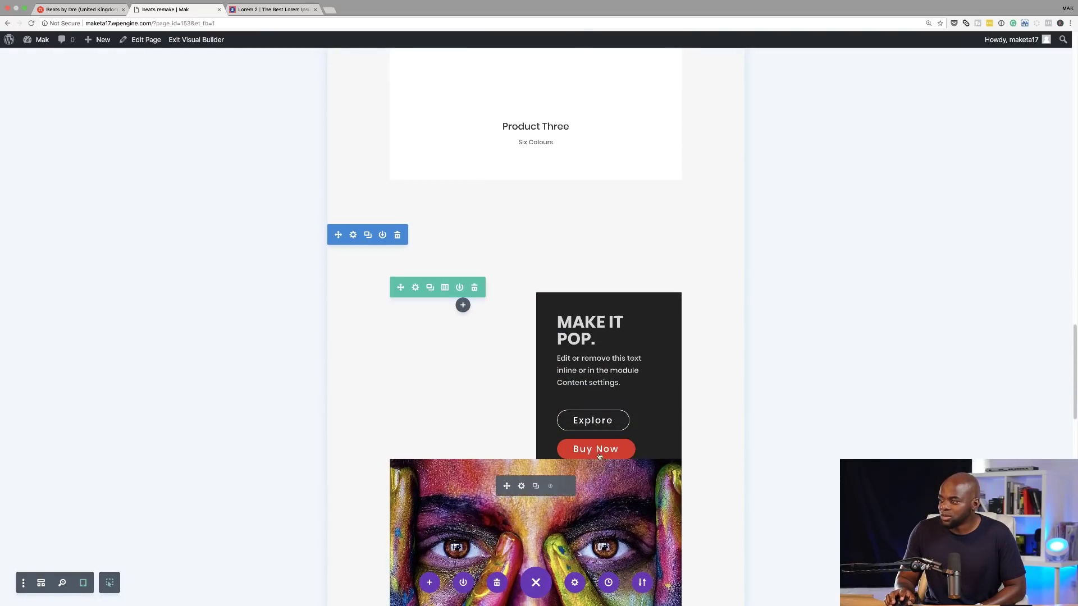
scroll(311, 435, down, 7)
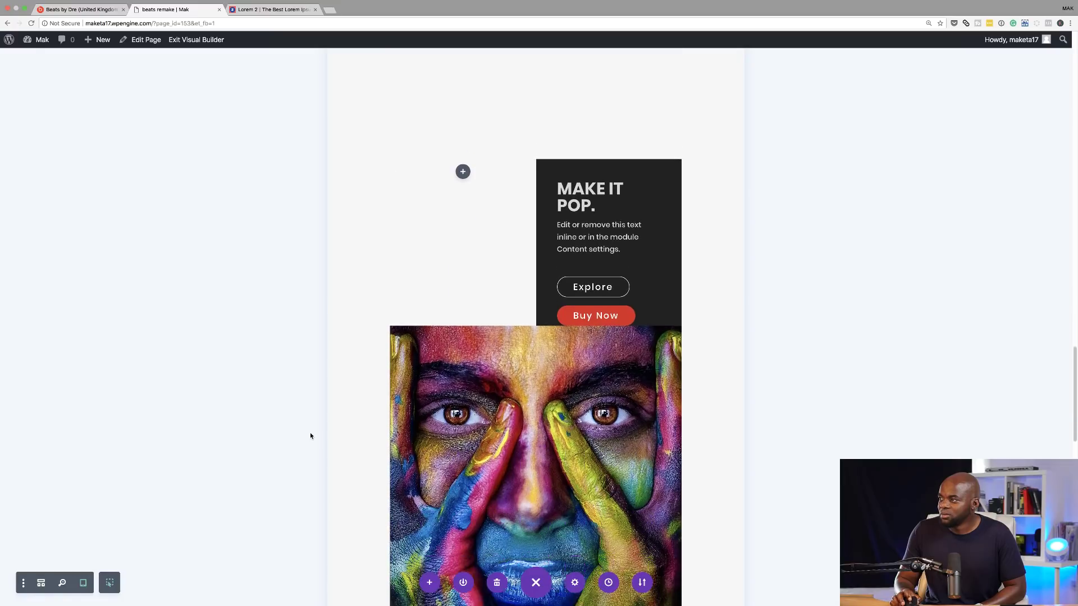
scroll(311, 436, down, 9)
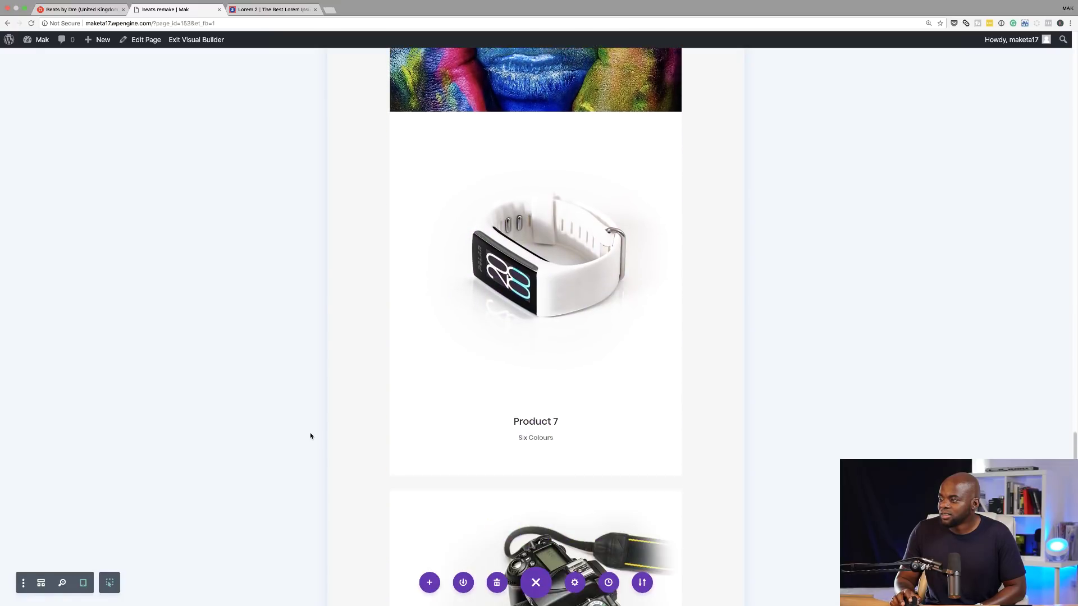
scroll(310, 436, down, 5)
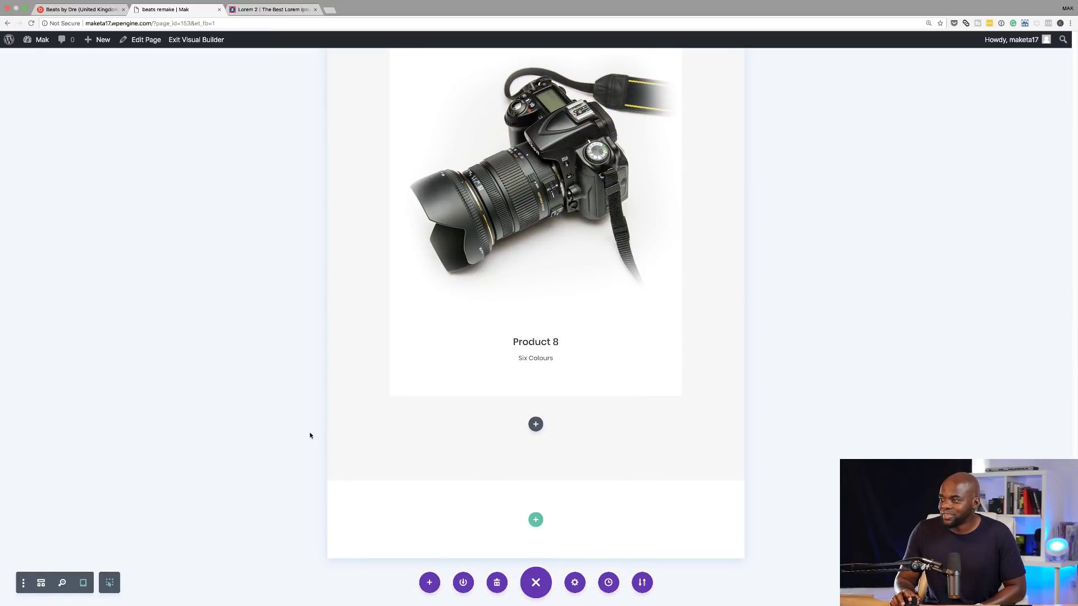
scroll(311, 426, up, 1)
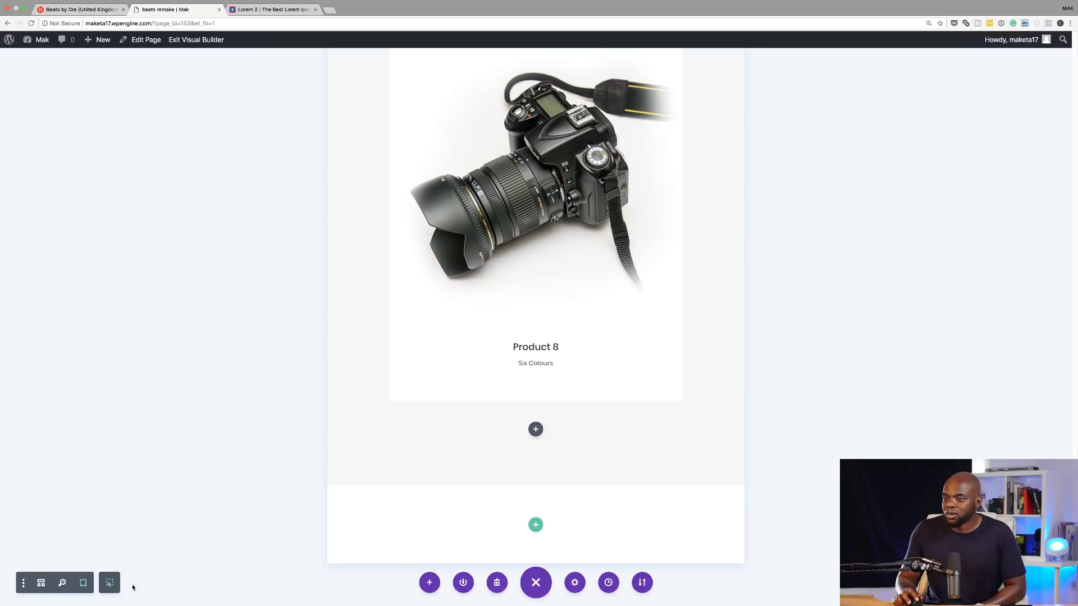
click(83, 583)
scroll(339, 420, up, 2)
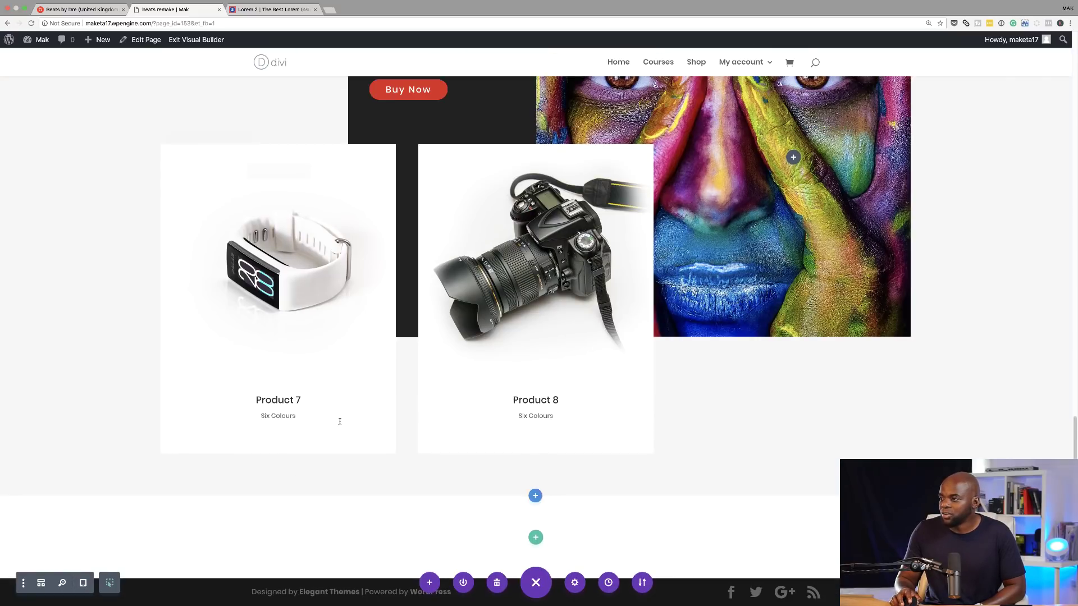
Step: Find the margin options in the Buy Now button's settings and set its tablet bottom margin to 3%
scroll(344, 424, up, 4)
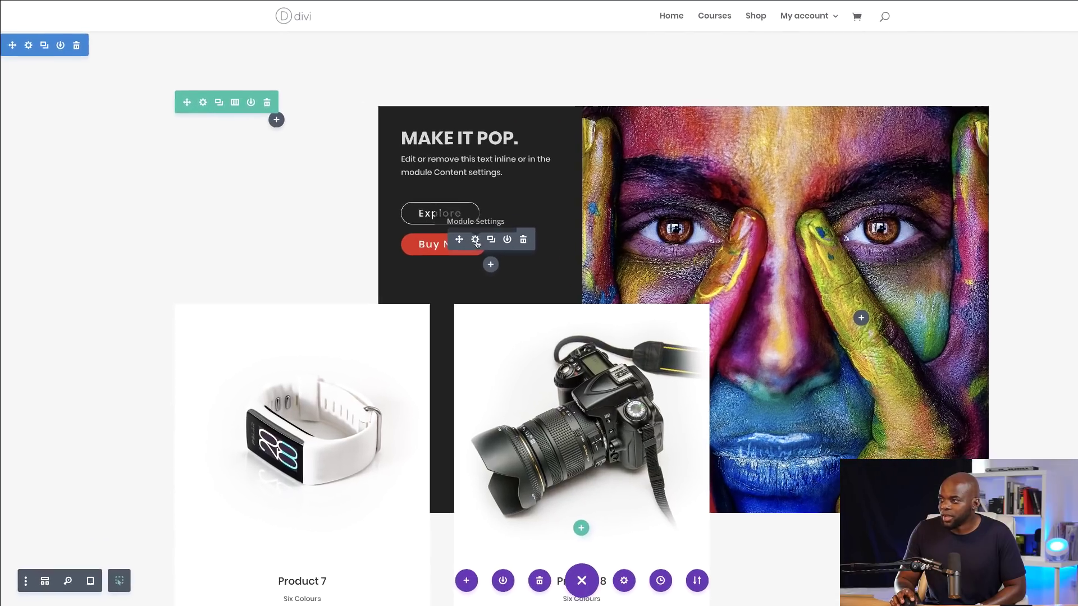
click(438, 269)
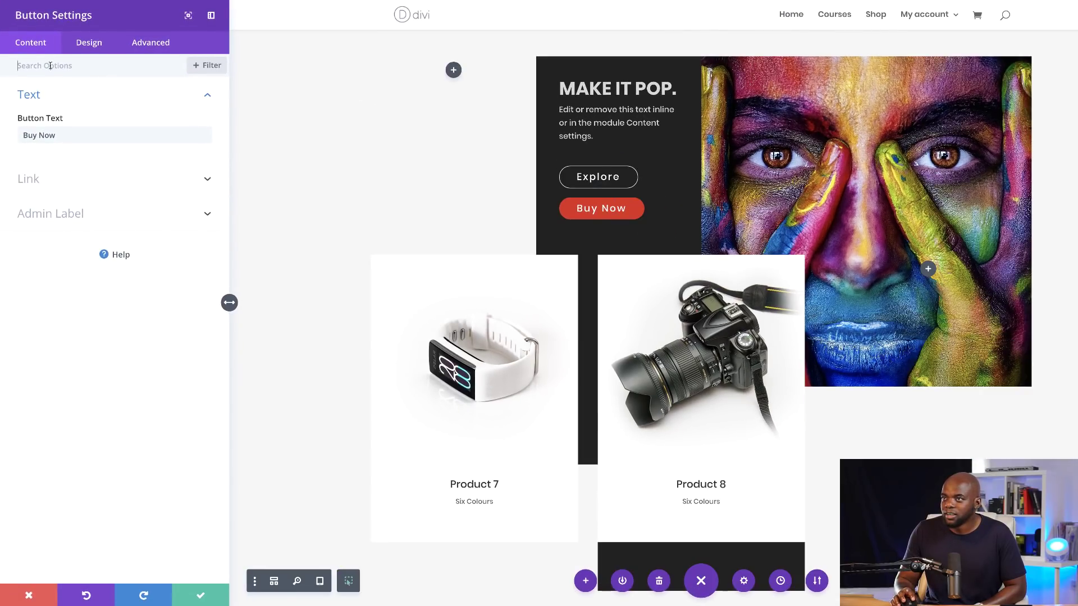
text(Marg)
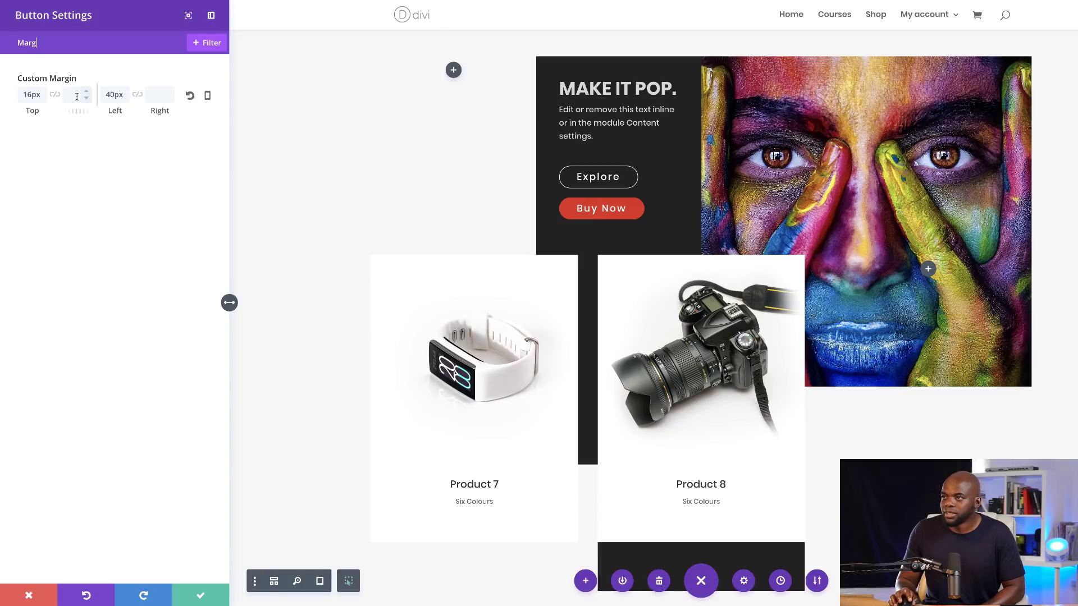
click(207, 97)
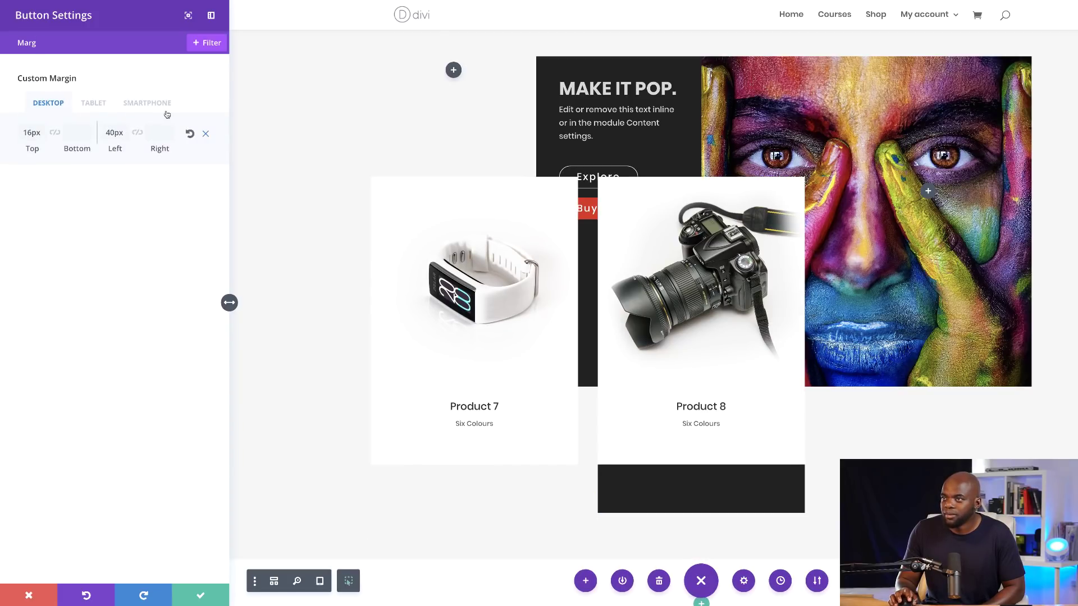
click(93, 104)
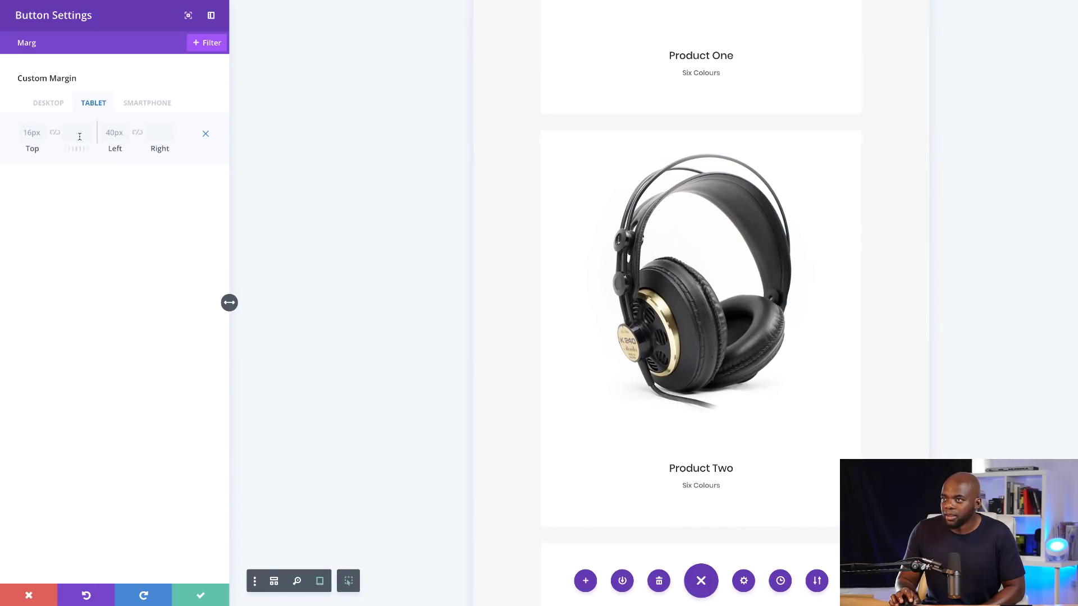
click(75, 132)
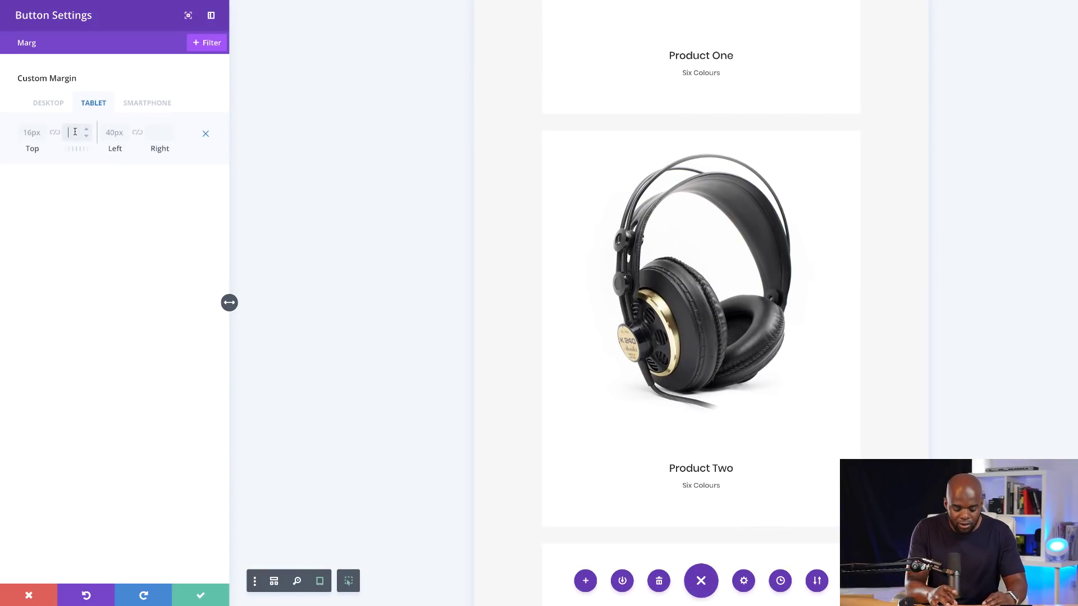
text(3%)
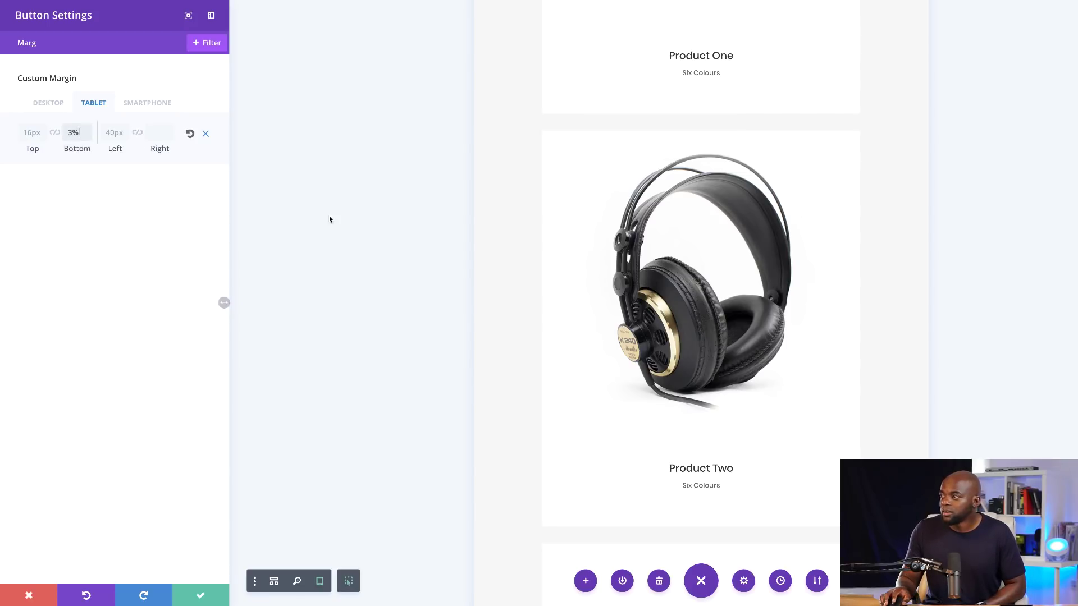
Step: Check the Buy Now button's spacing in the tablet preview and set its tablet bottom margin to 10%
scroll(537, 350, down, 10)
scroll(537, 349, up, 15)
scroll(537, 349, down, 3)
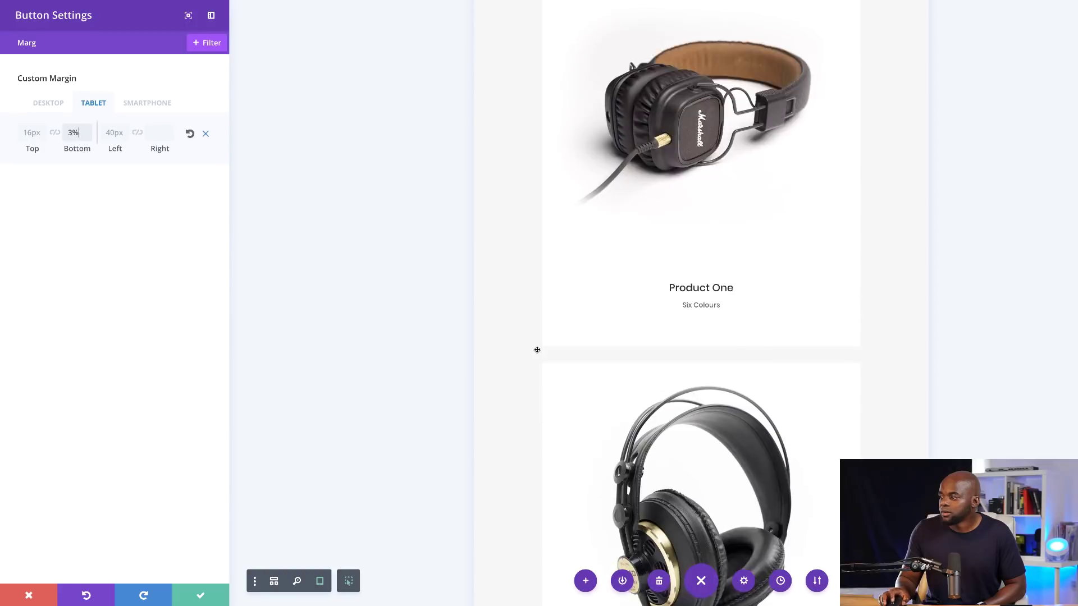
scroll(536, 349, down, 10)
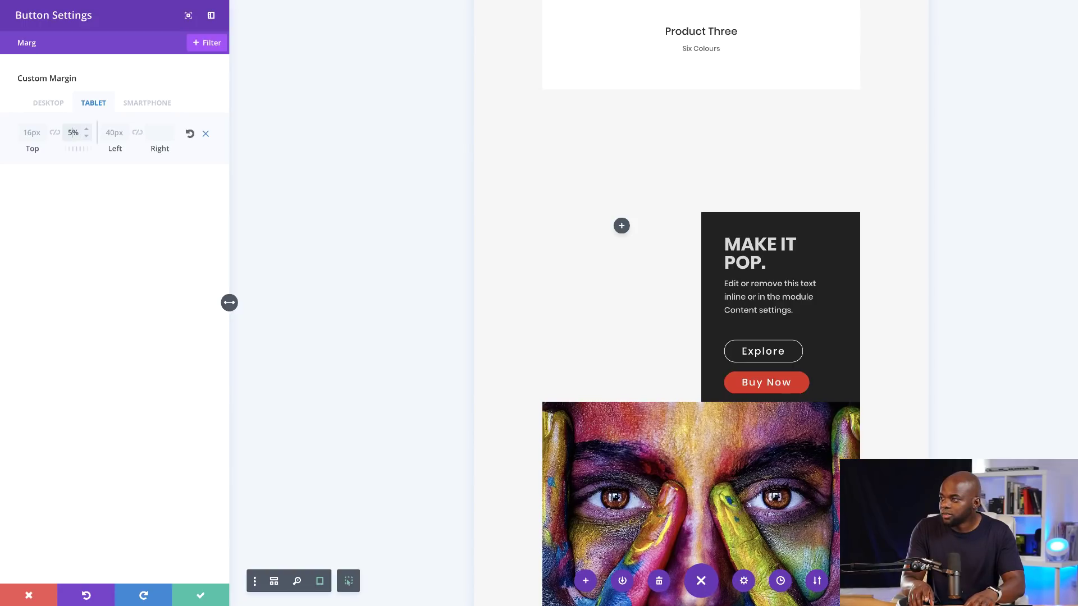
text(10)
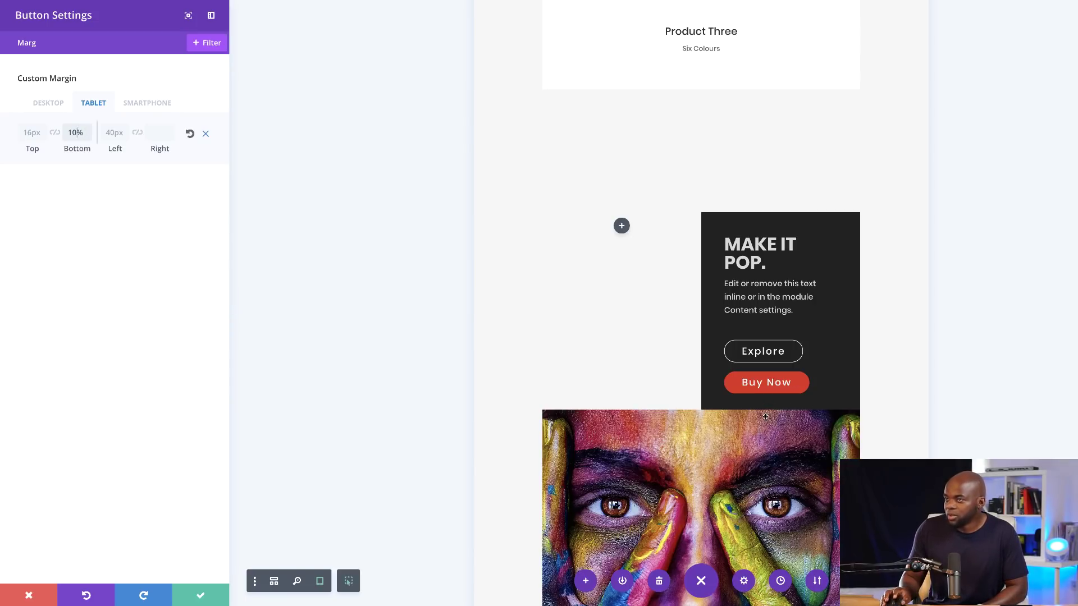
Step: Check the smartphone layout of the "Make it pop" section and the product cards and save the Buy Now button settings
click(148, 106)
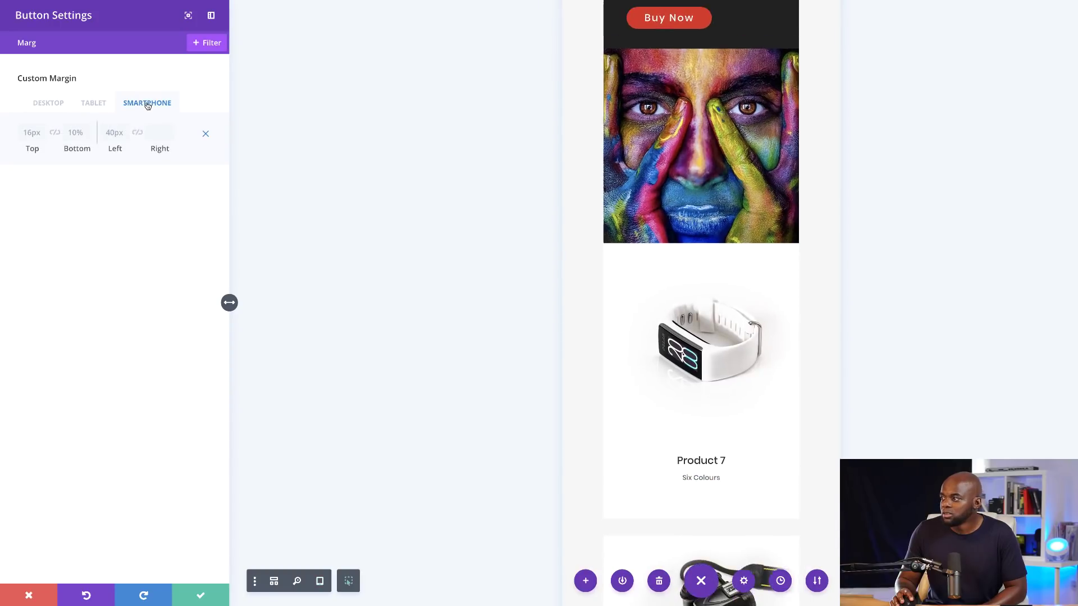
scroll(563, 372, up, 5)
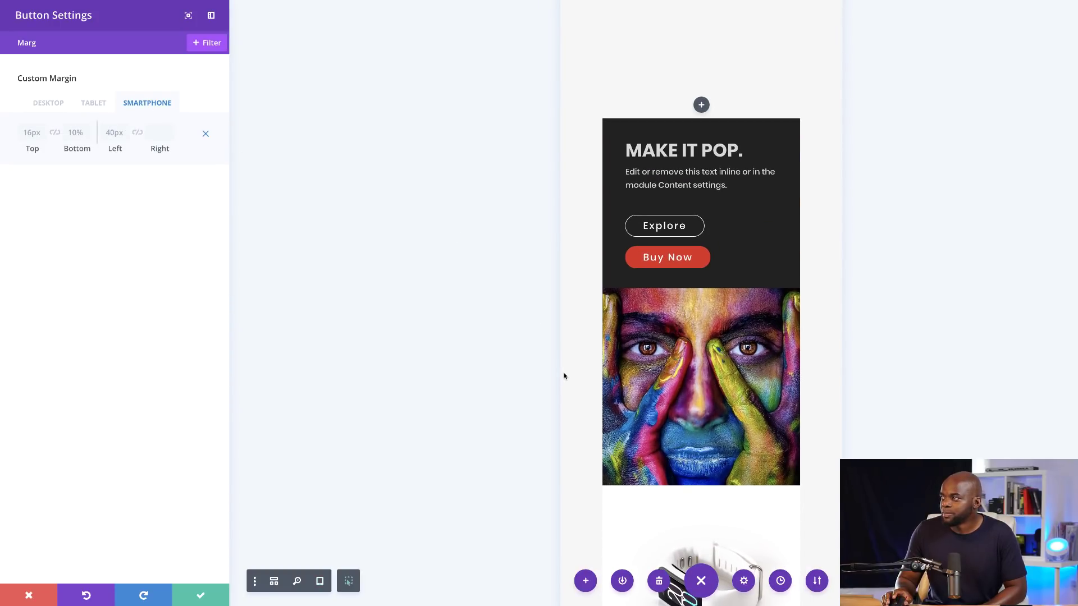
scroll(564, 375, down, 14)
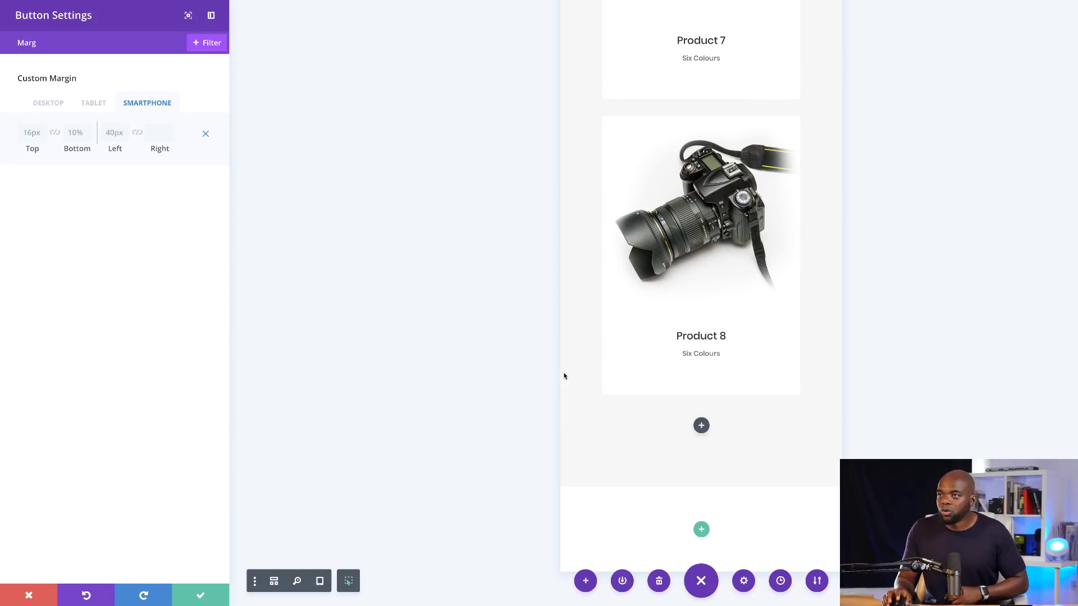
click(49, 104)
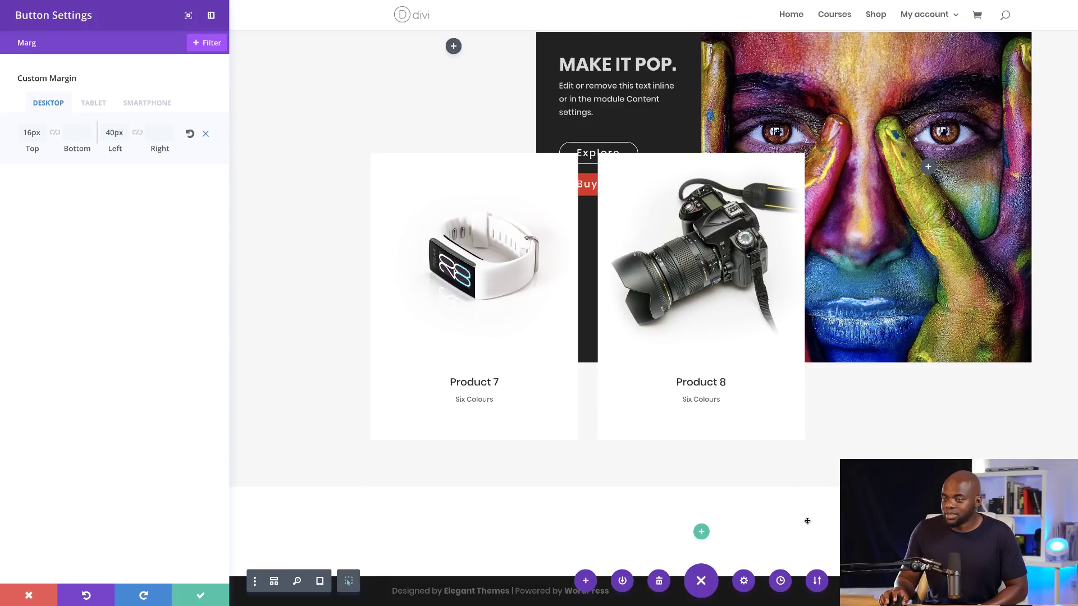
click(200, 597)
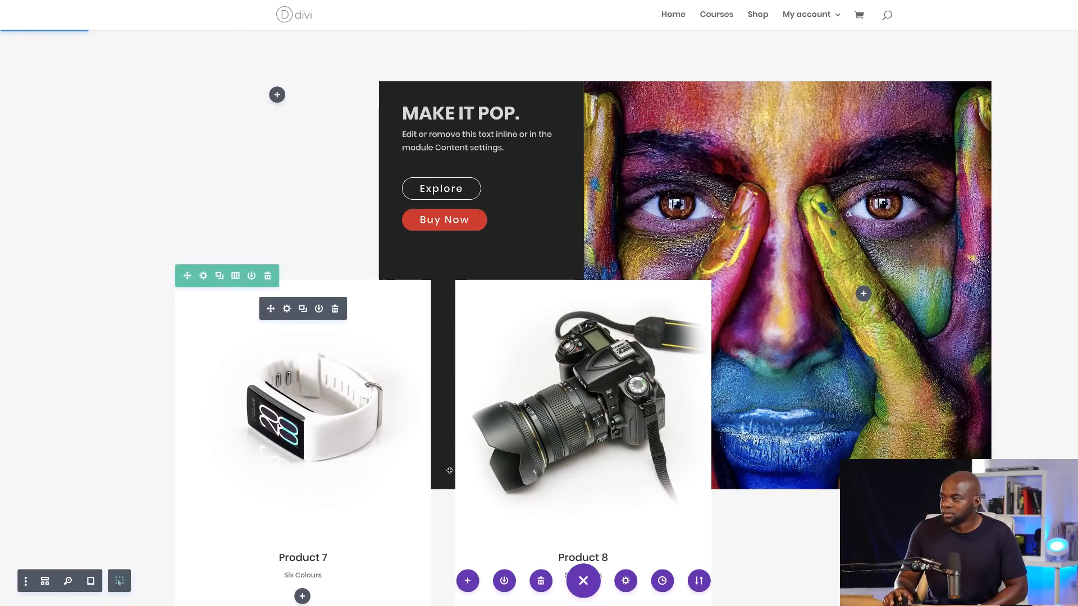
Step: Switch to the Beats by Dre page and examine the layout of the urBeats³ section below "Make it pop"
scroll(597, 523, down, 3)
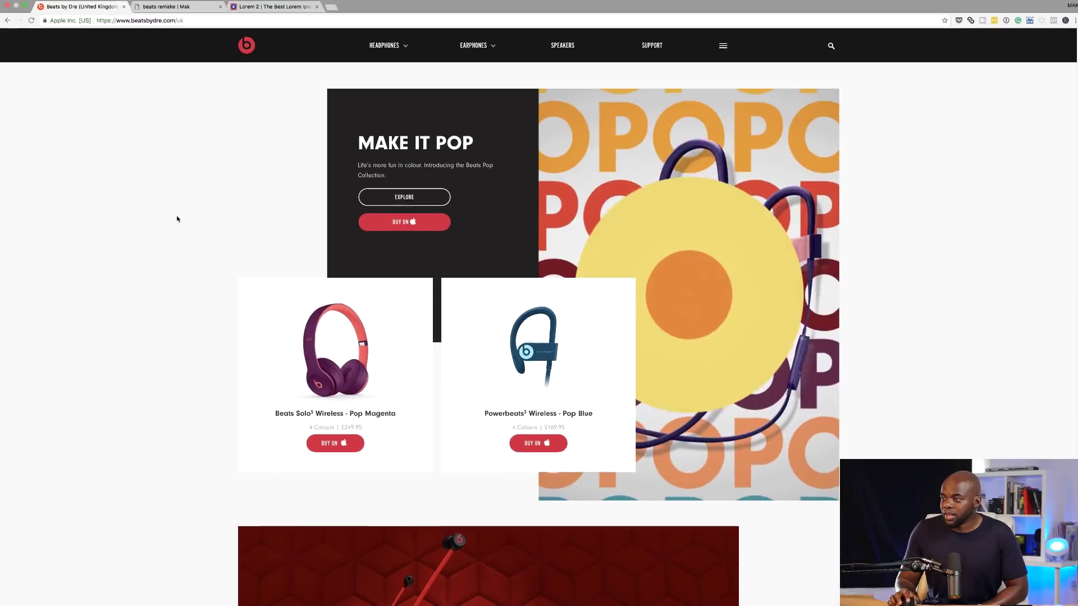
scroll(185, 236, down, 7)
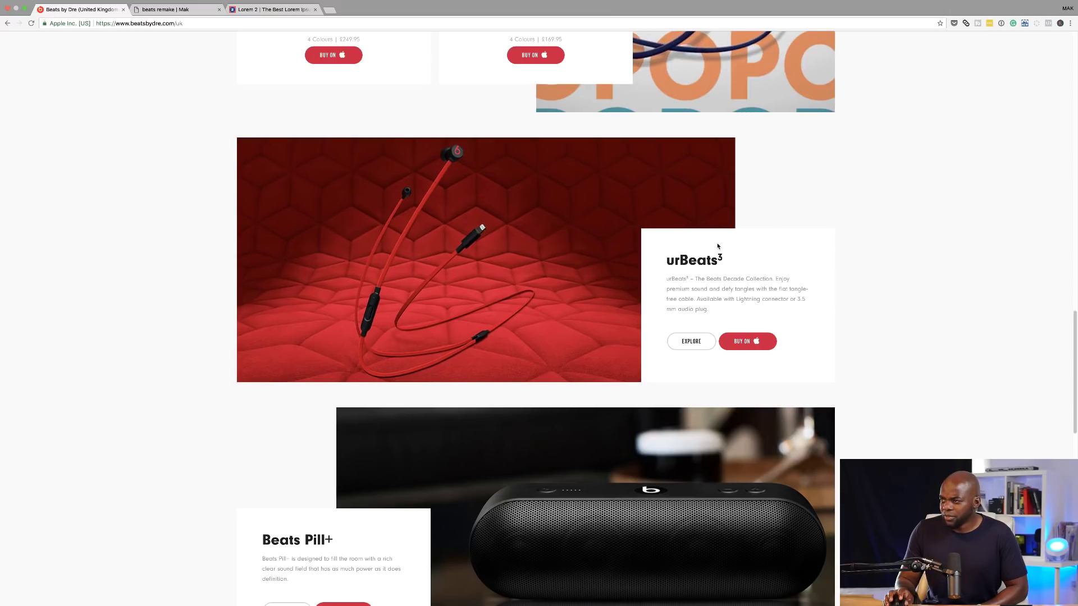
Step: Switch to the beats remake page and add a two-thirds/one-third row with an Image module in the wide column of the new section
click(185, 10)
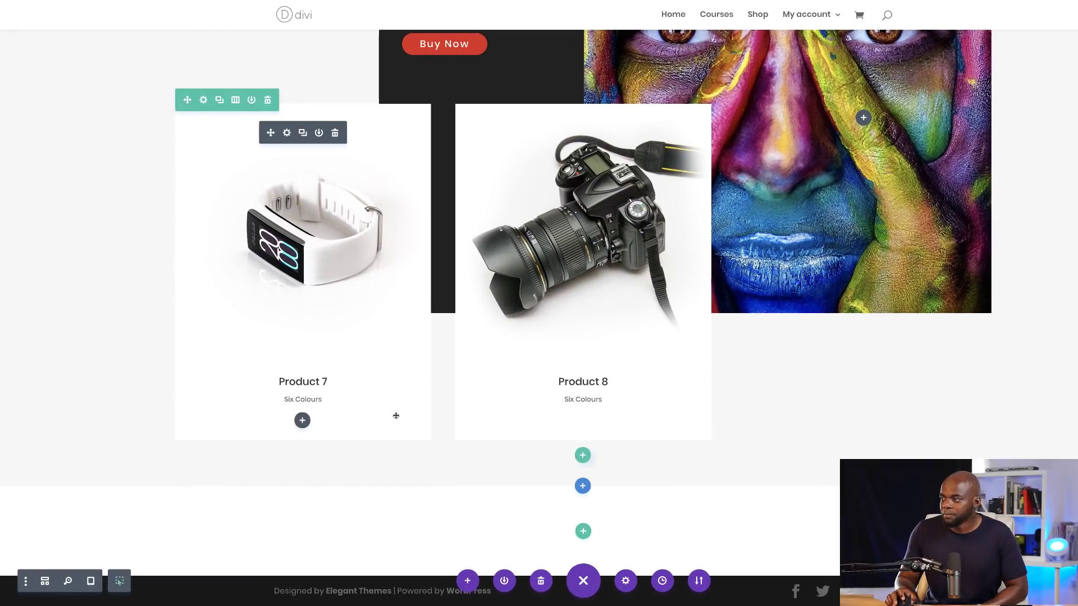
click(583, 531)
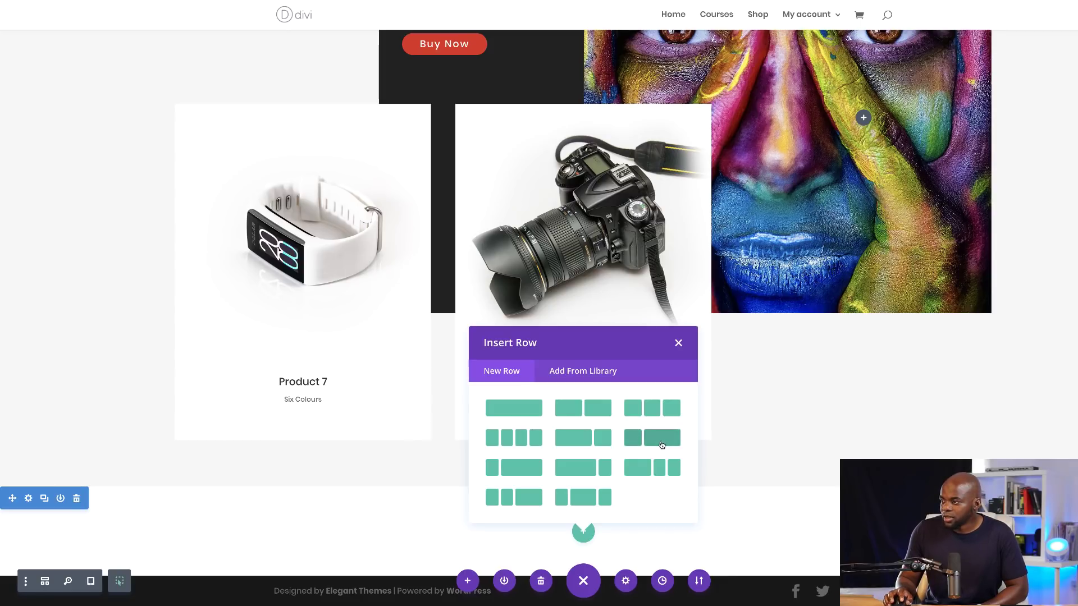
click(601, 437)
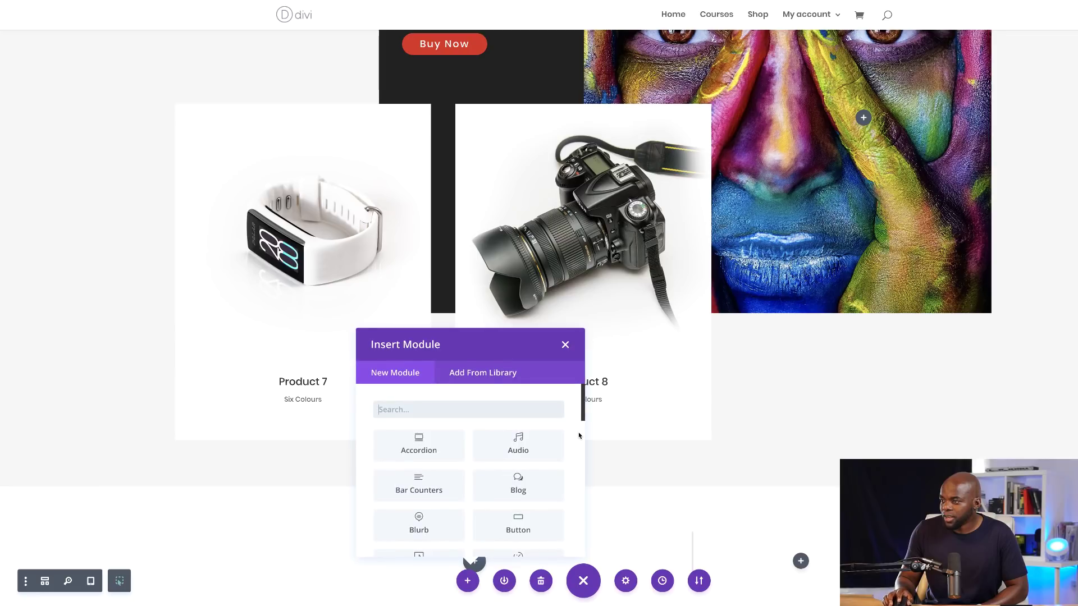
text(i)
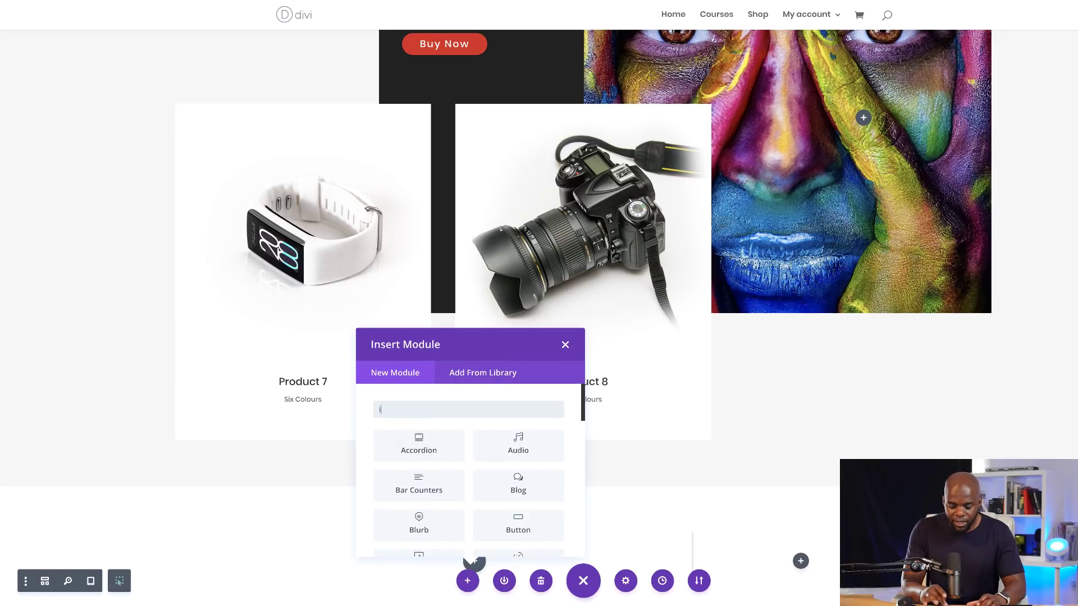
text(ma)
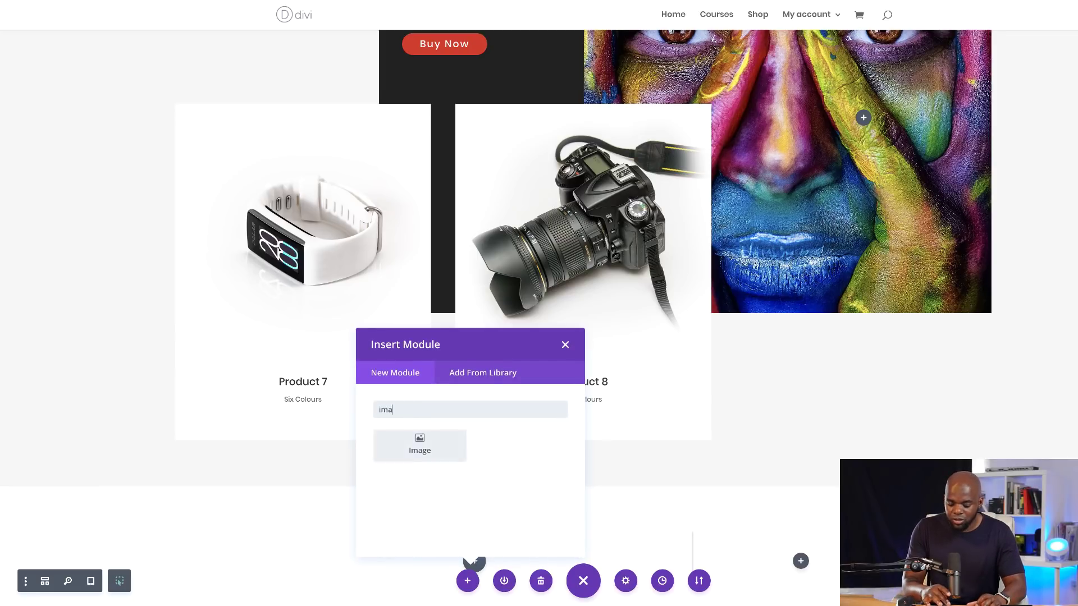
click(441, 447)
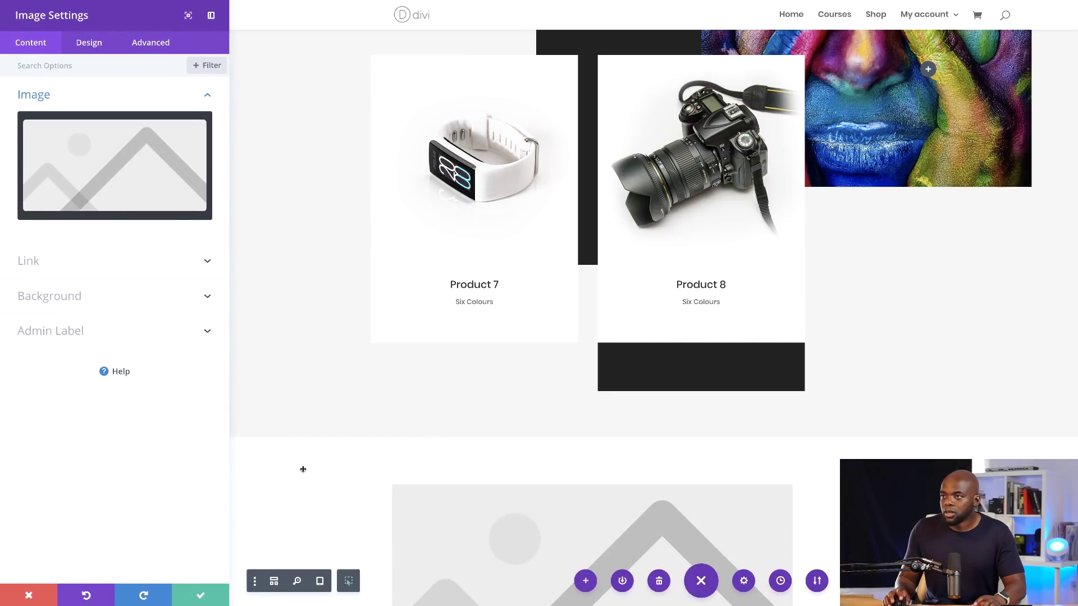
Step: Set the new module's image to the media library photo of the woman lying on grass and save the Image settings
click(139, 150)
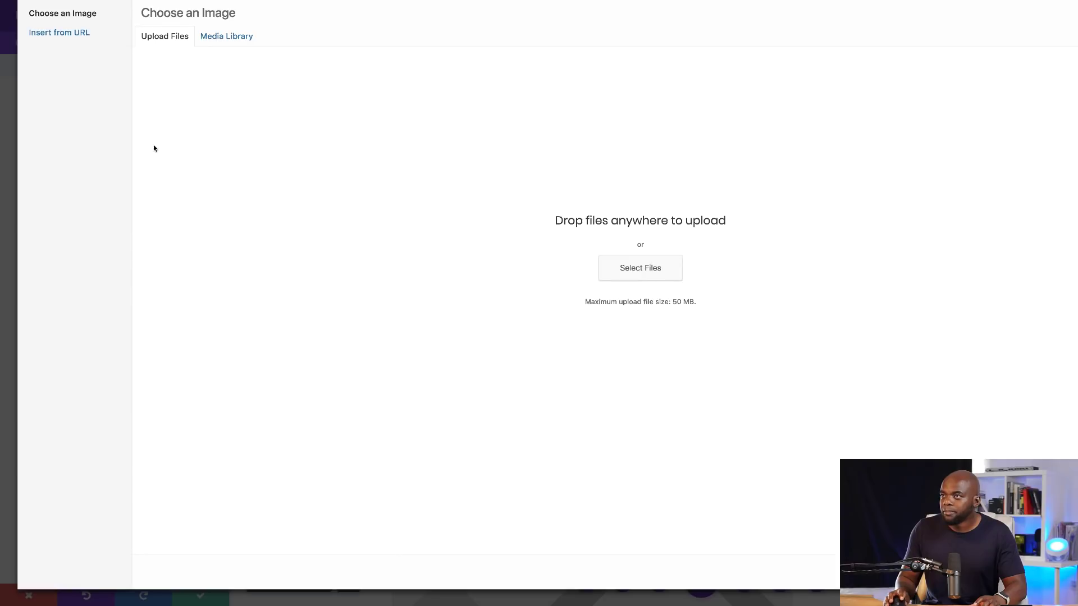
click(225, 40)
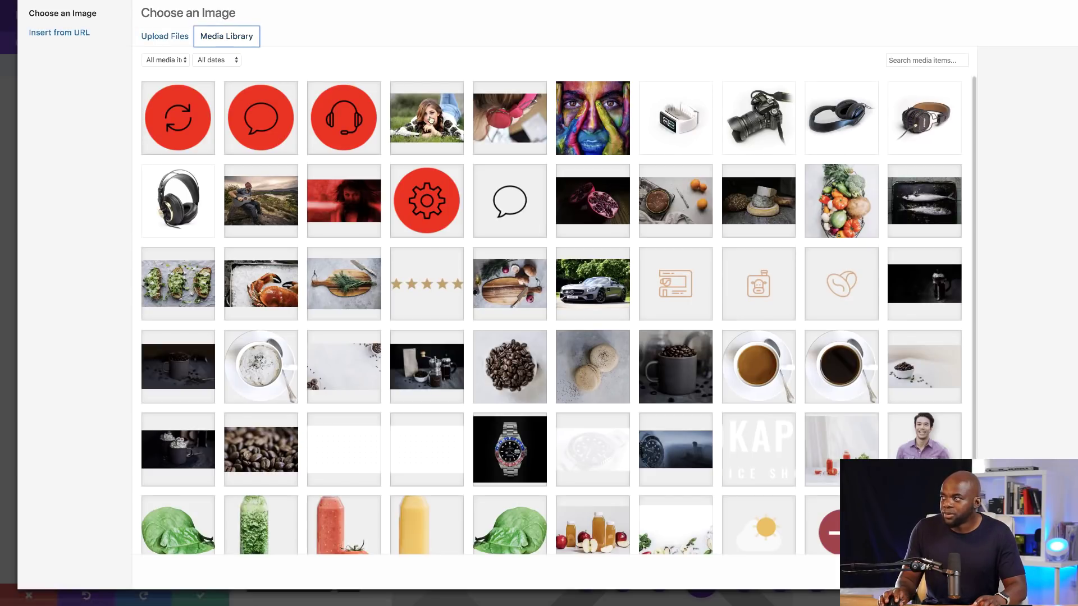
click(450, 128)
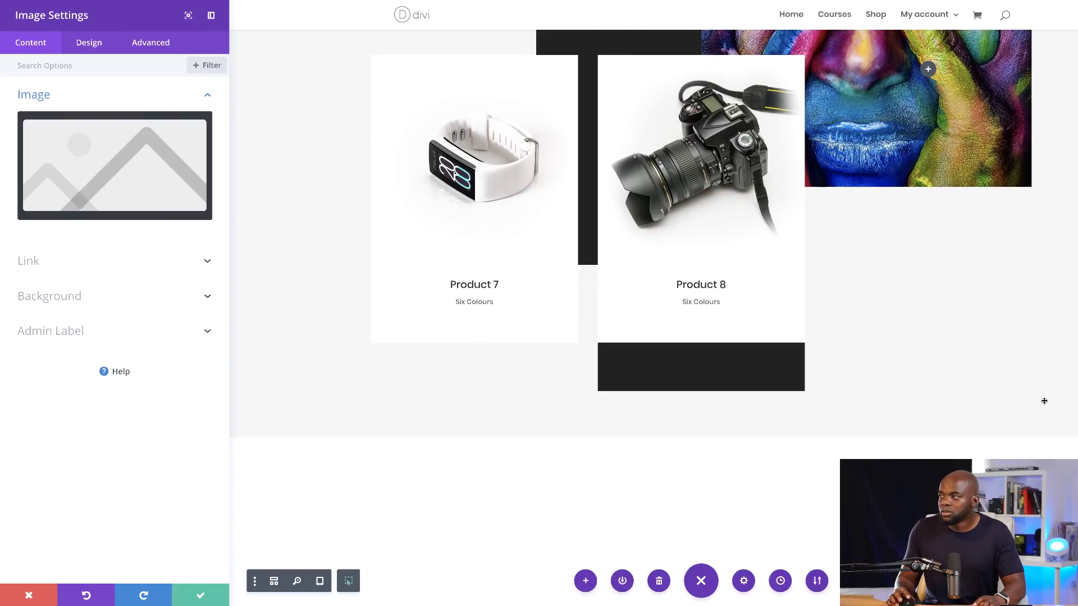
scroll(436, 392, down, 4)
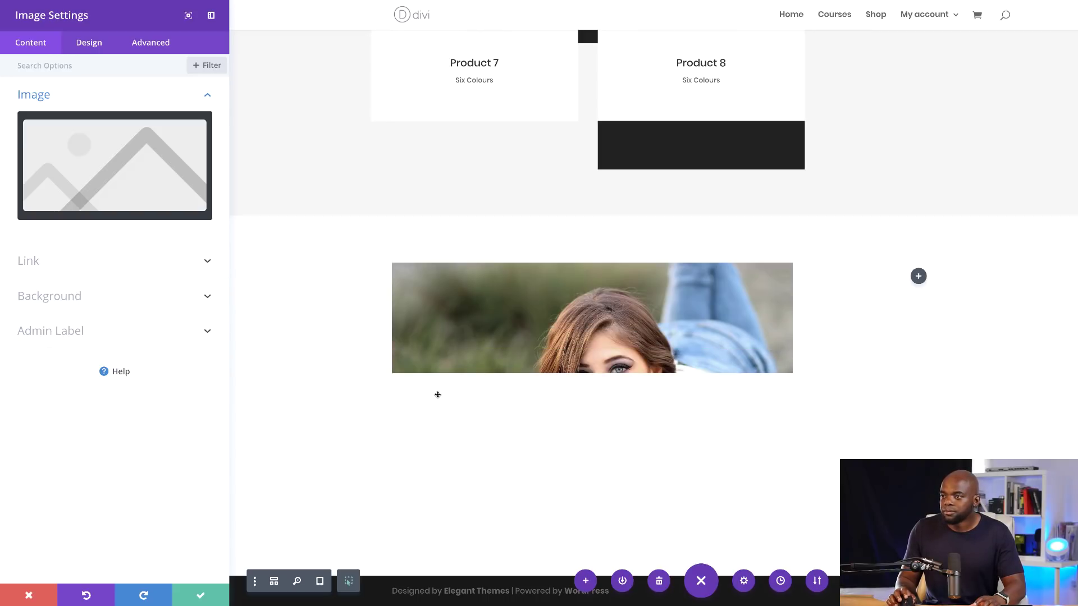
click(197, 591)
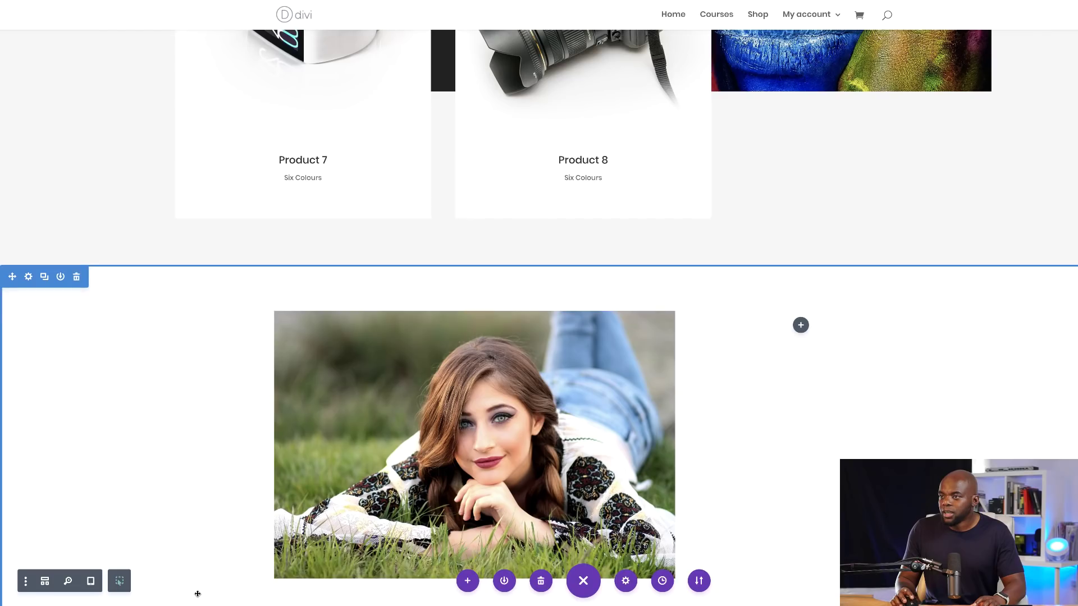
Step: Copy the section styles from the "Make it pop" section and paste them onto the new image section
scroll(202, 415, up, 3)
scroll(214, 401, down, 3)
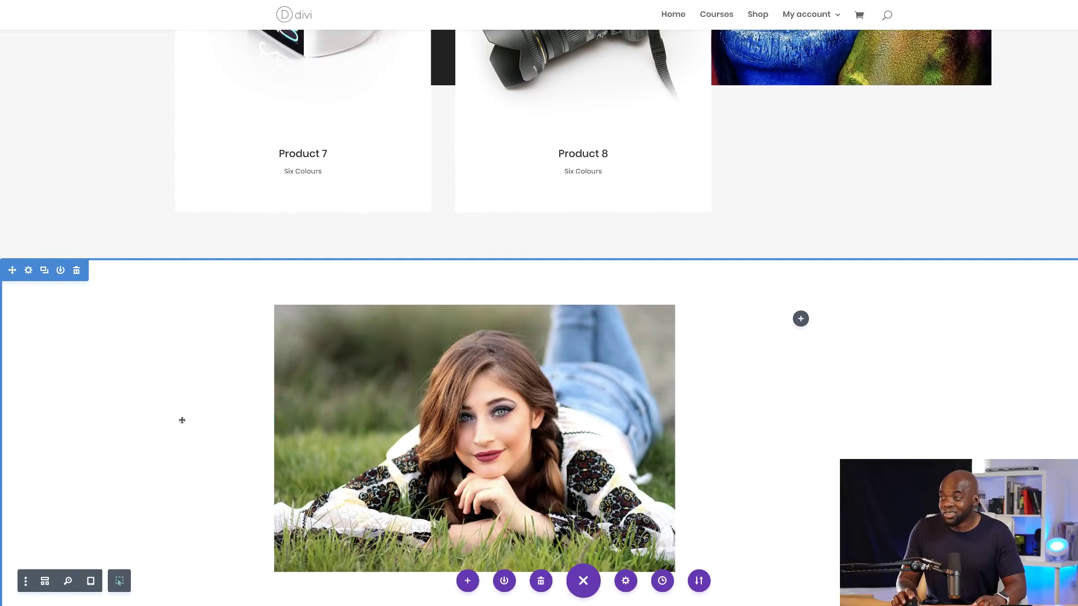
scroll(168, 286, up, 5)
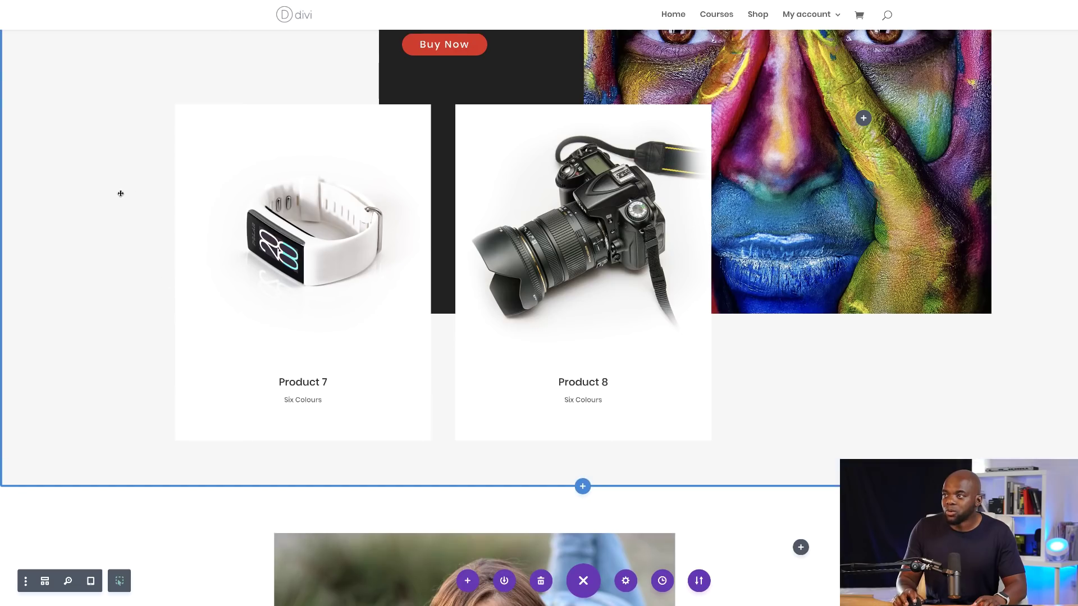
scroll(120, 194, up, 8)
scroll(91, 293, down, 1)
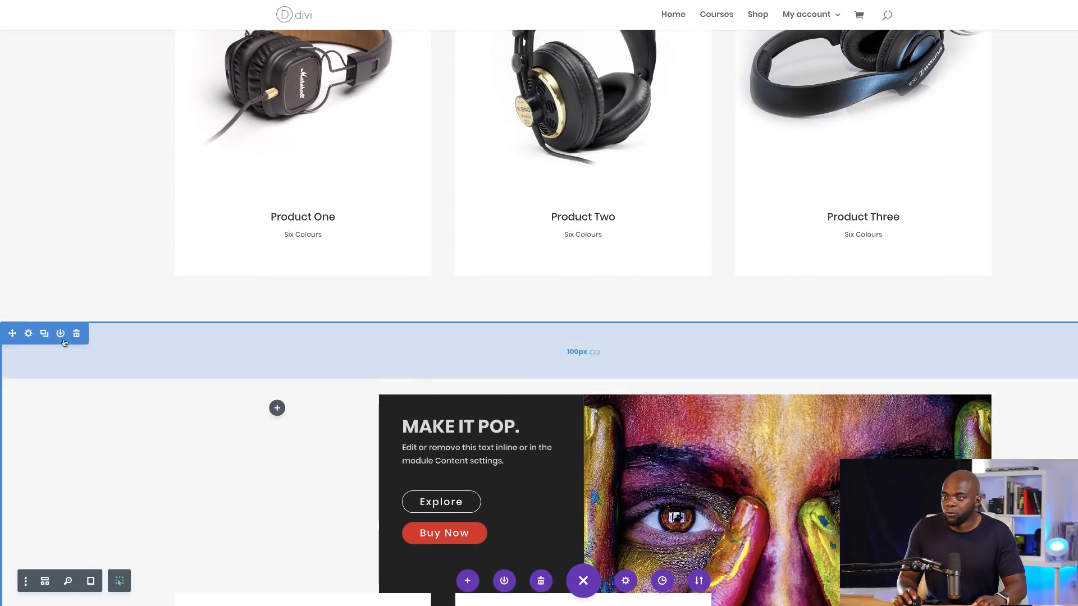
right_click(63, 338)
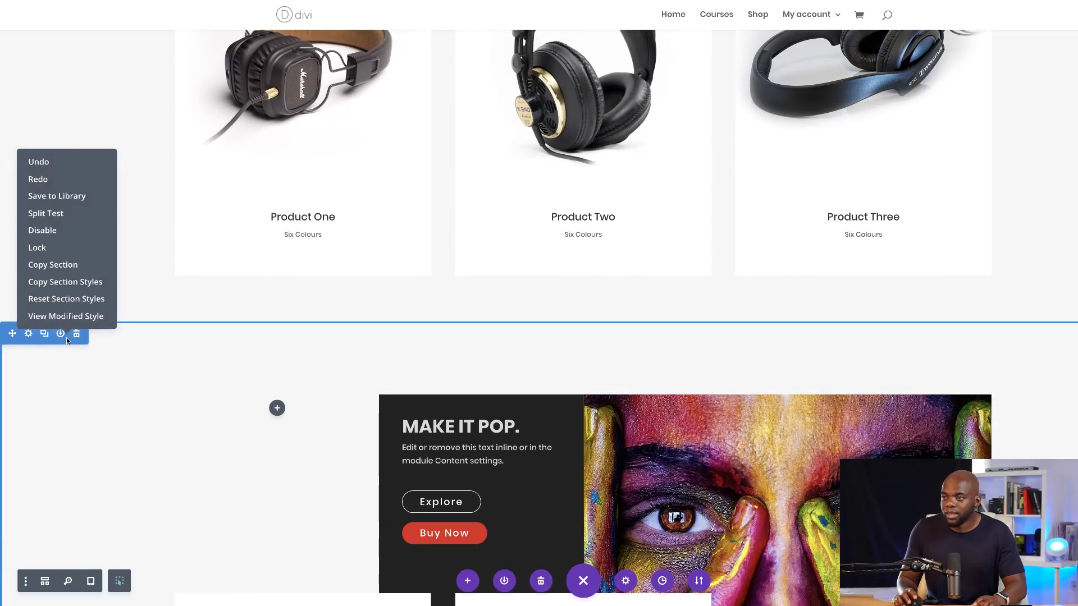
click(79, 284)
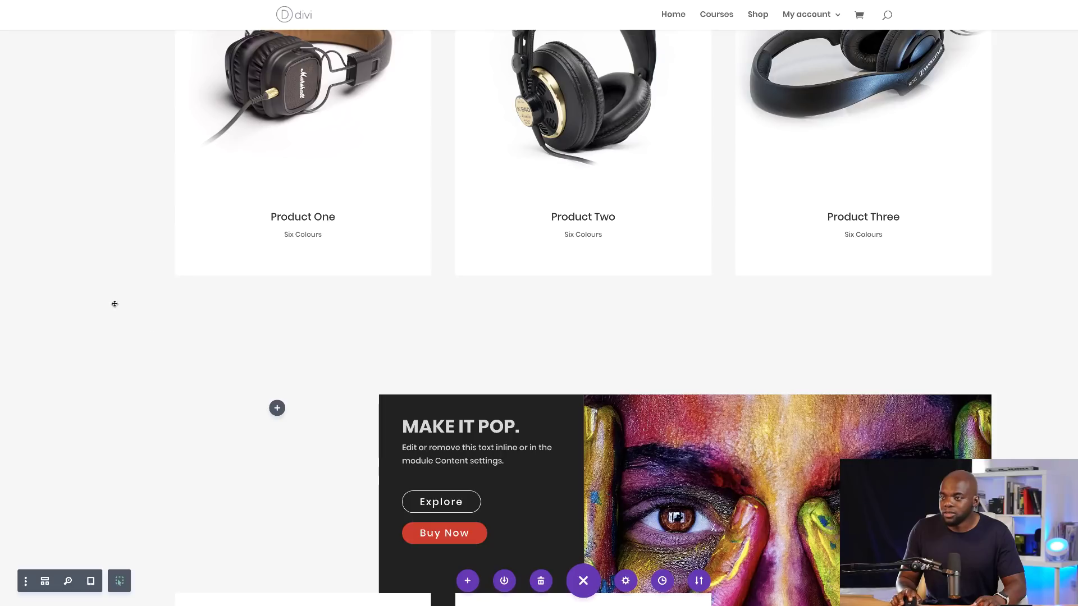
scroll(200, 374, down, 10)
right_click(70, 240)
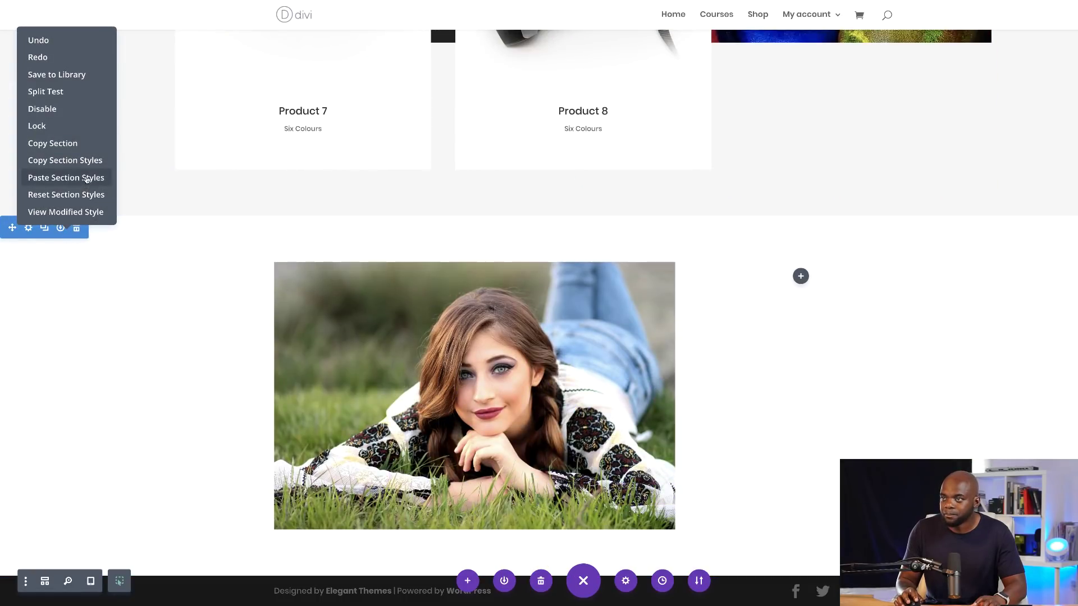
click(86, 177)
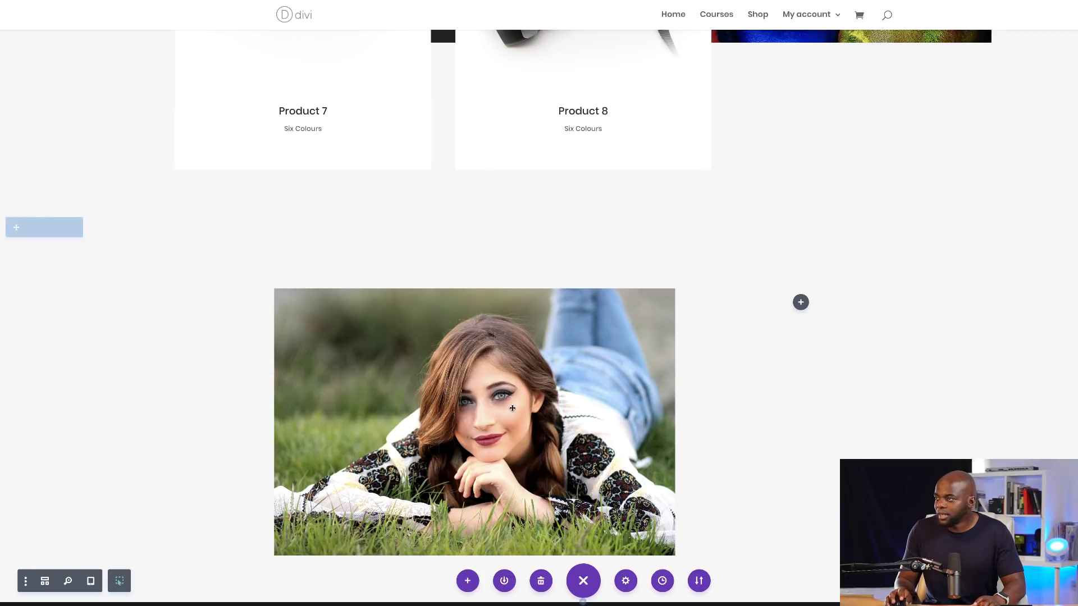
Step: Try reusing the "Make it pop" text module in the narrow column beside the new image, and delete the pasted copy
scroll(462, 529, up, 8)
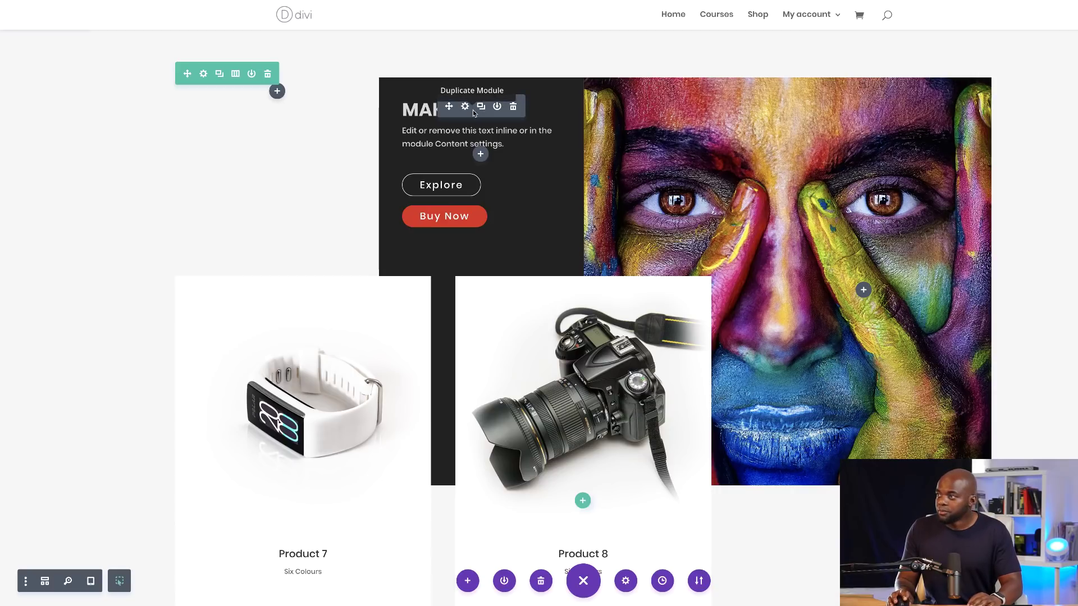
scroll(793, 320, down, 7)
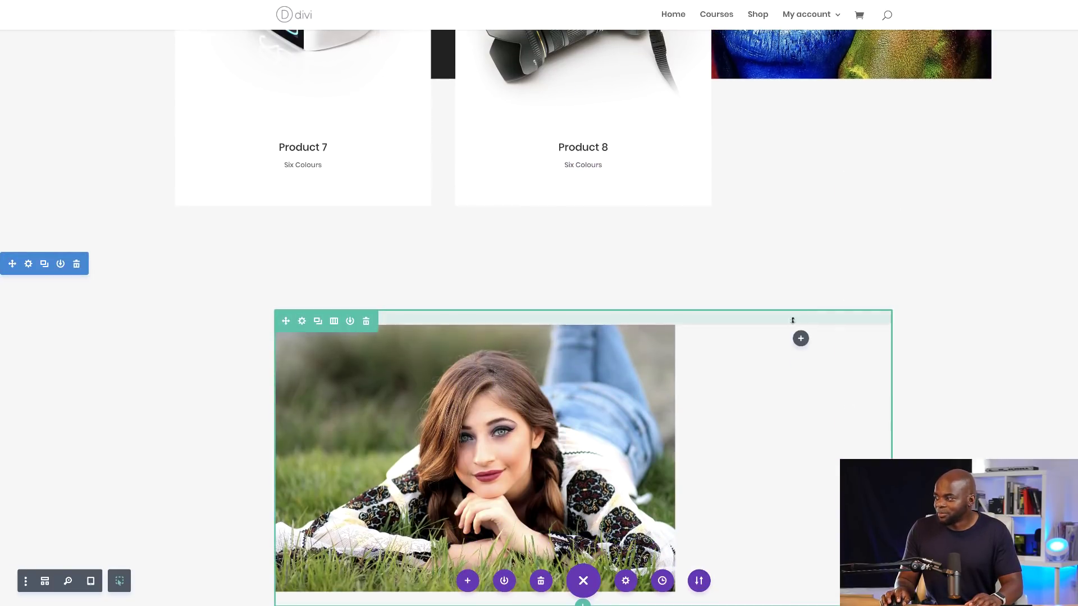
key(ctrl+v)
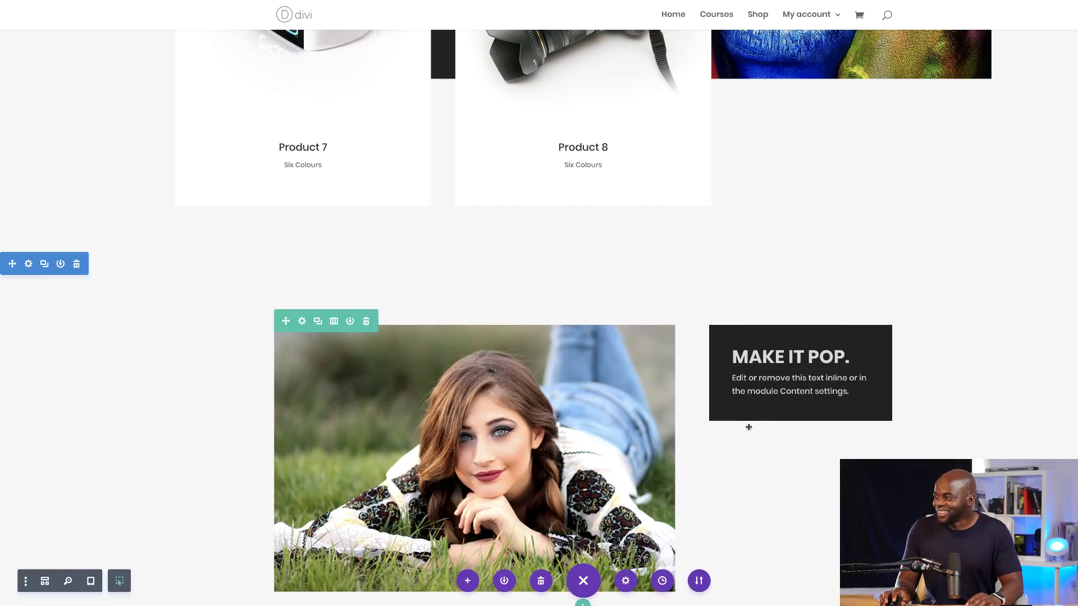
mouse_move(879, 407)
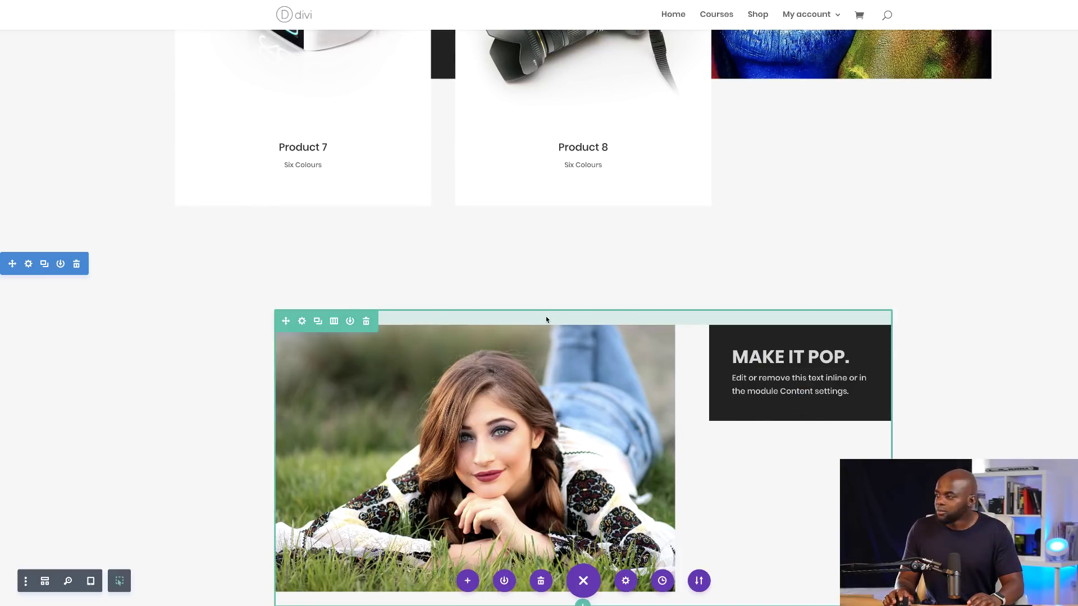
mouse_move(842, 360)
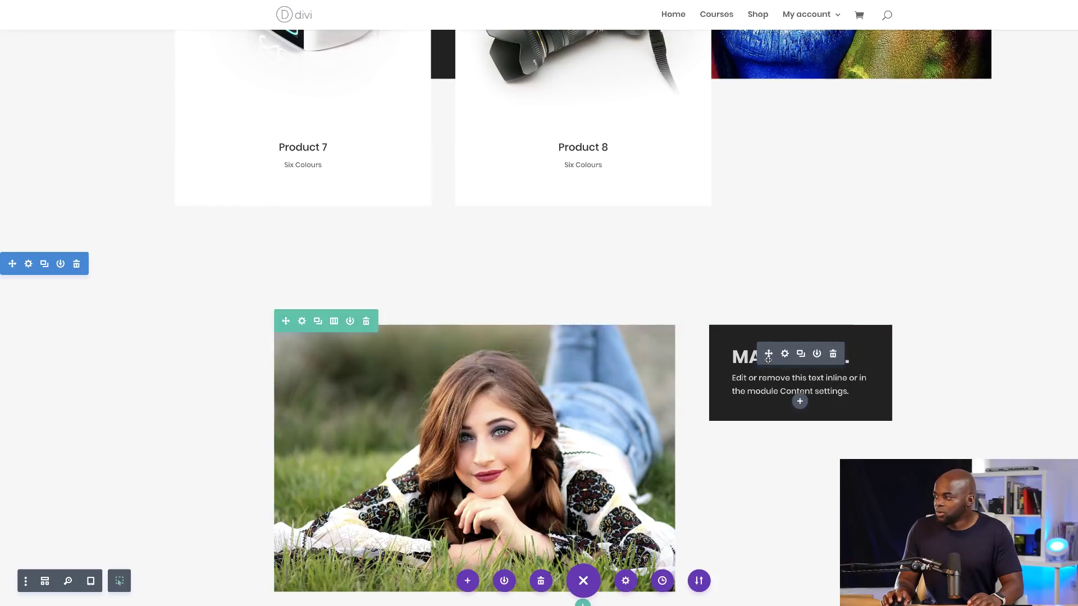
click(833, 354)
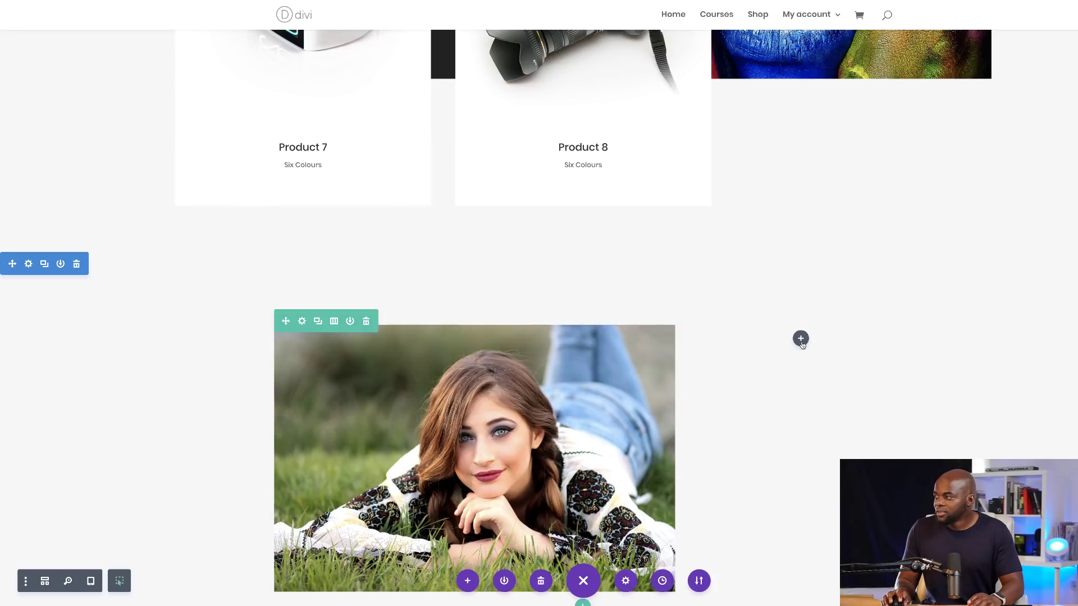
Step: Insert a Call To Action module in the empty narrow column beside the new image
click(800, 339)
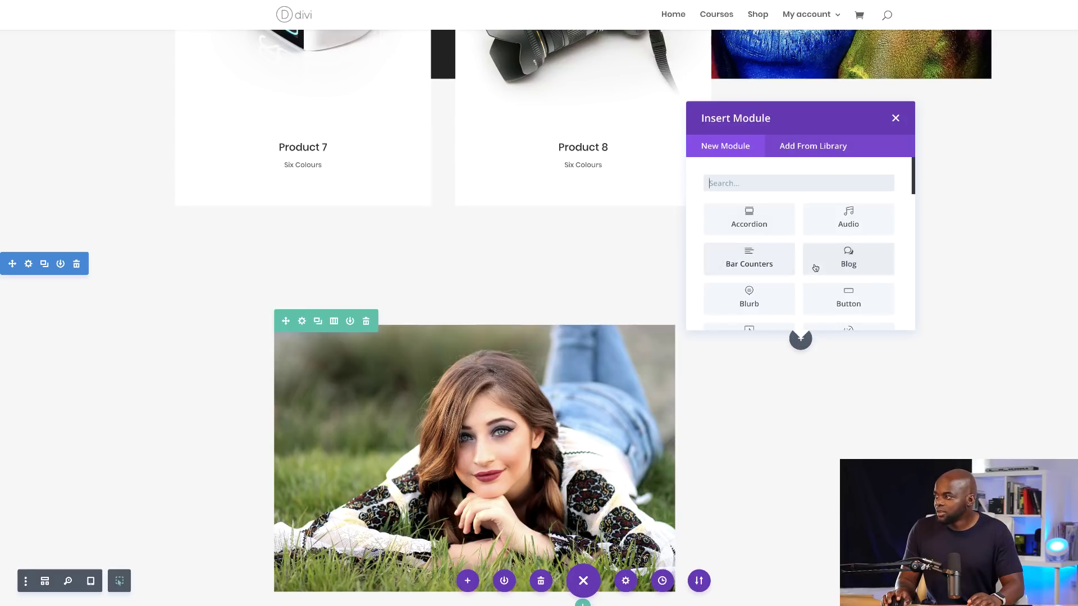
click(790, 184)
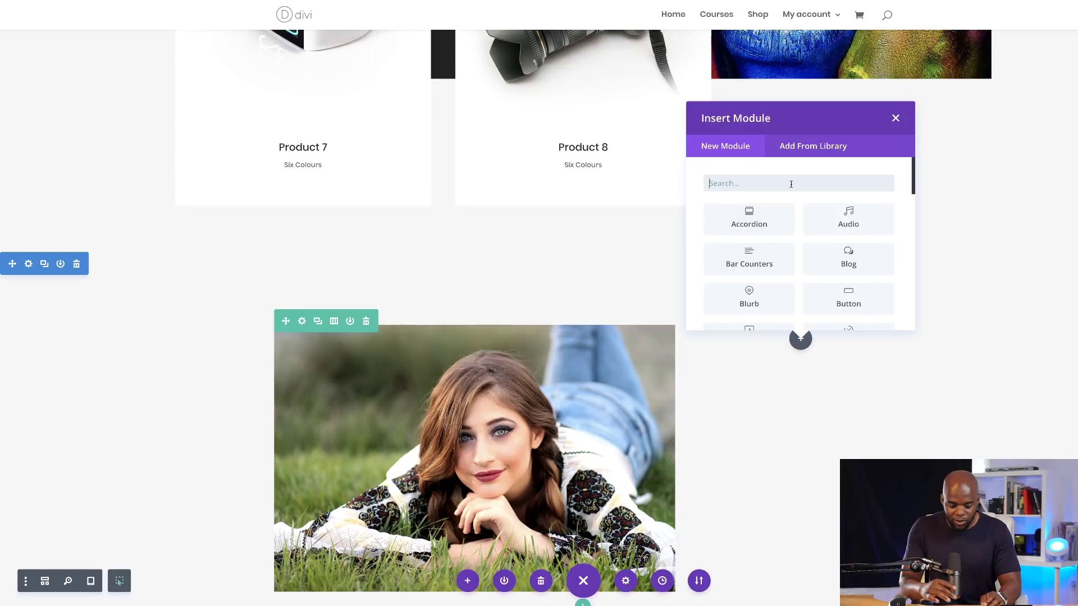
text(call)
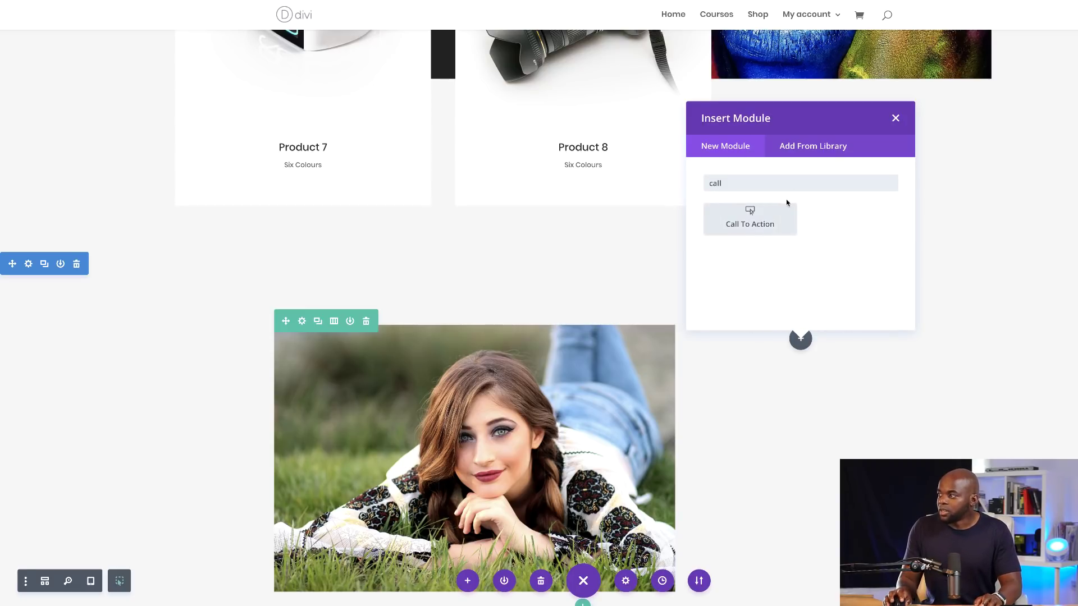
click(752, 216)
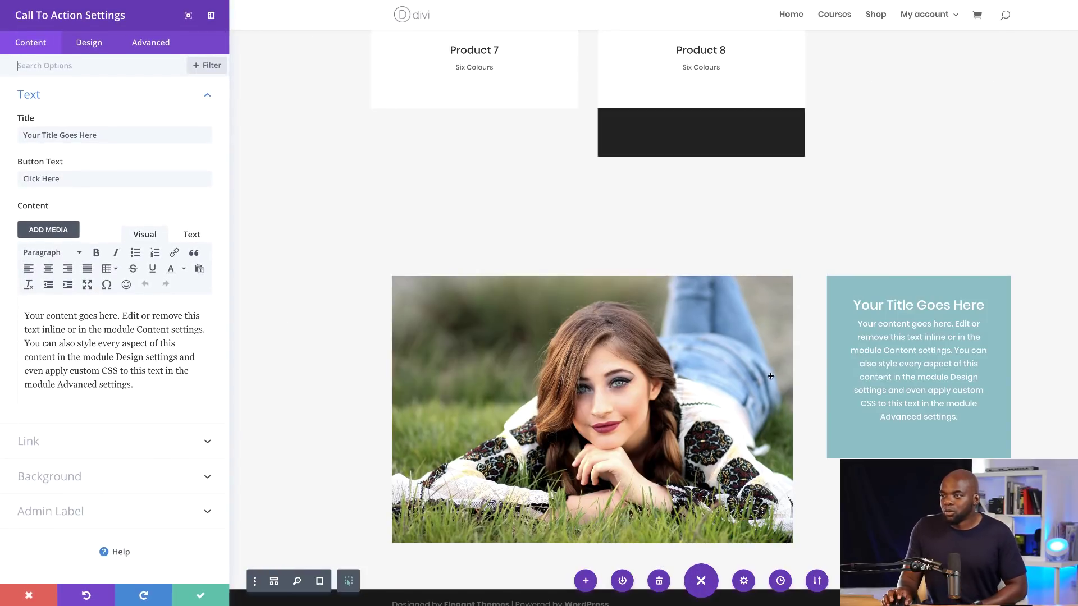
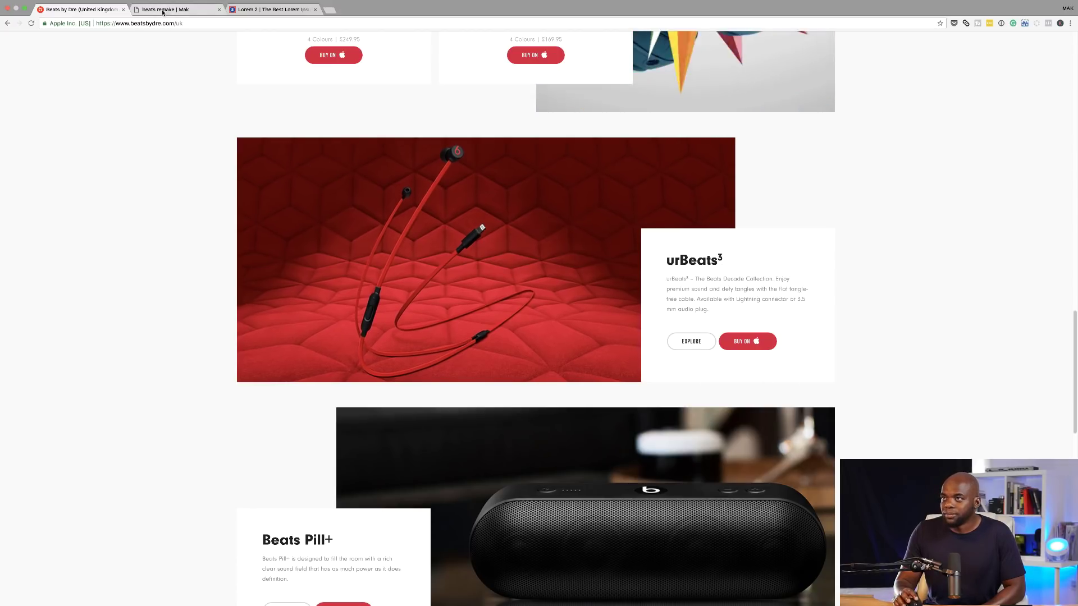
Step: Style the Call To Action module's title as uppercase and left-aligned with a text size of 33px
key(ctrl+Tab)
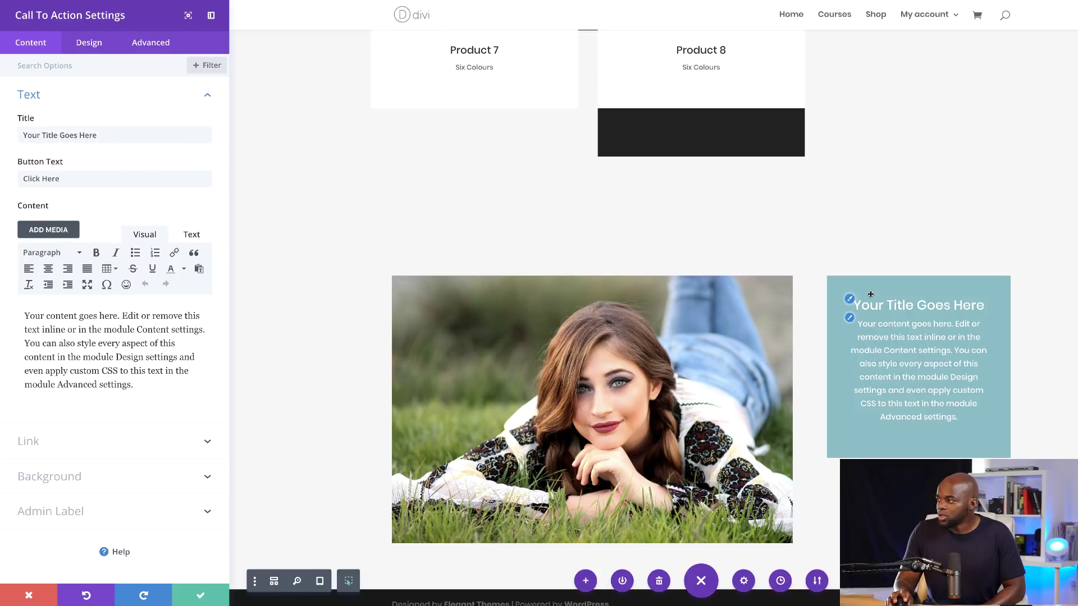
click(850, 299)
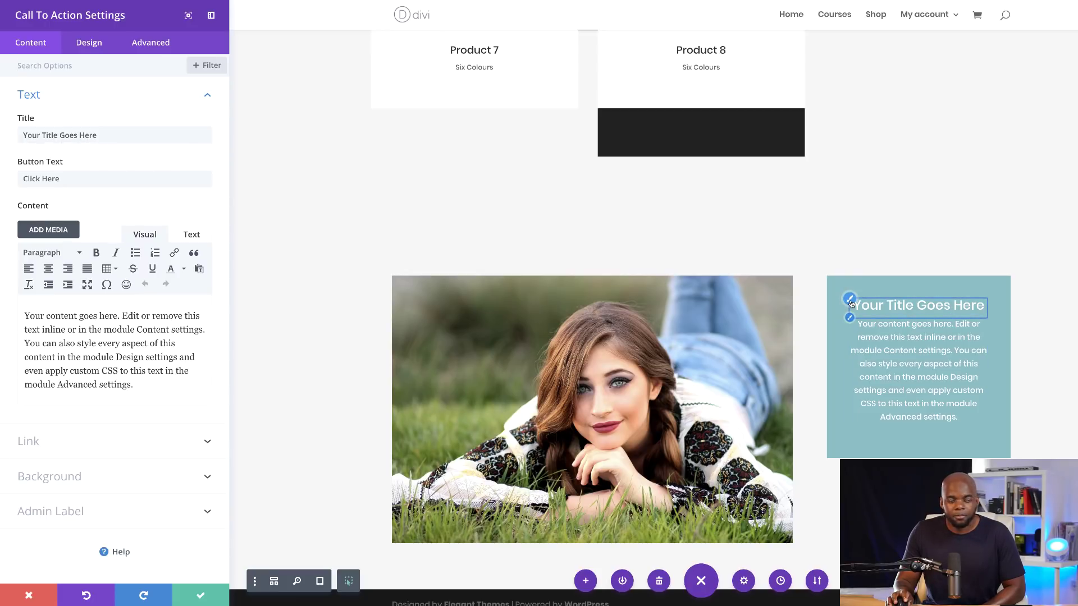
click(850, 300)
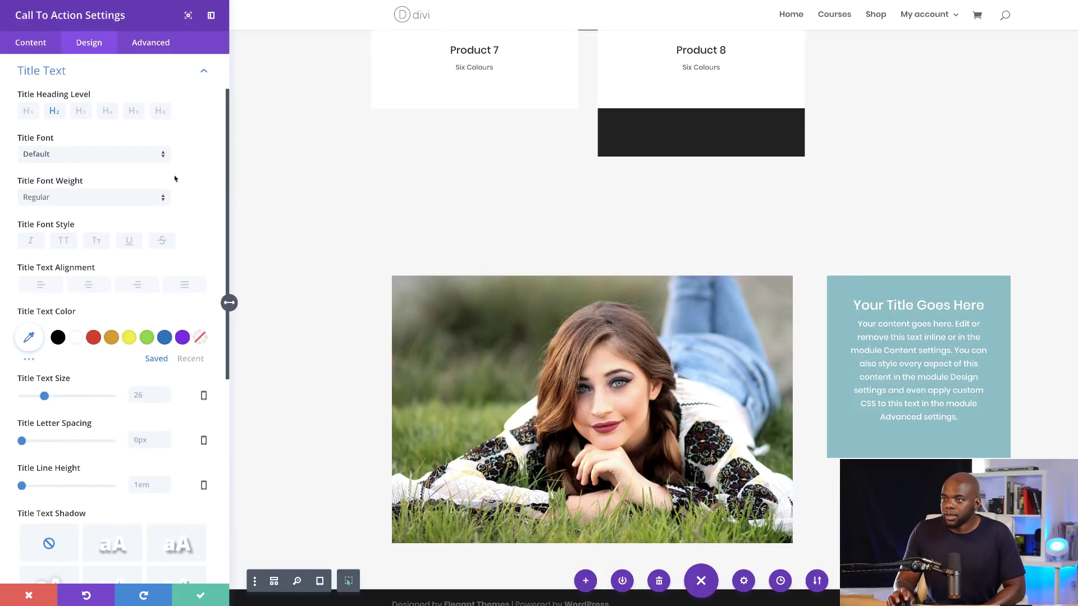
click(71, 245)
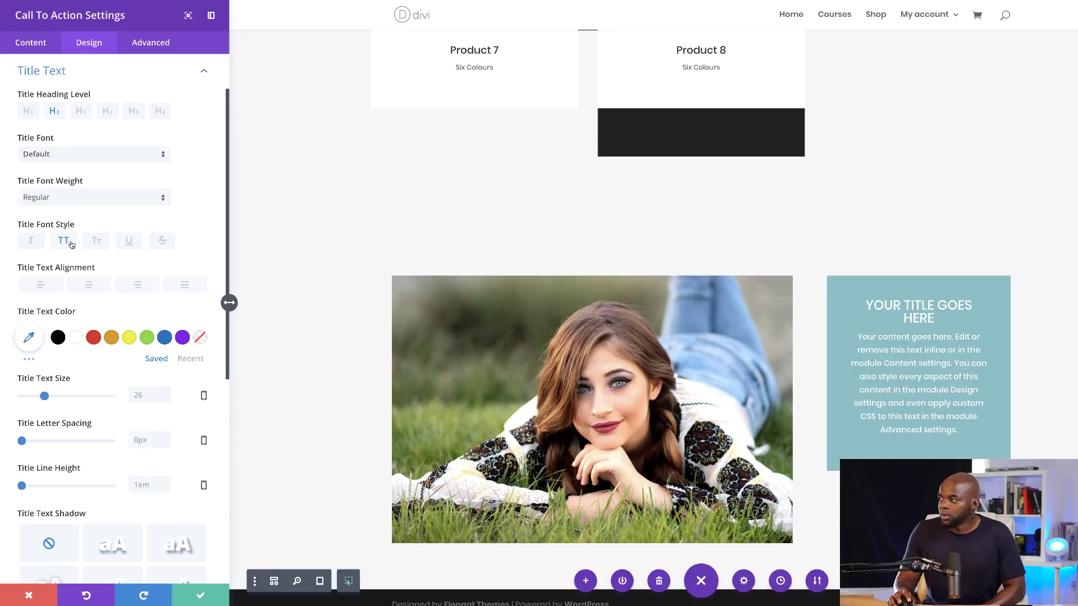
click(41, 284)
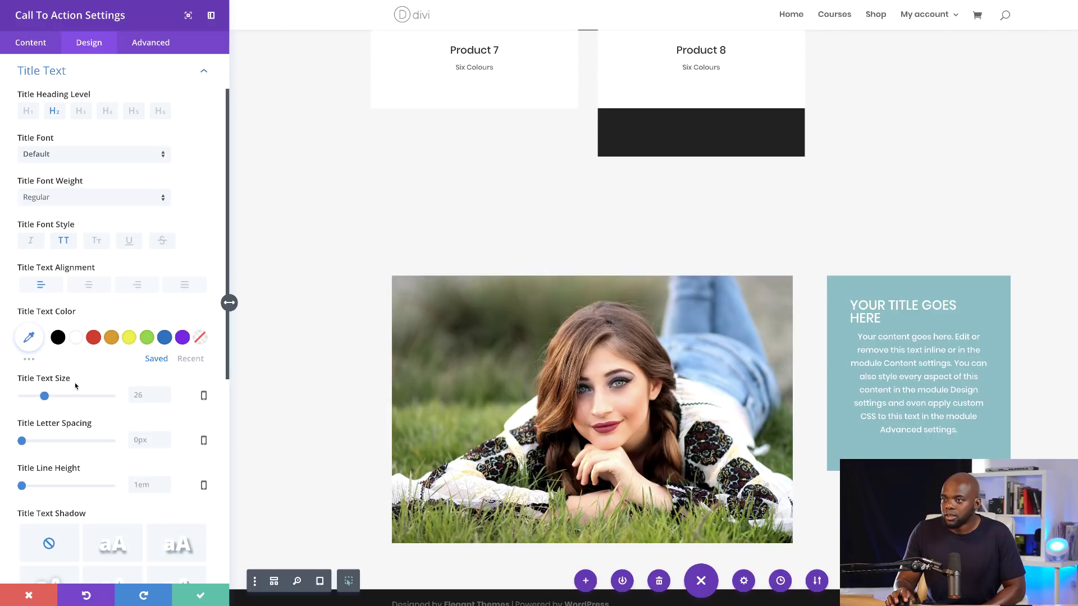
drag(44, 396, 50, 396)
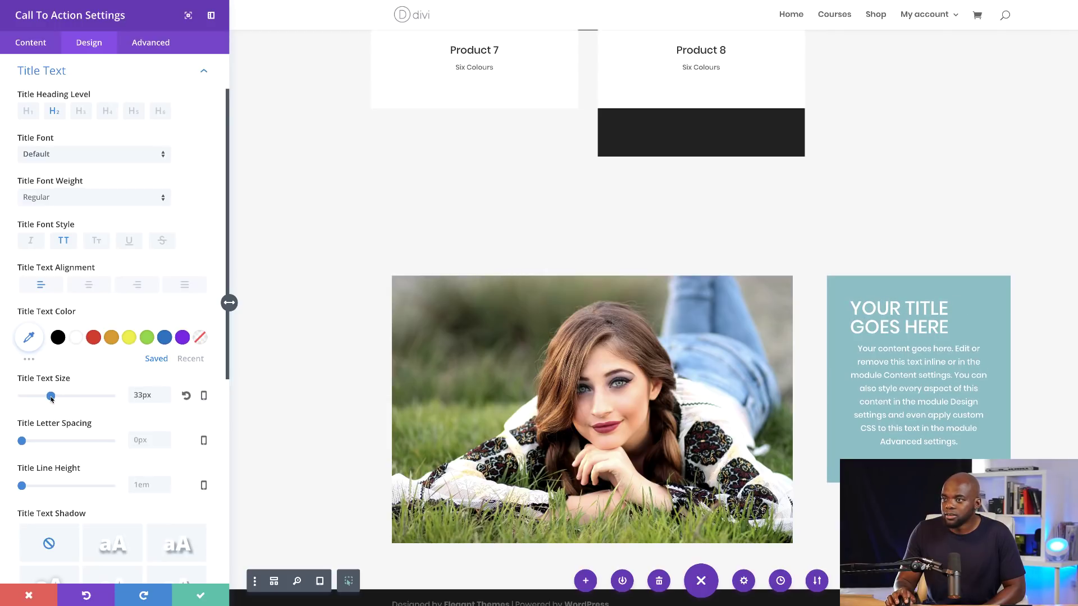
Step: Make the Call To Action title bold and left-align the module's body text
click(92, 199)
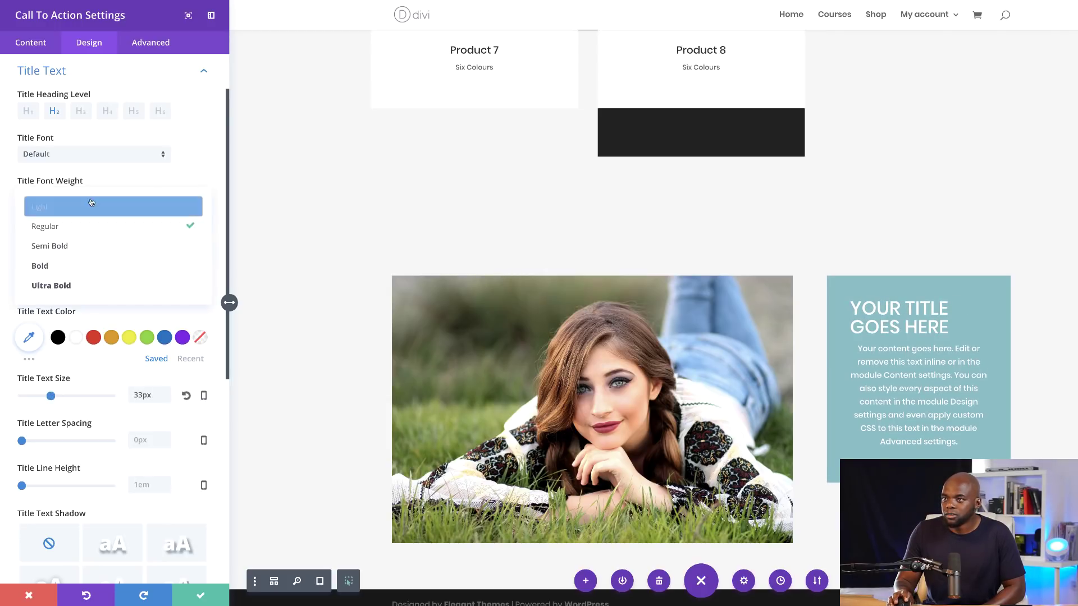
click(72, 266)
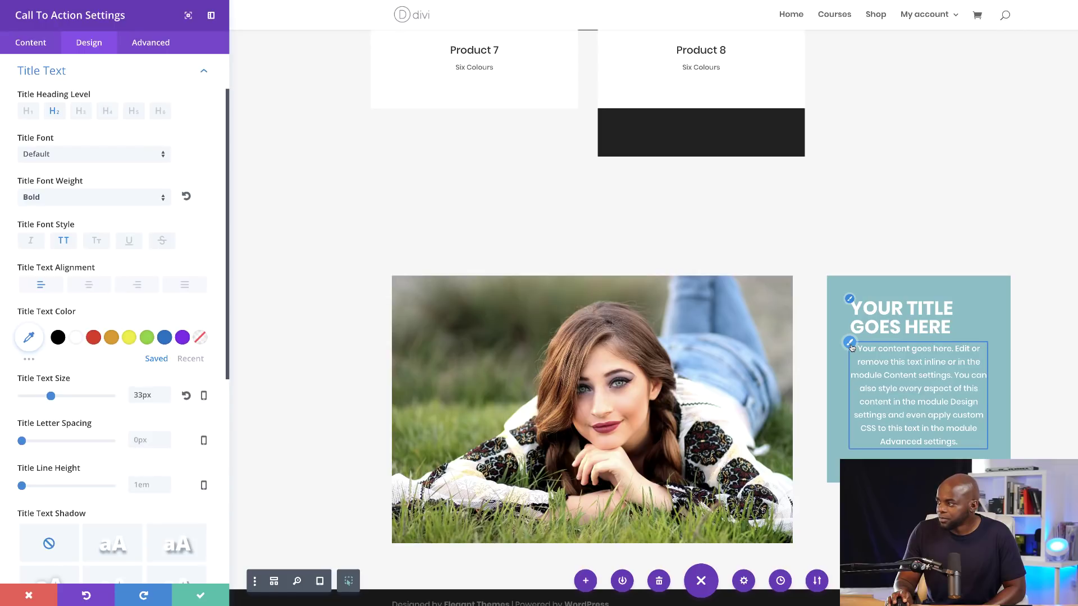
click(851, 348)
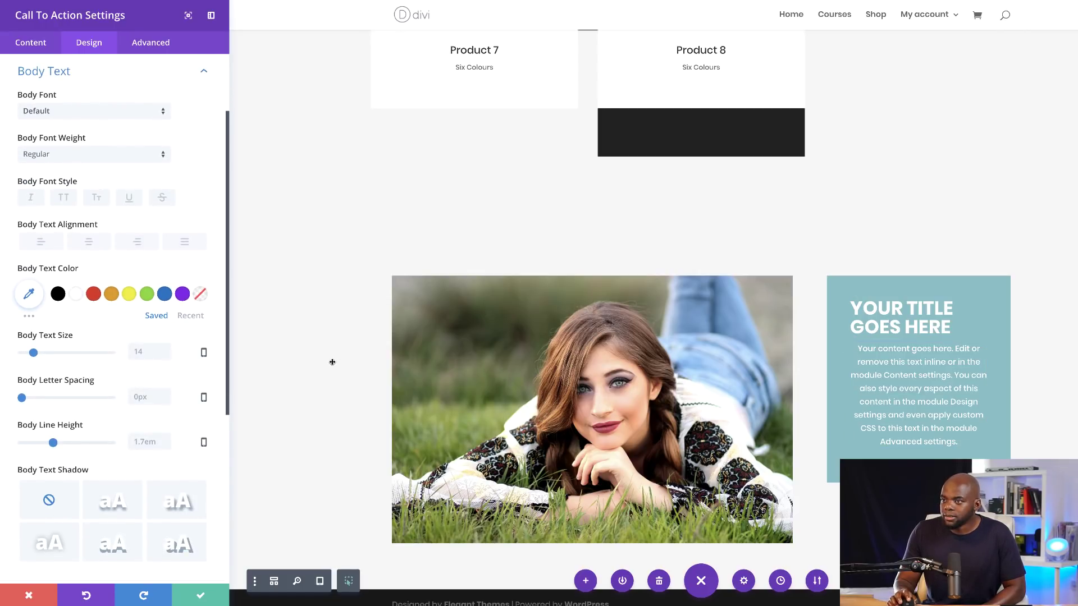
click(47, 243)
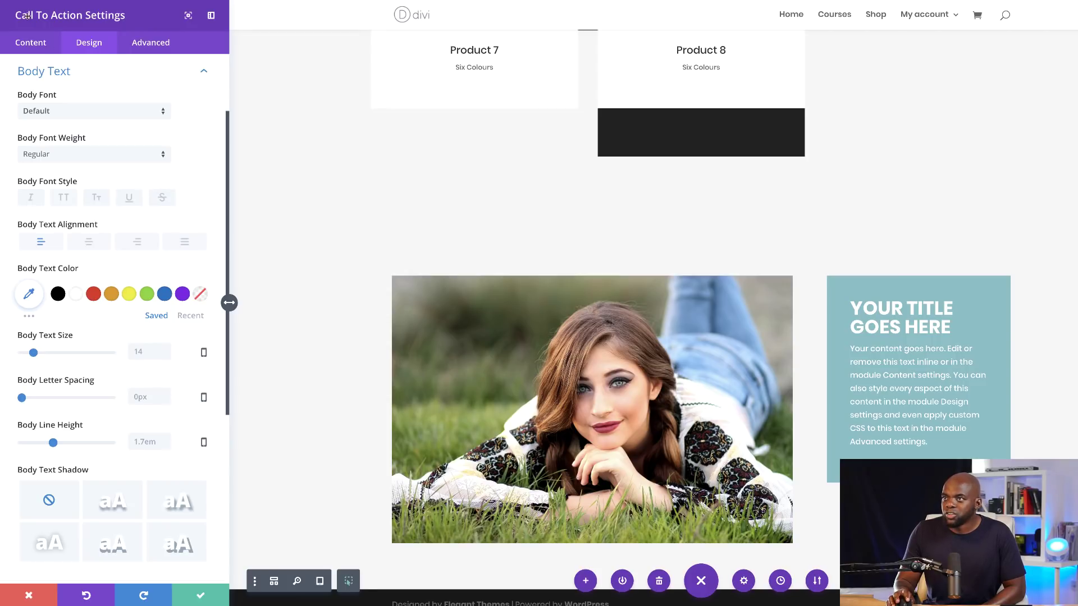
Step: Shorten the Call To Action's body content so that it ends with "You can also style every."
click(31, 44)
click(37, 99)
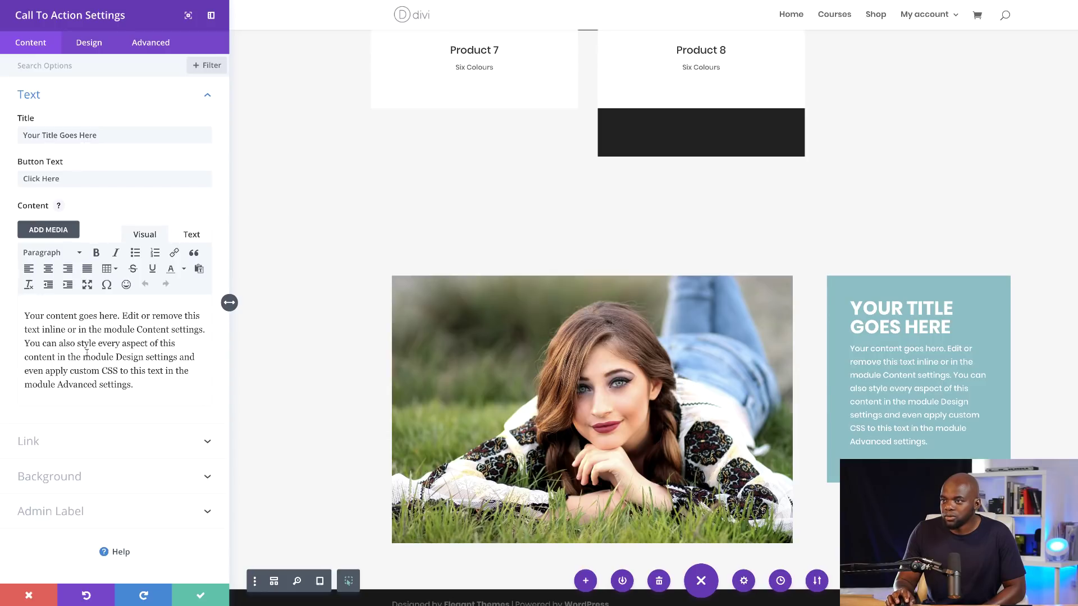
drag(120, 343, 133, 385)
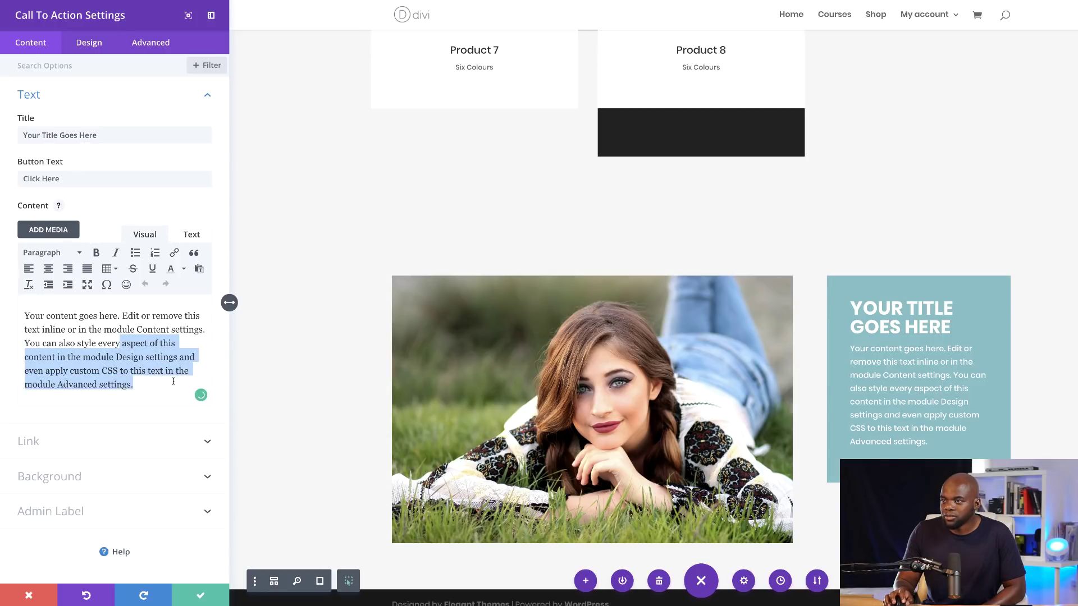
key(BackSpace)
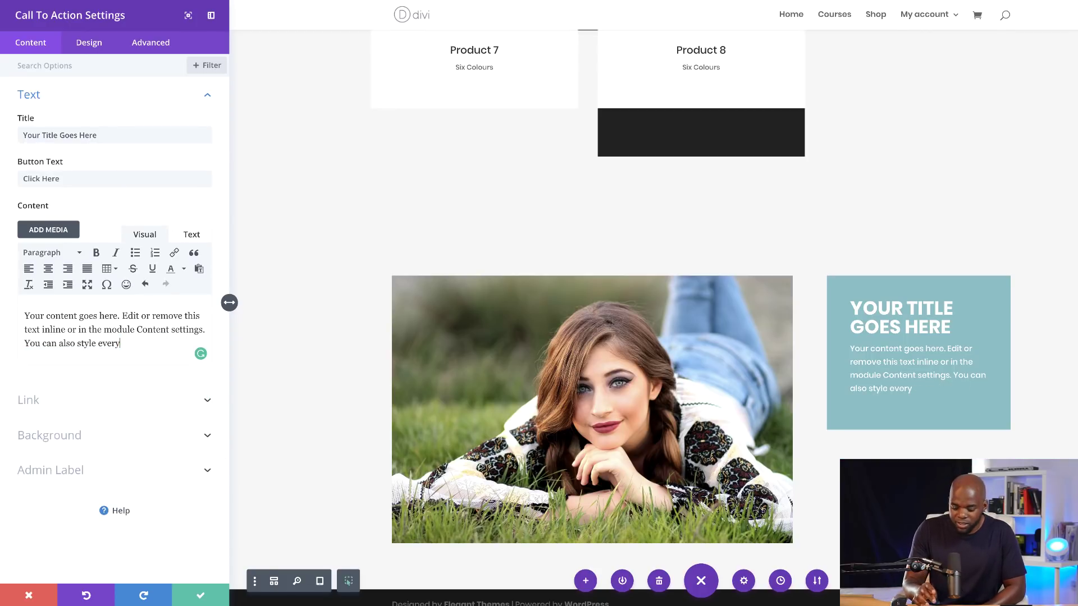
text(.)
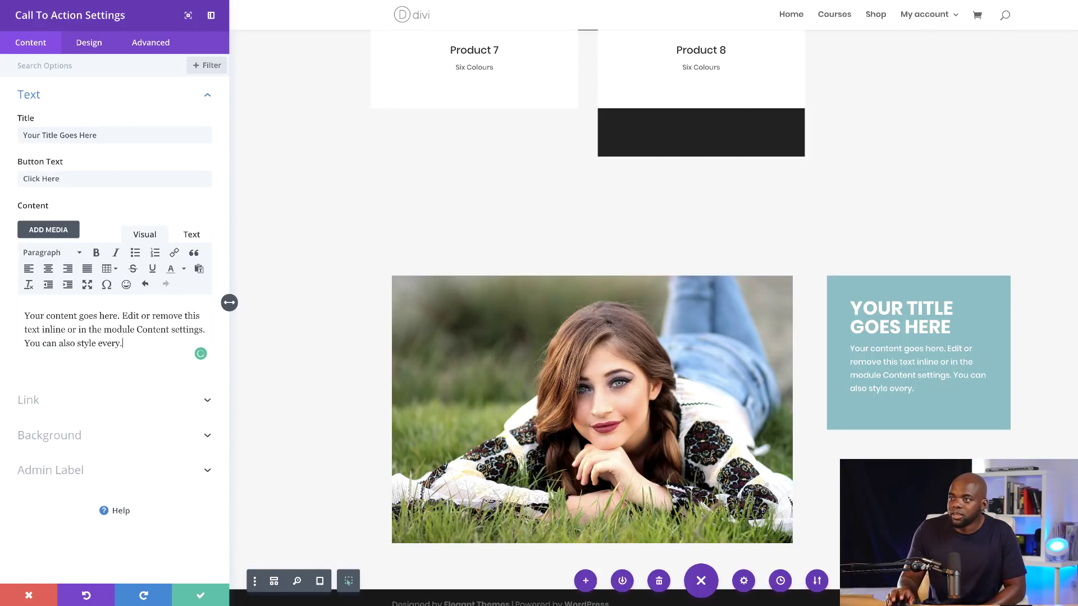
Step: Set the Call To Action's button URL to the placeholder link #
click(31, 402)
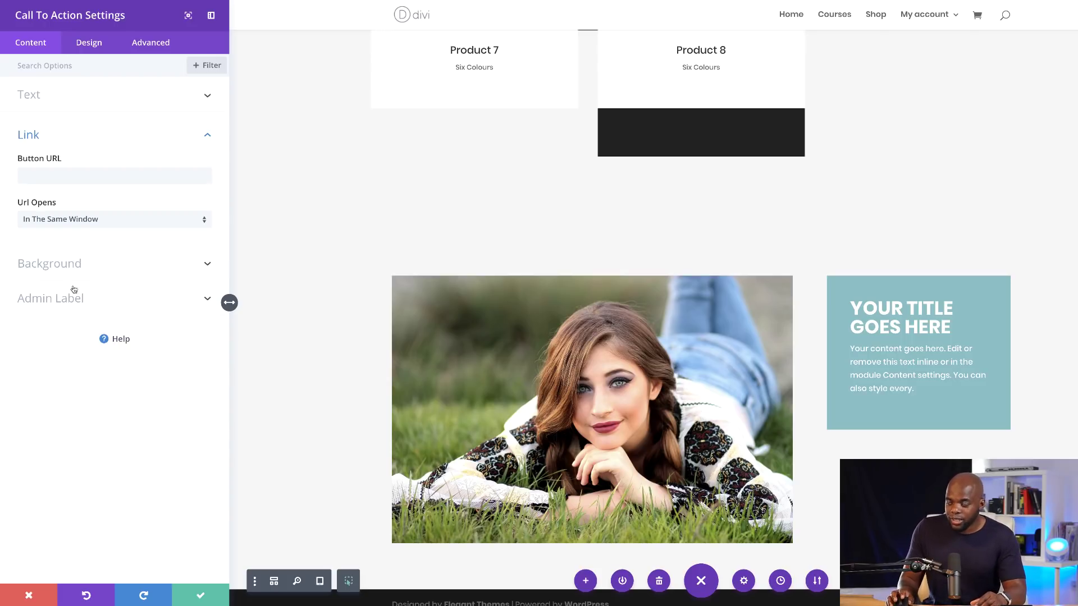
click(55, 175)
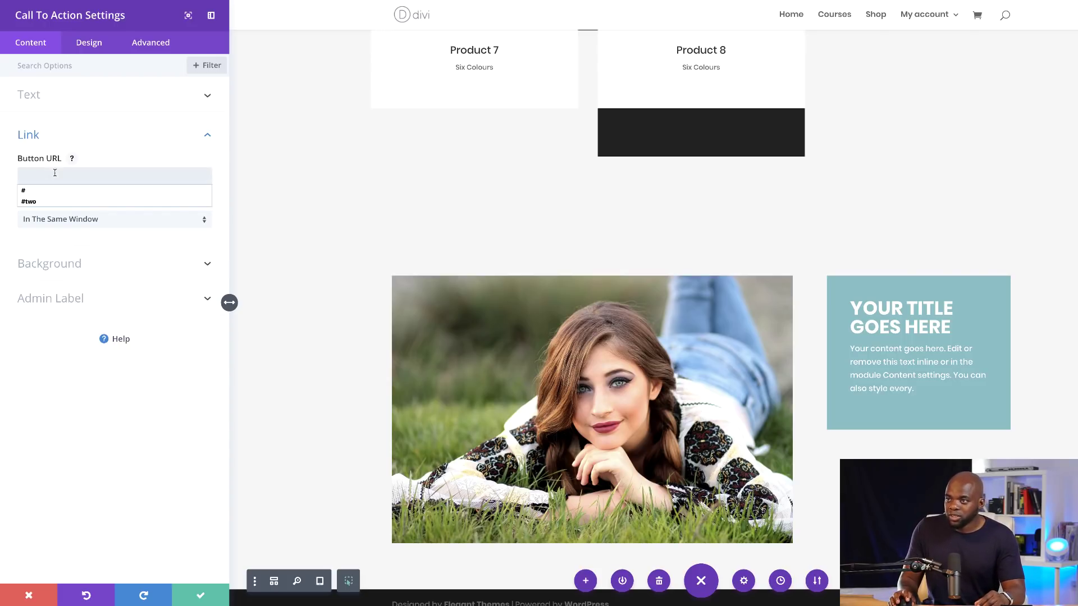
click(33, 190)
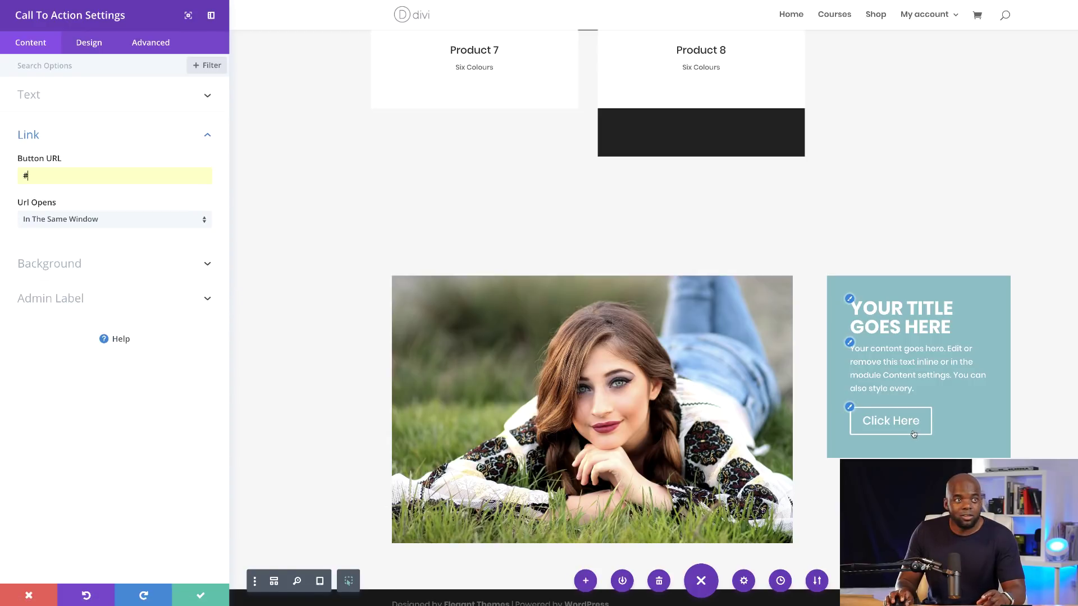
Step: Enable custom styles for the Call To Action button and set its text size to 15px
click(849, 407)
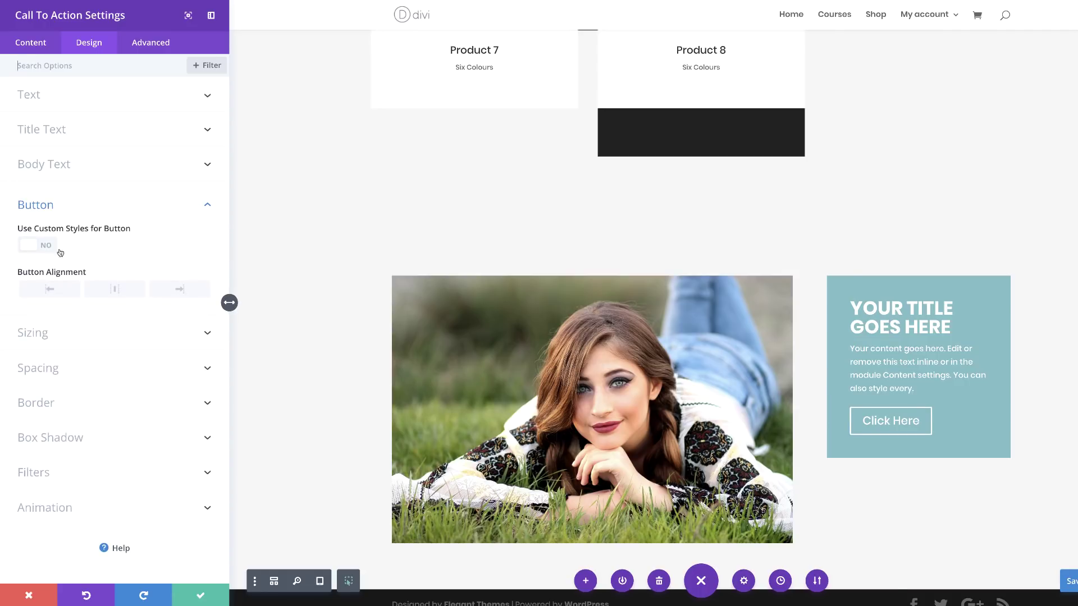
click(46, 246)
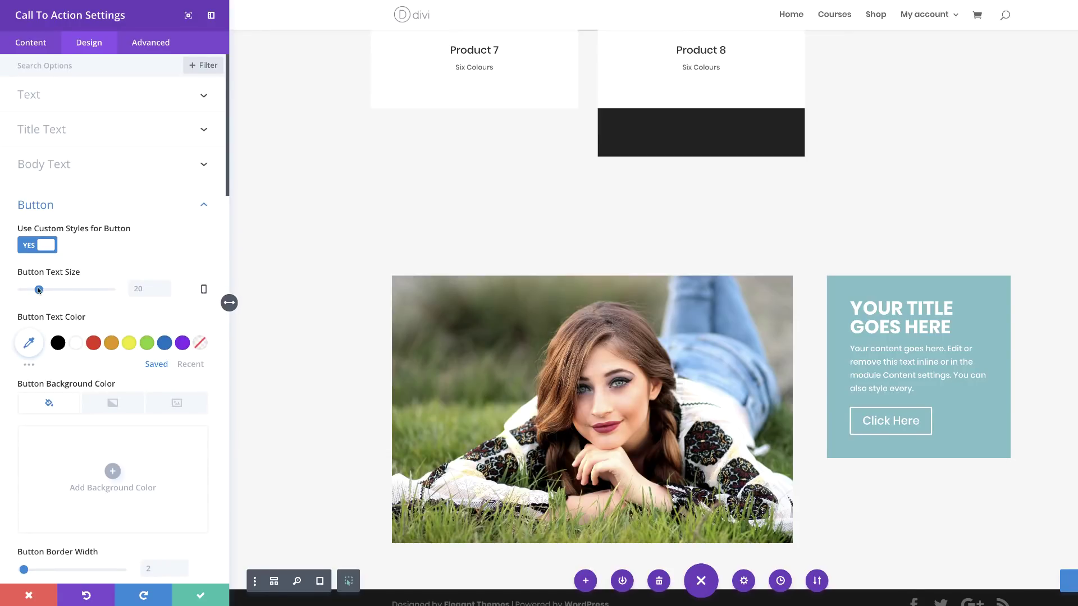
click(37, 290)
drag(37, 290, 34, 291)
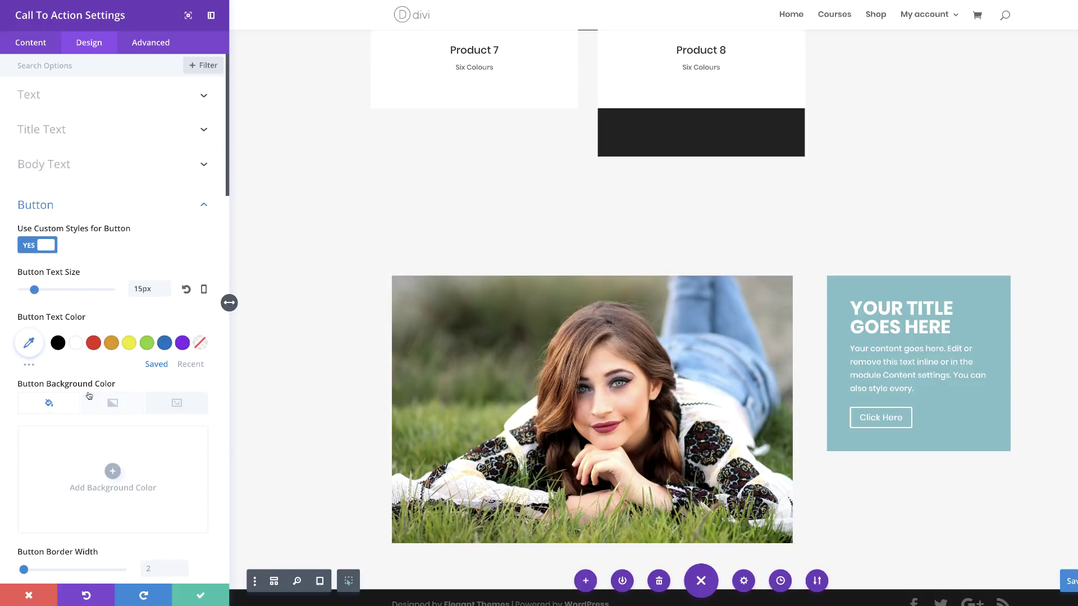
Step: Give the Call To Action button a 1px border in the saved red colour
scroll(94, 465, down, 3)
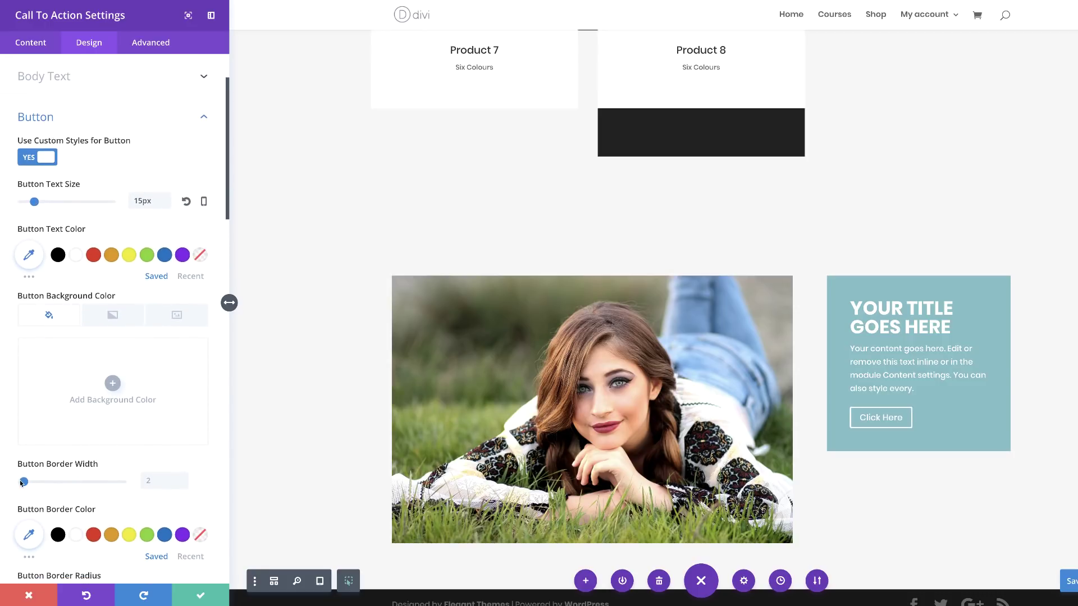
drag(24, 485, 23, 484)
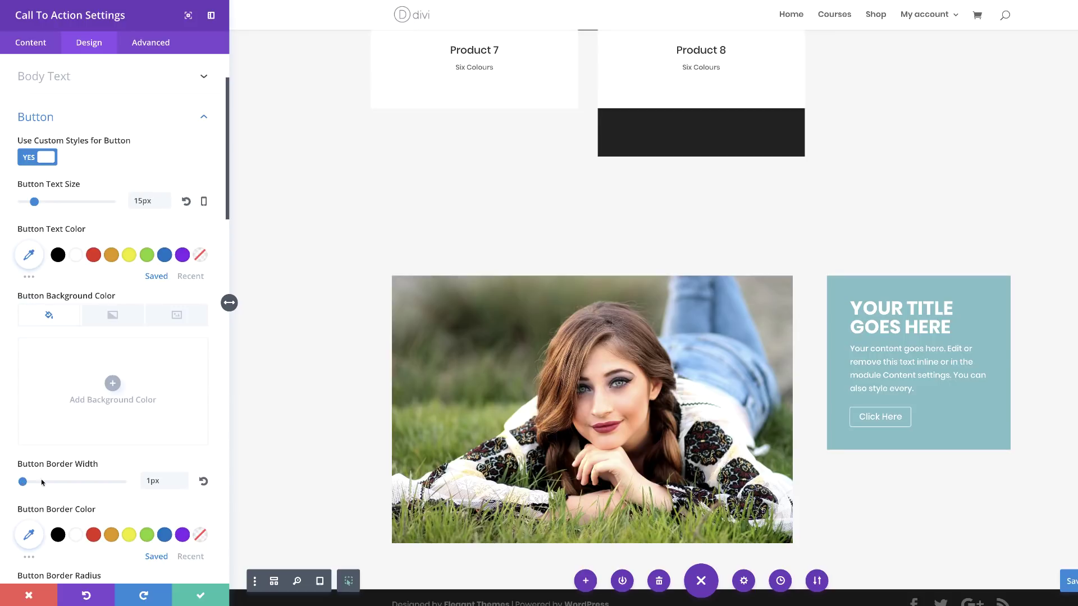
scroll(50, 482, down, 1)
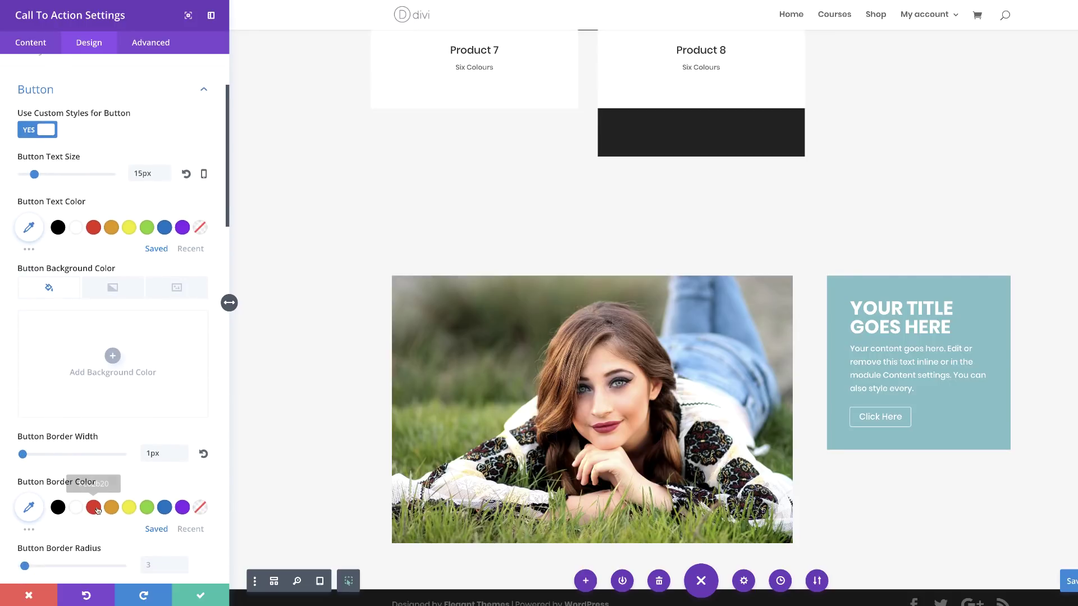
click(95, 508)
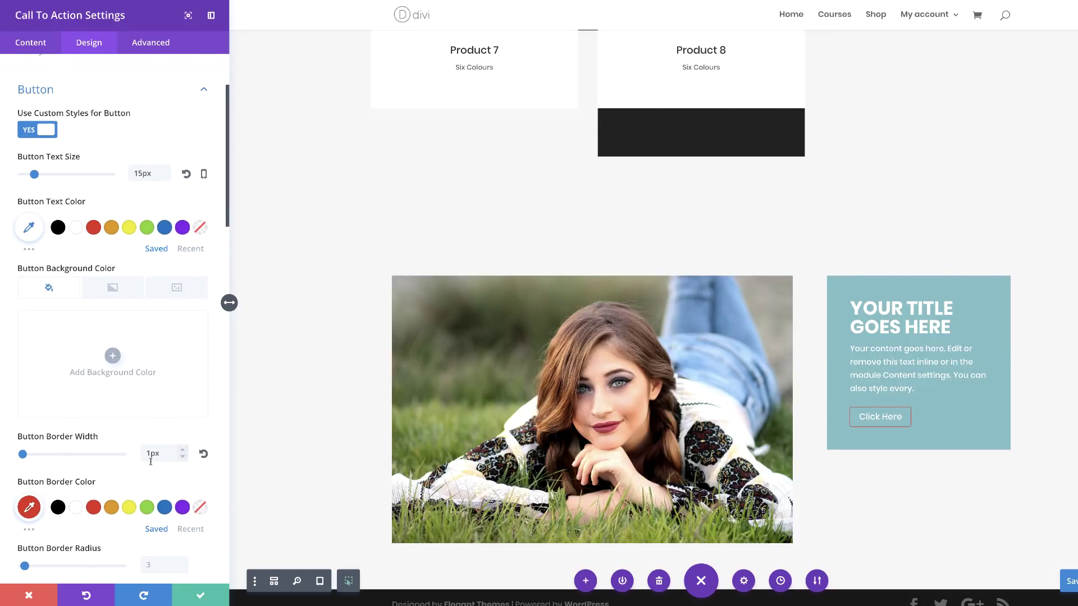
Step: Fill the button background with red #e02b20, set its border radius to 60px, and save the module settings
scroll(147, 480, down, 4)
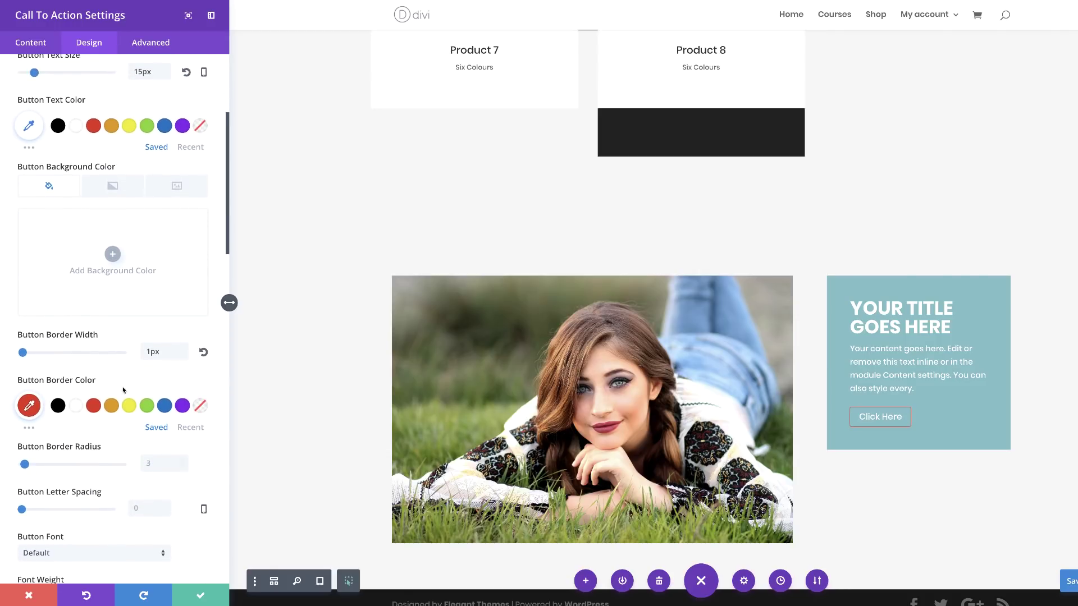
click(112, 253)
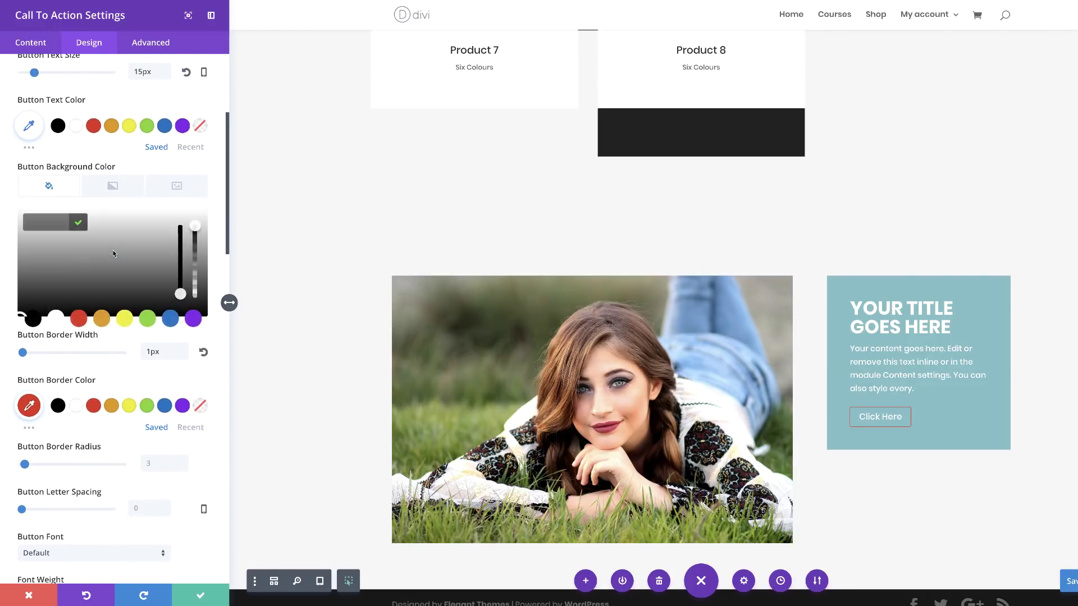
click(78, 319)
scroll(103, 445, down, 1)
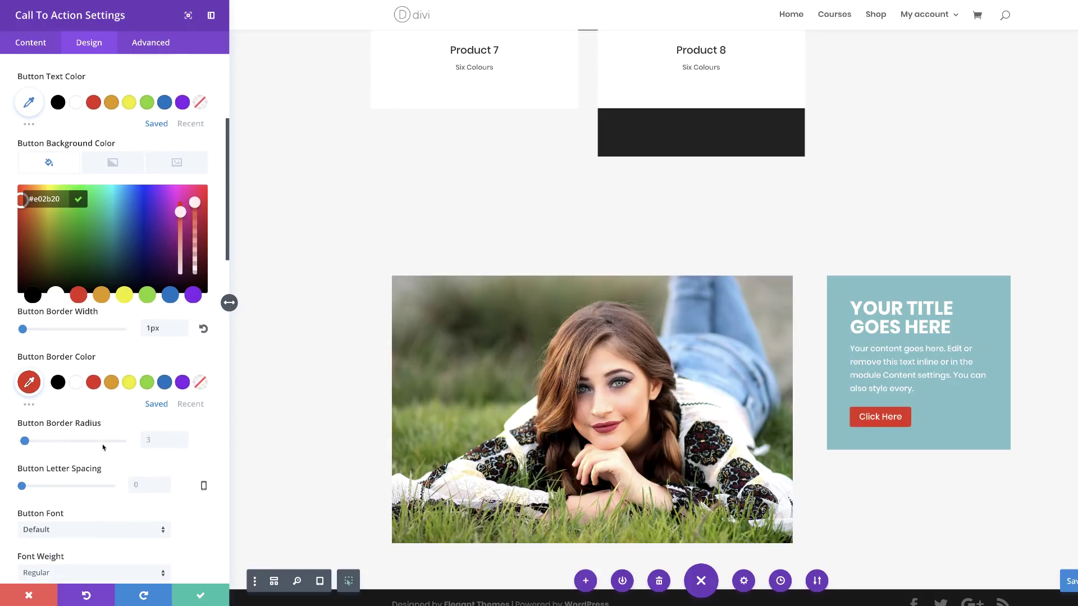
drag(28, 434, 82, 437)
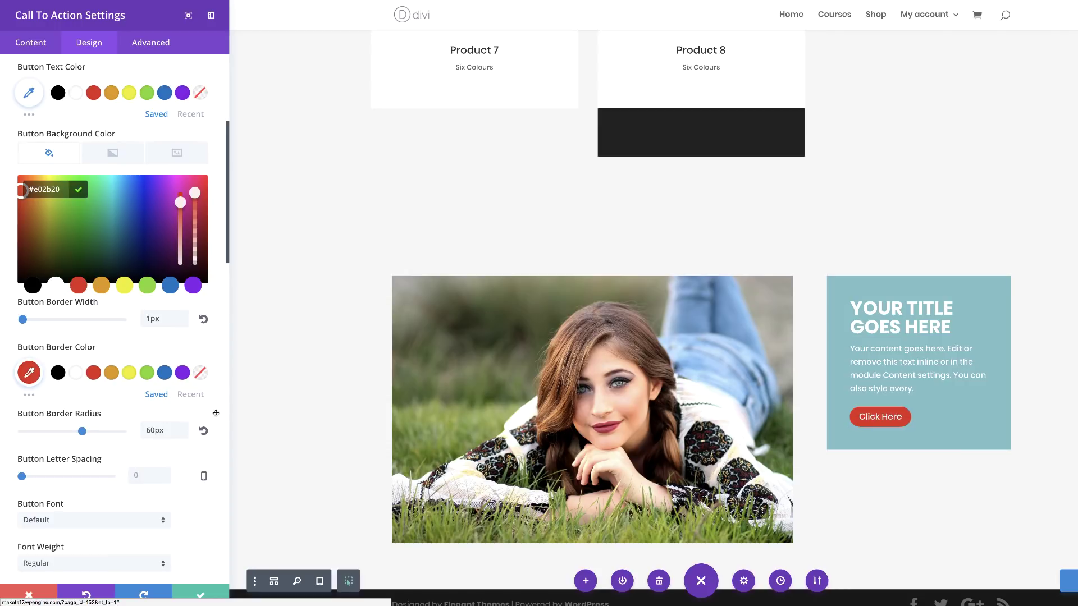
scroll(161, 446, down, 1)
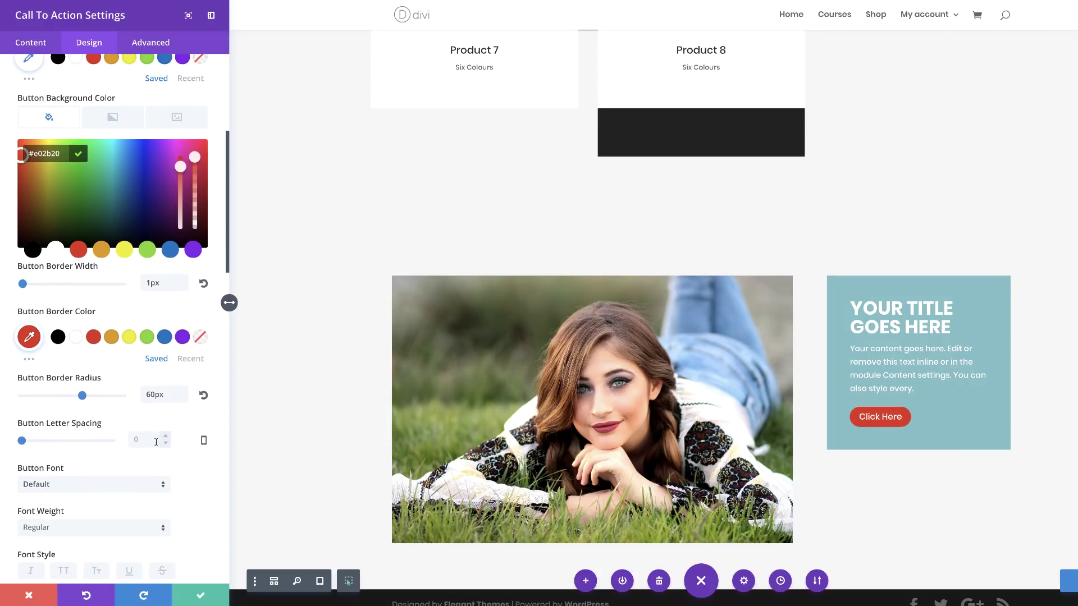
click(204, 598)
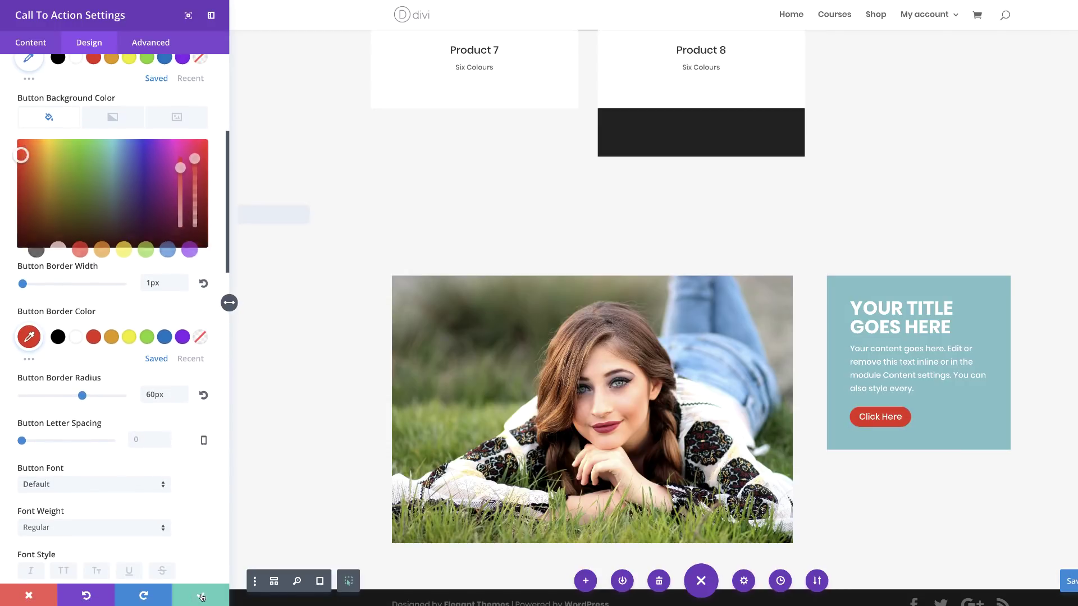
Step: Reopen the Call To Action module's settings and change its background colour to white #ffffff
mouse_move(723, 345)
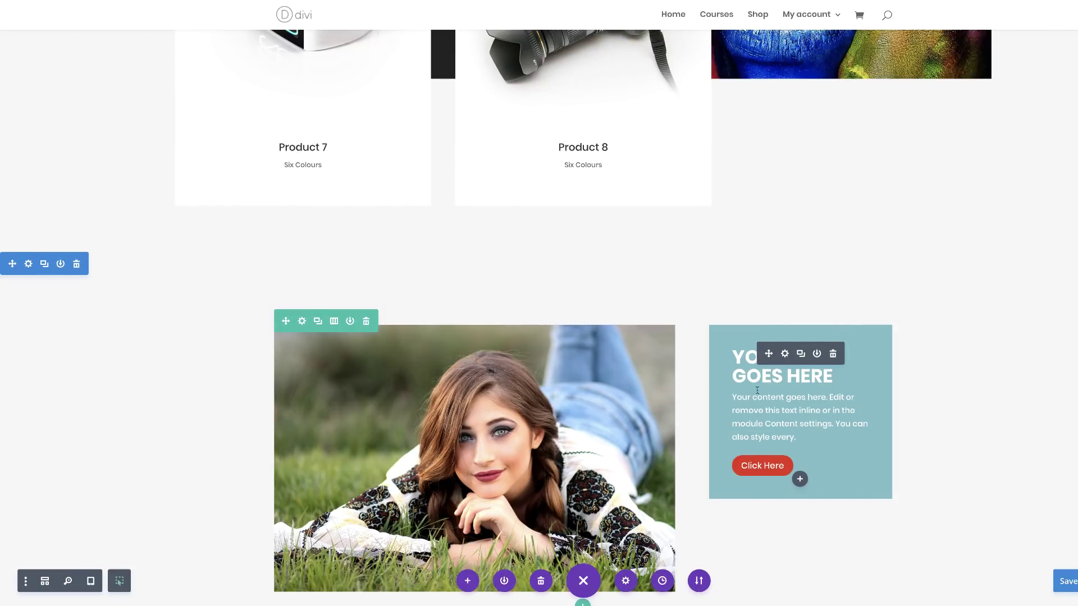
scroll(756, 390, down, 1)
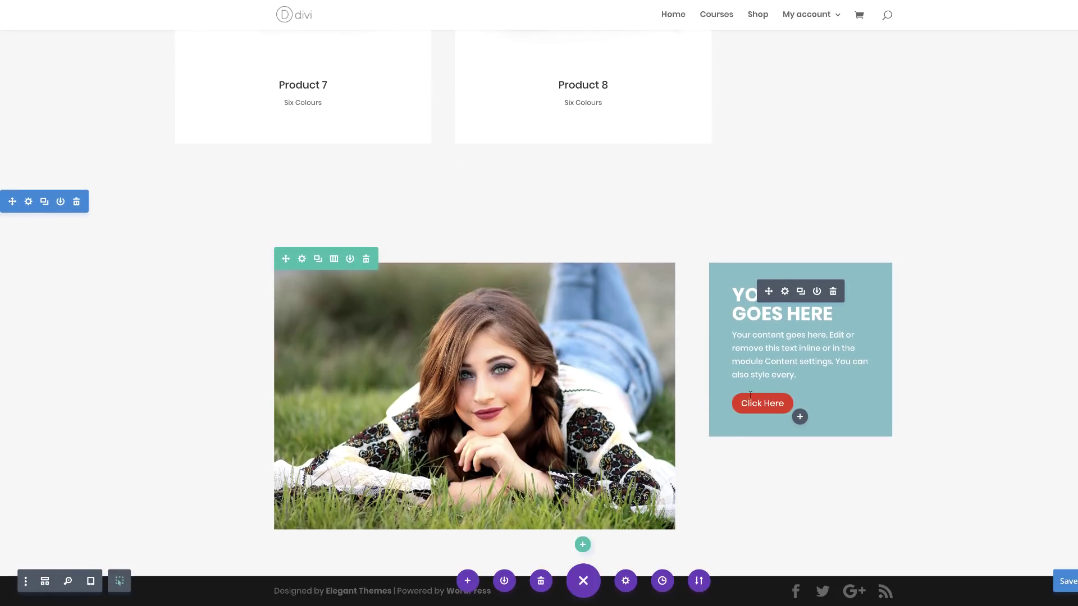
click(784, 292)
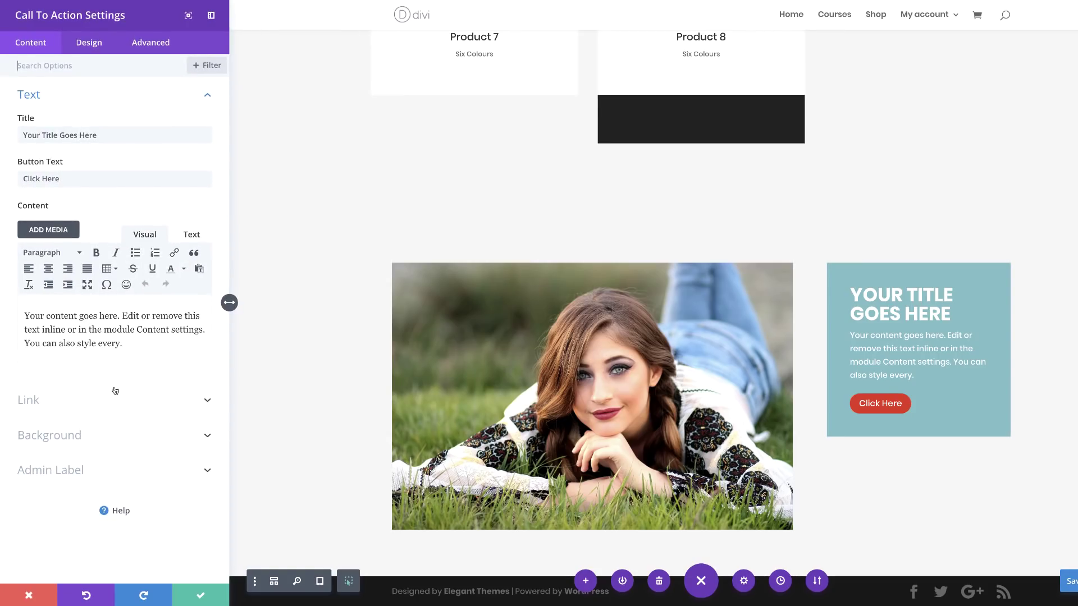
click(53, 438)
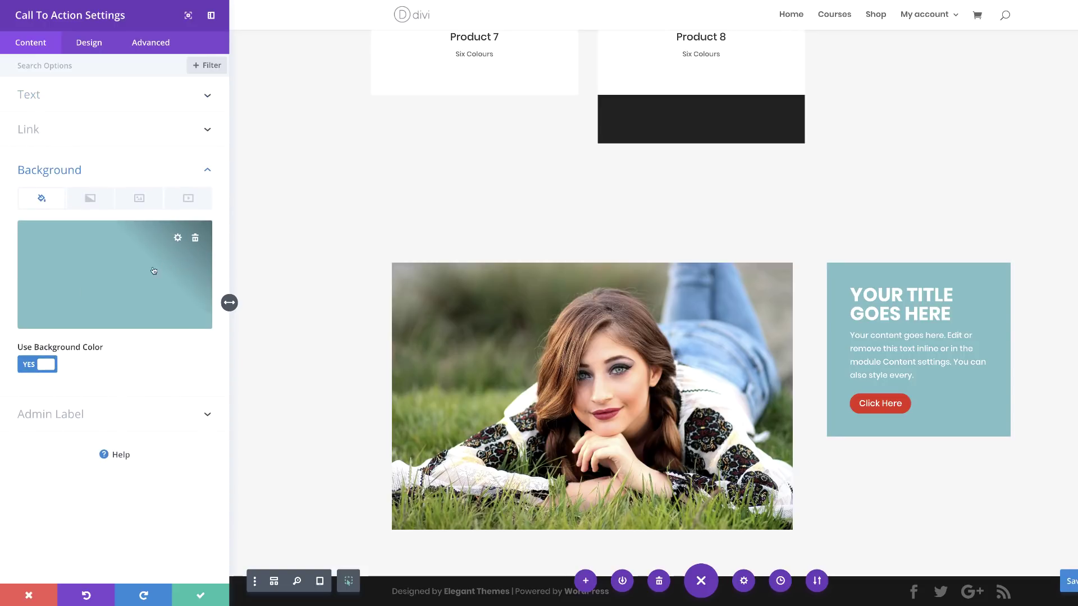
click(152, 269)
click(63, 331)
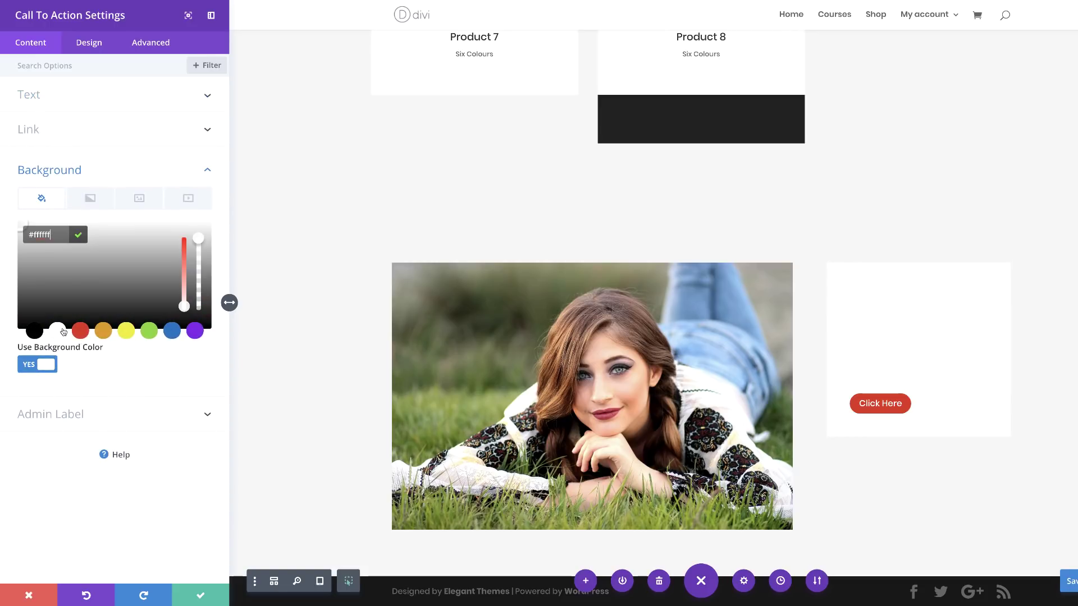
Step: Set the Call To Action module's overall text colour to Dark
click(74, 101)
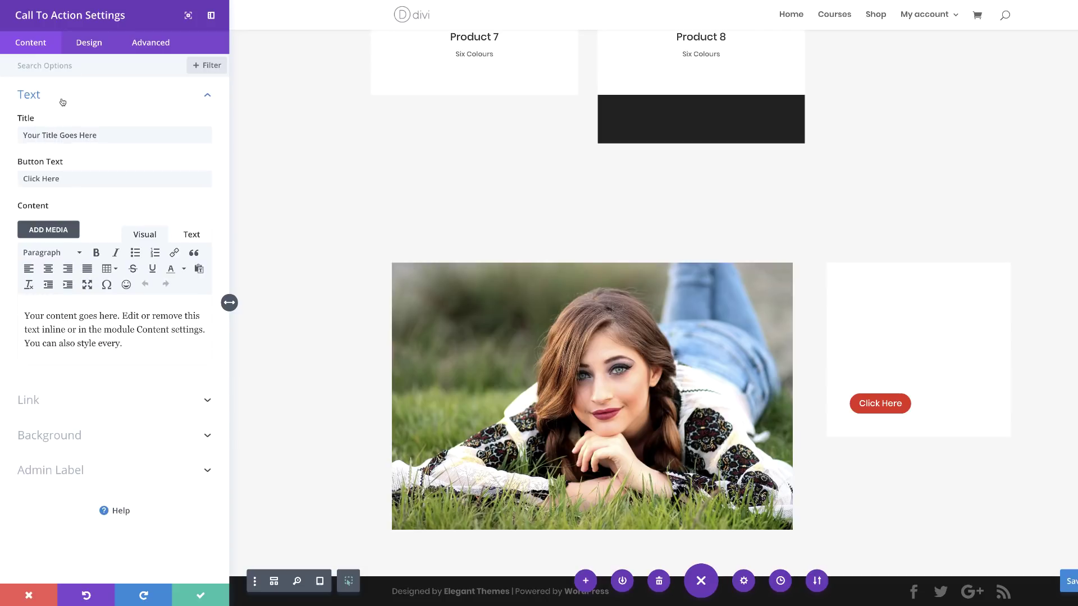
click(83, 48)
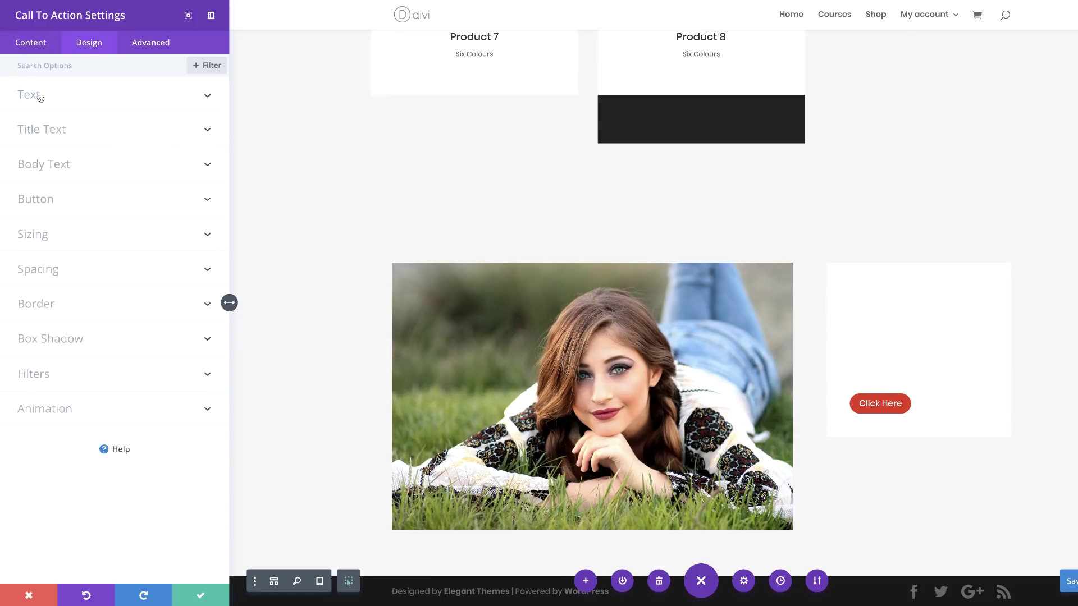
click(41, 98)
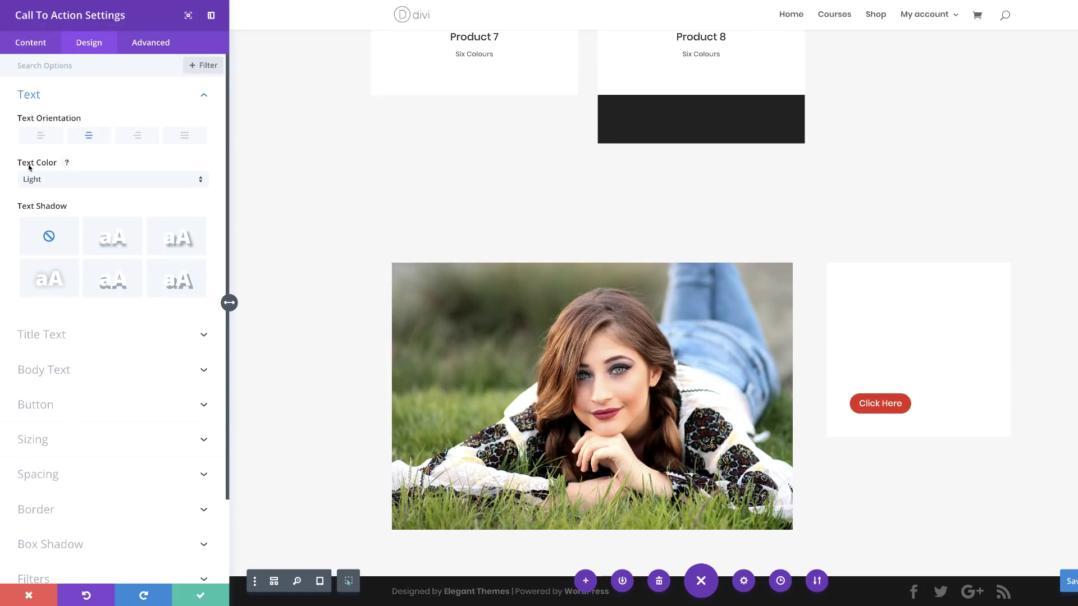
click(42, 179)
click(50, 209)
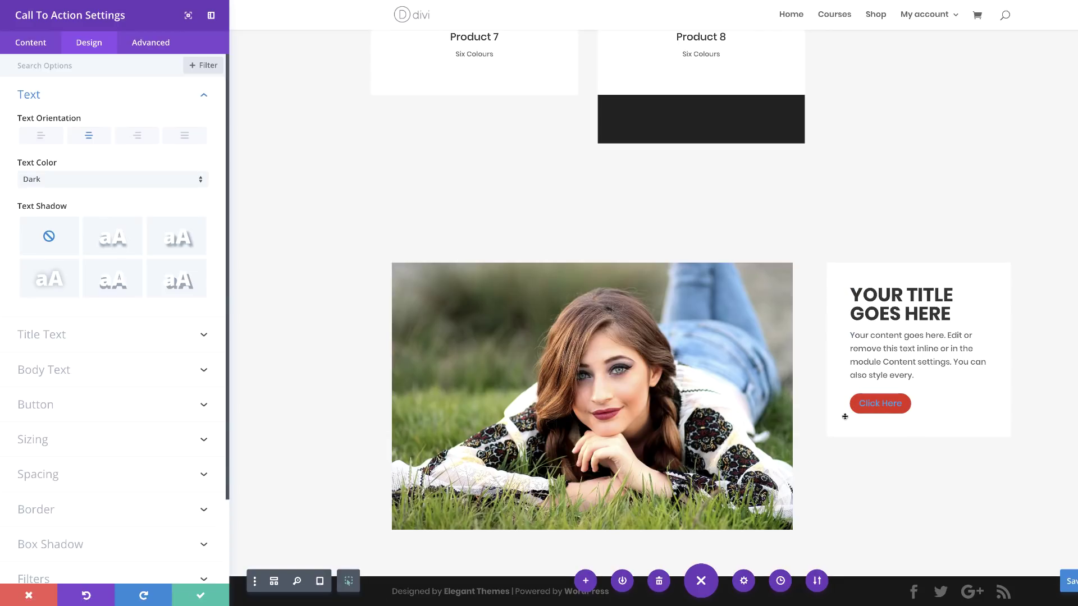
scroll(113, 440, down, 3)
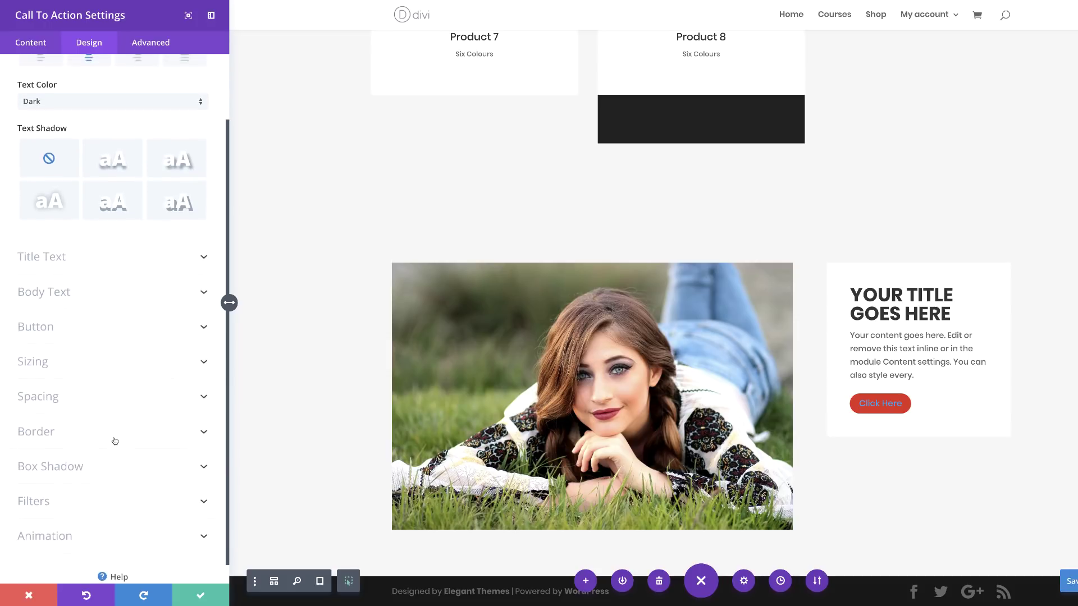
scroll(115, 441, up, 2)
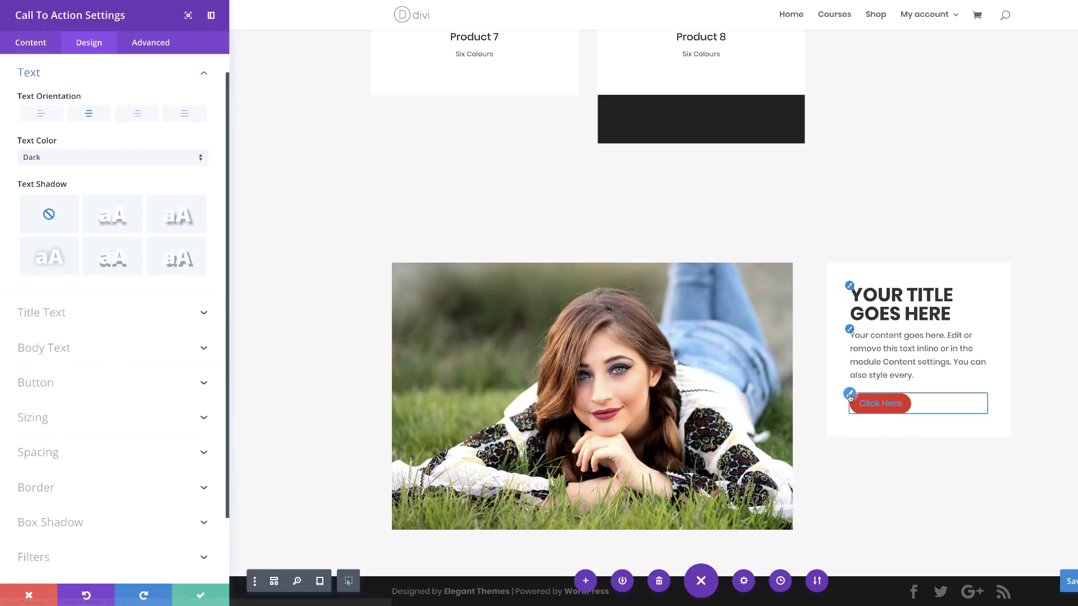
Step: Set the Call To Action button's text colour to white and its letter spacing to 1px, and save the module settings
click(849, 395)
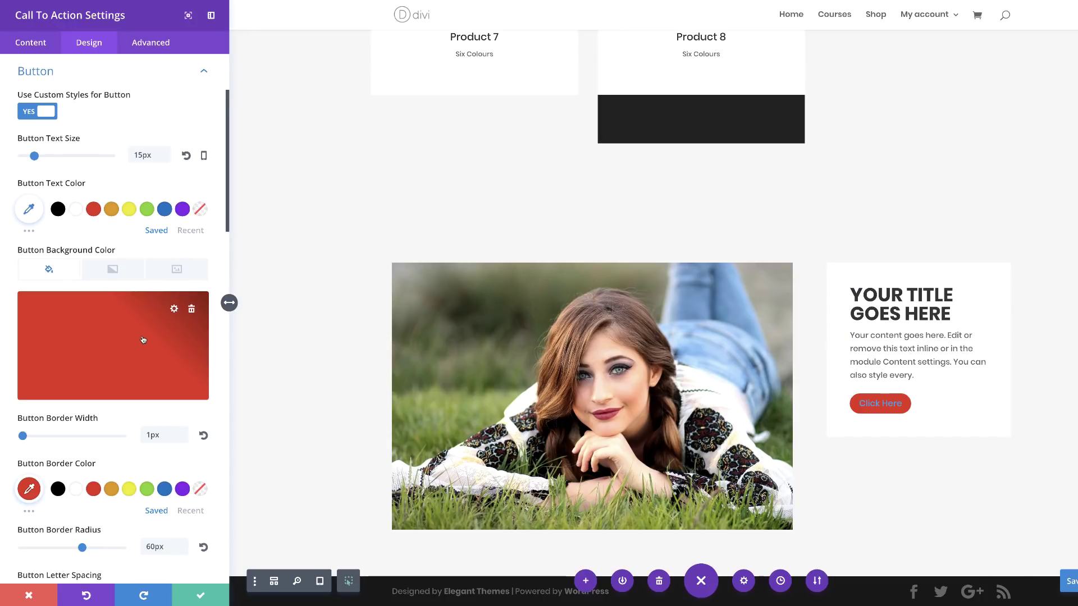
click(75, 211)
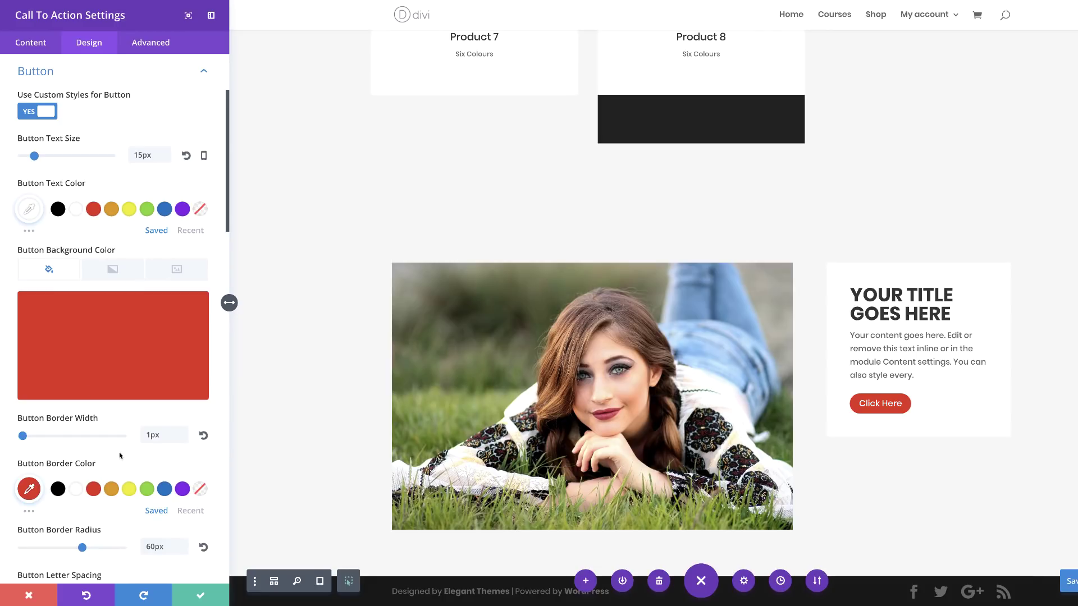
scroll(140, 554, down, 2)
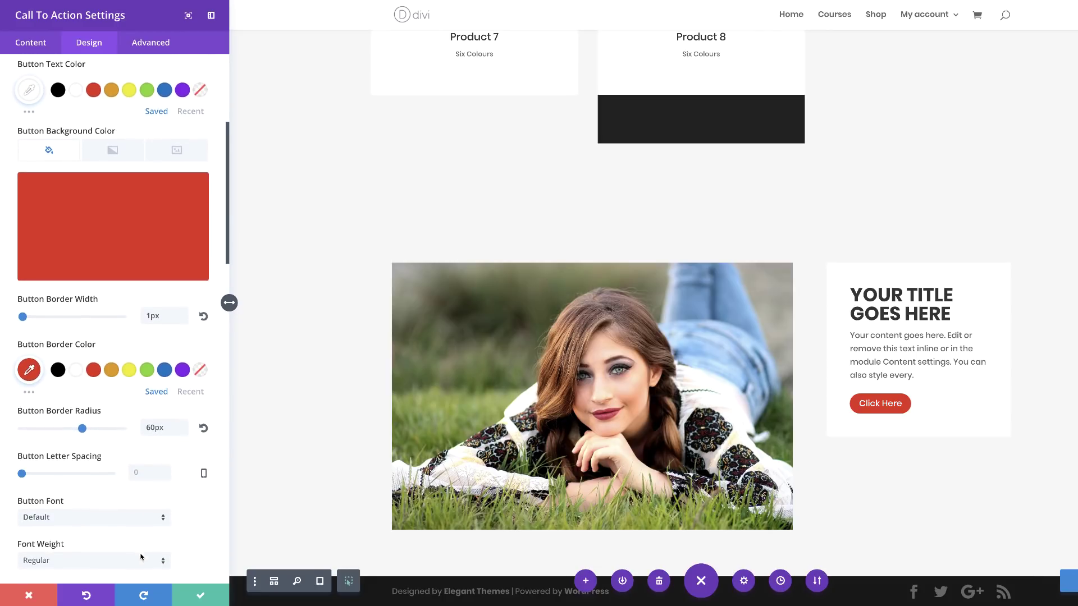
drag(22, 474, 23, 475)
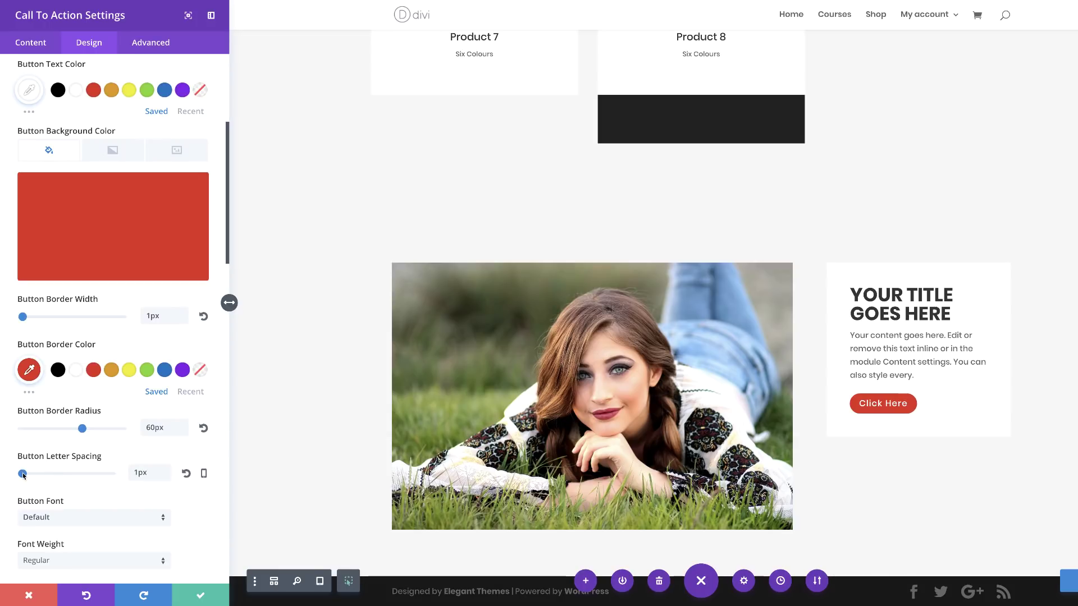
click(203, 595)
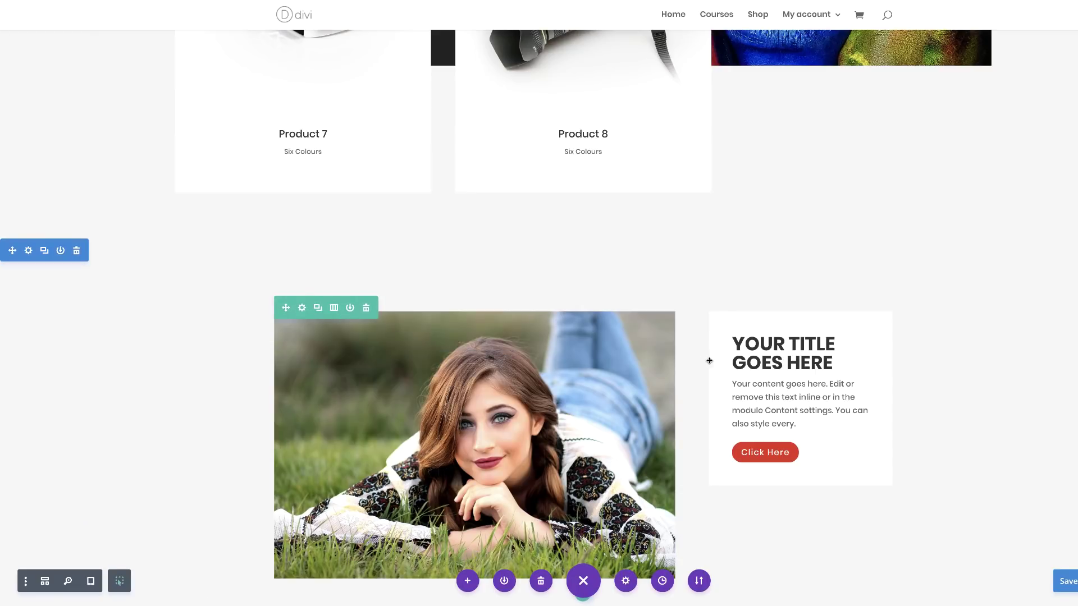
Step: Copy the row styles from the Featured Products row and paste them onto the row with the large image and Call To Action
scroll(701, 408, down, 1)
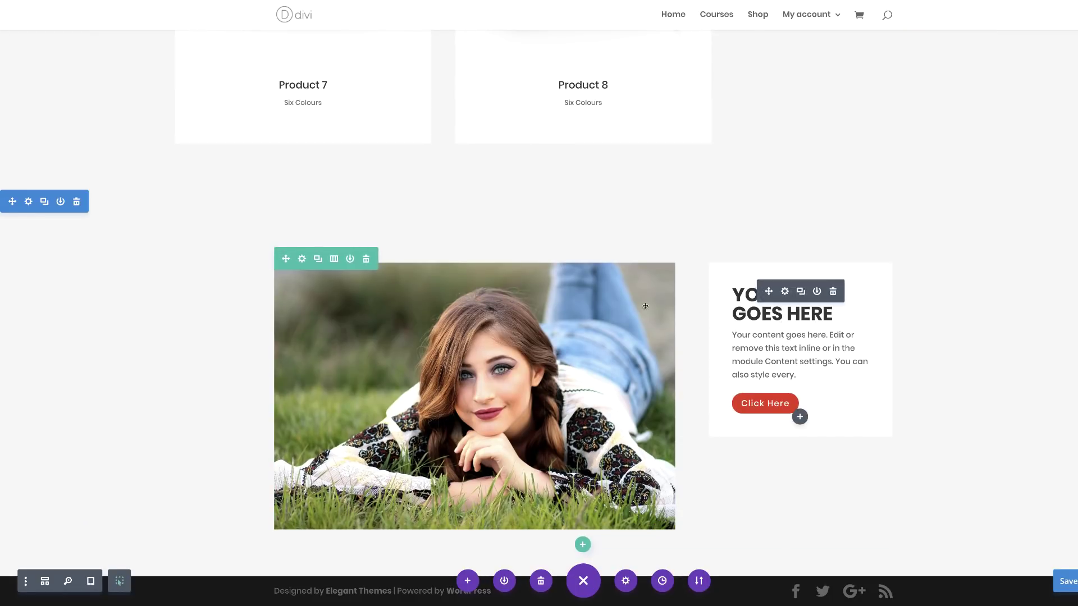
scroll(445, 328, up, 3)
scroll(446, 327, up, 10)
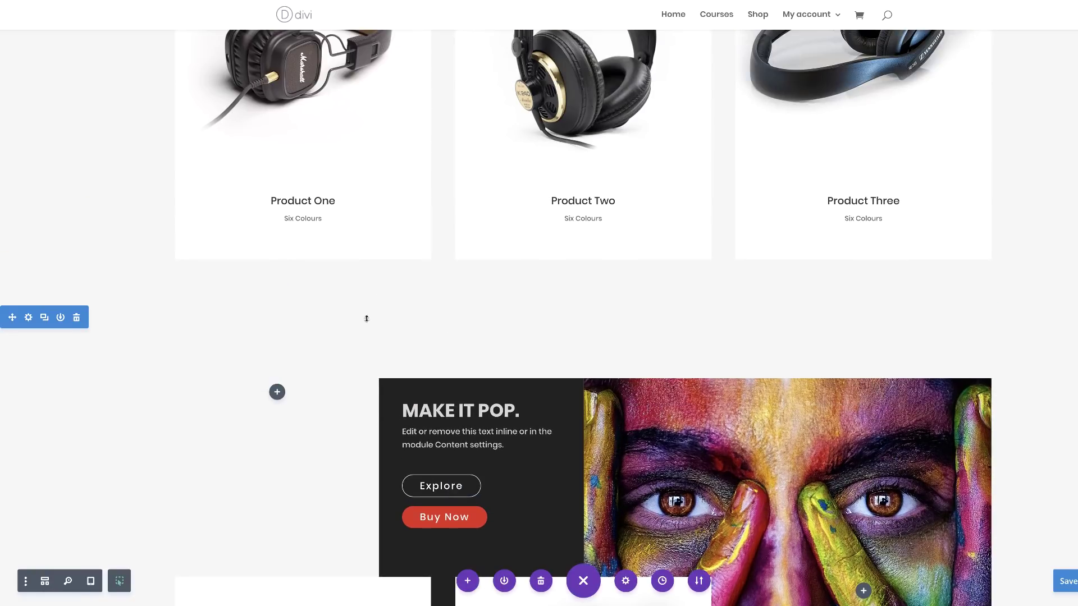
scroll(394, 363, down, 1)
scroll(394, 363, up, 4)
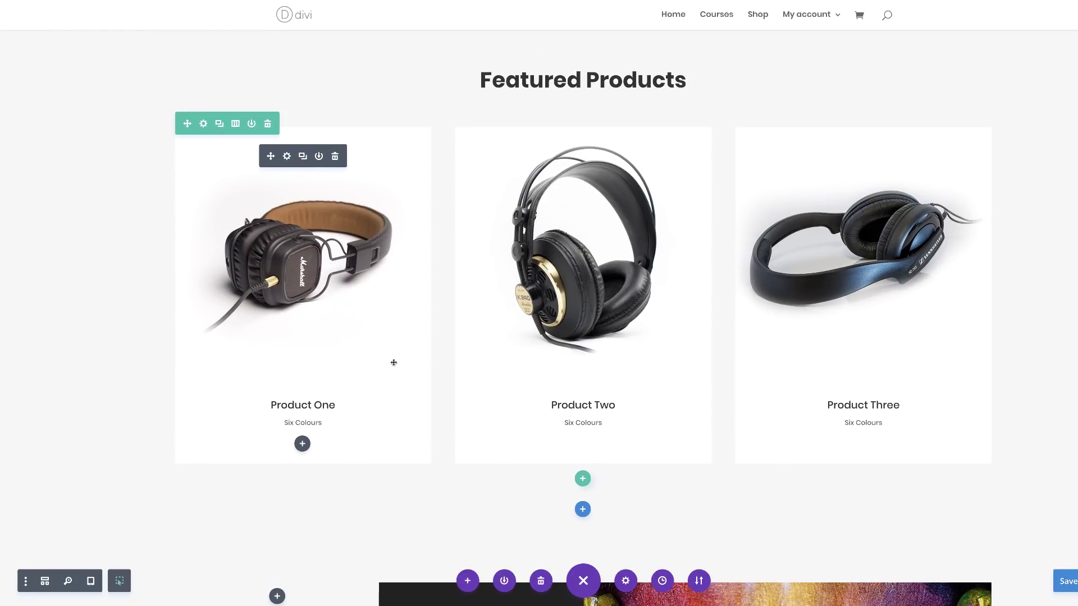
right_click(257, 132)
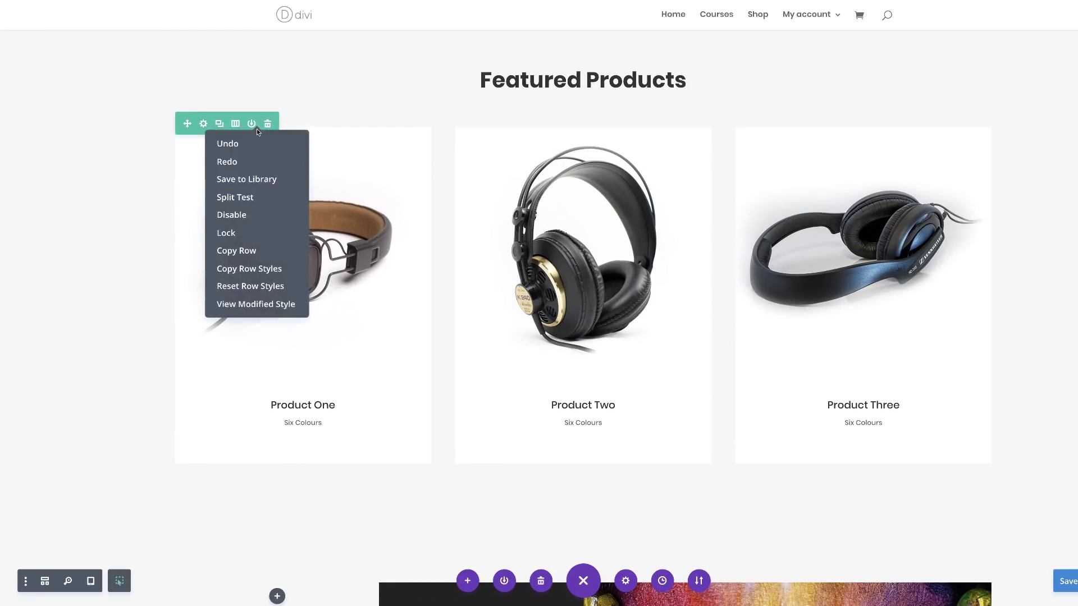
click(250, 266)
scroll(368, 331, down, 7)
scroll(367, 331, down, 10)
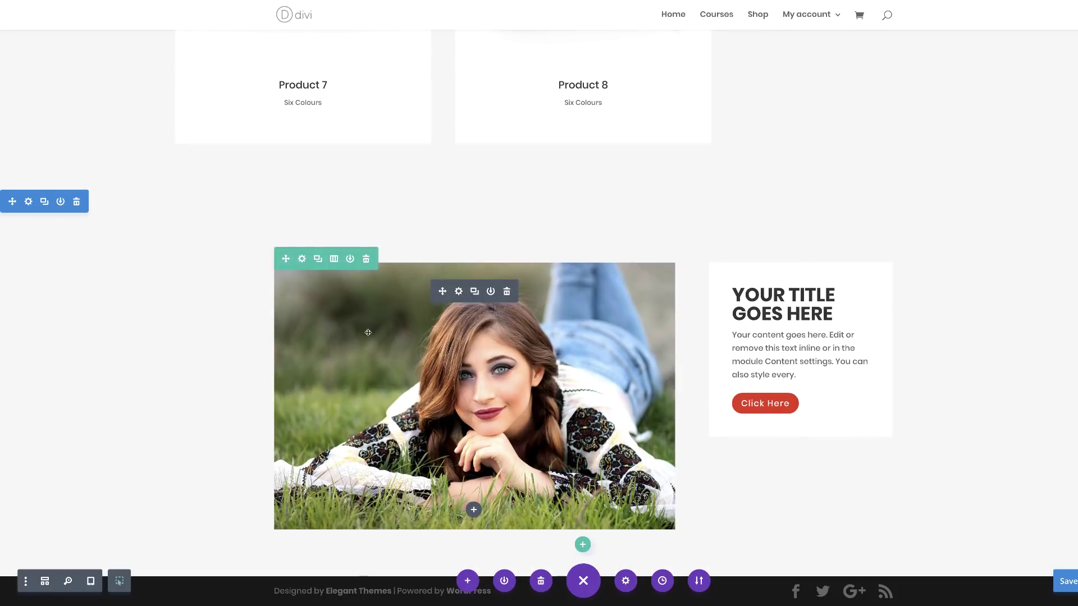
right_click(309, 268)
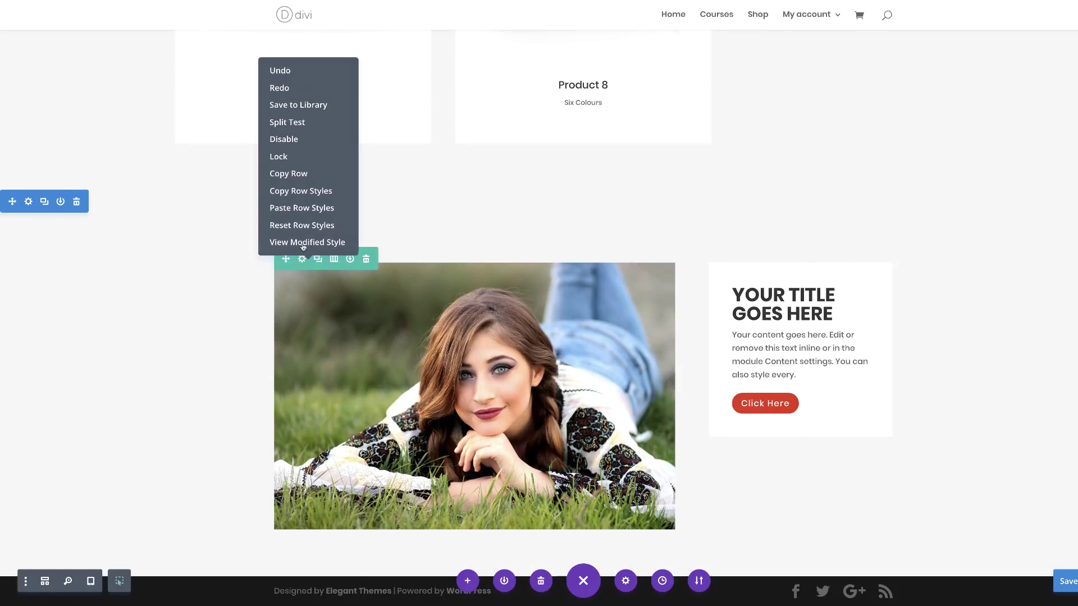
click(307, 209)
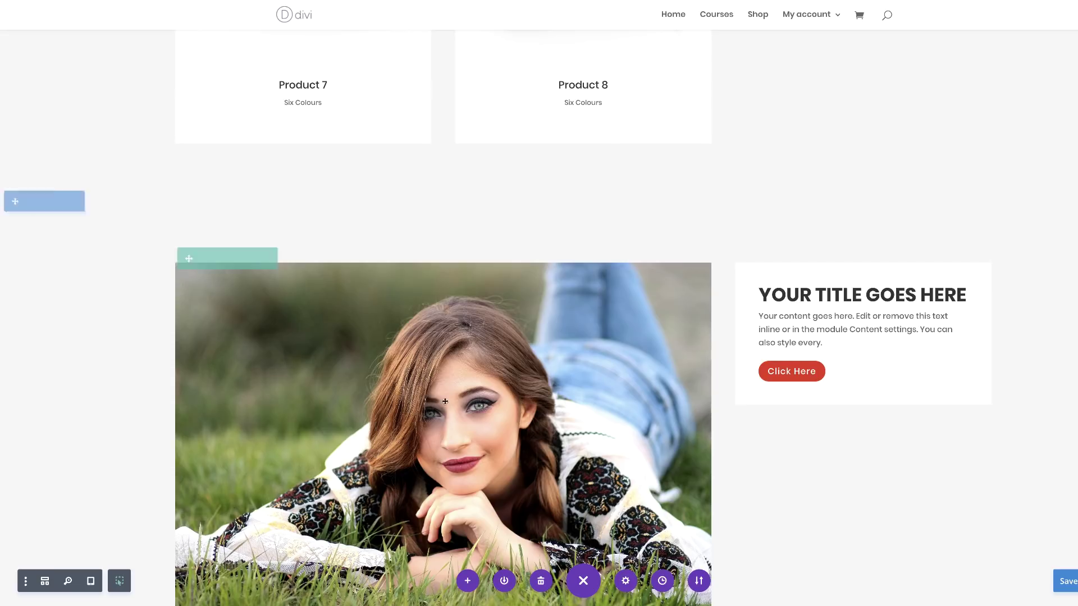
Step: Give the Call To Action module custom margins of 222px top, -126px left and 113px right, and save the settings
scroll(505, 413, down, 2)
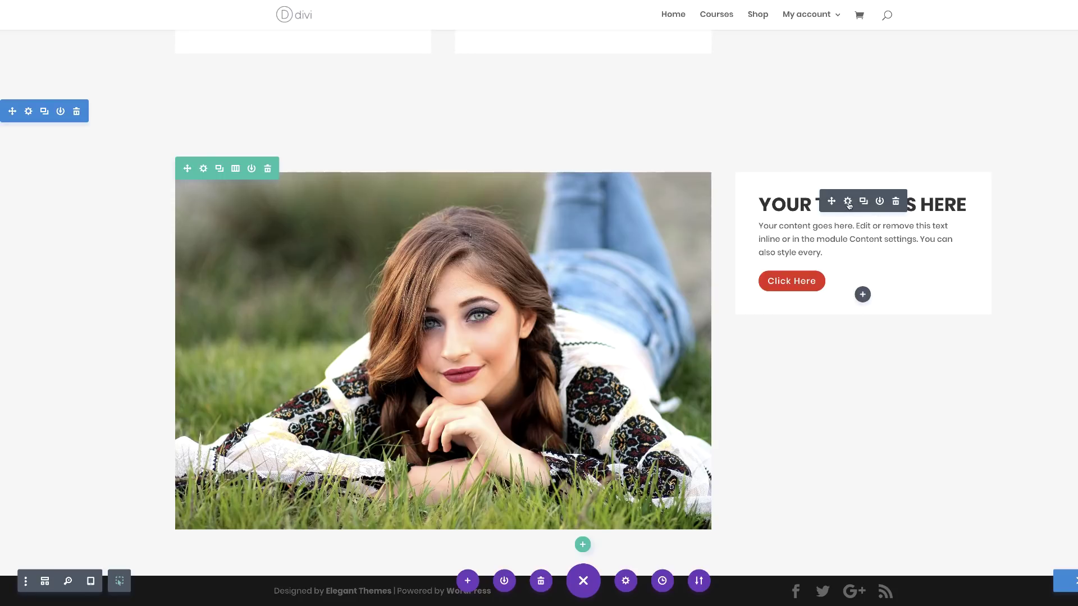
click(847, 202)
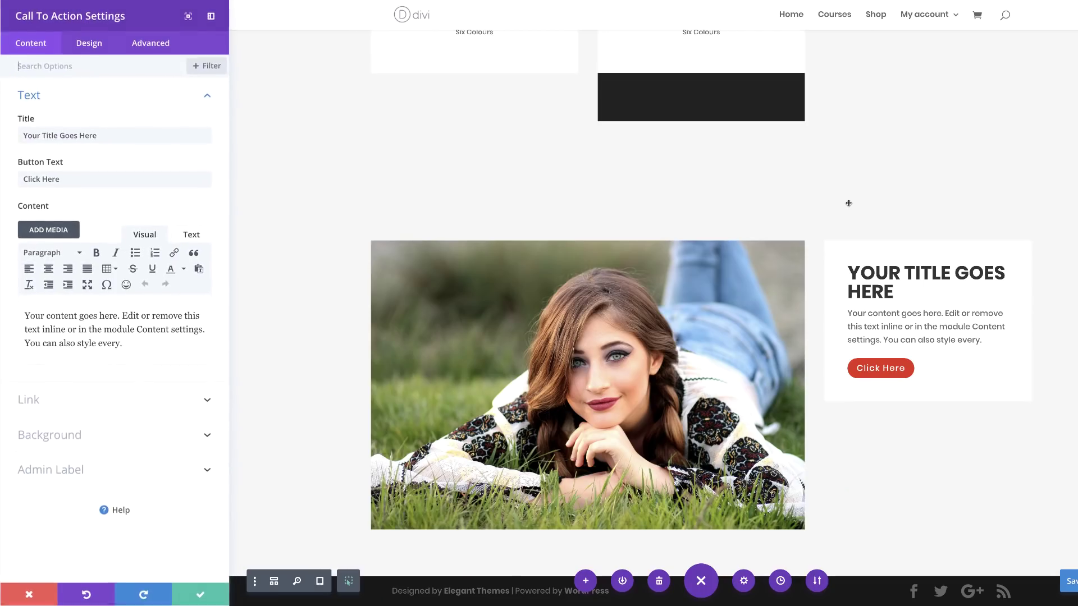
click(117, 67)
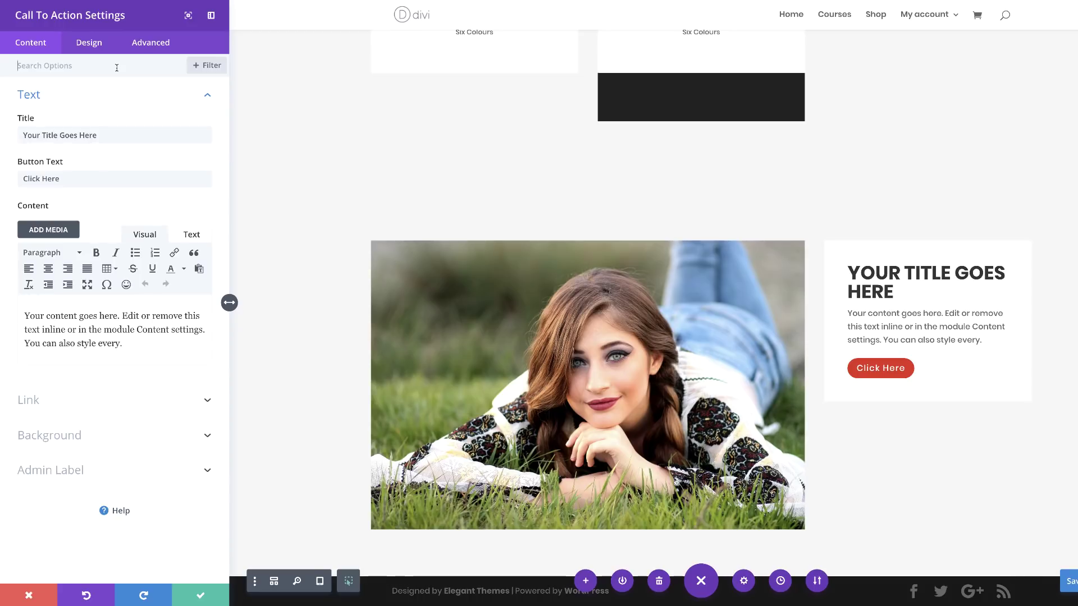
text(Marg)
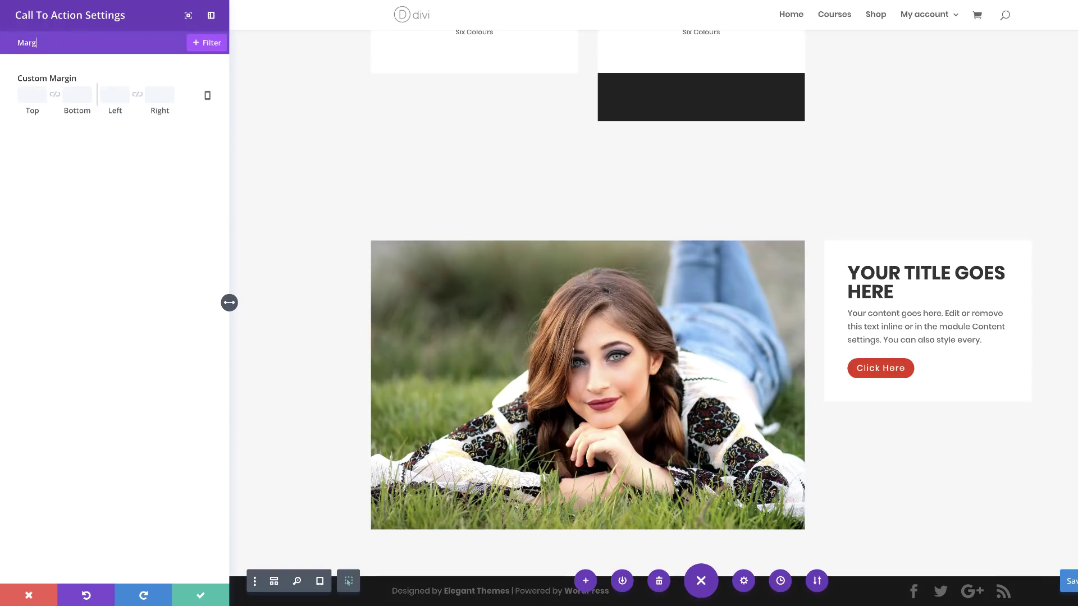
drag(31, 110, 255, 141)
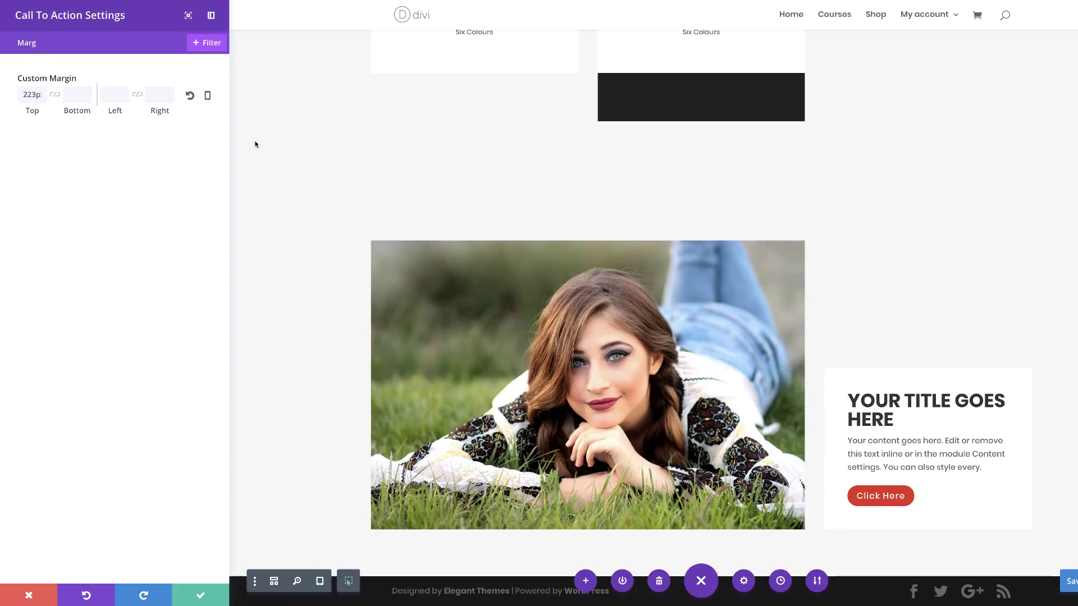
drag(115, 111, 27, 119)
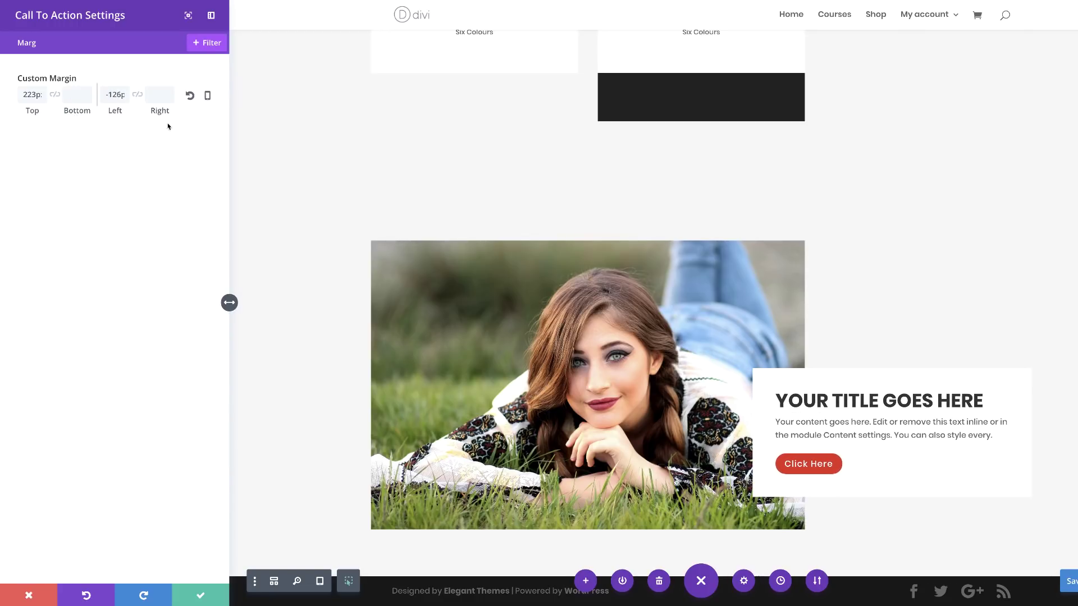
drag(160, 111, 235, 131)
drag(32, 110, 35, 111)
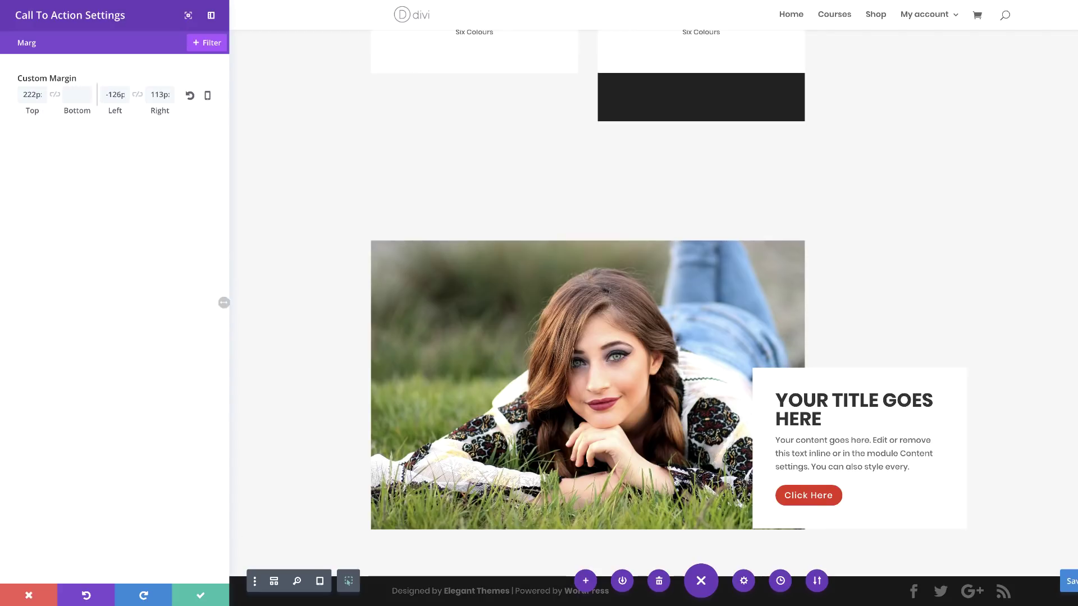
click(202, 598)
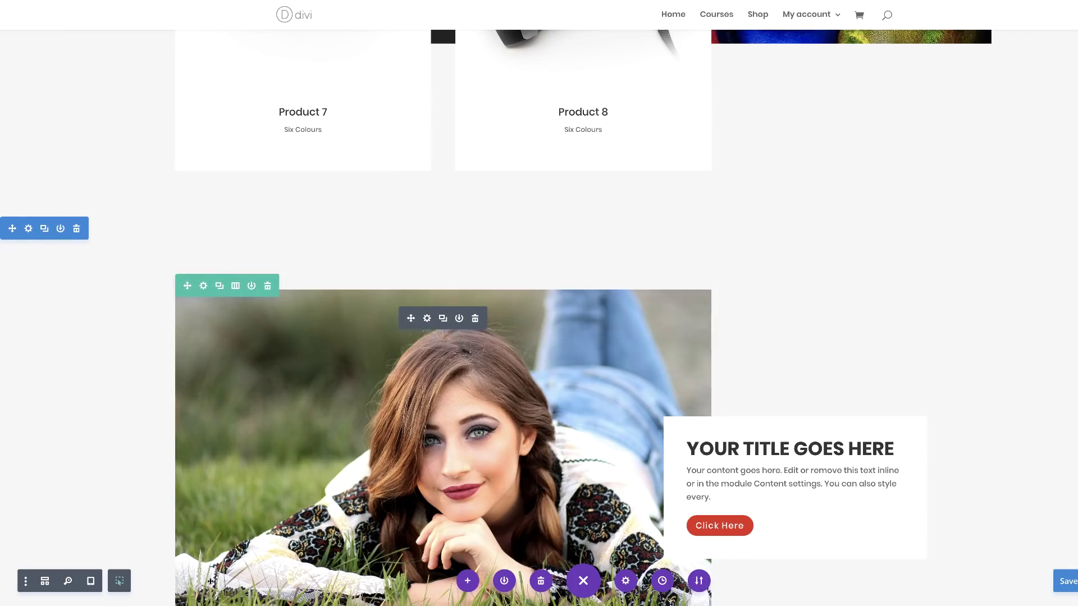
Step: Narrow the Call To Action module by setting its right margin to 166px, and save the settings
scroll(233, 389, down, 2)
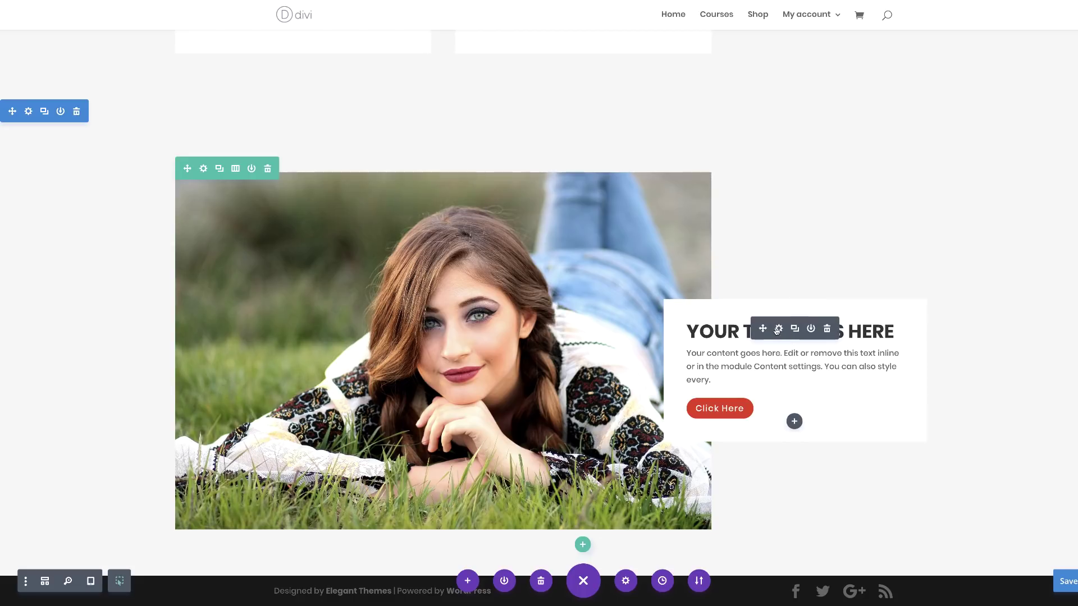
click(779, 329)
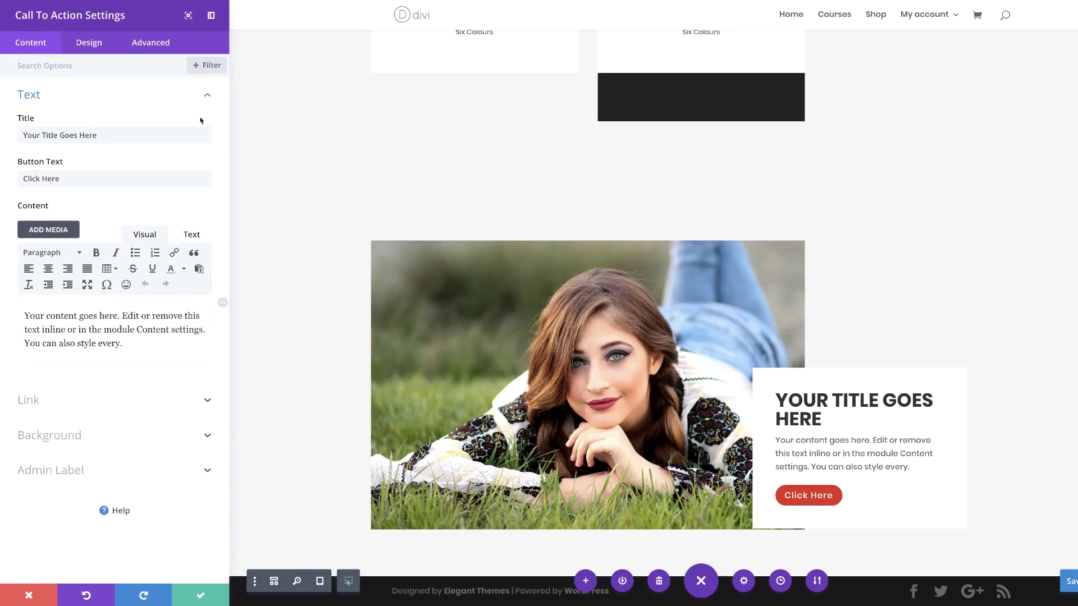
text(Mar)
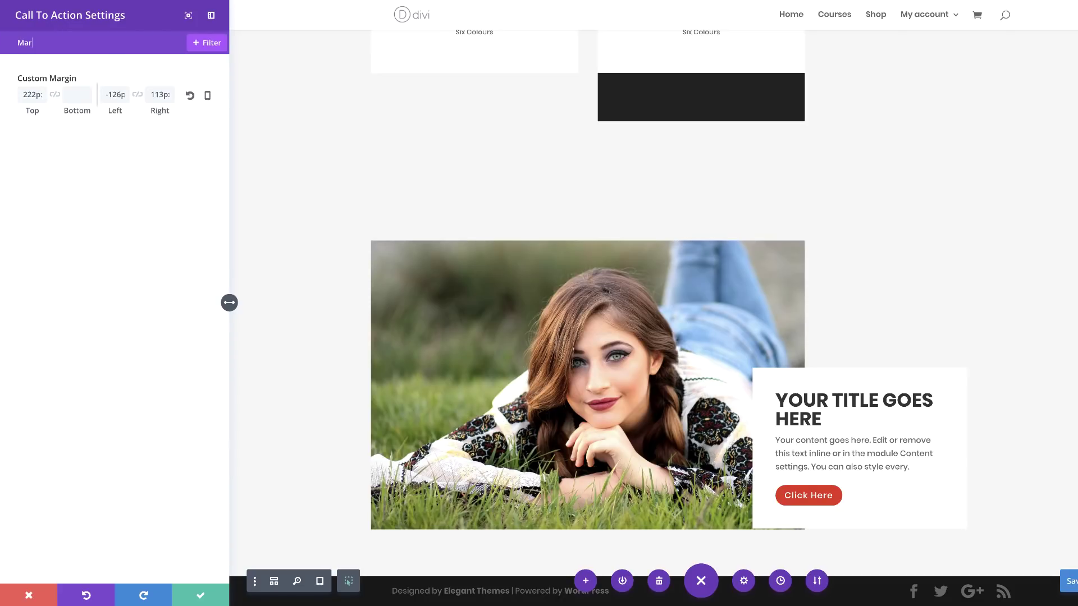
drag(159, 112, 189, 120)
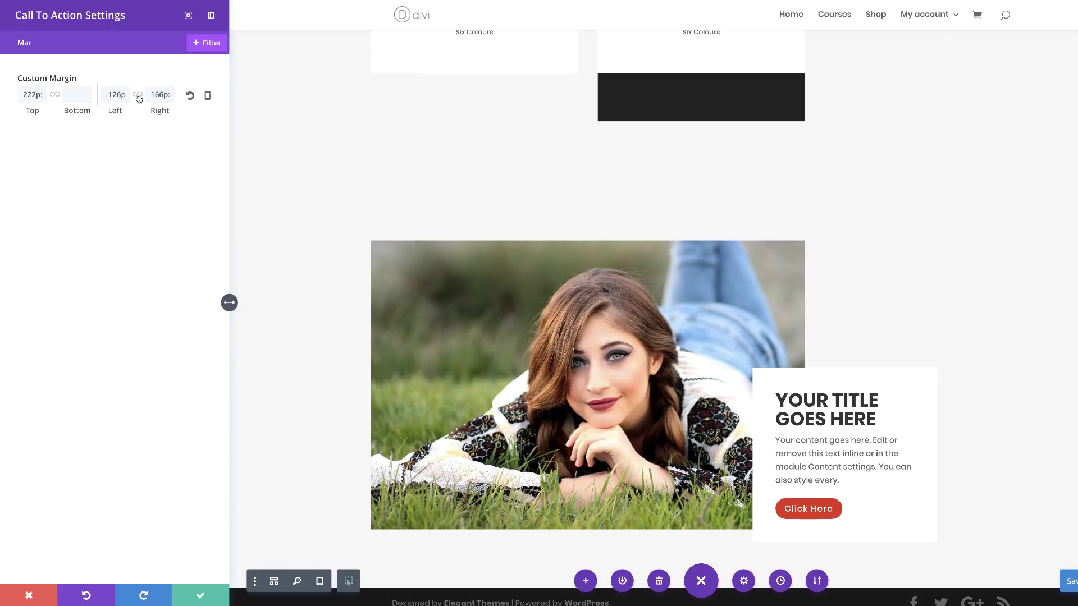
scroll(218, 601, down, 1)
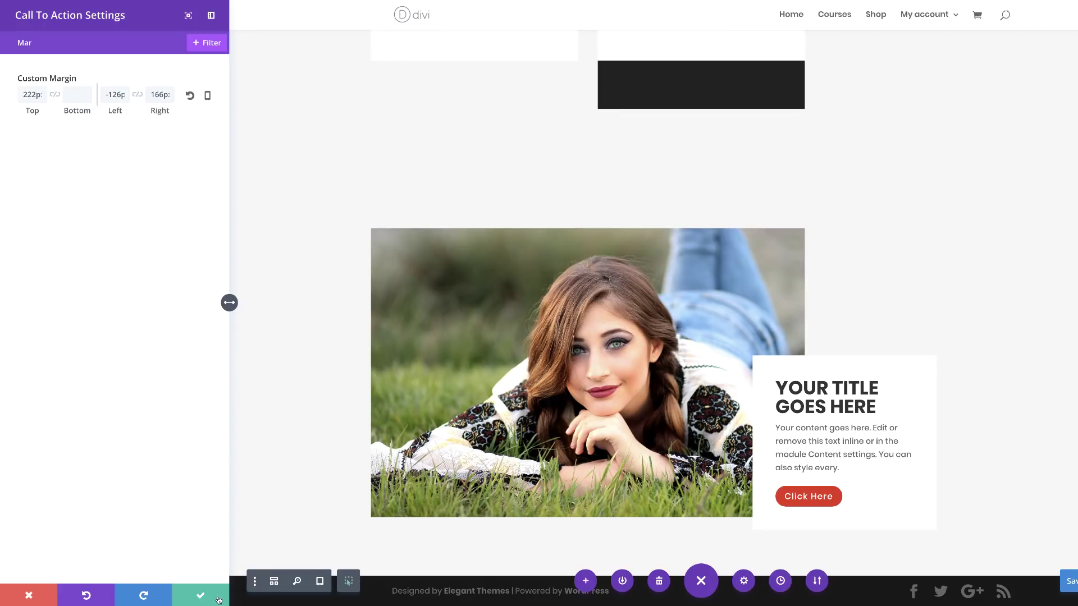
click(202, 596)
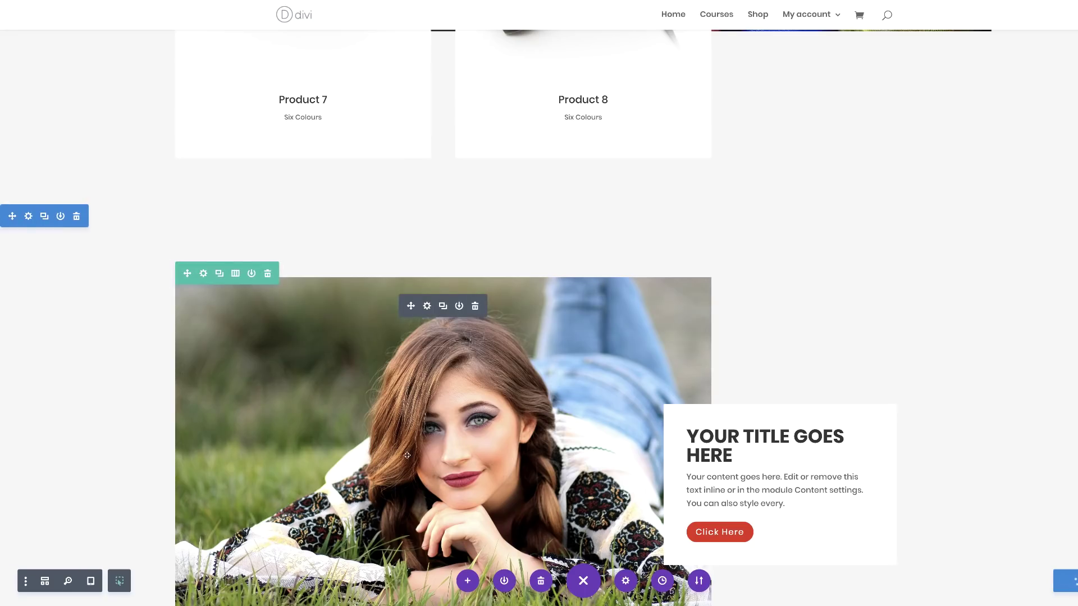
scroll(407, 455, down, 3)
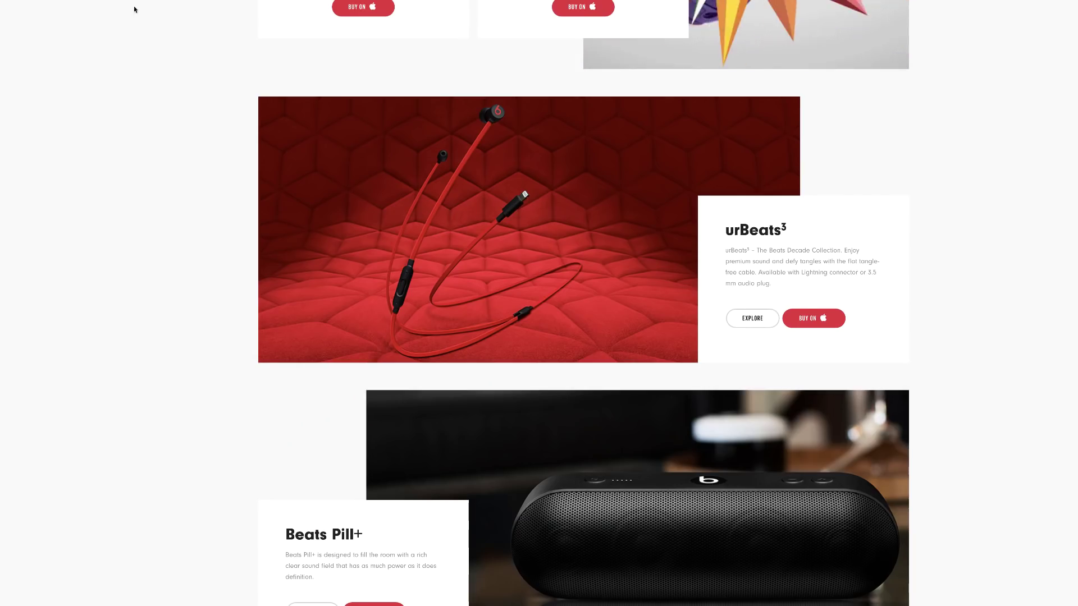
Step: Examine the urBeats³, Beats Pill+ and Product Support layouts on the original Beats by Dre page
scroll(425, 263, down, 4)
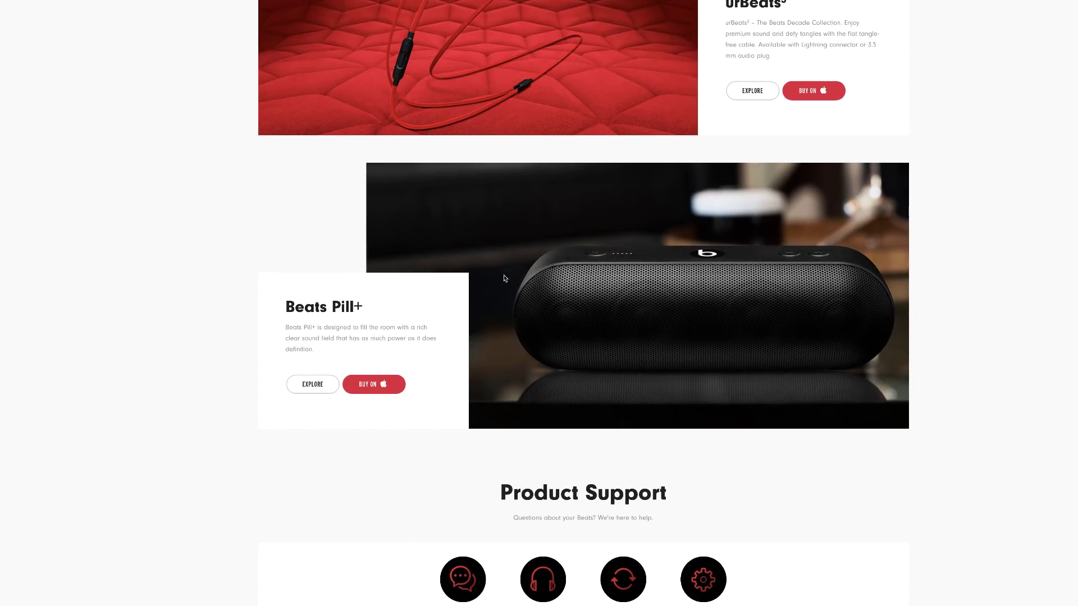
scroll(503, 278, up, 3)
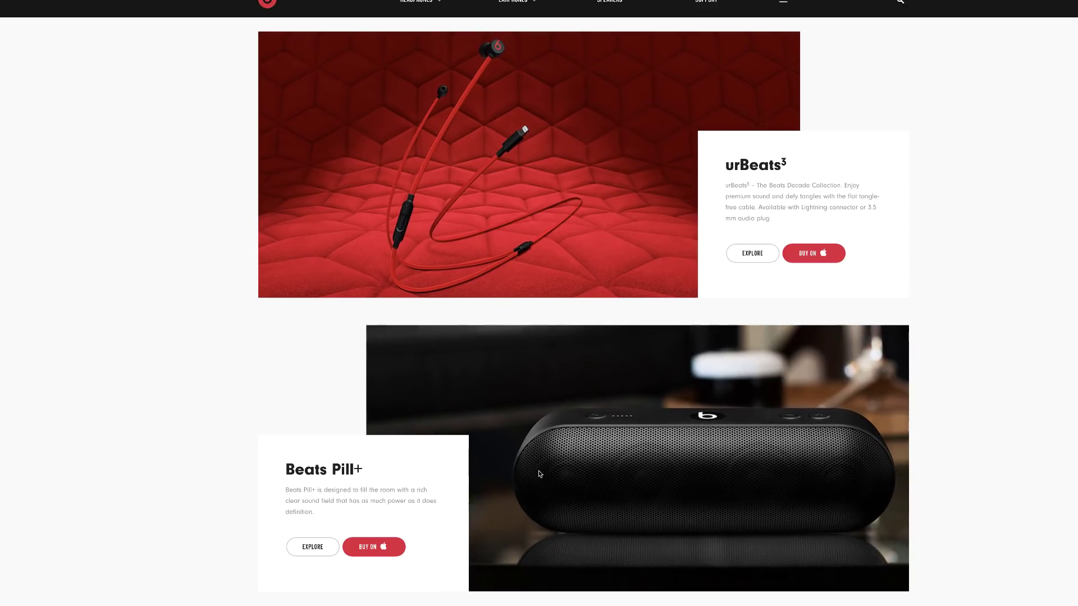
scroll(197, 443, down, 6)
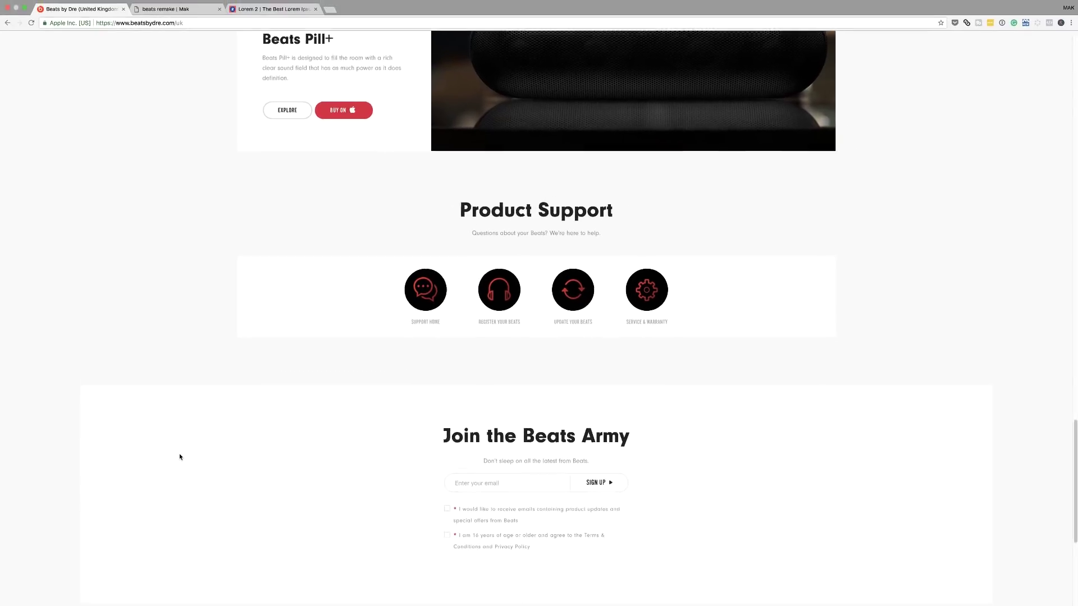
scroll(180, 457, down, 1)
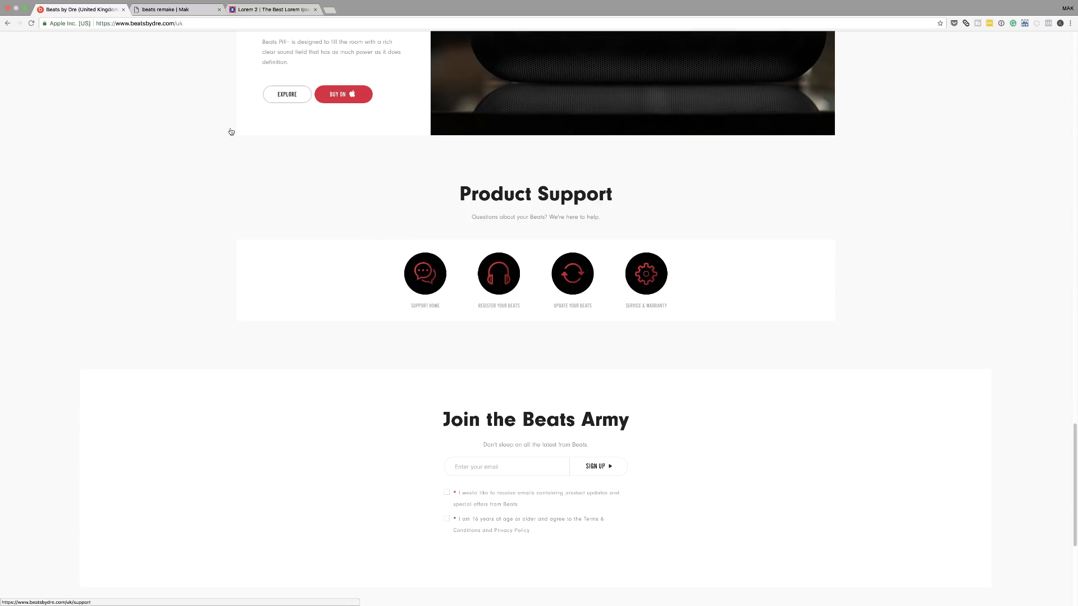
Step: Return to the beats remake page and display its layout in wireframe view
click(164, 10)
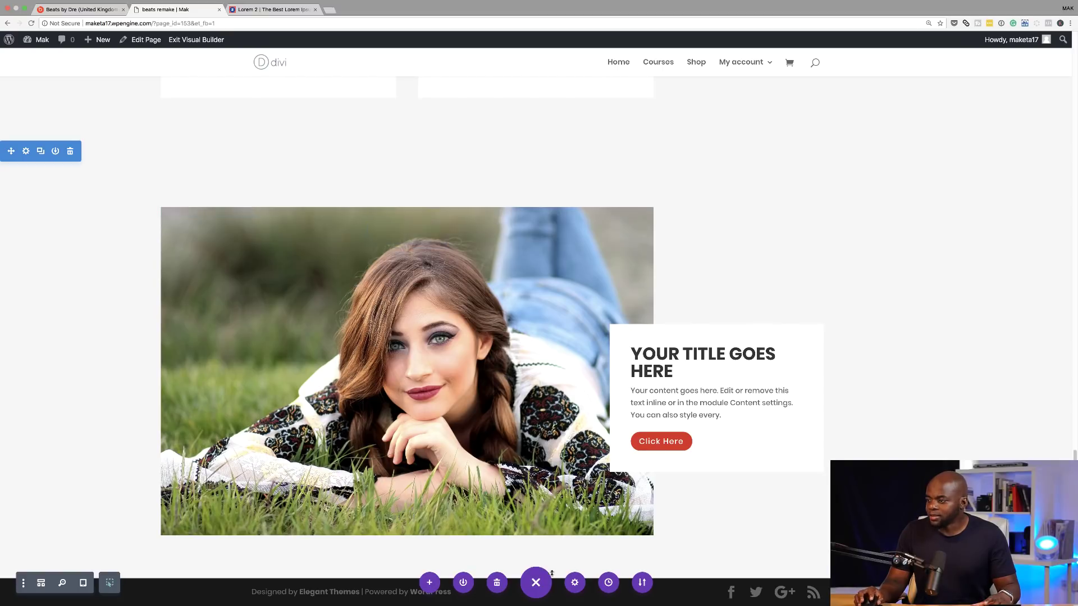
click(535, 583)
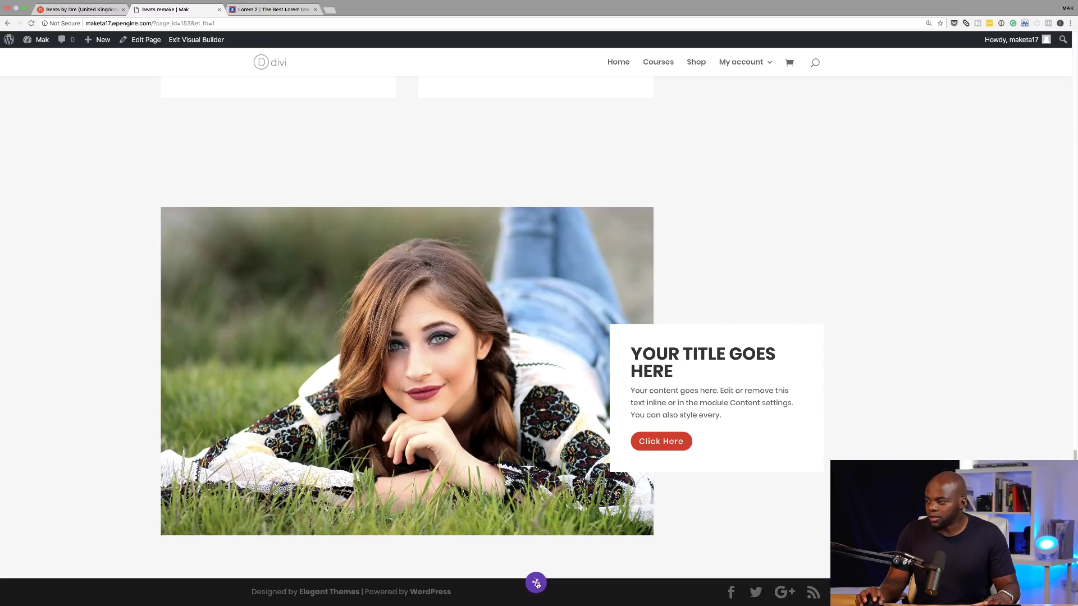
click(536, 583)
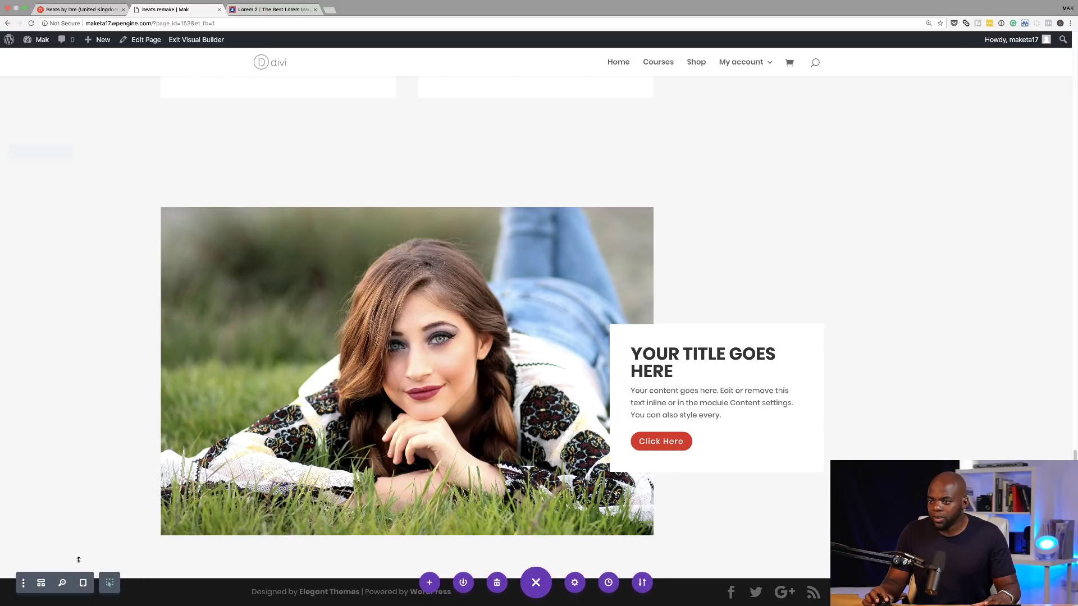
click(41, 583)
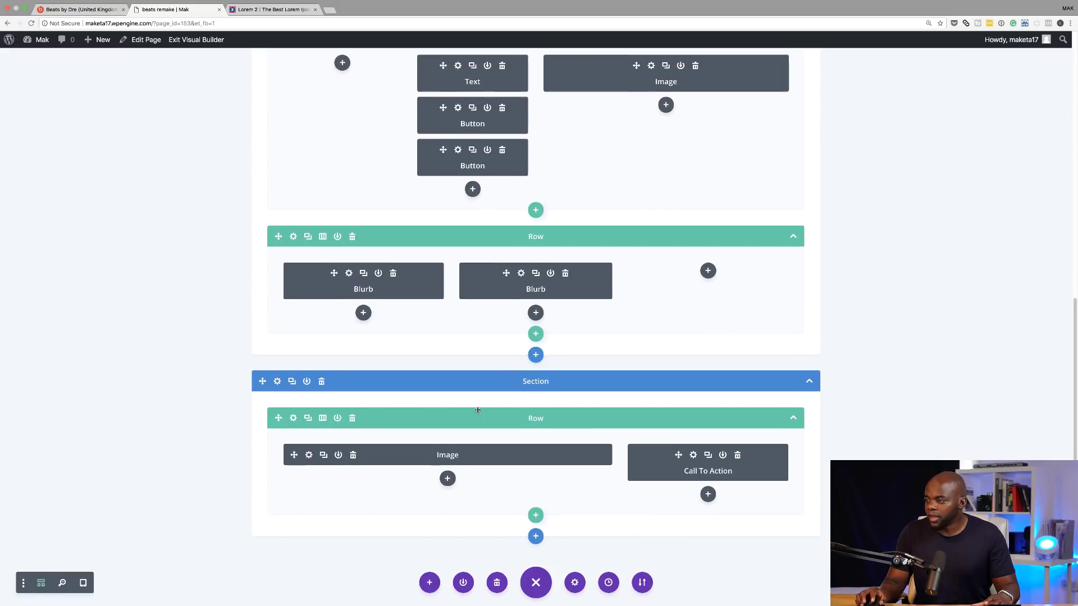
Step: Add a new section below the image and Call To Action section, and switch the page from wireframe to its visual layout
click(536, 537)
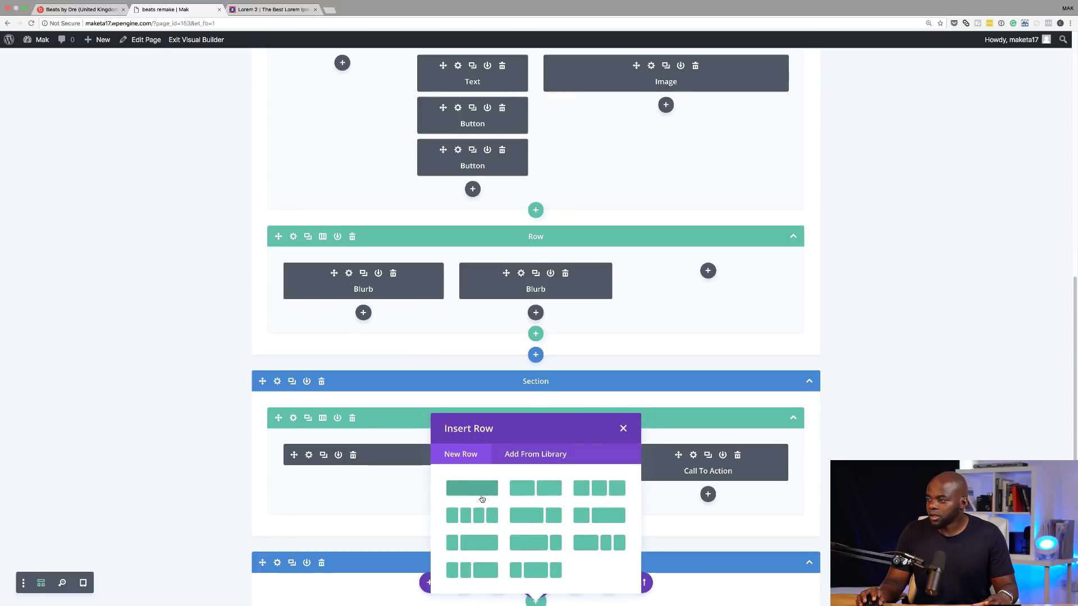
click(622, 430)
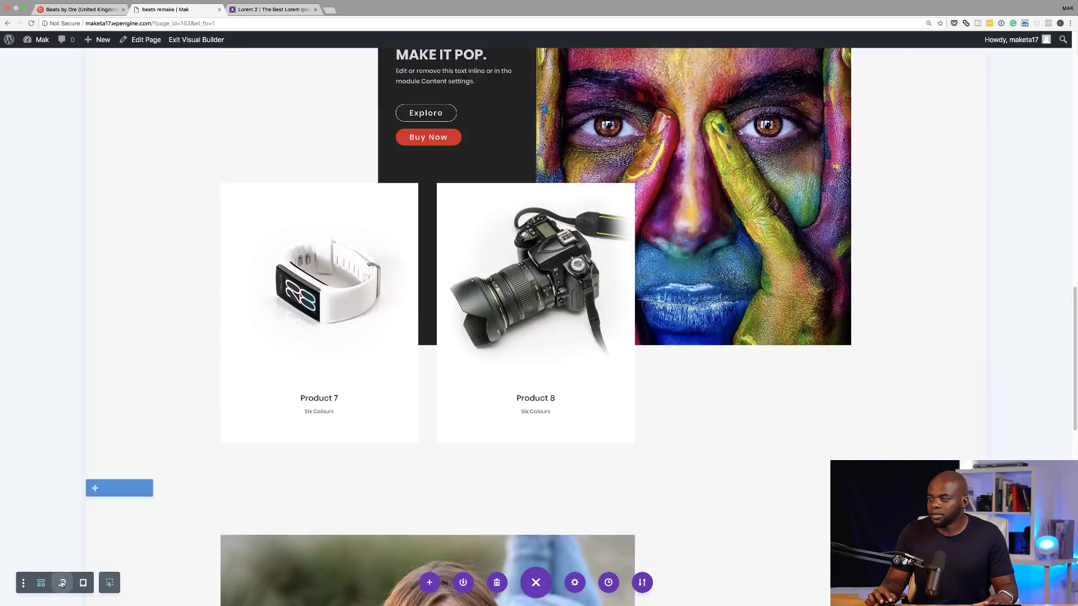
click(62, 584)
click(62, 584)
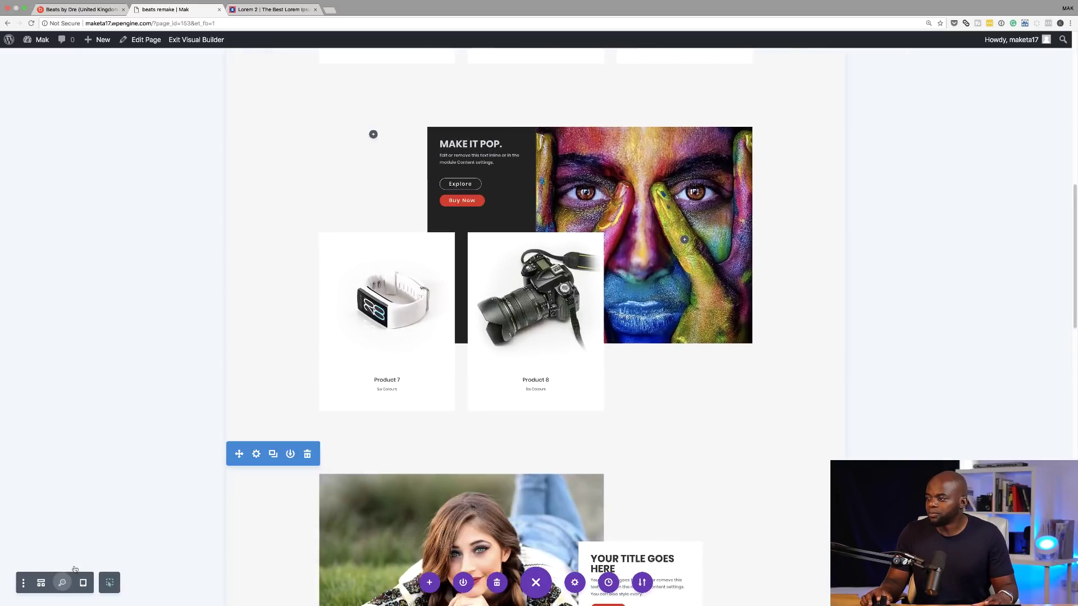
Step: Insert a single-column row in the empty section at the end of the page
scroll(330, 356, down, 10)
scroll(329, 358, down, 1)
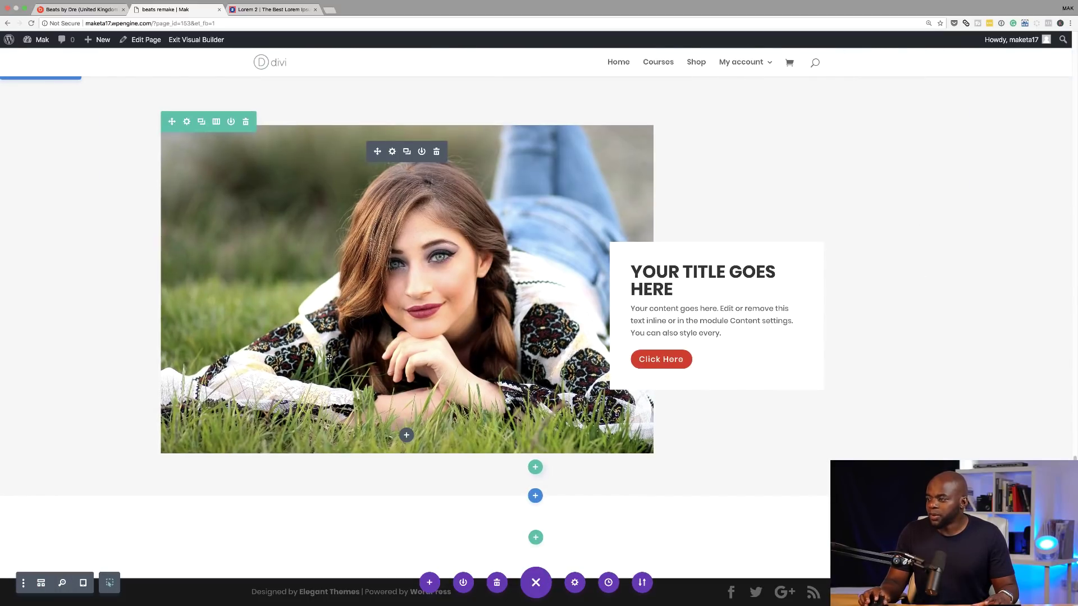
click(535, 539)
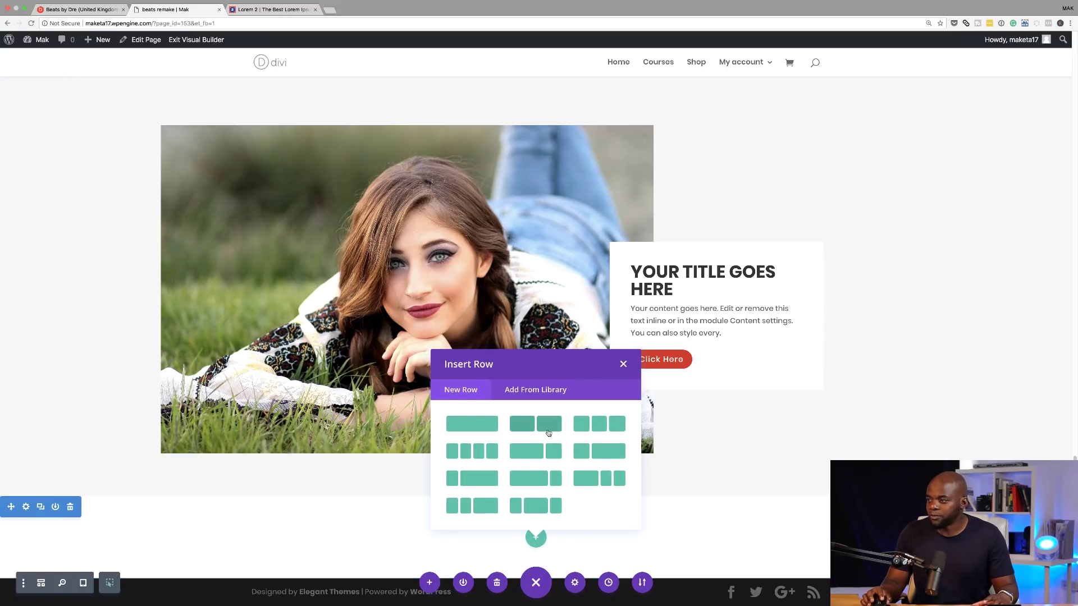
click(474, 425)
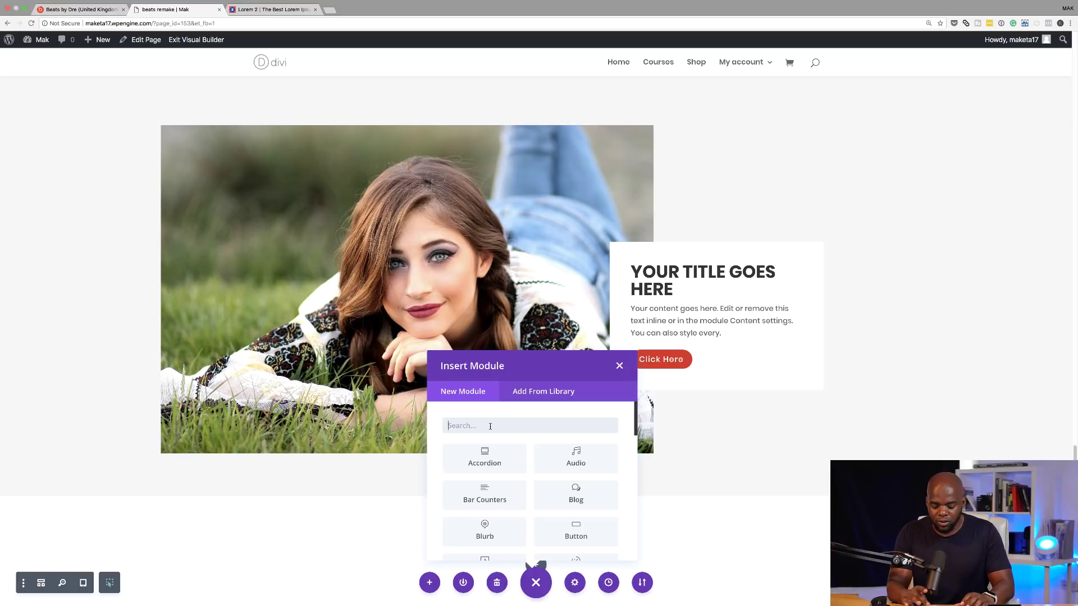
Step: Insert a Text module with the default placeholder content into the empty row beneath the portrait section
text(text)
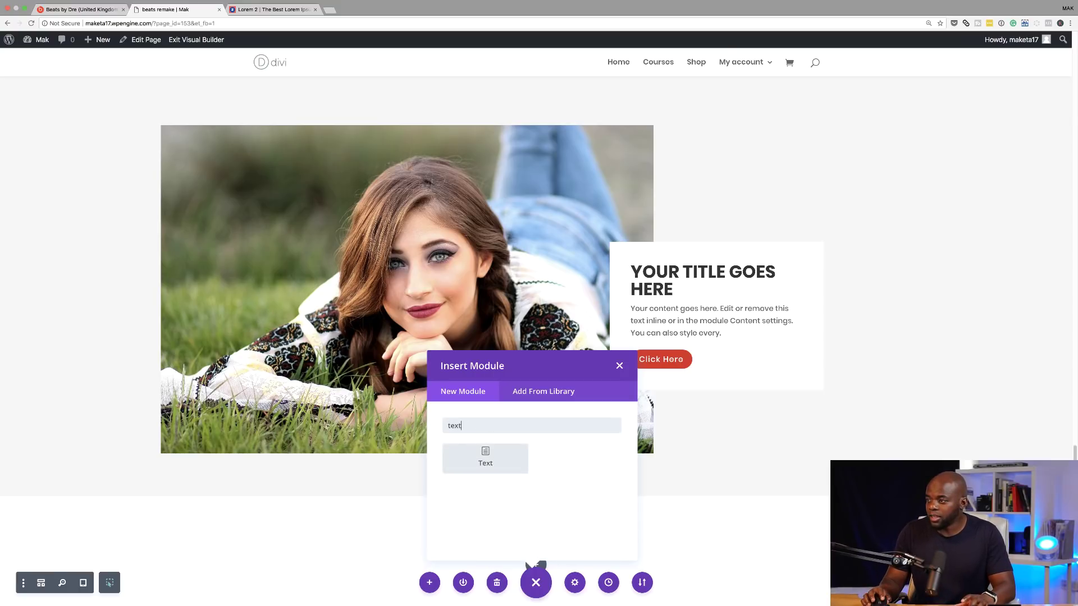
click(485, 458)
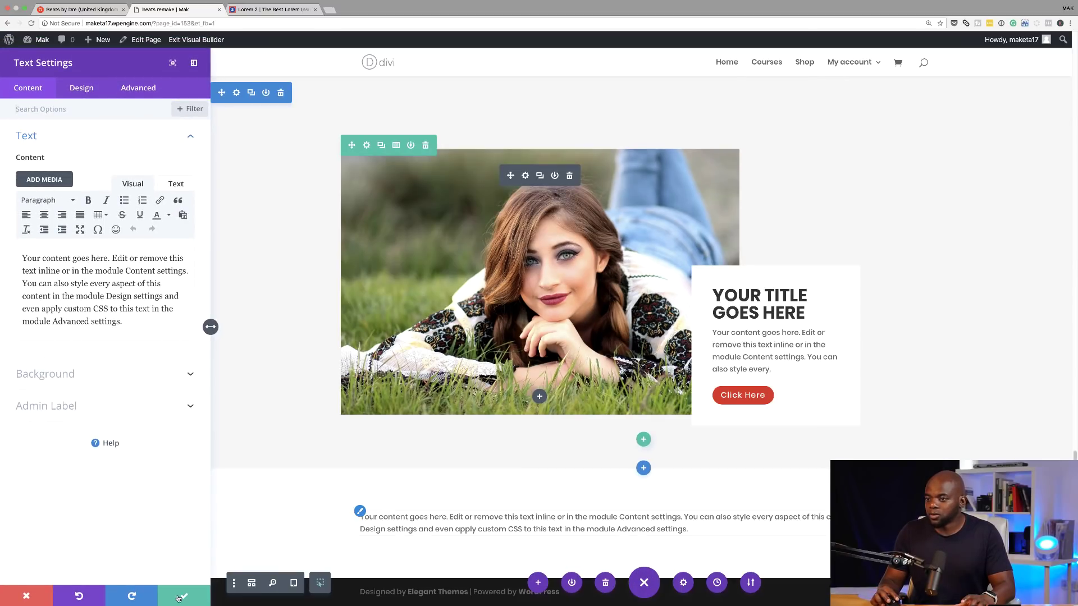
click(26, 597)
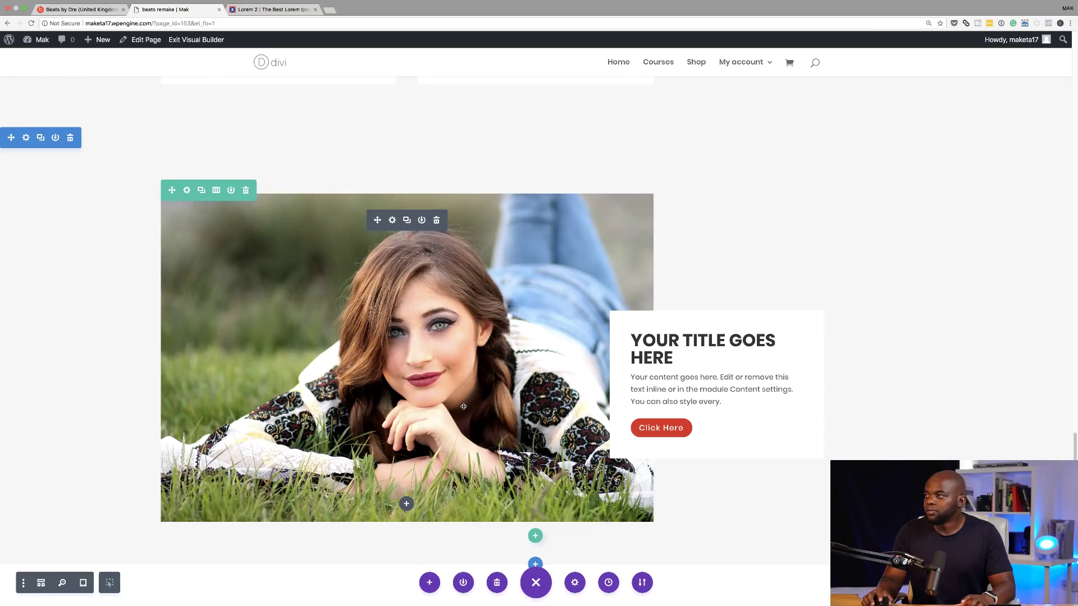
Step: Copy the Featured Products heading row into the last section and place it above the placeholder text row
scroll(604, 230, up, 15)
scroll(604, 230, down, 8)
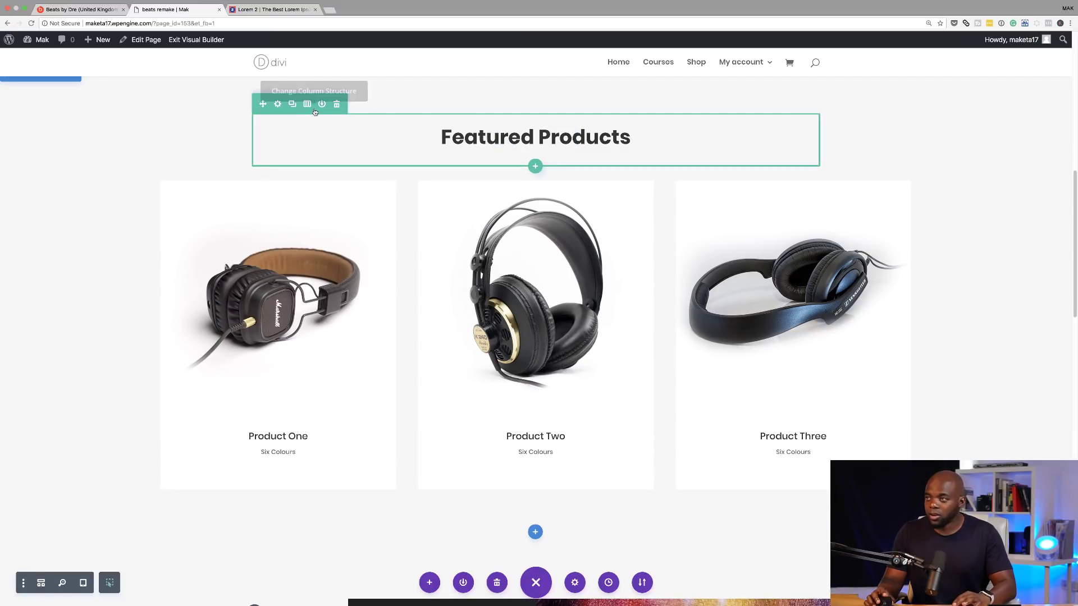
scroll(619, 198, down, 5)
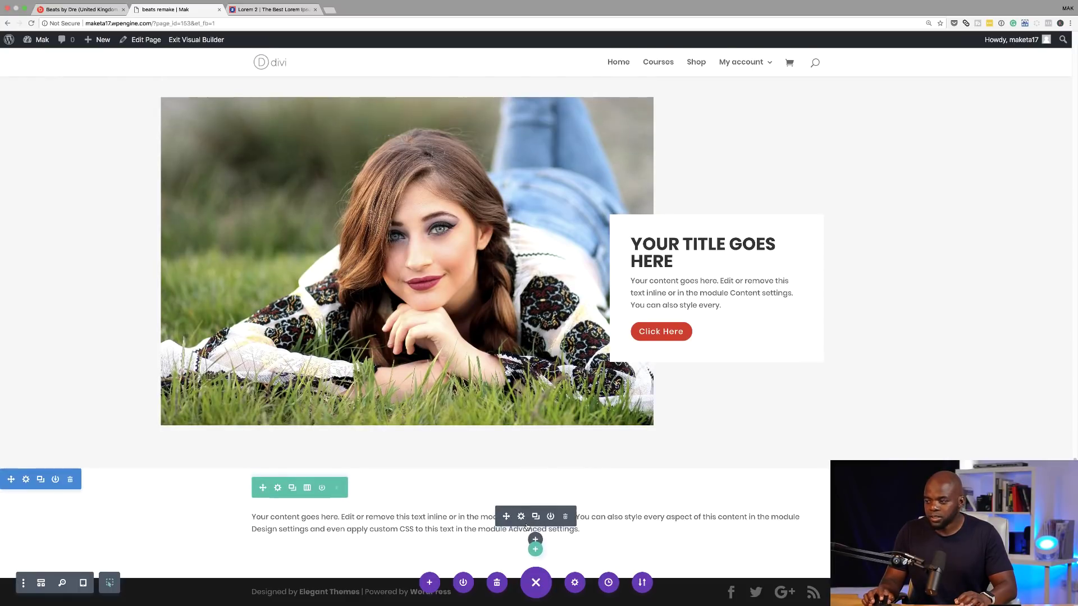
key(super+v)
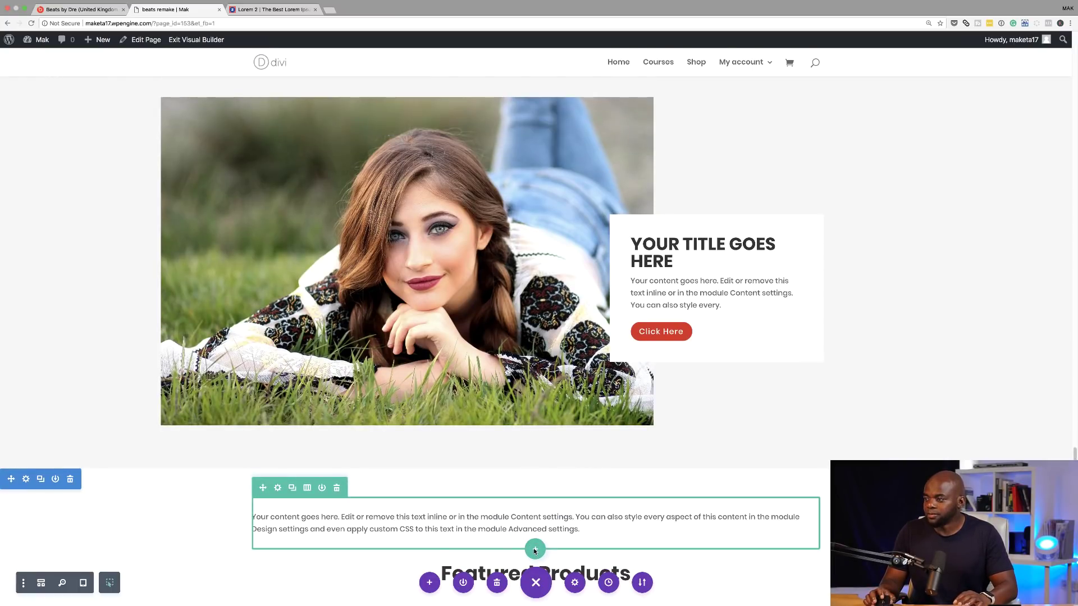
scroll(467, 508, down, 1)
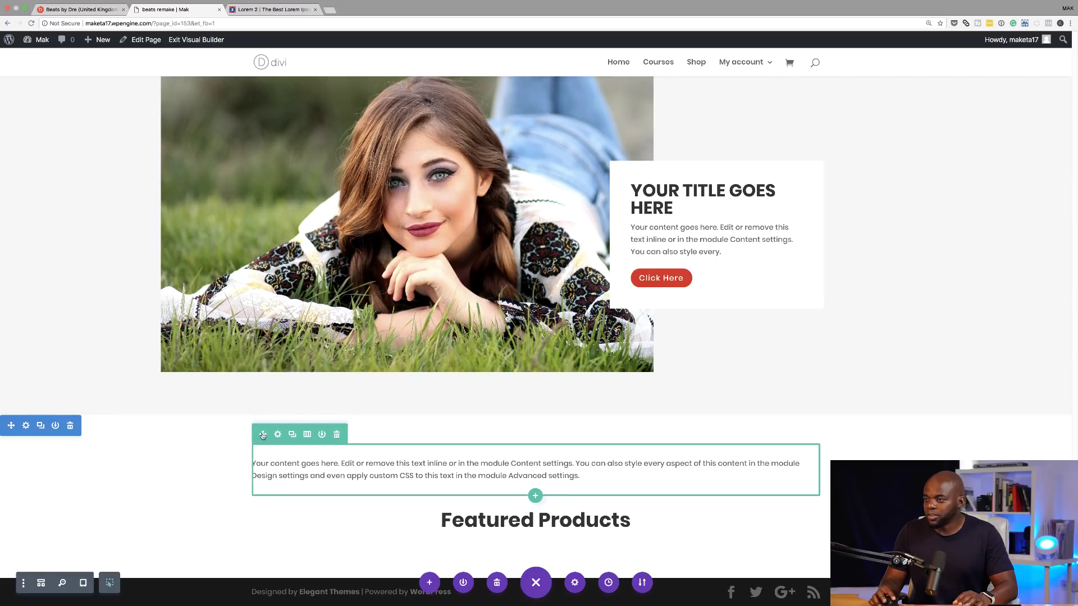
drag(261, 444, 265, 543)
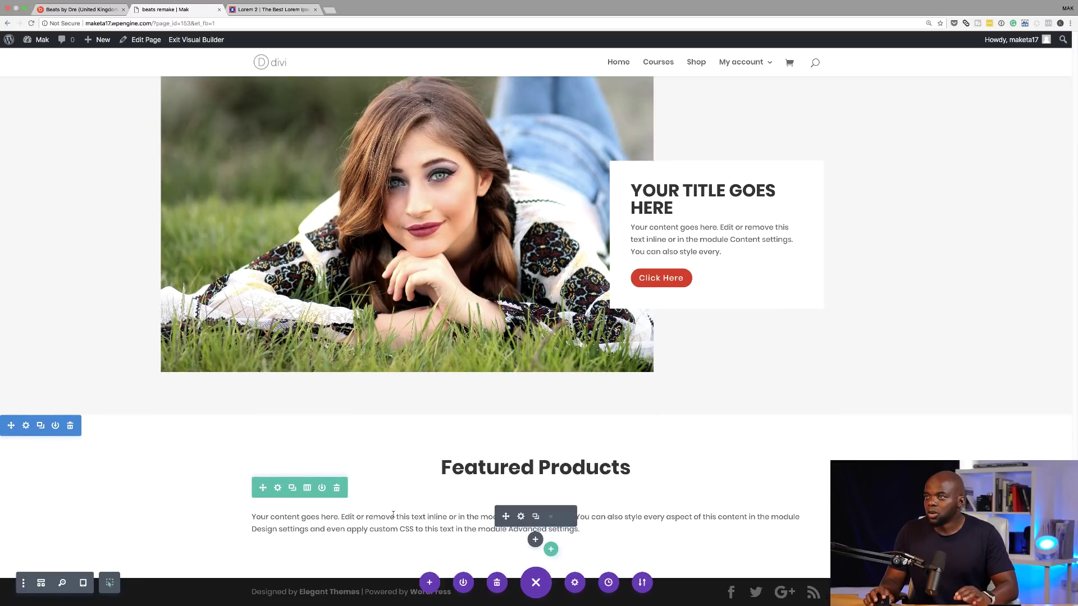
Step: Change the placeholder text row to four equal columns, modelled on the Beats site's Product Support section, and delete its text module
click(97, 10)
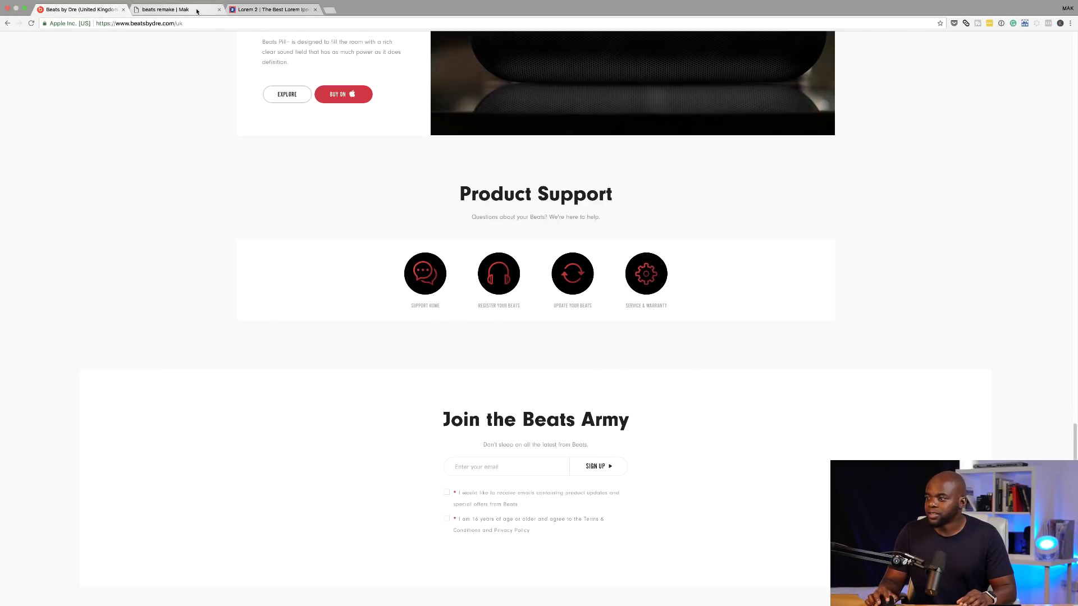
click(215, 11)
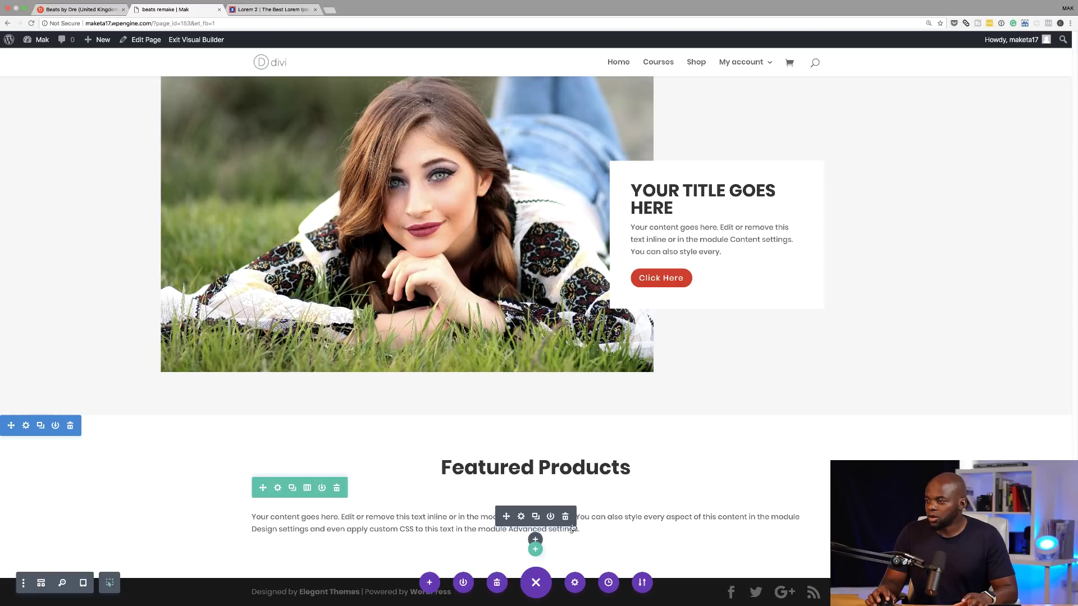
click(307, 490)
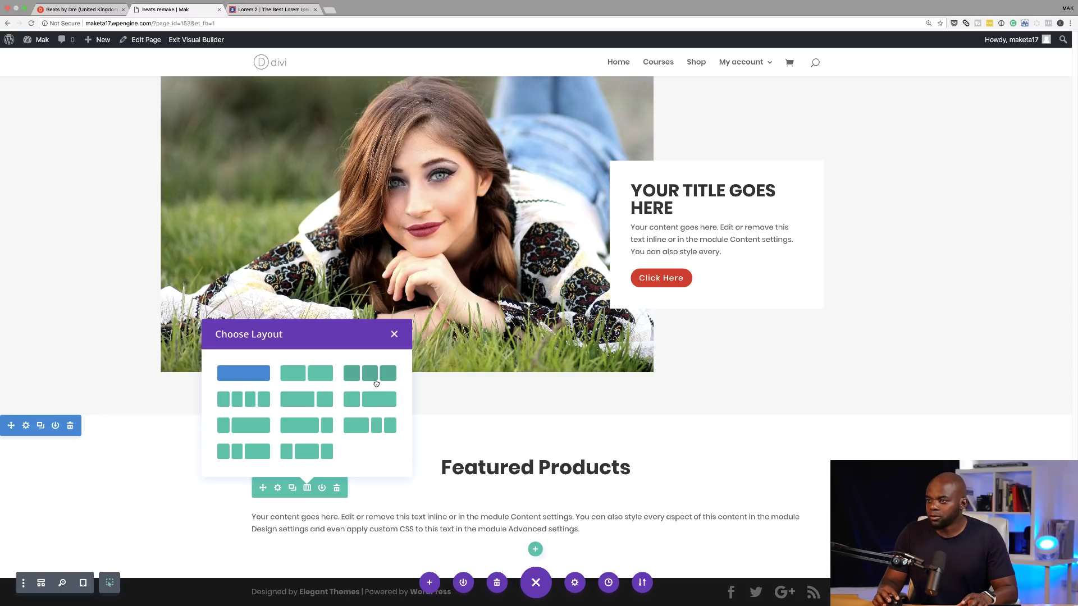
click(246, 400)
scroll(435, 522, down, 3)
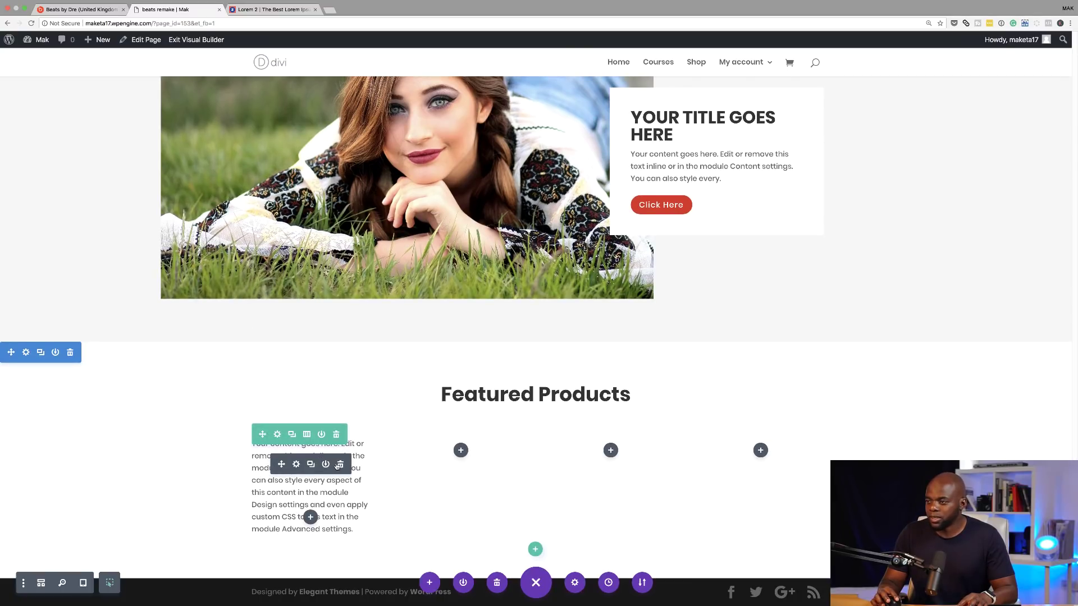
click(339, 464)
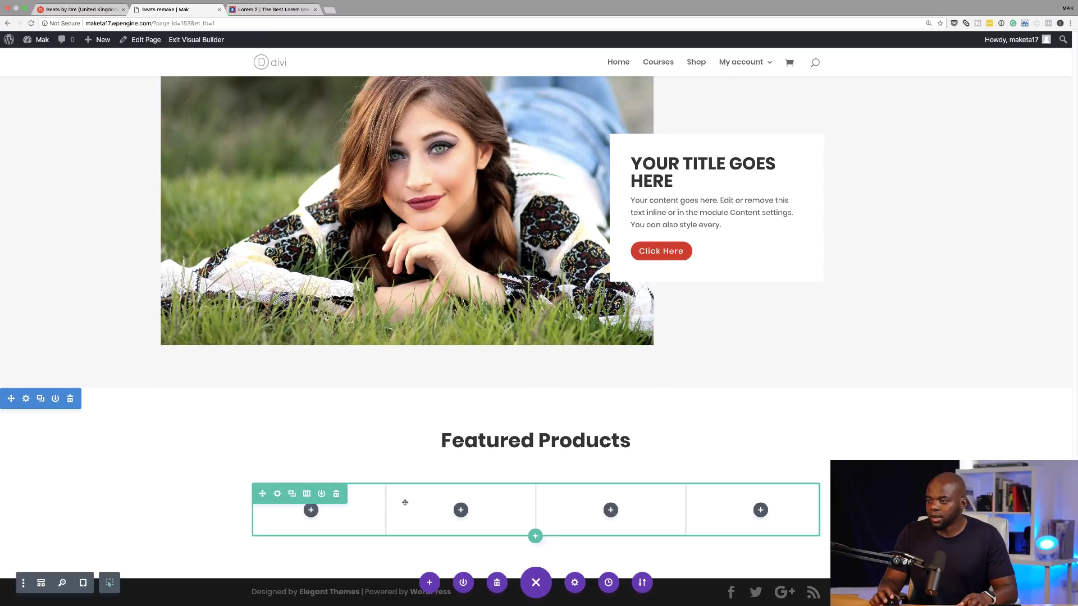
Step: Insert an Image module in the row's first column using the red headset icon from the media library
click(311, 511)
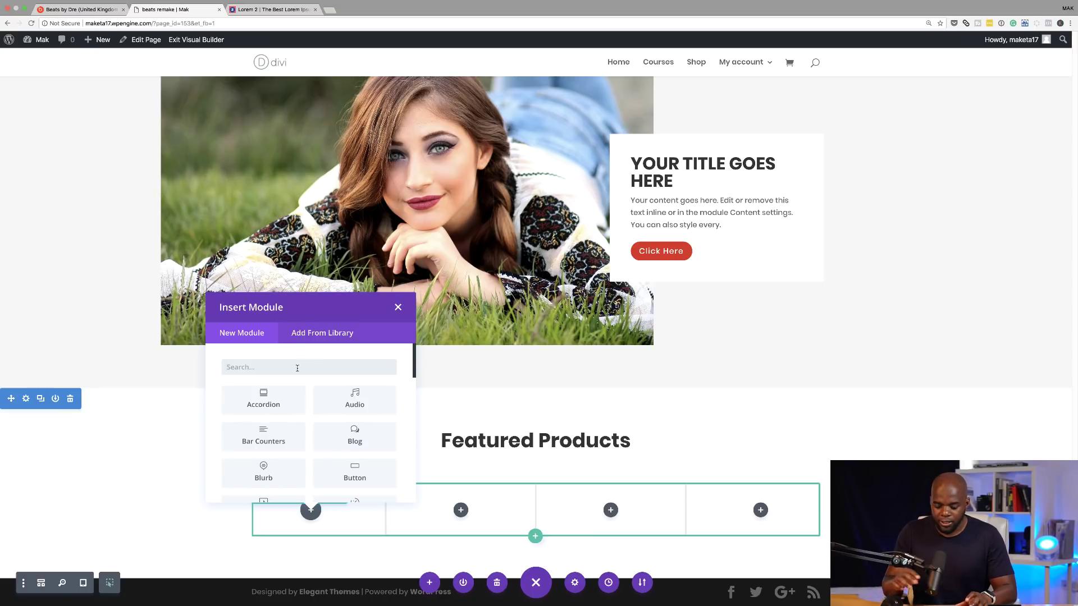
text(imag)
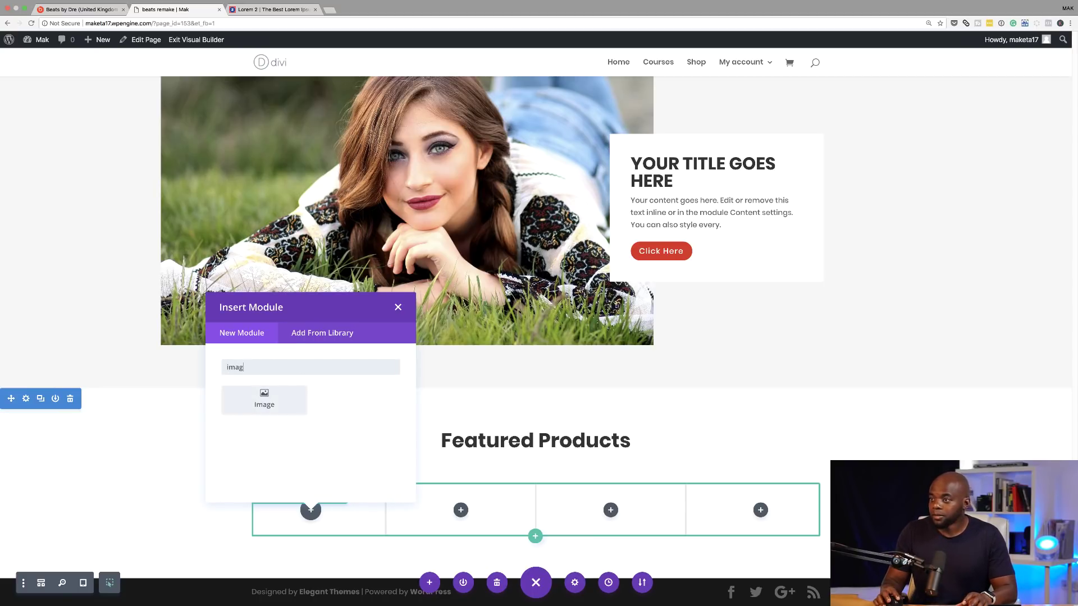
click(285, 407)
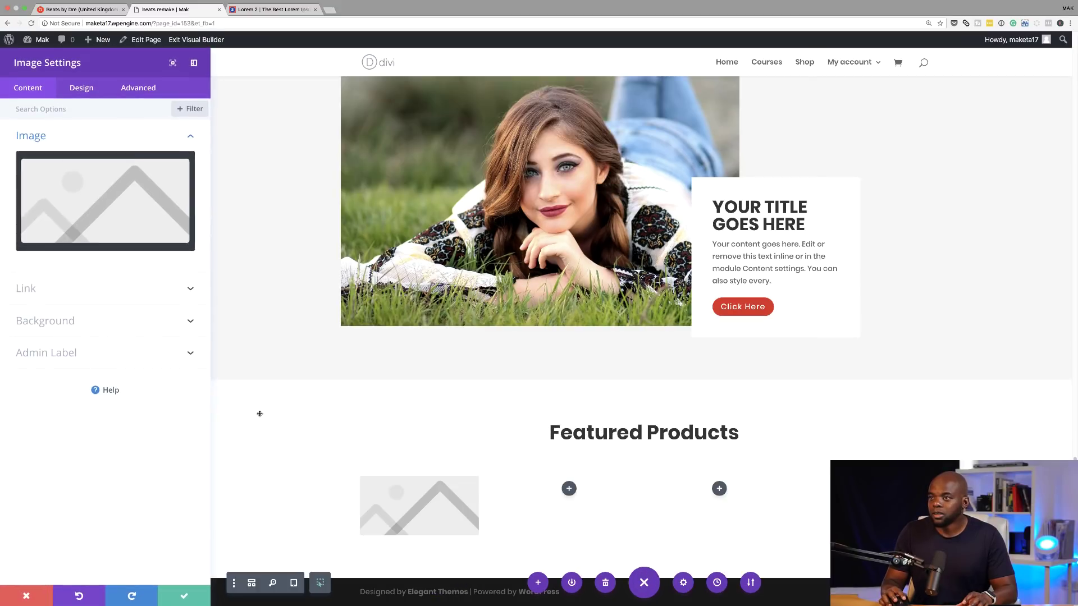
click(146, 214)
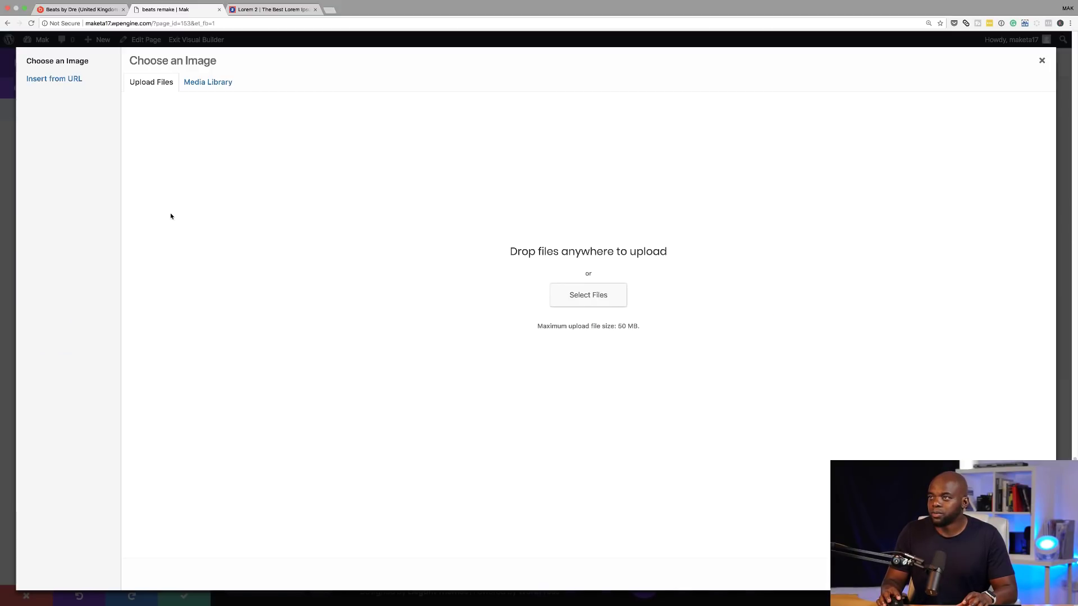
click(210, 85)
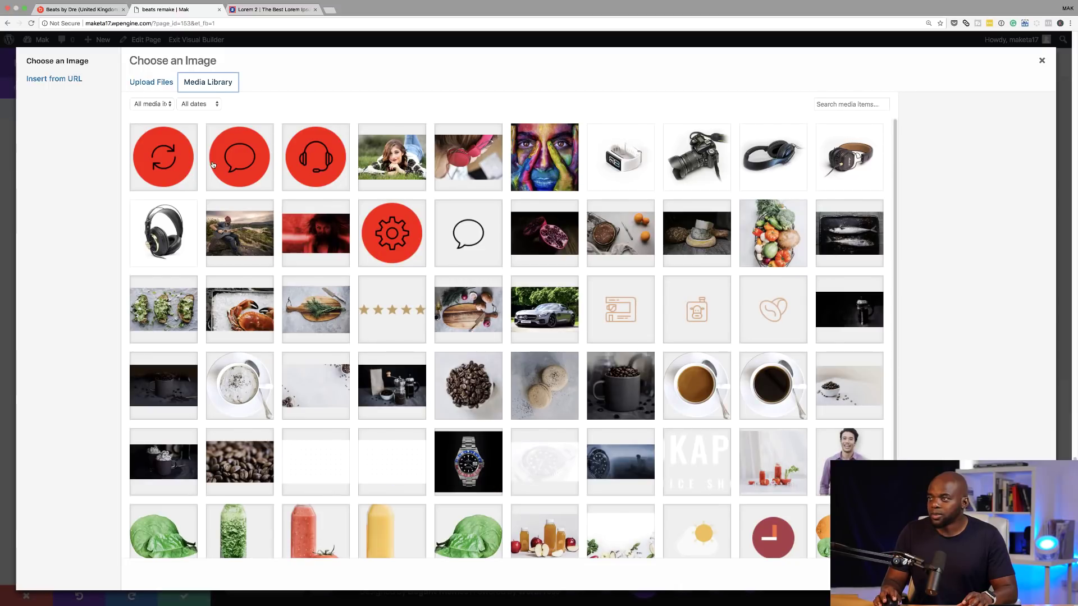
click(321, 151)
click(1015, 574)
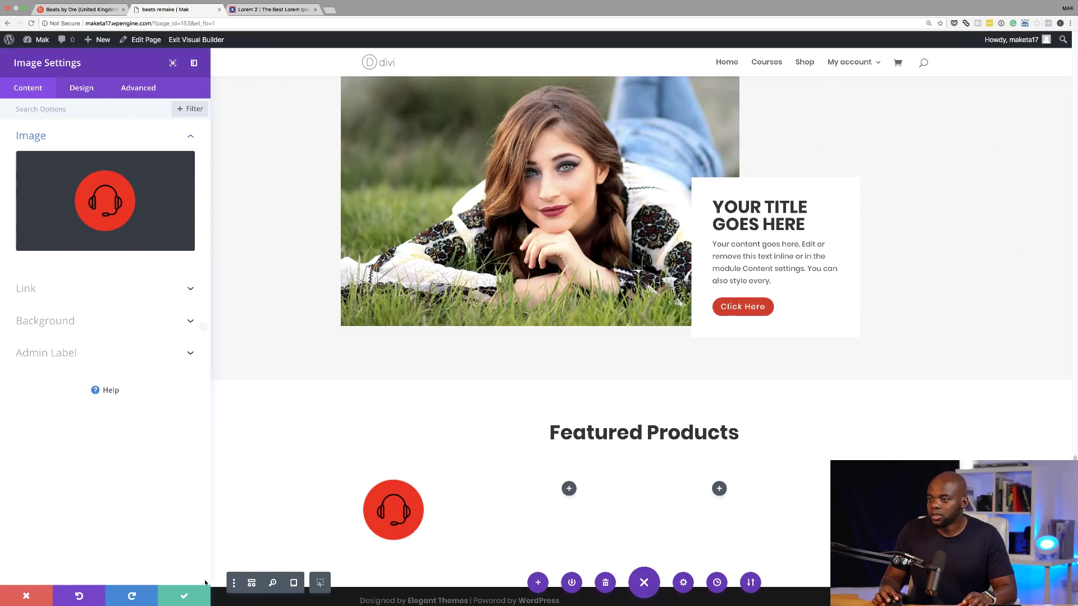
click(184, 598)
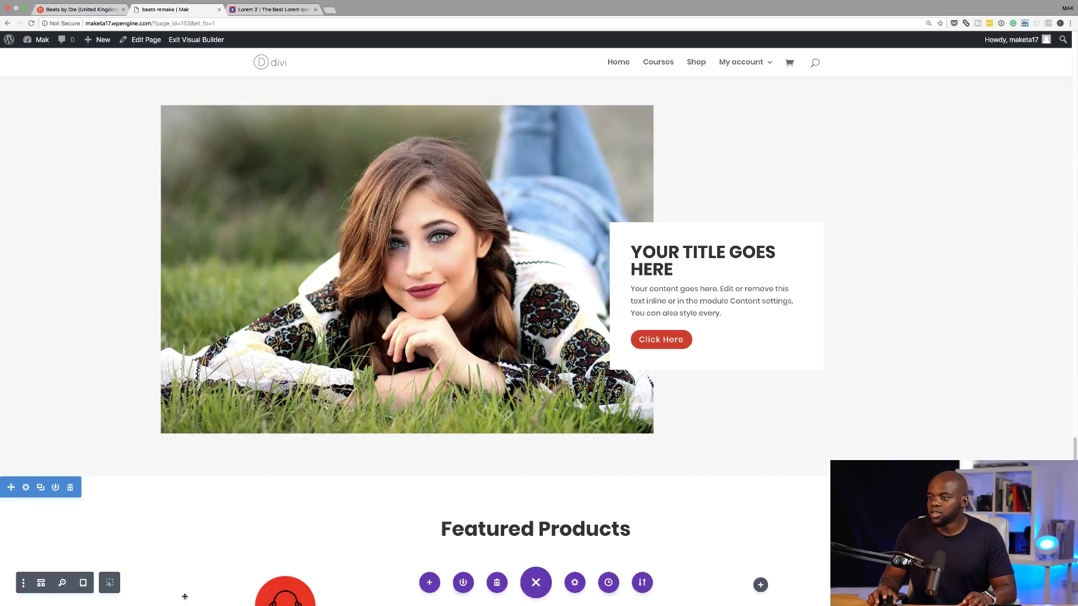
Step: Center the headset image, set its width to 50% and center the module in its column
scroll(422, 458, down, 3)
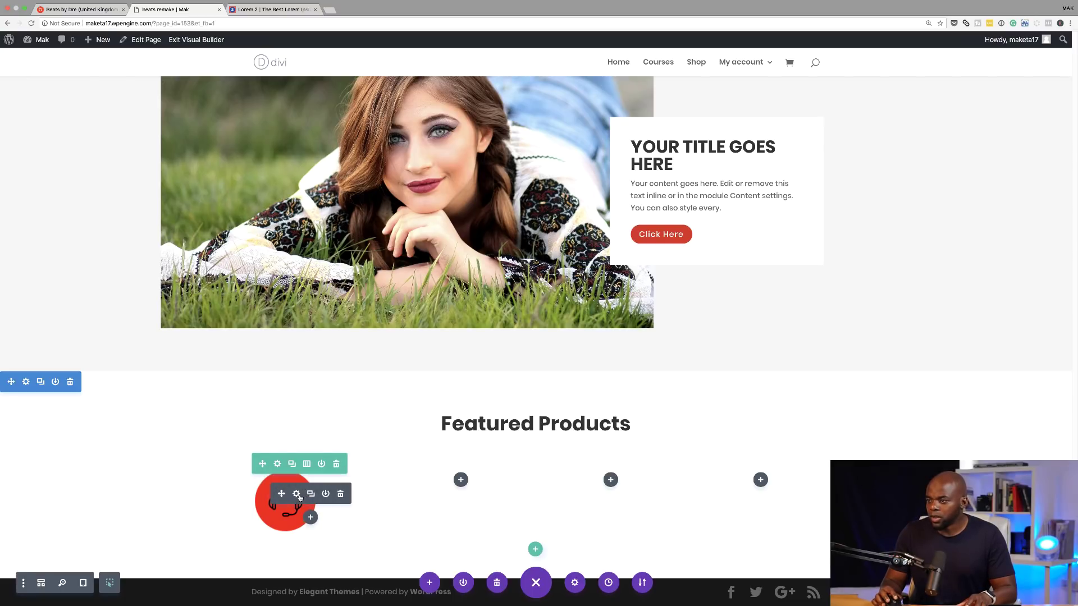
click(296, 494)
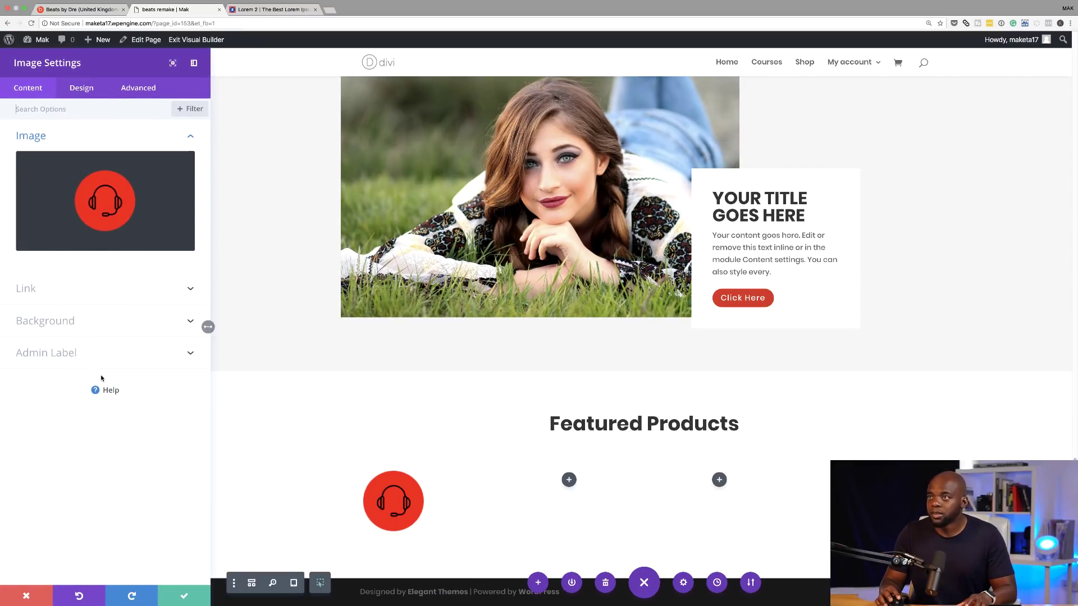
click(81, 90)
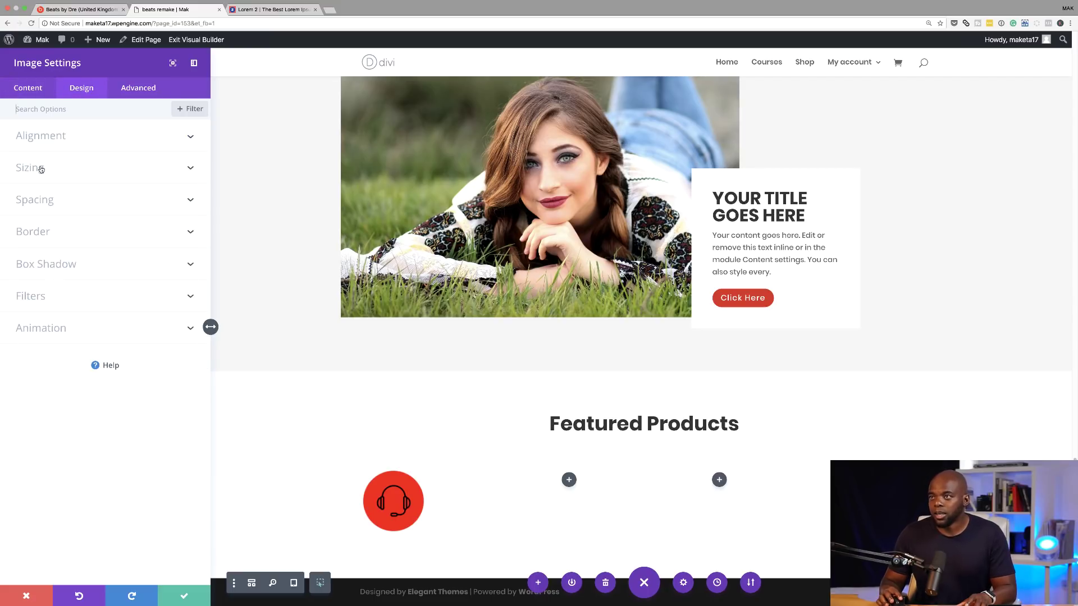
click(46, 145)
click(107, 177)
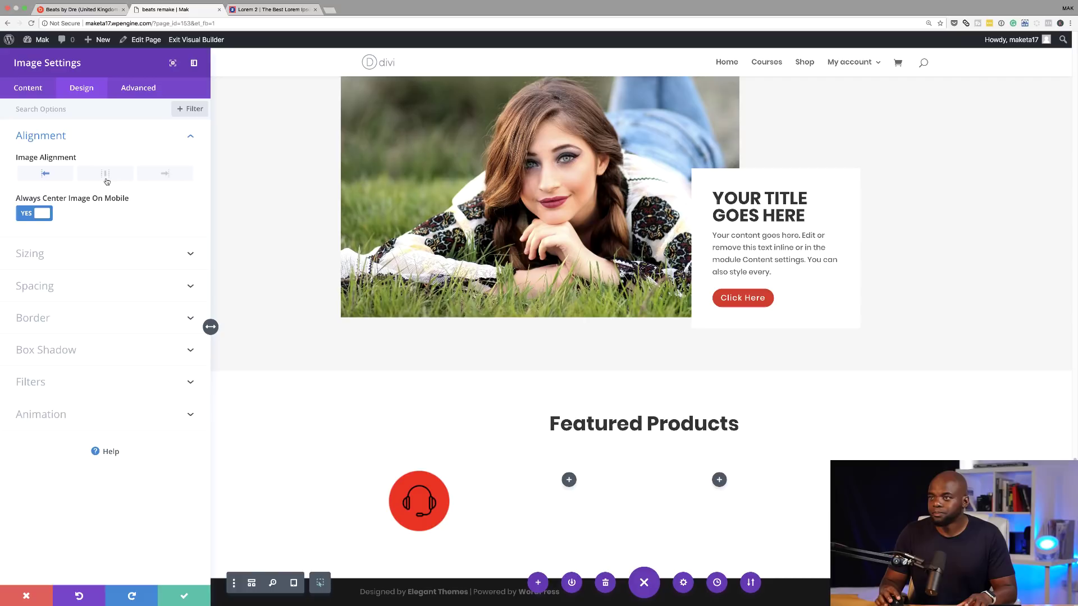
click(40, 248)
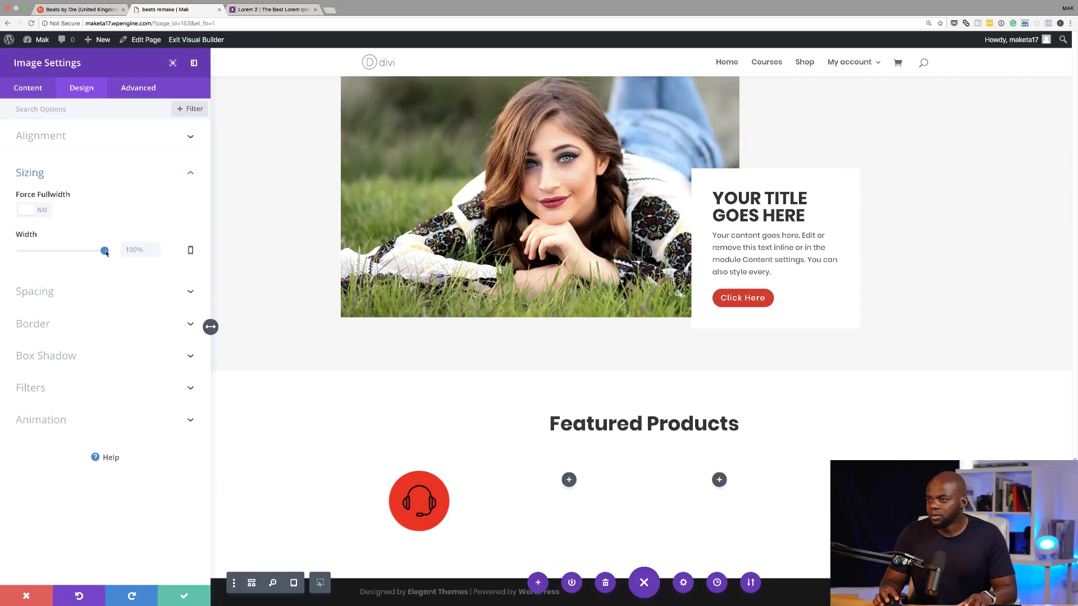
drag(105, 251, 94, 251)
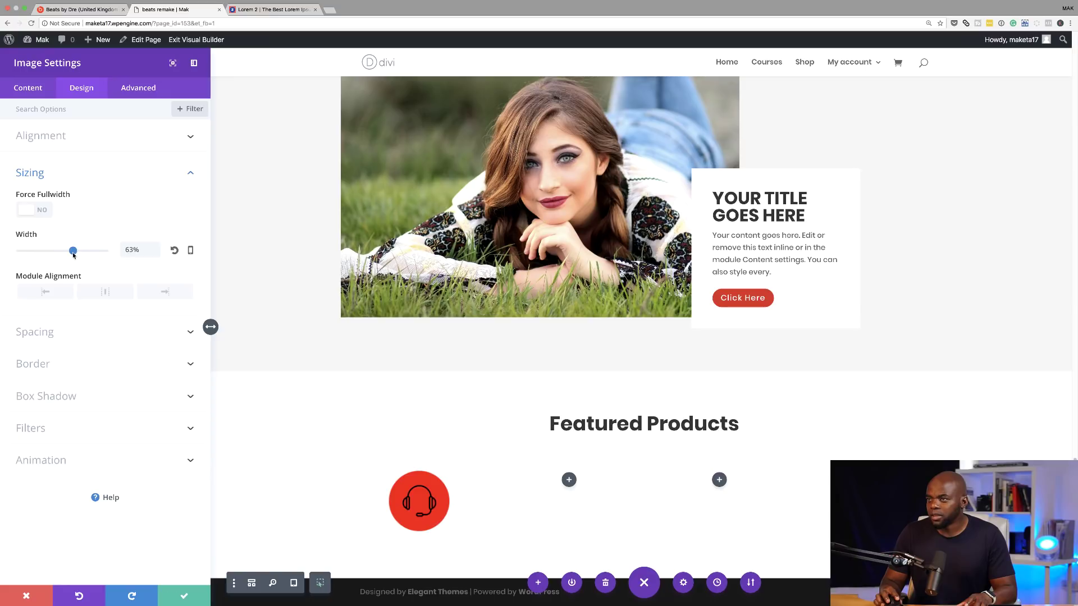
drag(63, 255, 62, 255)
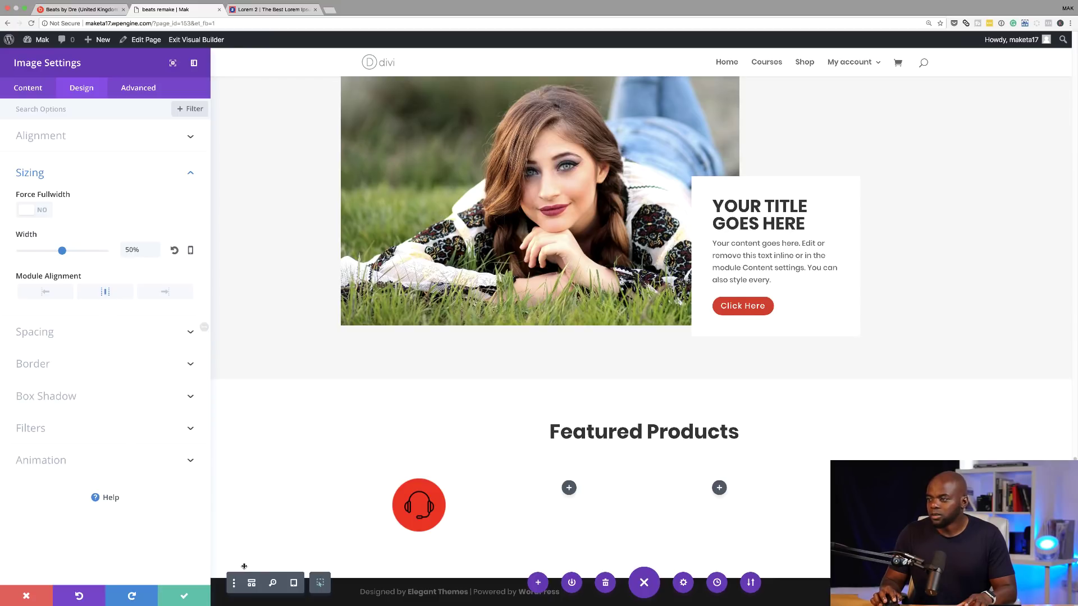
click(189, 596)
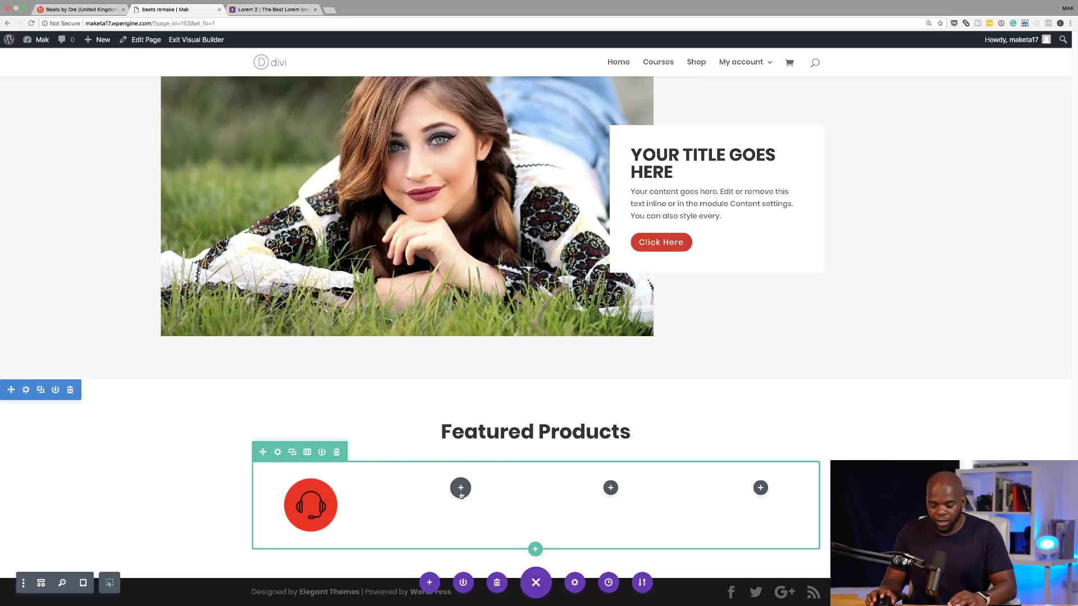
Step: Paste copies of the headset image module into the second, third and fourth columns of the row
key(super+v)
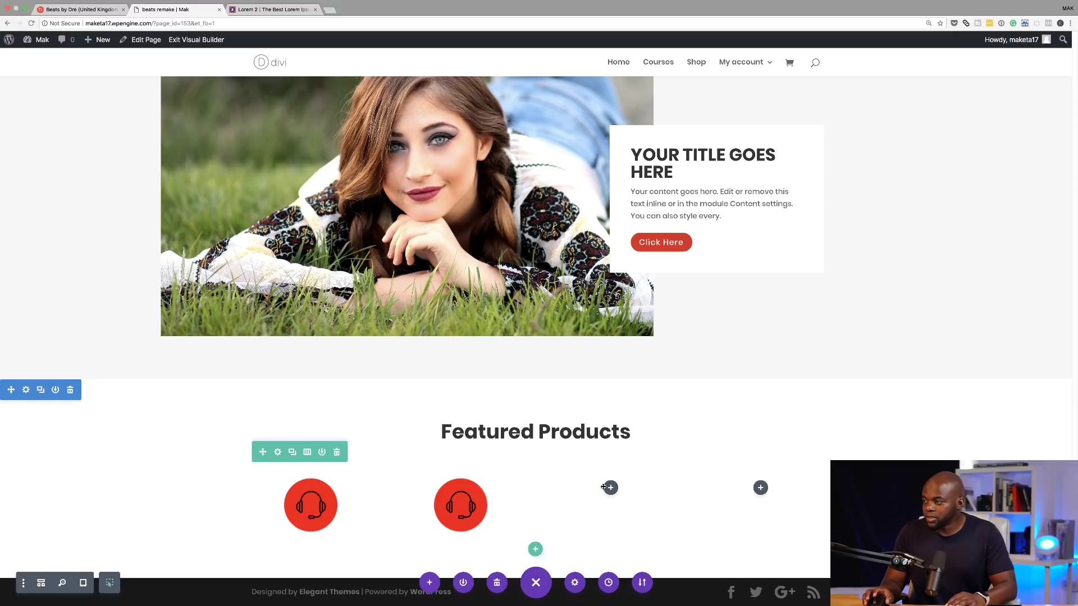
key(super+v)
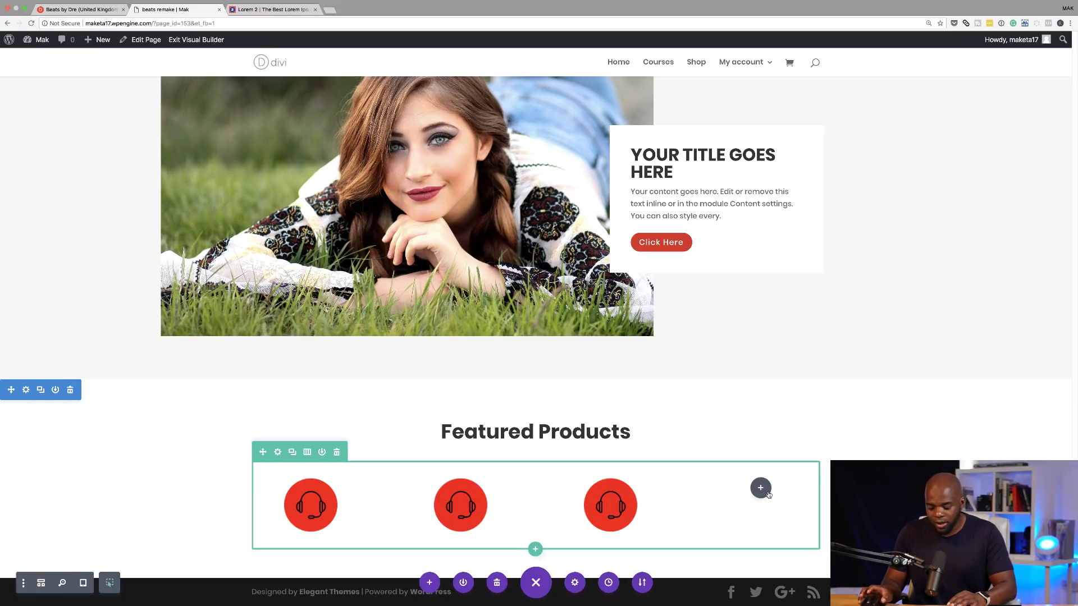
key(super+v)
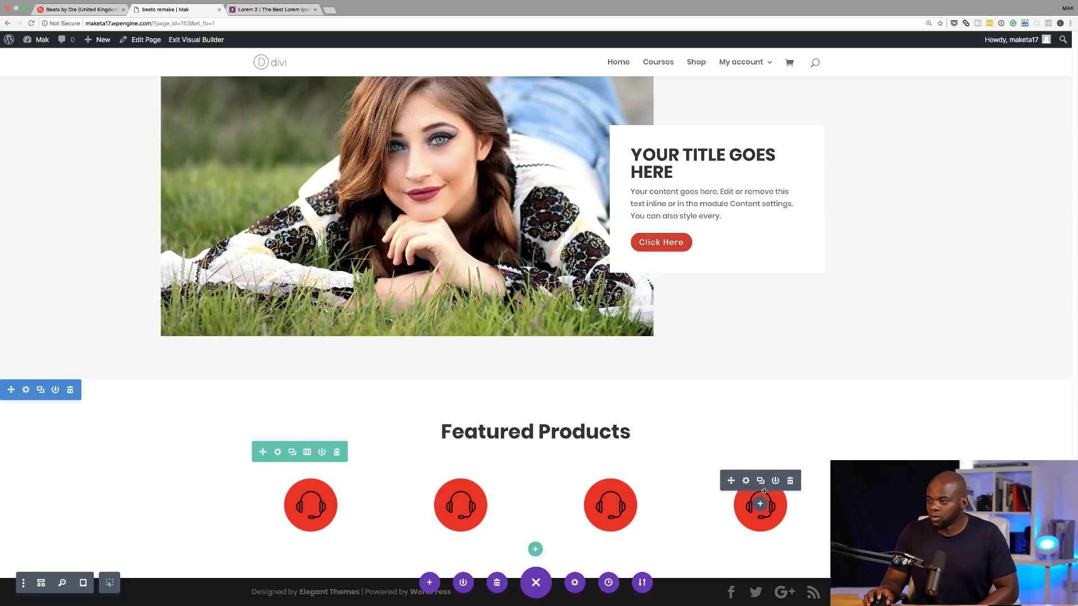
Step: Replace the image in the row's second column with the red circular-arrows icon (icon2.png) from the media library
mouse_move(471, 501)
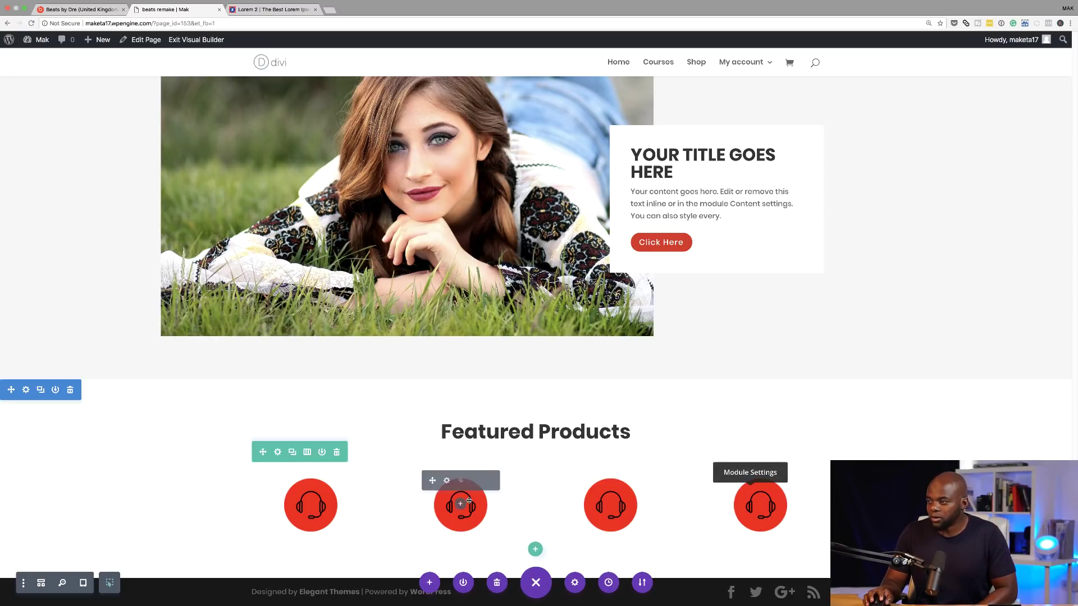
click(446, 481)
click(132, 190)
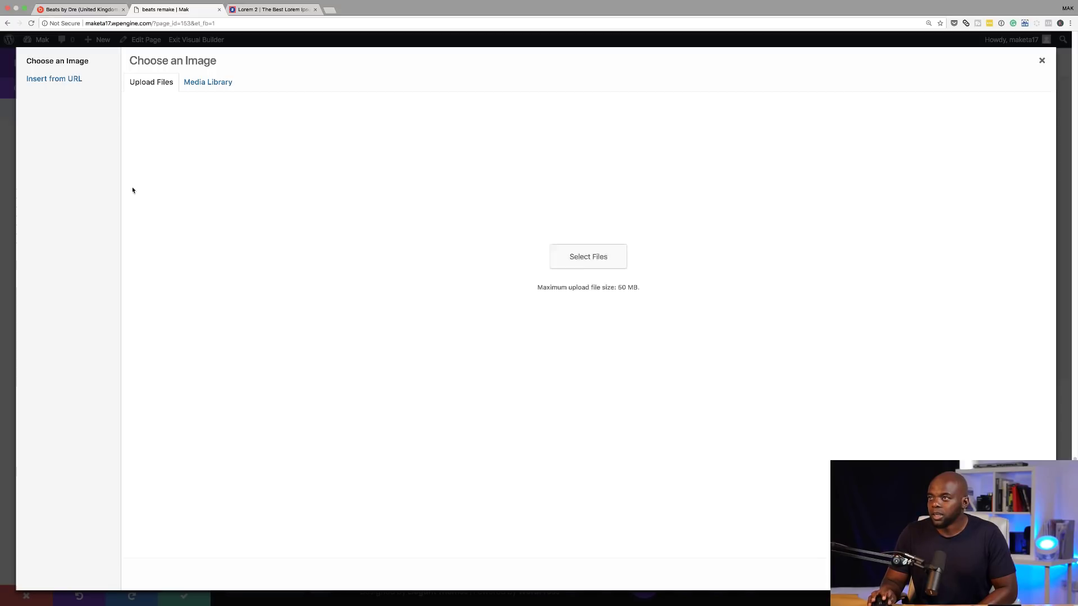
click(227, 84)
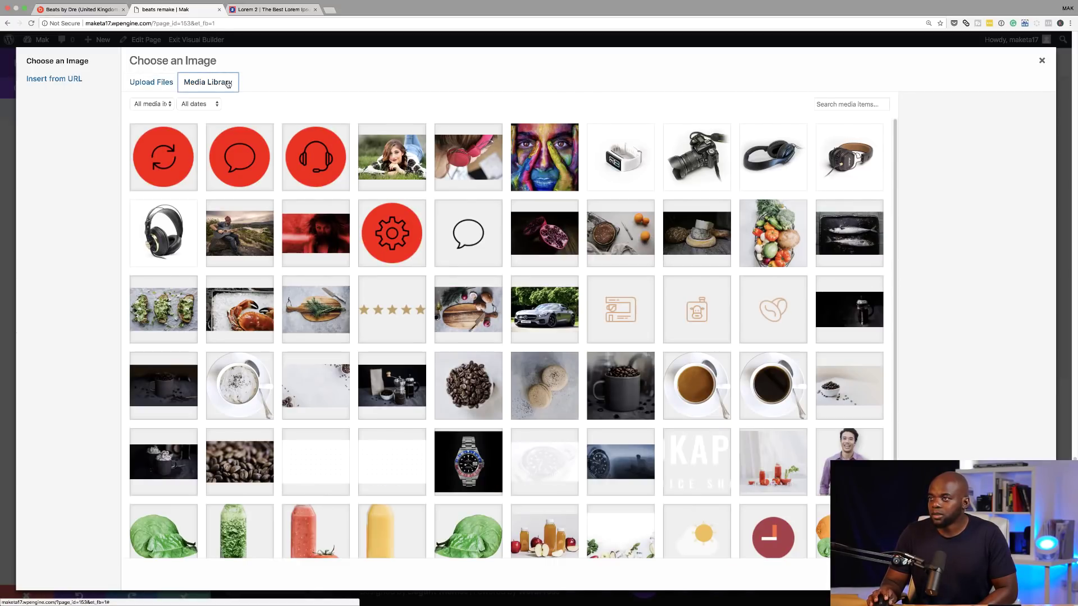
click(163, 157)
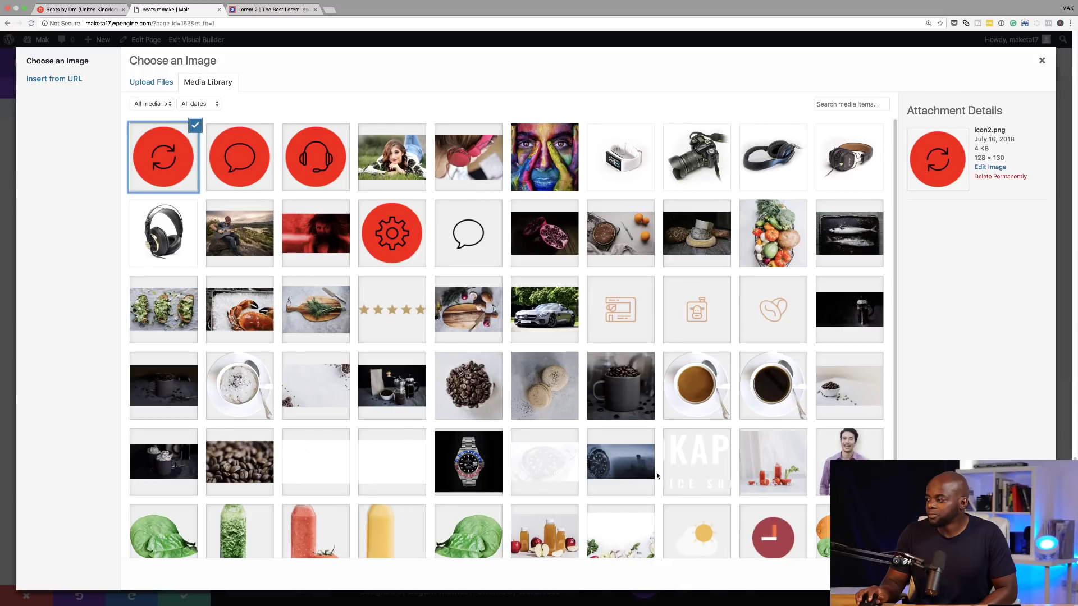
click(1019, 574)
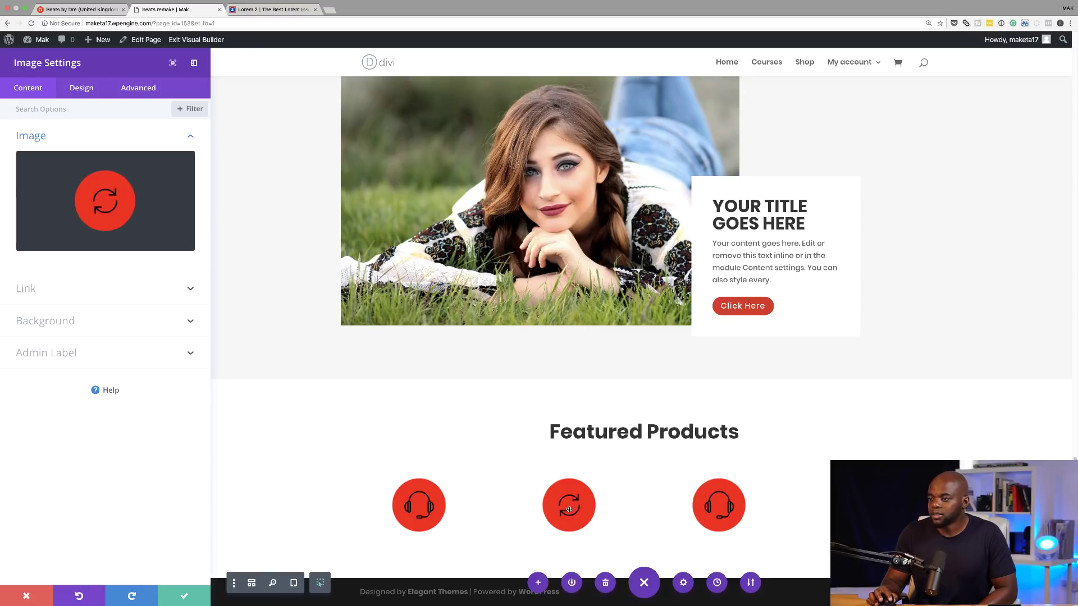
click(184, 600)
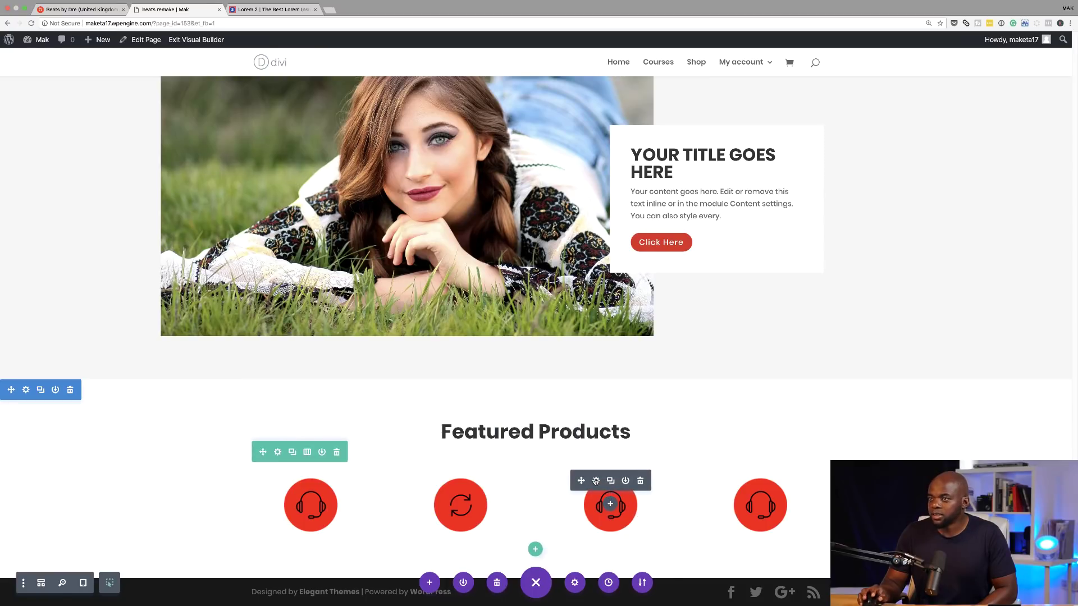
Step: Replace the image in the row's third column with the red speech-bubble icon from the media library
click(595, 481)
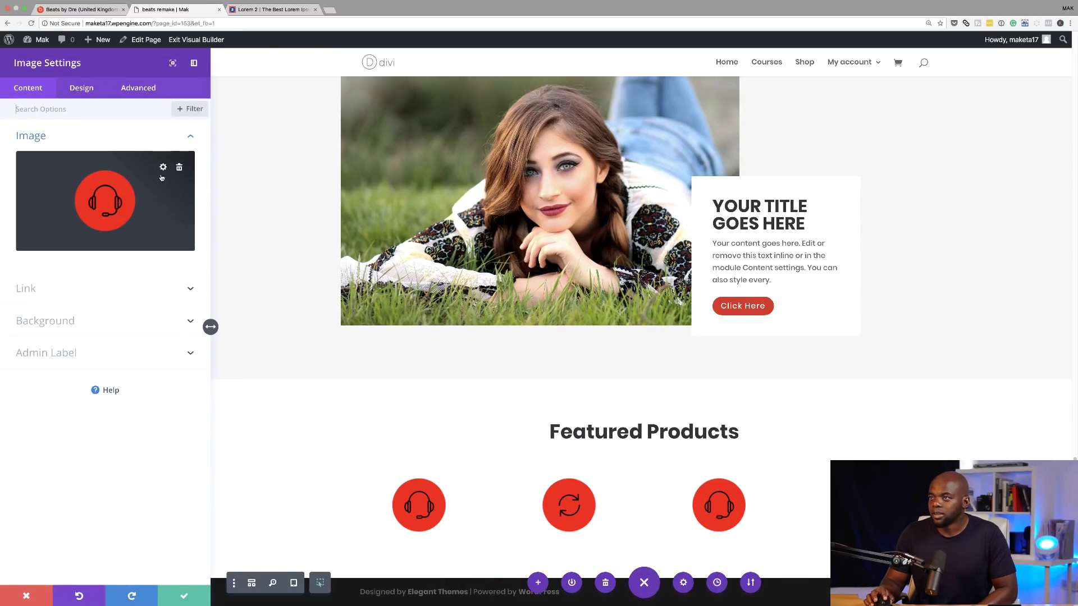
click(161, 178)
click(213, 88)
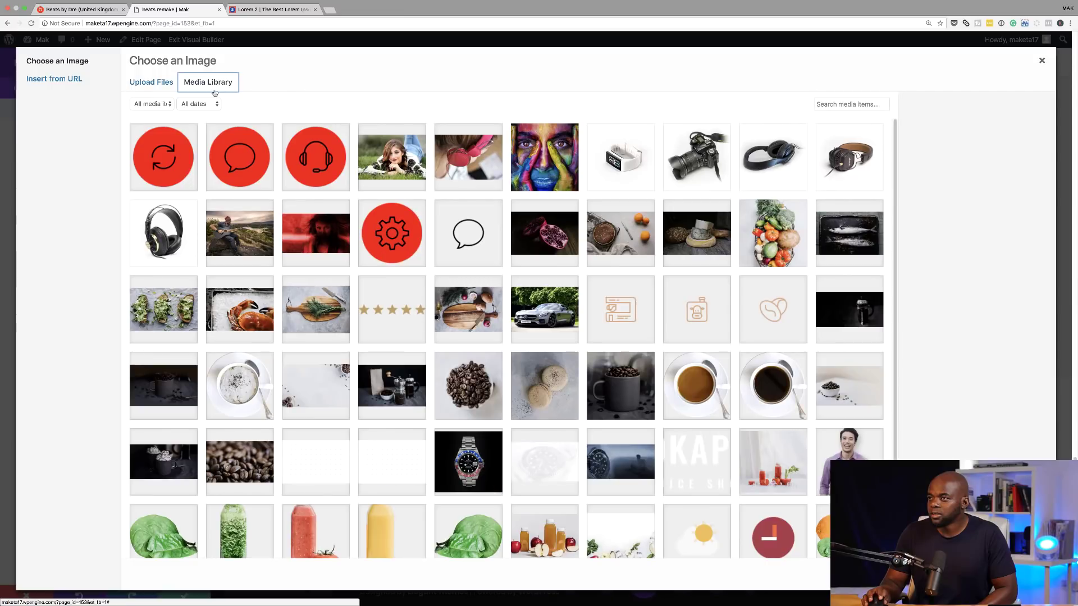
click(250, 167)
click(1015, 575)
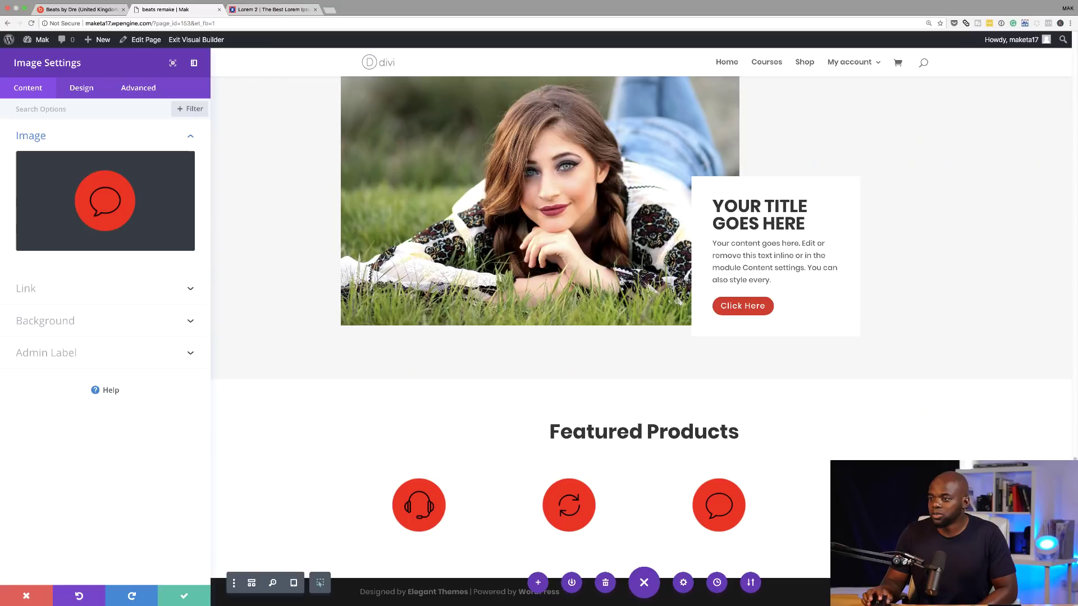
click(183, 593)
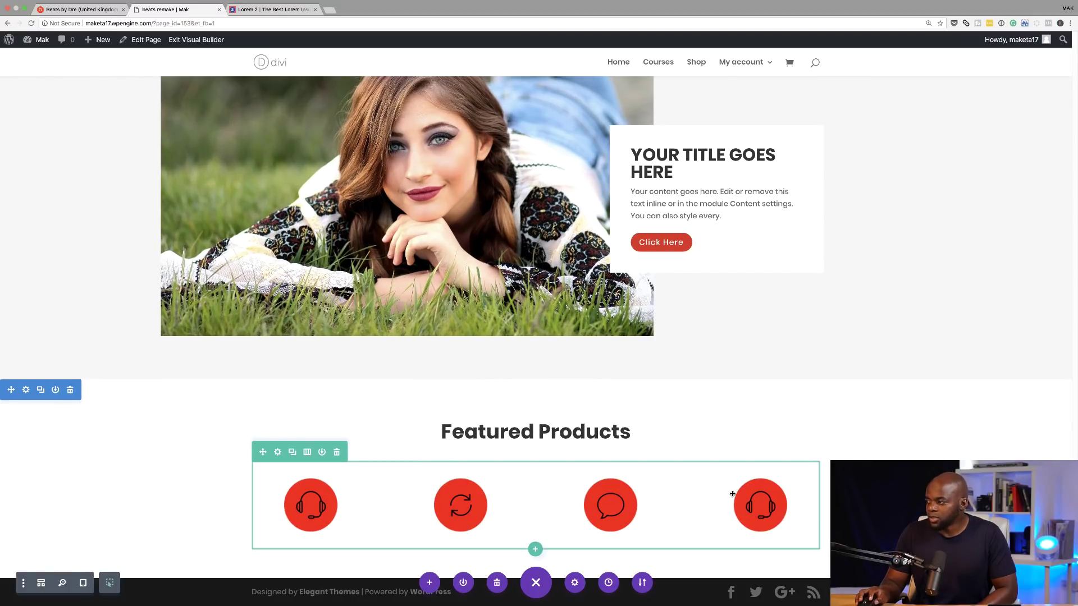
Step: Replace the image in the row's fourth column with the red gear icon (icon1.png) from the media library
click(746, 481)
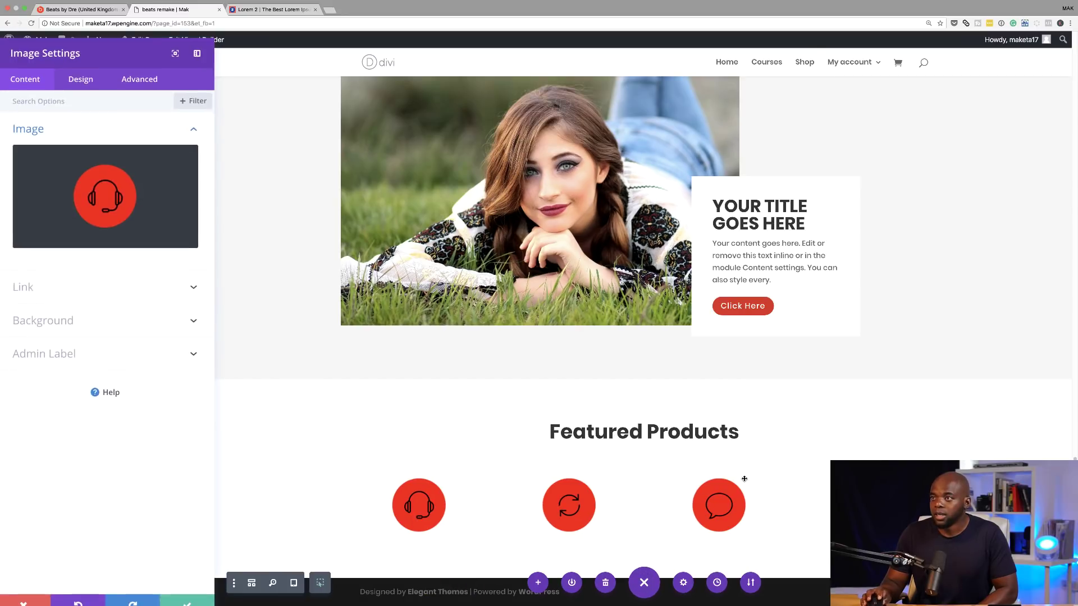
click(141, 183)
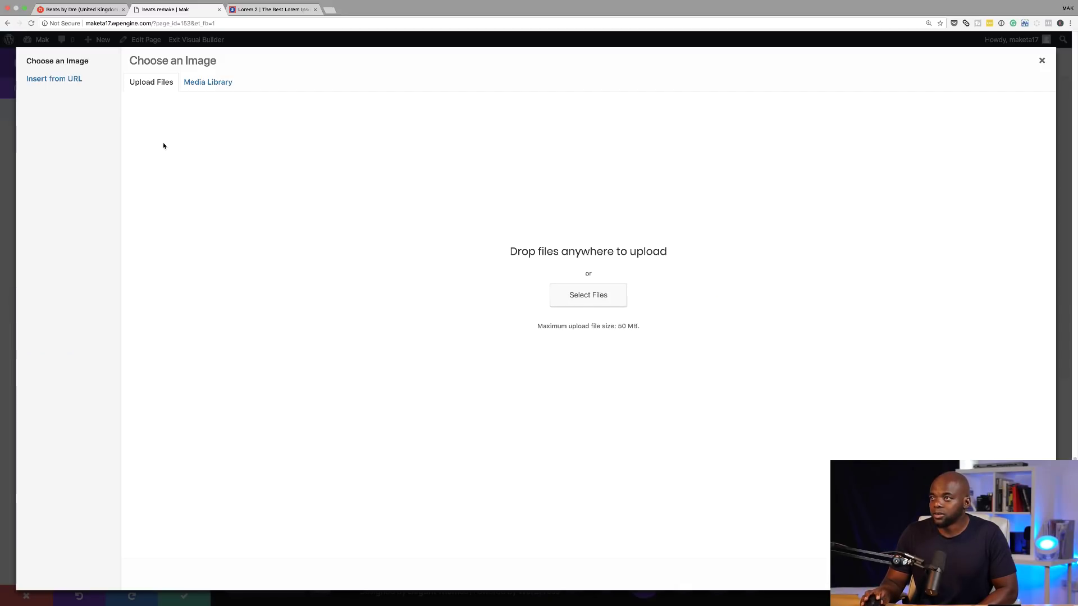
click(211, 82)
click(367, 226)
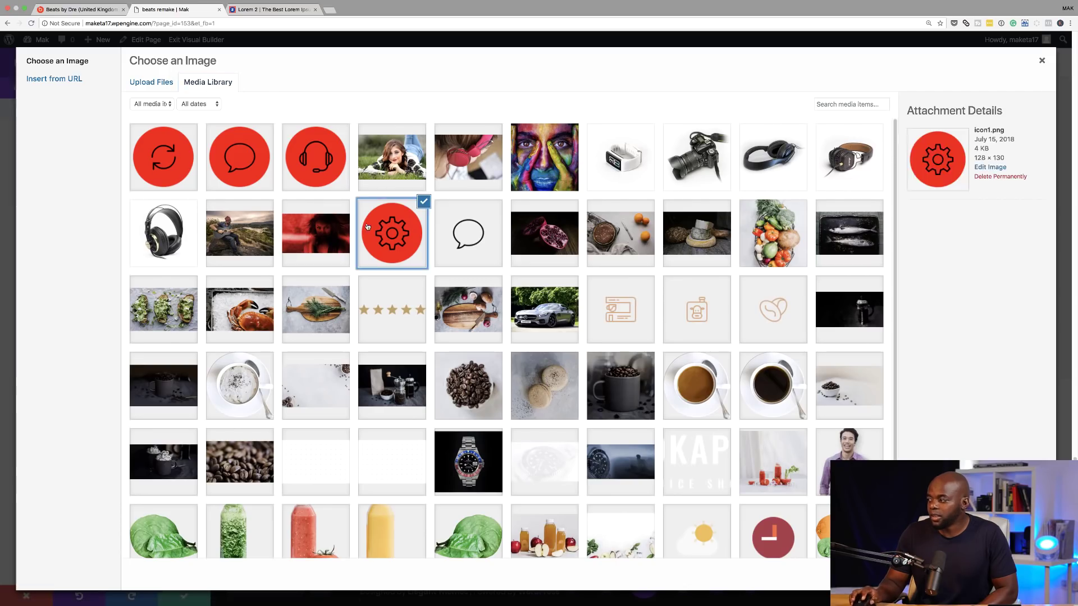
click(1016, 574)
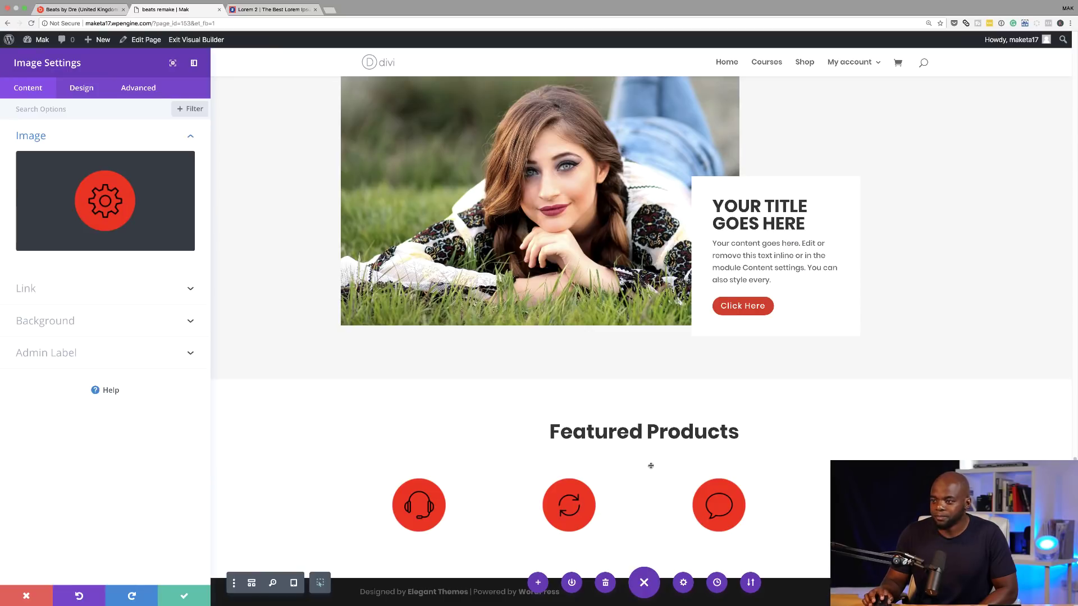
click(184, 597)
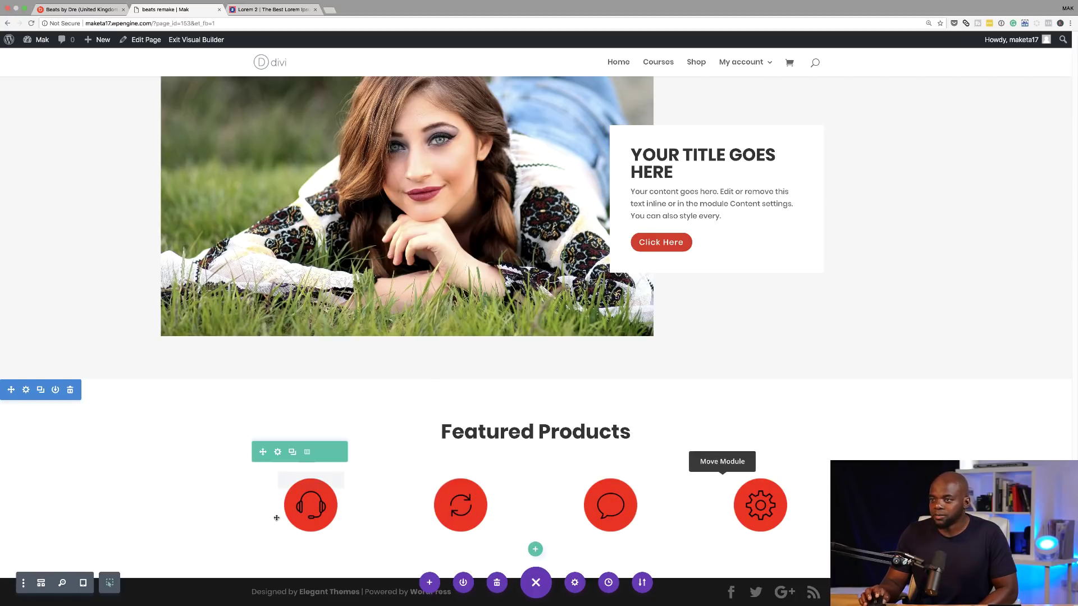
Step: Copy the section styles of the "MAKE IT POP." section and paste them onto the section holding the four icons
scroll(168, 466, up, 2)
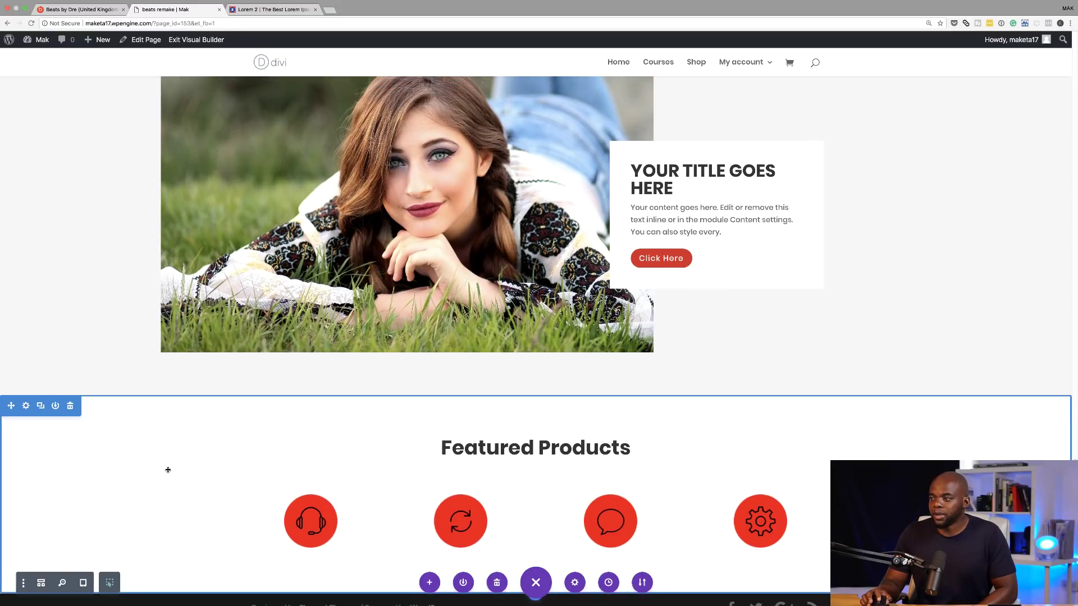
scroll(168, 470, down, 2)
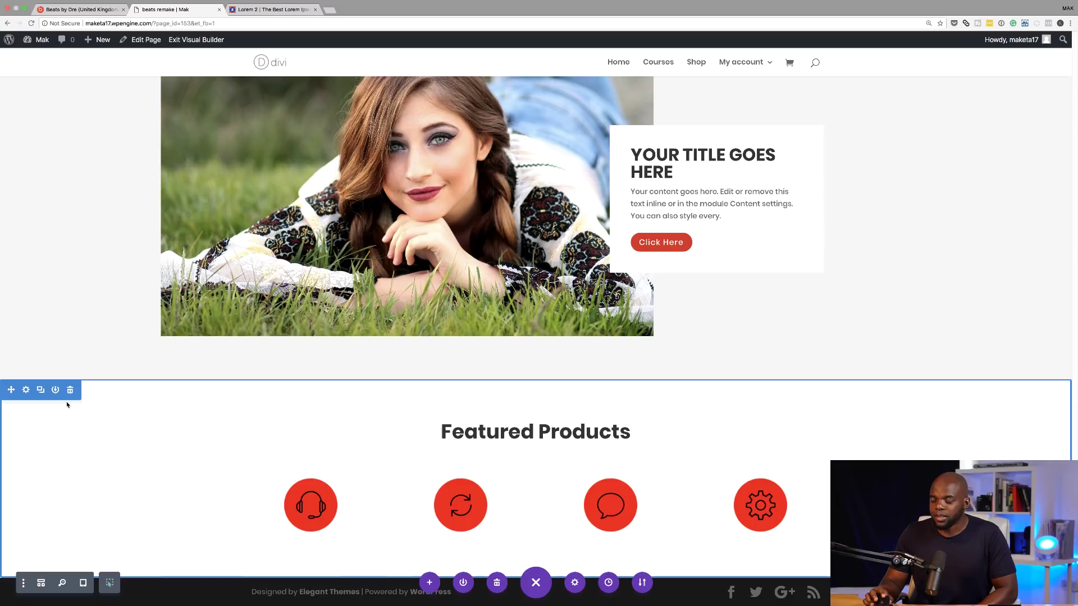
scroll(149, 443, up, 15)
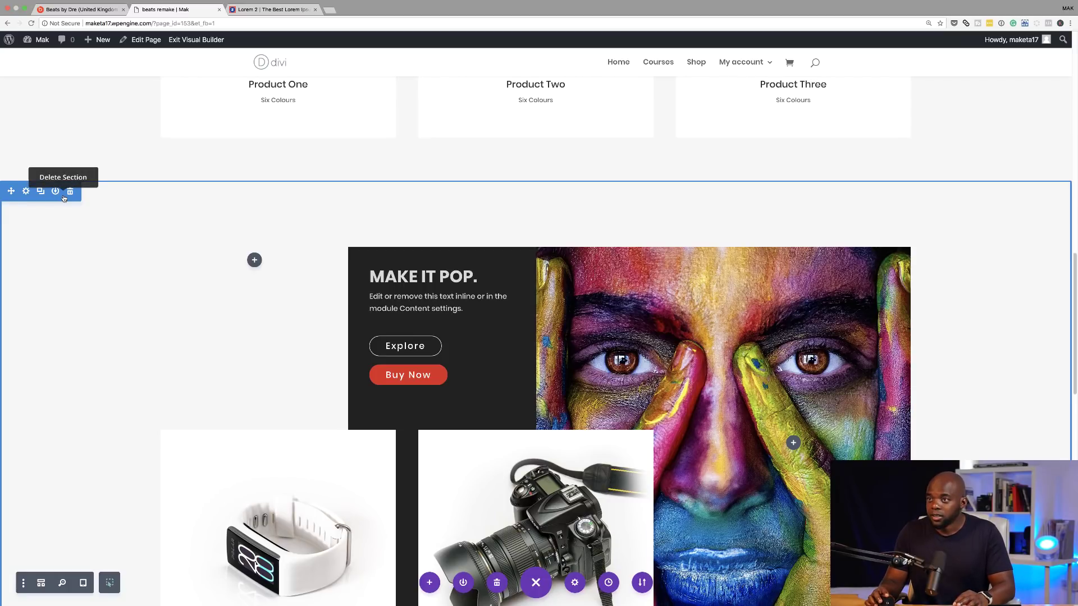
right_click(64, 197)
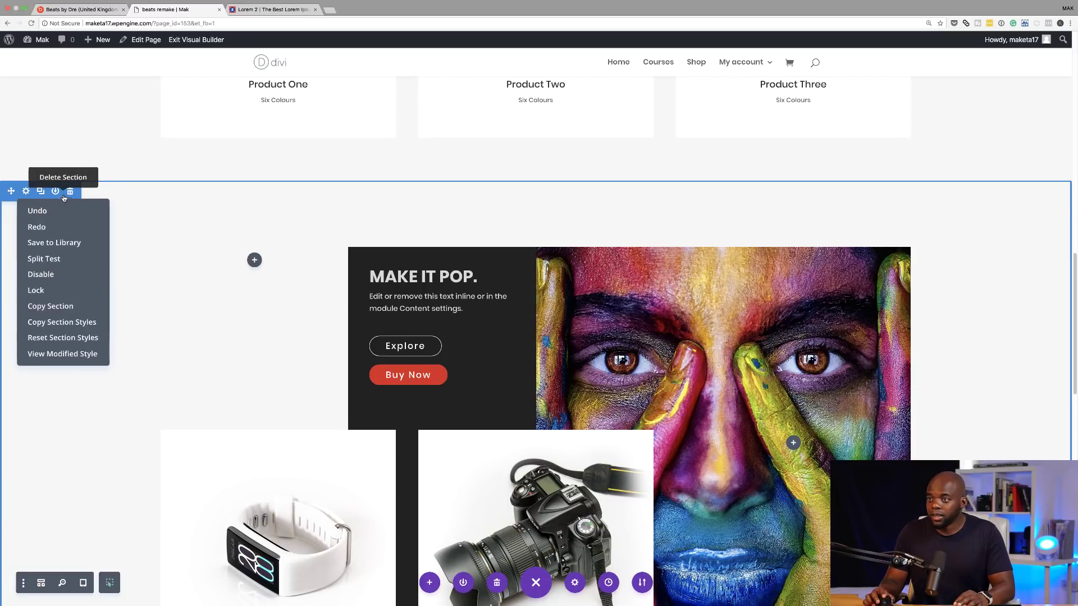
click(92, 324)
scroll(206, 389, down, 10)
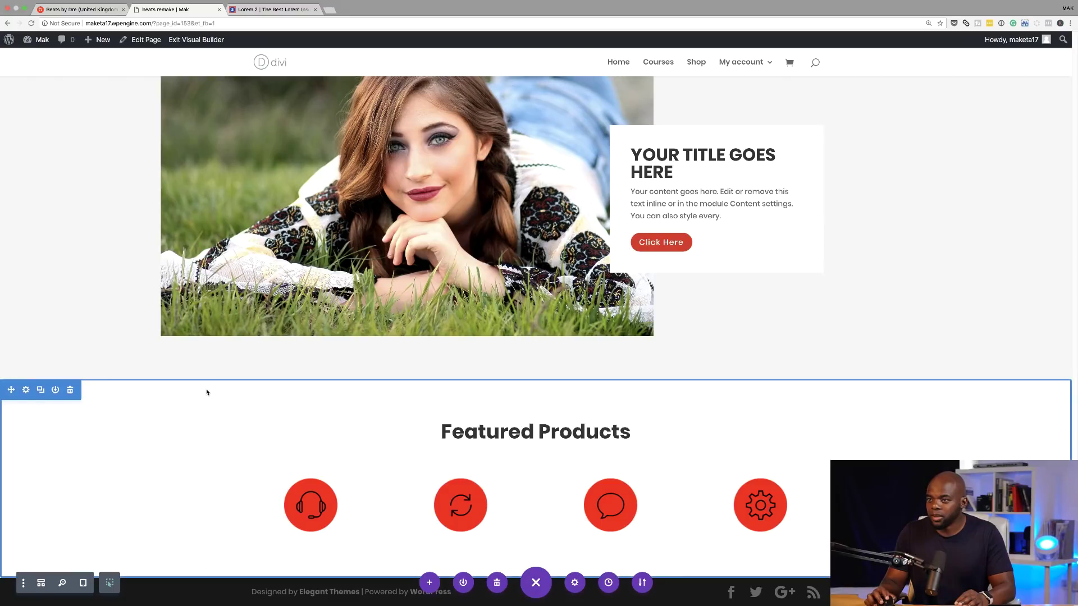
right_click(62, 397)
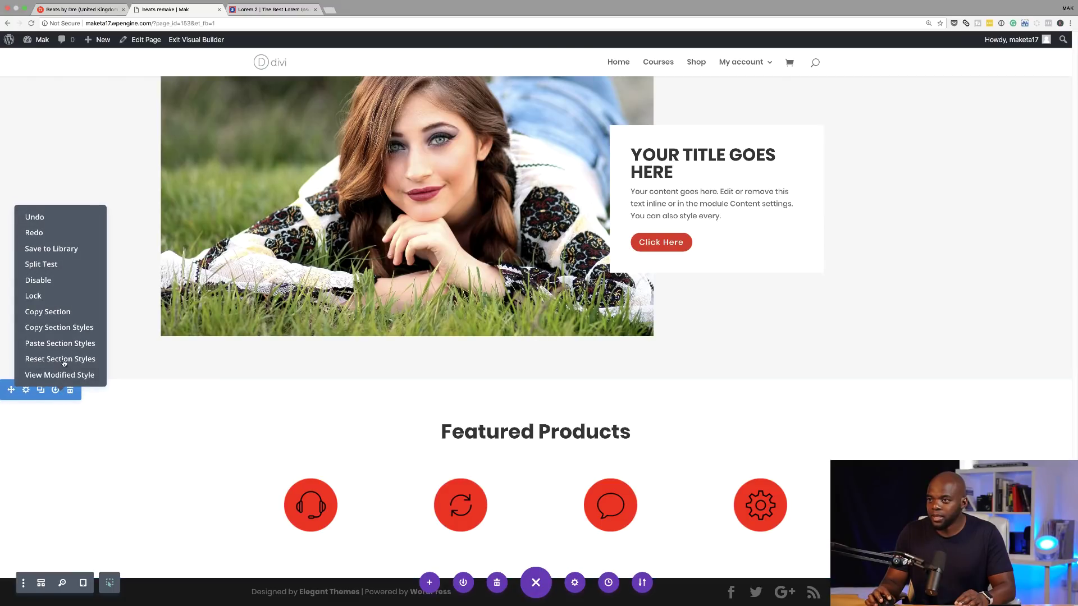
click(62, 344)
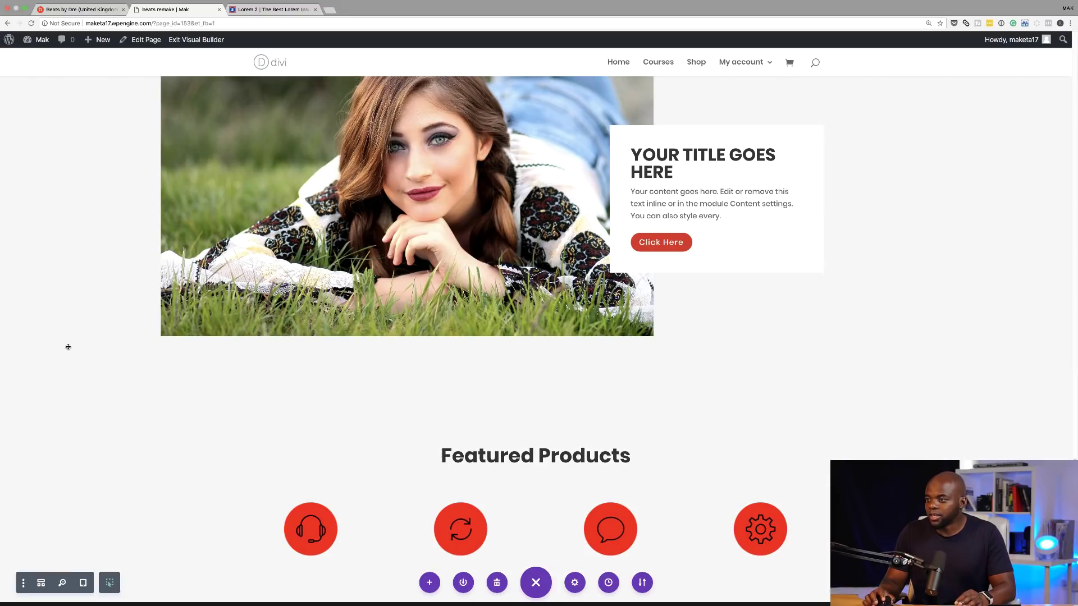
scroll(138, 402, down, 1)
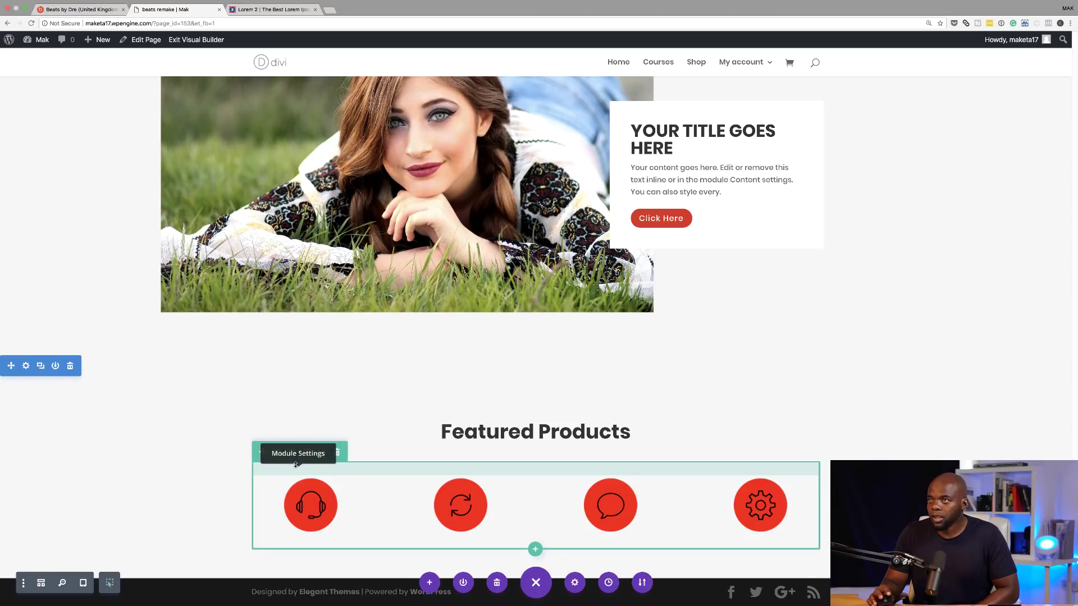
Step: Give the four-icon row a white #ffffff background, modelled on the Beats site's Product Support section
click(93, 10)
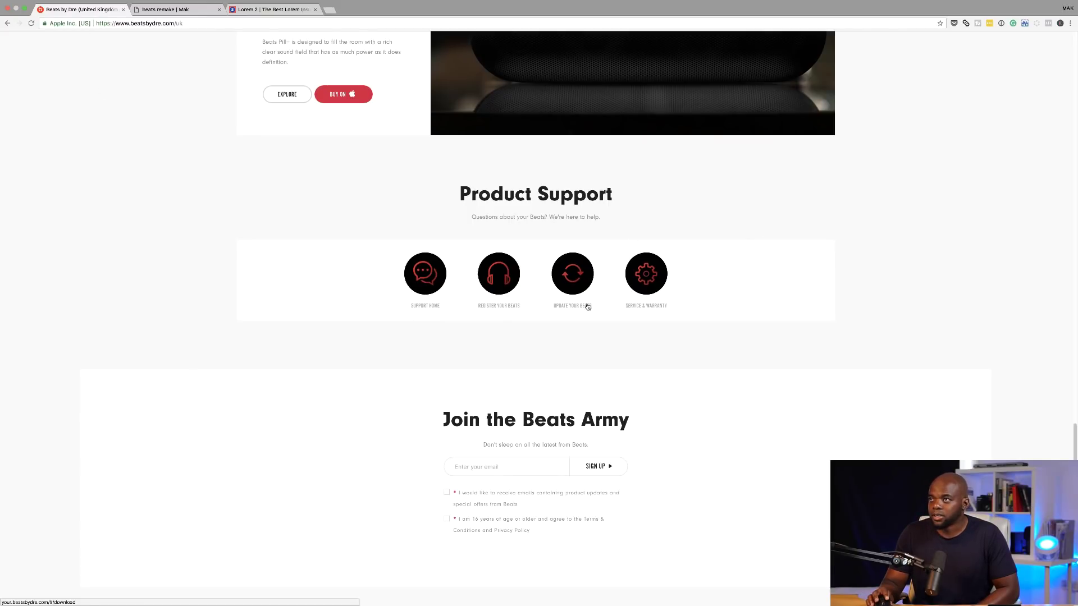
click(161, 10)
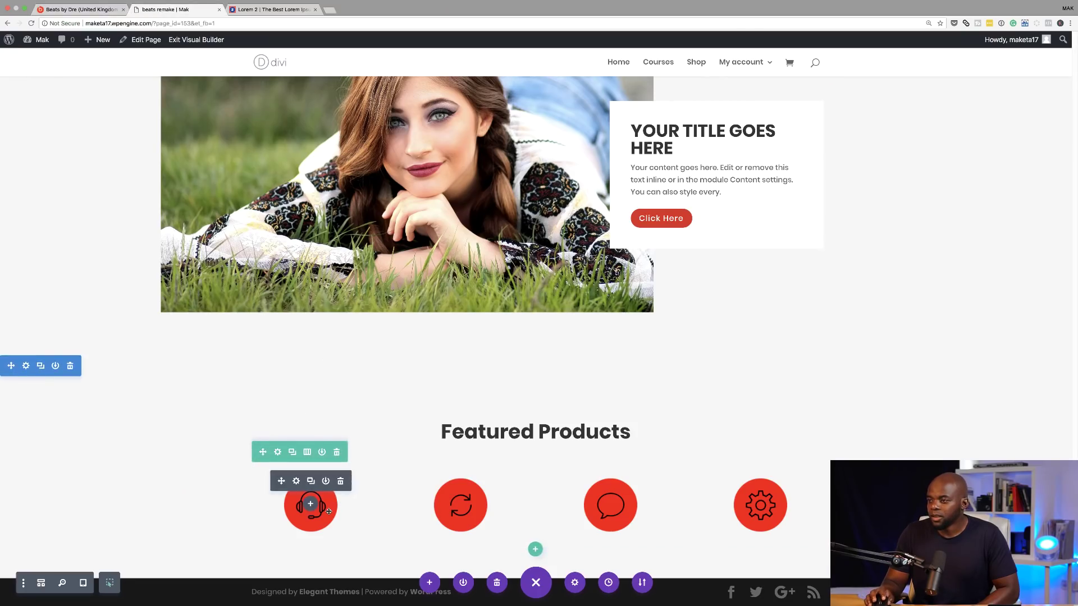
click(278, 453)
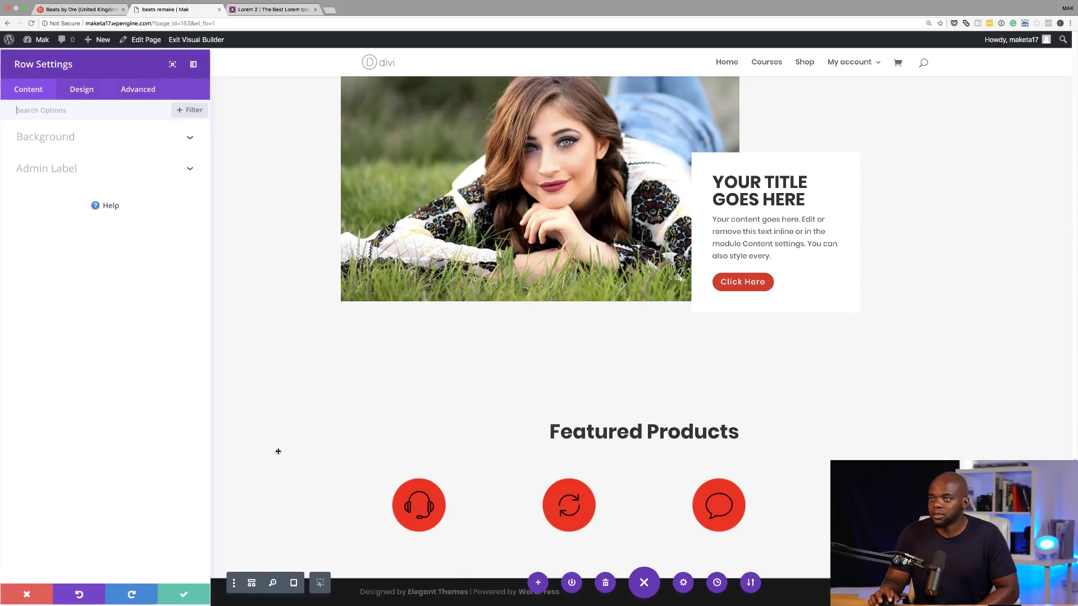
click(67, 139)
click(103, 226)
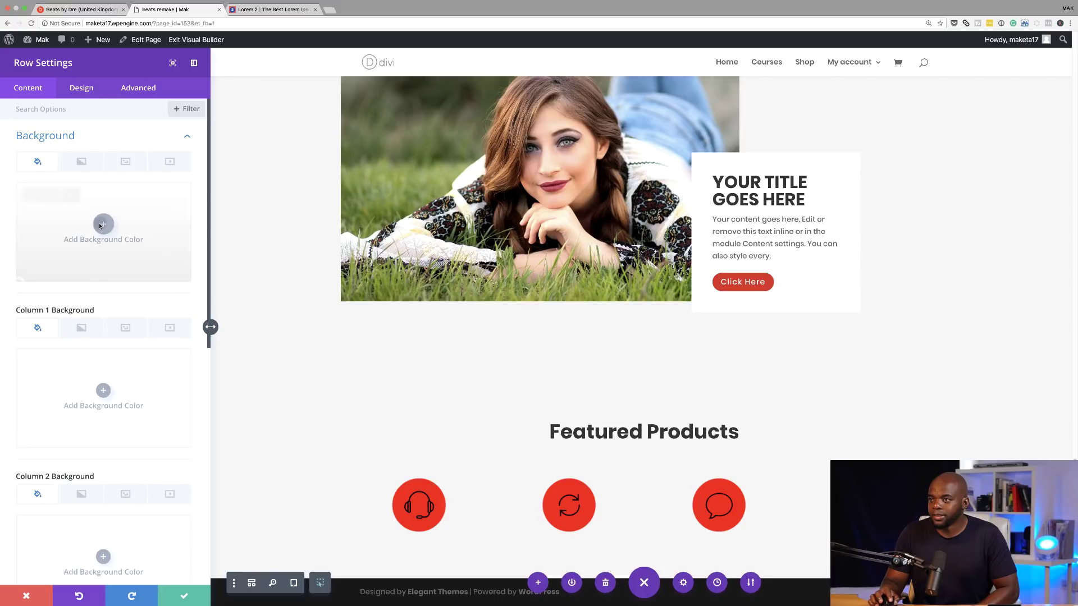
click(50, 284)
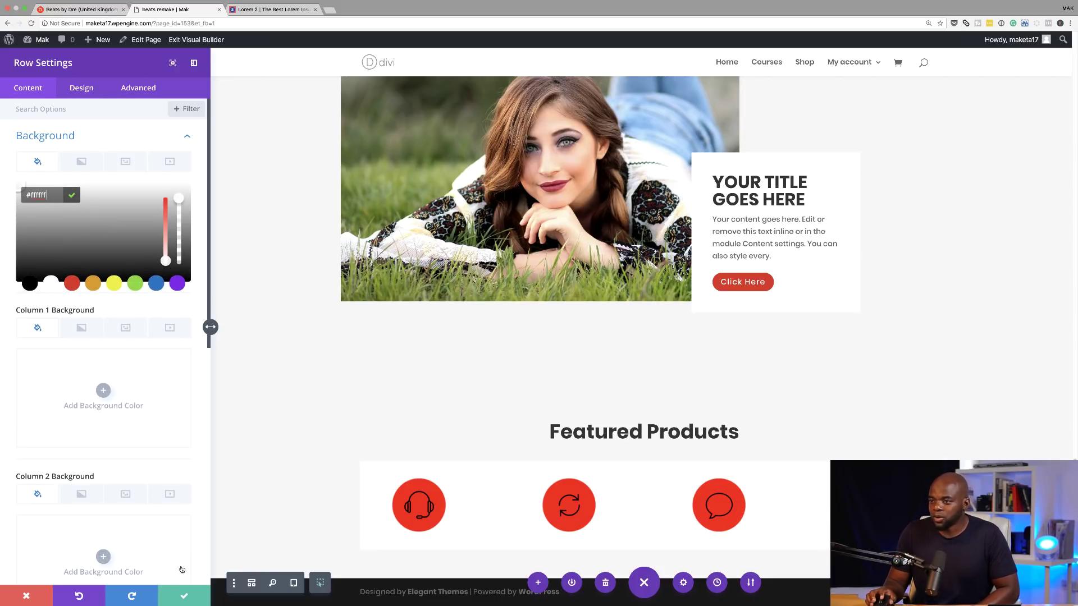
Step: Set the icon row's left and right custom padding to 10% and save the row settings
click(102, 119)
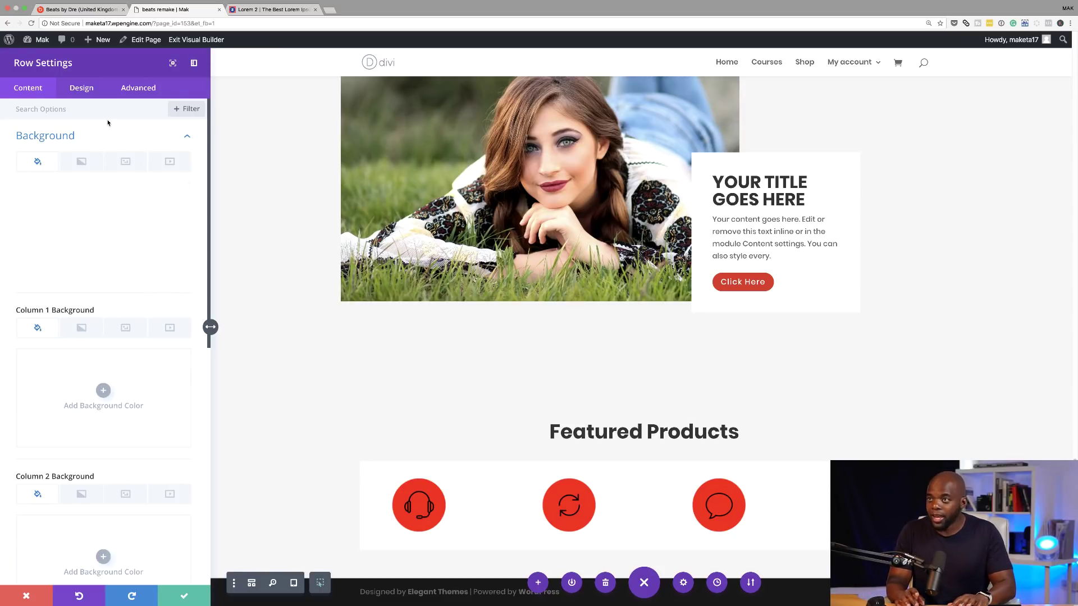
click(107, 110)
text(Padd)
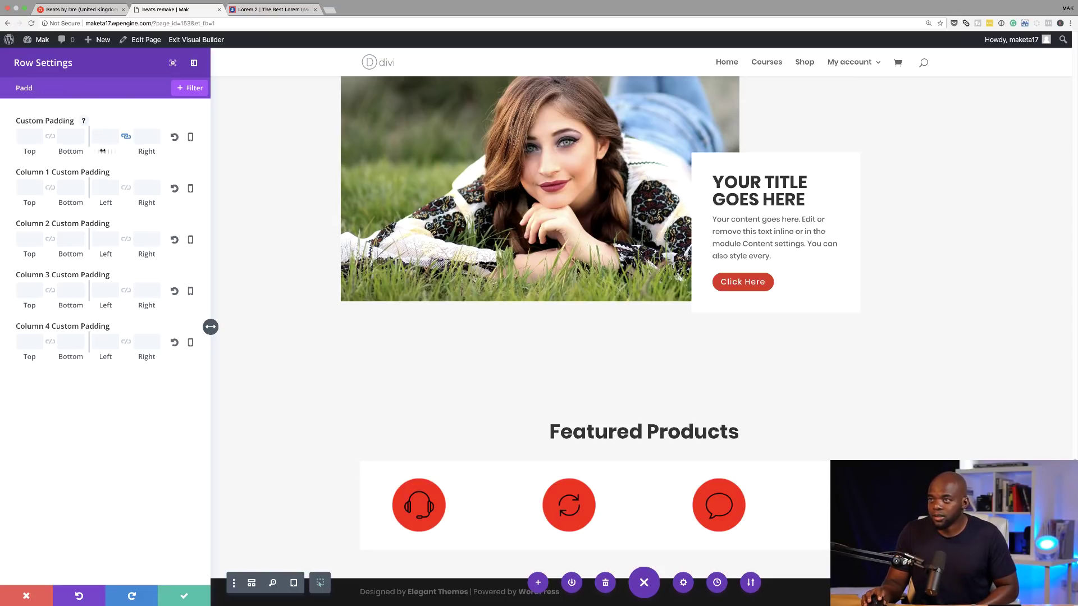
click(101, 134)
text(10%)
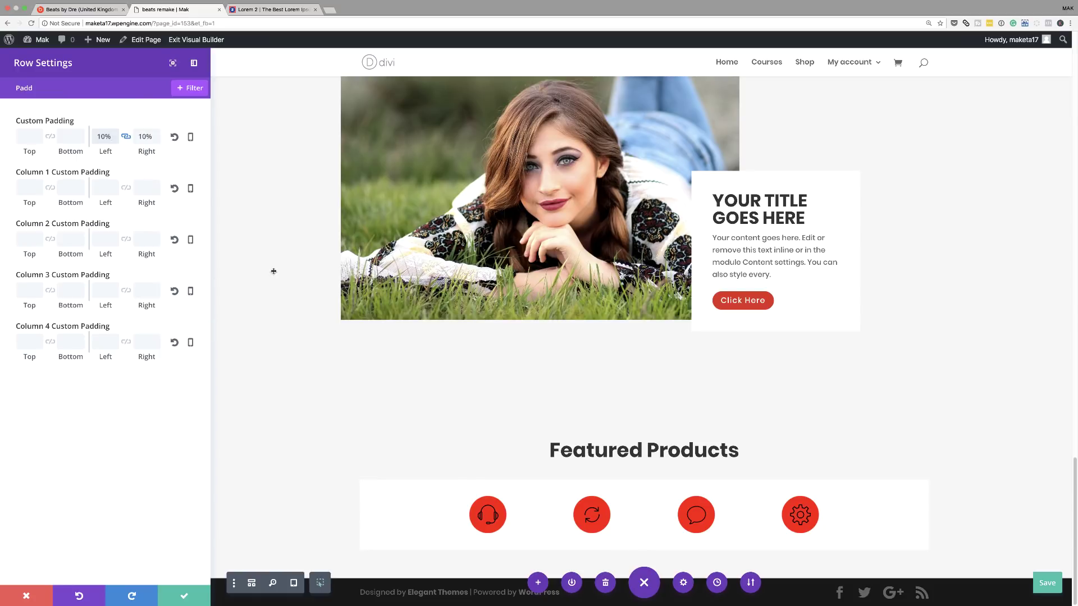
click(191, 137)
click(183, 599)
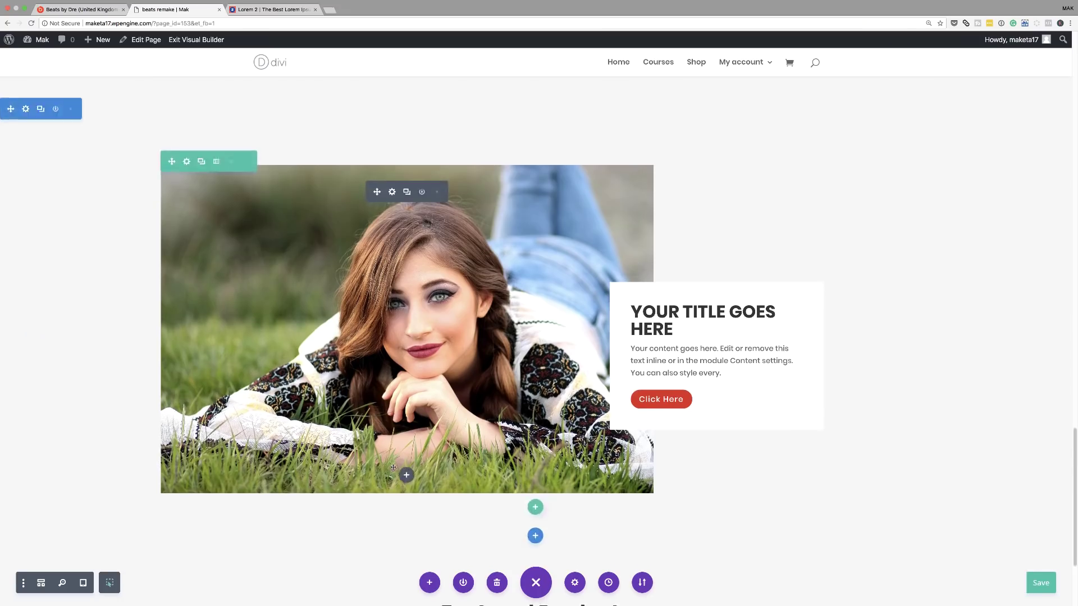
Step: Add a Text module beneath the headset icon in the first column with the content "Support home"
scroll(393, 469, down, 3)
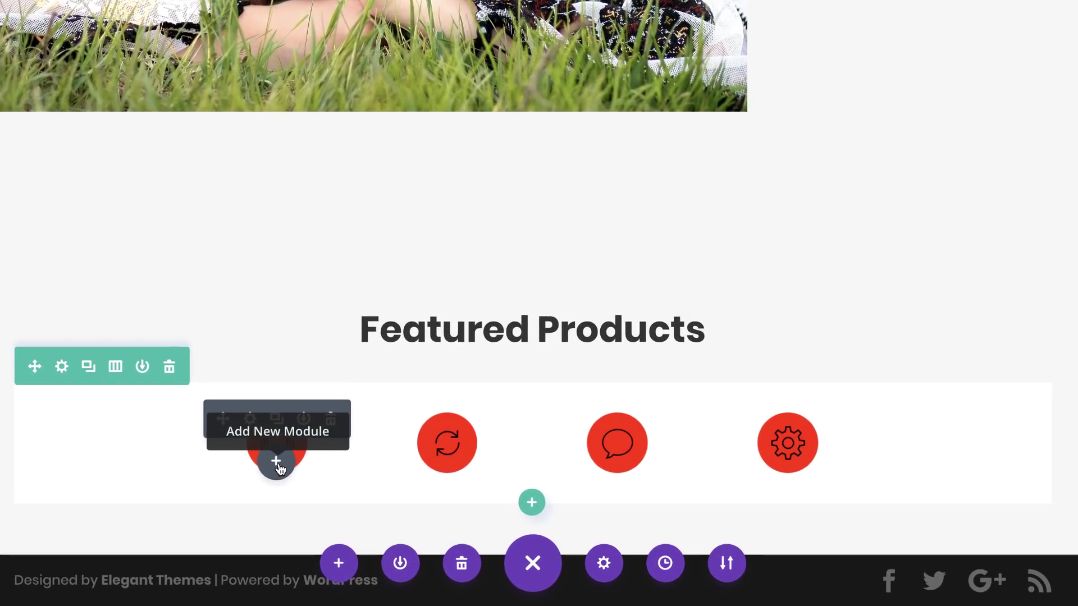
click(277, 463)
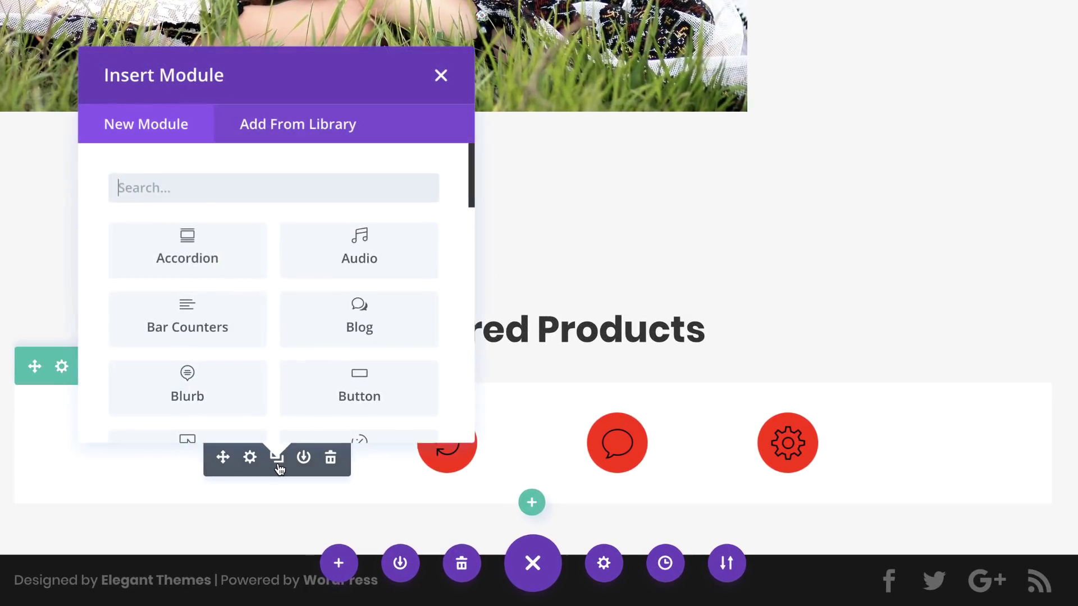
text(text)
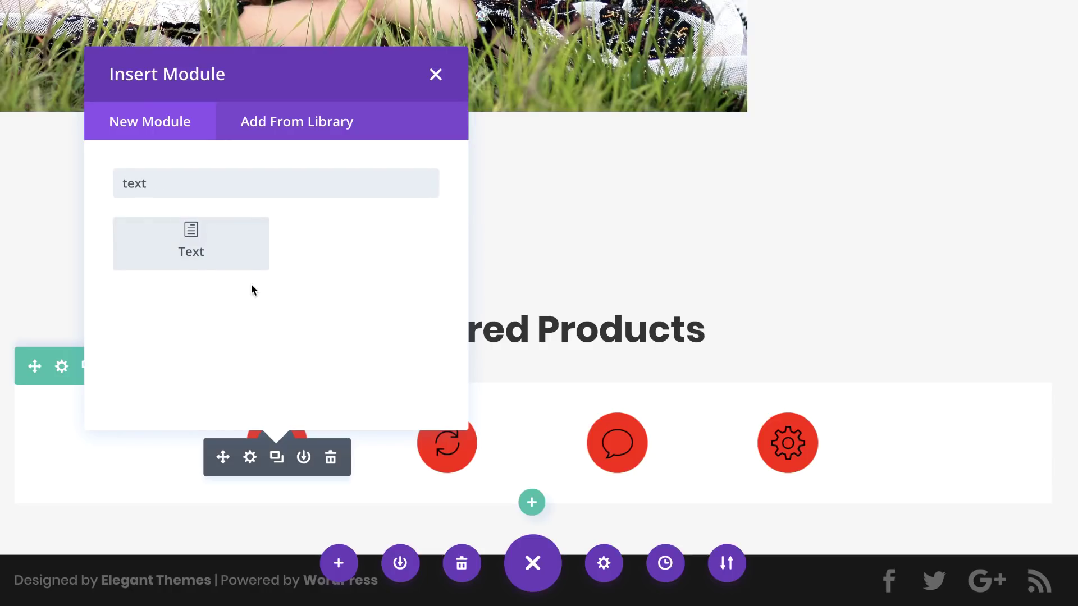
click(217, 241)
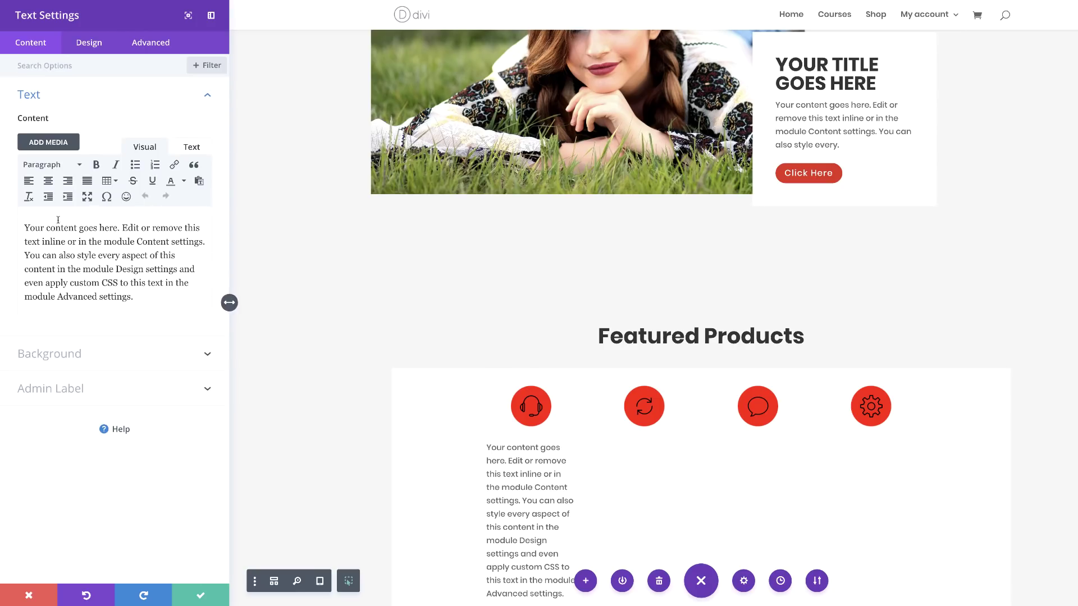
drag(24, 227, 186, 297)
text(Support home)
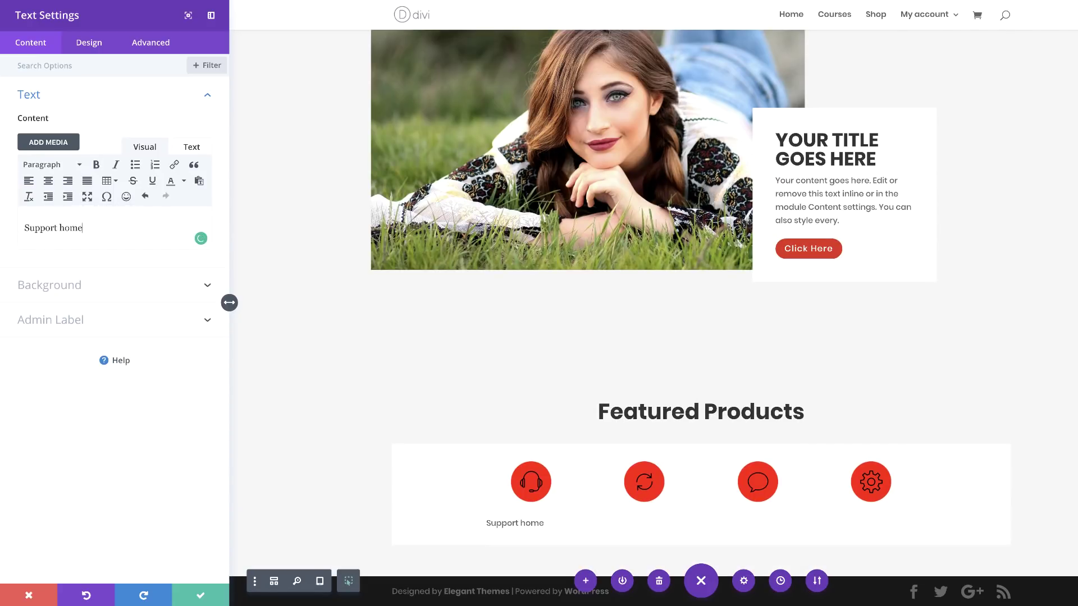
Step: Centre the "Support home" text and set its font style to uppercase
click(88, 43)
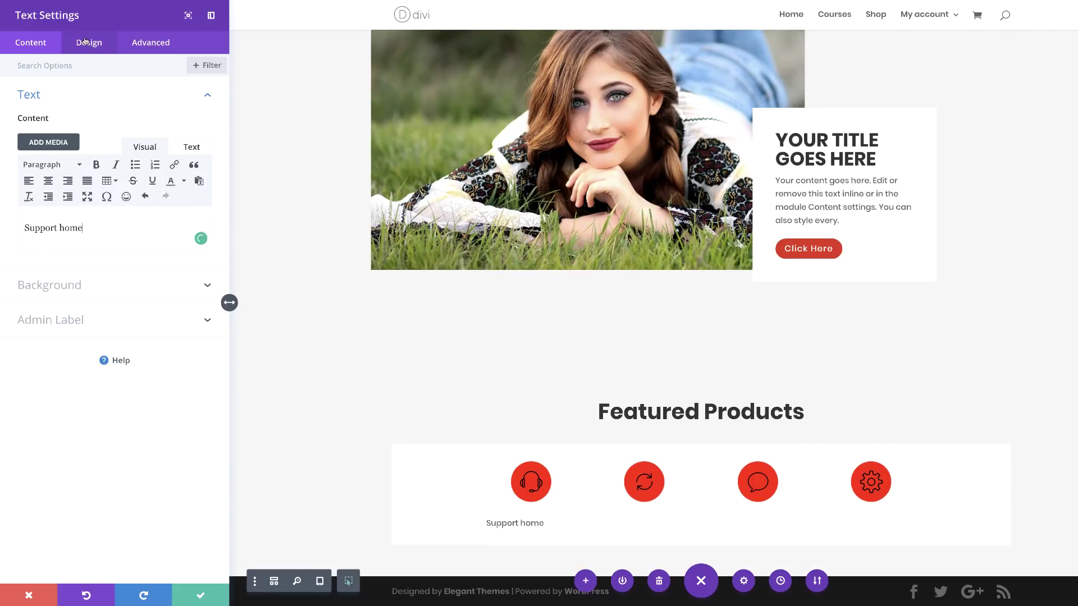
click(487, 521)
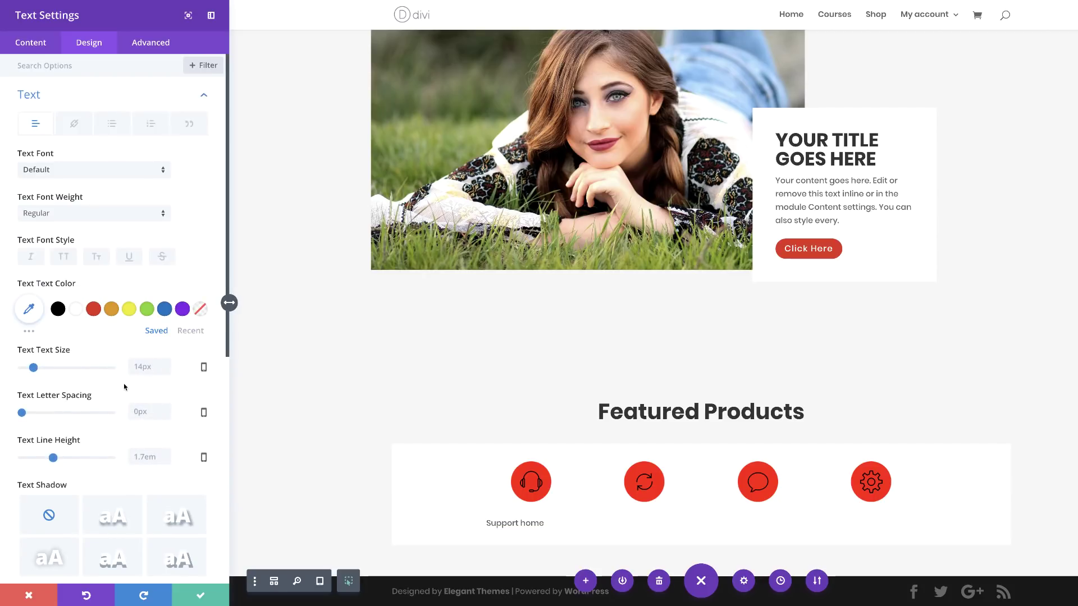
scroll(119, 389, down, 2)
click(89, 504)
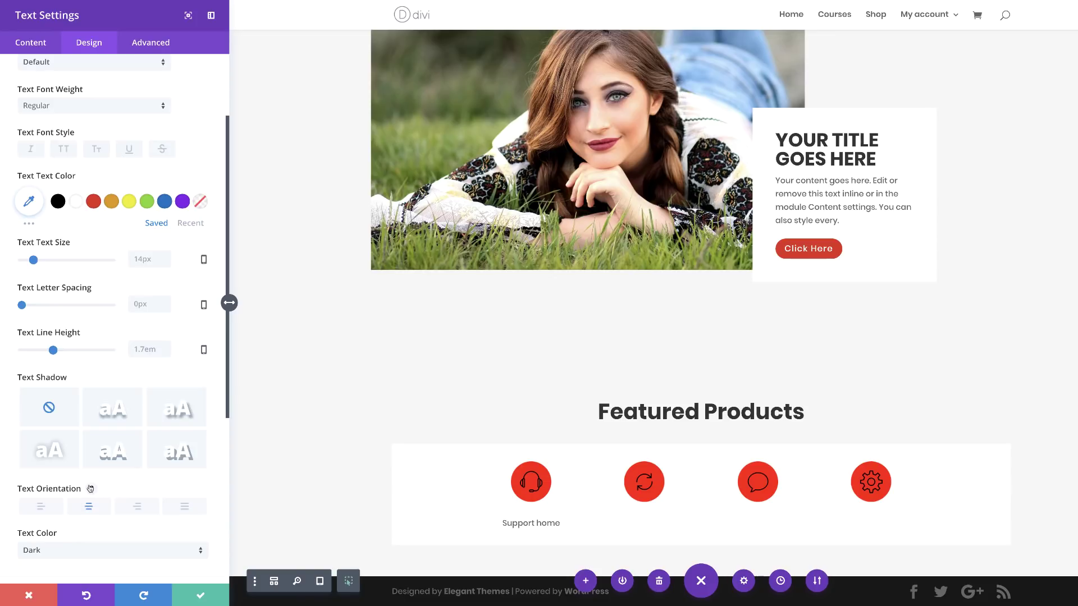
click(64, 149)
Step: Set the "Support home" text to Light font weight and 12px size, and save the module
scroll(96, 209, up, 2)
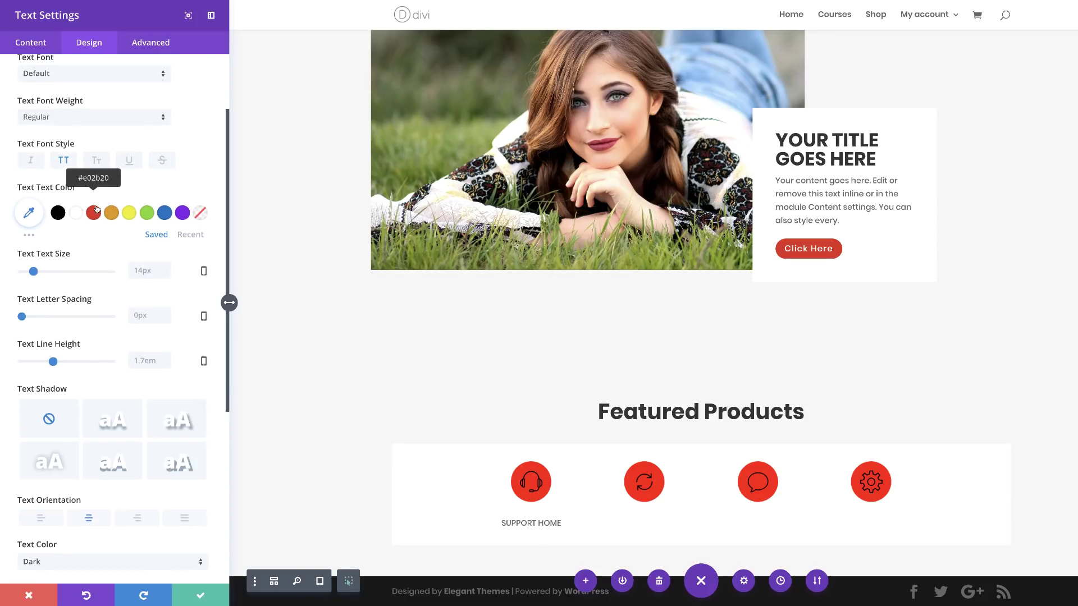
click(81, 175)
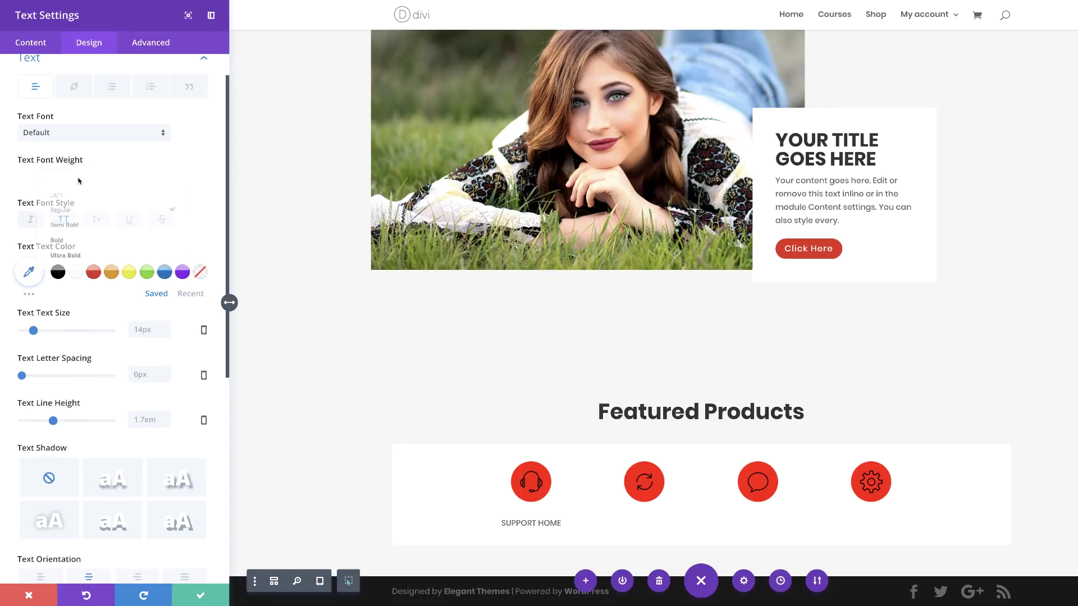
click(64, 209)
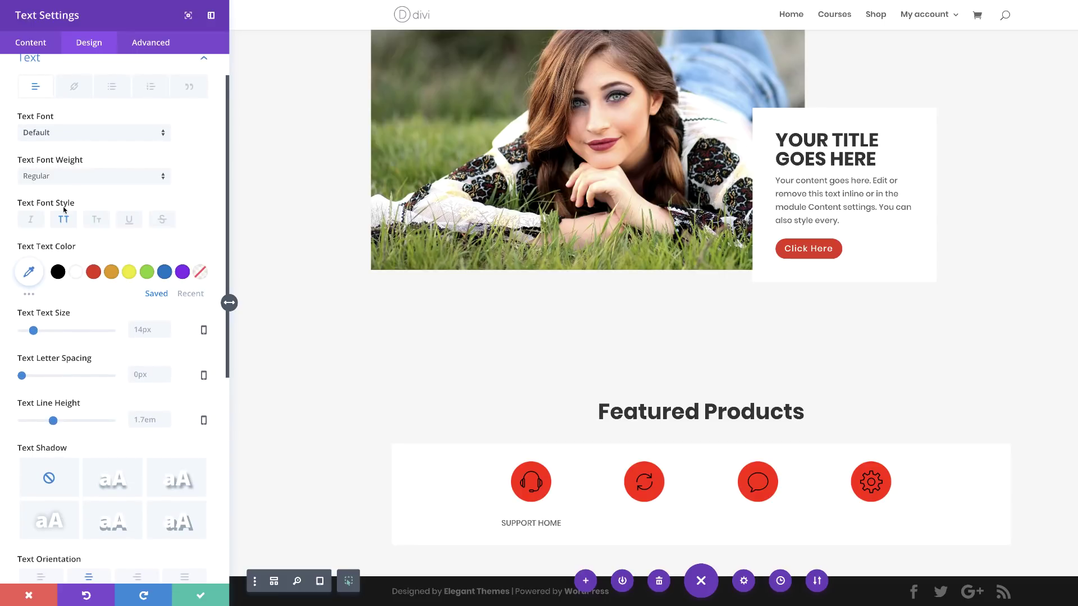
click(64, 177)
click(59, 187)
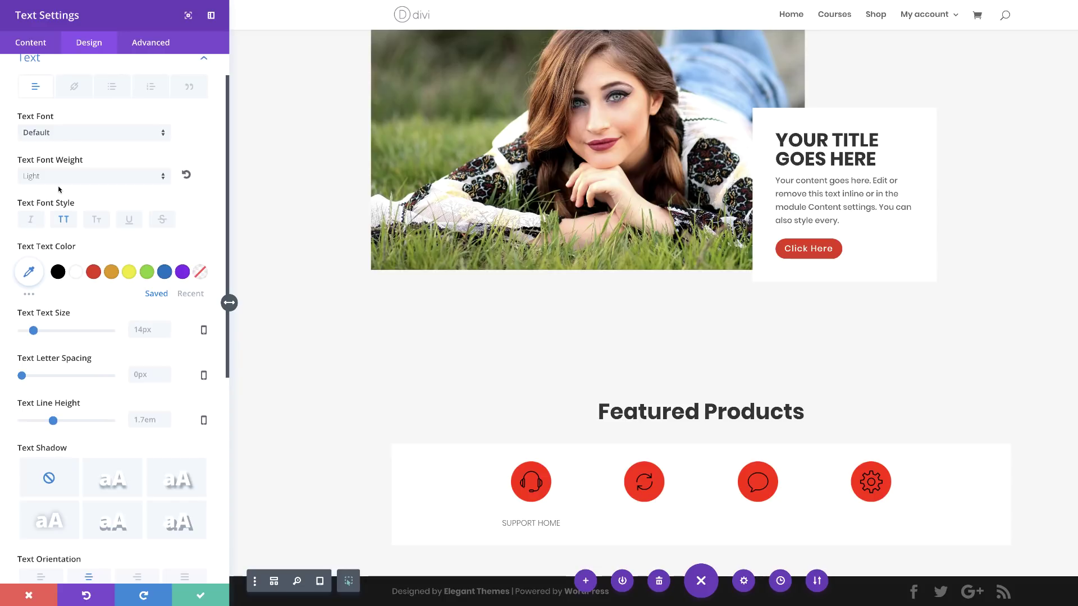
drag(34, 331, 32, 332)
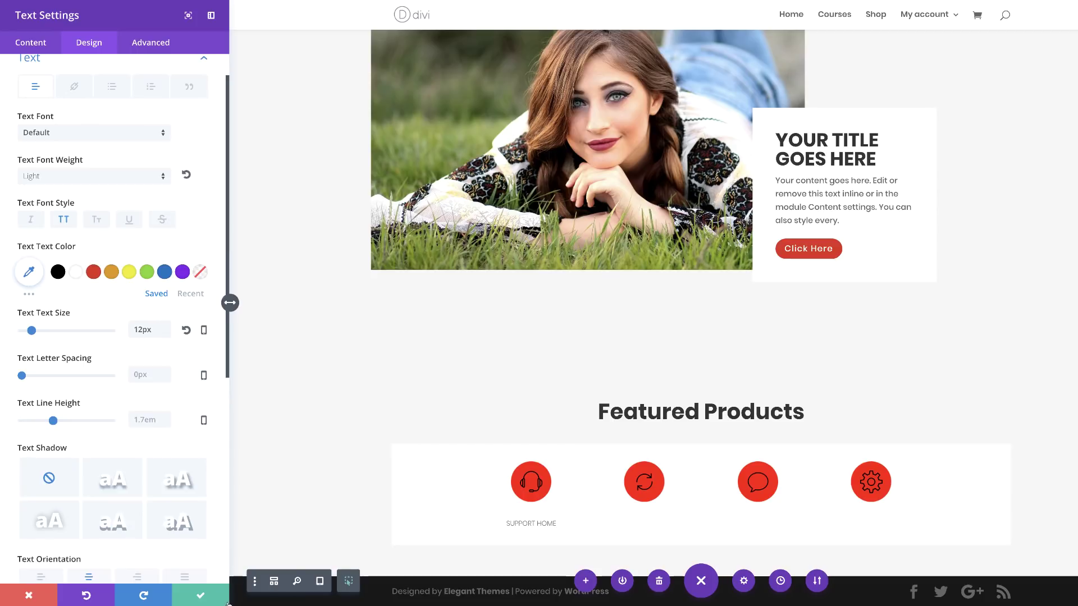
click(201, 596)
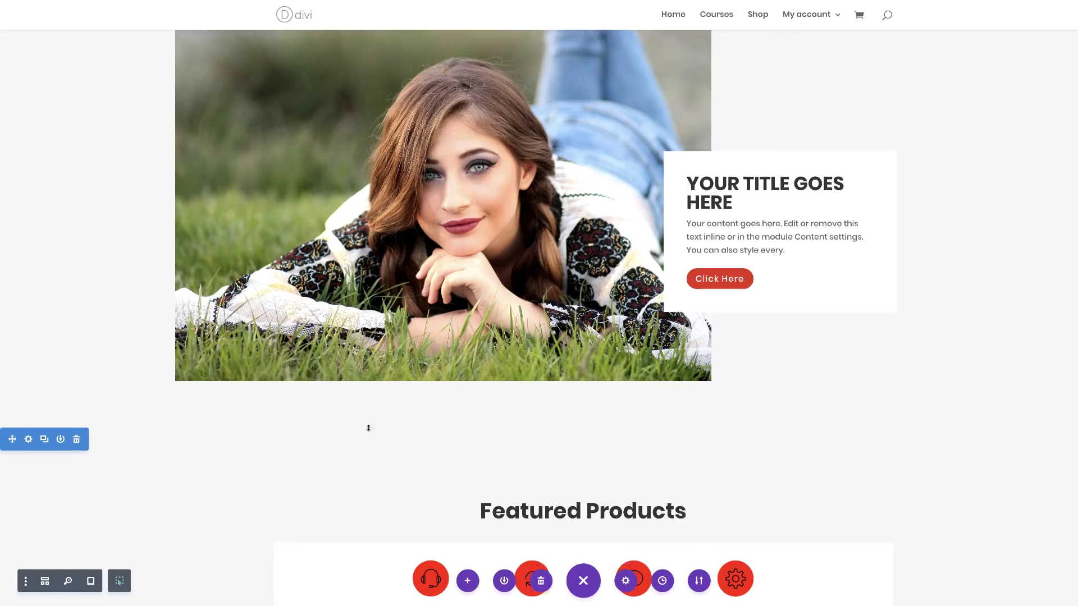
Step: Copy the "Support home" text module and paste it beneath the icons in the second, third and fourth columns
mouse_move(443, 523)
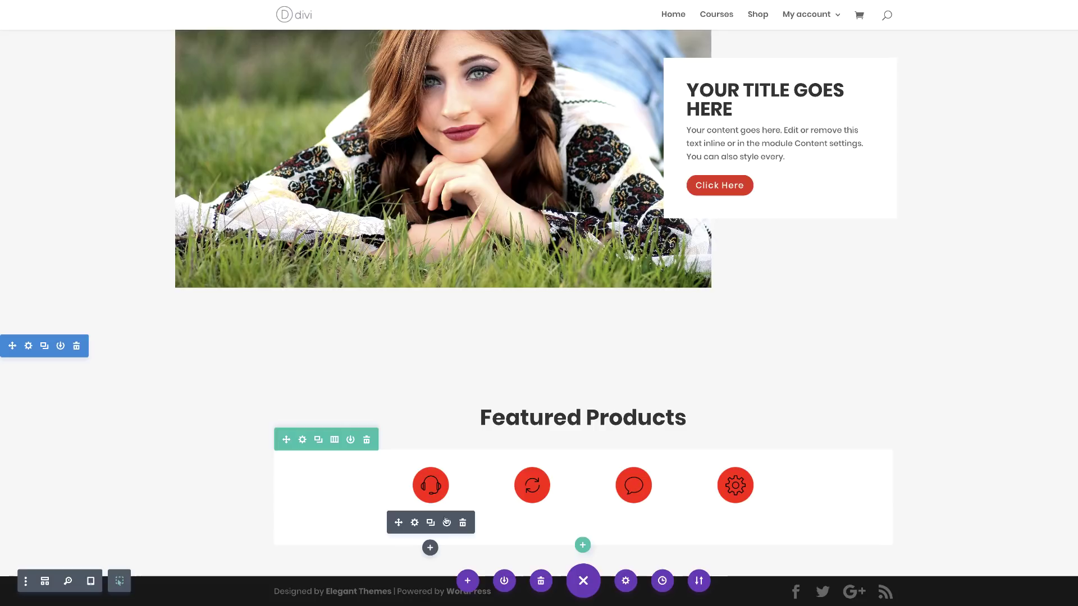
key(ctrl+c)
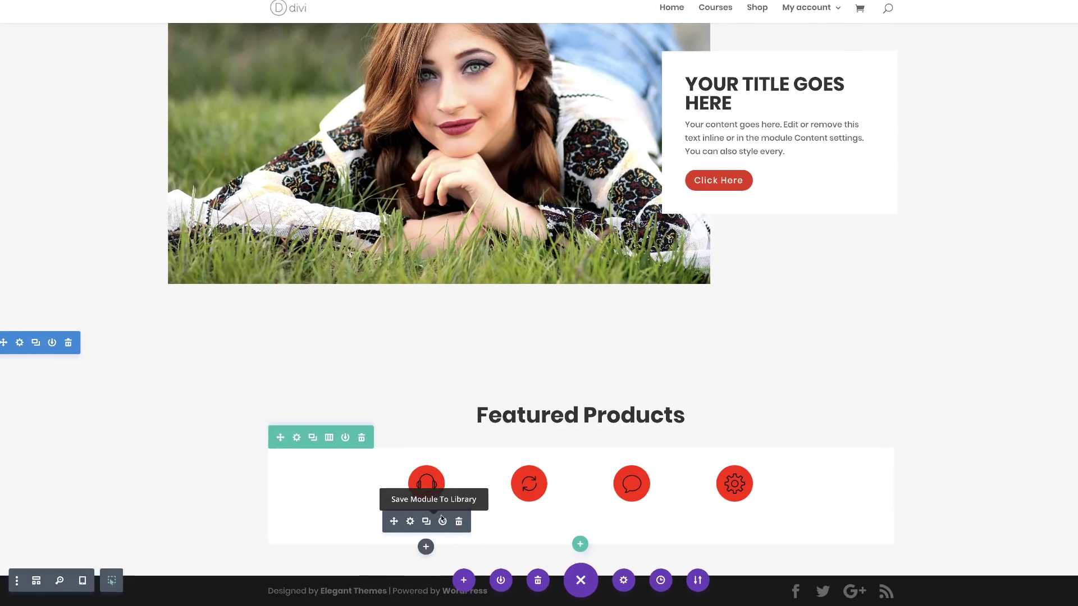
key(ctrl+v)
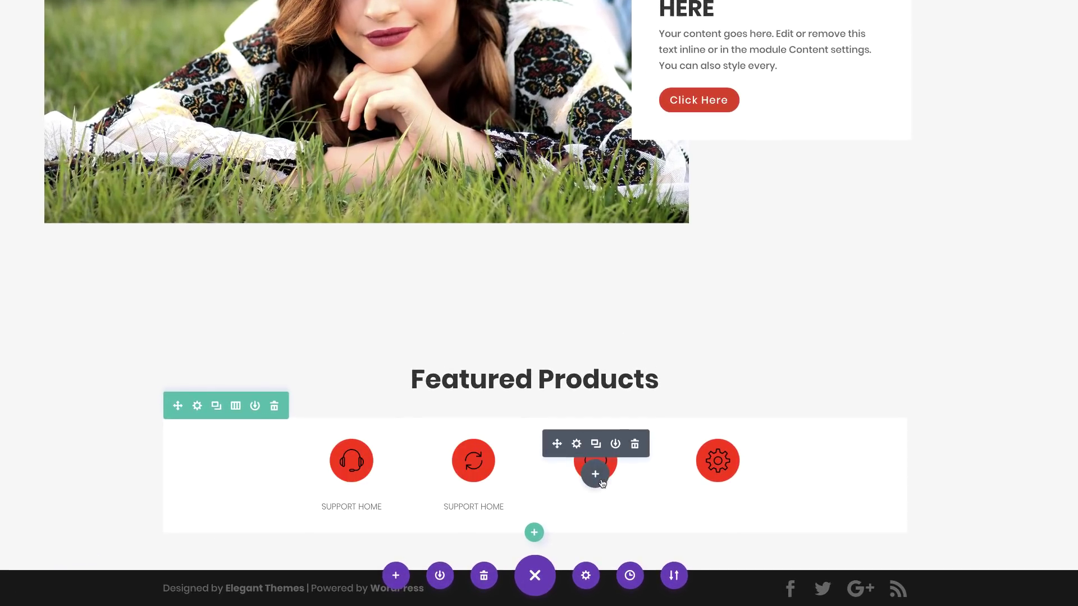
key(ctrl+v)
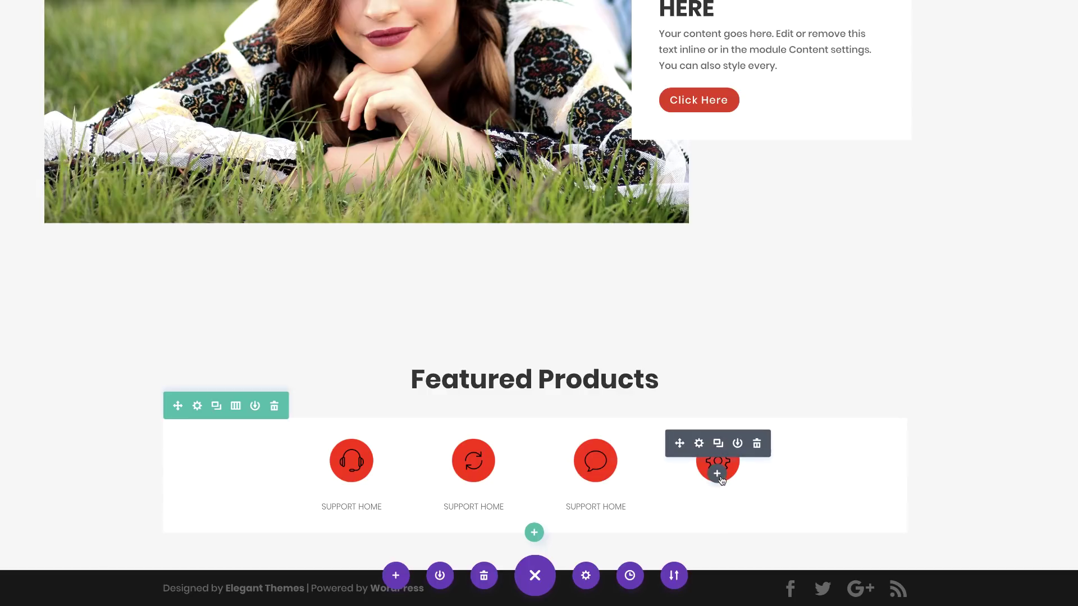
key(ctrl+v)
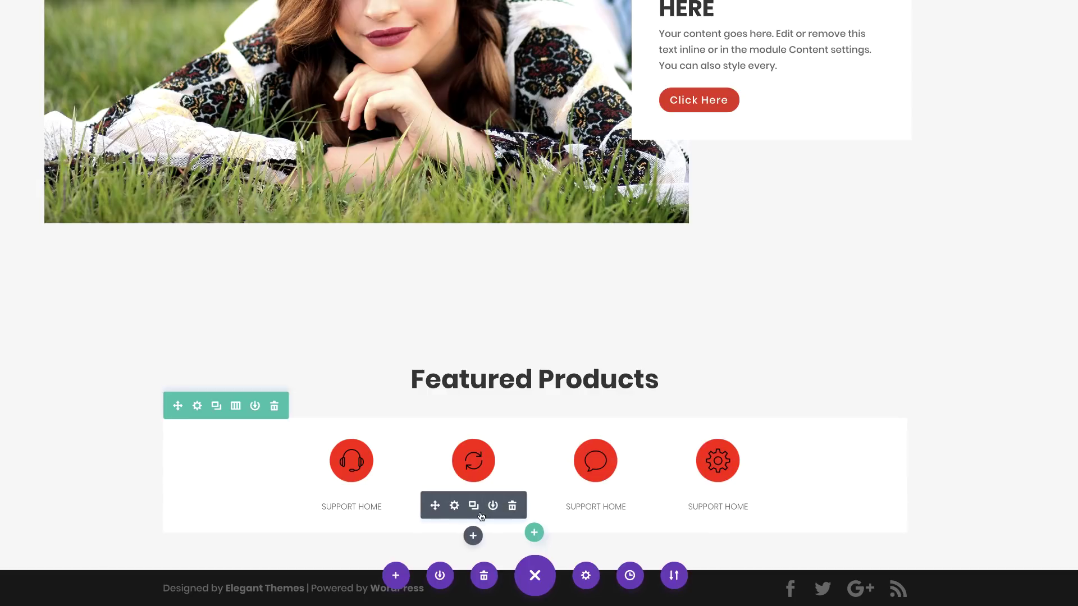
Step: Change the label beneath the second column's refresh icon to "Easy updates" and save the module
click(459, 507)
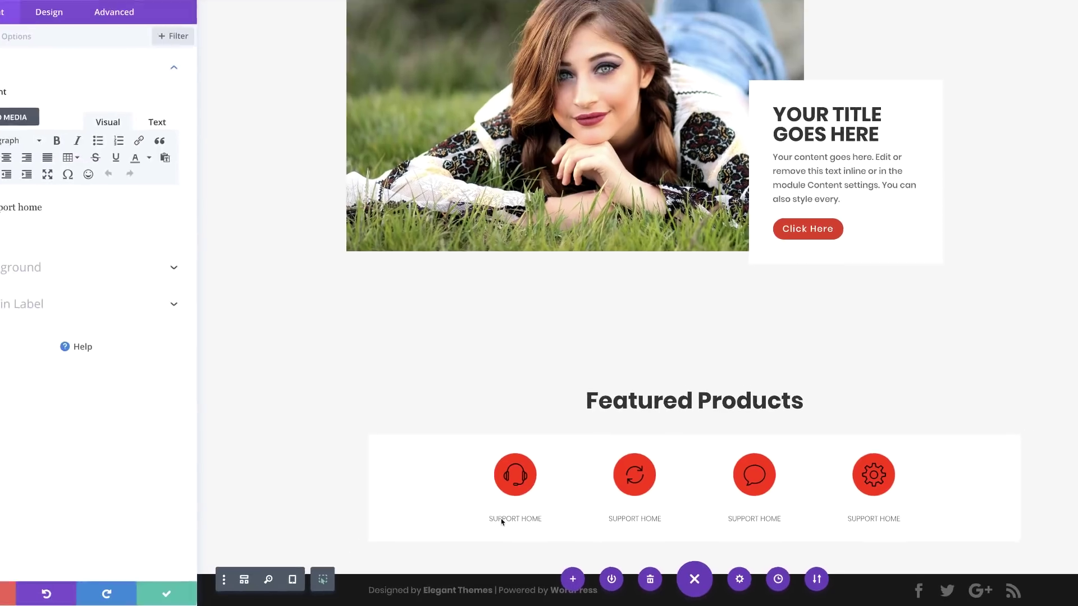
drag(90, 227, 6, 220)
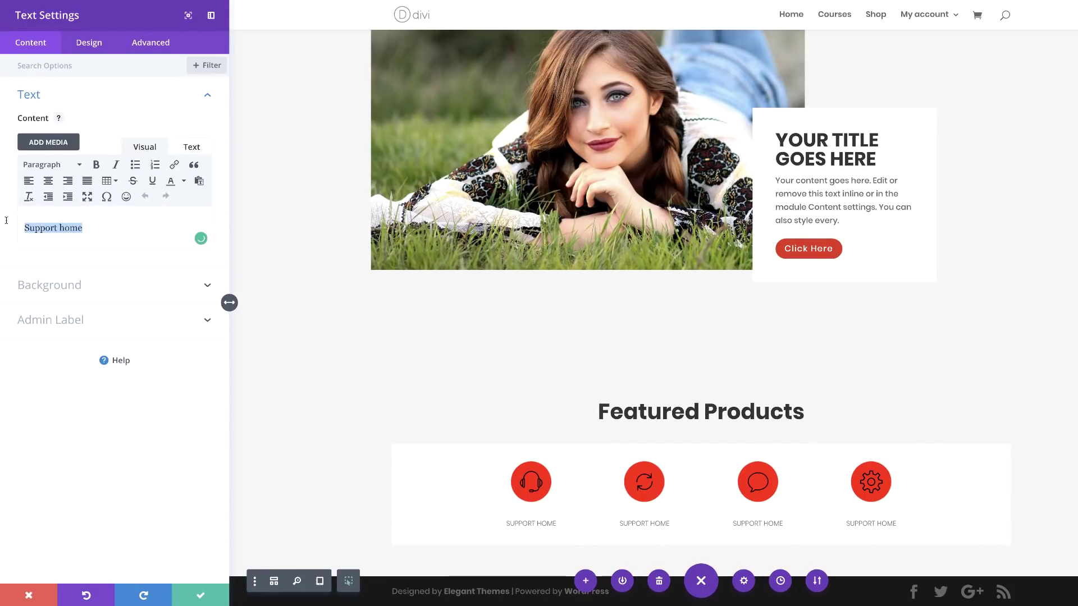
text(Eas)
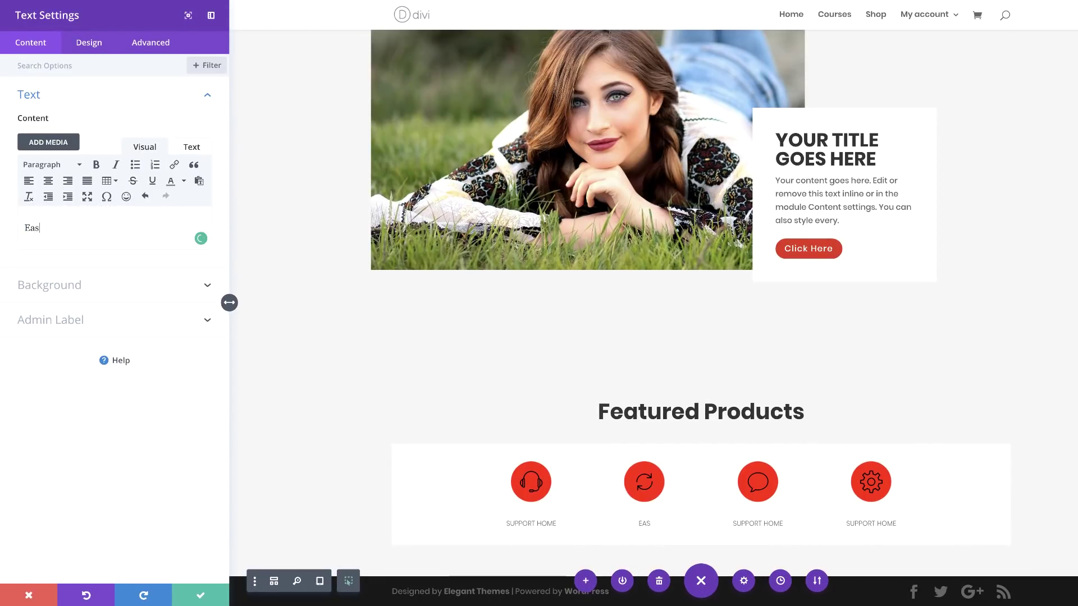
text(y updates)
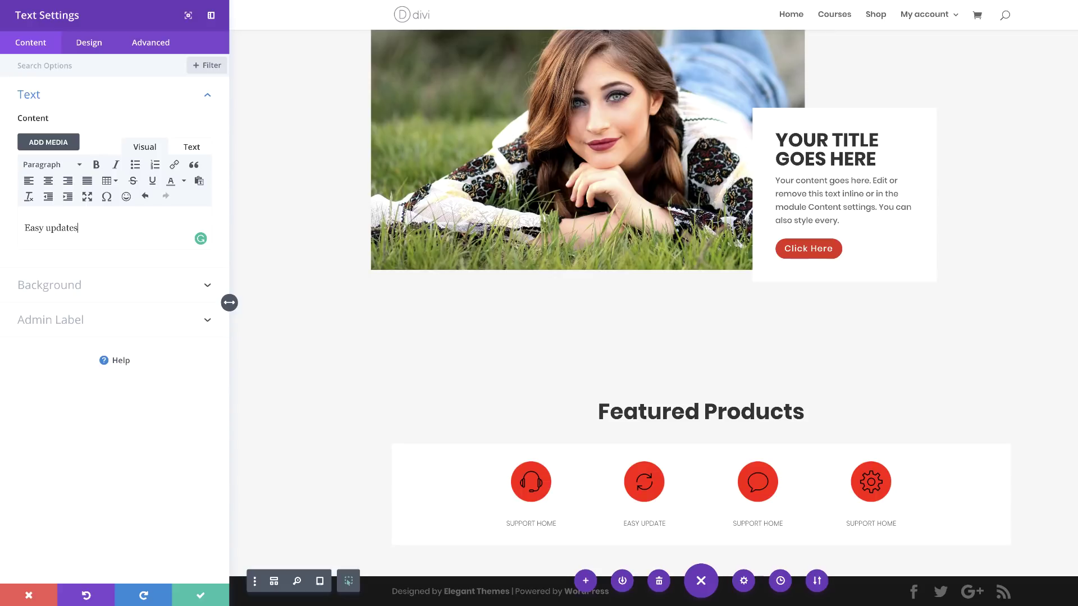
click(205, 596)
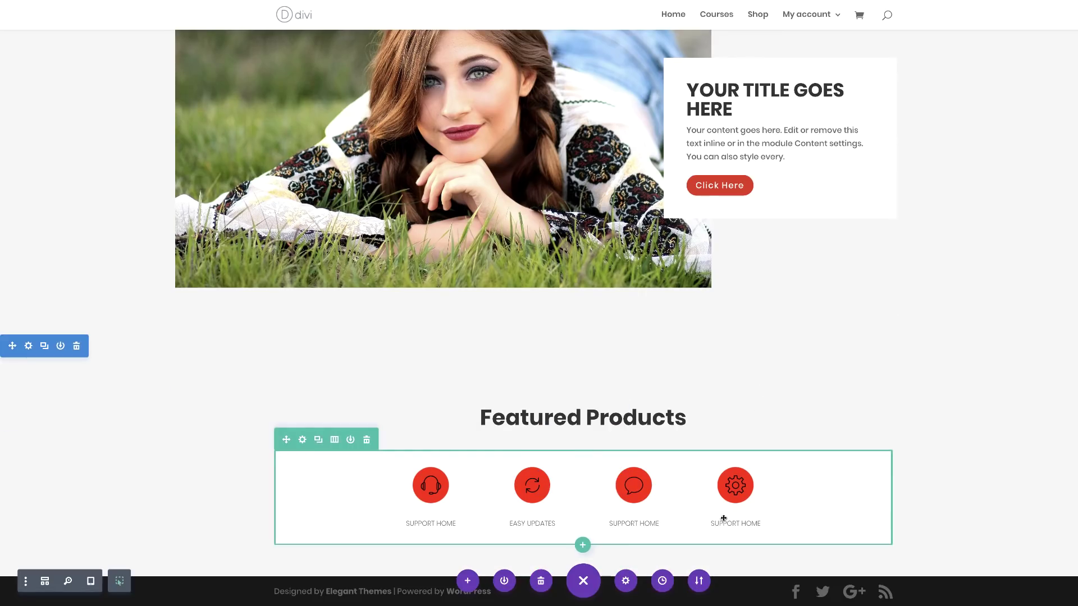
Step: Change the label beneath the third column's speech bubble icon to "24/7 Chat" and save the module
click(619, 523)
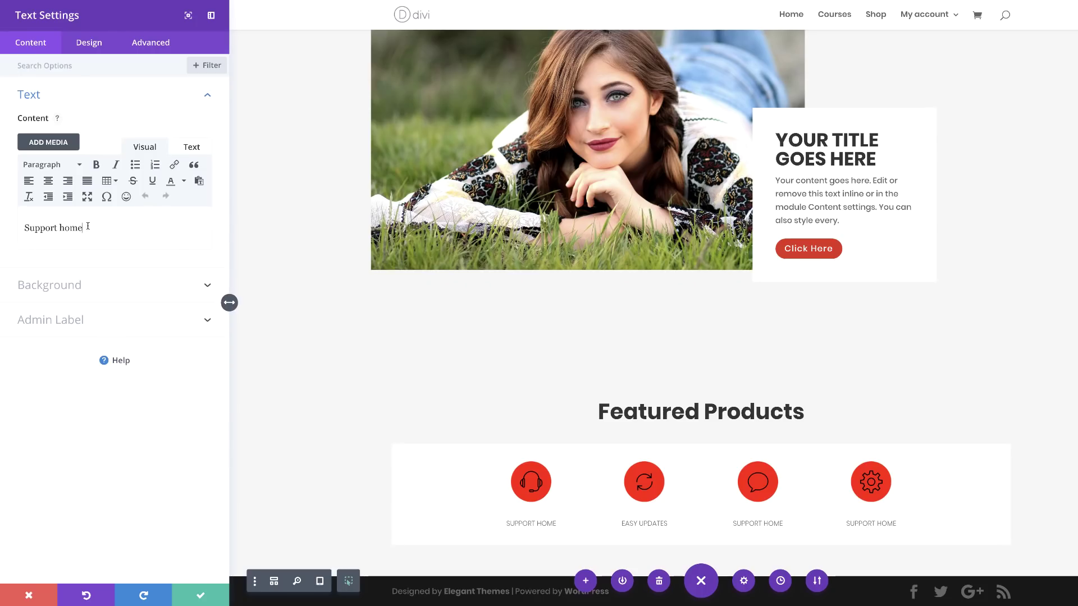
triple_click(88, 227)
key(ctrl+v)
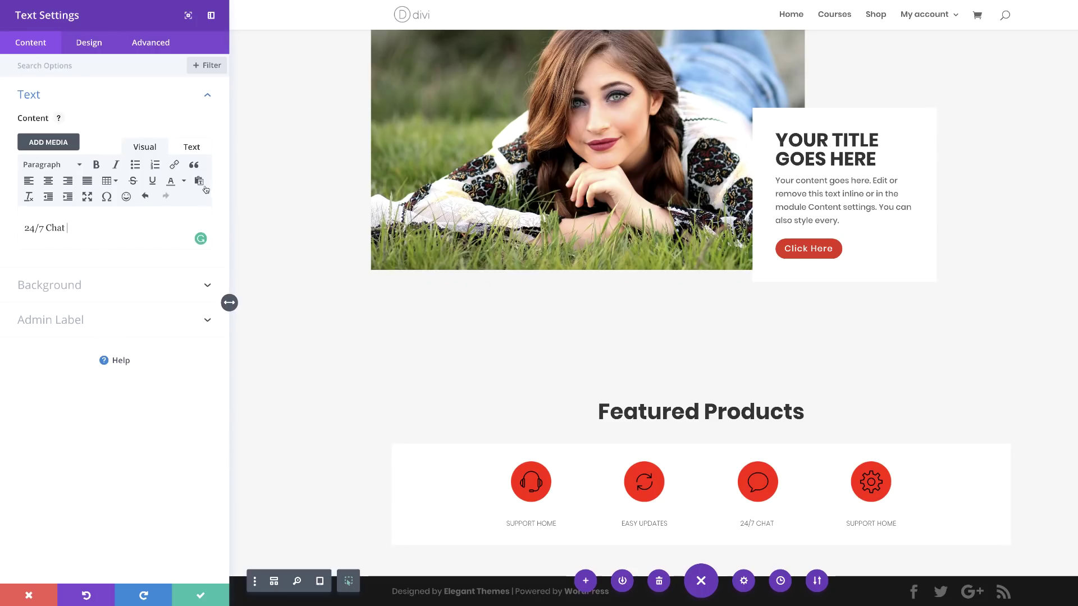
click(204, 596)
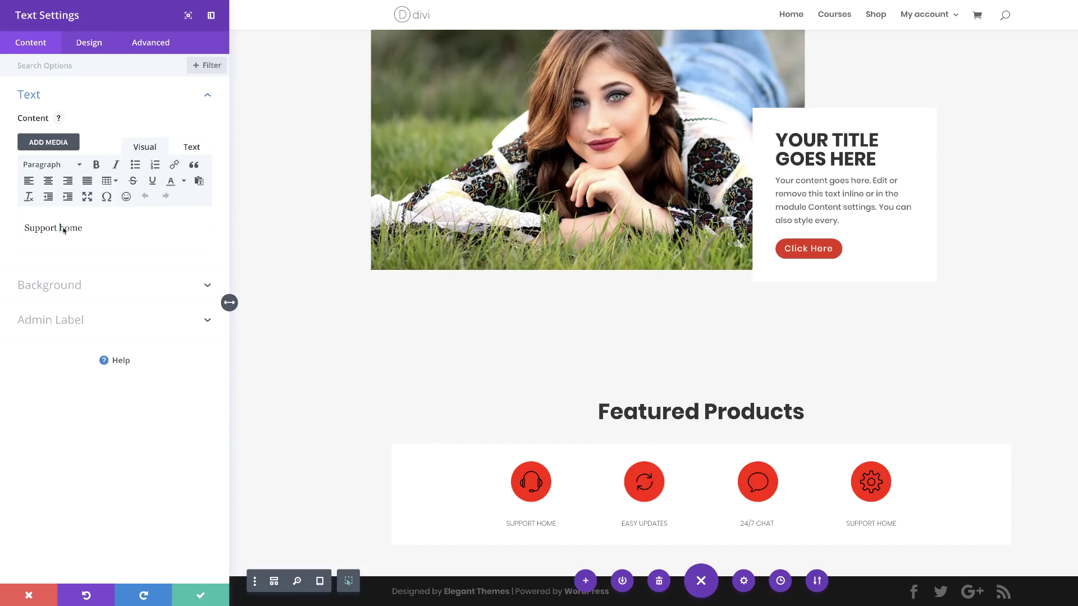
Step: Change the label beneath the fourth column's gear icon to "great Support" and save the module
double_click(64, 230)
key(BackSpace)
click(22, 228)
text(great)
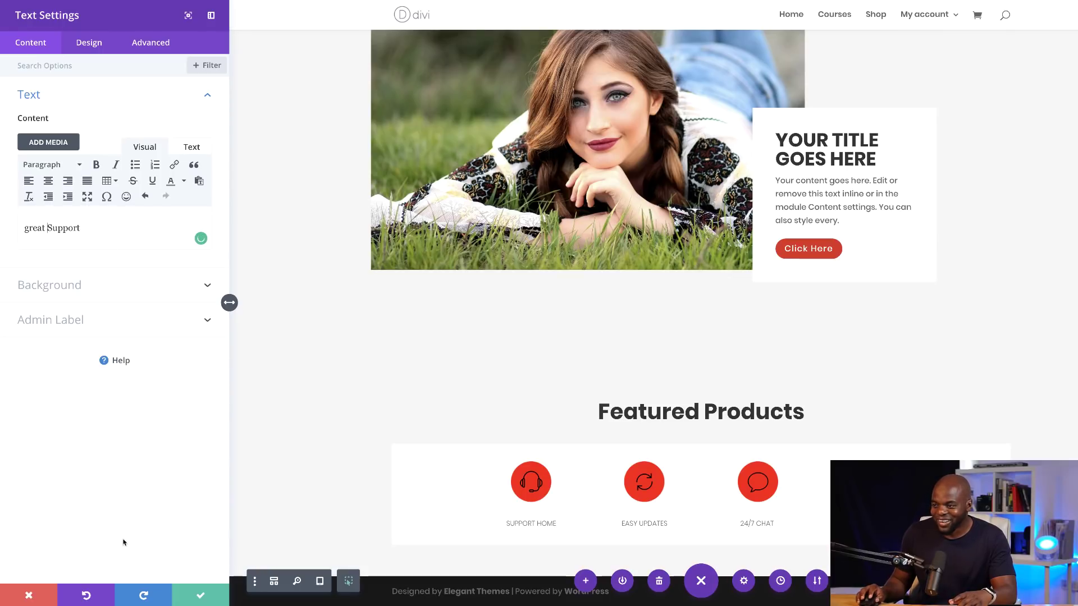
click(191, 599)
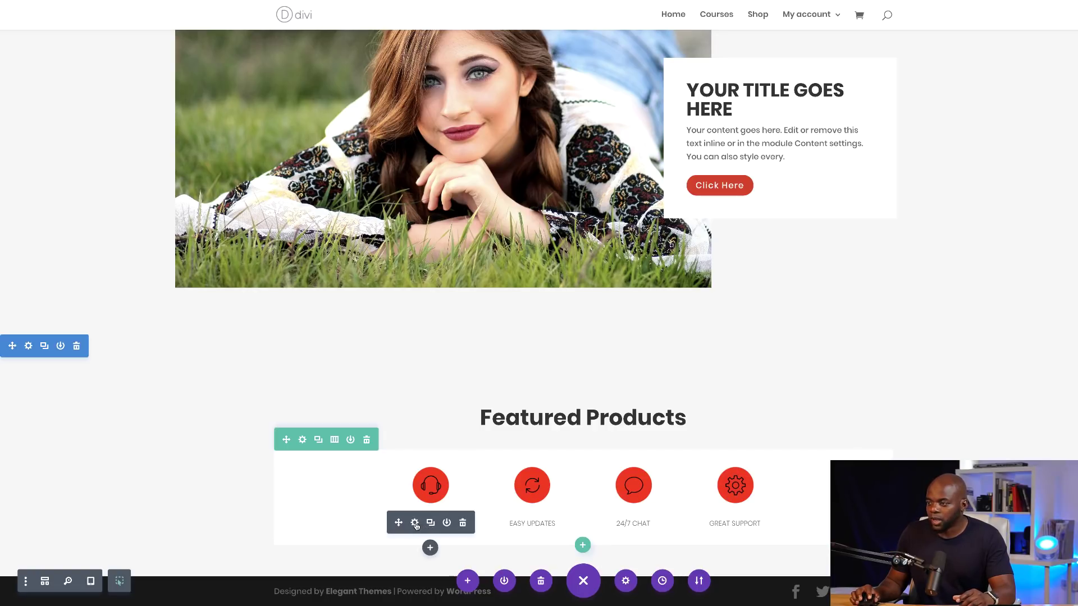
click(414, 523)
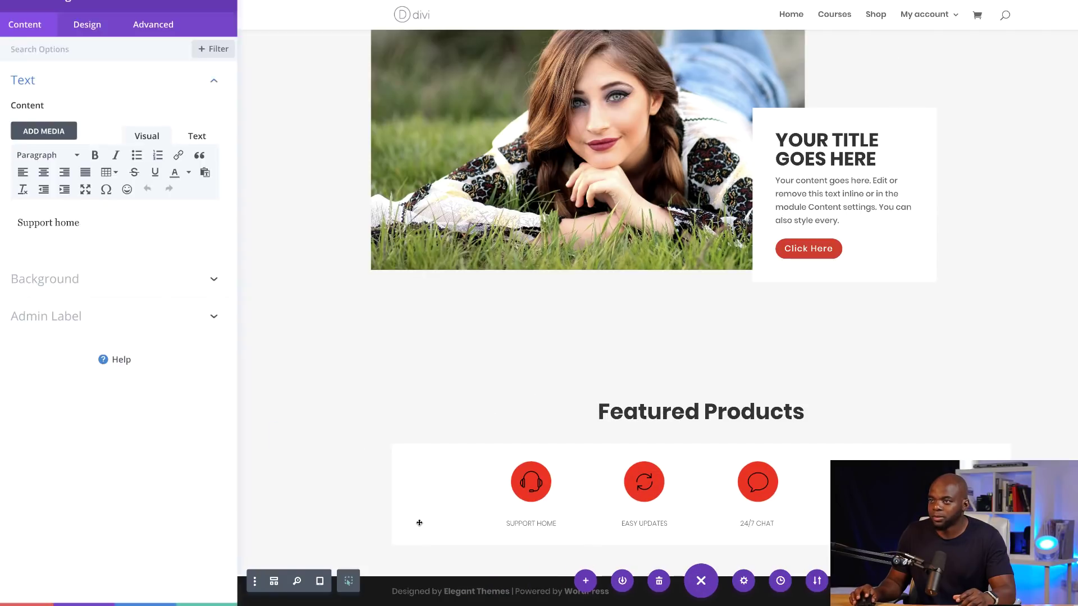
drag(85, 231, 6, 222)
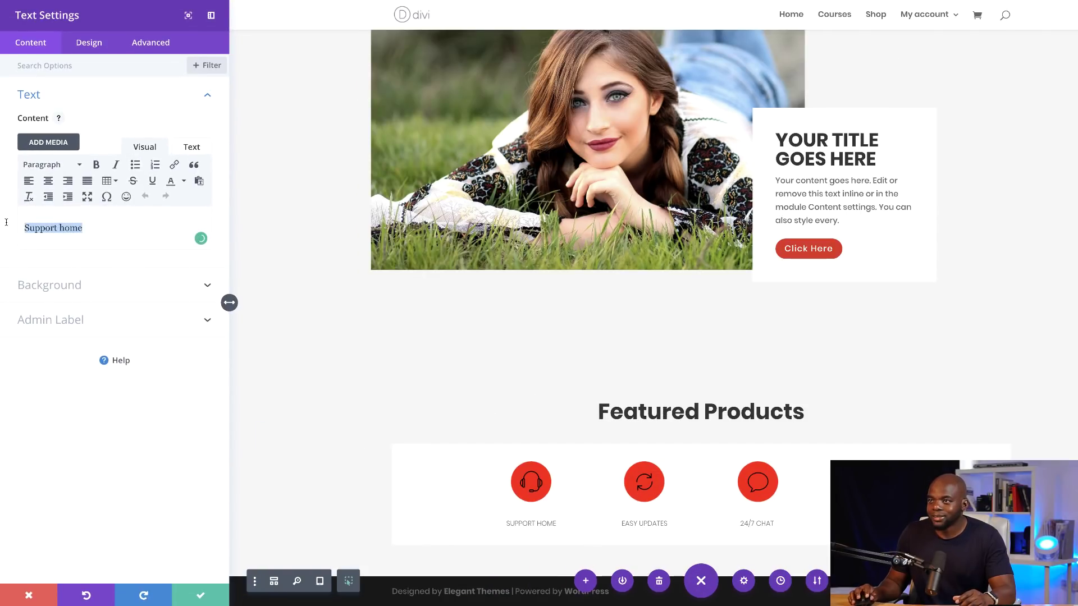
click(174, 165)
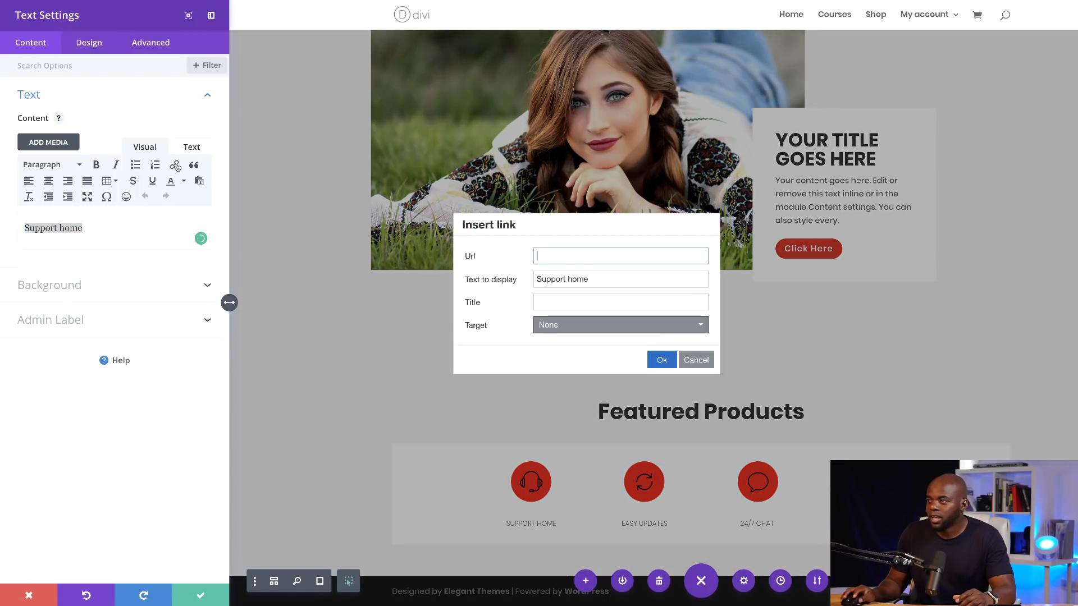
click(563, 256)
click(507, 353)
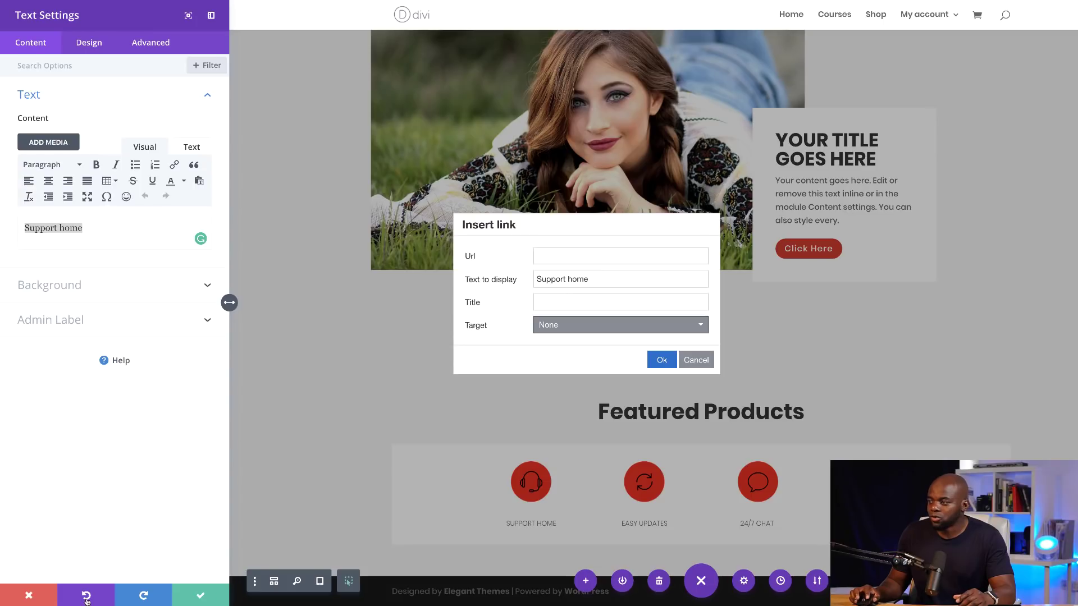
click(40, 601)
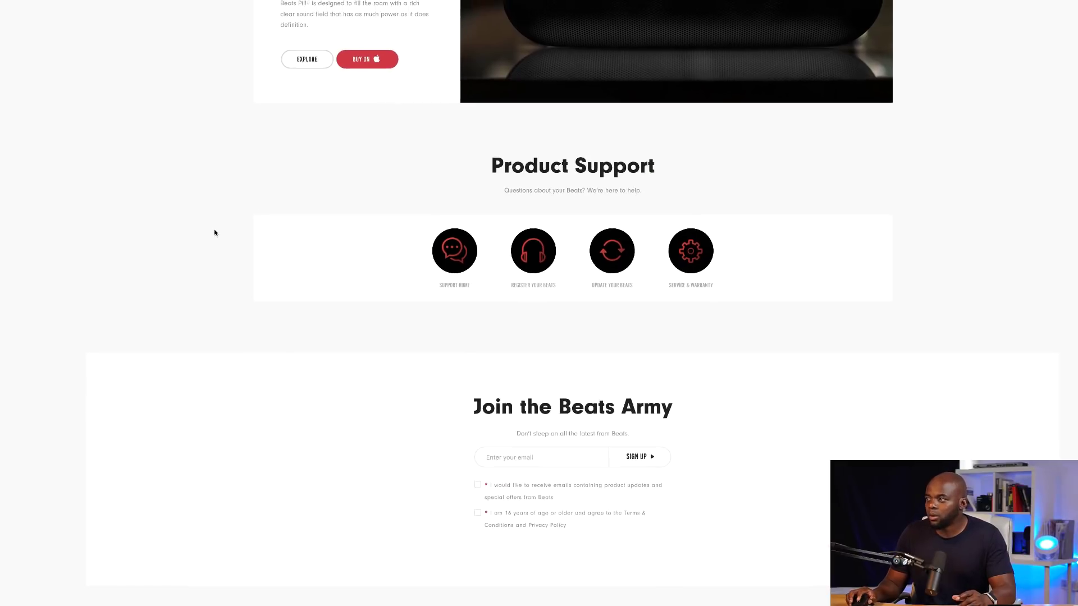
Step: In the Divi page tab, duplicate the four-icon support section and change the copied row to a single-column layout
scroll(201, 255, up, 1)
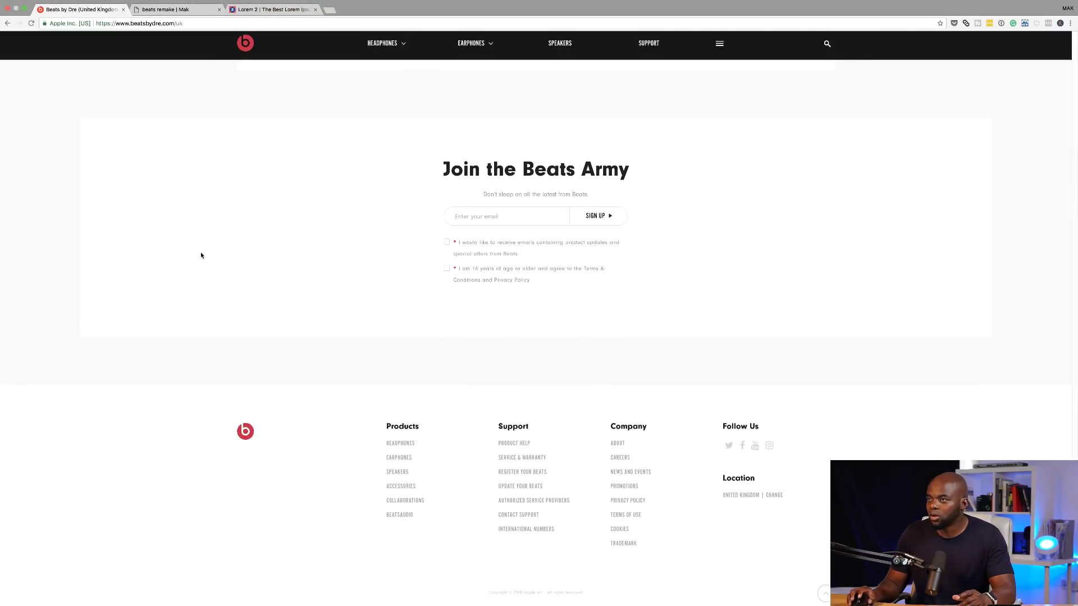
click(185, 10)
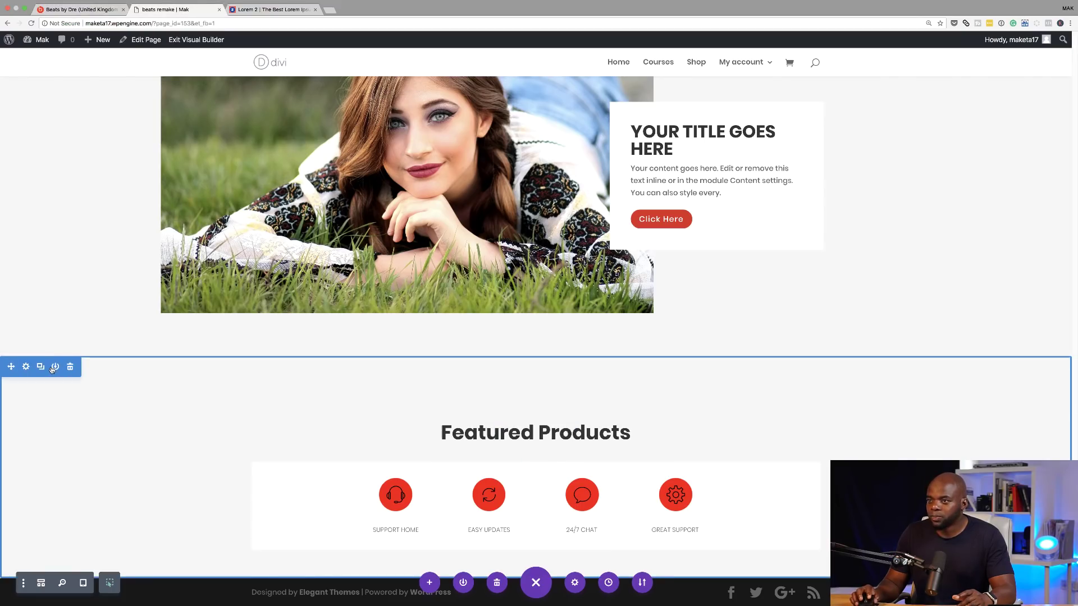
click(41, 367)
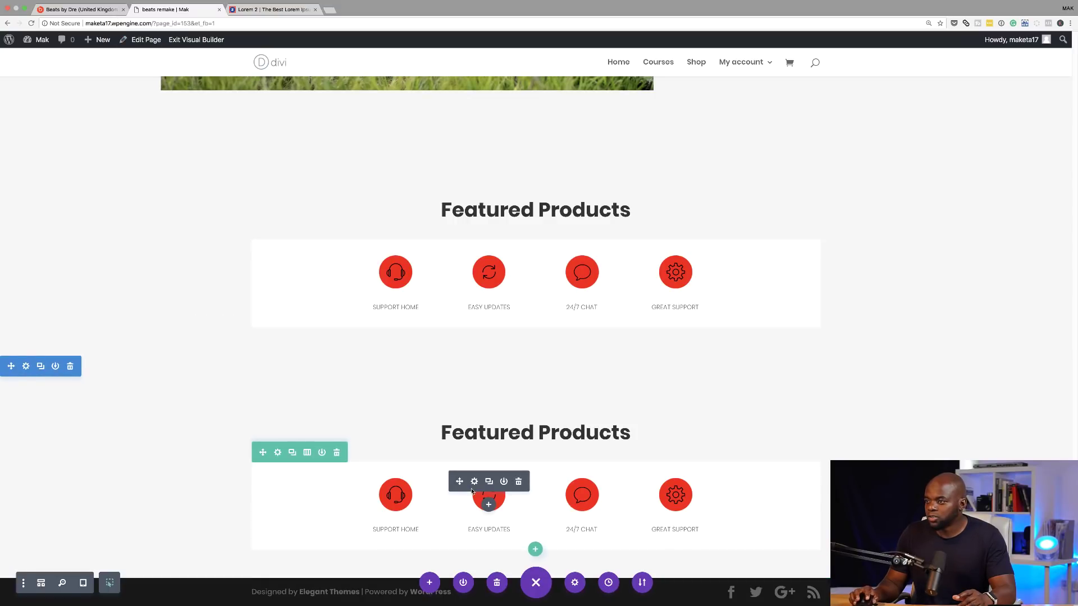
click(308, 454)
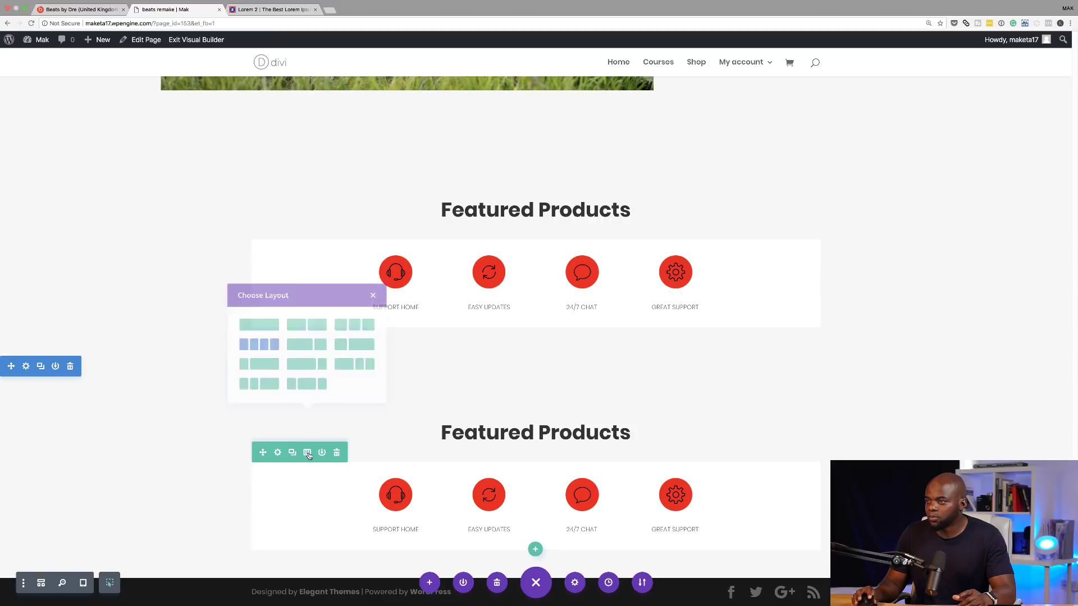
click(259, 336)
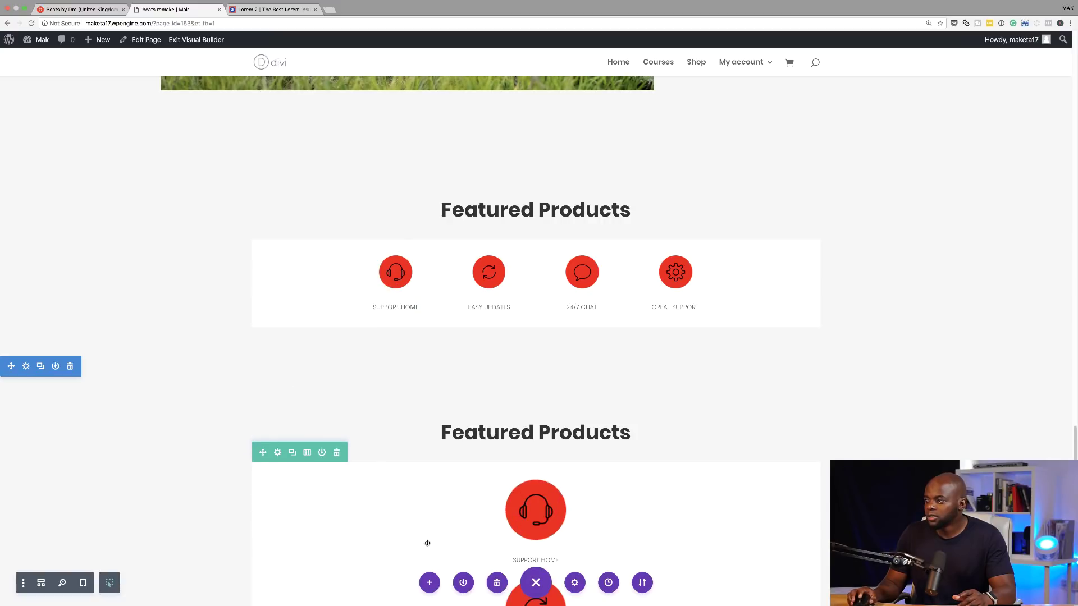
Step: Delete the four icon modules and the "Support home" label from the duplicated section
scroll(427, 543, down, 6)
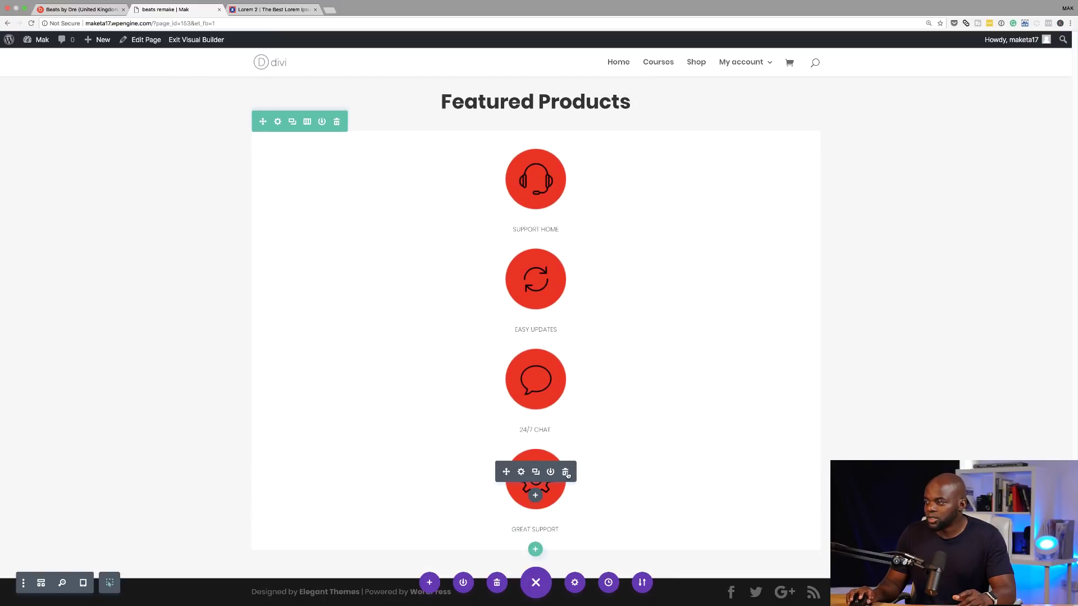
click(566, 473)
click(565, 453)
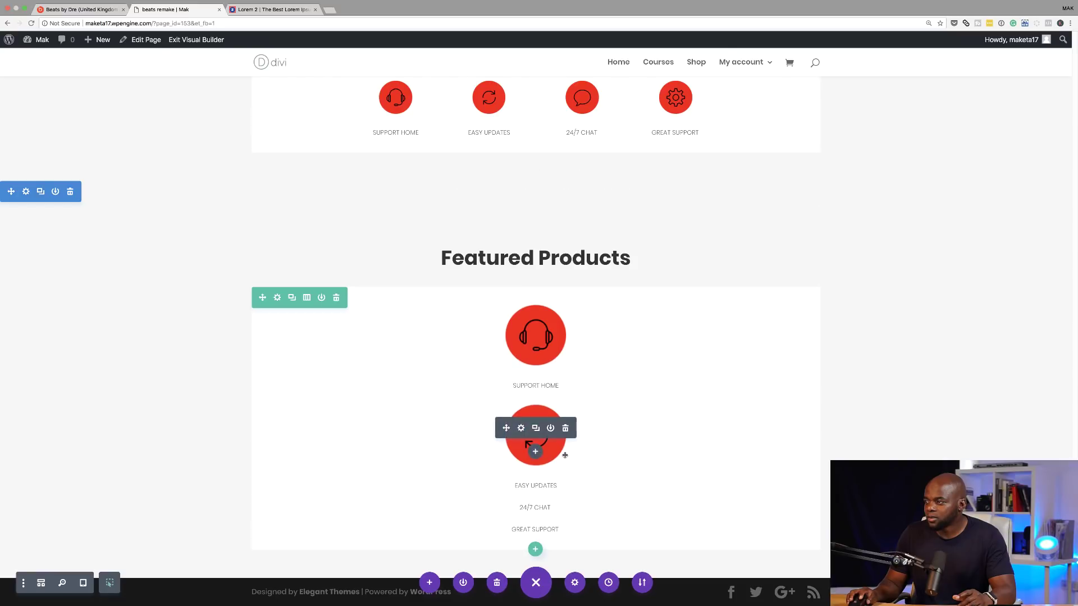
click(565, 430)
click(566, 408)
click(565, 463)
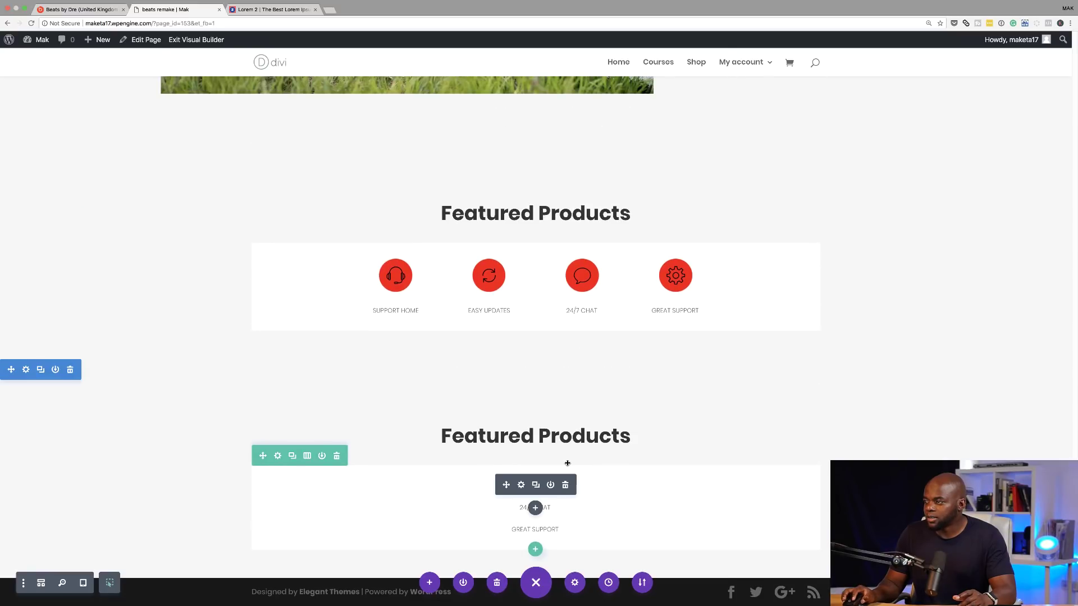
Step: Insert an Email Optin module beneath the "Easy updates" label in the duplicated section
click(534, 508)
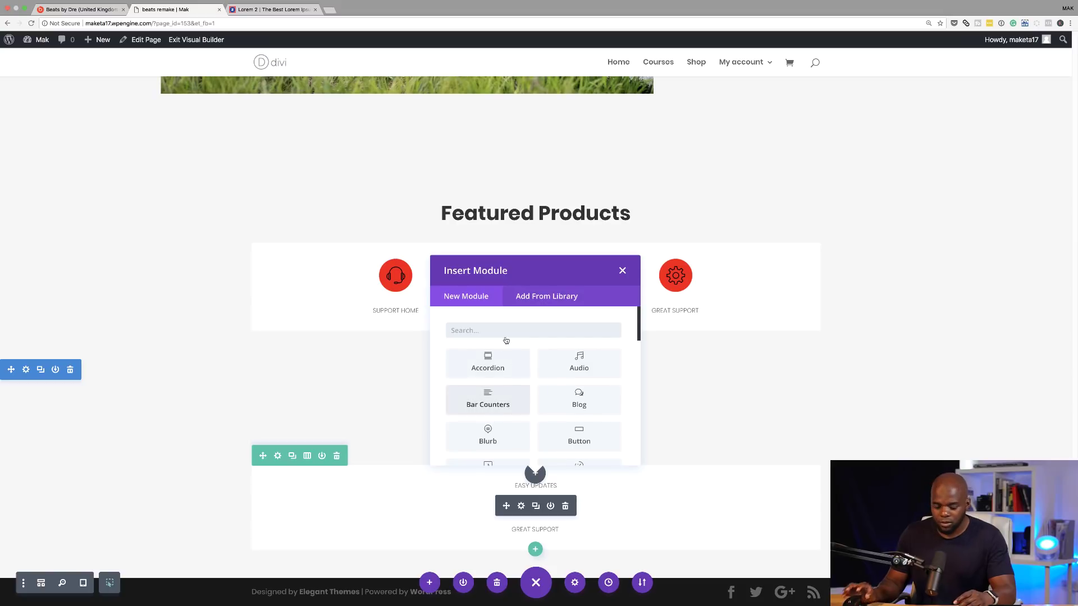
text(opt)
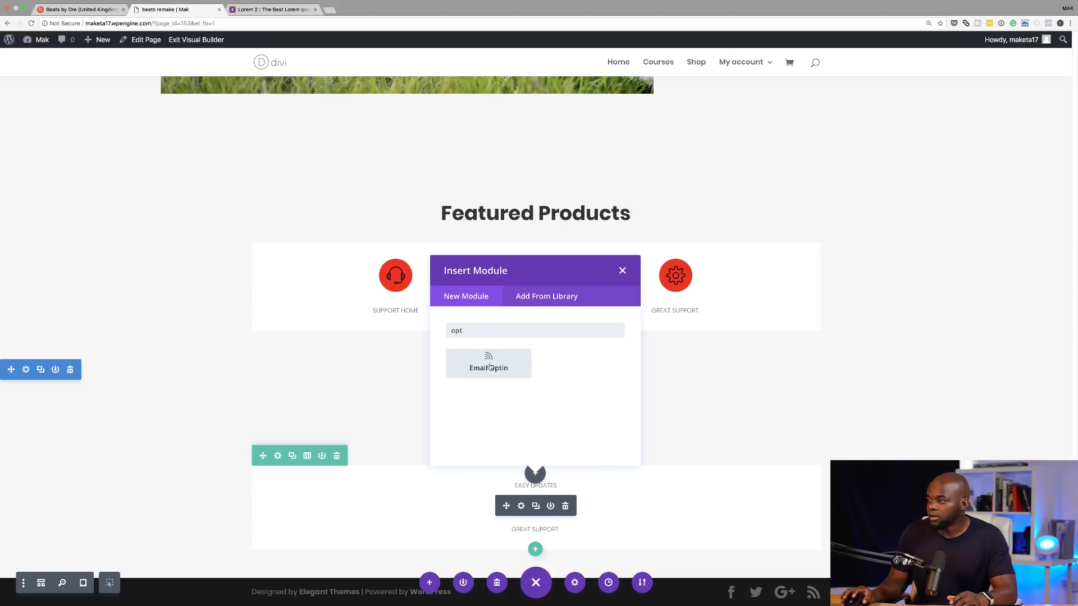
click(489, 361)
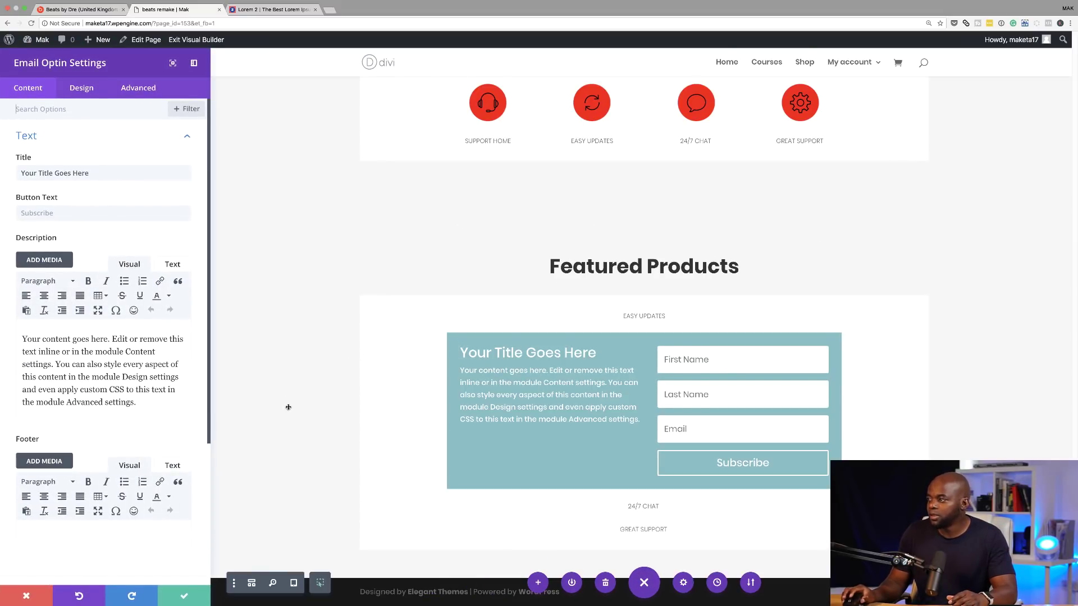
Step: Copy "Lorem ipsum dolor sit amet" from the Lorem 2 site and replace the "Easy updates" label above the optin form with it
click(103, 10)
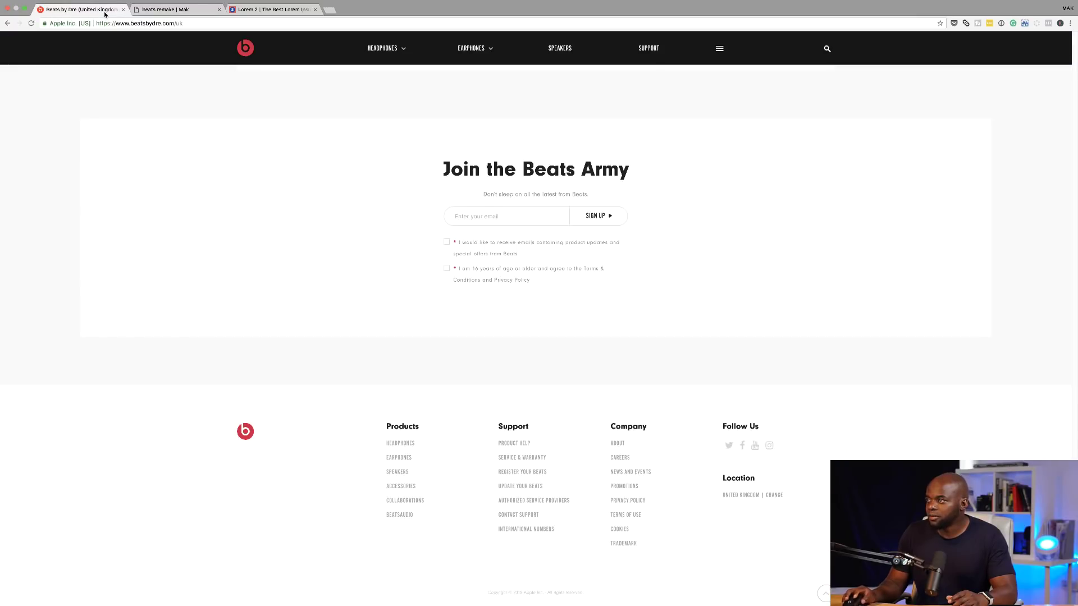
key(ctrl+Tab)
key(ctrl+Tab)
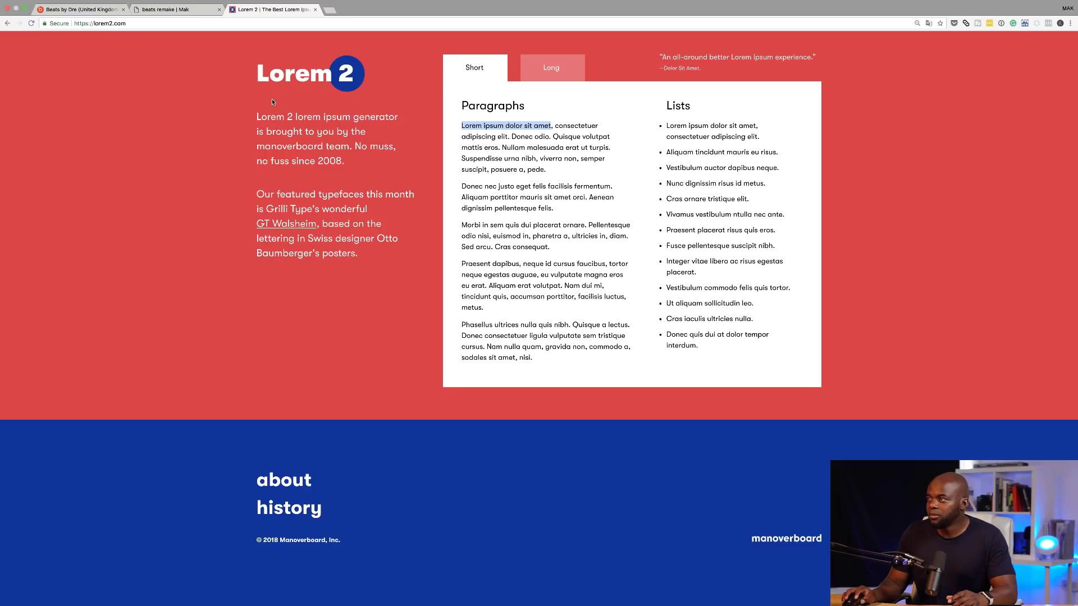
right_click(484, 123)
click(505, 143)
key(ctrl+Tab)
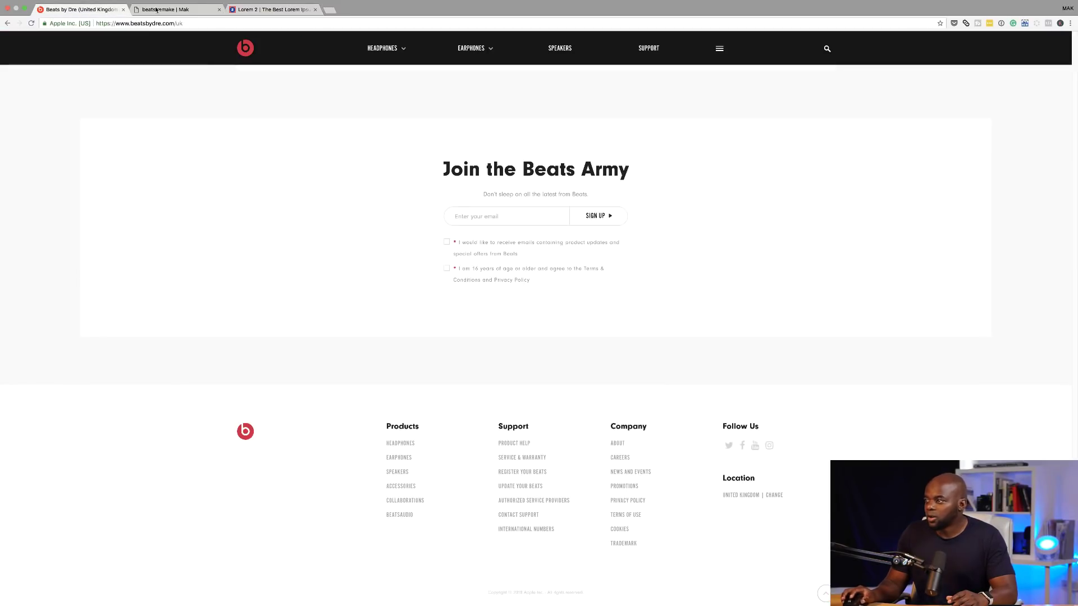
click(156, 9)
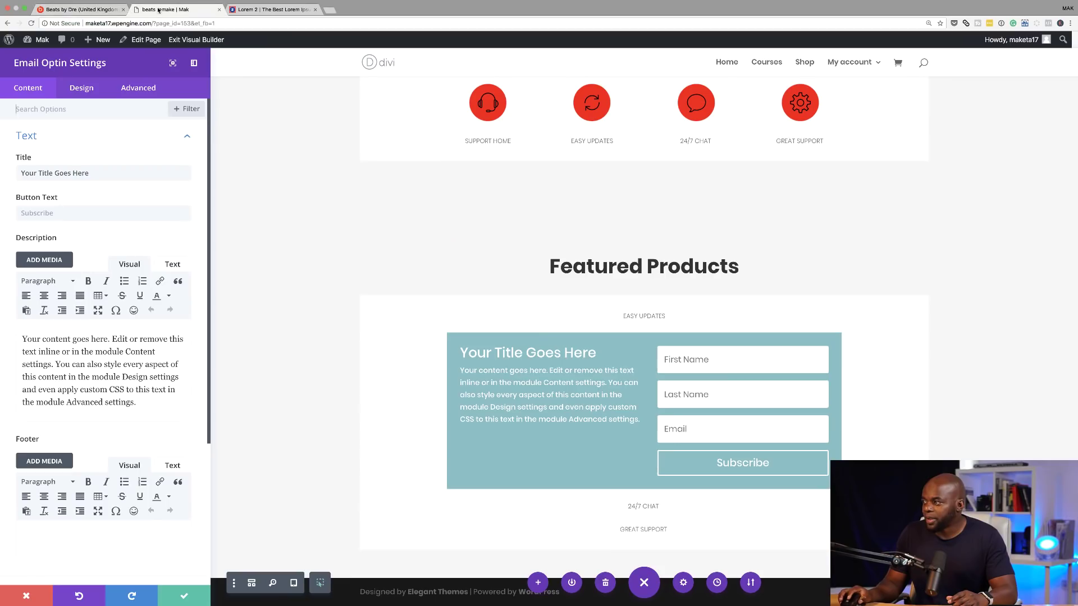
triple_click(639, 317)
text(LOREM IPSUM DOLOR SIT AMET)
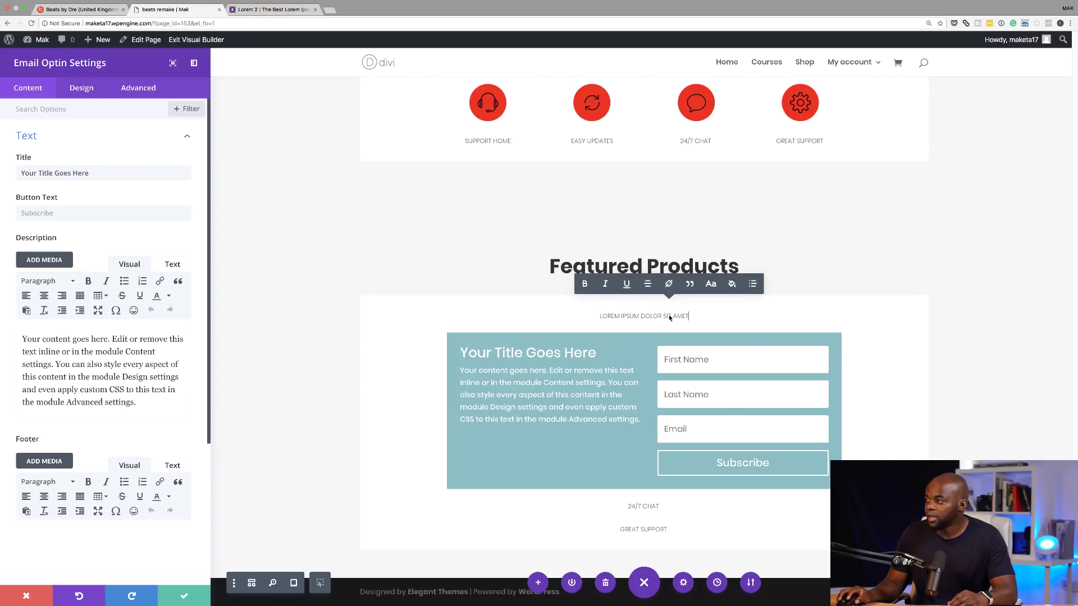
click(706, 317)
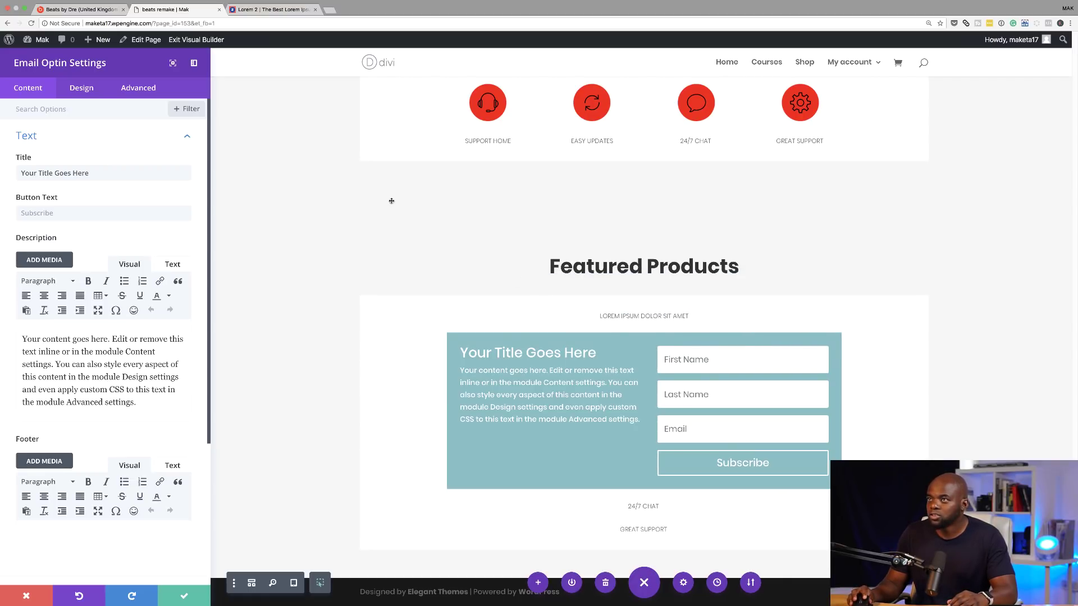
Step: Save the Email Optin module and delete the leftover "24/7 Chat" and "Great Support" labels beneath it
click(100, 9)
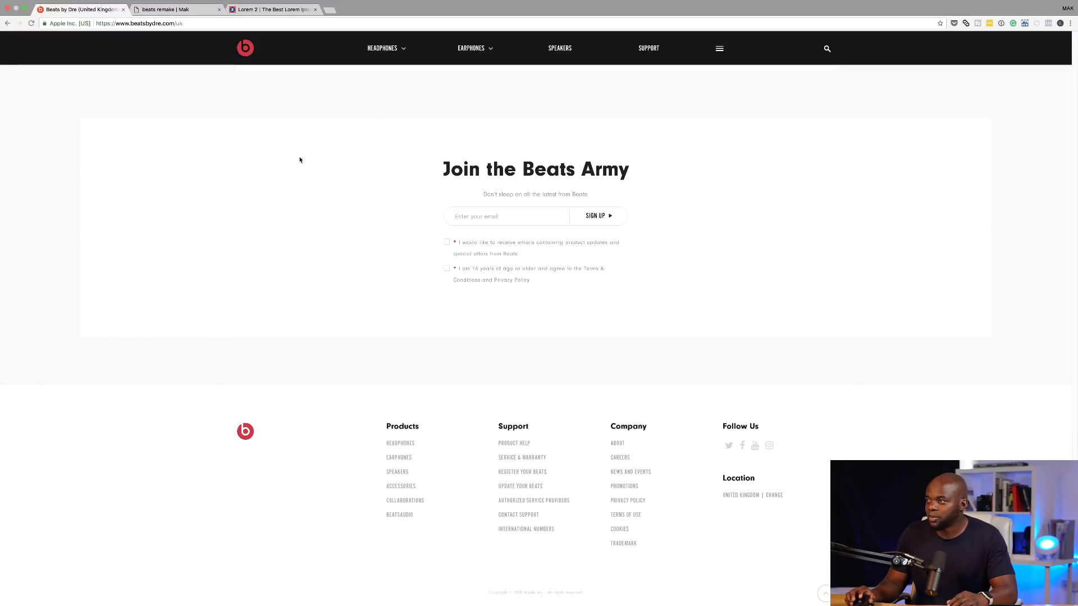
click(166, 9)
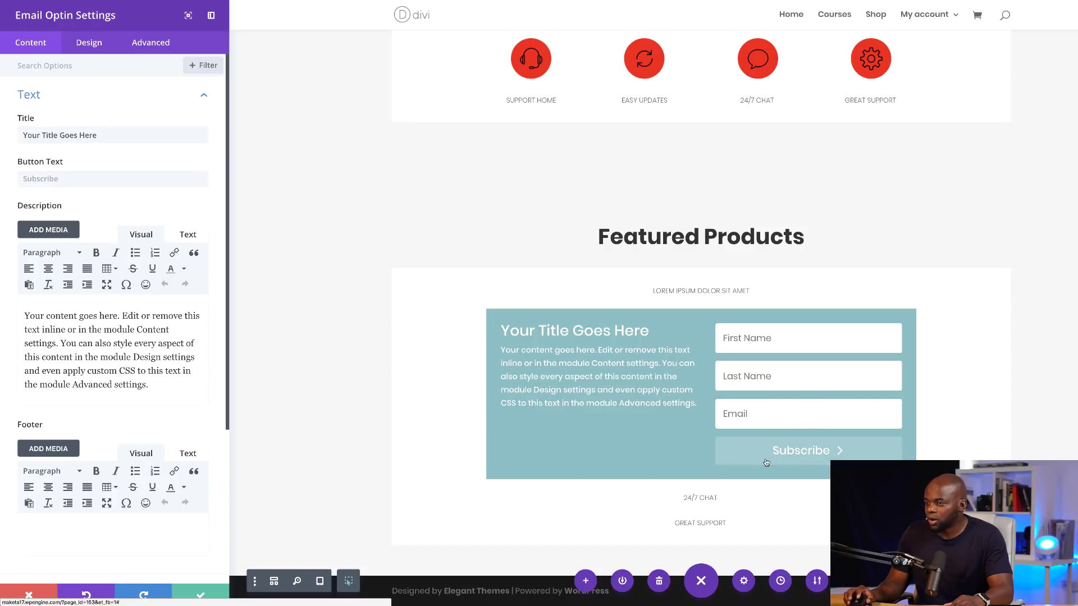
click(218, 596)
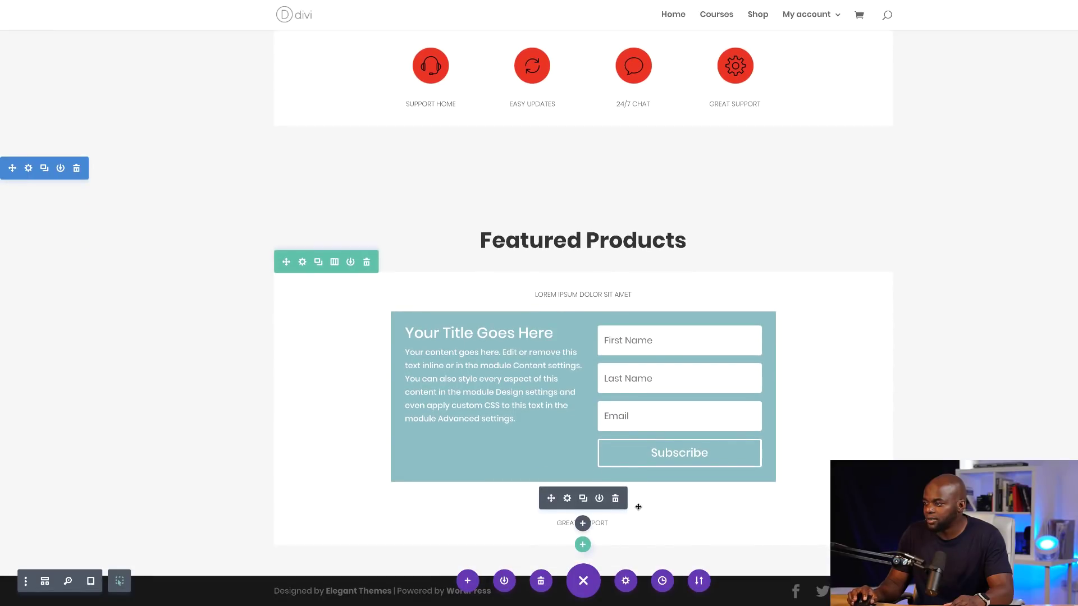
click(615, 499)
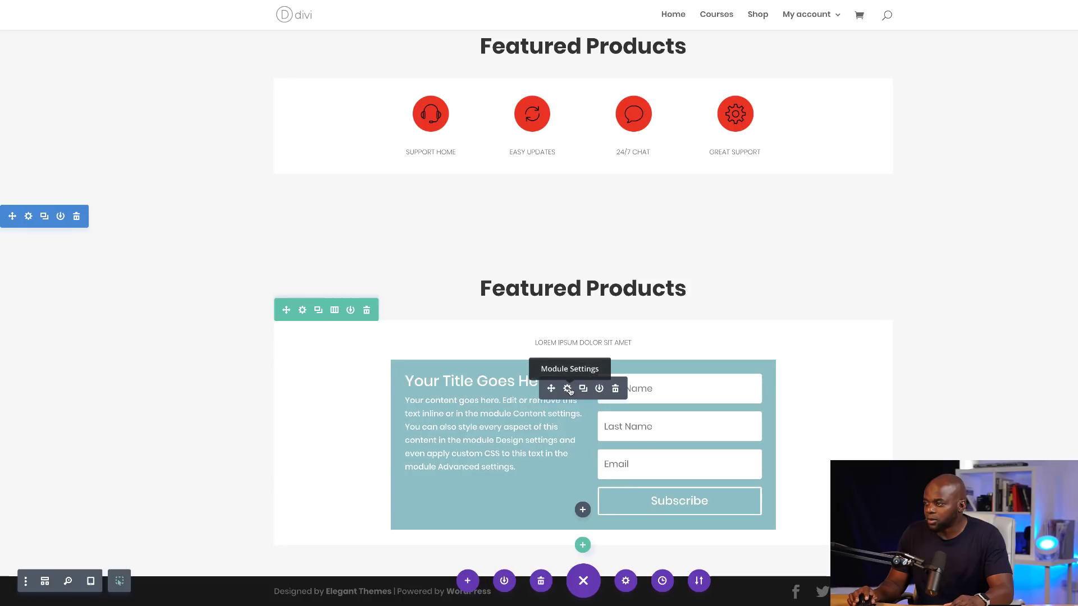
Step: Set the Email Optin module's layout to Body On Top, Form On Bottom
click(568, 389)
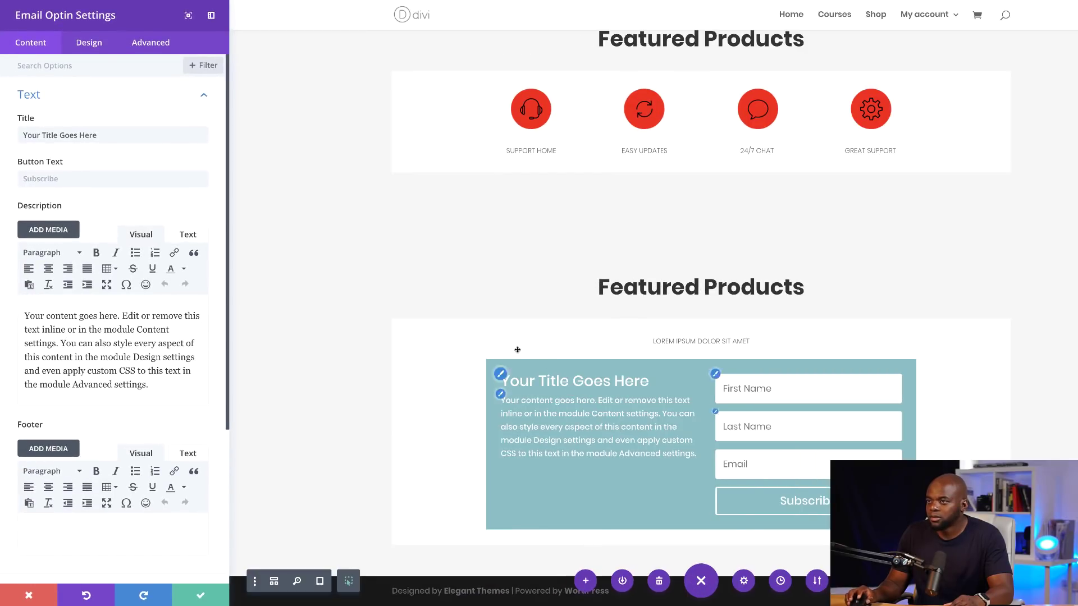
click(99, 45)
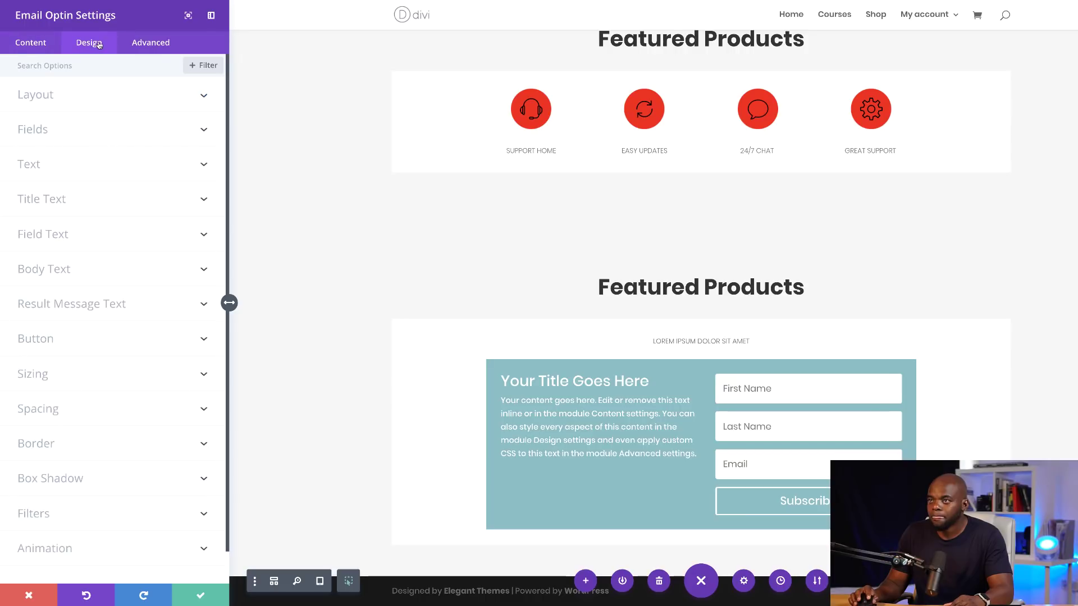
click(32, 97)
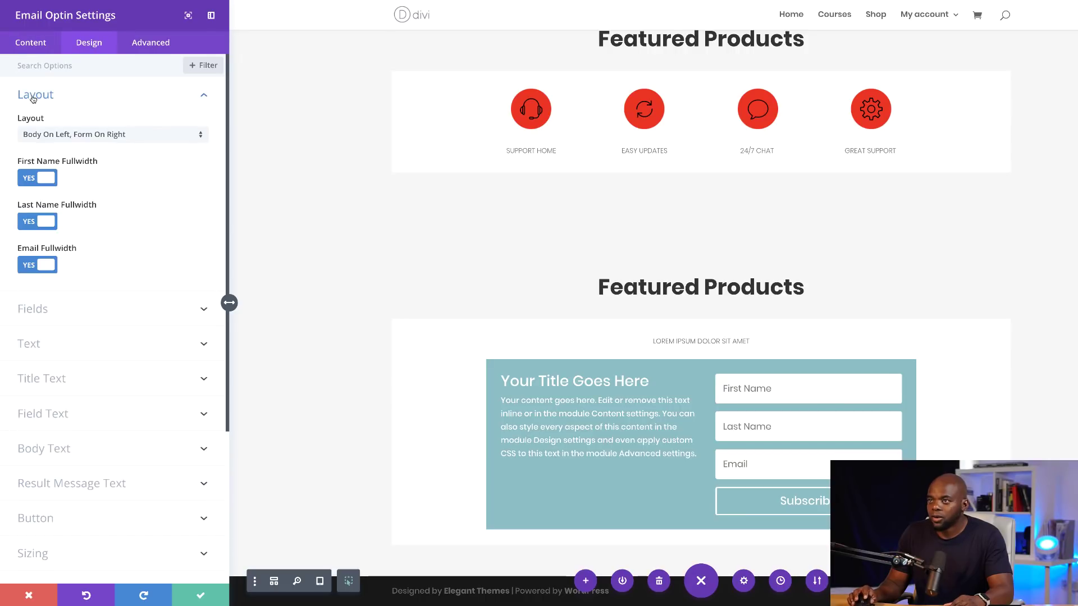
click(83, 140)
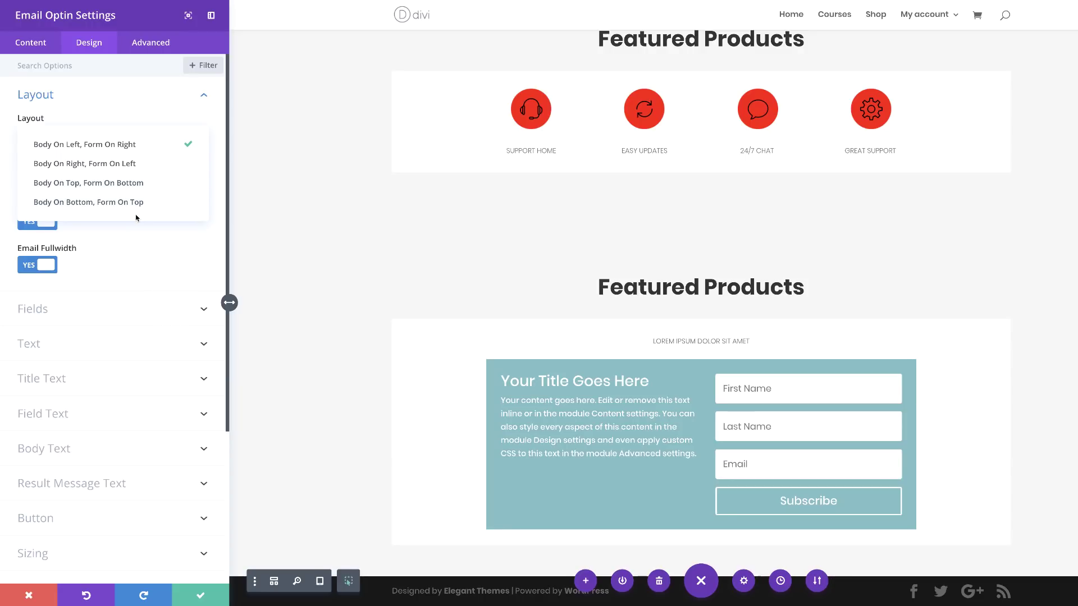
click(93, 184)
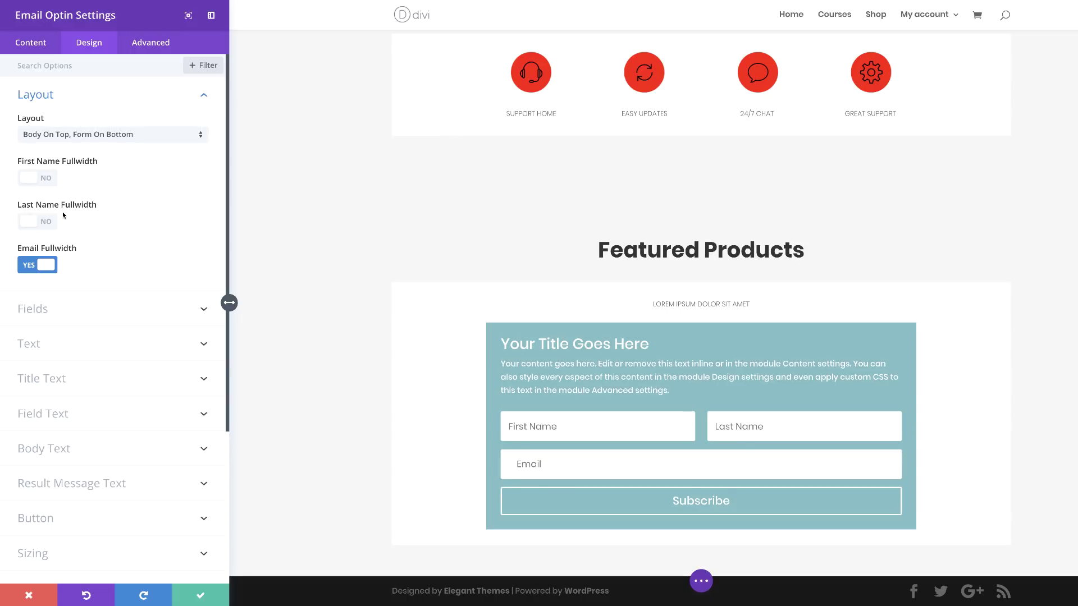
Step: Enable custom styles for the optin form's Subscribe button and set its background color to red #e02b20
scroll(58, 214, down, 4)
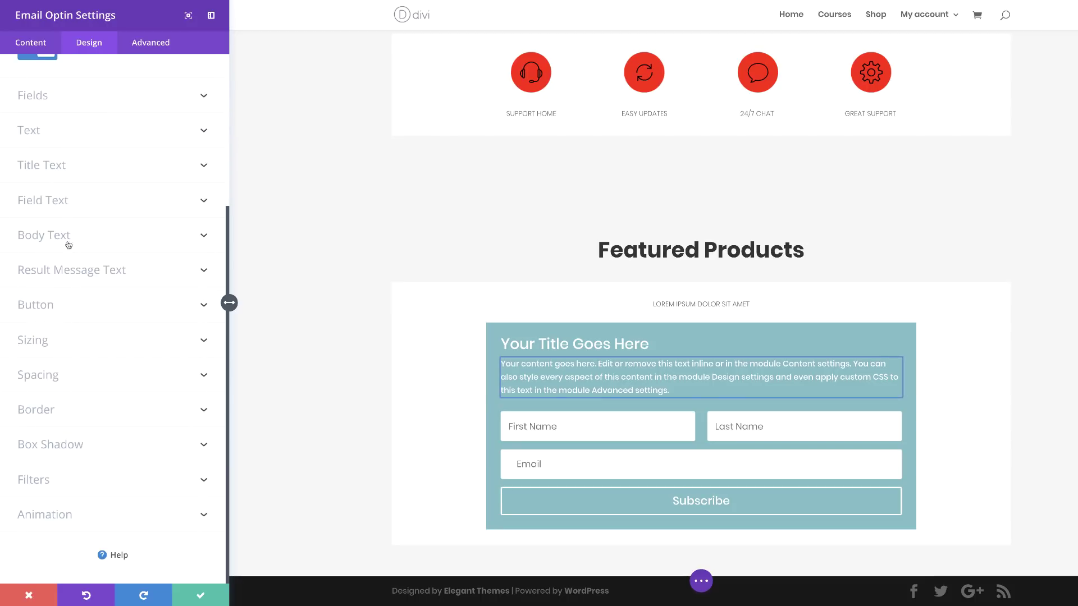
click(50, 307)
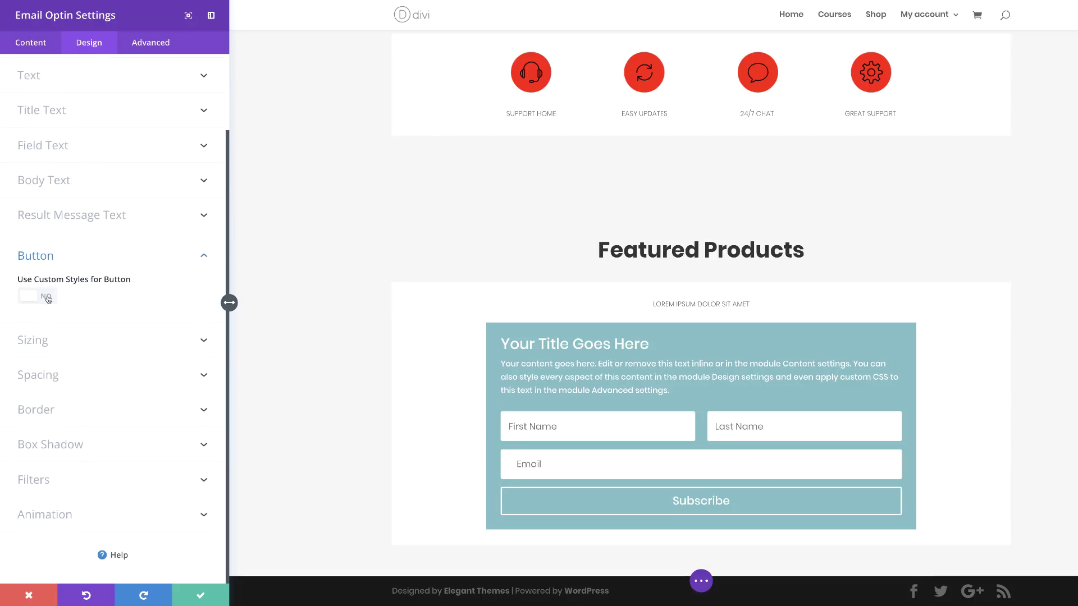
click(49, 300)
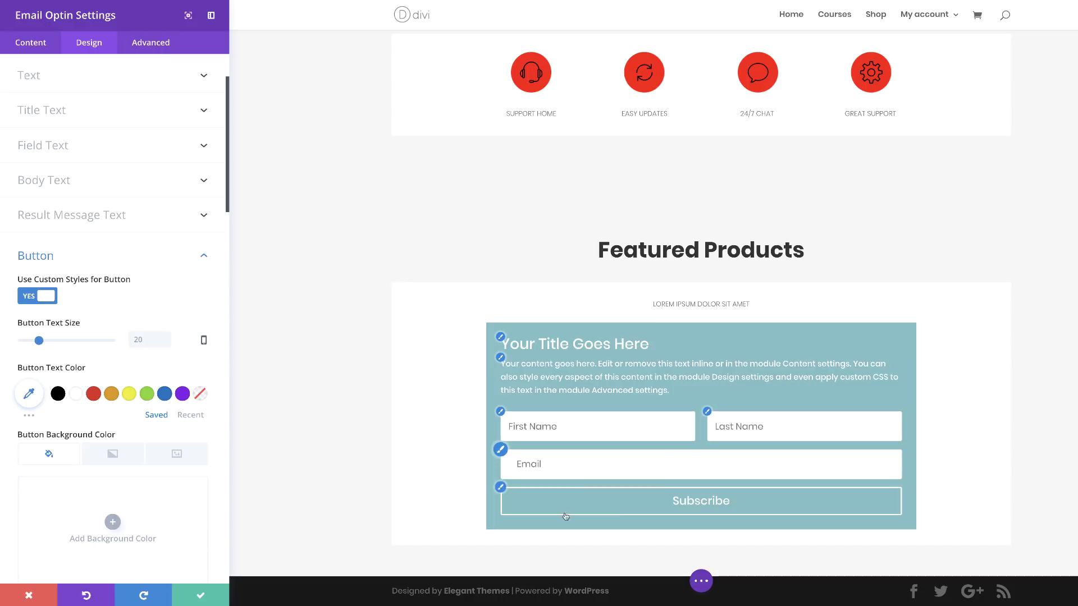
scroll(133, 466, down, 1)
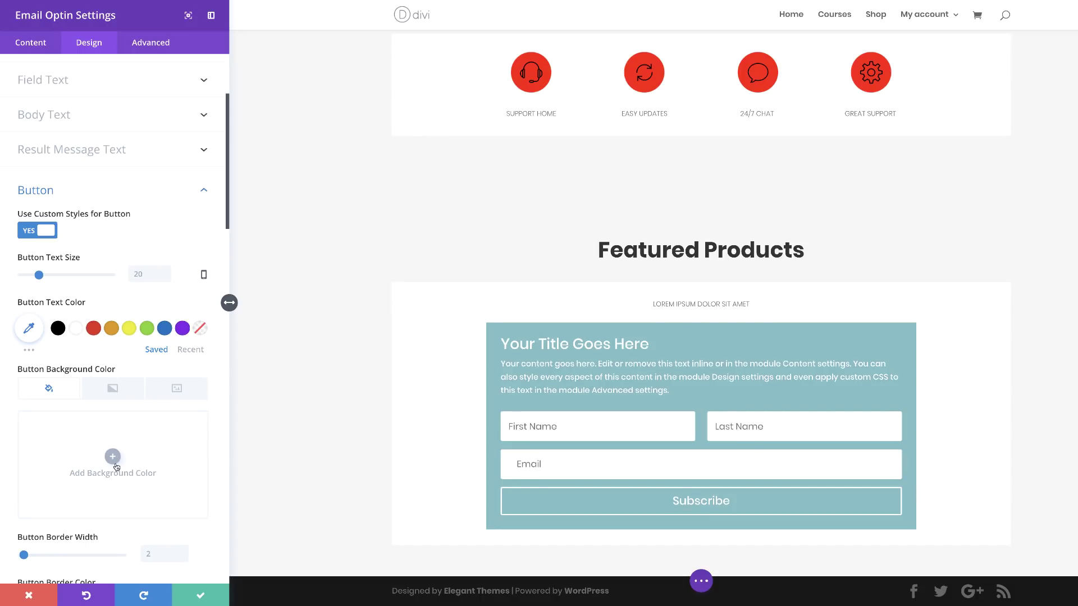
click(113, 457)
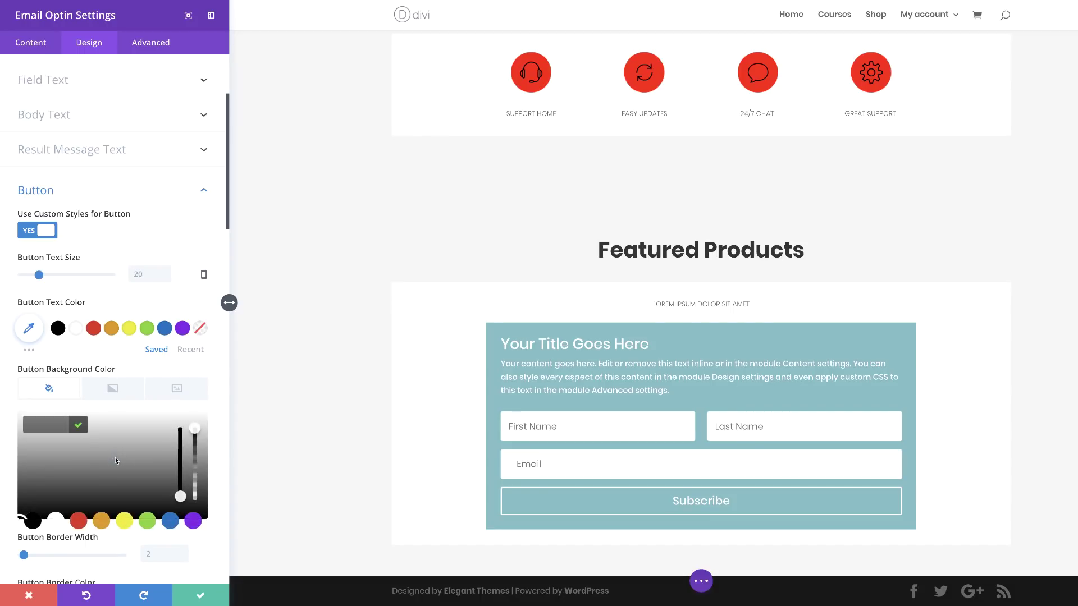
click(79, 525)
Step: Give the Subscribe button a red #e02b20 border and a border radius of 93px
scroll(184, 443, down, 3)
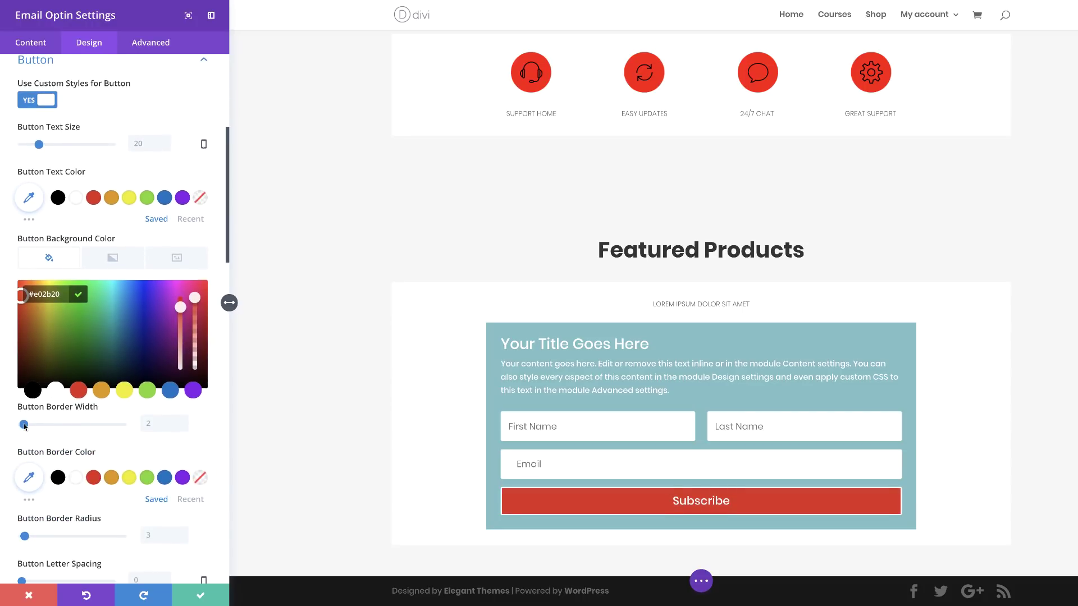
click(94, 477)
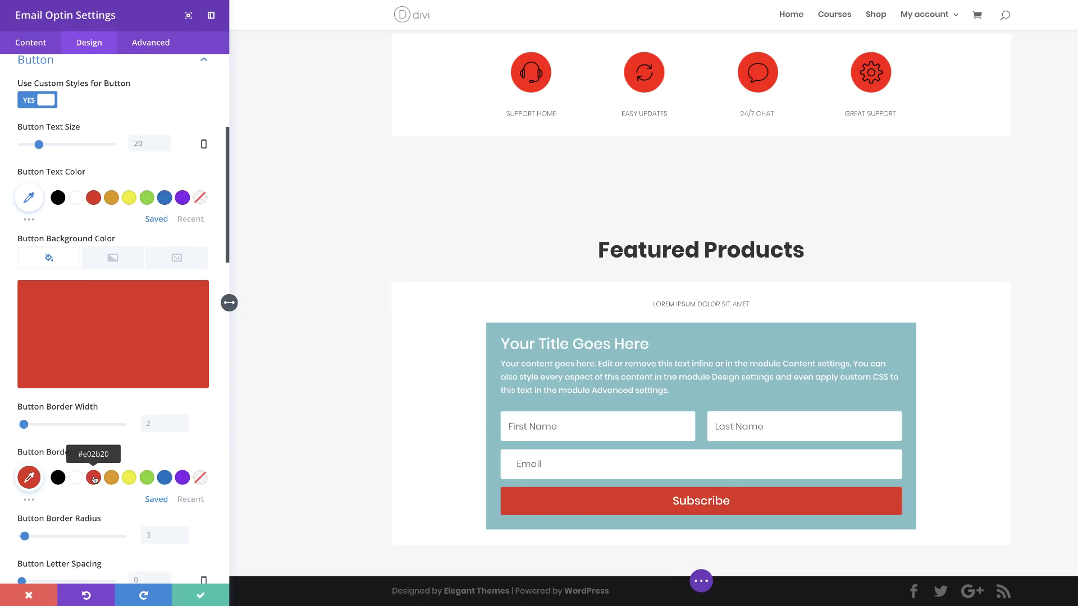
scroll(94, 479, down, 3)
drag(25, 399, 115, 399)
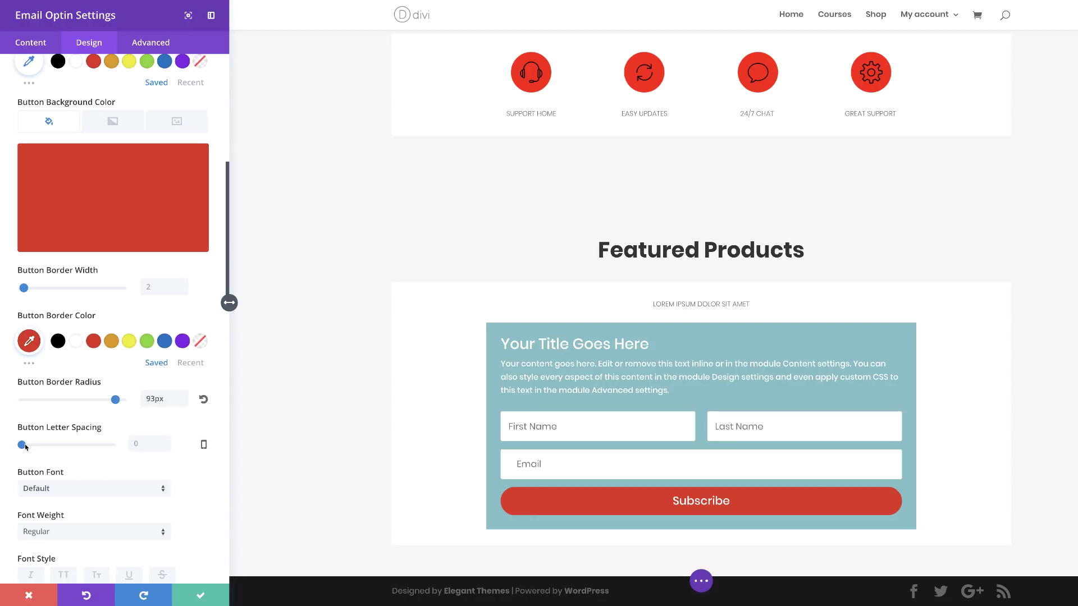
Step: Set the Subscribe button's letter spacing to 0px and its font style to uppercase
drag(25, 446, 21, 445)
scroll(85, 503, down, 2)
click(63, 475)
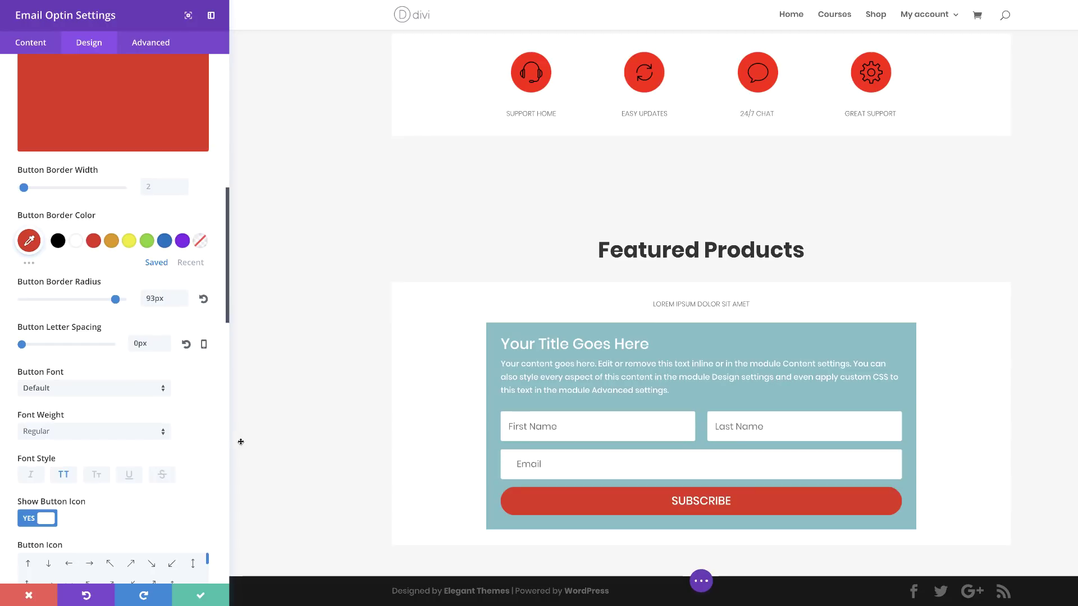
Step: Choose the right-arrow icon for the optin form's Subscribe button and review its remaining icon and hover options
click(90, 563)
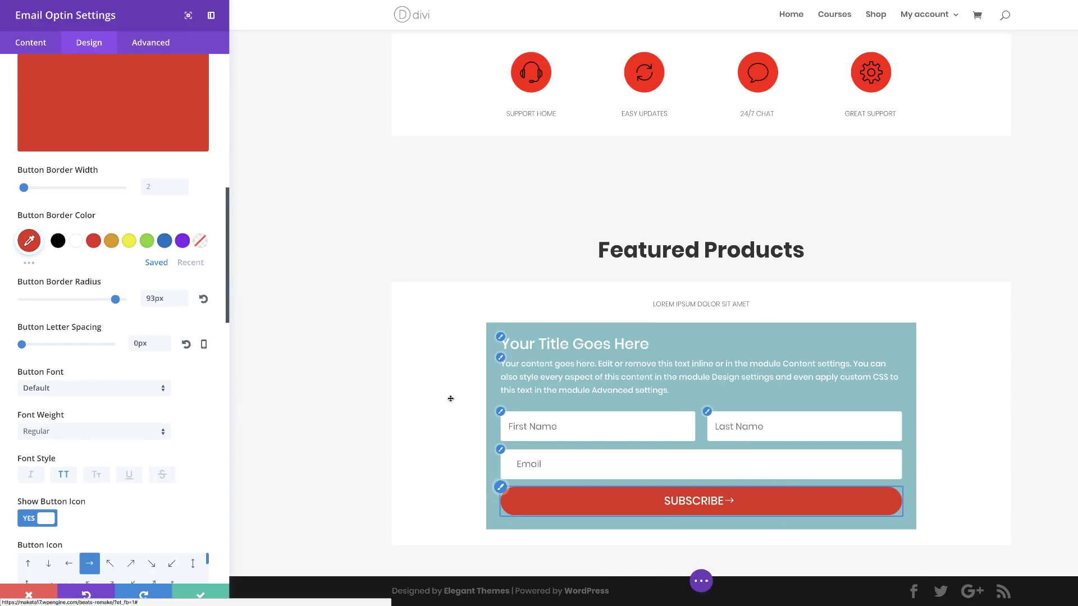
scroll(201, 480, down, 6)
scroll(201, 481, down, 3)
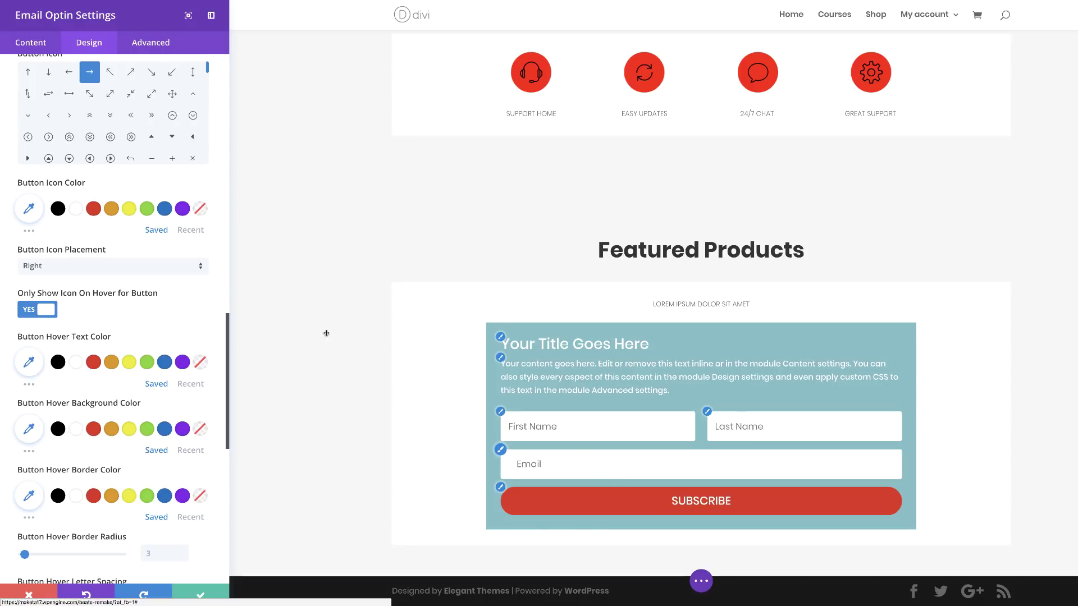
scroll(204, 457, down, 6)
scroll(205, 457, up, 5)
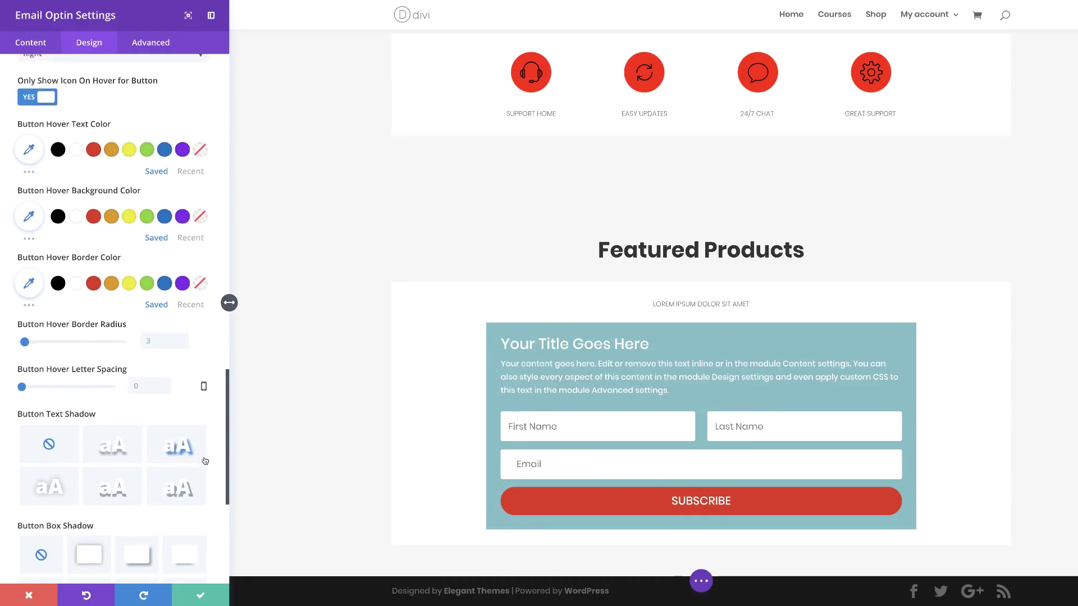
scroll(205, 455, up, 10)
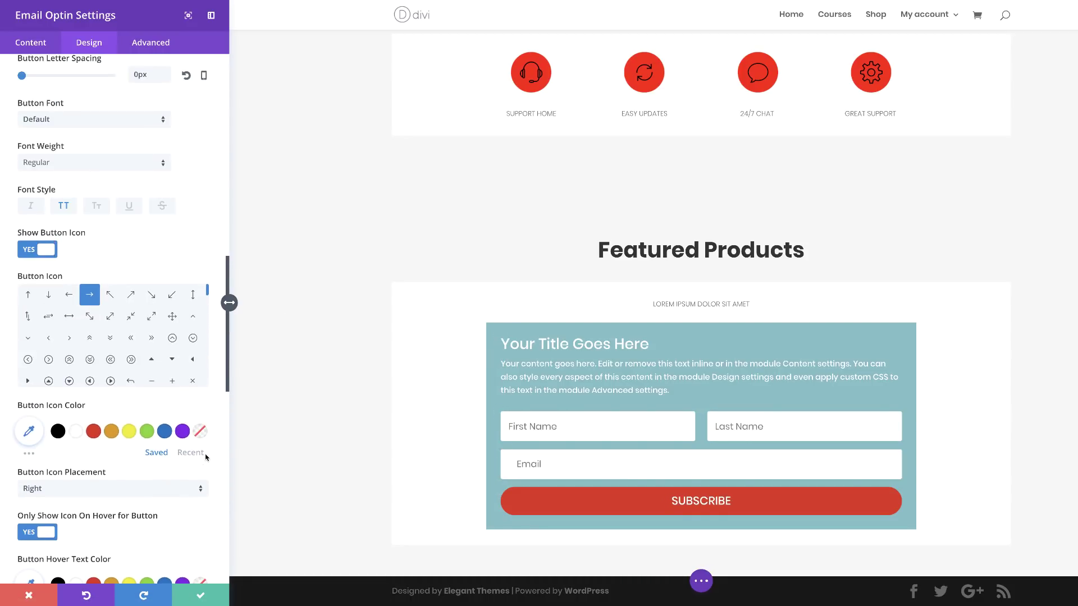
scroll(206, 457, up, 8)
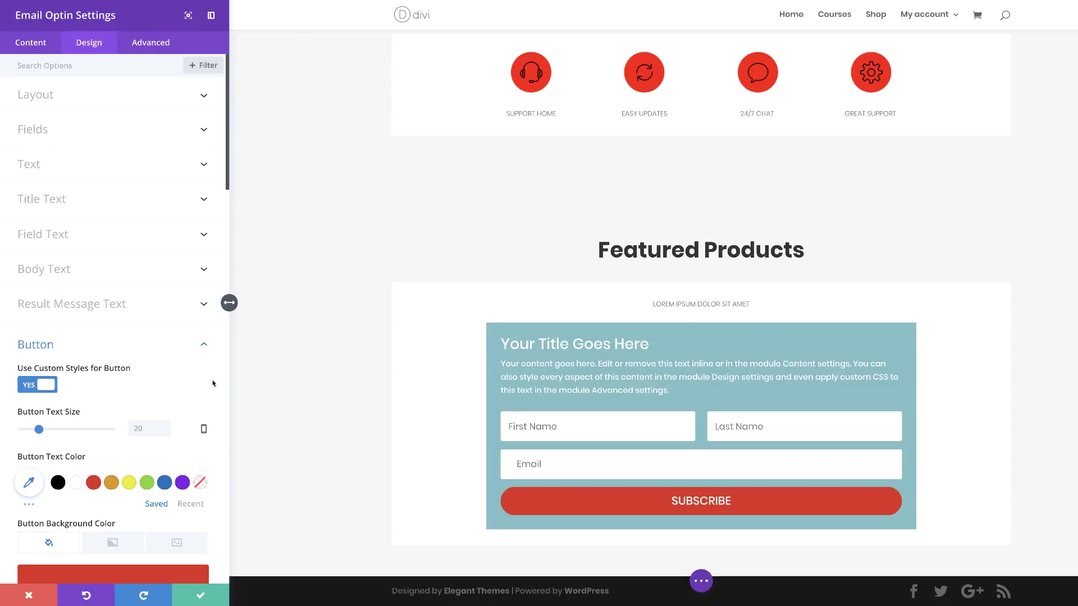
Step: Set the Email Optin module's background to white #ffffff, and turn off its use of a background color
click(34, 45)
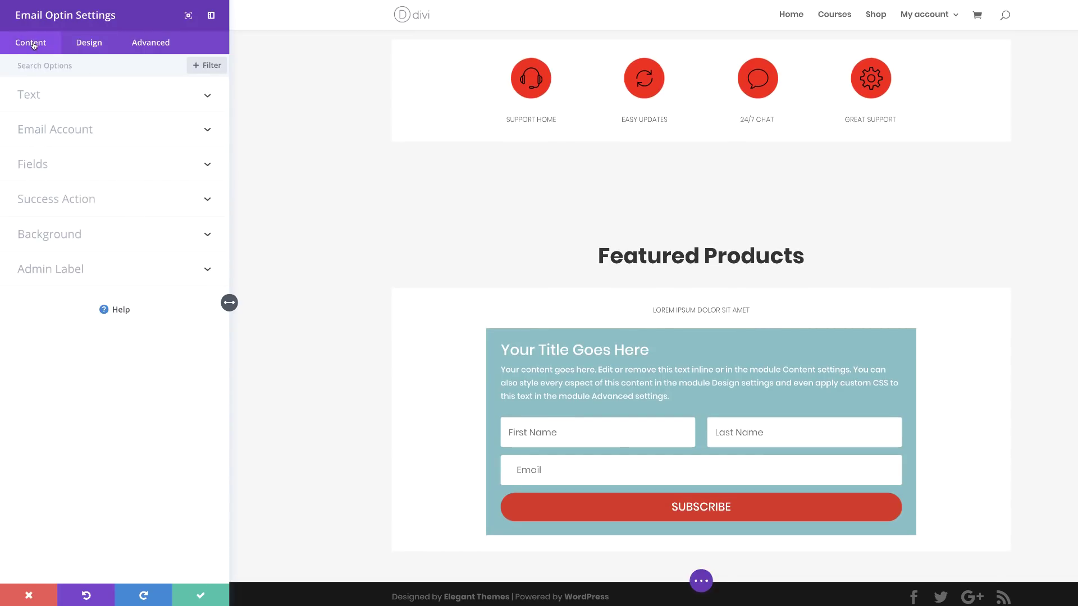
click(85, 236)
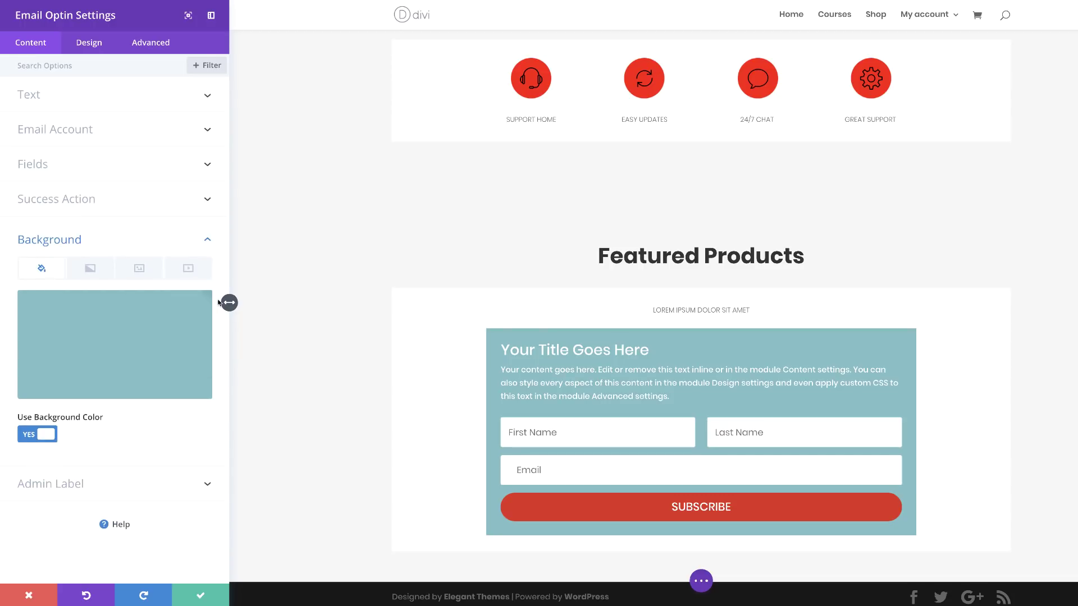
mouse_move(197, 307)
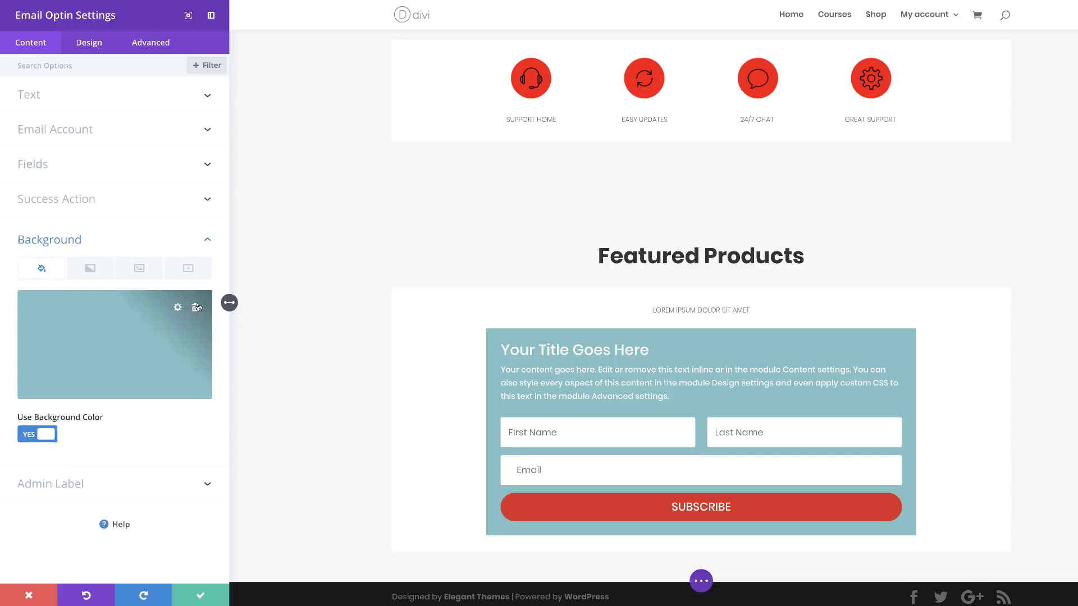
click(74, 348)
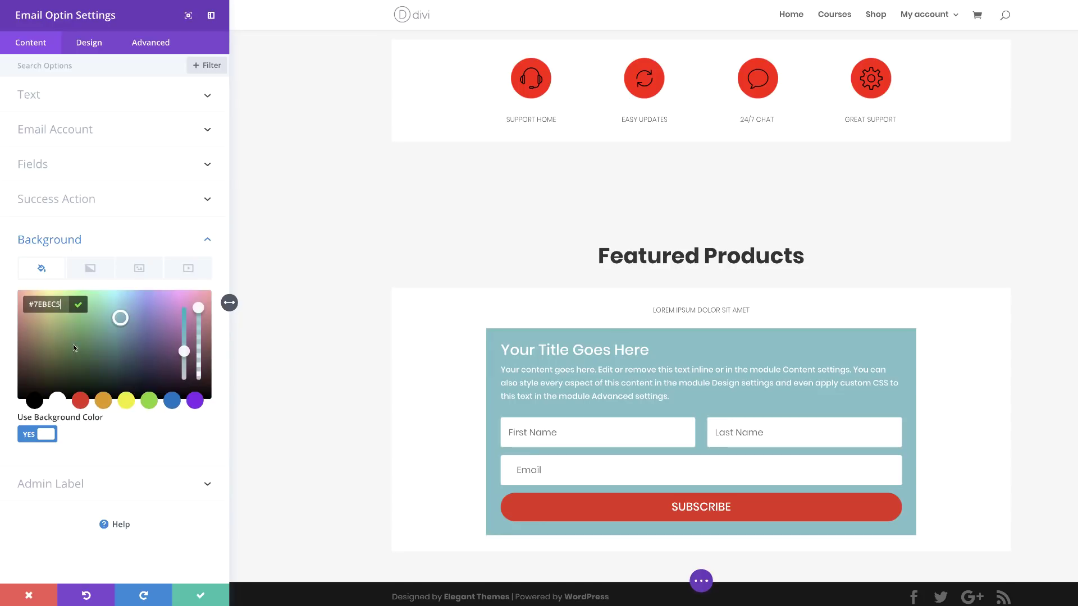
click(58, 400)
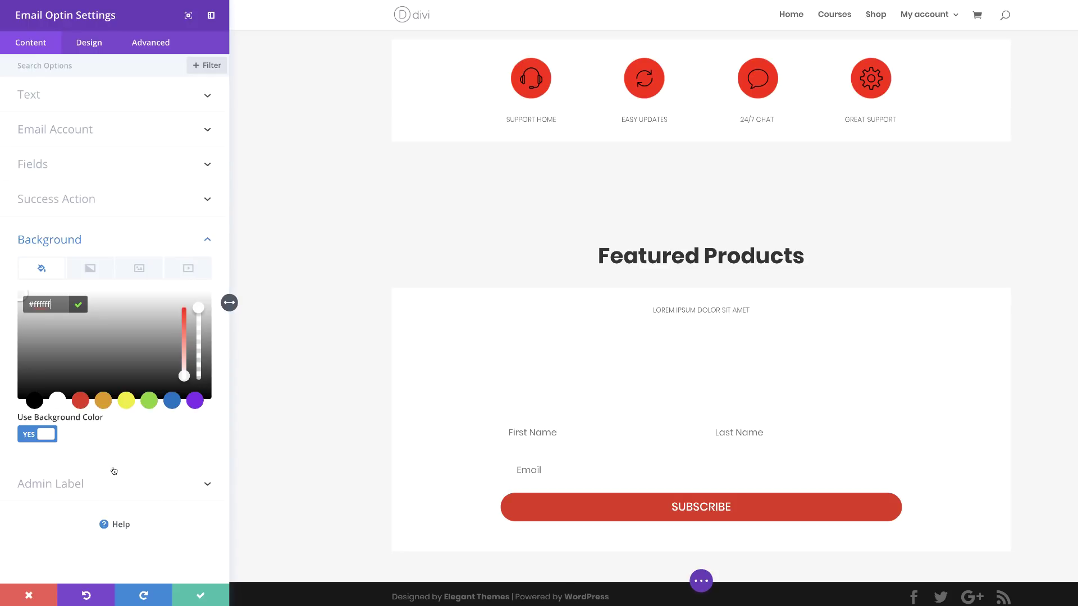
click(32, 435)
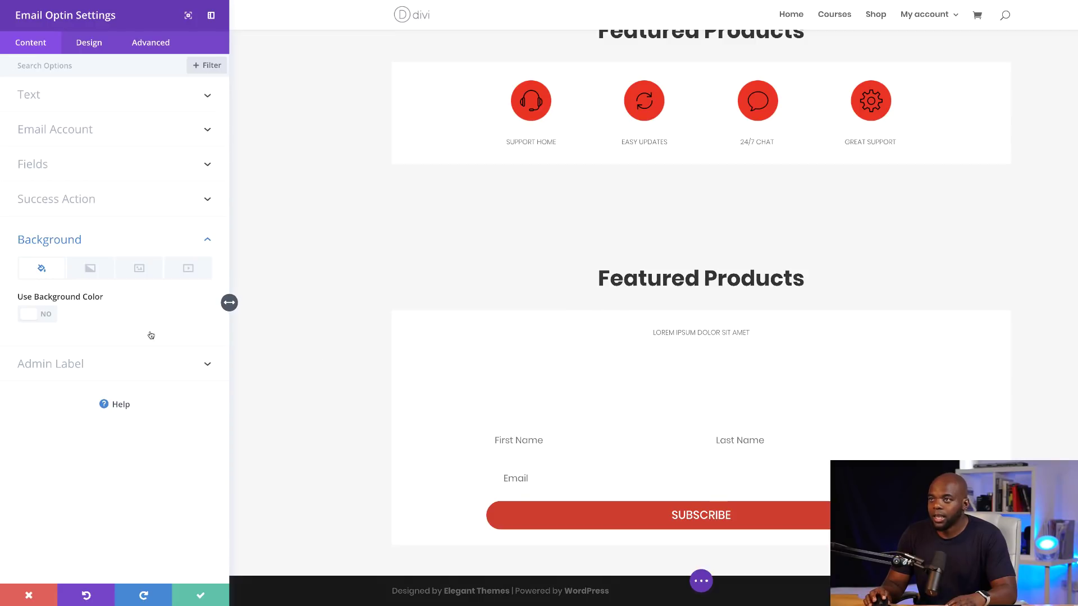
Step: Set the Email Optin module's text color to Dark
click(61, 97)
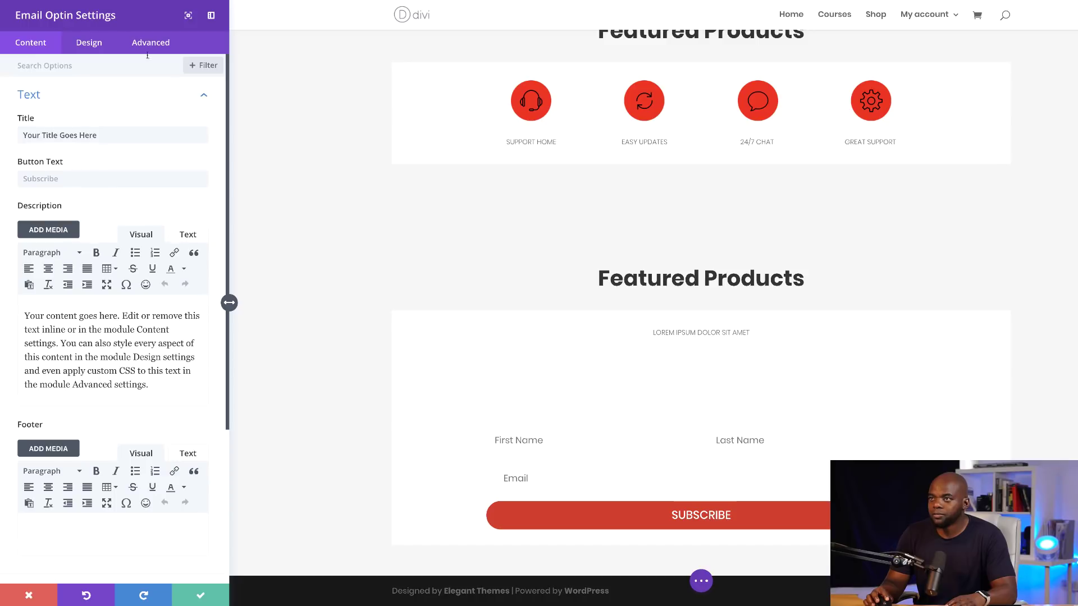
click(97, 47)
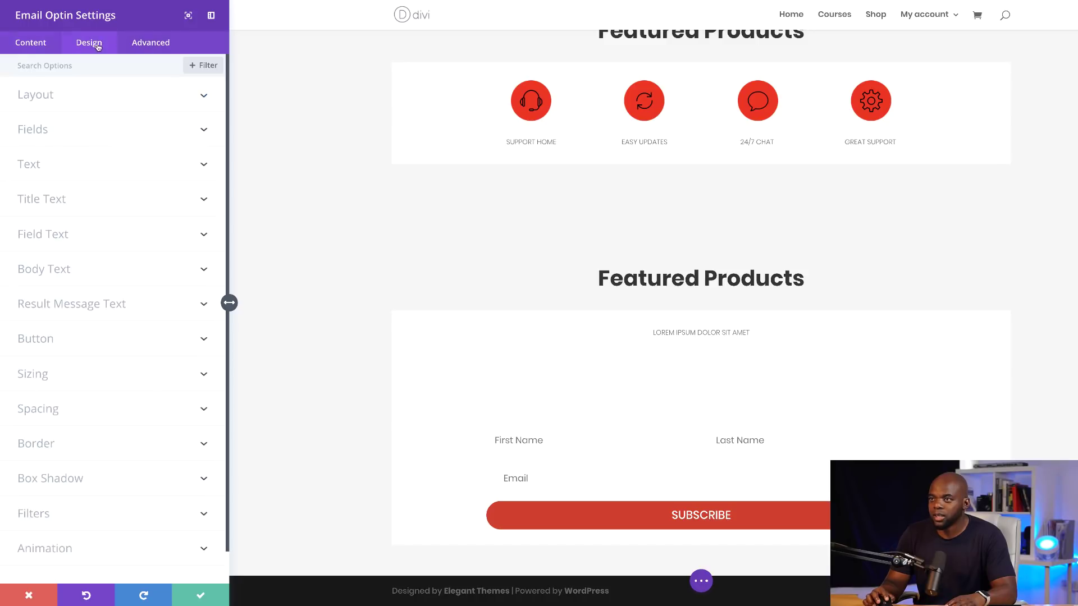
click(53, 164)
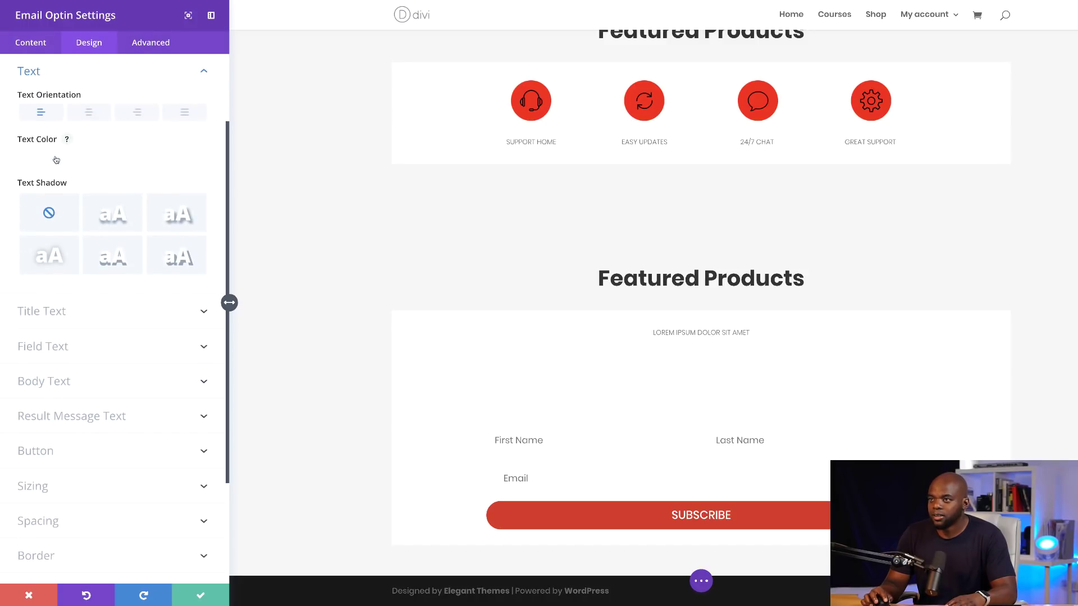
click(55, 159)
click(46, 185)
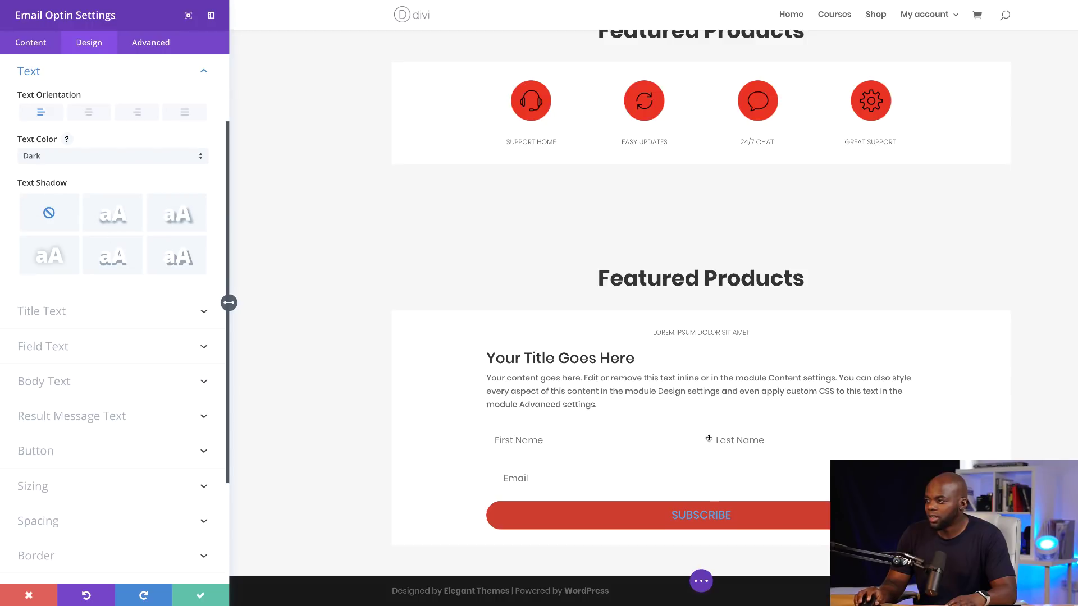
click(653, 332)
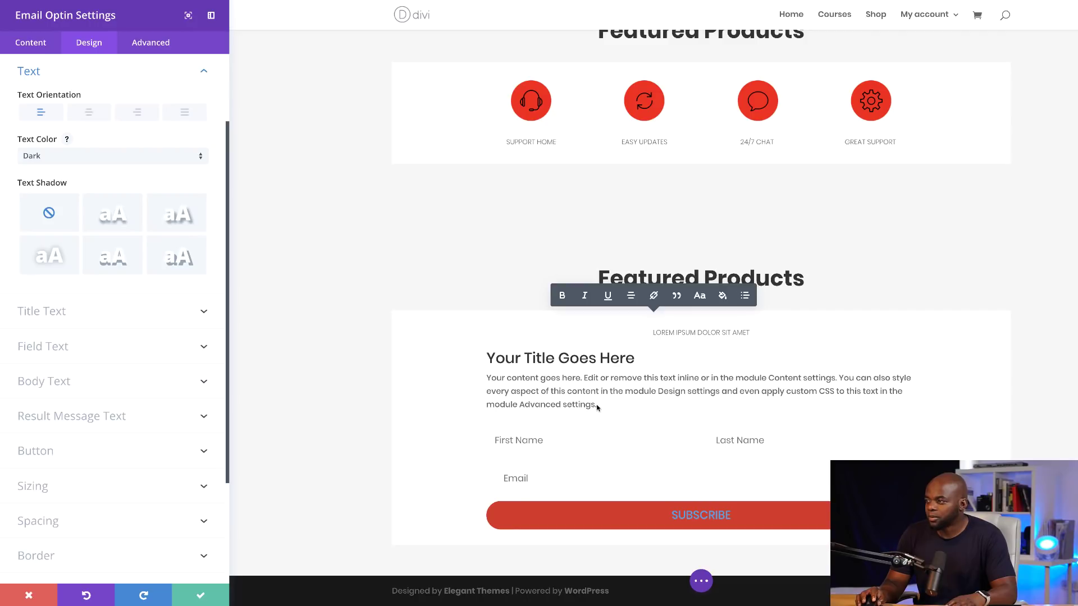
click(637, 363)
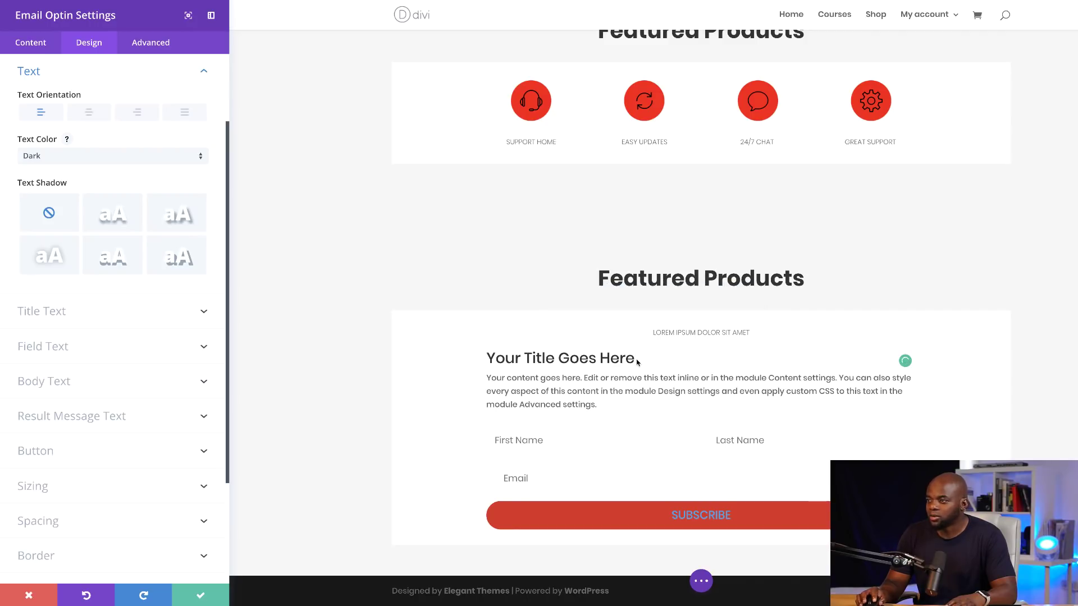
Step: Disable the First Name and Last Name fields in the optin form
click(30, 42)
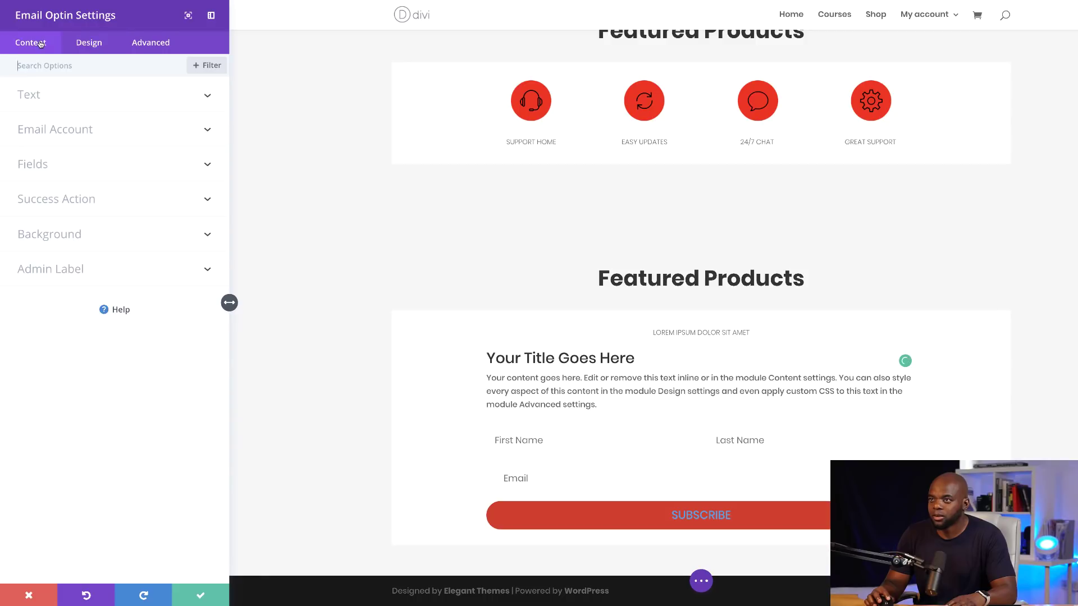
click(55, 165)
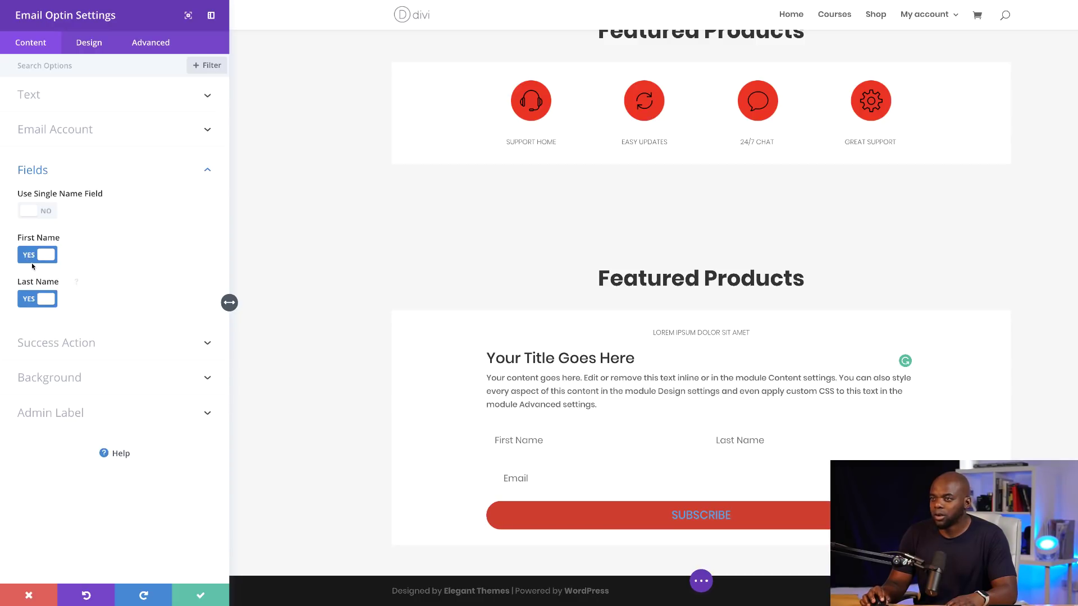
click(29, 256)
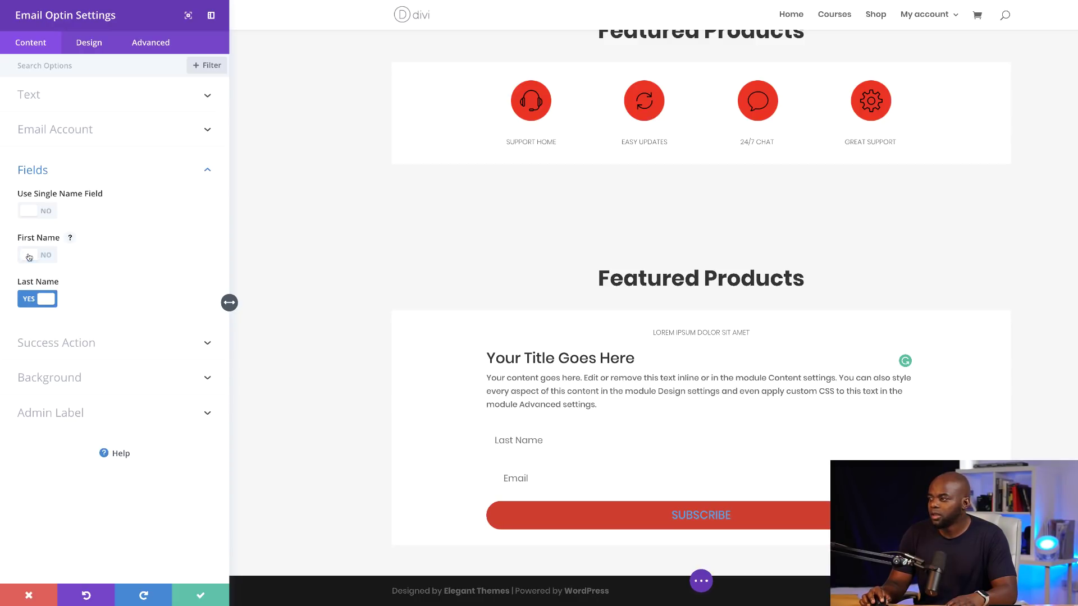
click(27, 300)
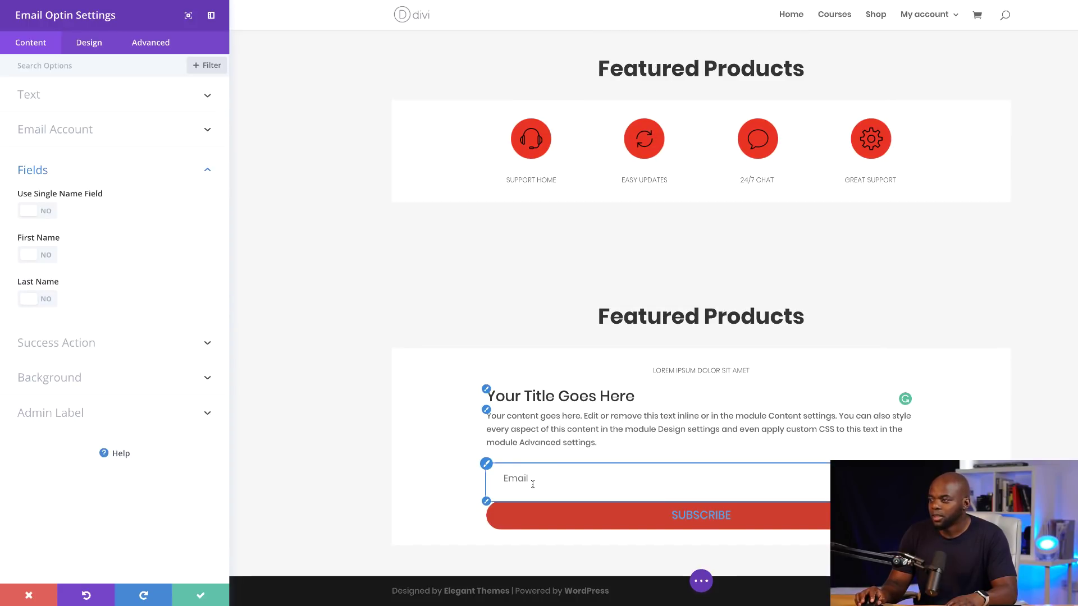
Step: Give the optin form's email field a 1px border in gray
click(486, 464)
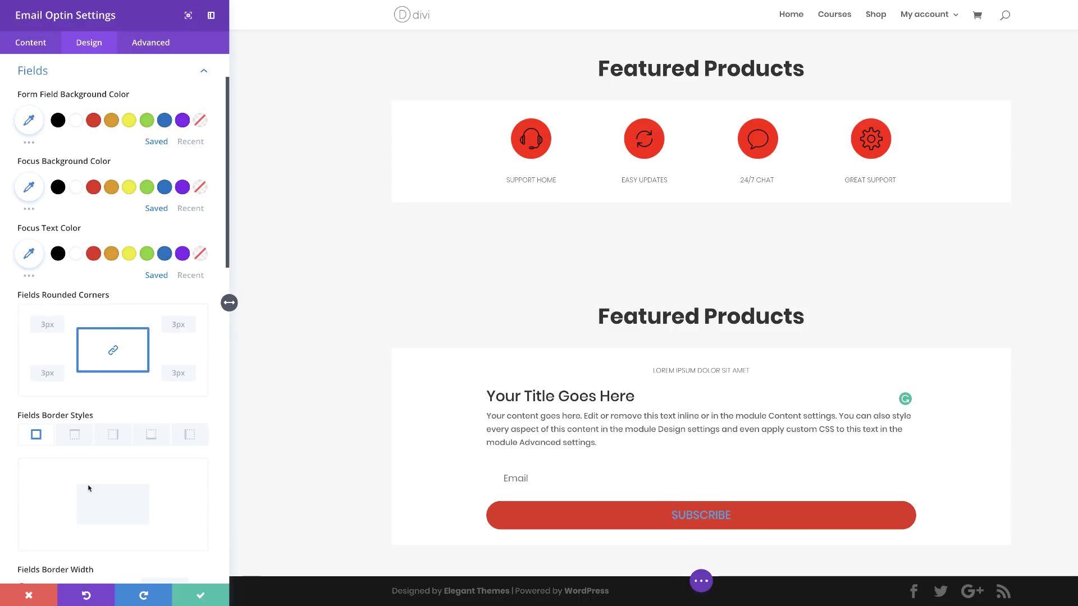
scroll(43, 470, down, 2)
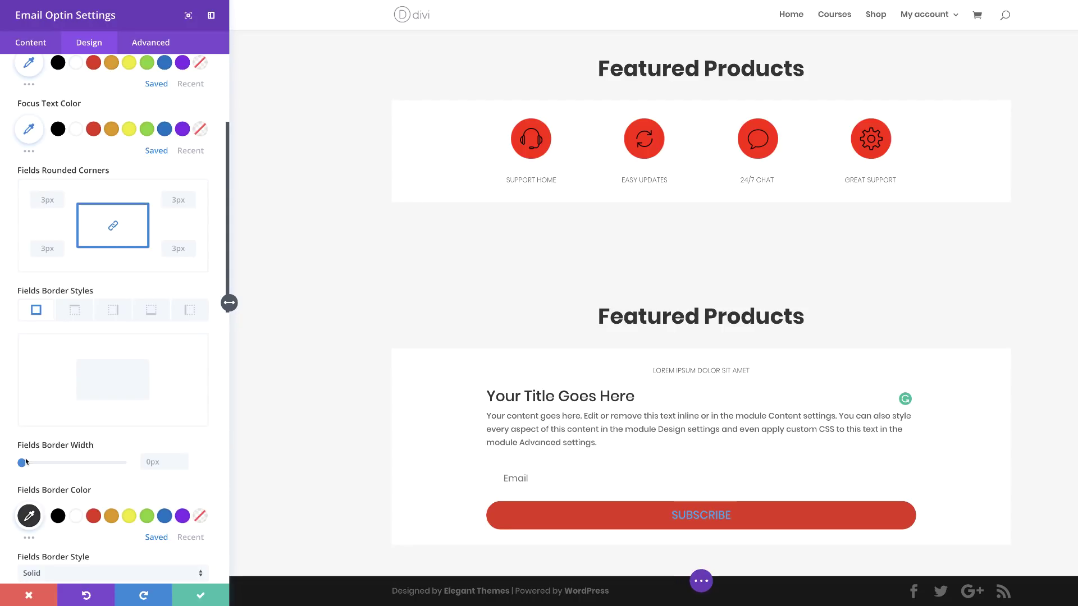
click(24, 462)
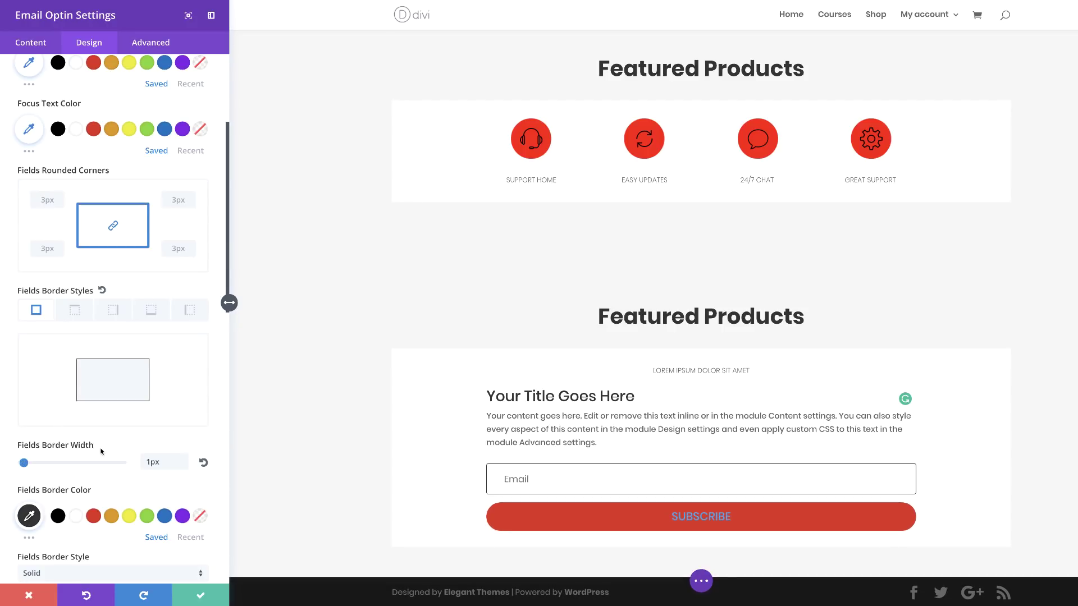
scroll(101, 448, down, 2)
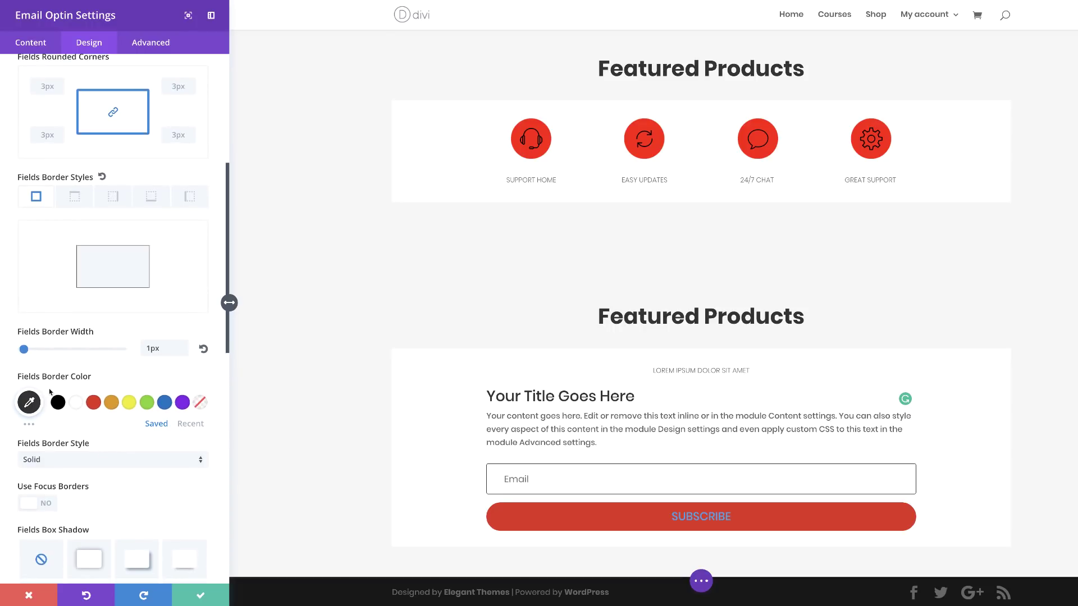
click(58, 403)
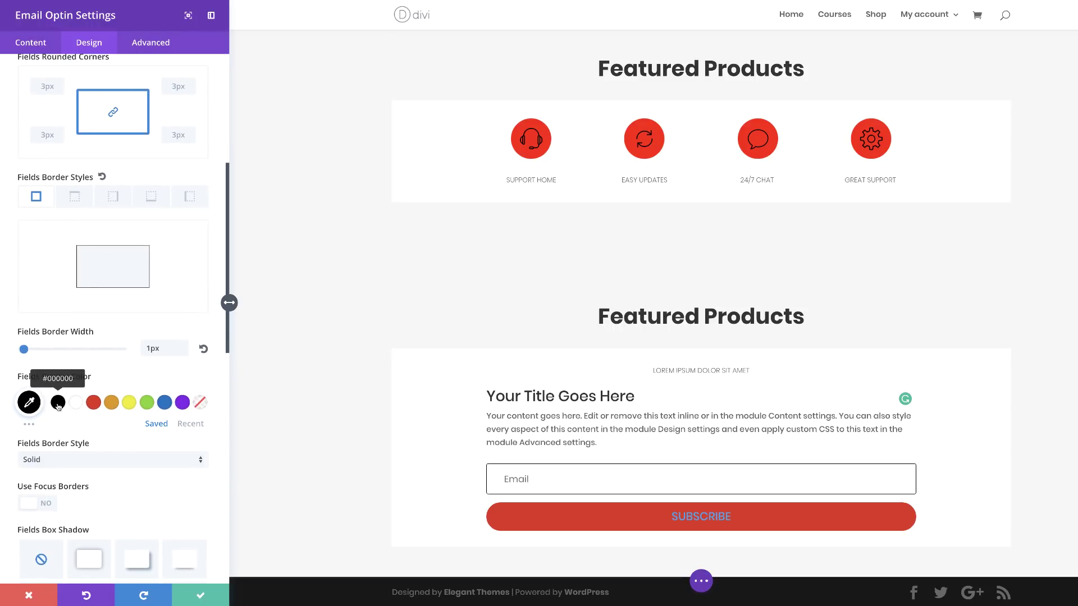
click(29, 425)
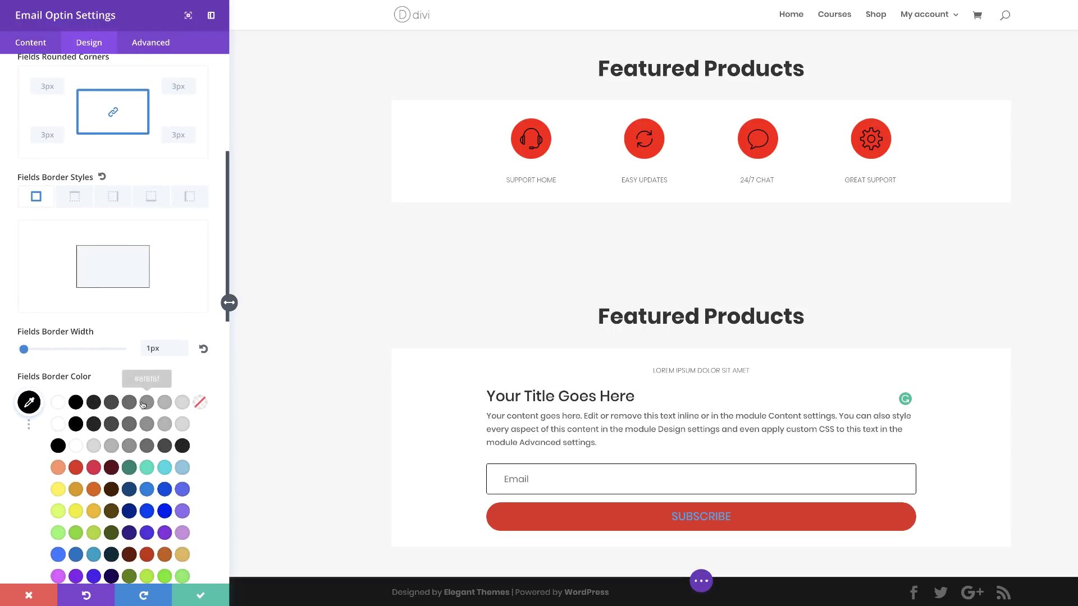
click(147, 403)
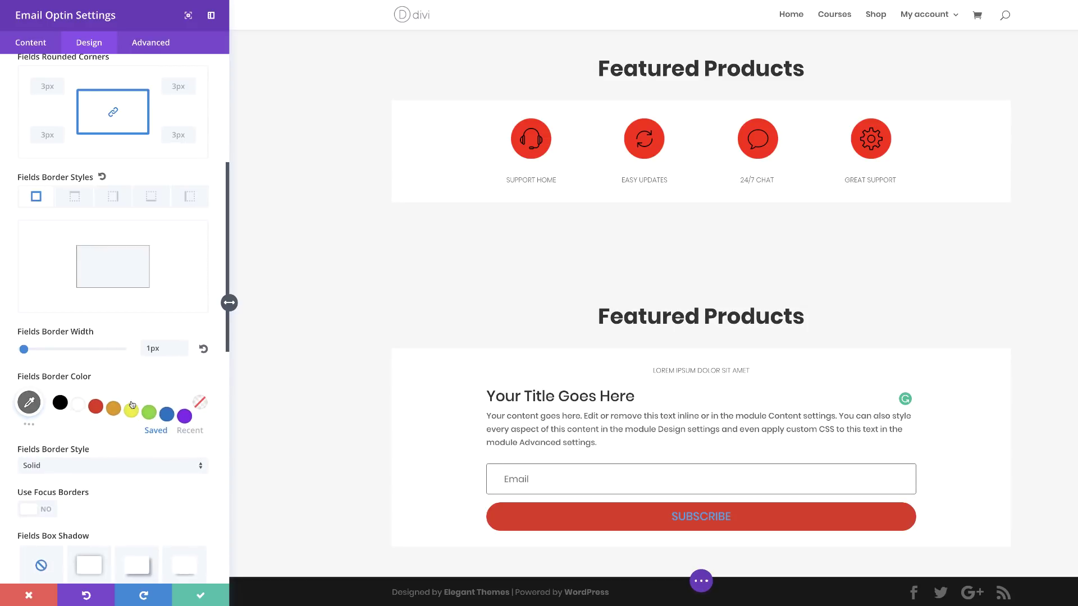
scroll(109, 440, down, 1)
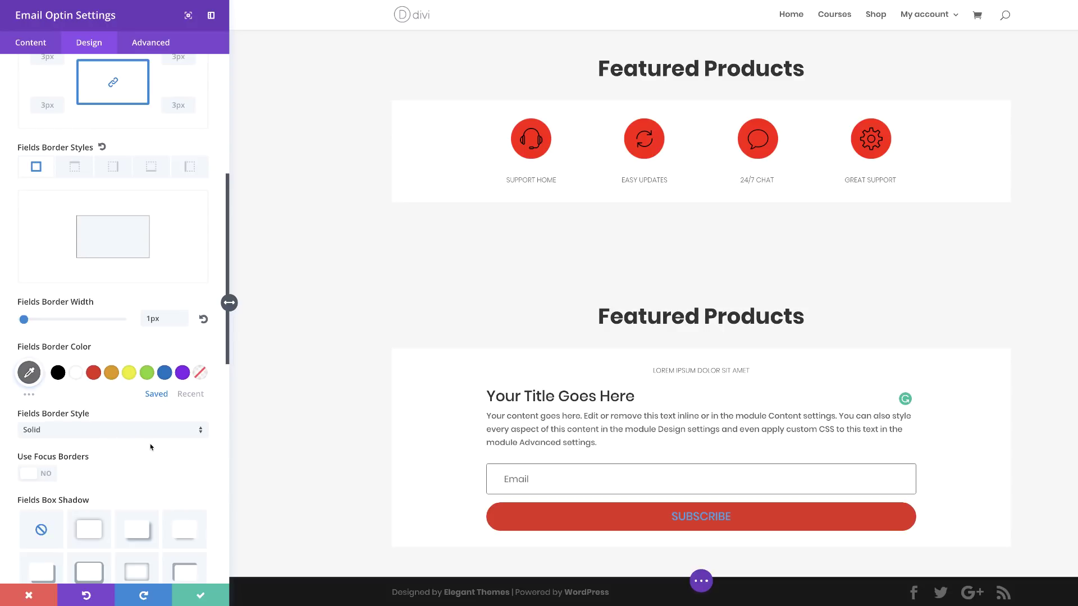
scroll(153, 464, up, 1)
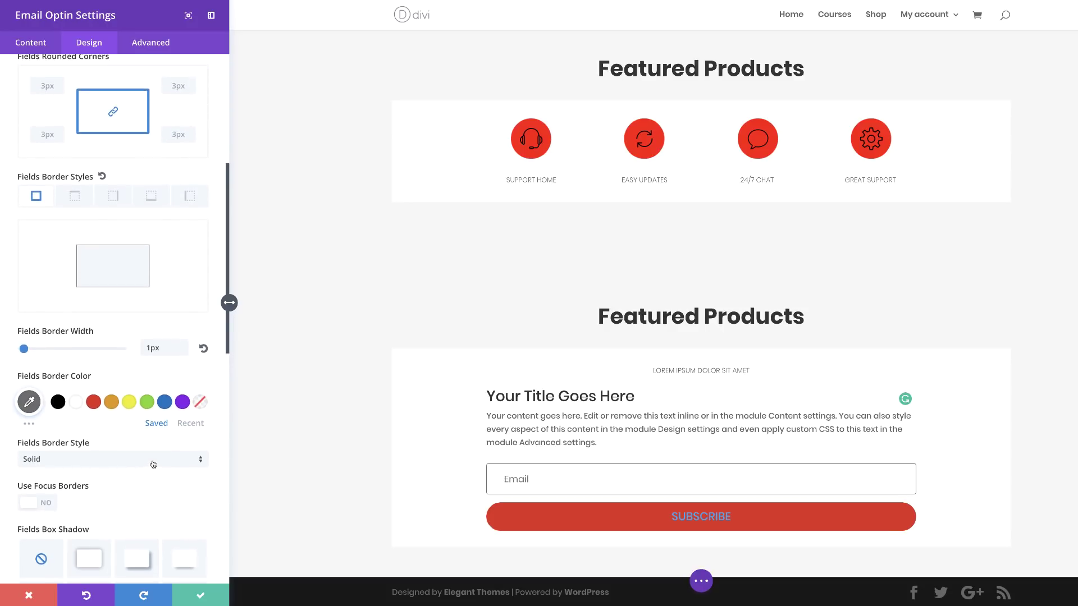
Step: Round all four corners of the optin form's email field to 43px
scroll(153, 464, up, 4)
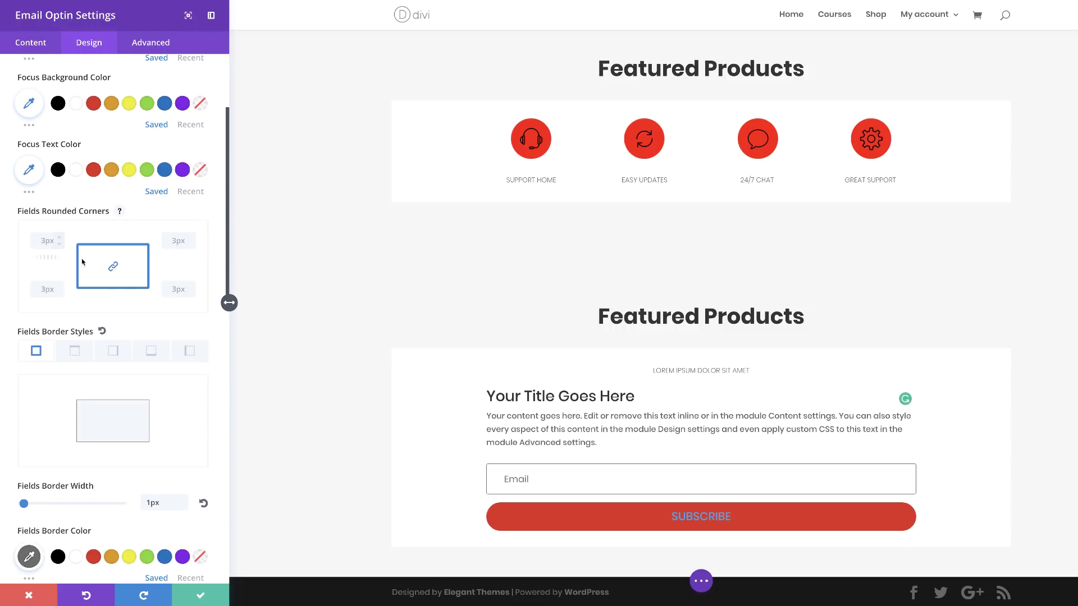
click(112, 266)
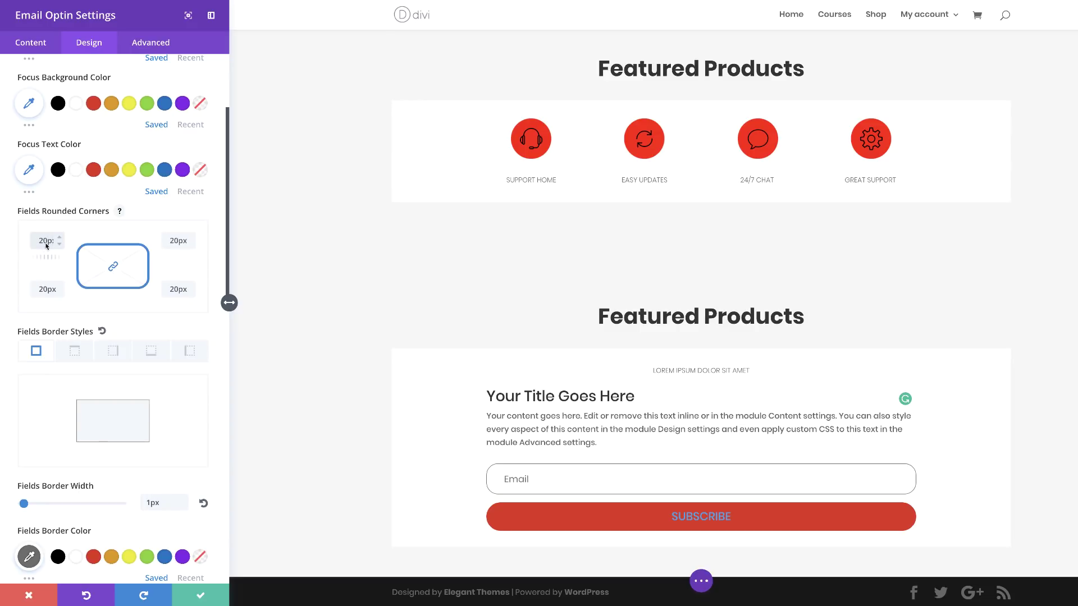
drag(55, 258, 259, 266)
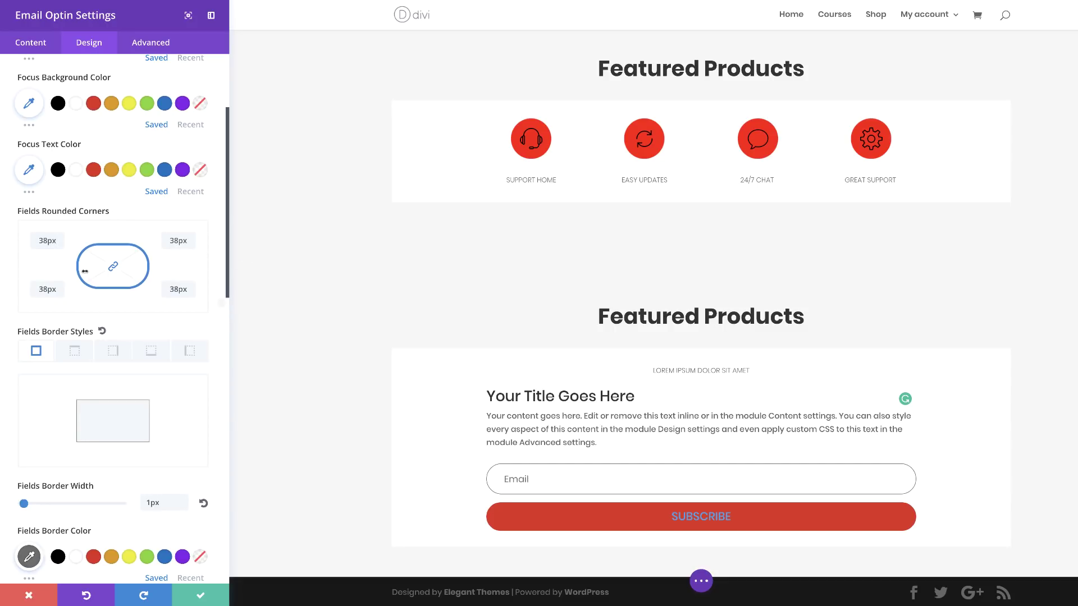
drag(49, 257, 137, 256)
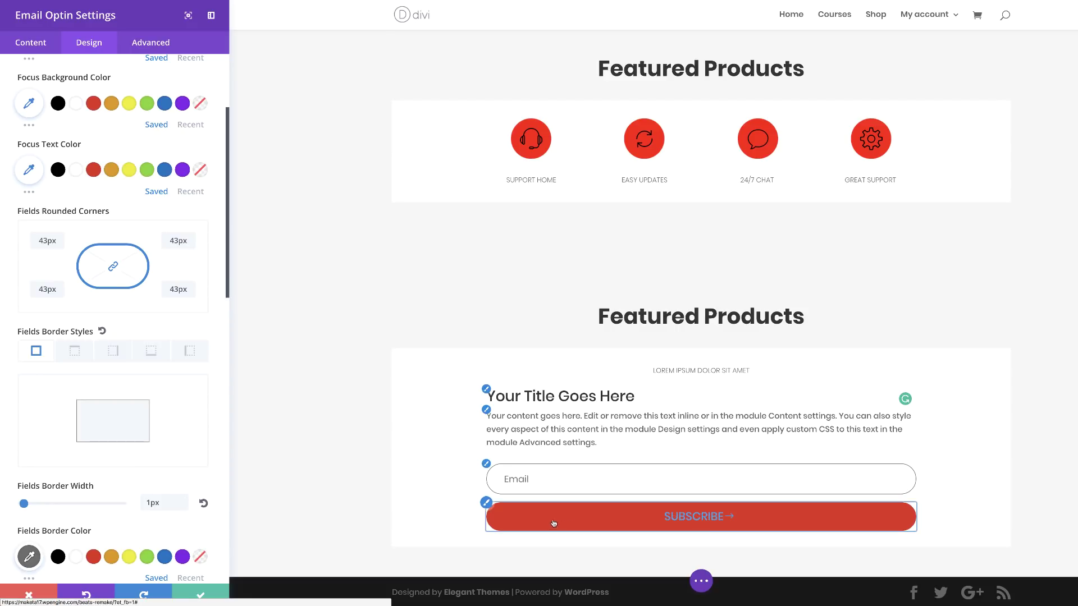
Step: Change the Subscribe button's text color to white (#ffffff) in the Email Optin module's button styling
click(486, 504)
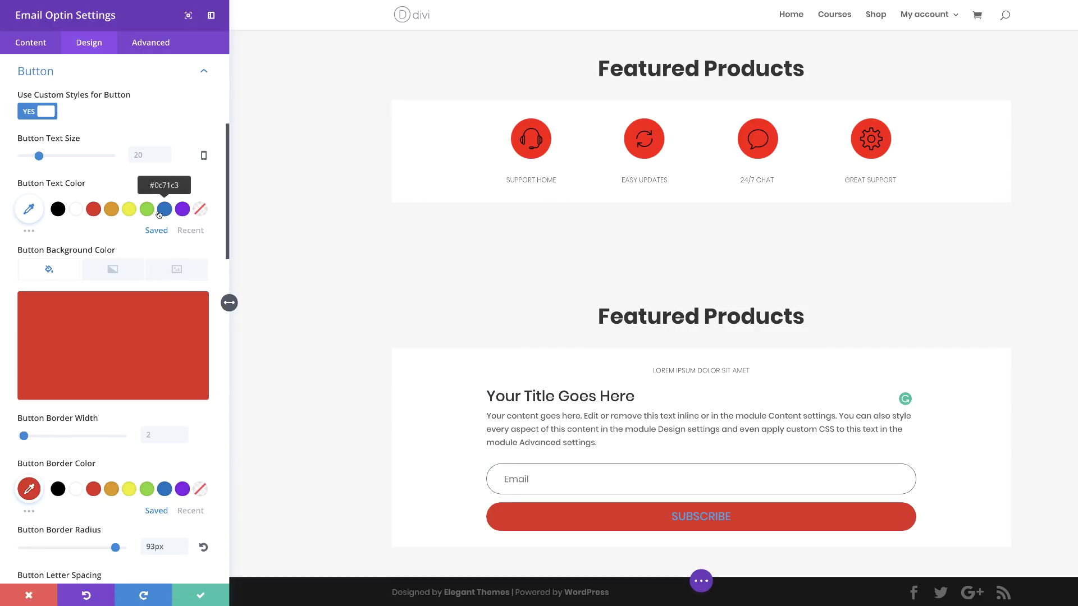
click(76, 210)
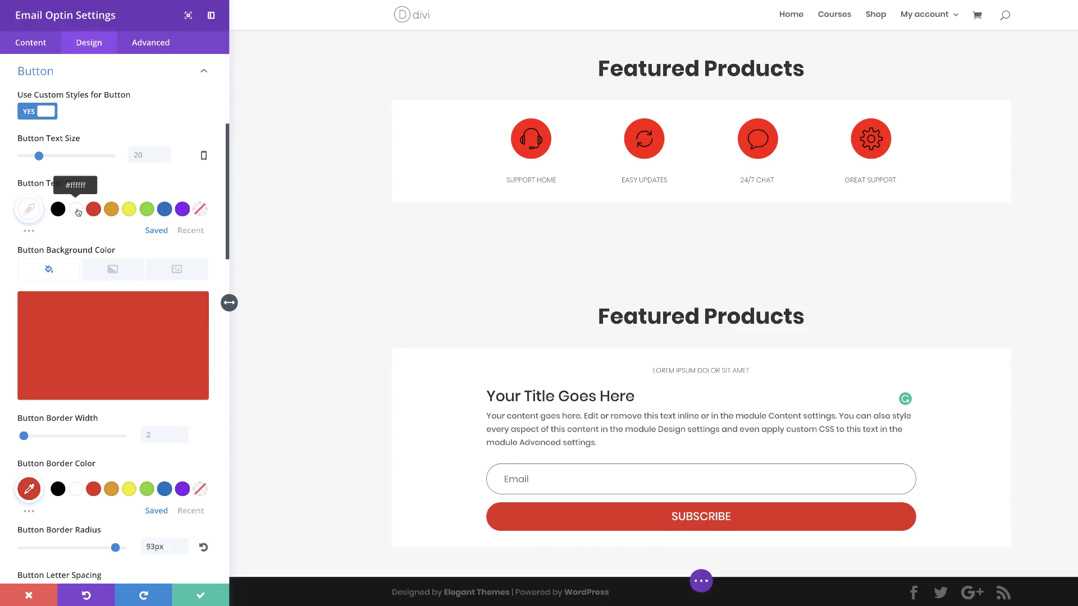
Step: Set the Email Optin module's top and bottom custom padding to 24px and save the module
scroll(113, 424, down, 13)
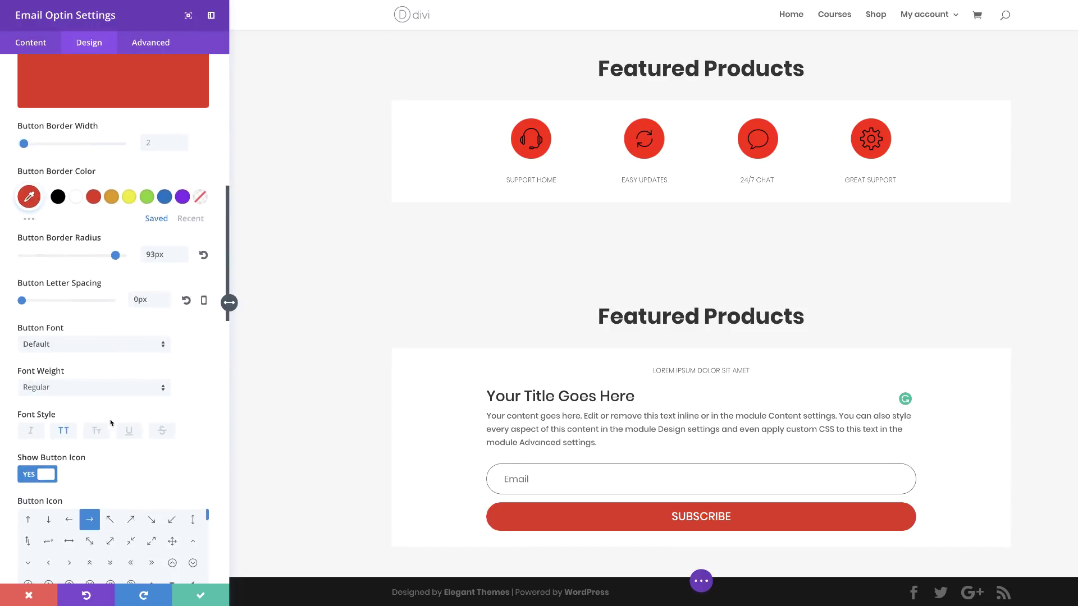
scroll(112, 423, down, 9)
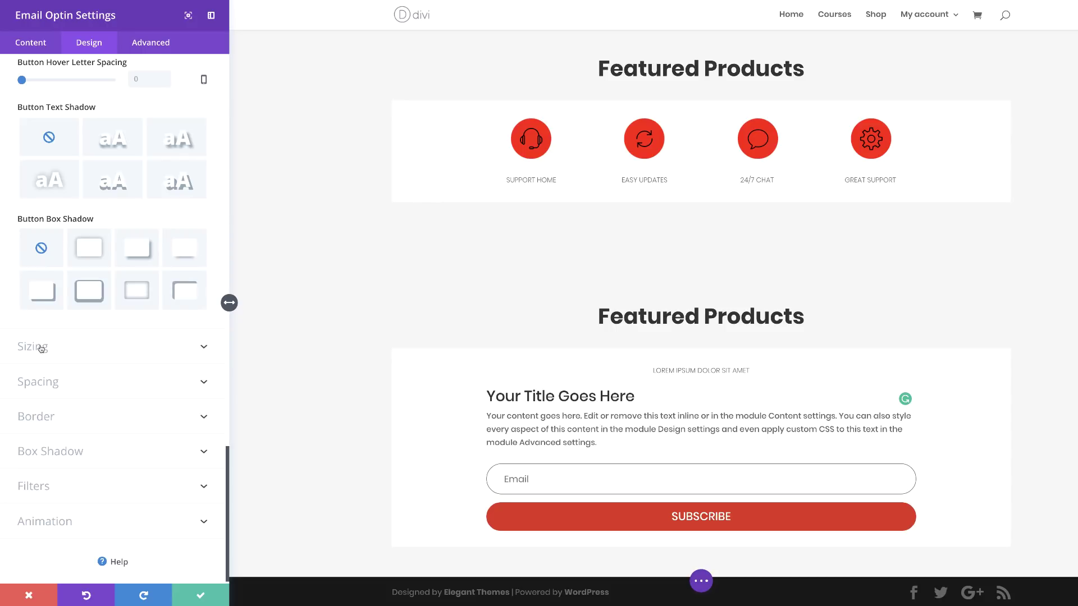
click(47, 382)
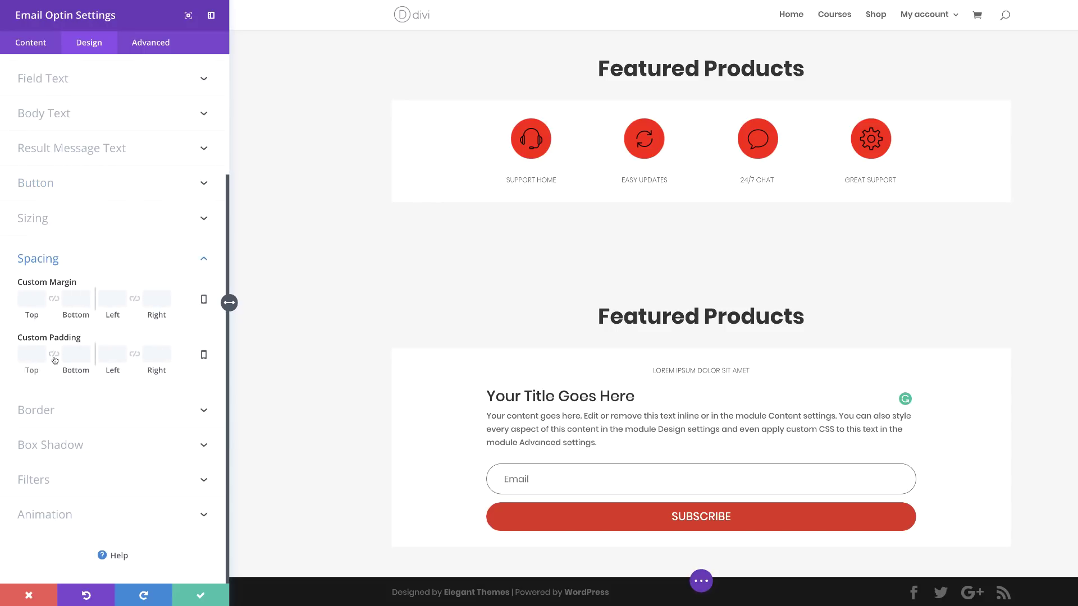
drag(33, 373, 47, 375)
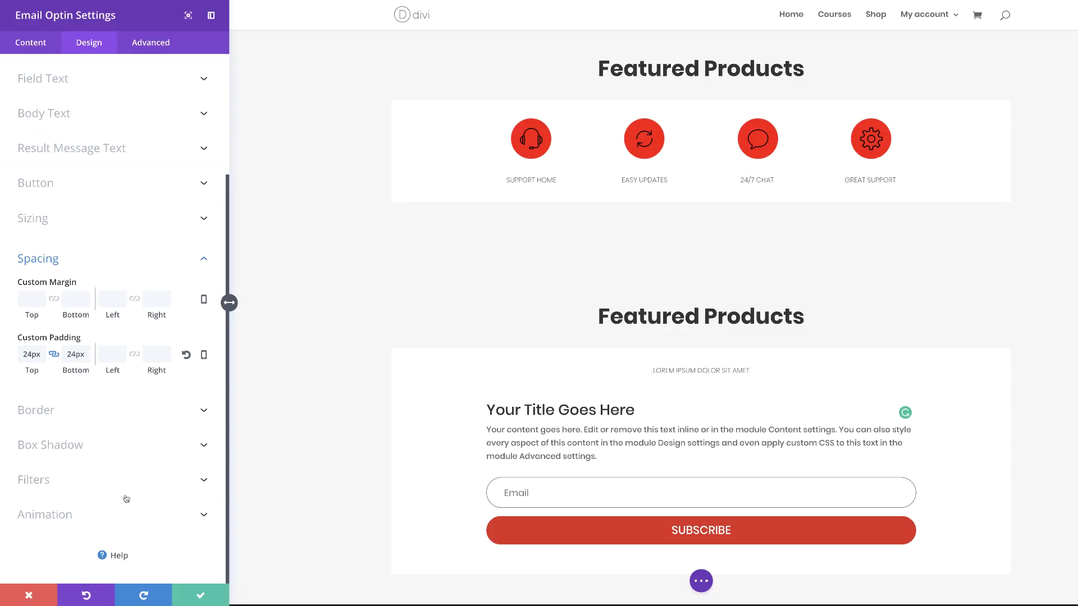
click(203, 596)
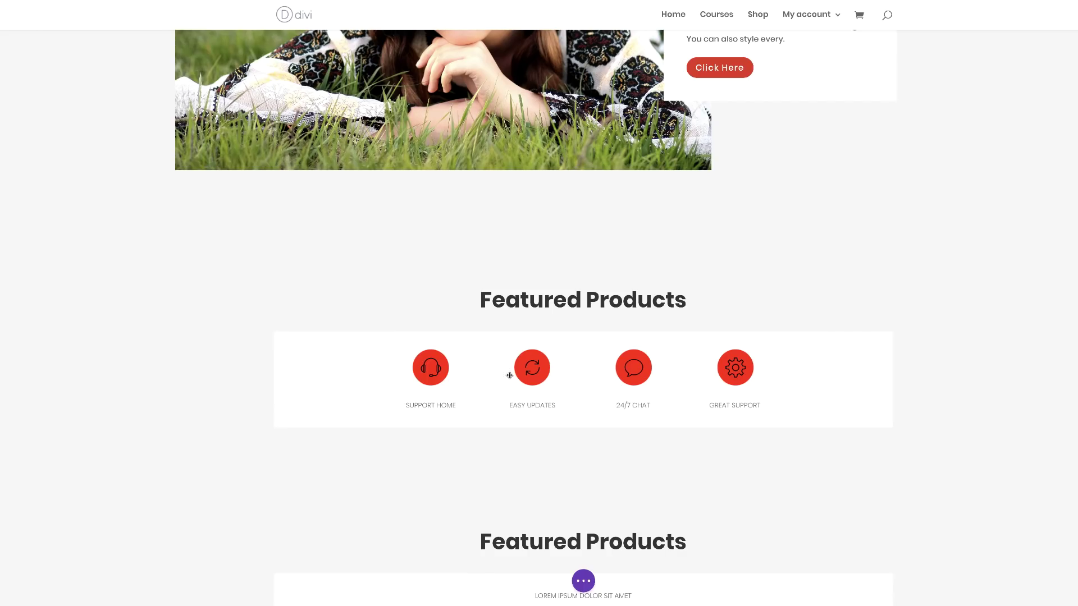
Step: Remove the placeholder title "Your Title Goes Here" from the email optin form
scroll(508, 370, down, 5)
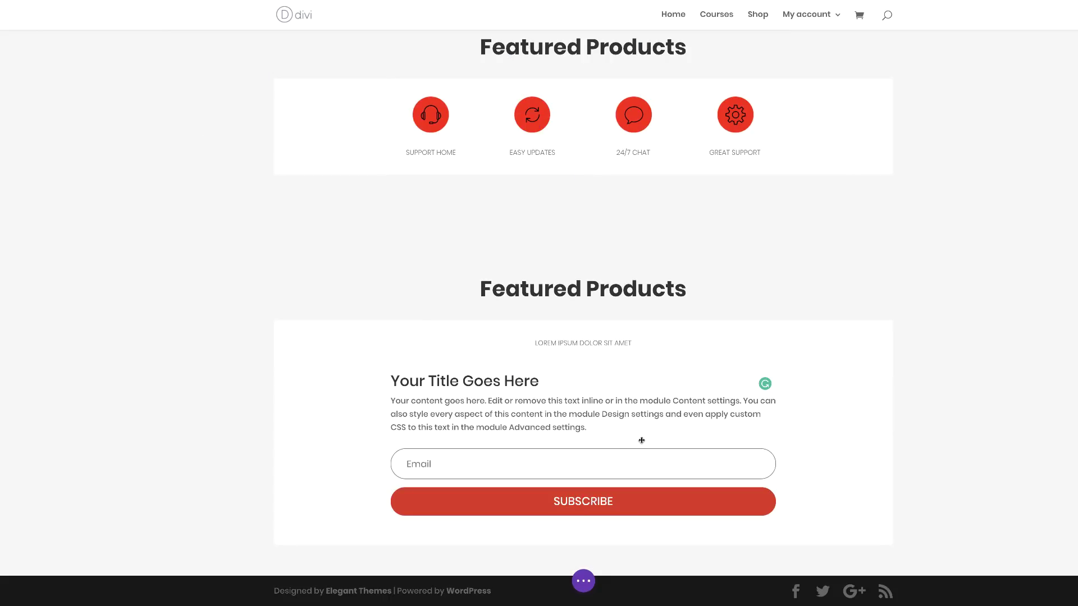
drag(591, 428, 387, 401)
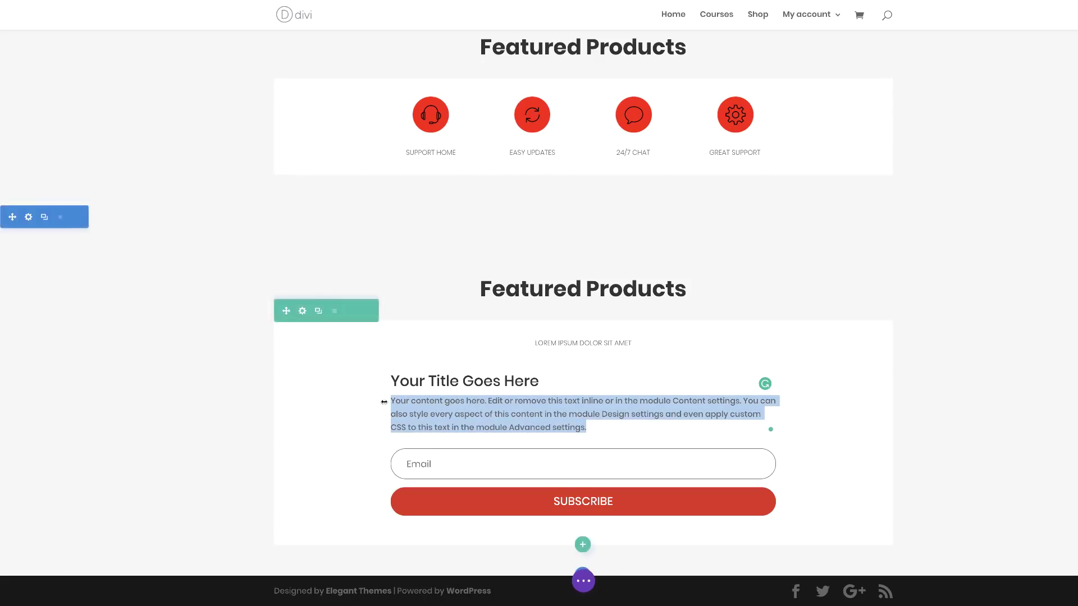
click(474, 381)
drag(542, 380, 386, 380)
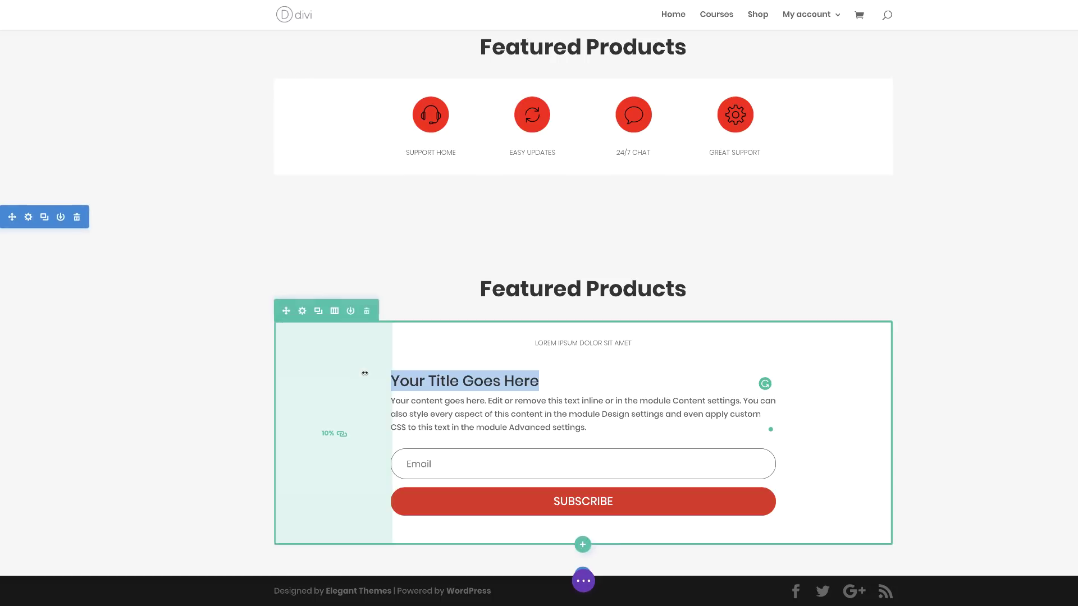
key(BackSpace)
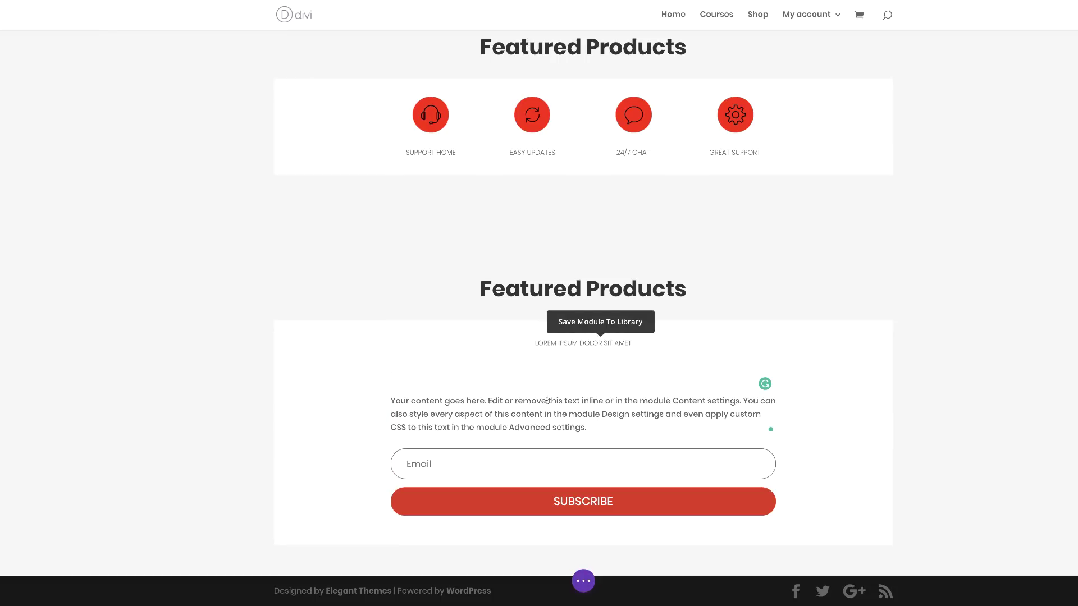
Step: Shorten the optin form's description to "Your content goes here. Edit or remove this text inline"
click(604, 402)
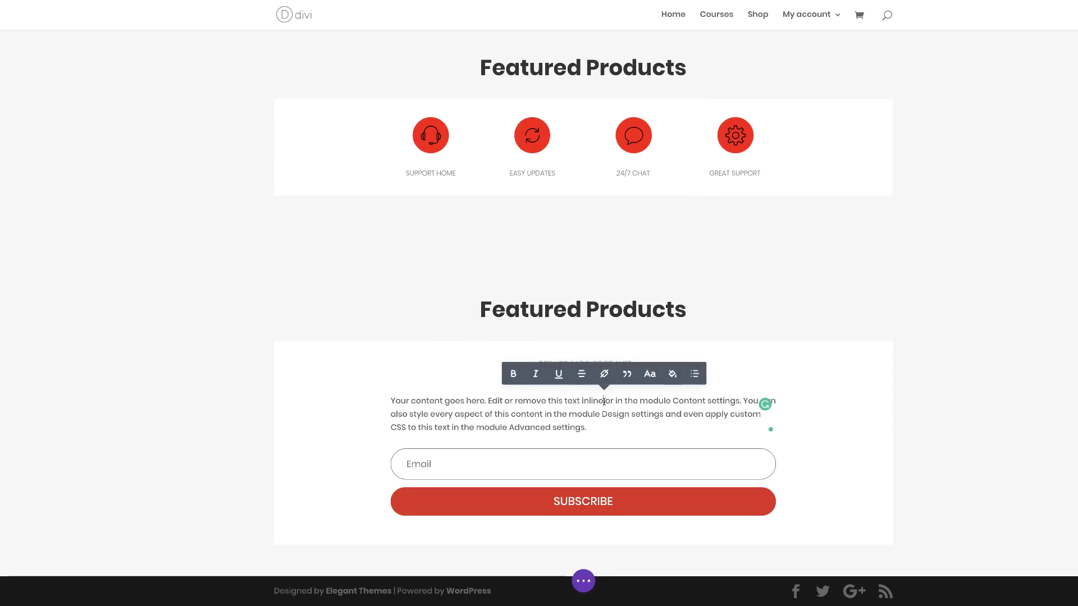
drag(604, 402, 645, 435)
key(BackSpace)
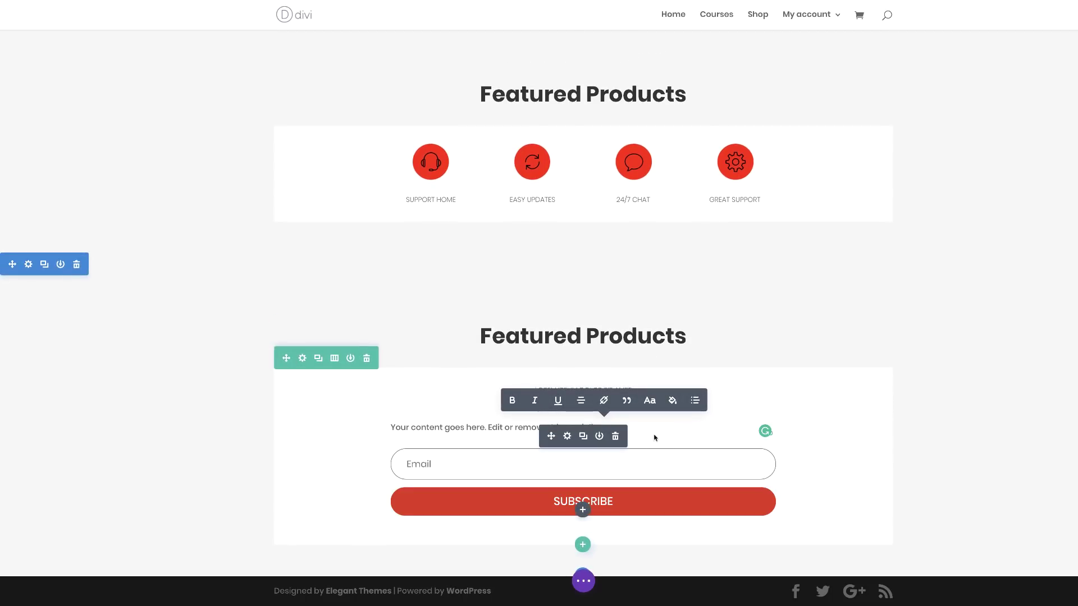
Step: Center-align the shortened description above the email field and save the Email Optin module
click(581, 399)
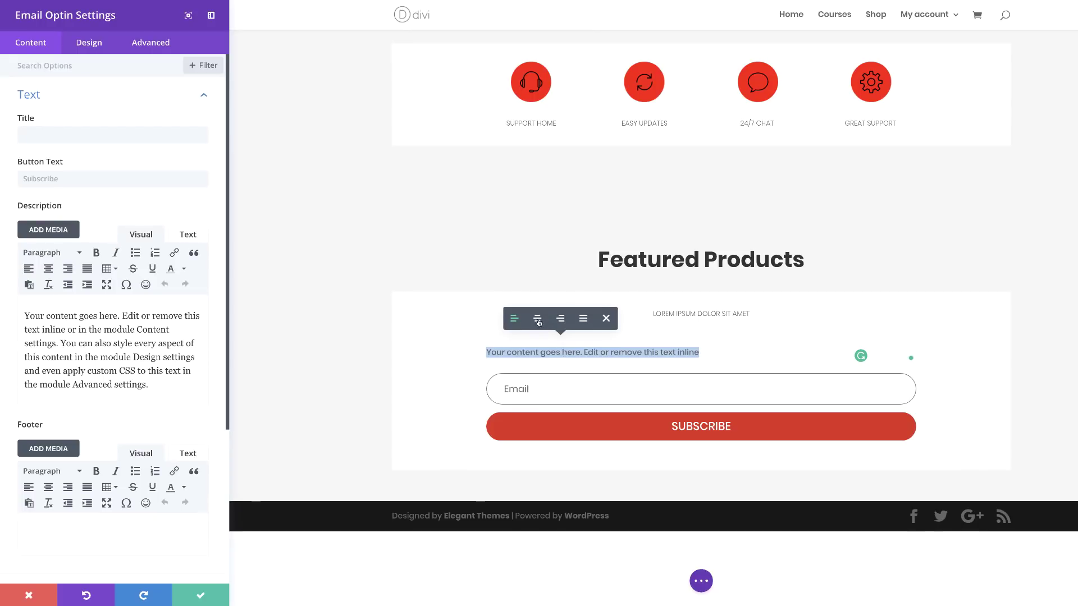
click(538, 320)
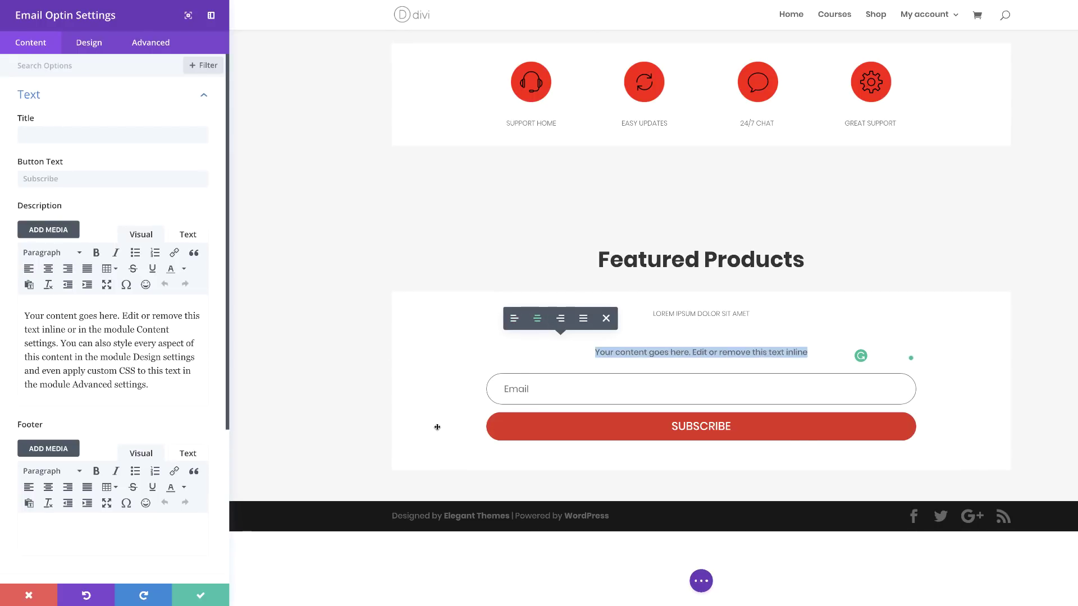
click(203, 595)
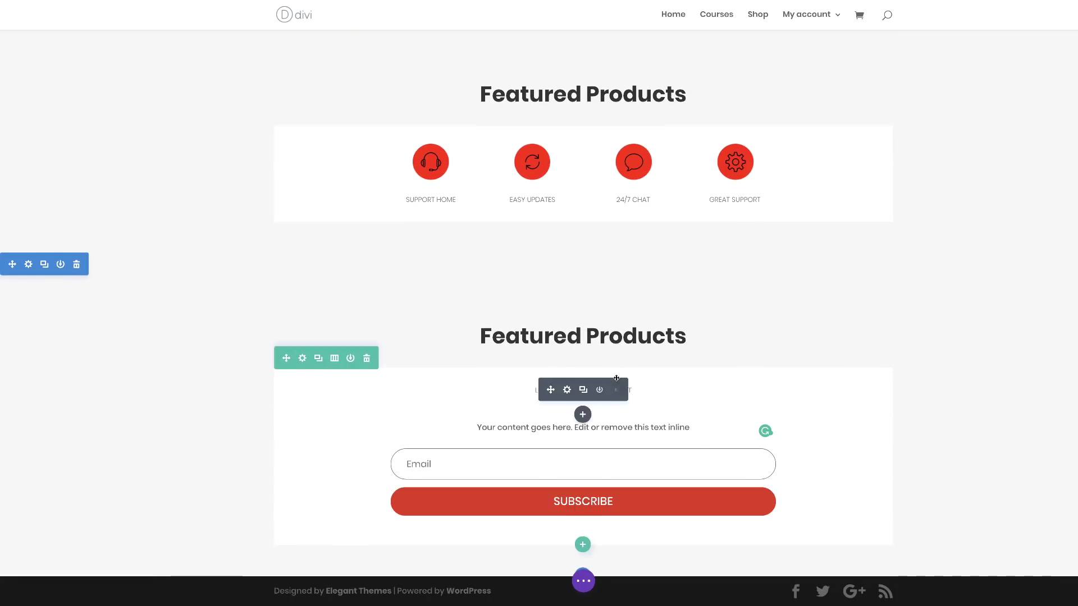
Step: Delete the "Lorem ipsum dolor sit amet" text module above the optin form's description
click(617, 389)
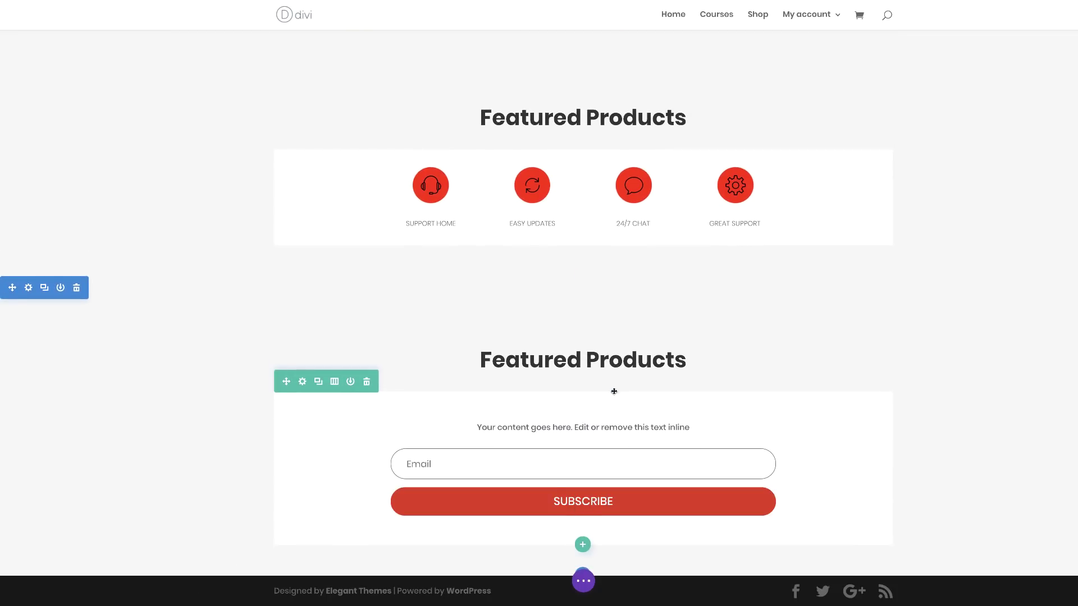
mouse_move(416, 423)
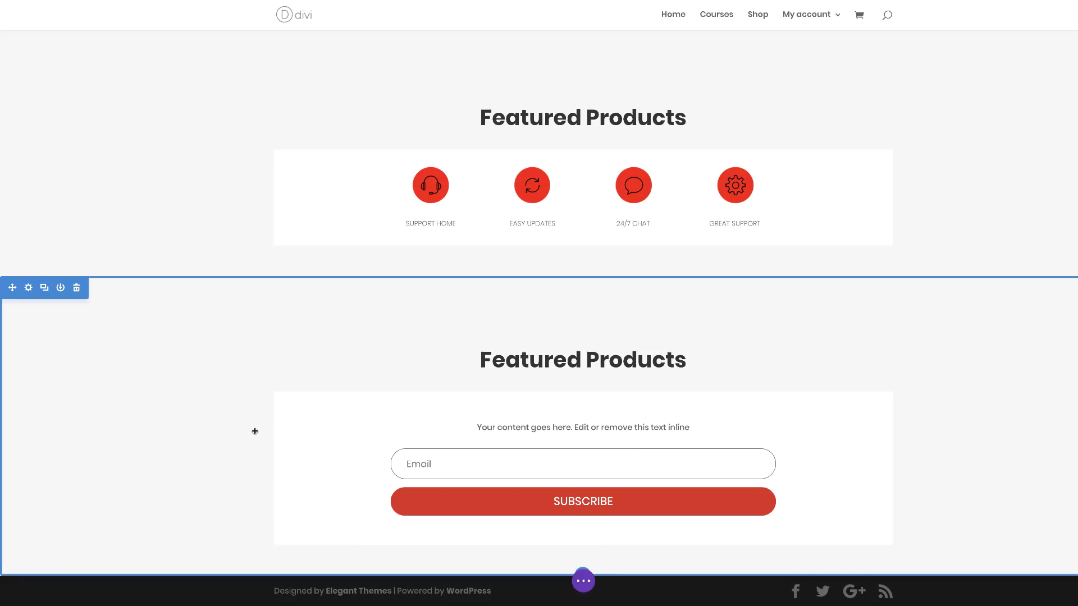
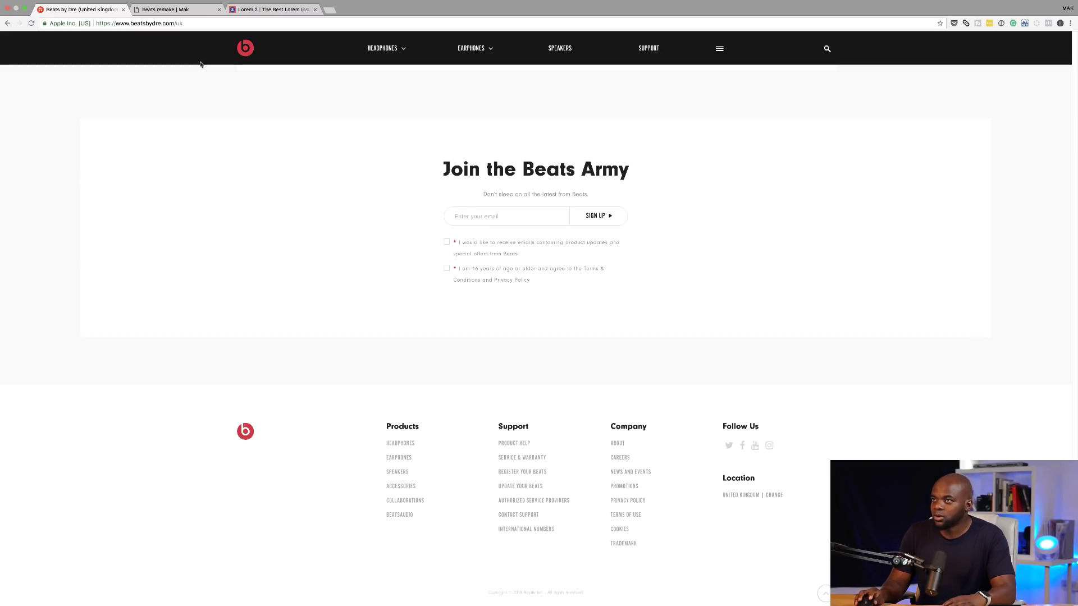
Step: Back on the beats remake page, move the lower Featured Products heading into the white row above the optin form and delete the emptied row
click(147, 10)
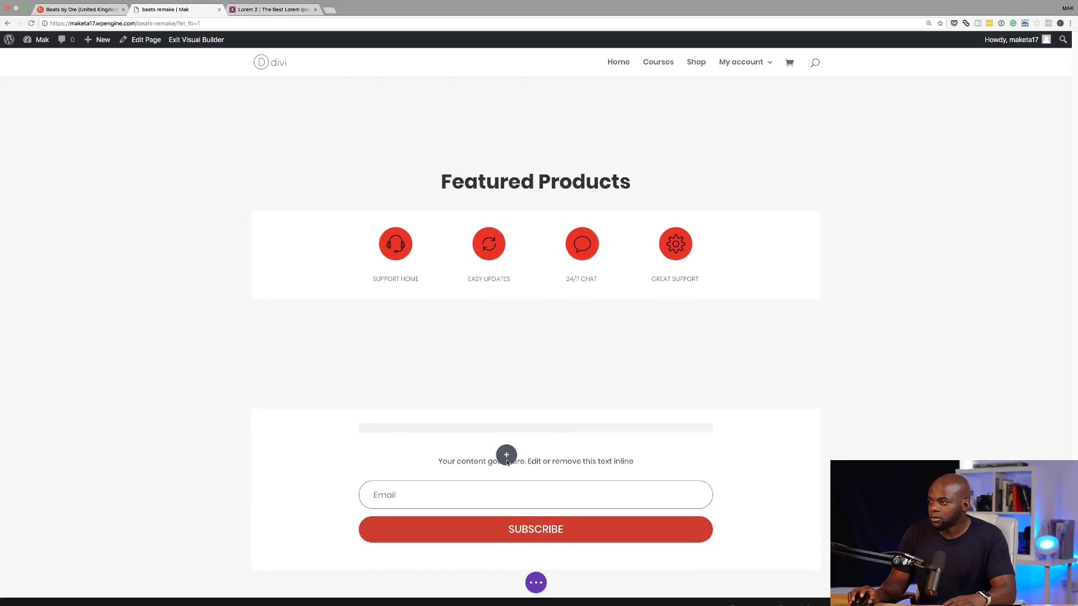
drag(506, 431, 506, 433)
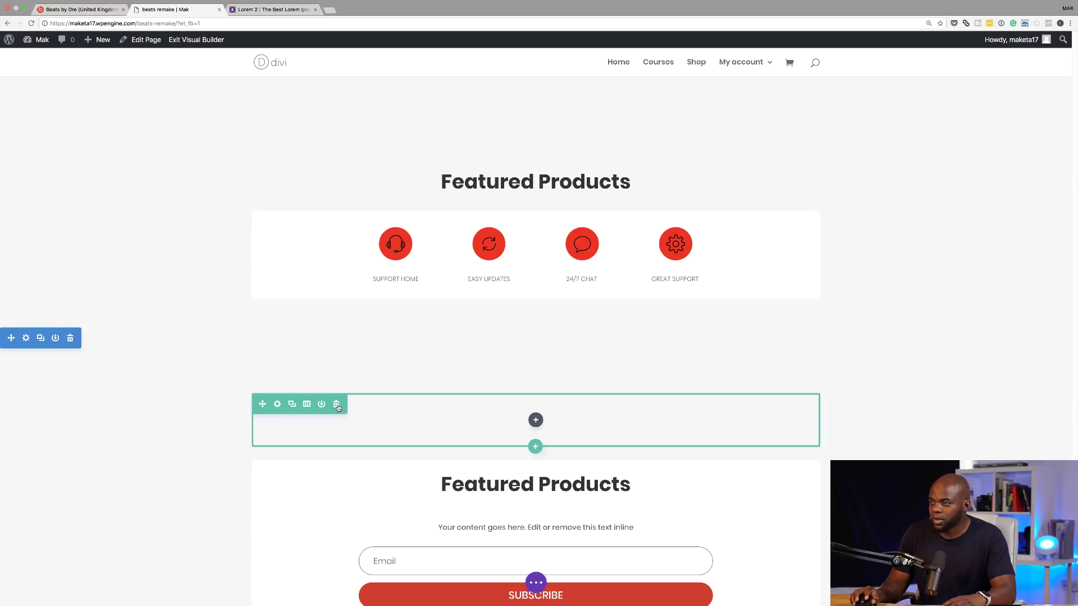
click(337, 406)
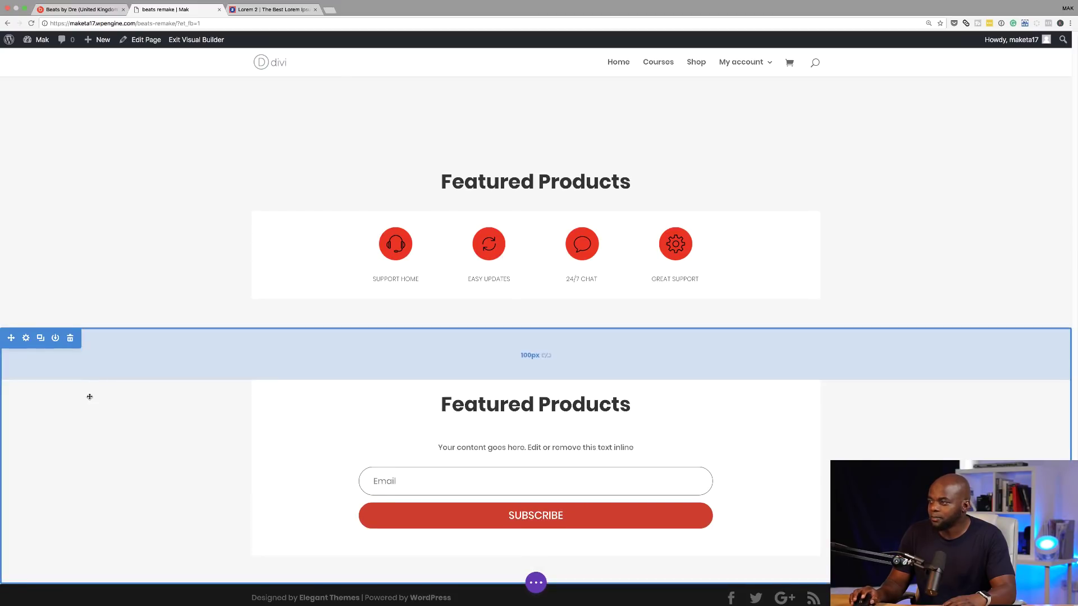
Step: Set the bottom custom margin of the Featured Products heading above the optin form to -12px
scroll(89, 397, down, 1)
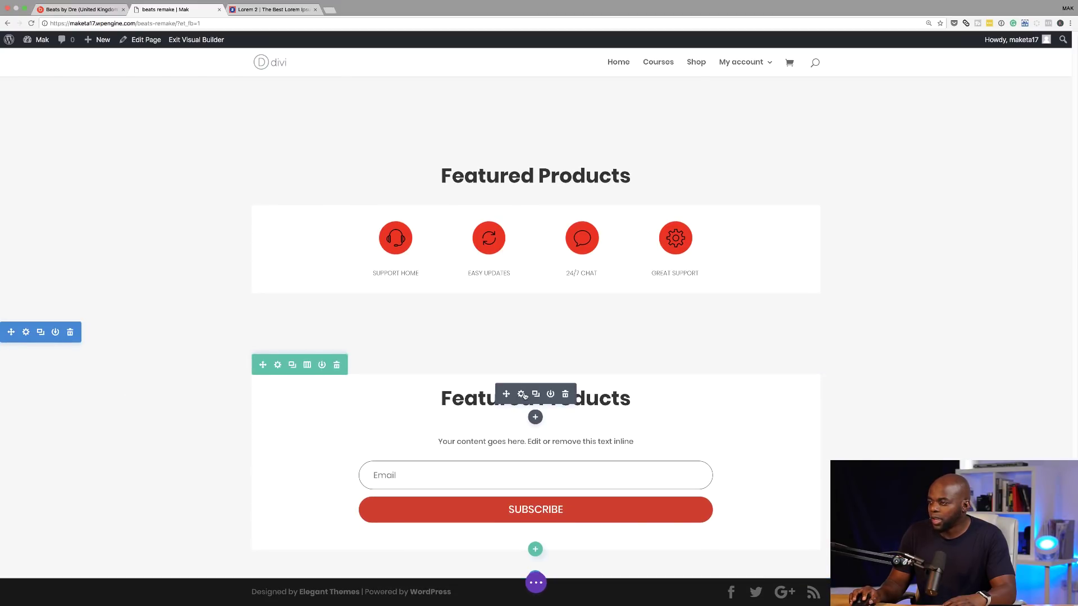
click(522, 394)
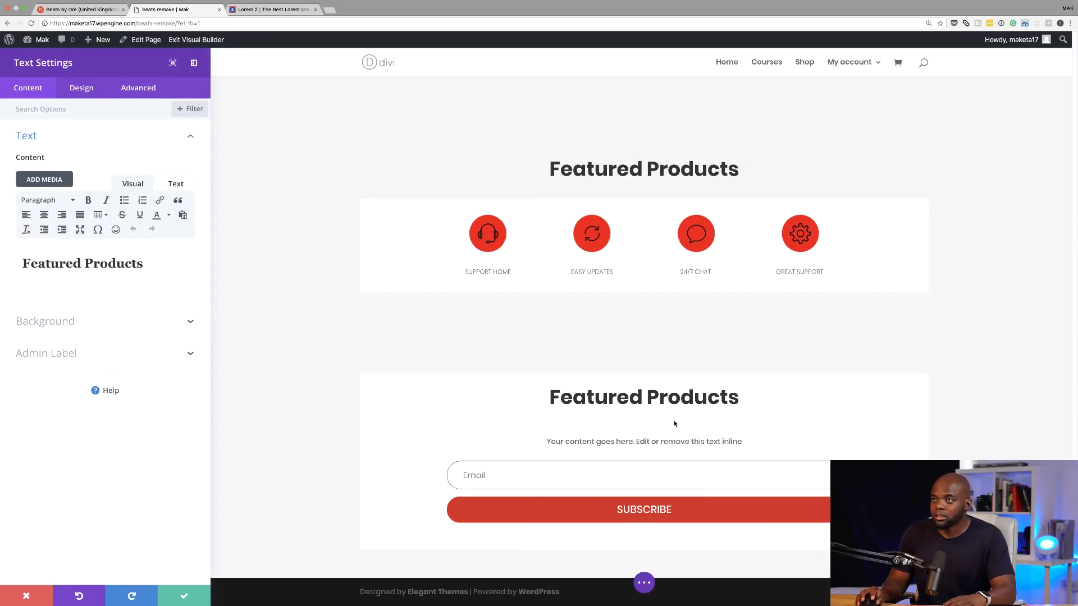
click(56, 109)
text(Mar)
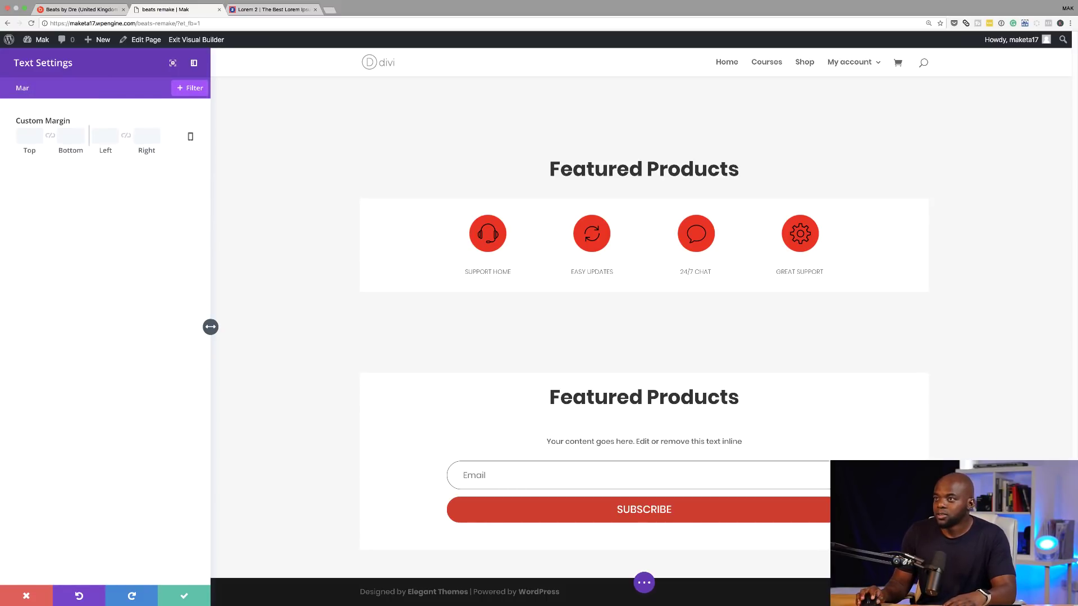
drag(77, 151, 16, 174)
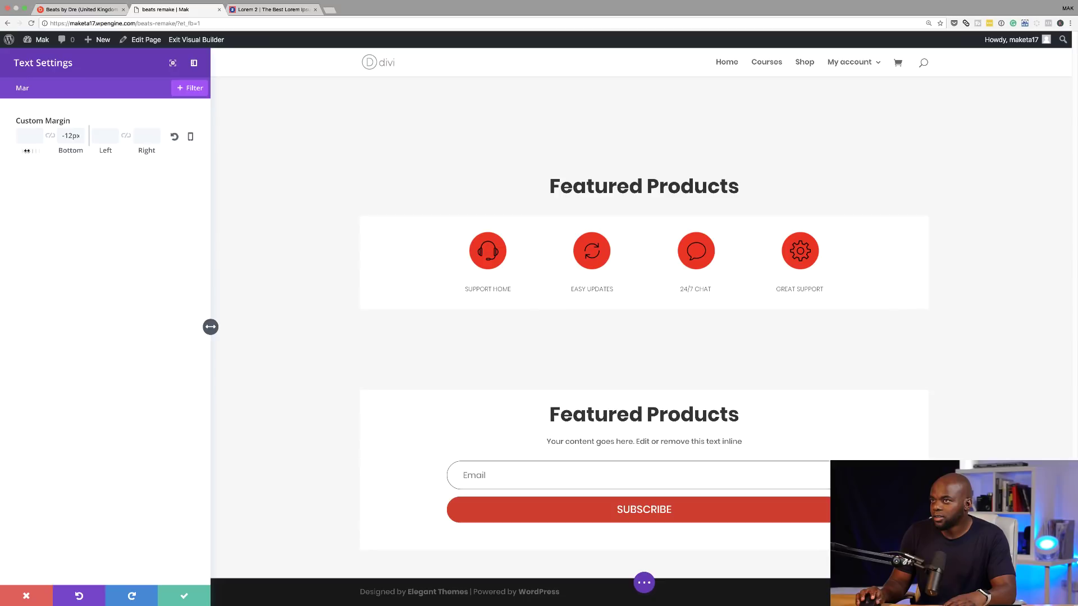
Step: Give the same Featured Products heading 32px of top custom padding and save the text module
key(BackSpace)
key(BackSpace)
key(BackSpace)
text(Padd)
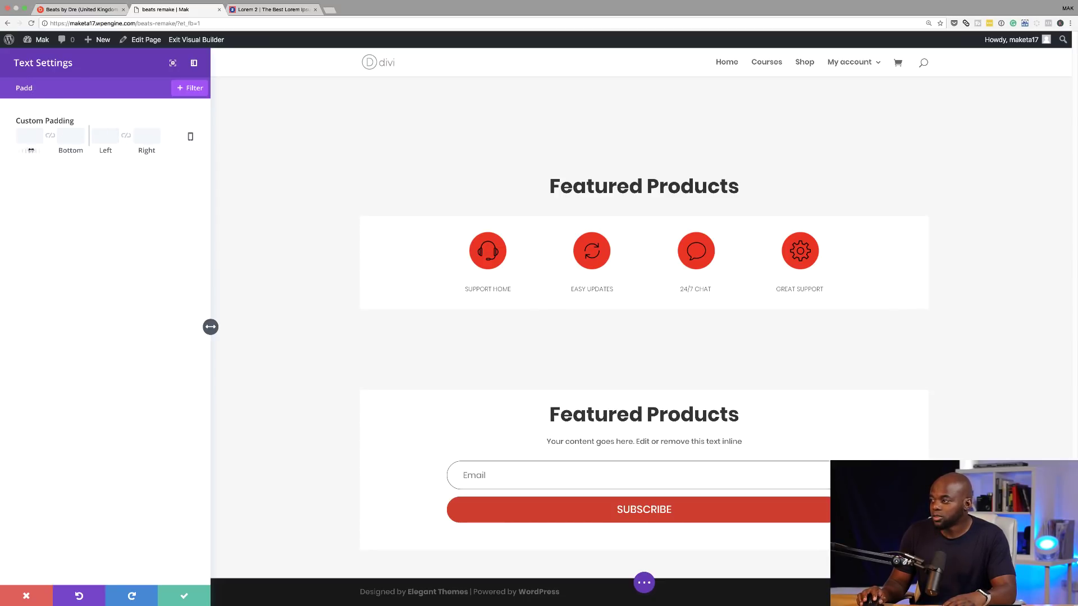
drag(32, 151, 51, 150)
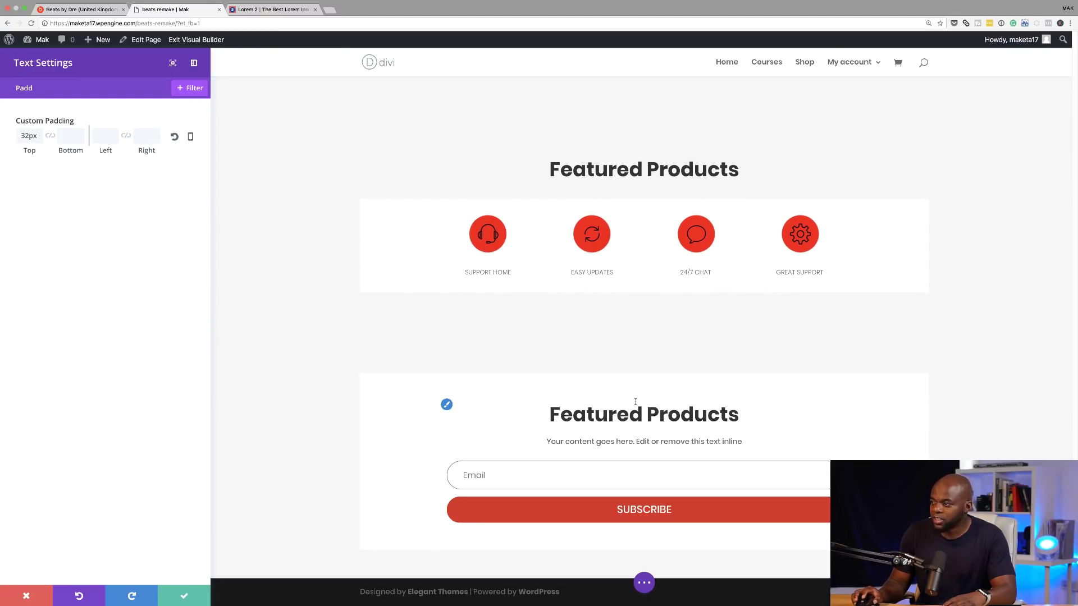
click(185, 595)
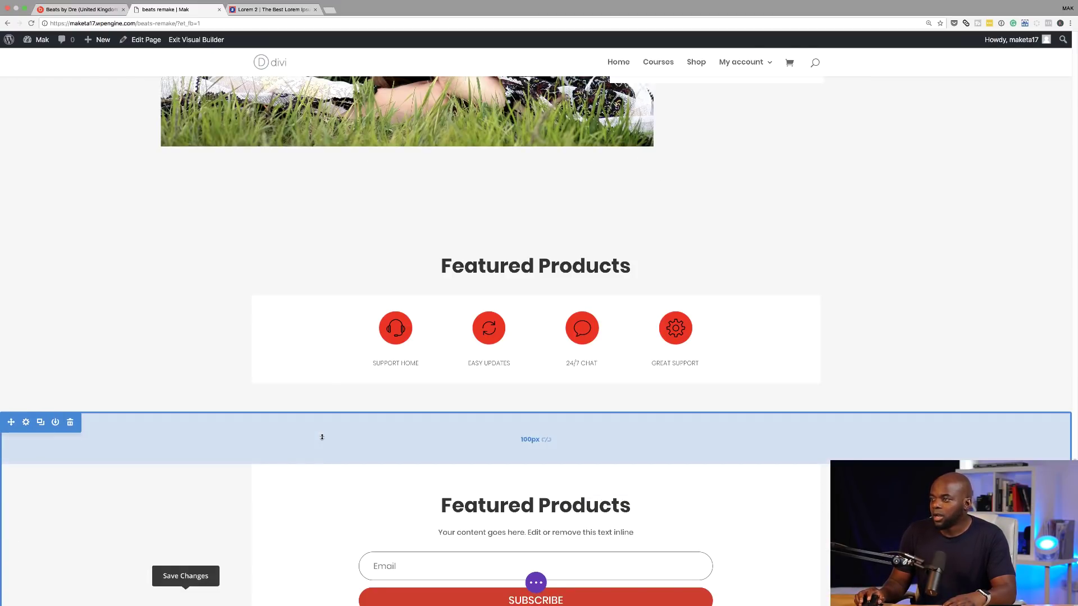
Step: Give the row holding the email optin form a custom width of 70% and save the row
scroll(322, 436, down, 3)
scroll(364, 429, up, 5)
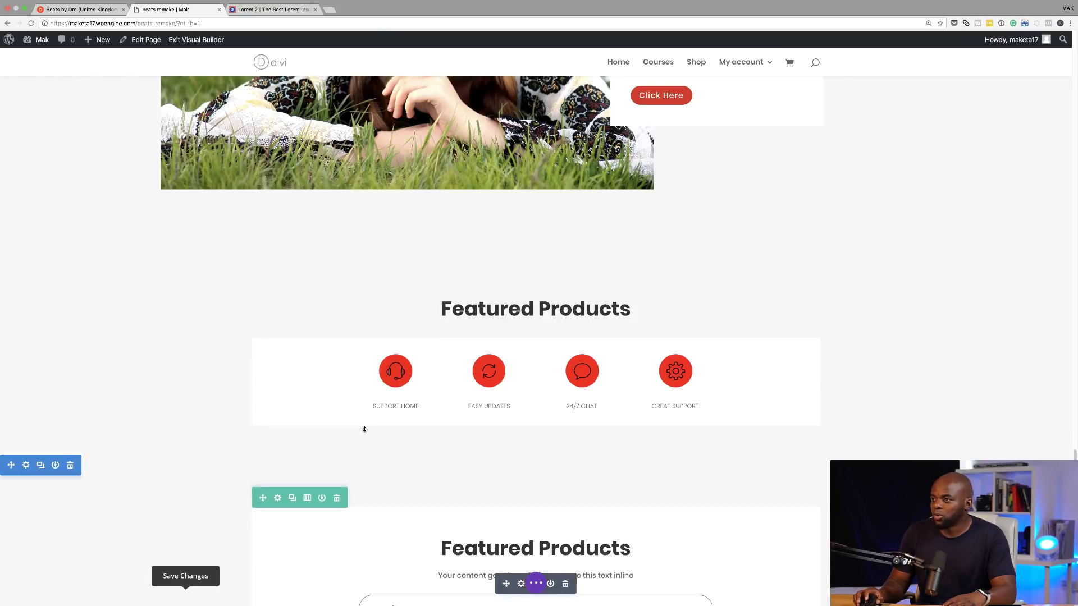
scroll(365, 429, down, 5)
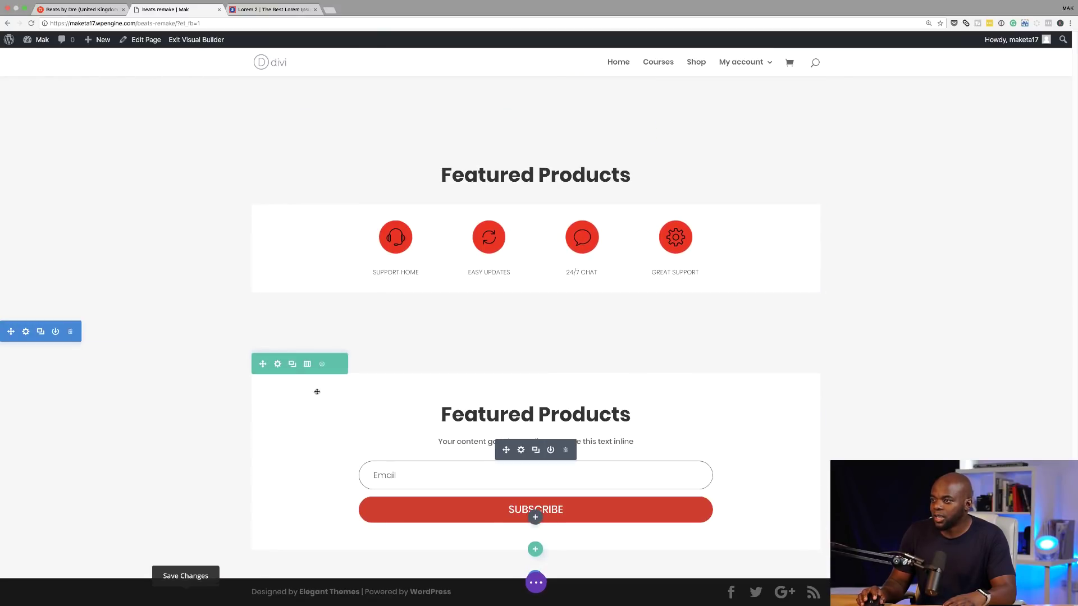
click(277, 365)
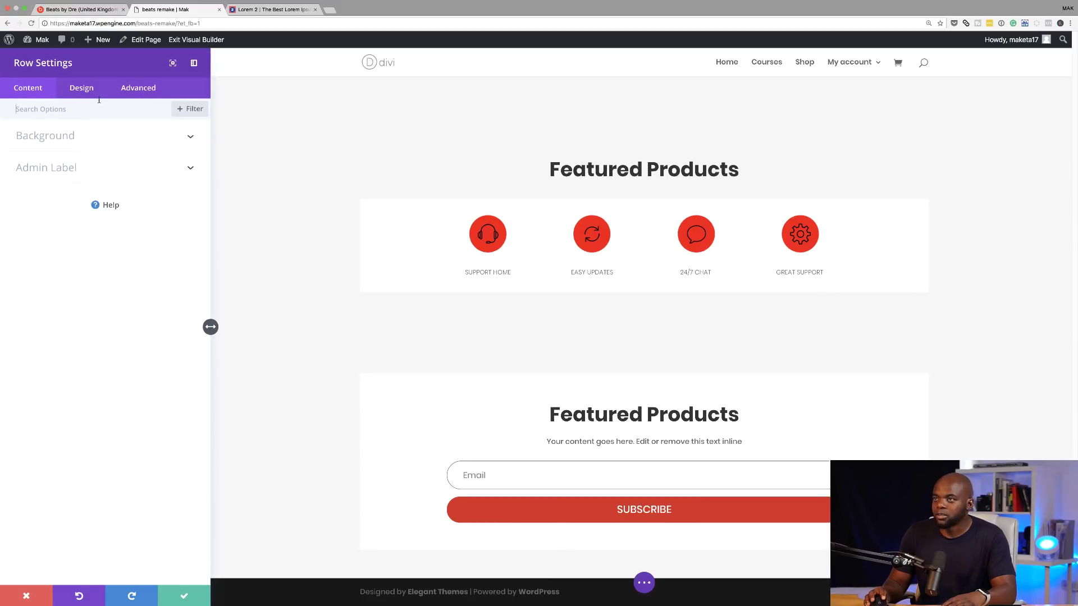
click(86, 90)
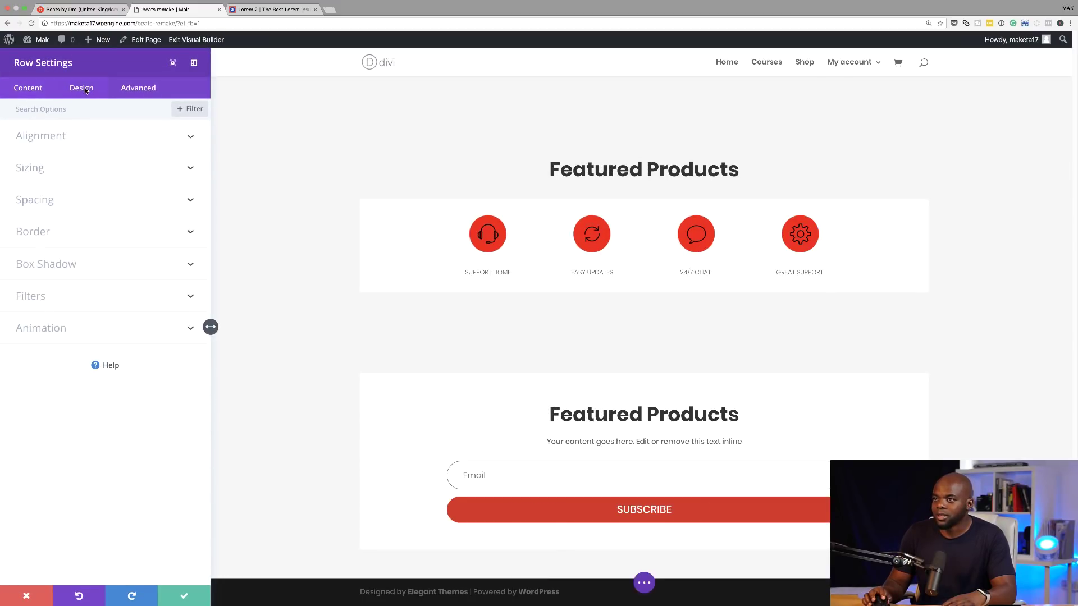
click(37, 170)
click(40, 212)
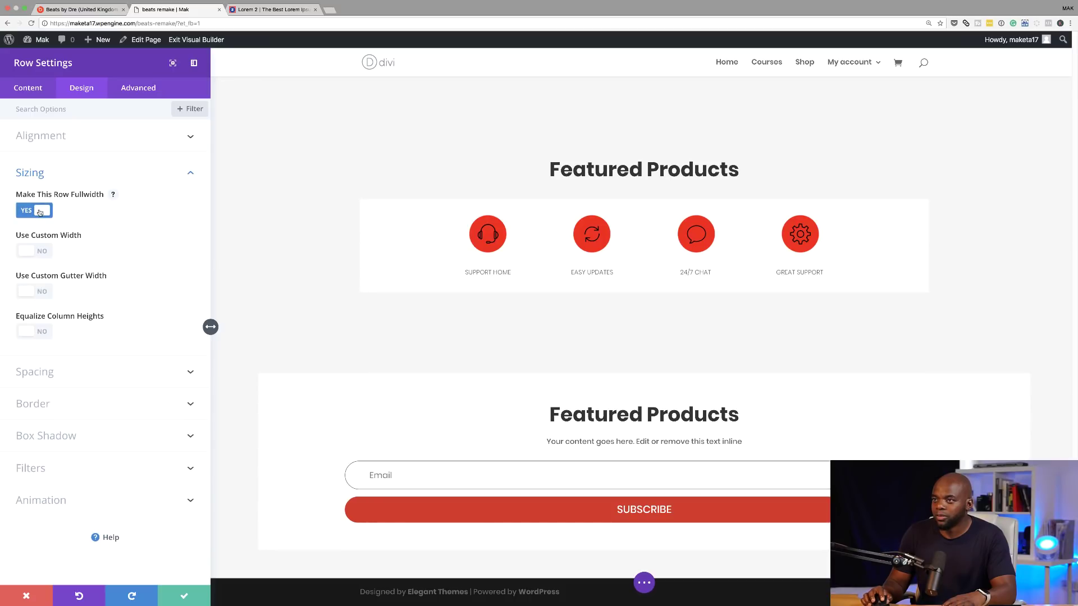
click(47, 254)
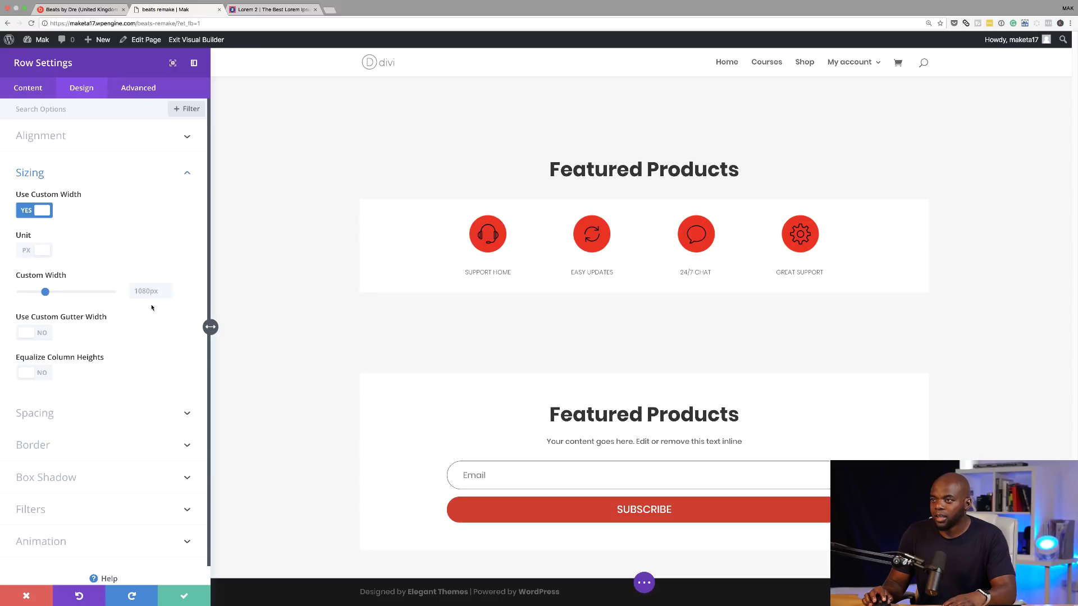
click(29, 252)
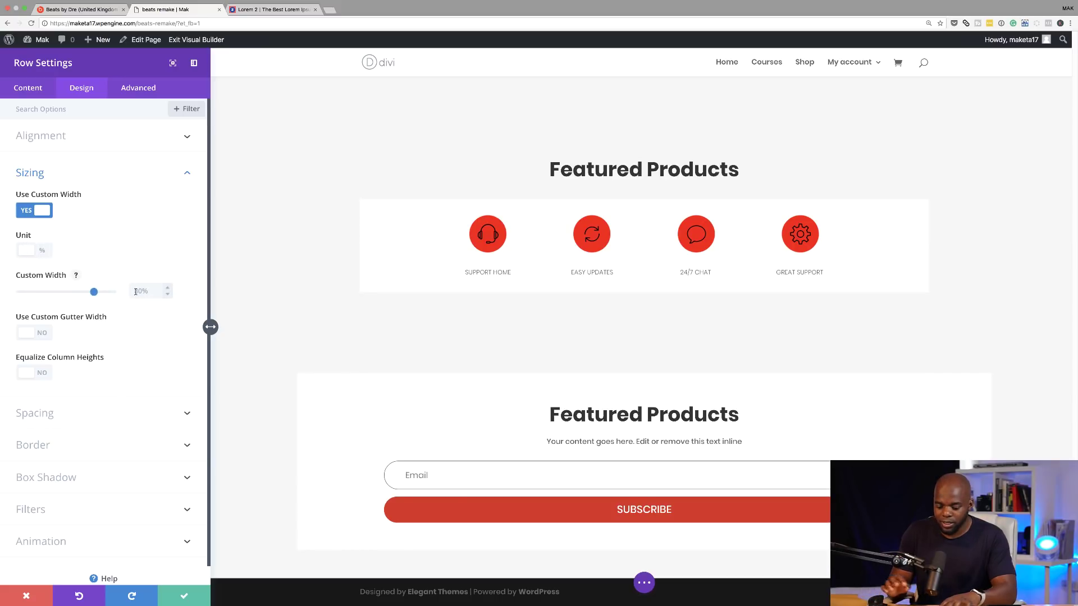
text(70%)
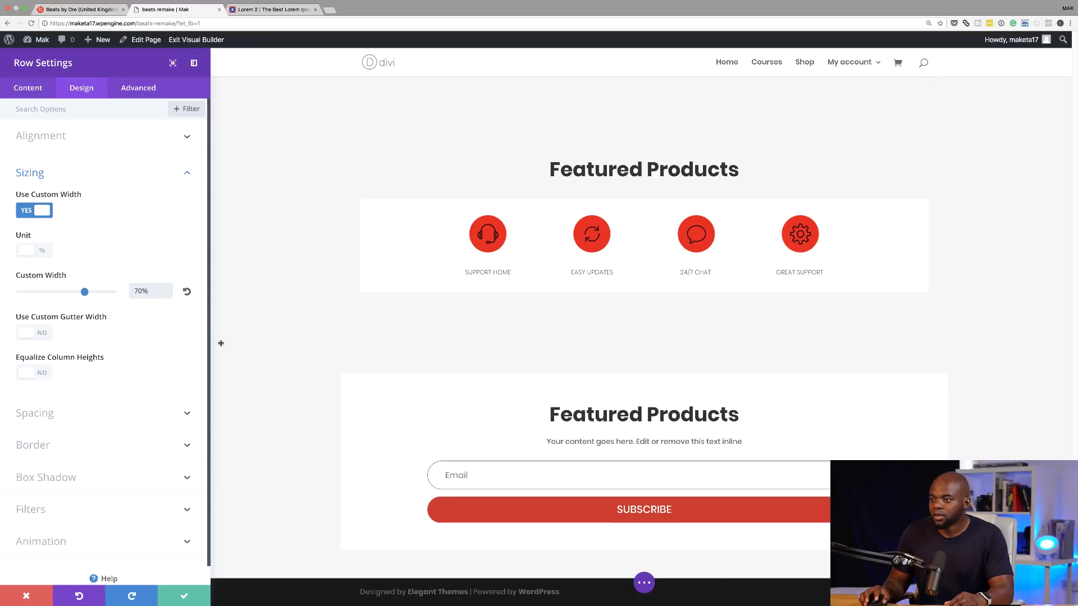
click(184, 596)
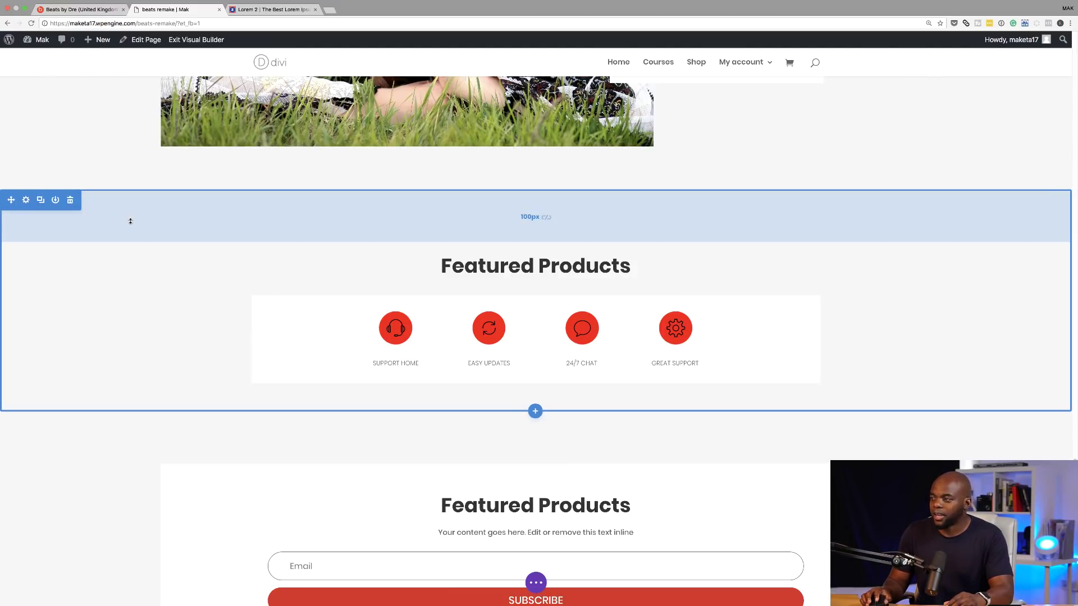
Step: In wireframe view, add a new section with a four-column row below the email optin section
scroll(121, 309, down, 3)
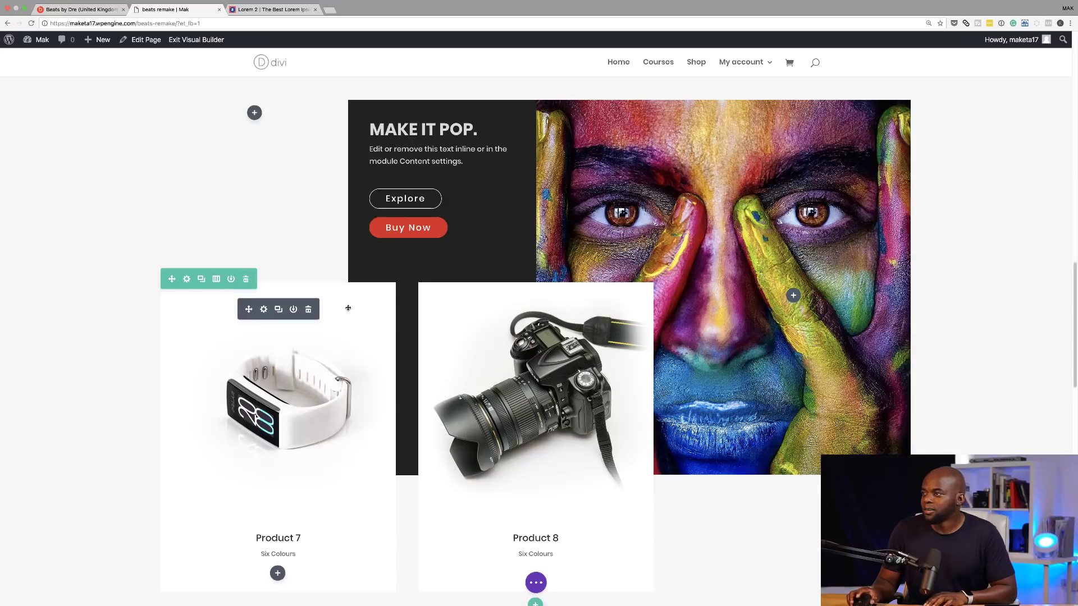
scroll(348, 307, up, 4)
scroll(348, 306, down, 15)
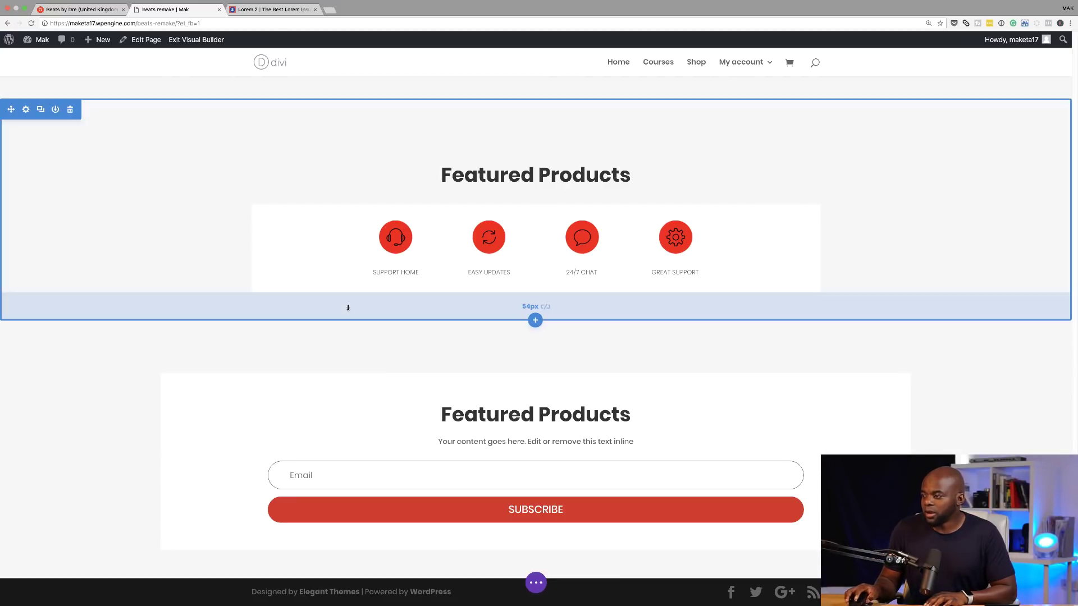
click(535, 582)
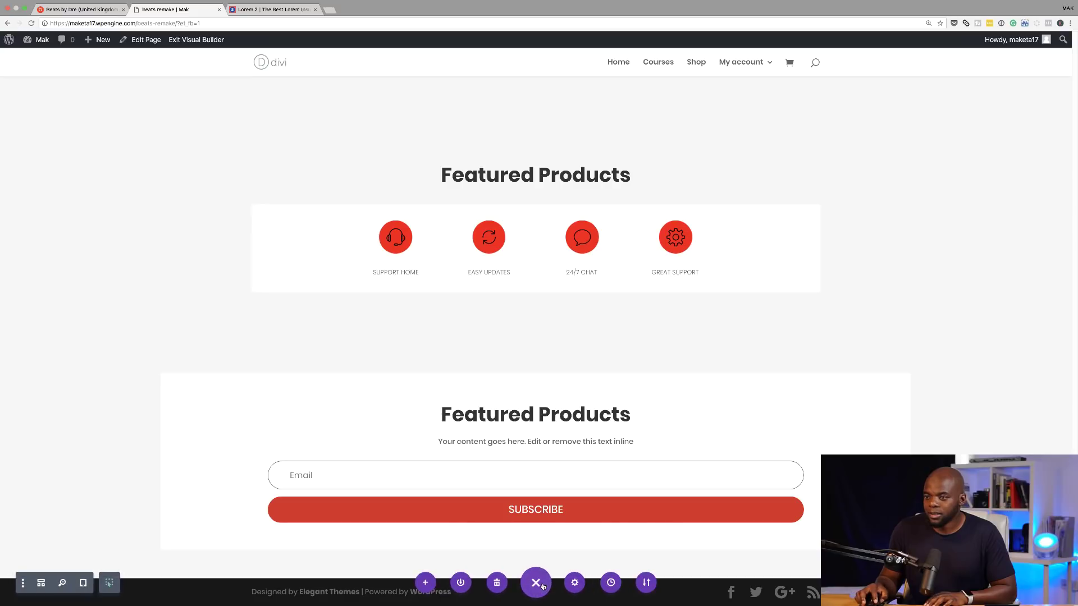
click(42, 584)
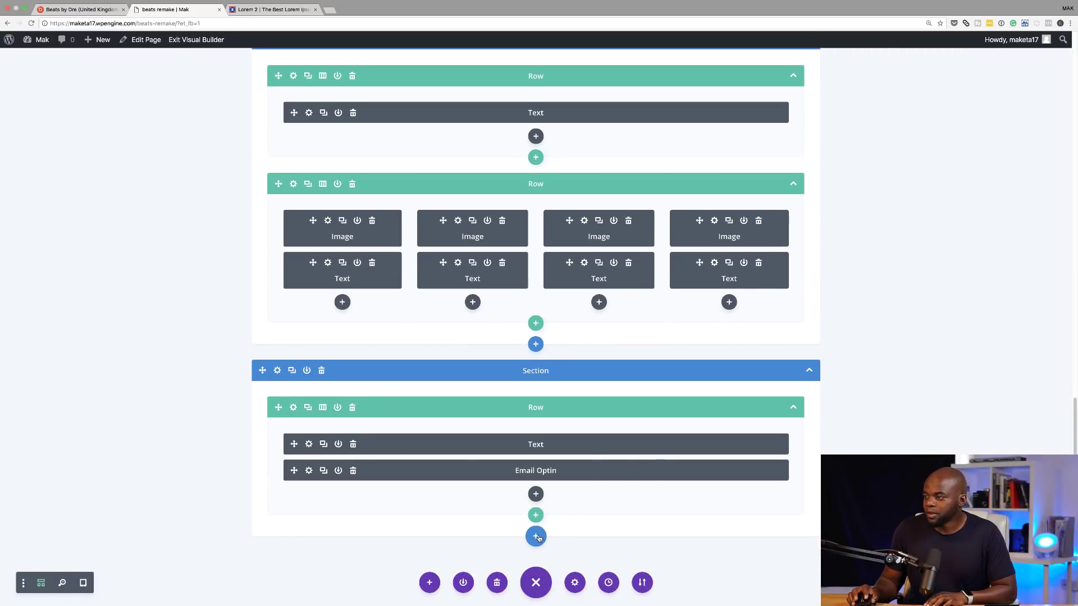
click(537, 535)
click(481, 498)
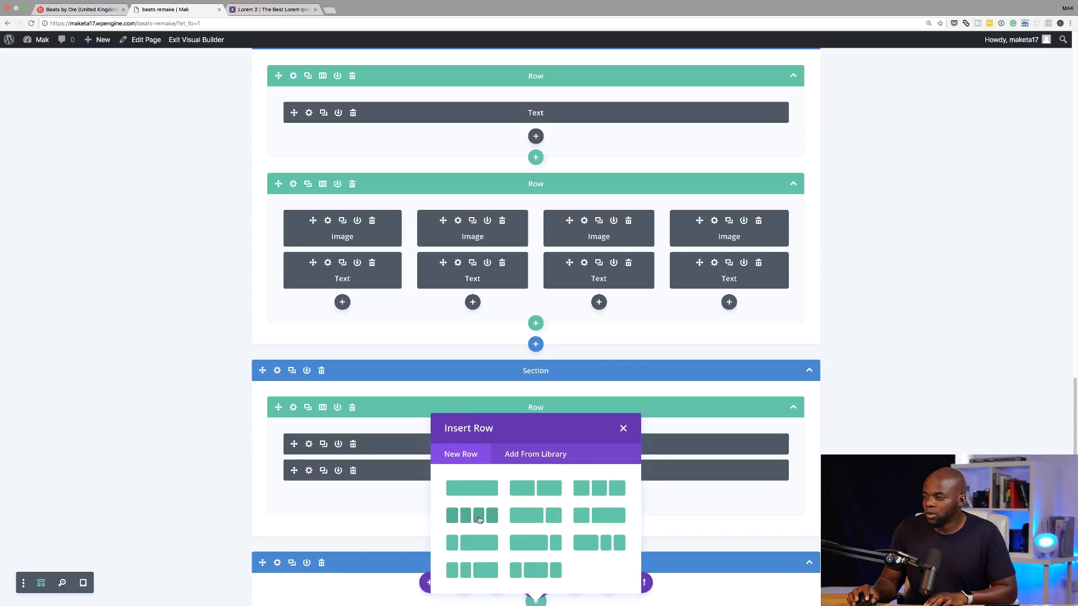
click(479, 519)
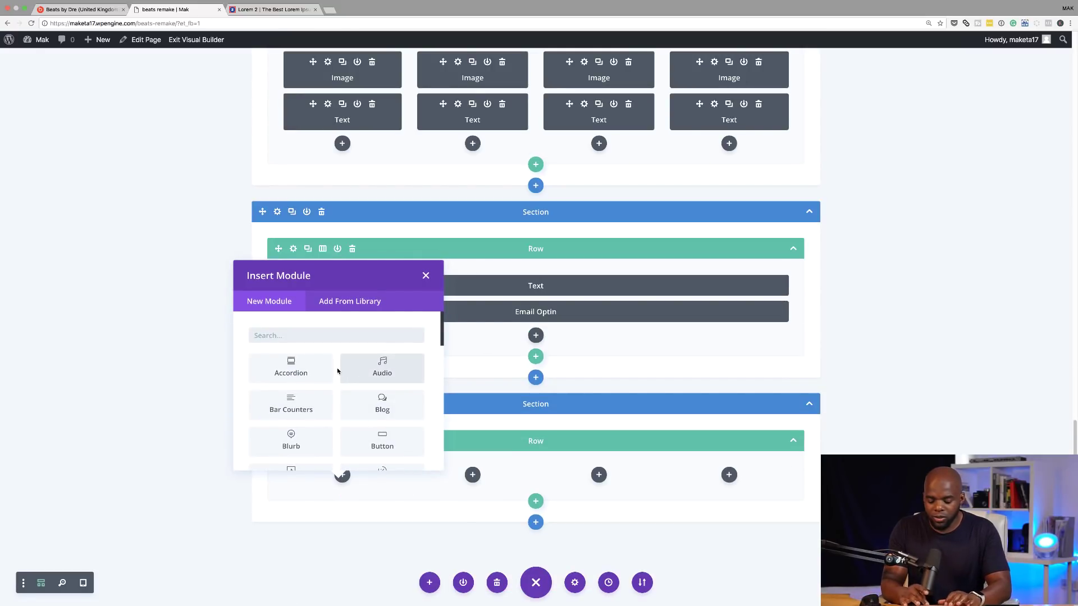
text(text)
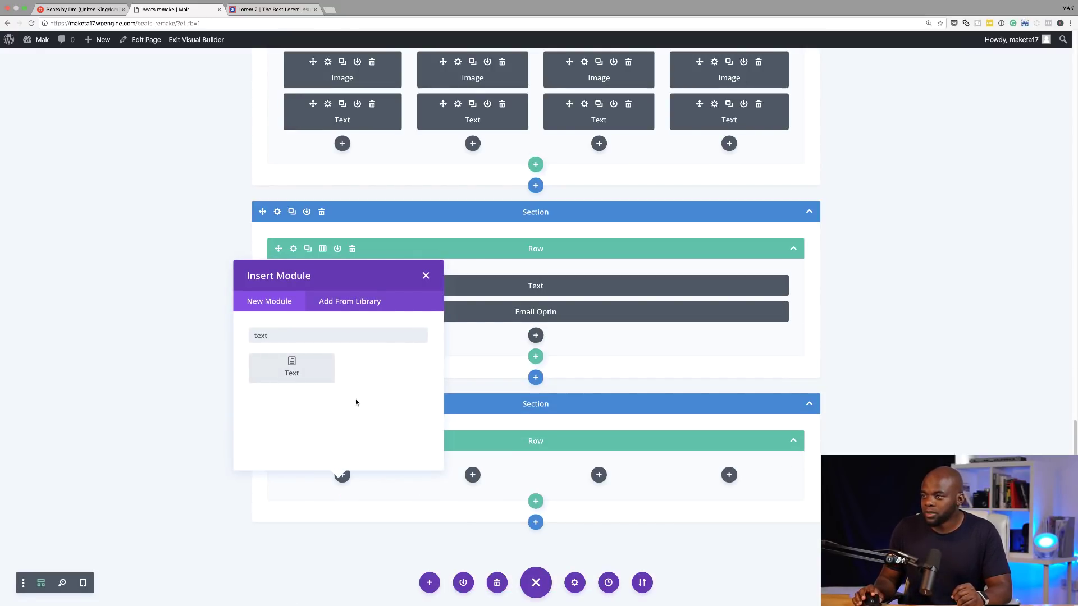
click(297, 367)
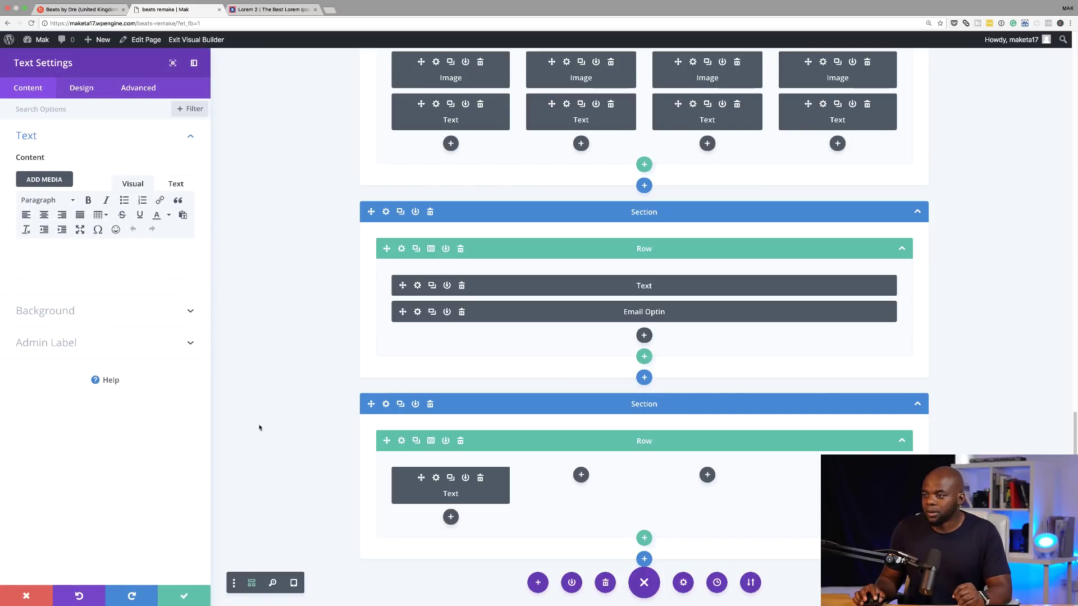
click(272, 585)
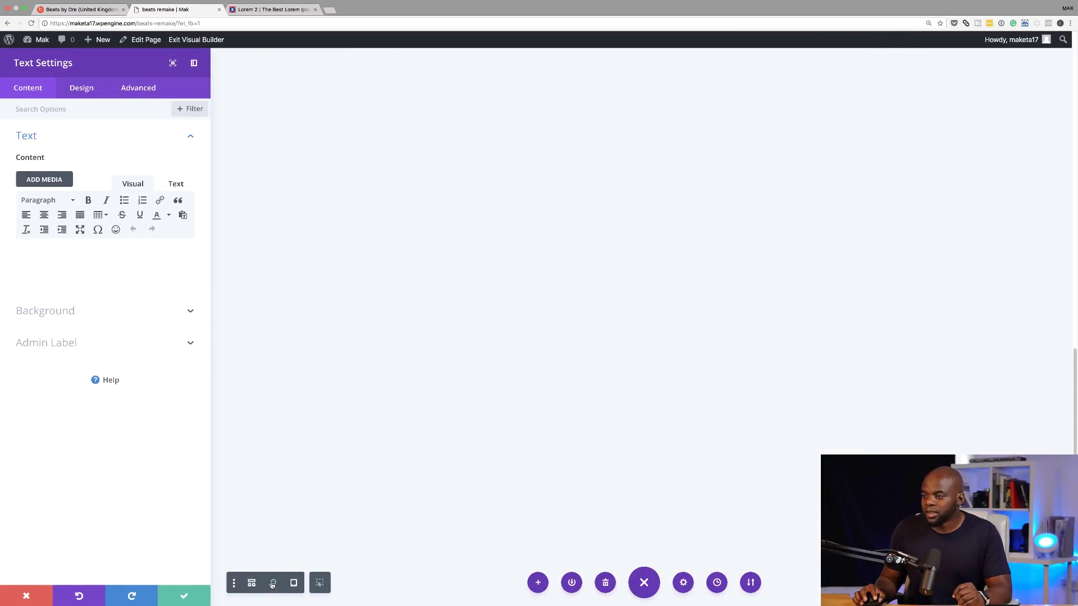
scroll(491, 355, down, 17)
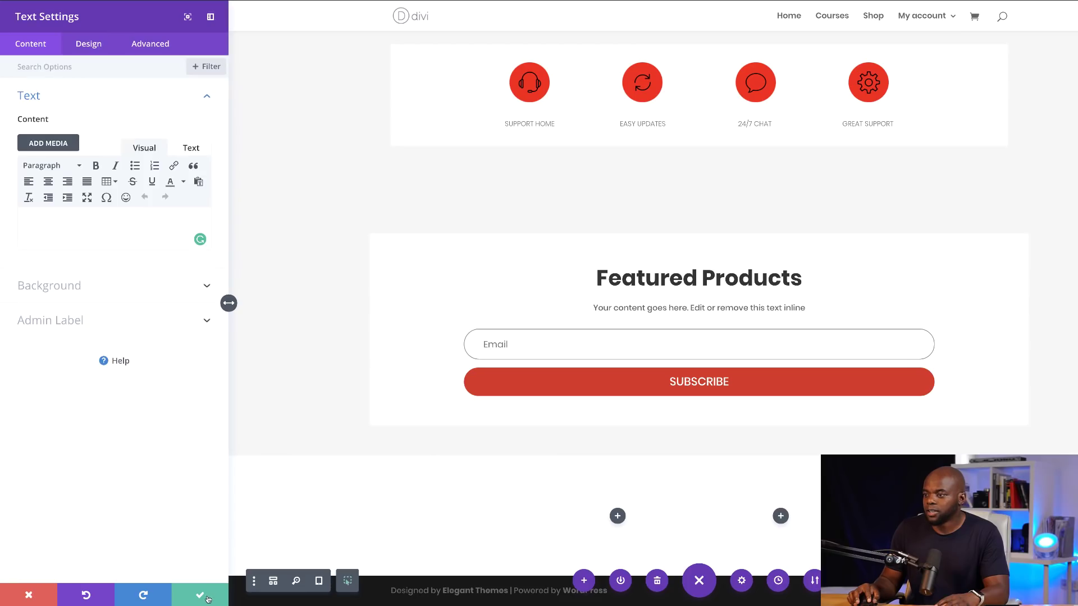
click(203, 596)
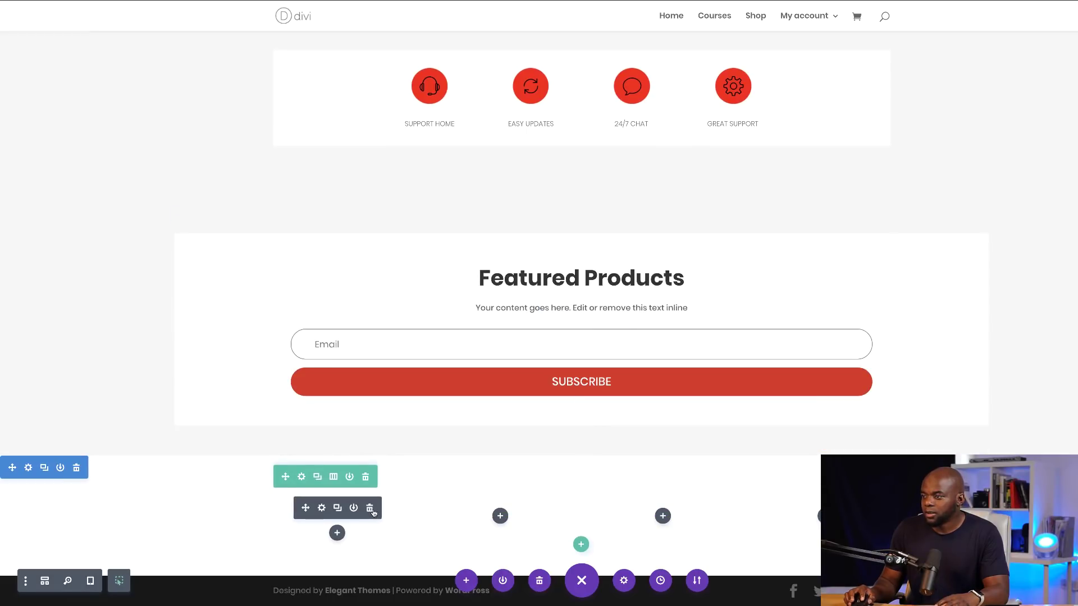
click(370, 509)
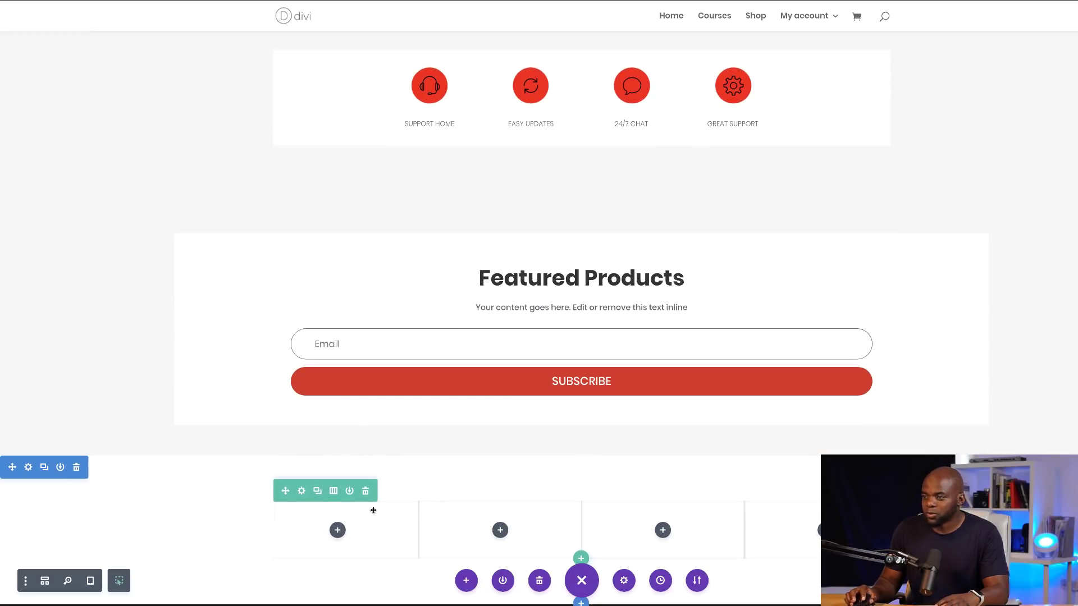
Step: Insert a text module in the first column of the new four-column row
click(337, 530)
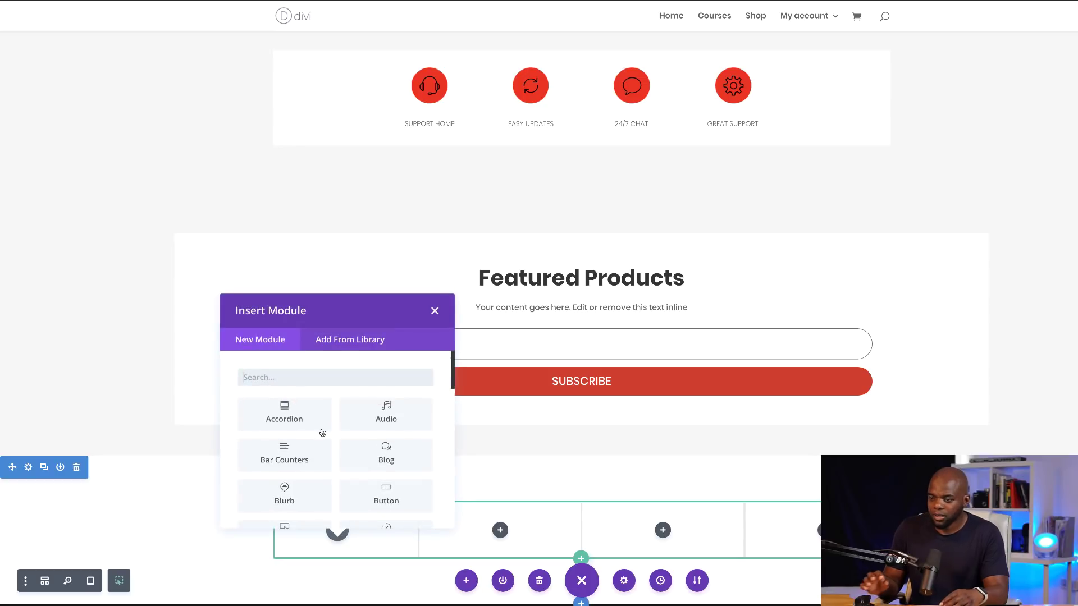
text(text)
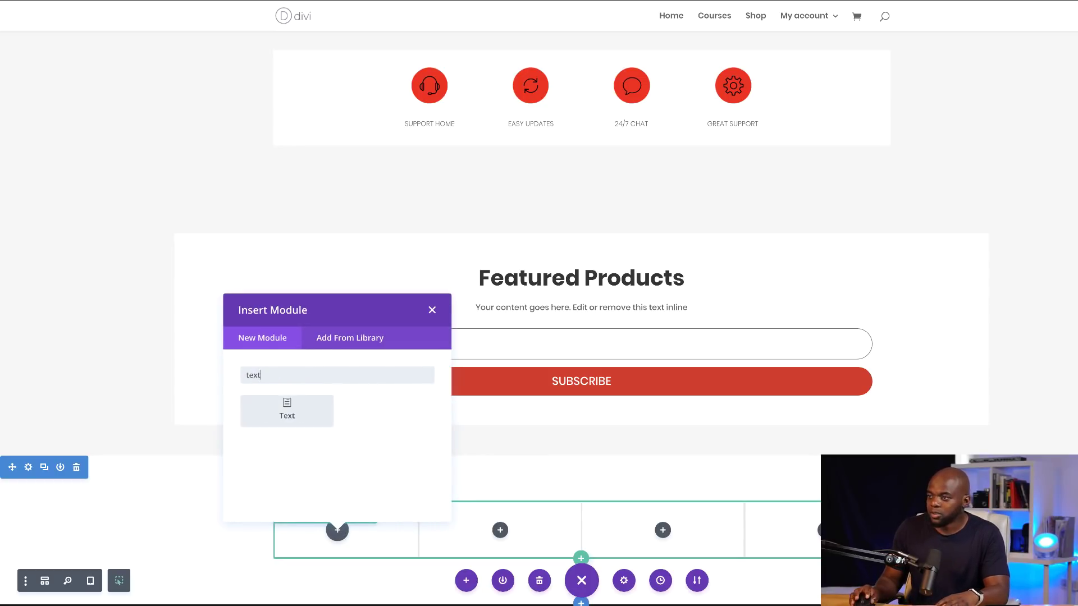
click(288, 414)
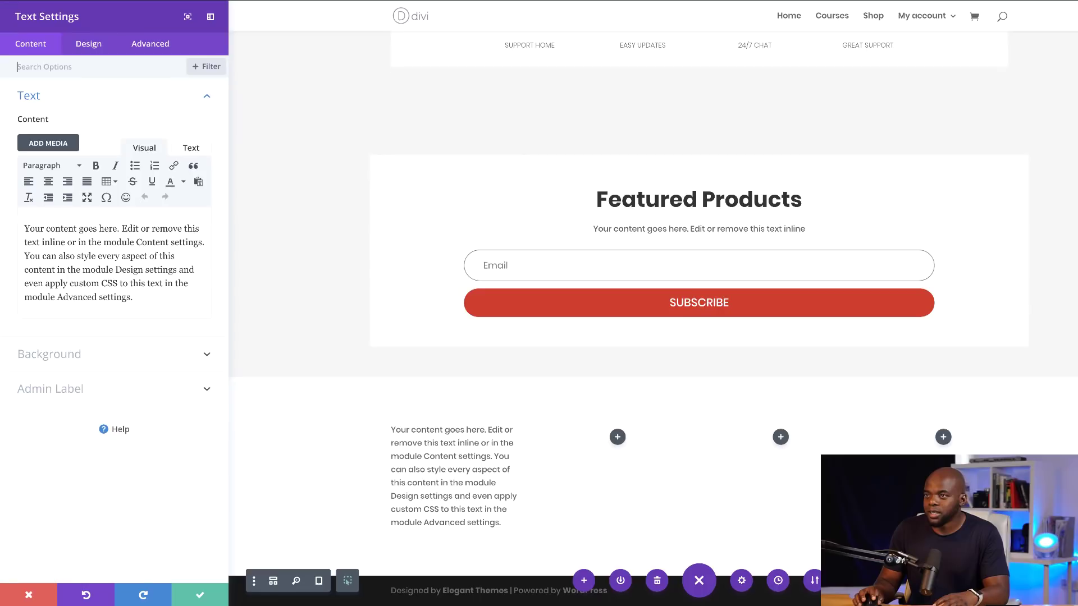
Step: Separate the module's first sentence from the rest and turn it into an h4 heading reading "Products"
click(121, 229)
key(Return)
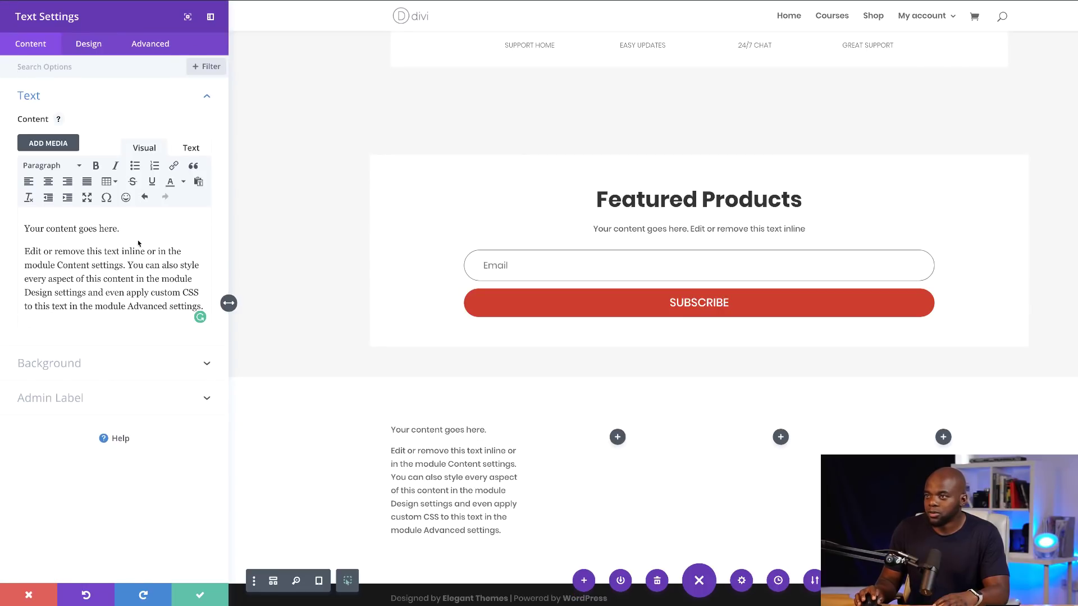
text(<)
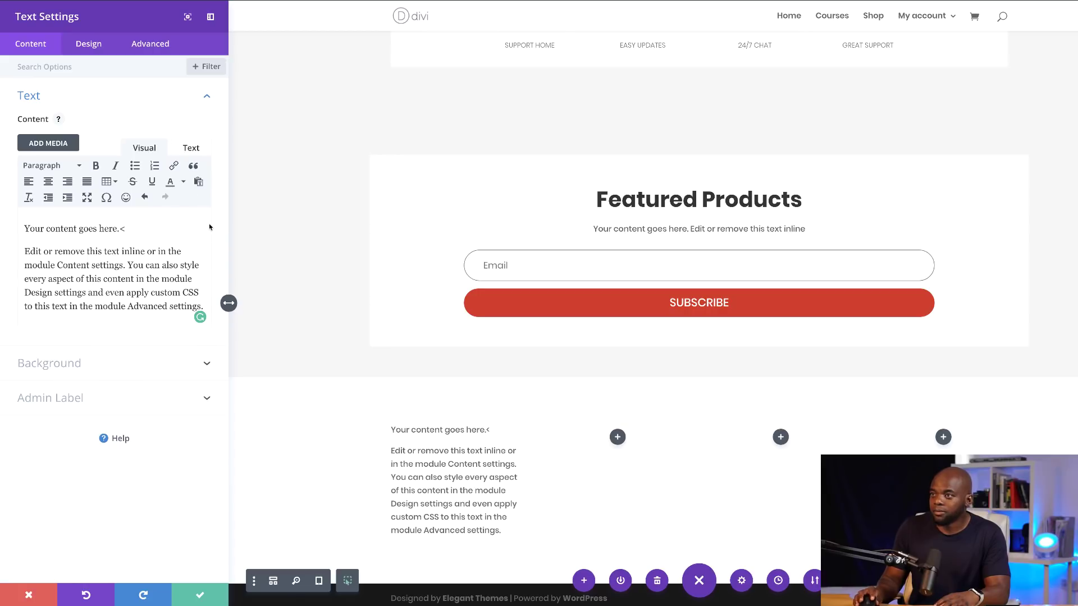
click(191, 148)
text(/h4>)
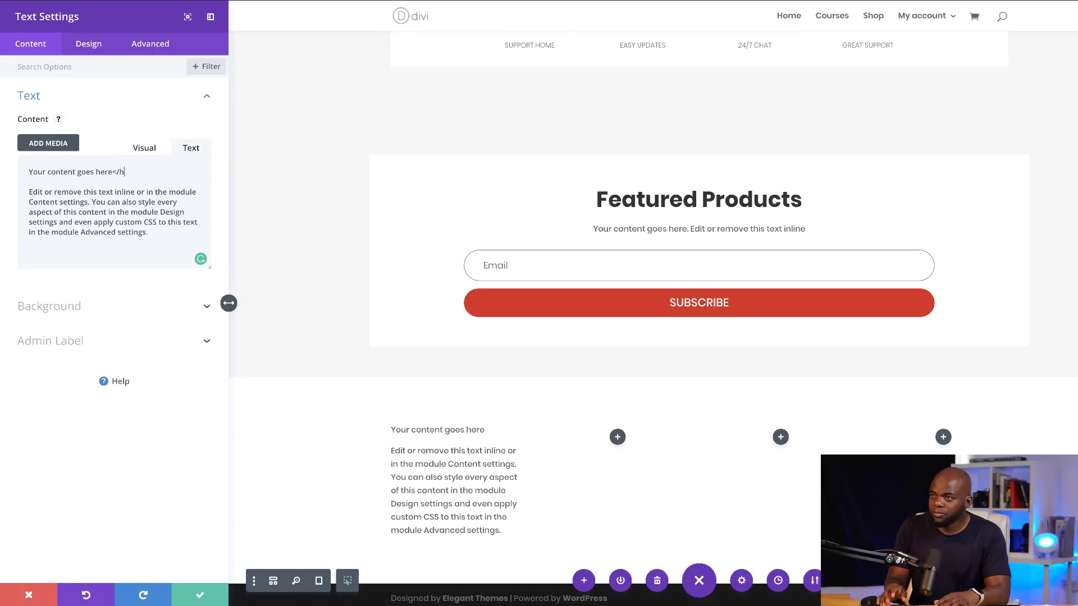
click(29, 172)
text(<h4>)
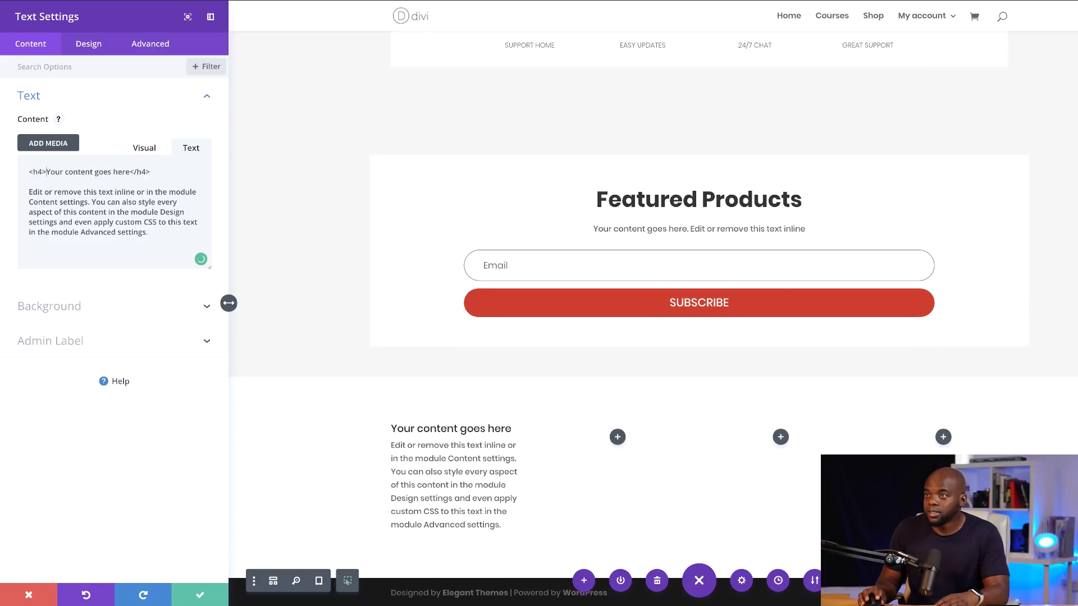
drag(48, 175, 130, 173)
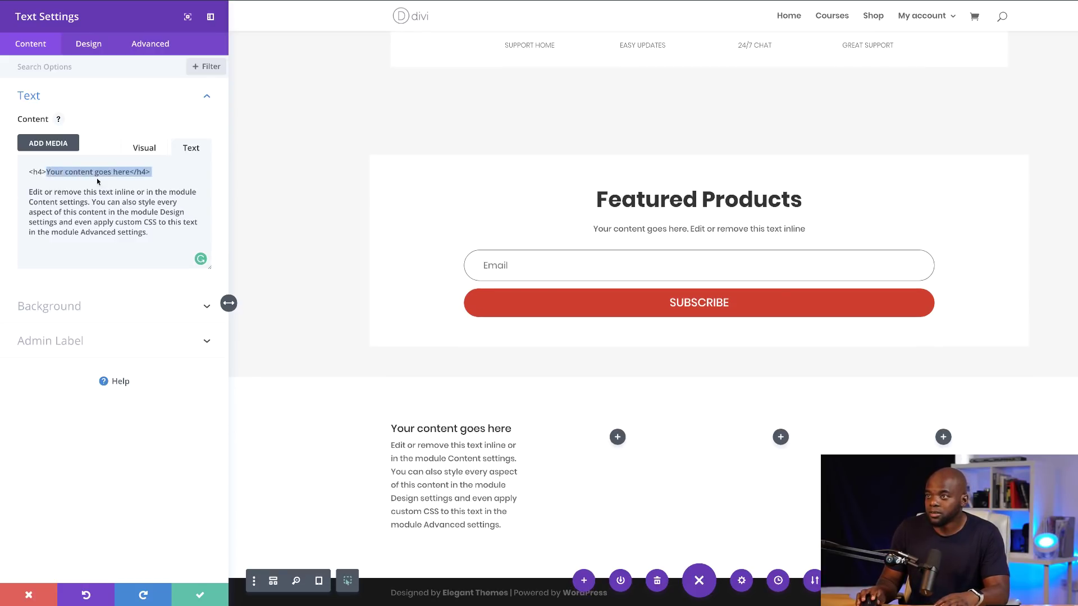
text(Products)
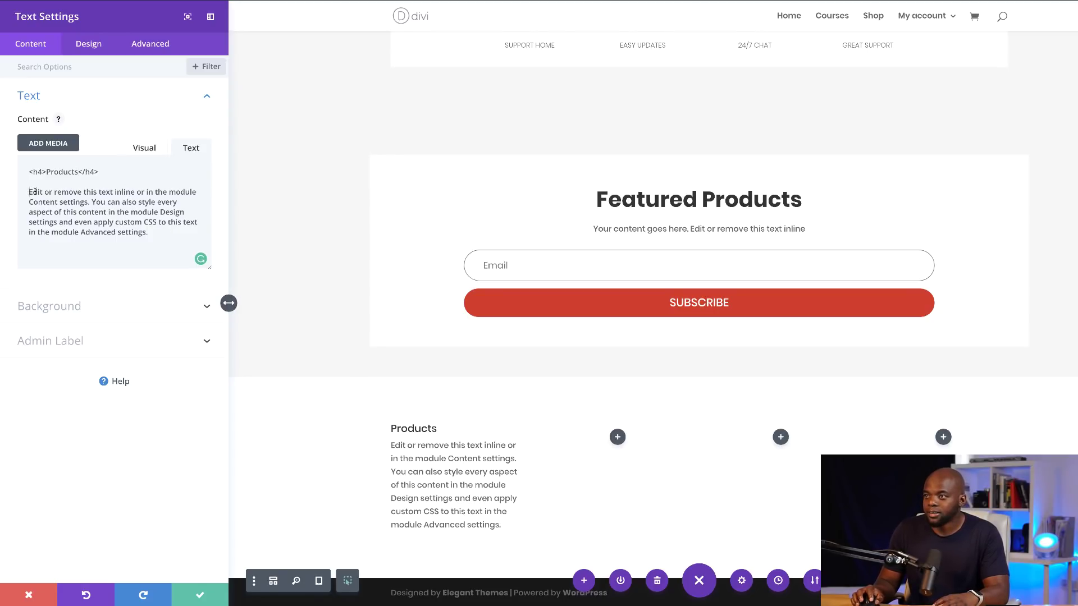
Step: Replace the placeholder text below the Products heading with the "Donec nec justo" and "Morbi in sem" paragraphs copied from the Lorem 2 page
drag(29, 191, 151, 236)
key(BackSpace)
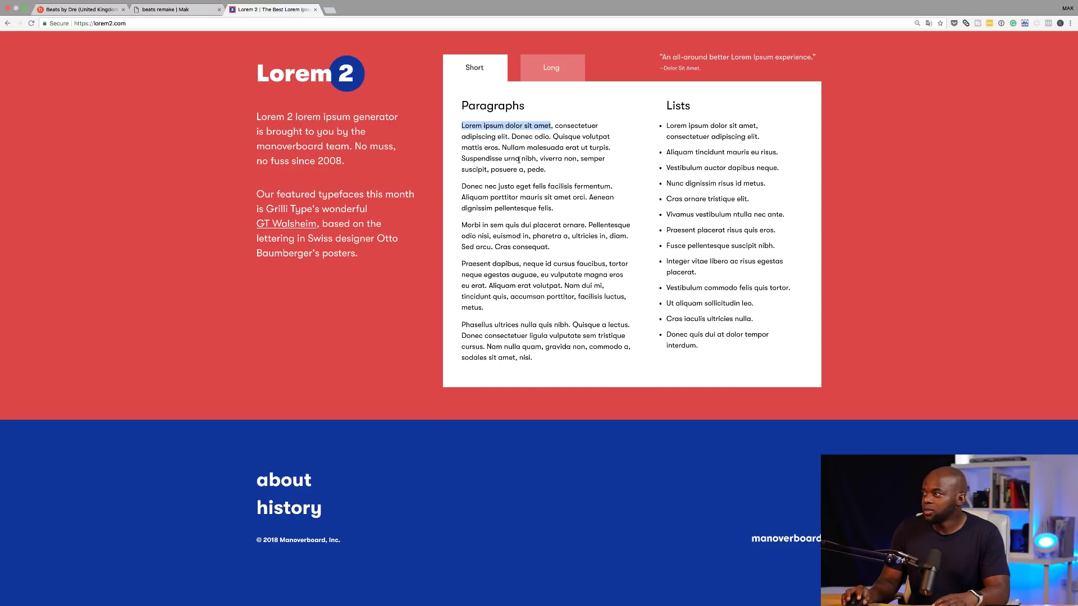
click(524, 160)
drag(461, 185, 550, 247)
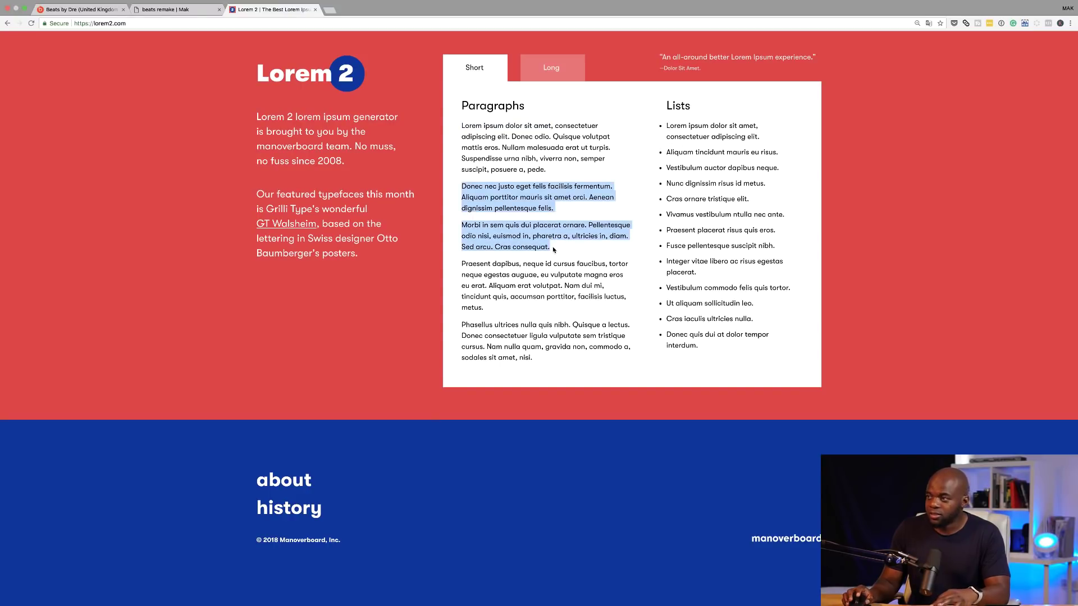
key(ctrl+shift+Tab)
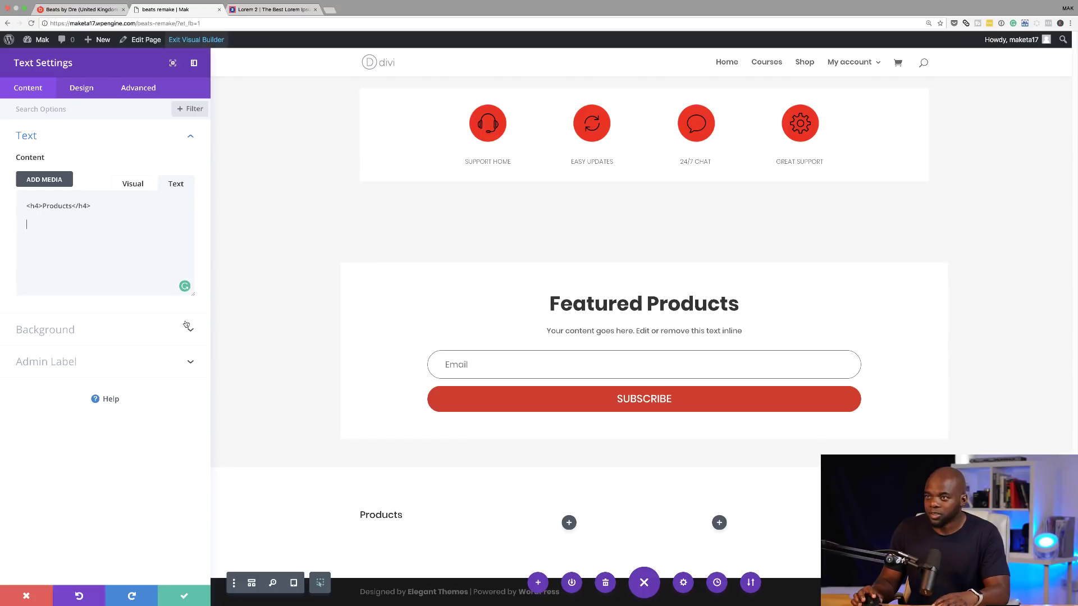
click(89, 237)
text(Donec nec justo Eget felis facilisis fermentum. Aliquam porttitor mauris sit amet orci. Aenean dignissim pellentesque felis.  Morbi in sem quis dui placerat ornare. Pellentesque odio nisi, euismod in, pharetra a, ultricies in, diam. Sed arcu. Cras consequat.)
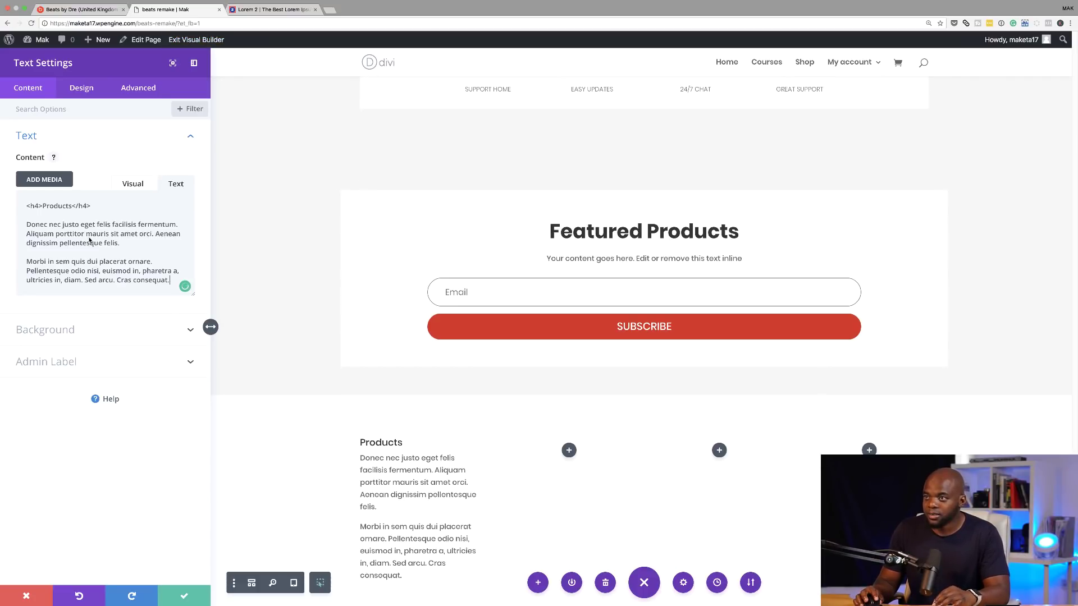
Step: Reduce the pasted text to short capitalised lines: Donec nec justo, Eget felis facilisis, Fermentum., Aliquam porttitor, Mauris sit amet orci., Aenean dignissim
click(29, 243)
key(BackSpace)
text(Fermentum.)
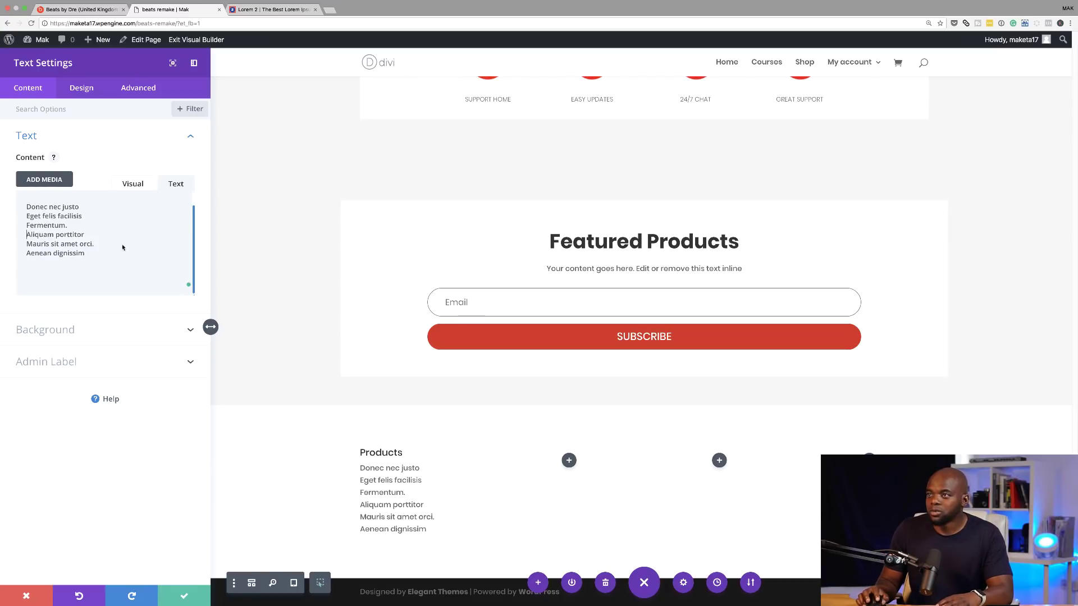
Step: Separate the six lines below the Products heading into individual paragraphs in the visual editor
click(135, 185)
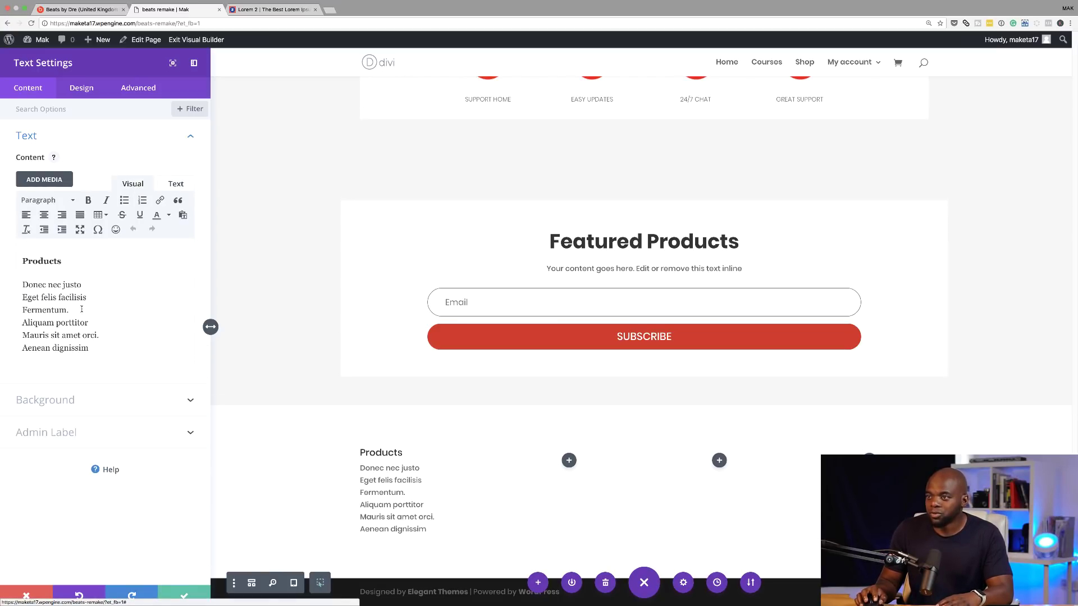
drag(90, 348, 4, 277)
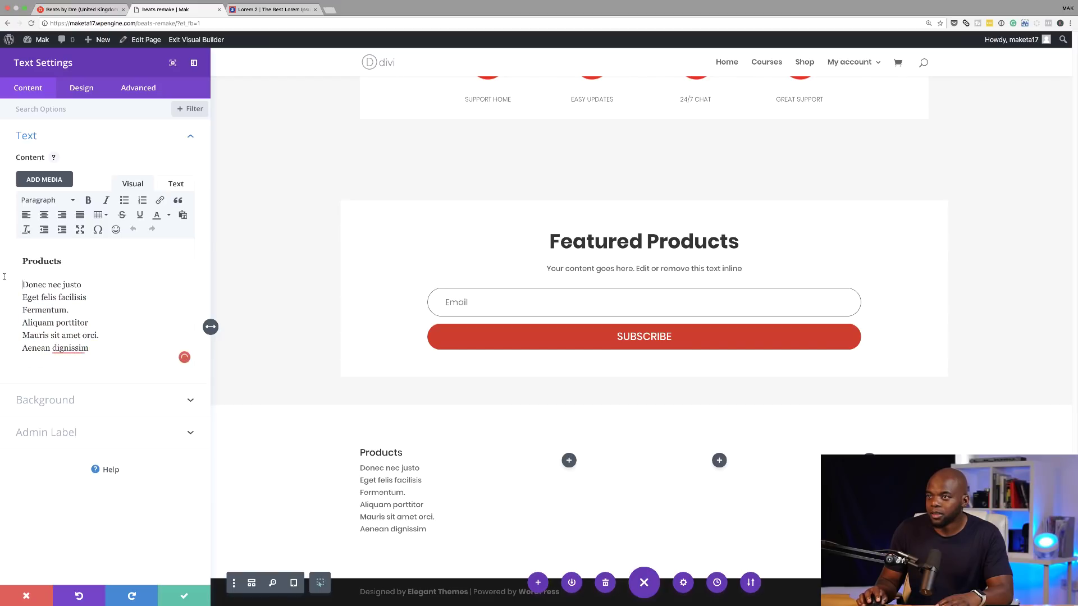
click(90, 283)
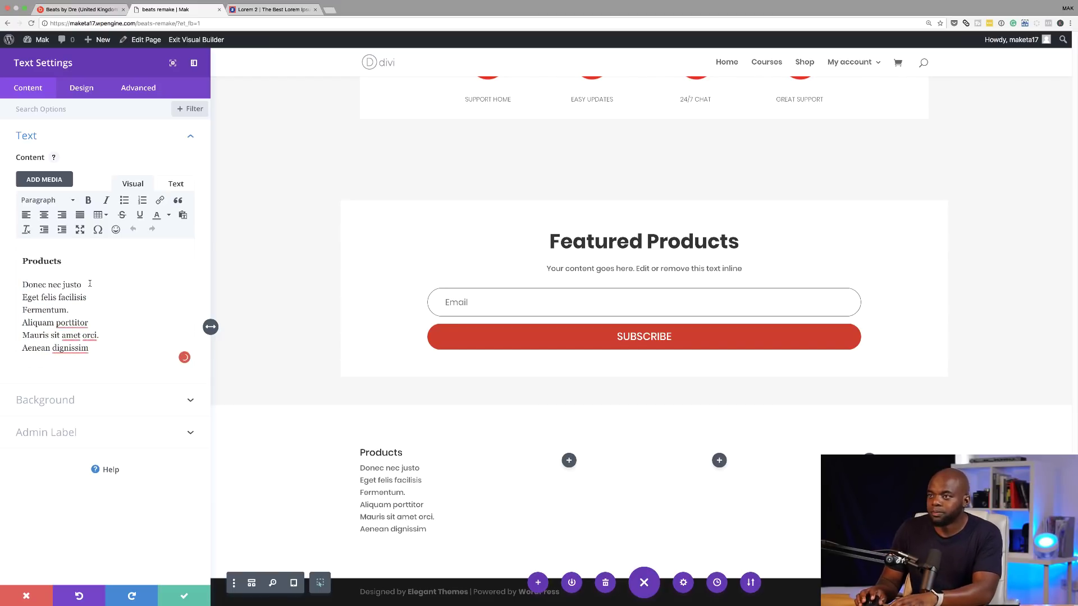
key(Return)
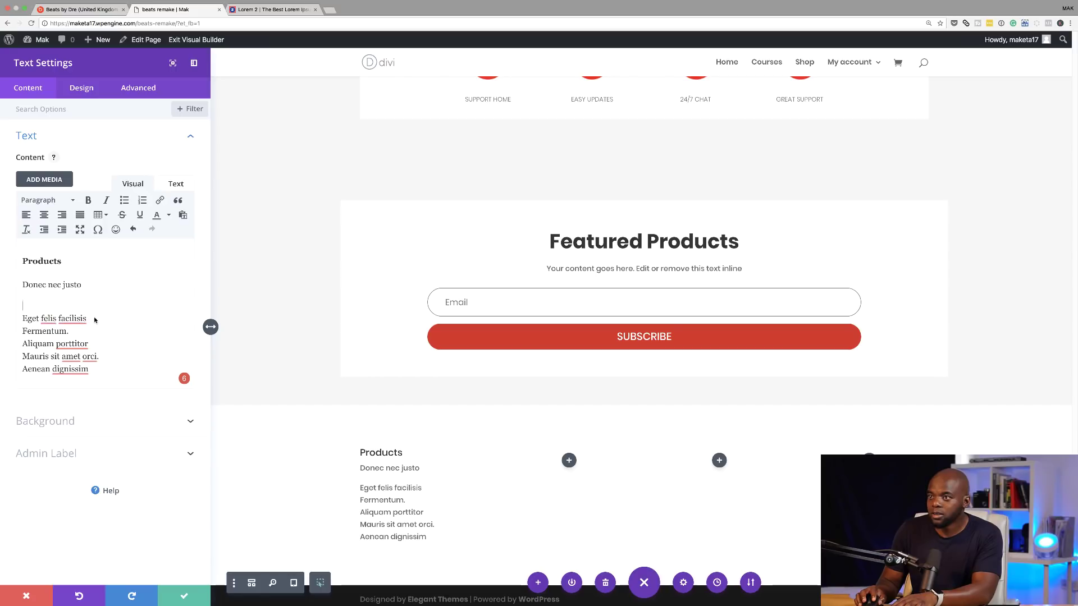
key(BackSpace)
click(94, 299)
key(Return)
click(94, 333)
key(Return)
key(Return)
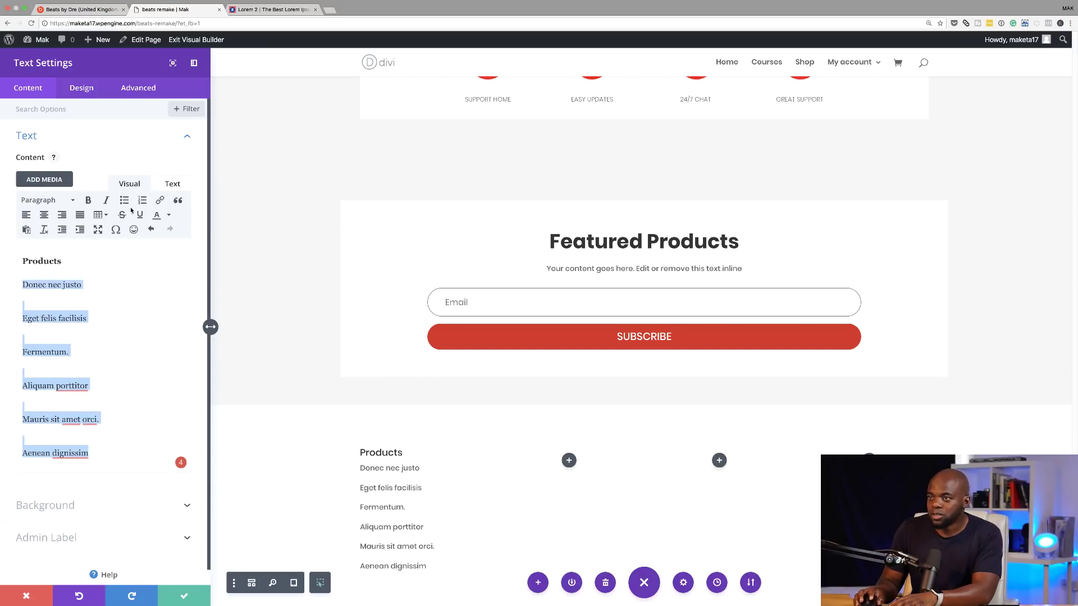
Step: Convert the six lines below the Products heading into a bulleted list and remove the blank line inside each bullet
click(127, 203)
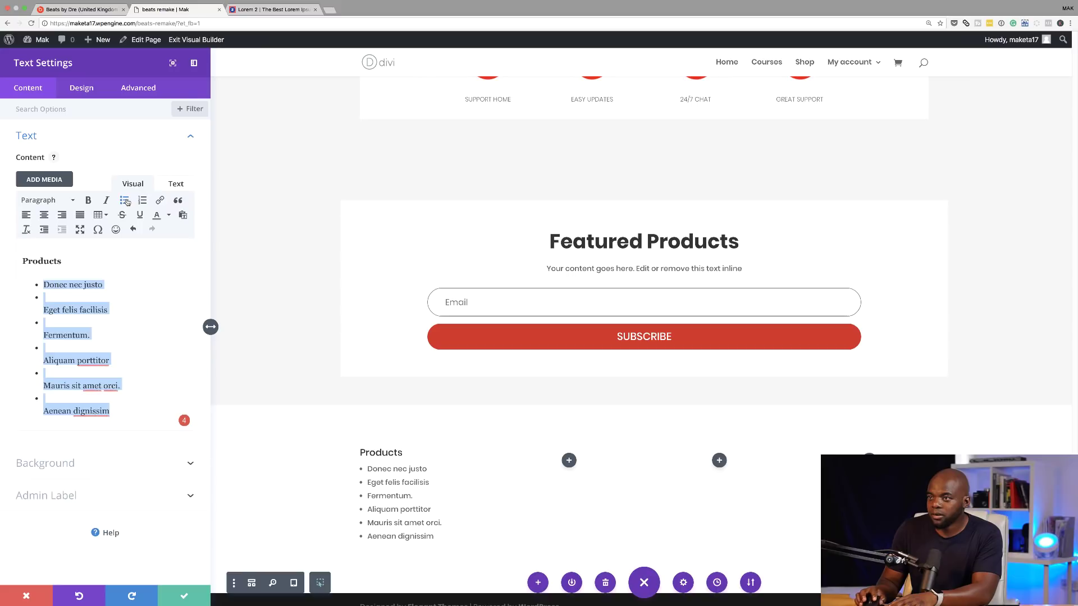
click(46, 315)
key(BackSpace)
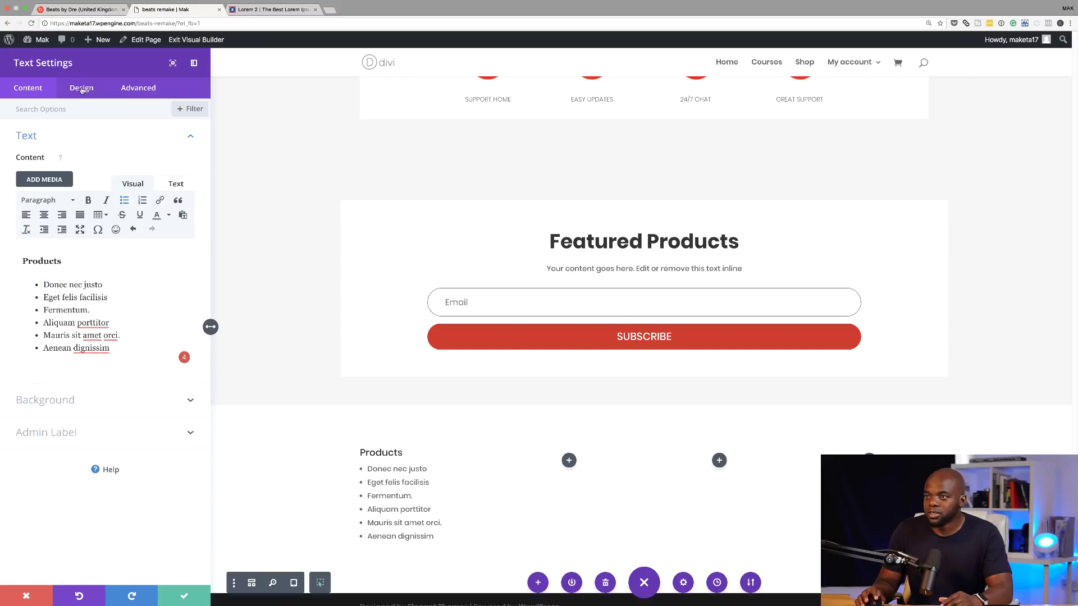
Step: Set the module's Heading 4 font weight to Bold and save the text module
click(82, 89)
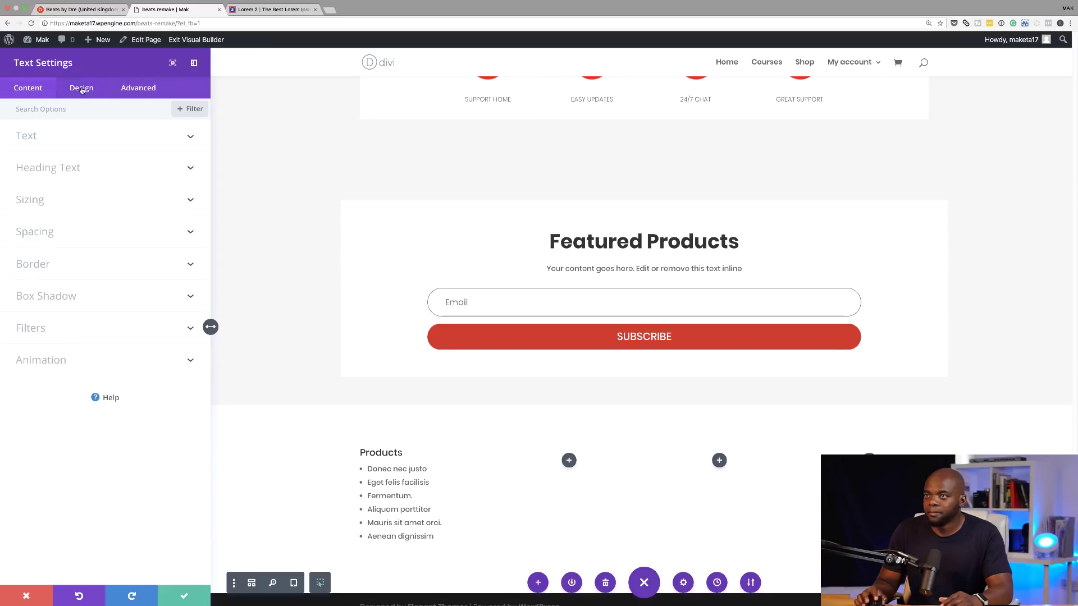
click(42, 169)
click(121, 142)
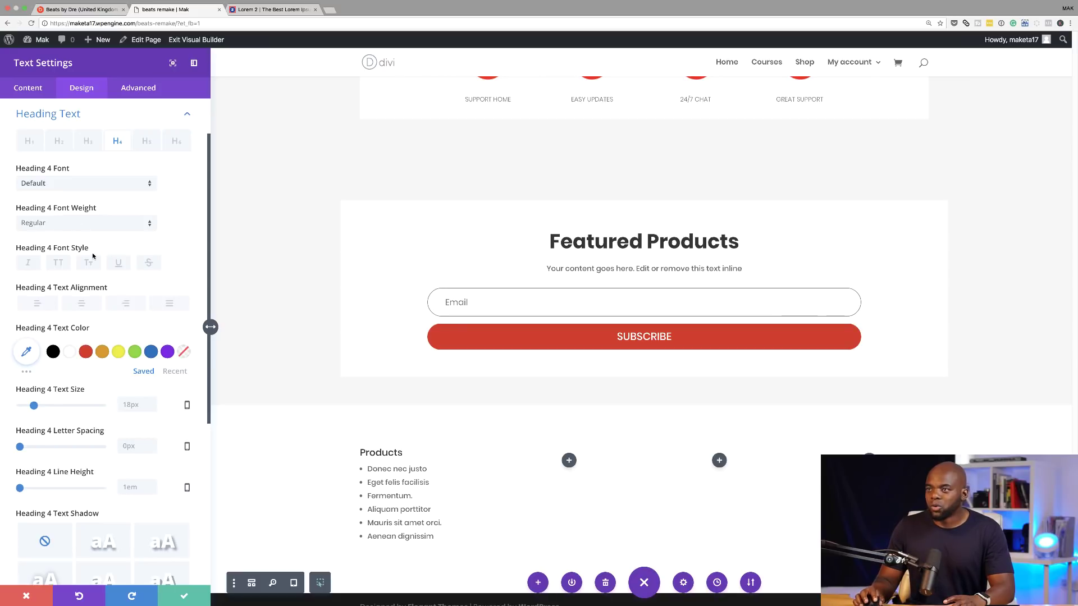
click(71, 224)
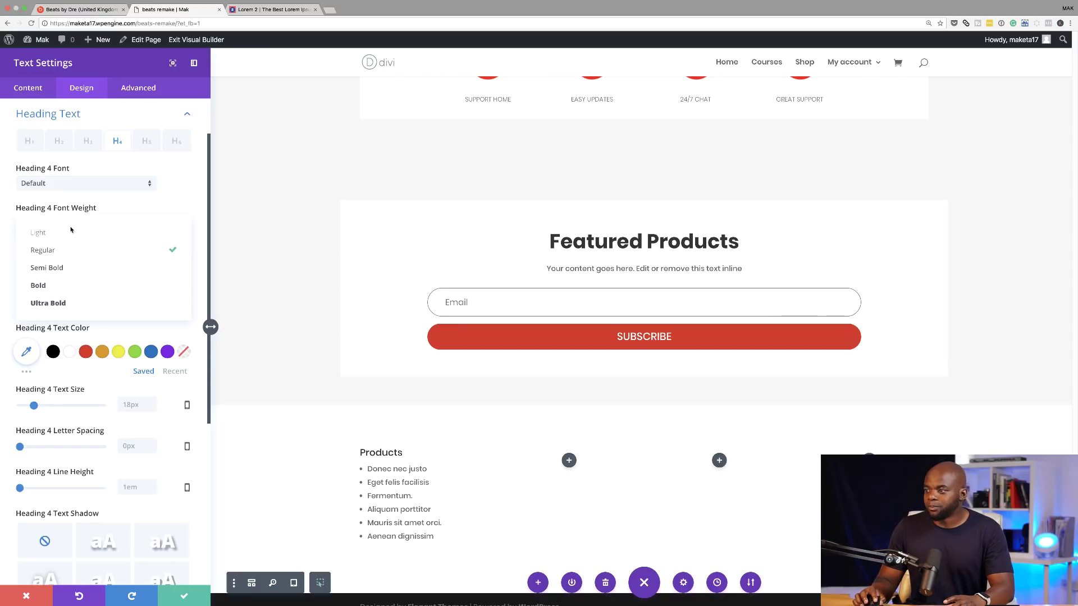
click(58, 287)
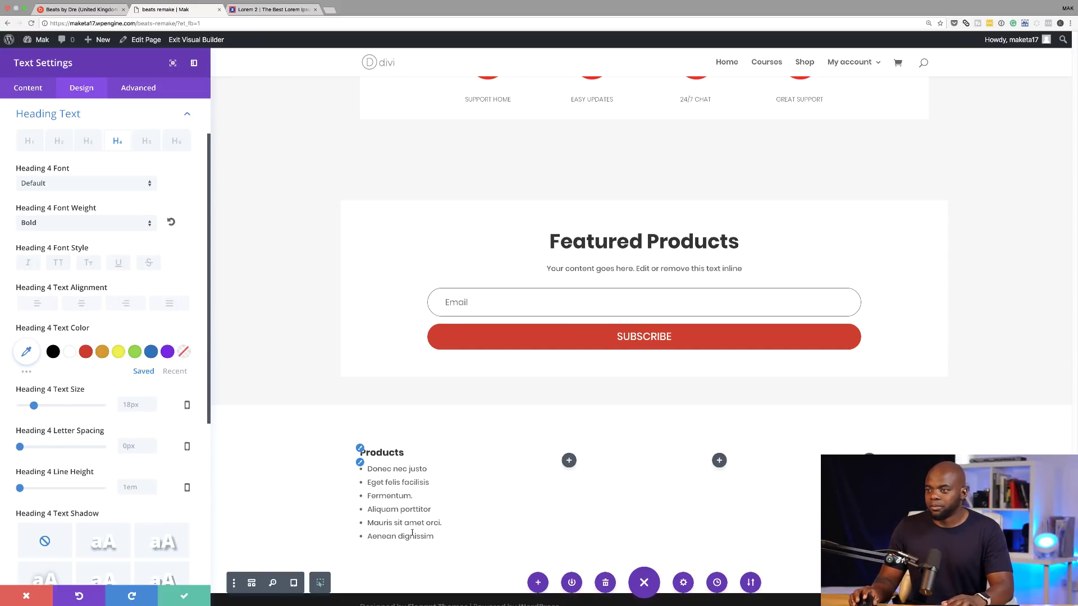
click(185, 597)
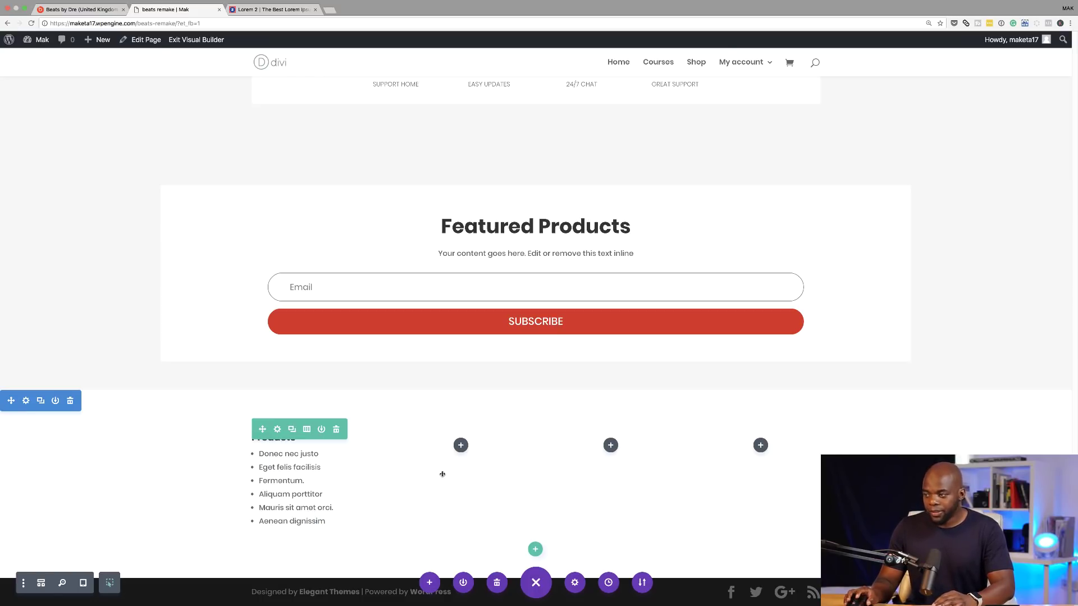
Step: Paste copies of the Products text module into the second, third and fourth columns of the row
key(super+v)
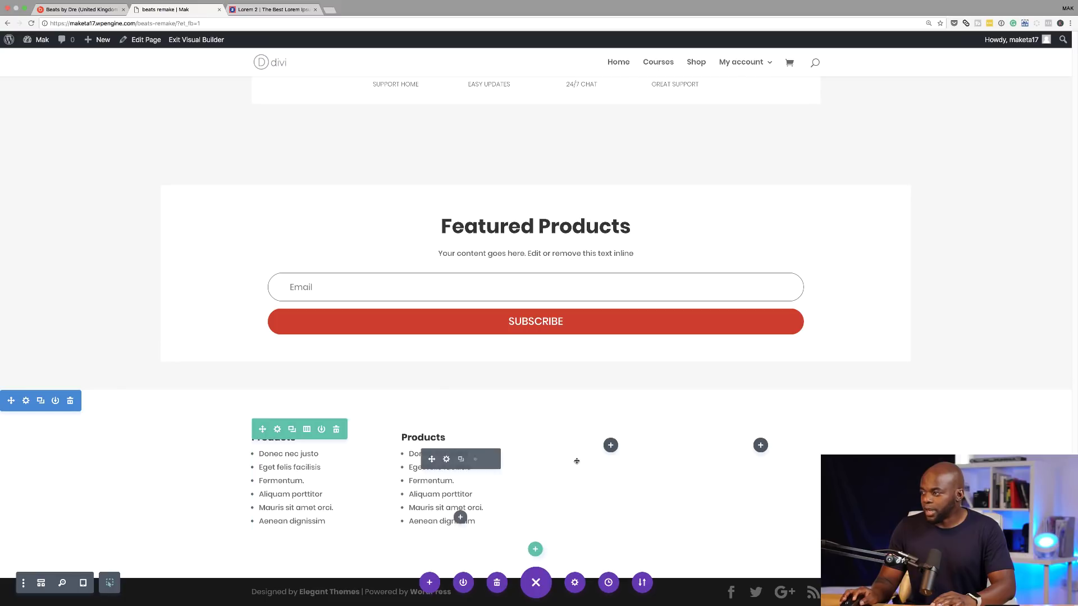
key(super+v)
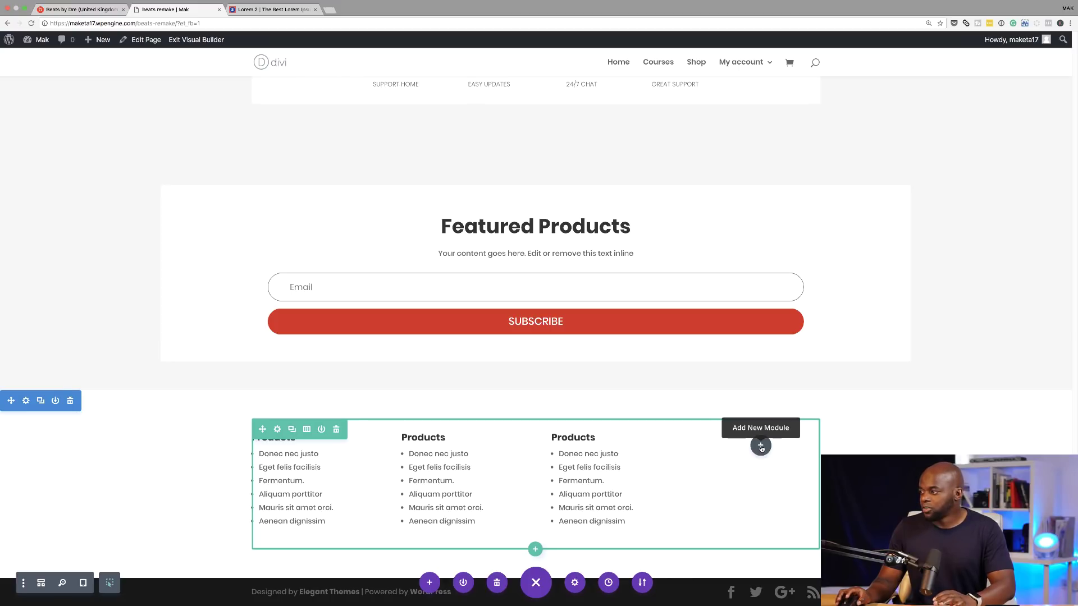
key(super+v)
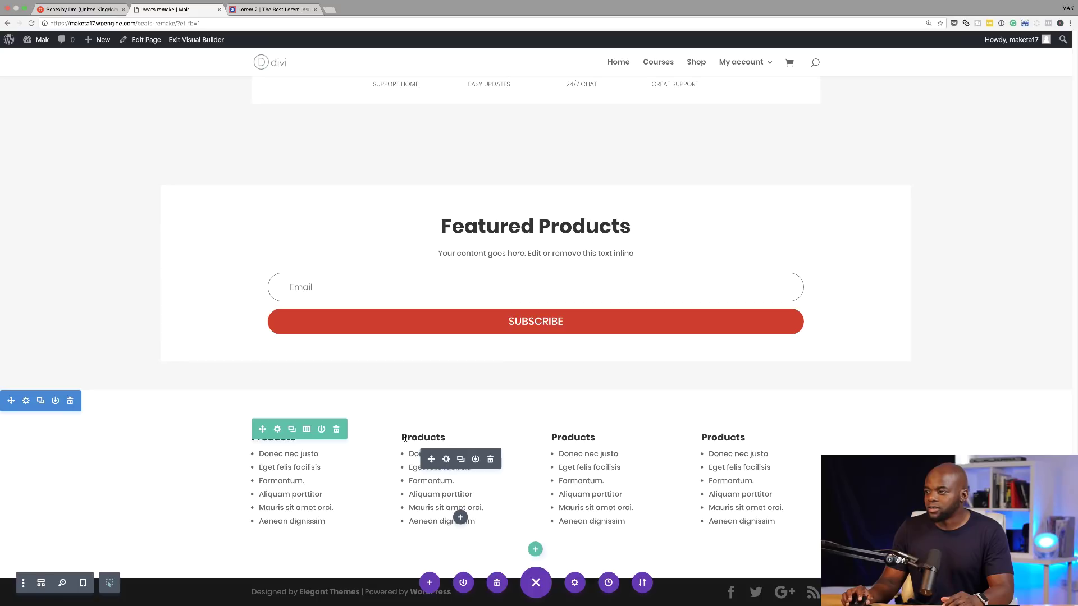
Step: Change the second column's heading to "Support"
drag(401, 438, 438, 440)
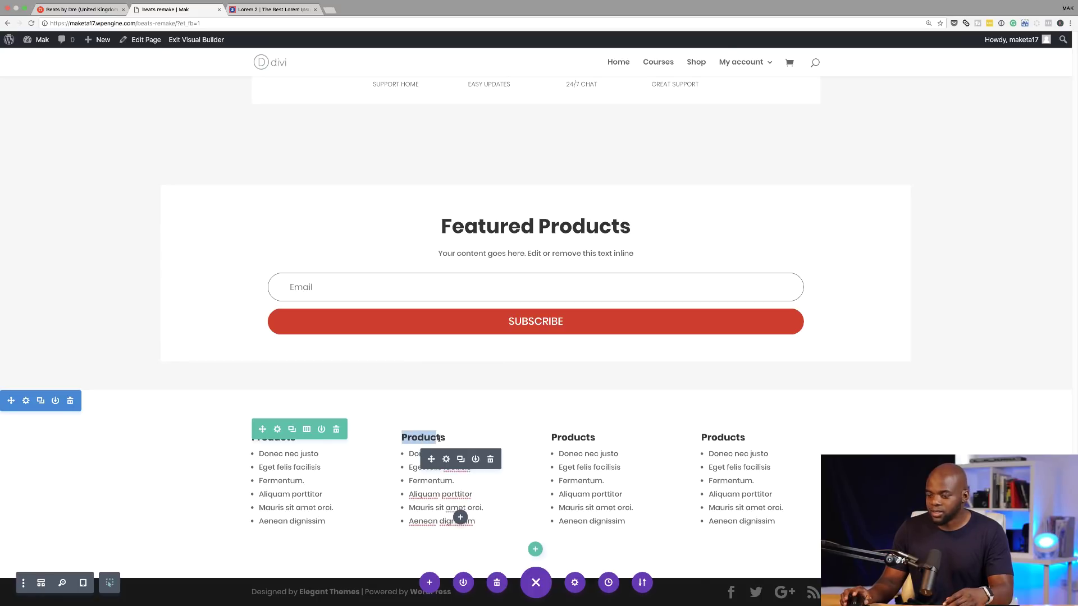
text(Su)
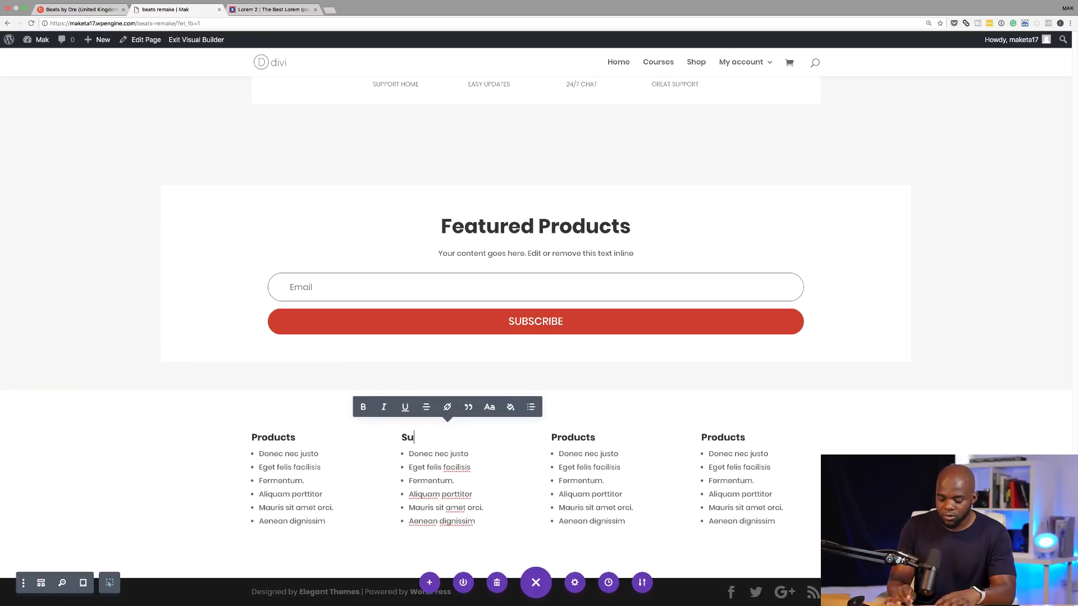
text(pport)
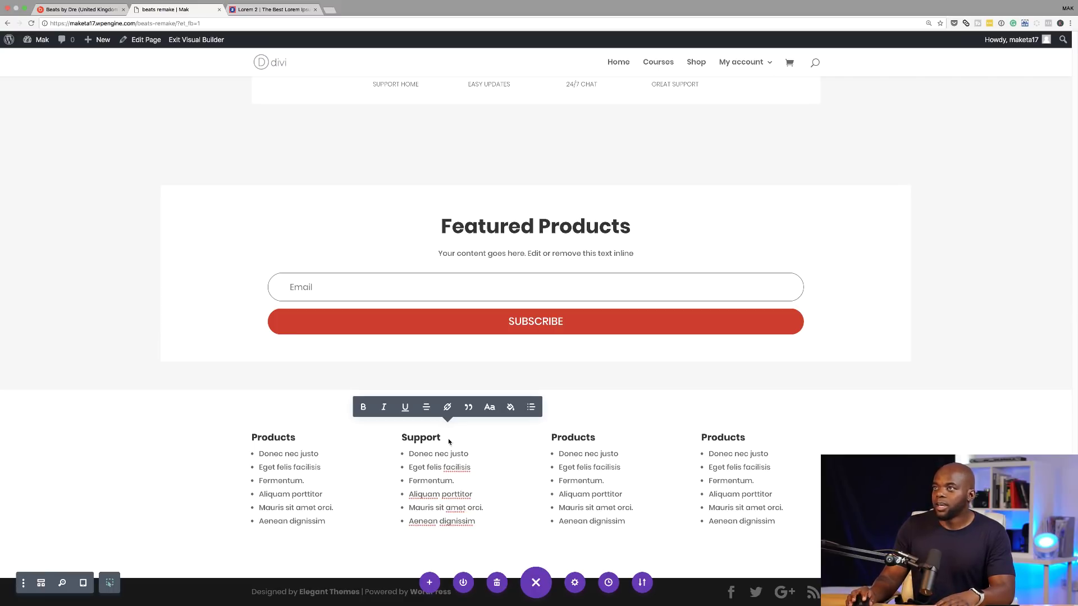
Step: Check the footer headings on the original Beats page and change the third column's heading to "company"
click(107, 10)
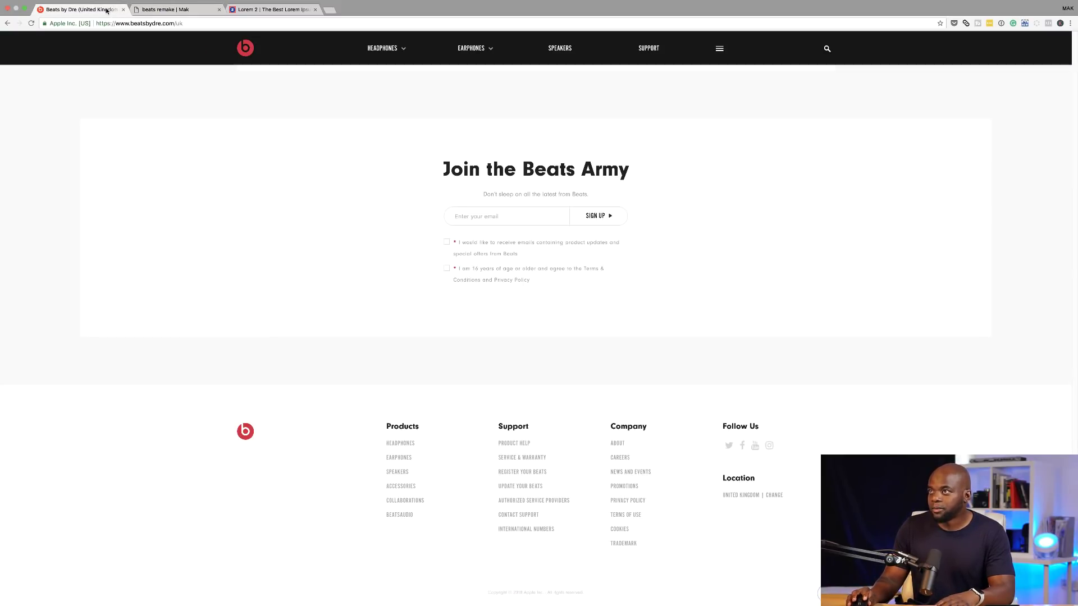
click(182, 9)
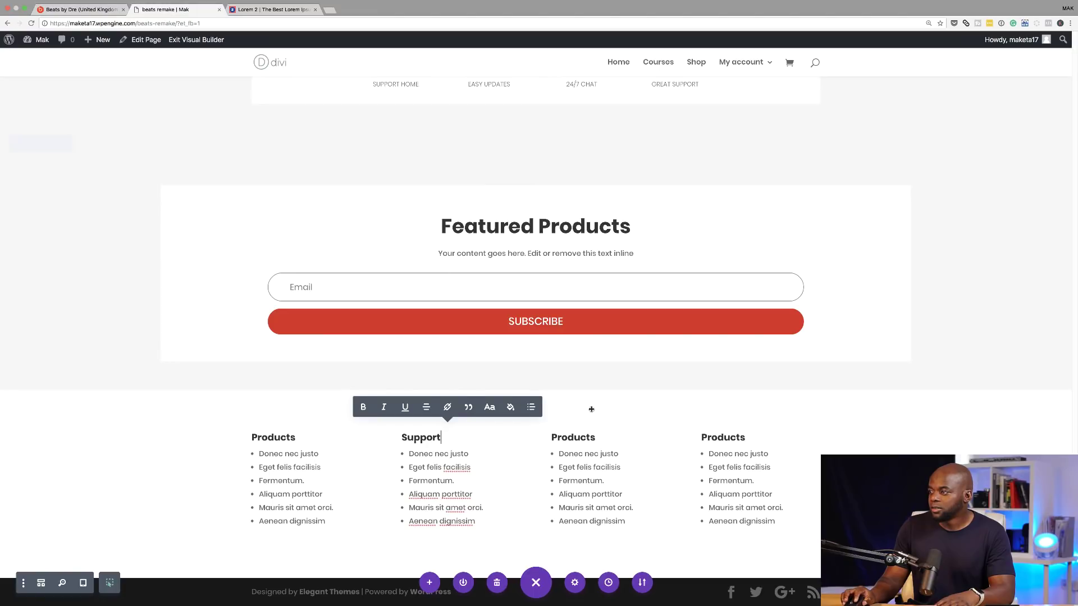
click(565, 438)
drag(551, 438, 599, 438)
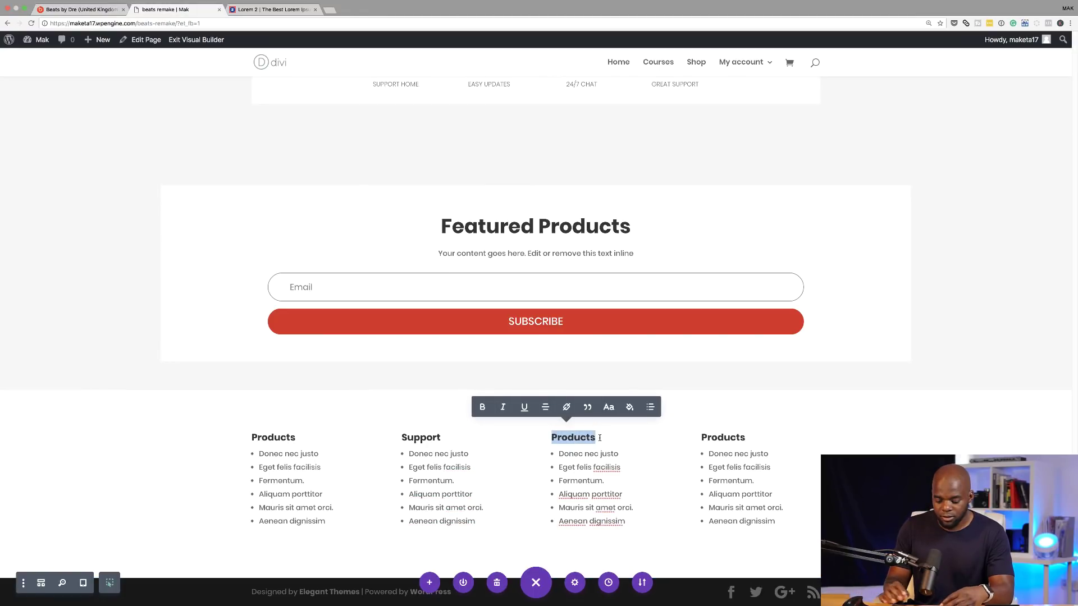
text(comp)
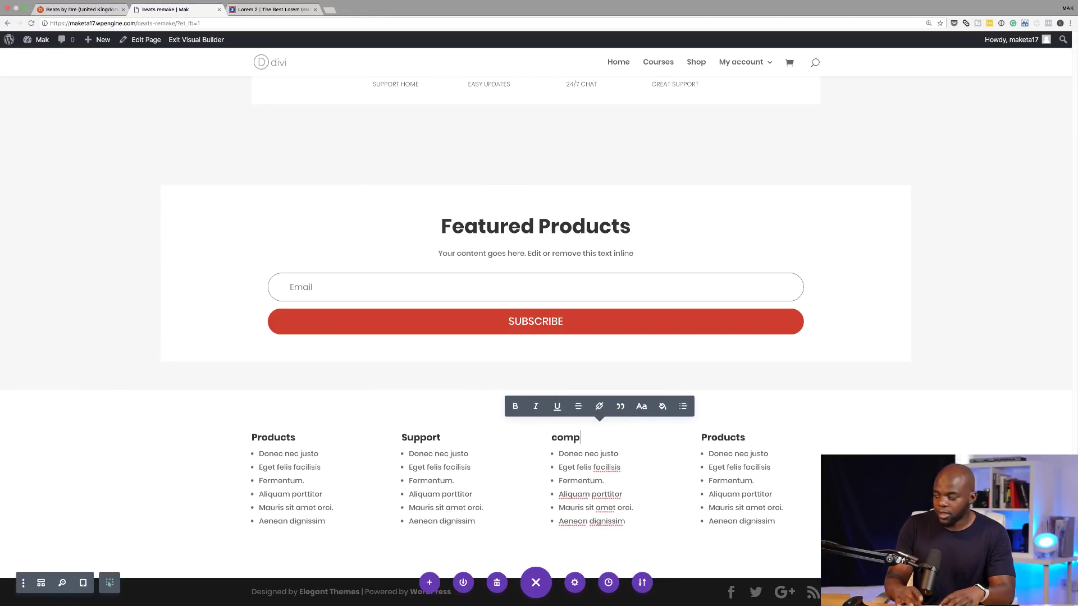
text(any)
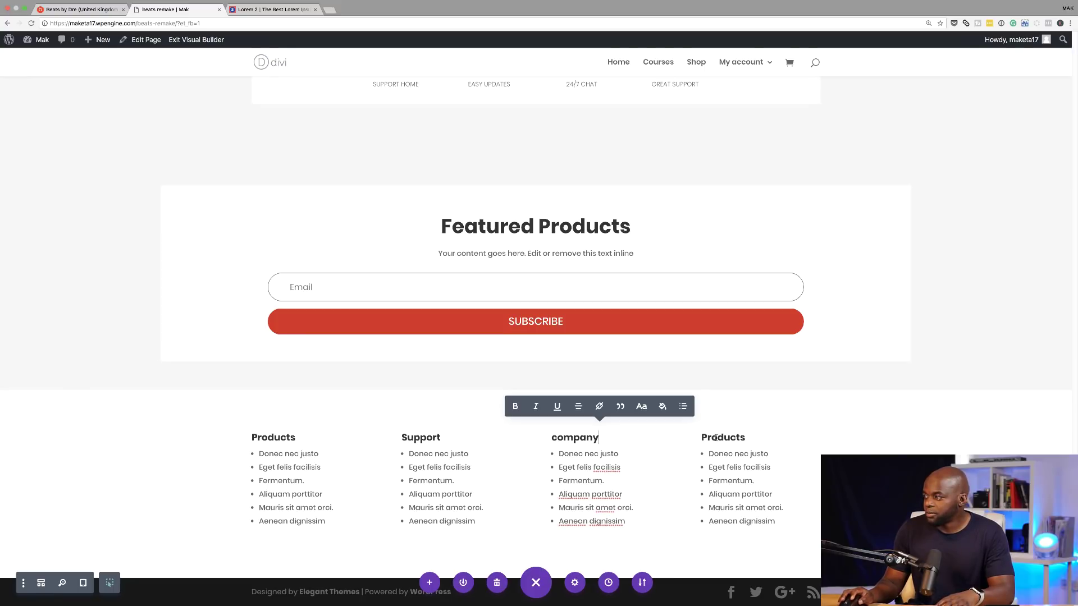
Step: Delete the whole bulleted list below the heading in the fourth column
click(717, 438)
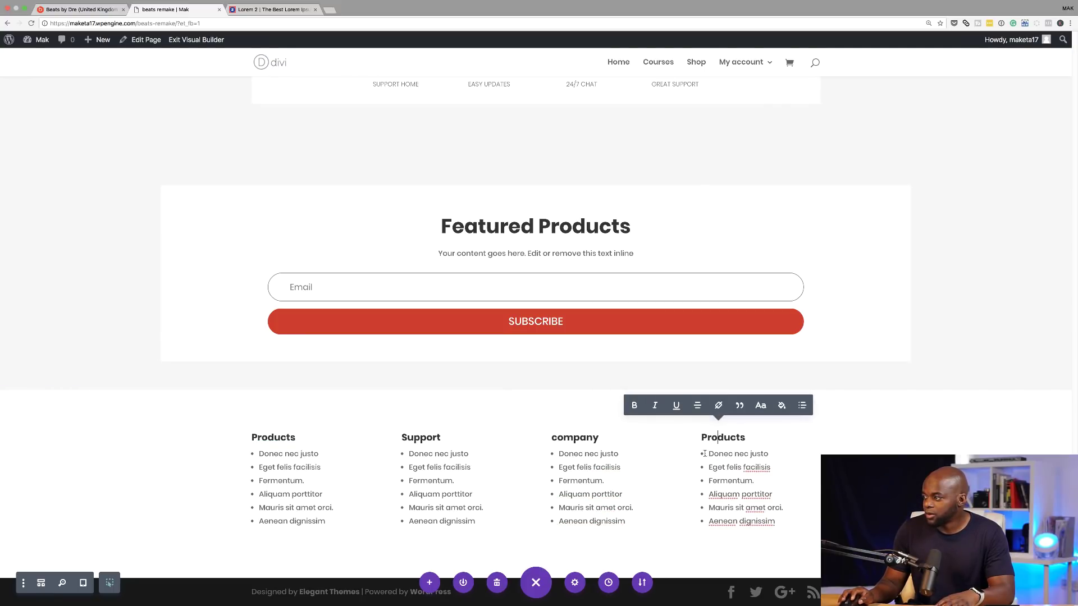
drag(701, 453, 802, 532)
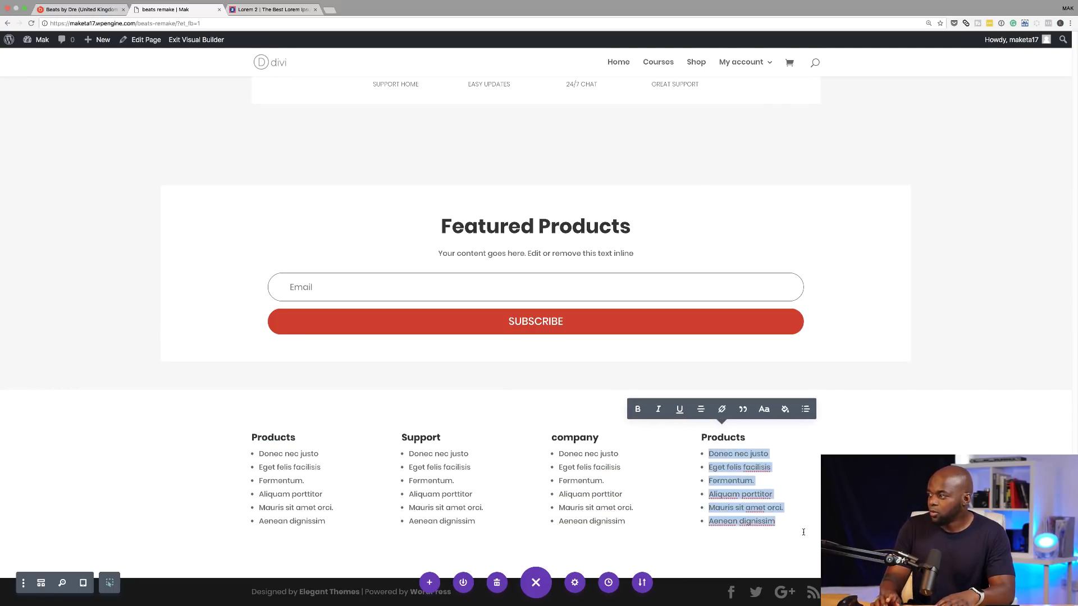
key(BackSpace)
key(BackSpace)
key(BackSpace)
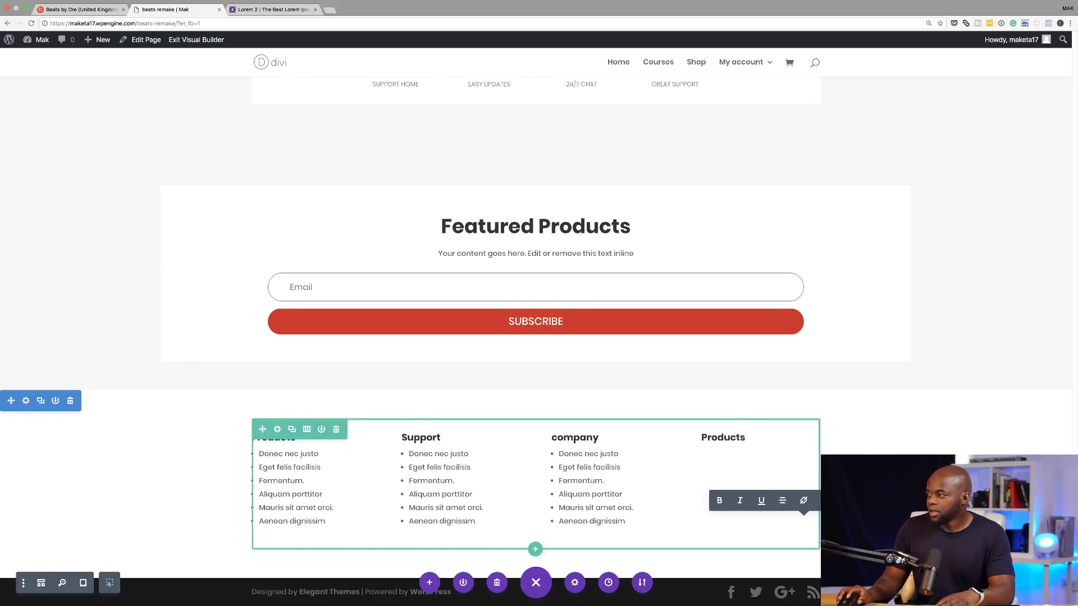
Step: Change the fourth column's heading to "Follow us"
click(702, 438)
double_click(702, 437)
text(Follow us)
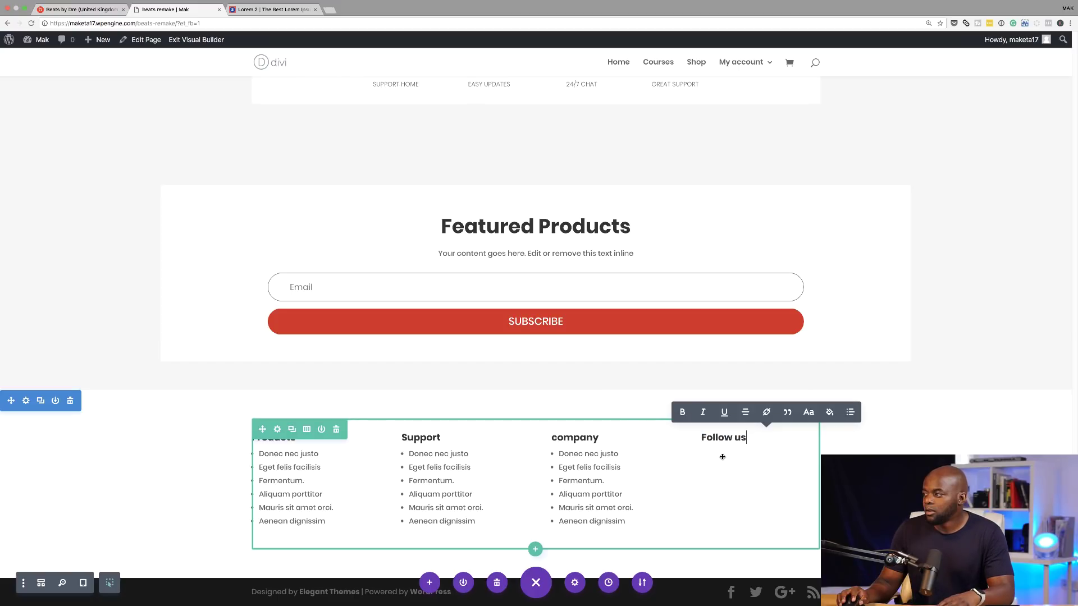
click(811, 466)
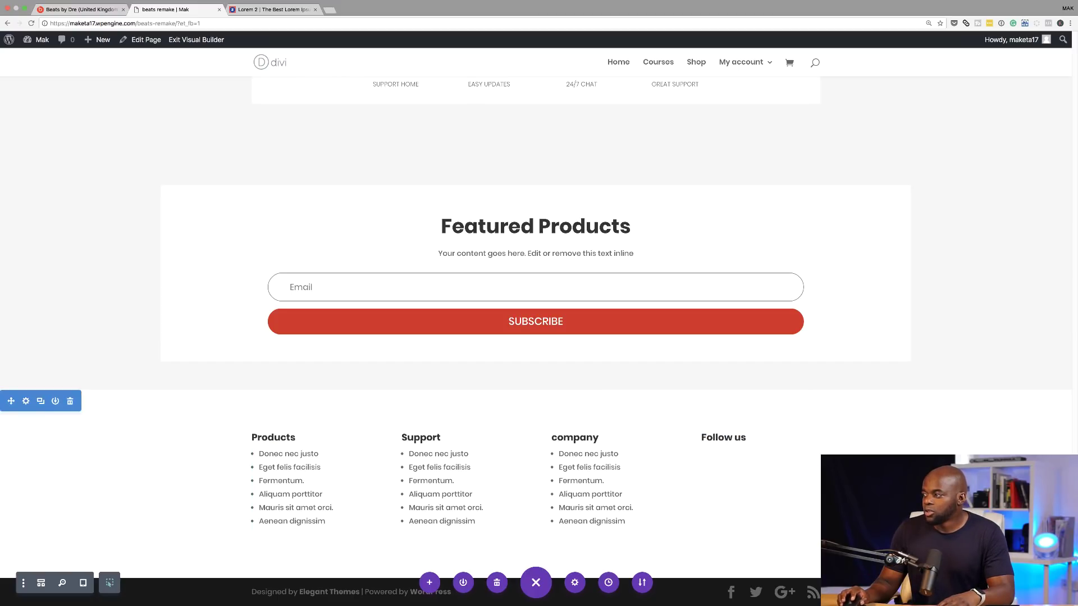
Step: Insert a Social Media Follow module below the Follow us heading in the fourth column
click(760, 458)
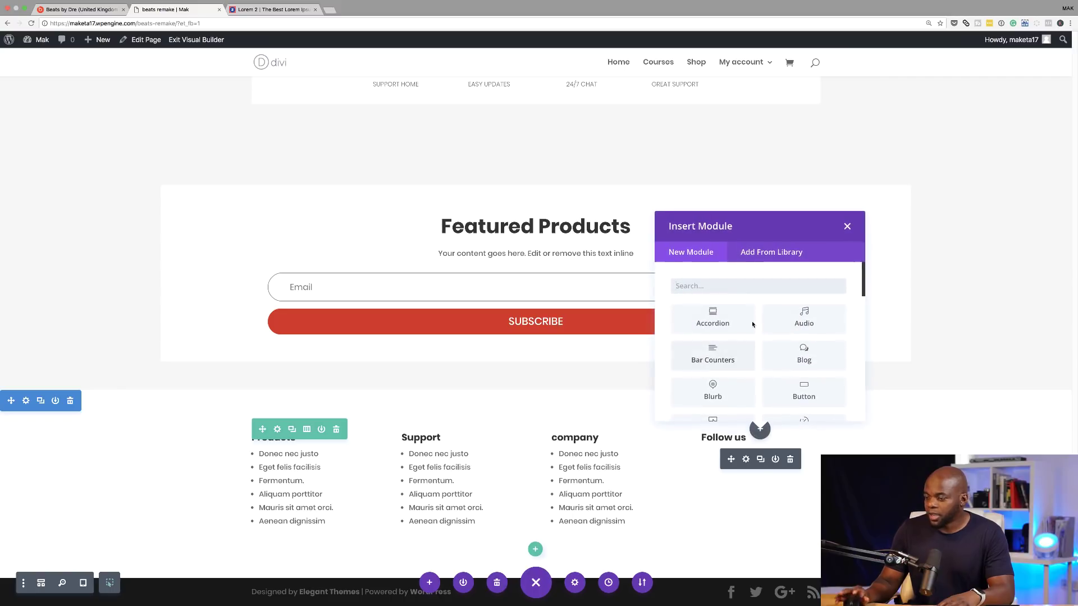
click(743, 286)
text(soc)
click(714, 315)
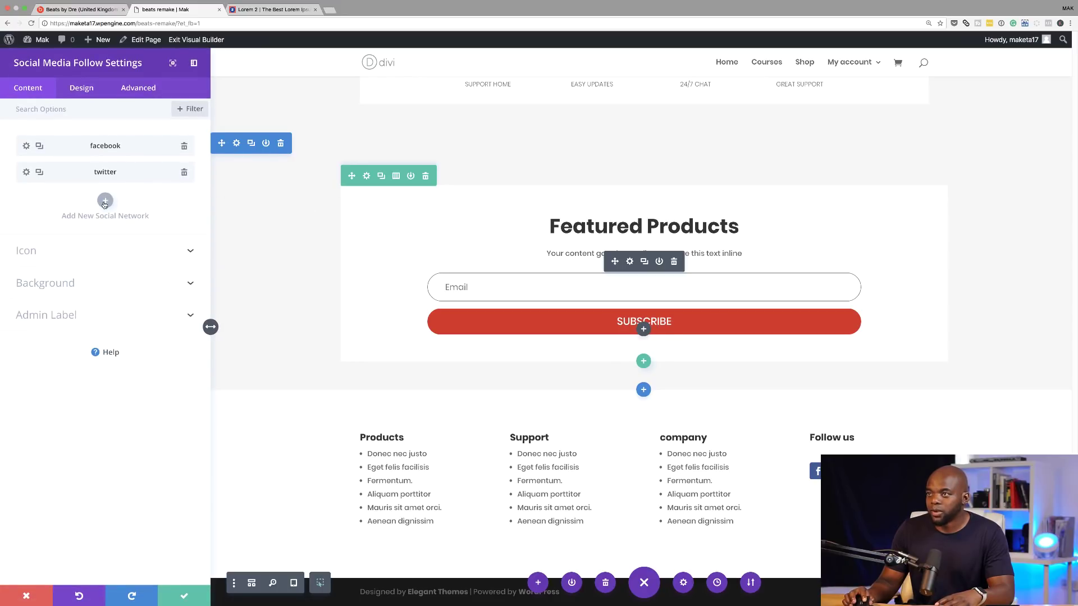
Step: Add two more social networks to the Social Media Follow module: Instagram and Youtube
click(104, 202)
click(61, 176)
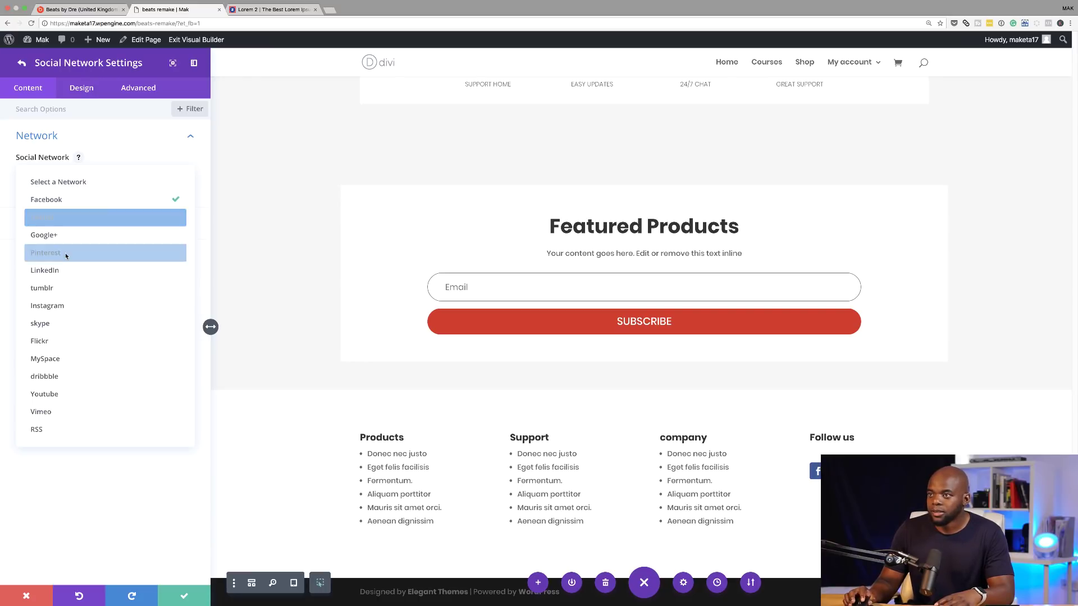
click(66, 312)
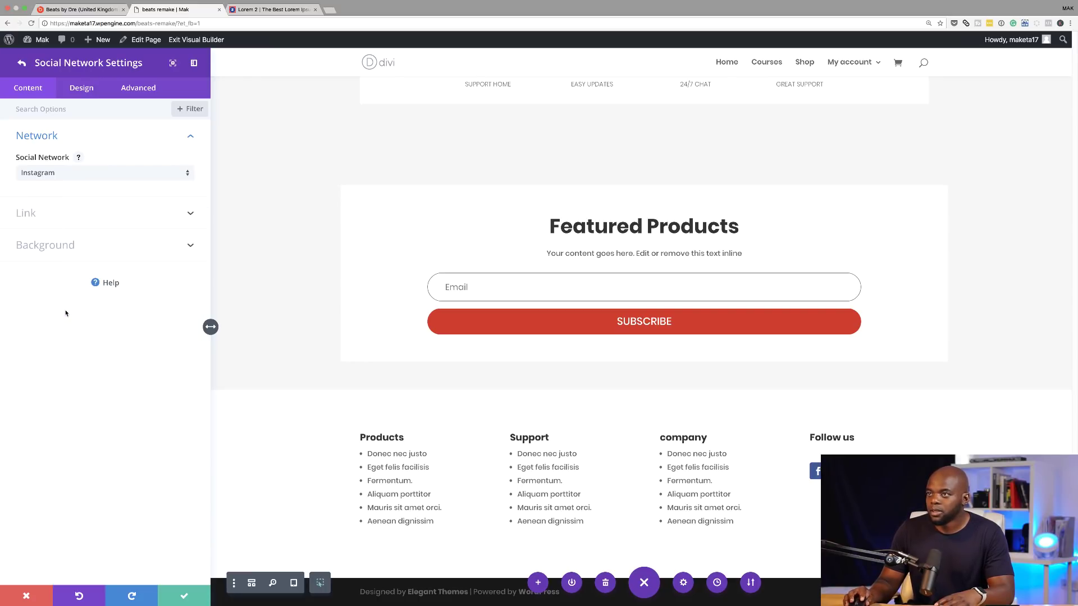
click(22, 62)
click(105, 227)
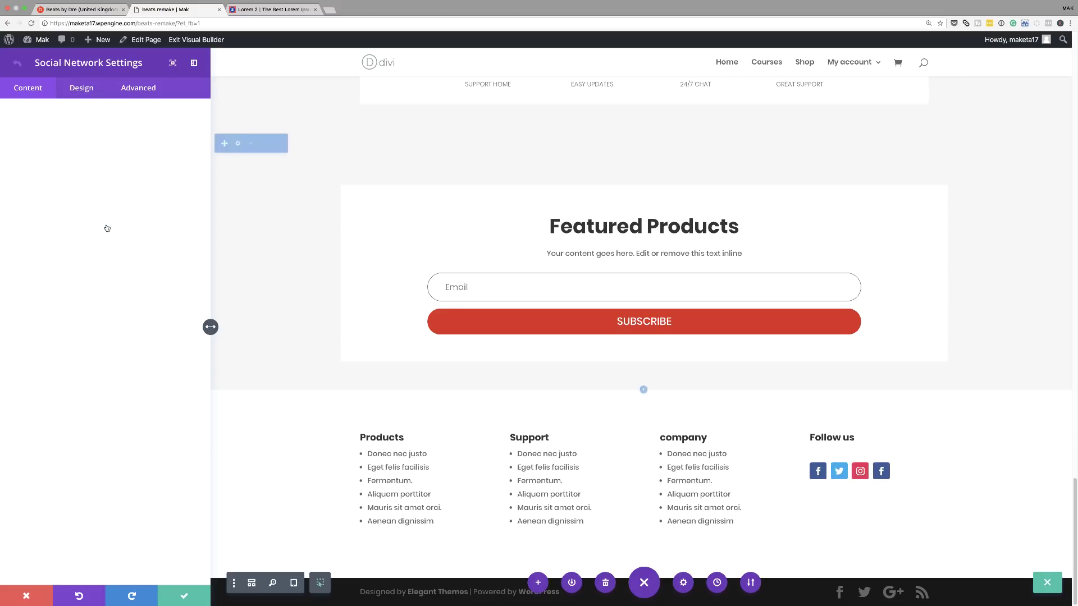
click(48, 174)
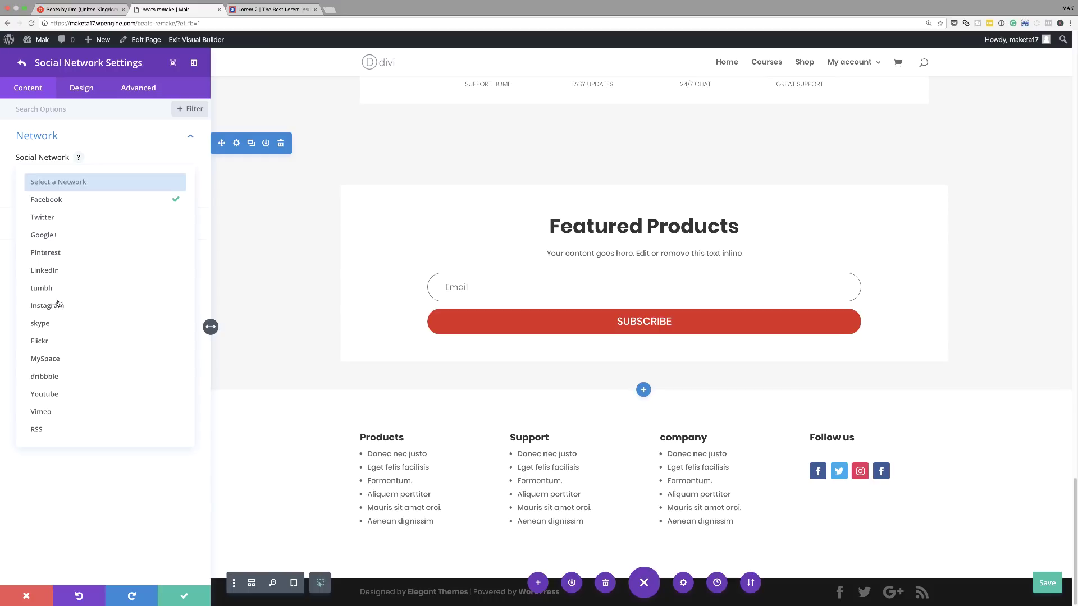
click(66, 400)
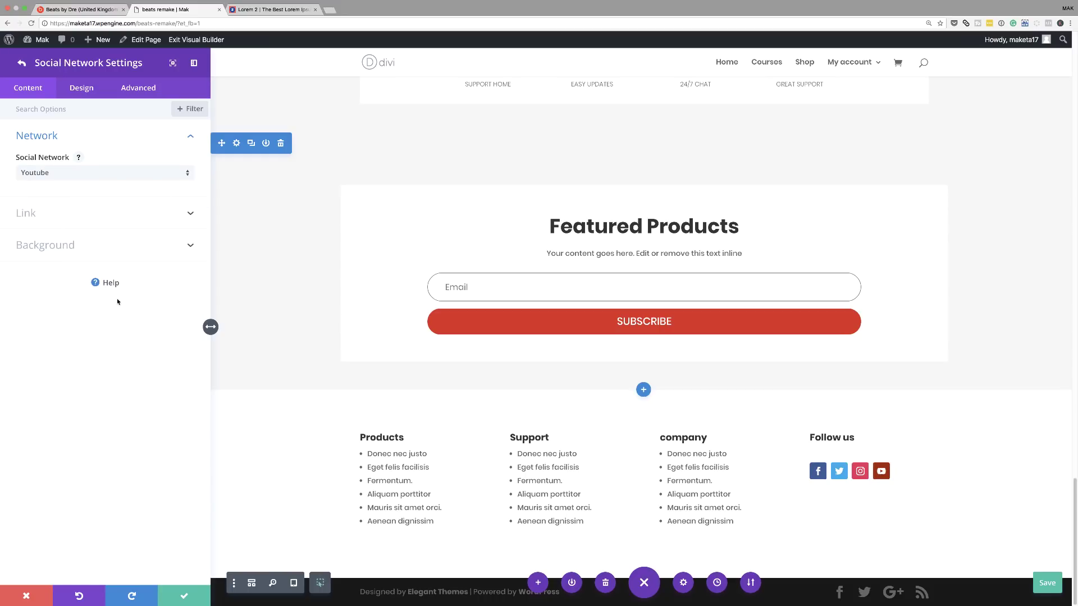
click(22, 64)
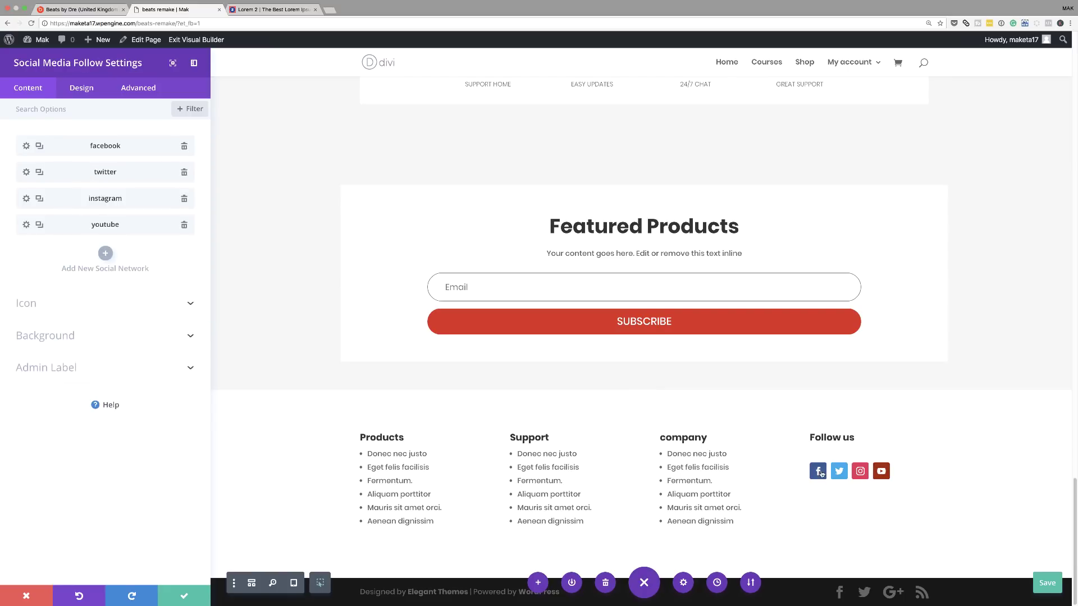
click(26, 146)
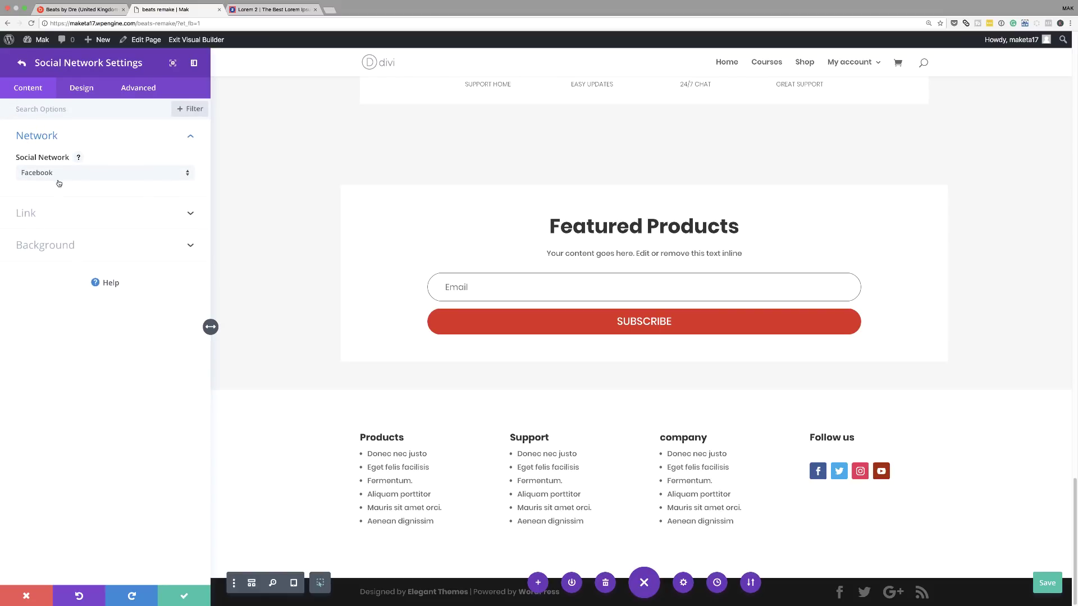
click(32, 214)
click(31, 211)
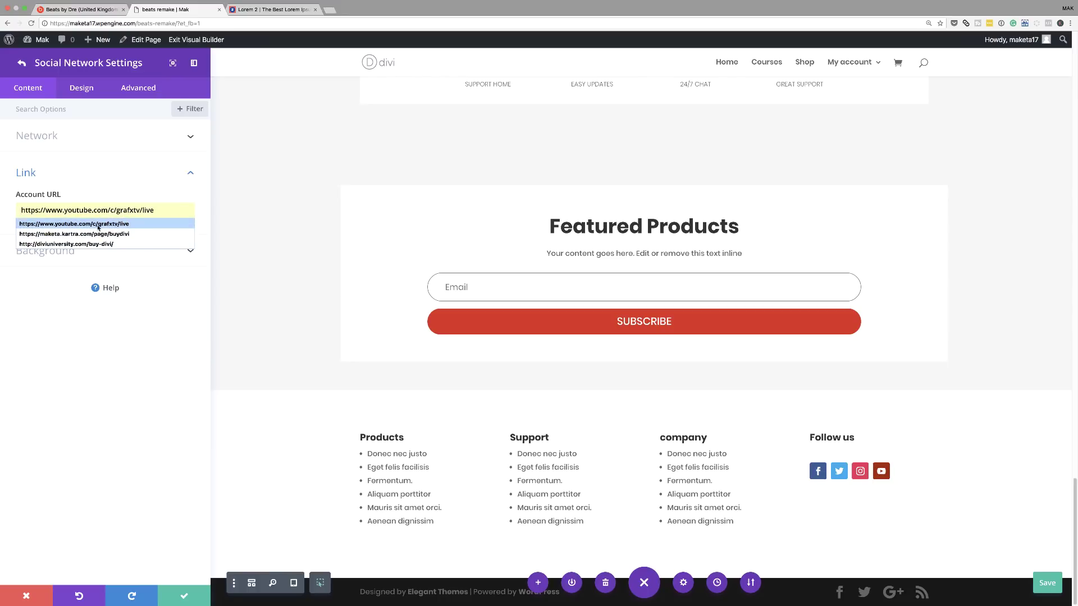
click(128, 223)
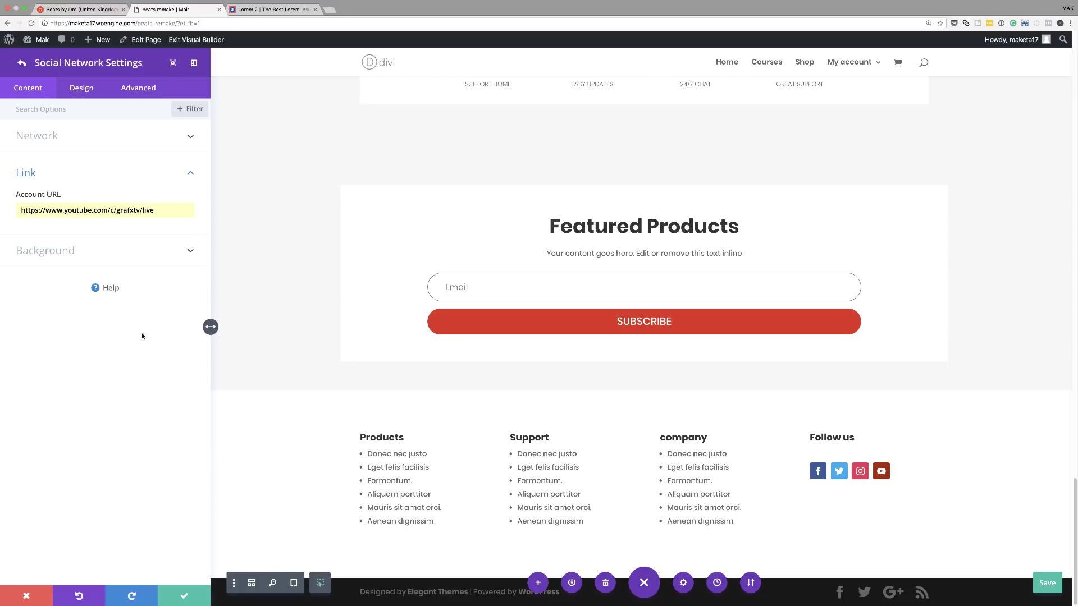
click(21, 64)
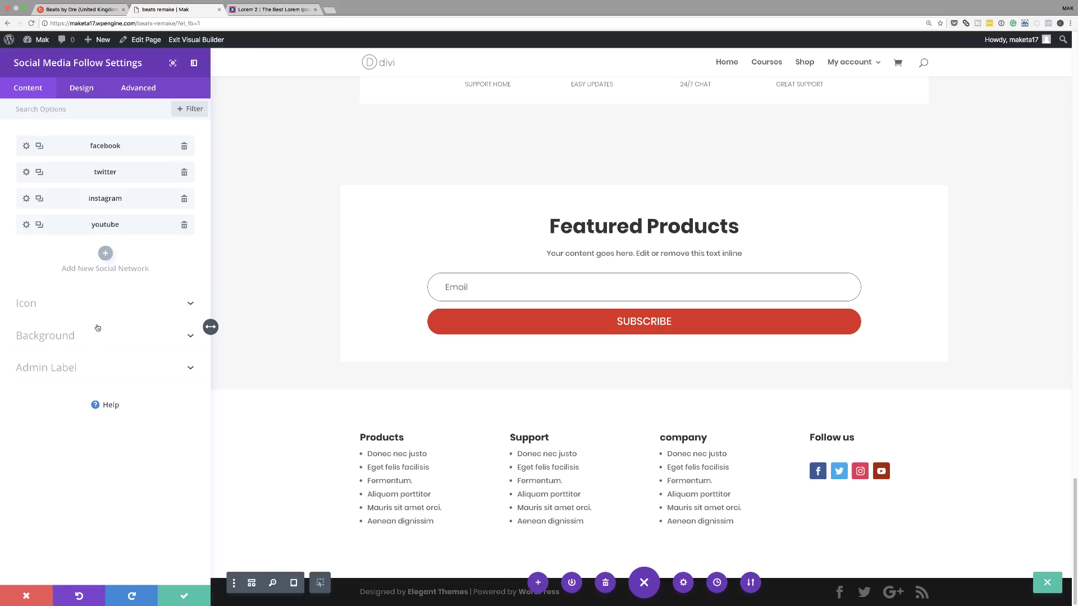
Step: Set the Social Media Follow module's top custom margin to -21px and save the module settings
click(85, 94)
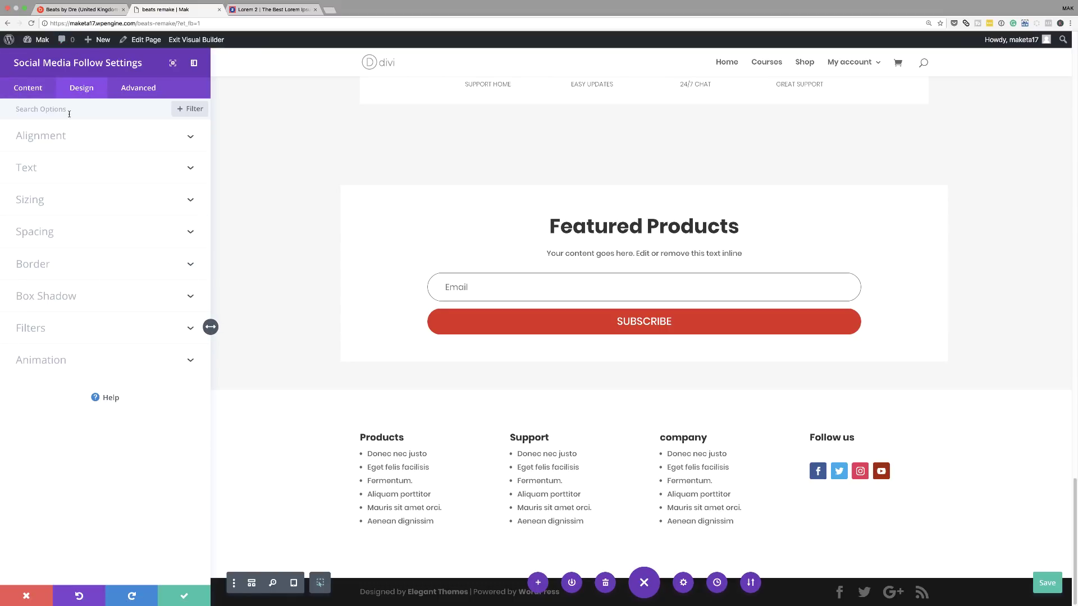
click(70, 111)
text(Mar)
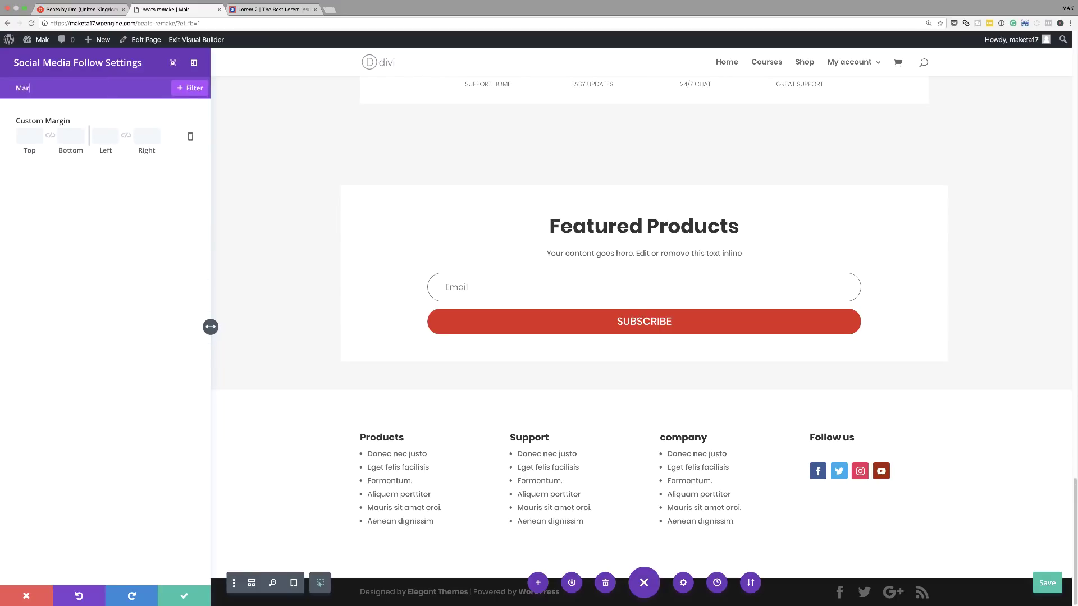
drag(31, 150, 8, 155)
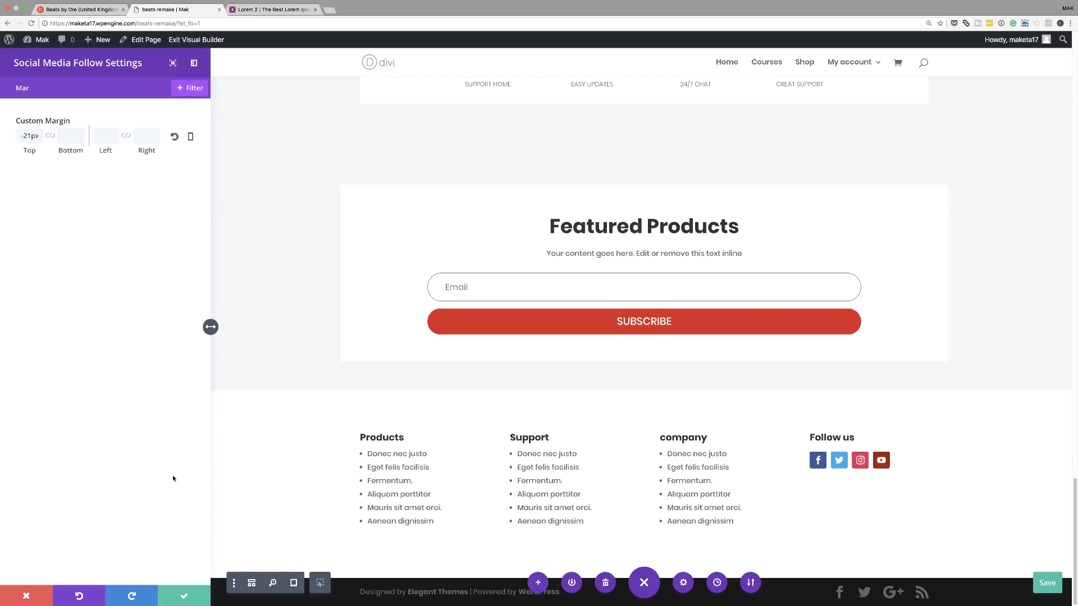
click(188, 597)
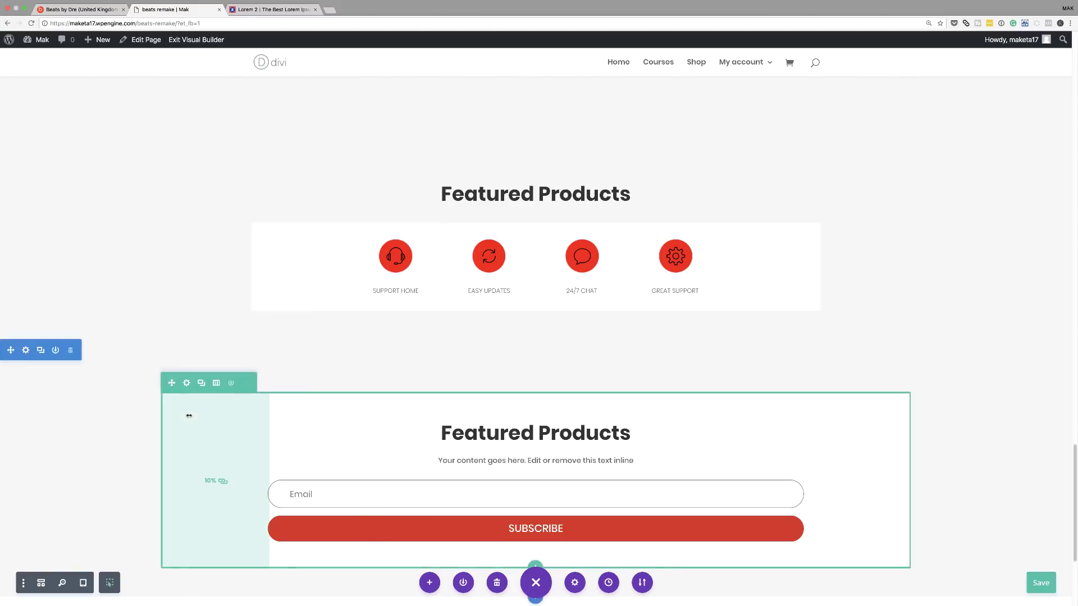
Step: Review the remade homepage, exit the Visual Builder and check the live page from the hero down to the email sign-up section
scroll(189, 415, up, 7)
scroll(188, 416, up, 10)
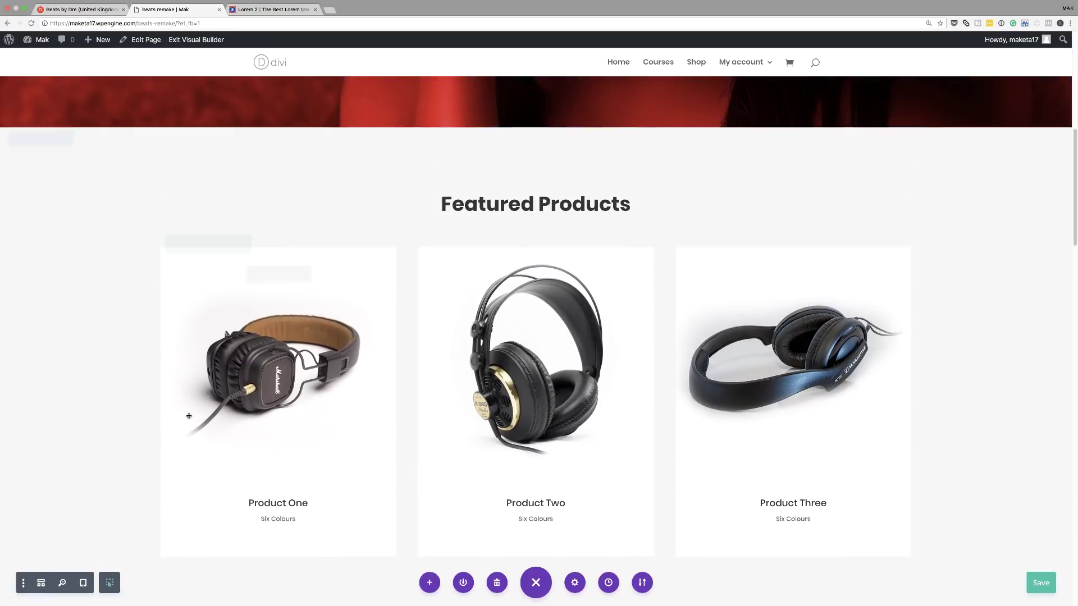
scroll(189, 416, up, 6)
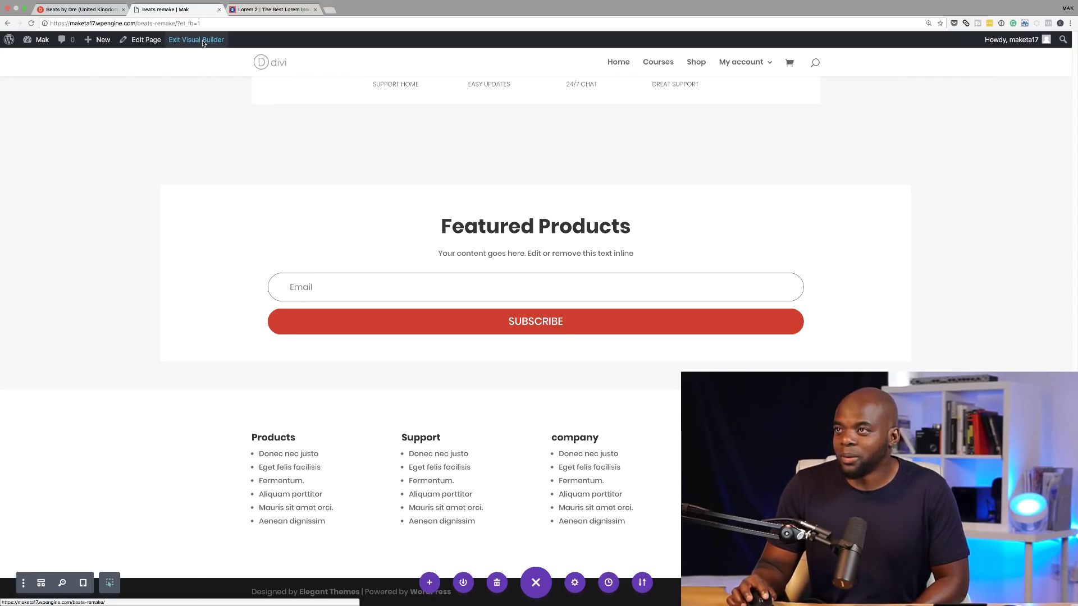
click(204, 44)
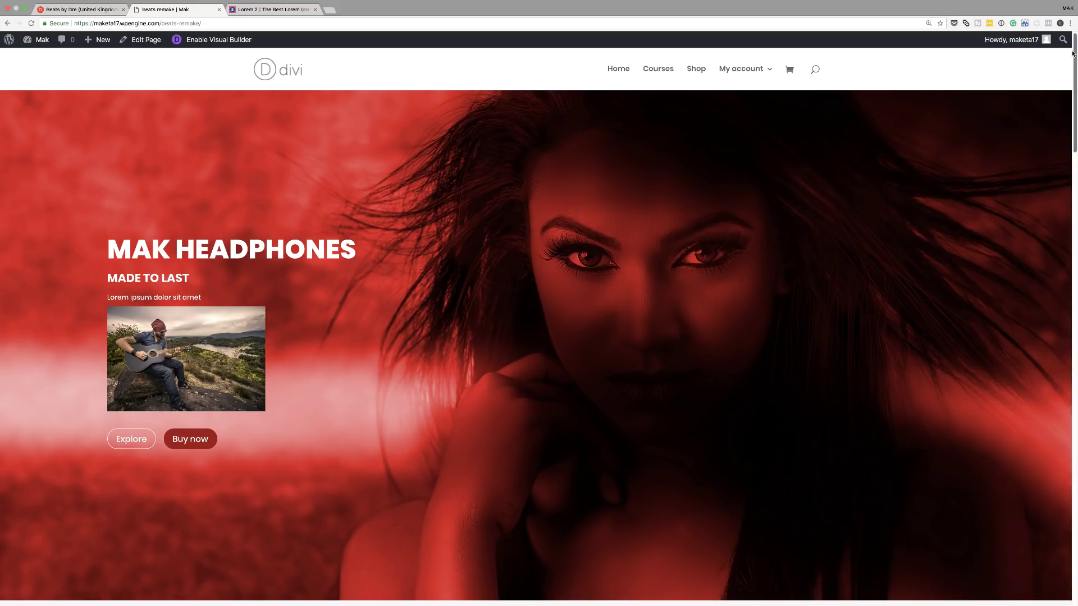
scroll(1074, 51, down, 5)
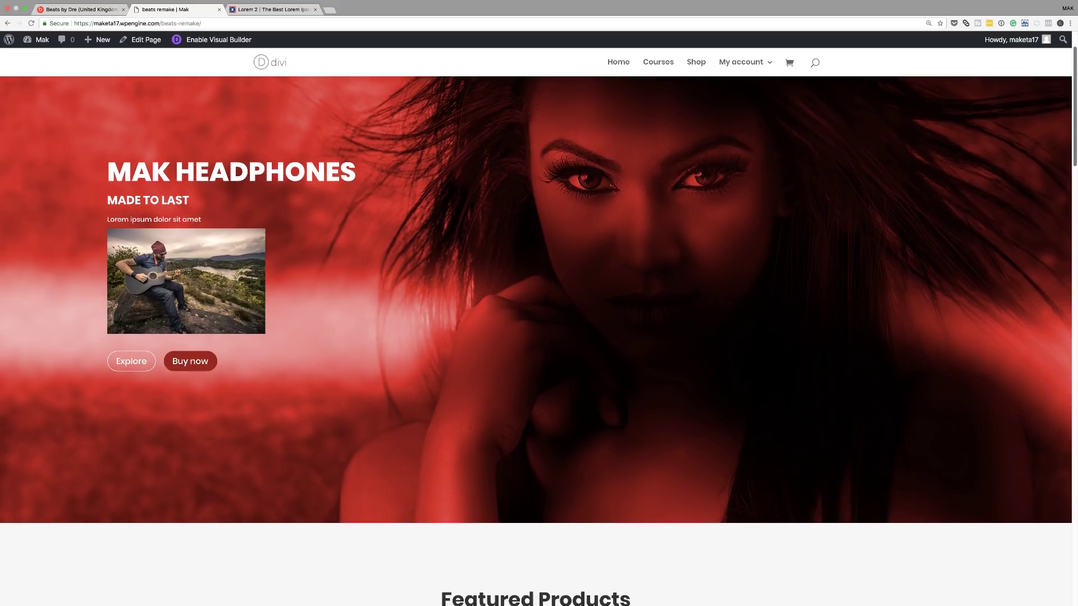
drag(1075, 89, 1076, 510)
scroll(746, 344, up, 5)
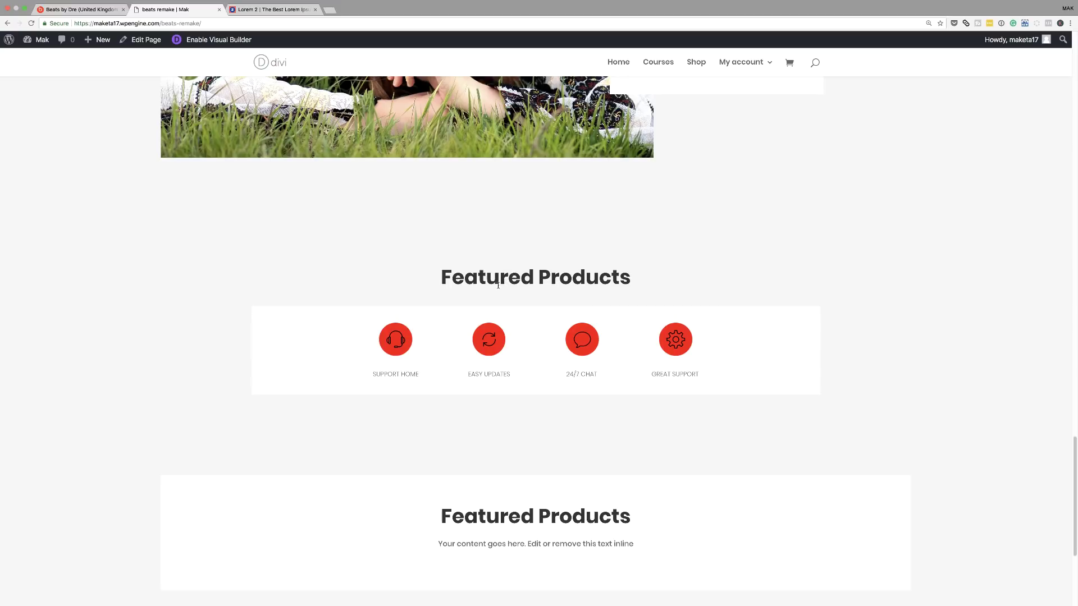
Step: Compare the Product Support, newsletter and footer sections of the original Beats by Dre site with the remake, and return to the remake page
click(92, 10)
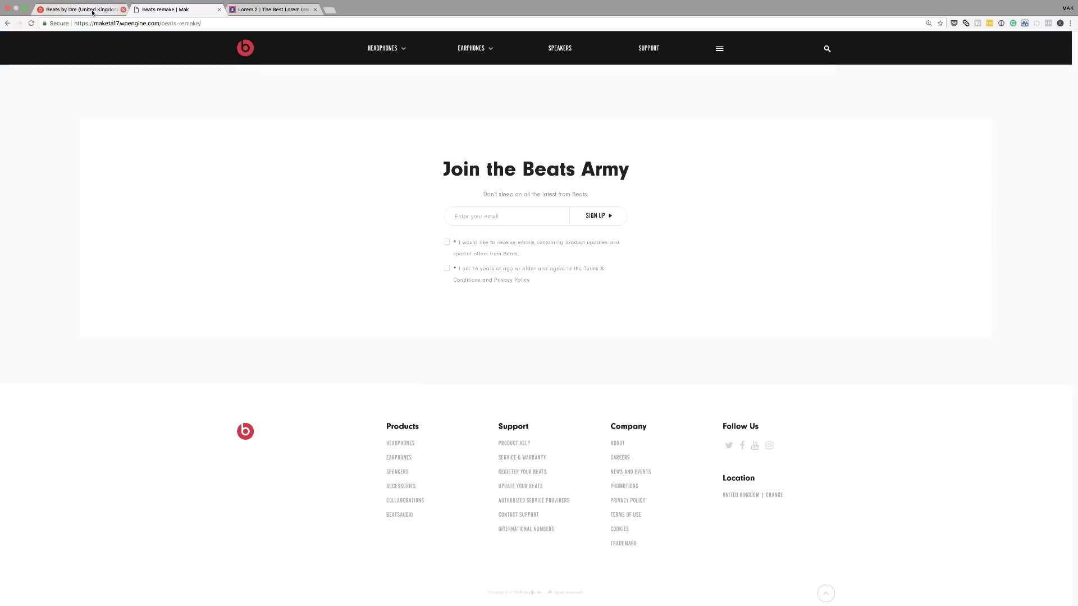
scroll(448, 268, up, 3)
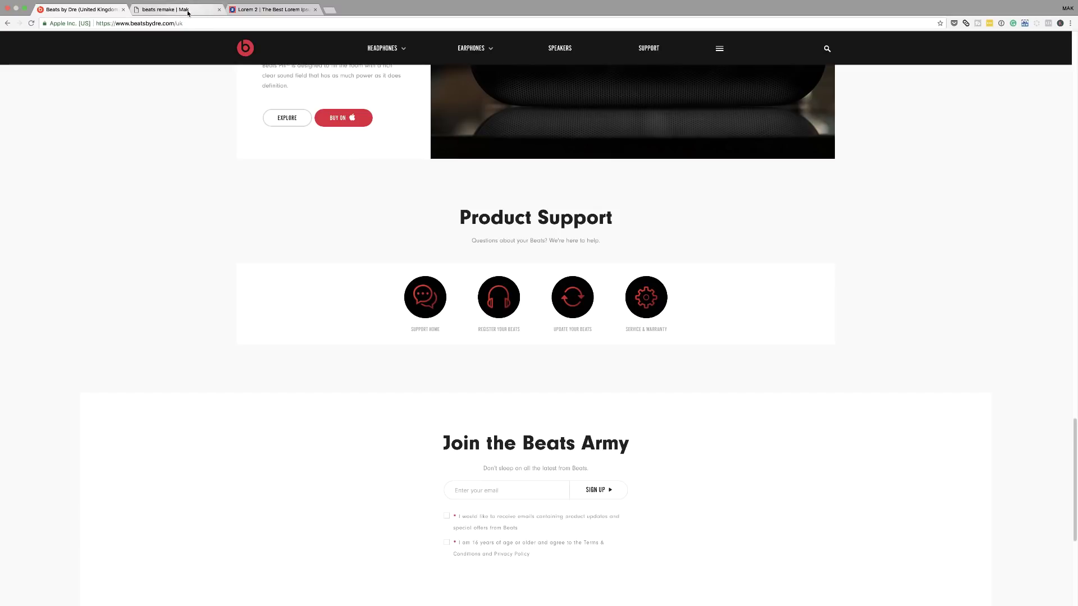
click(168, 9)
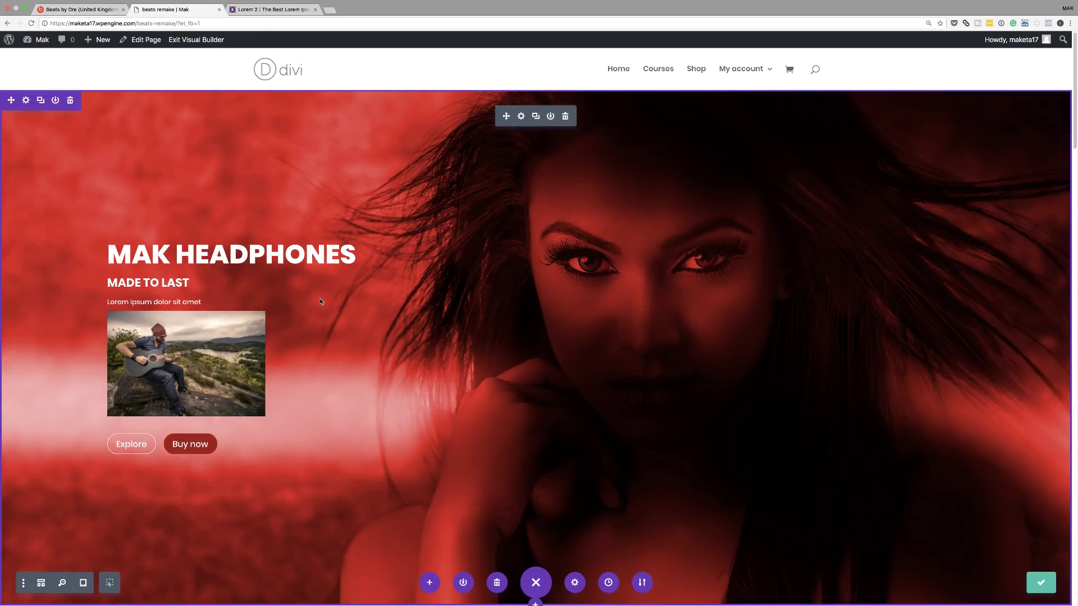